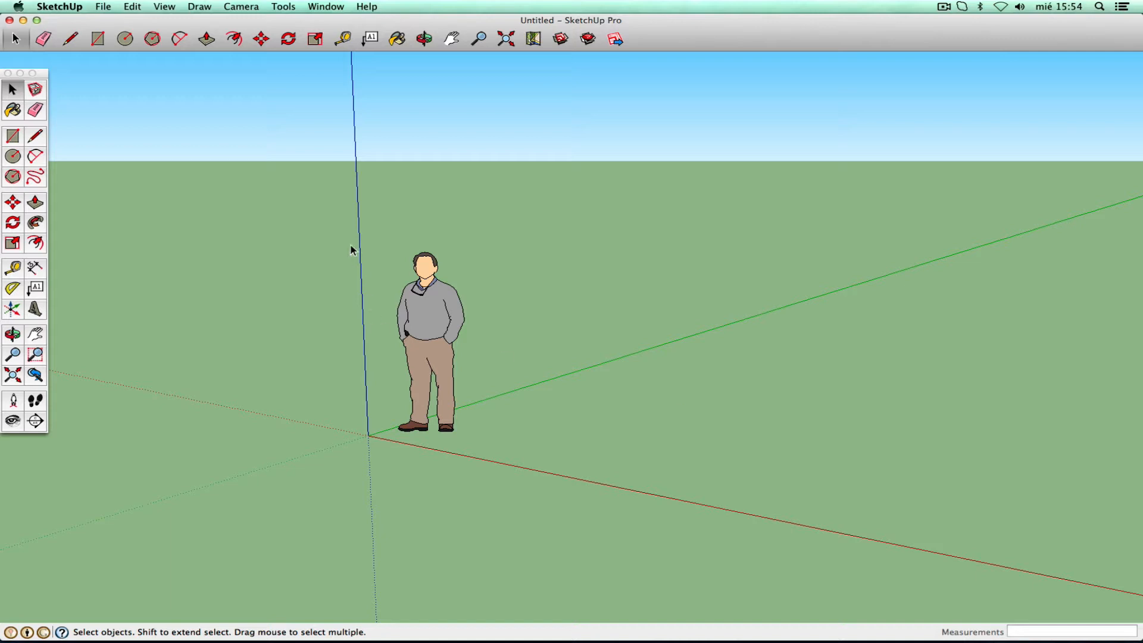
- Delete the default person figure and slide the view to the left
left_click_drag(352, 216, 507, 460)
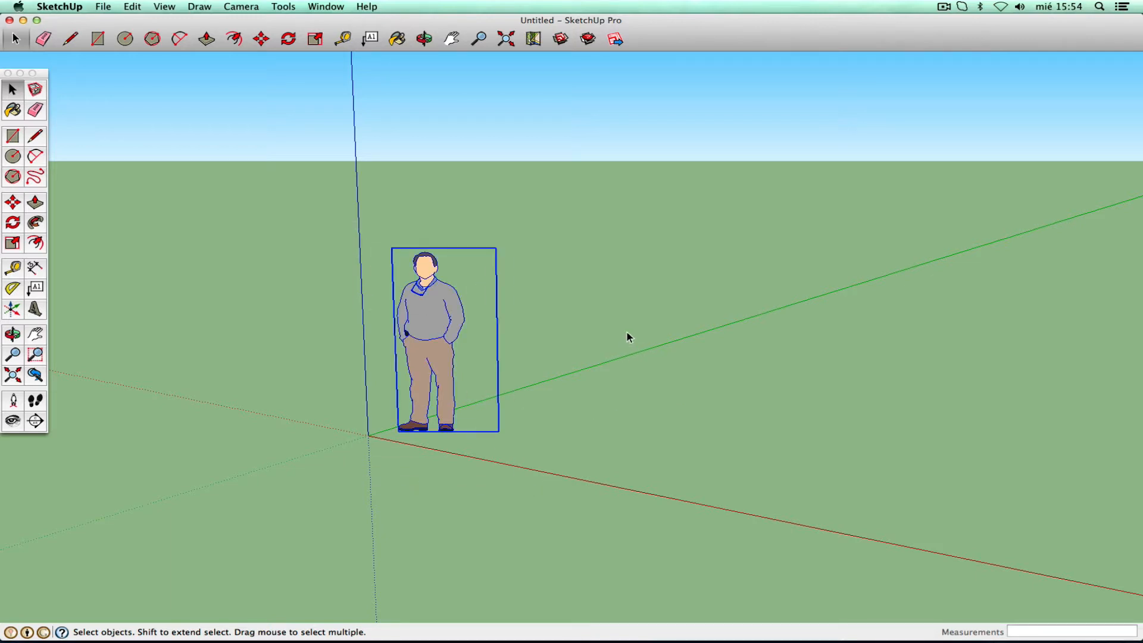
key("Delete")
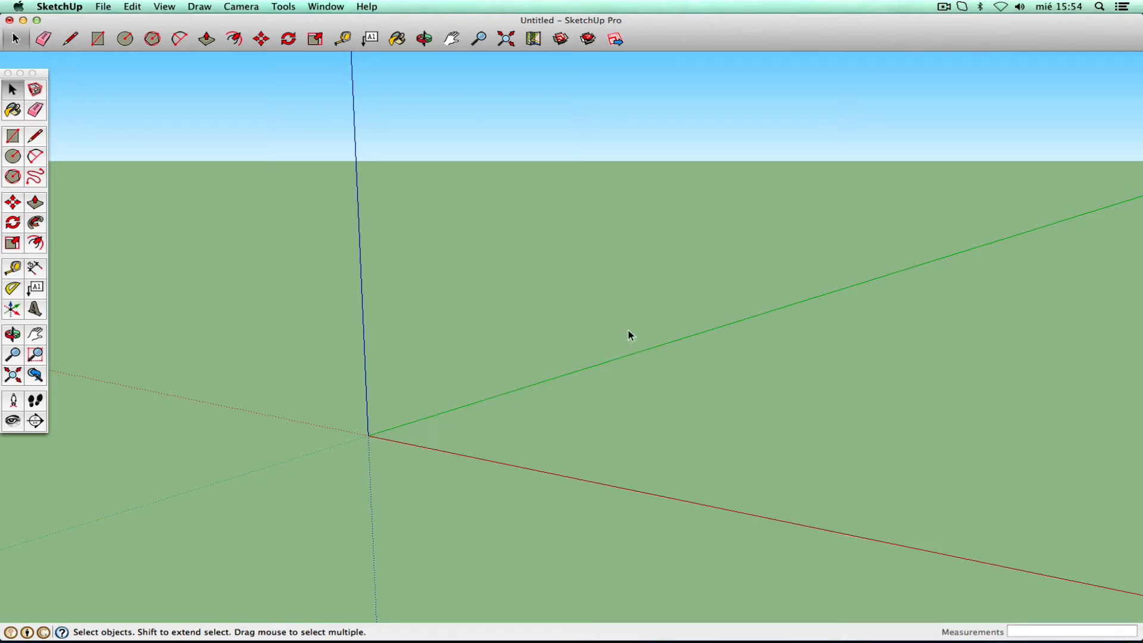
left_click(44, 335)
left_click_drag(574, 339, 394, 324)
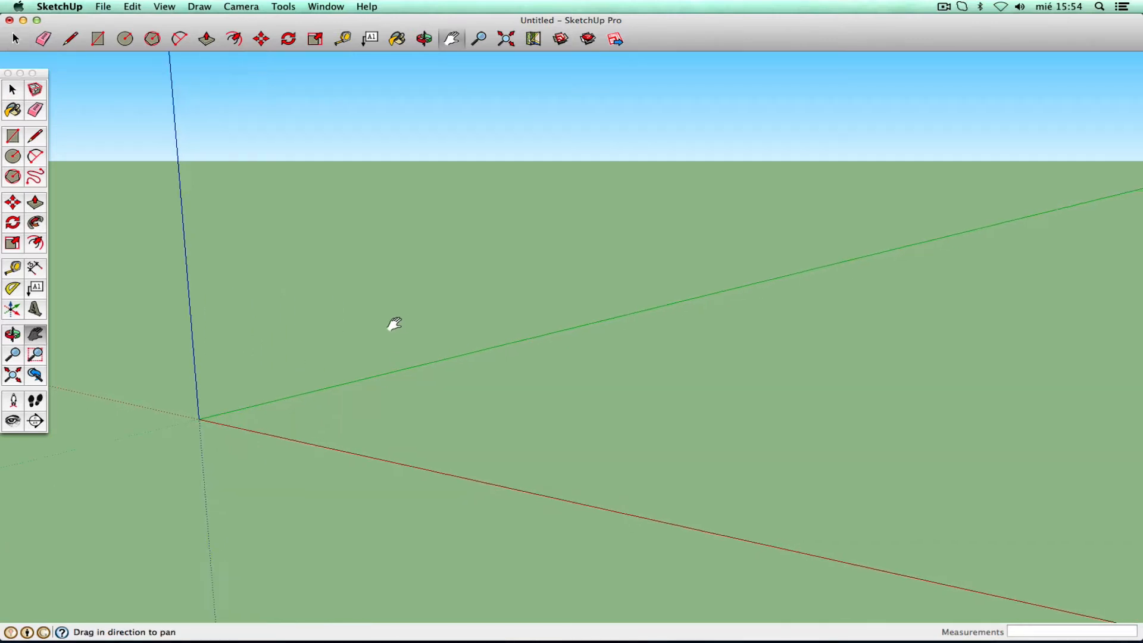
- Orbit and pan until empty, tilted ground fills the screen
left_click(13, 334)
left_click_drag(237, 393, 266, 414)
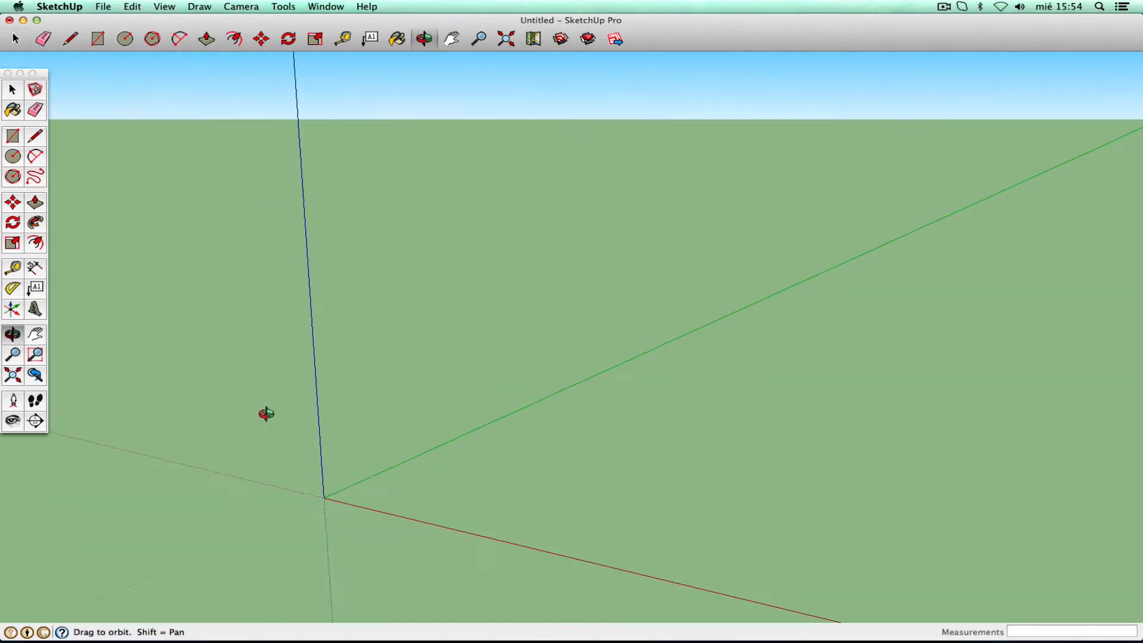
left_click(35, 334)
left_click_drag(648, 332, 314, 237)
left_click(12, 334)
left_click_drag(196, 369, 303, 398)
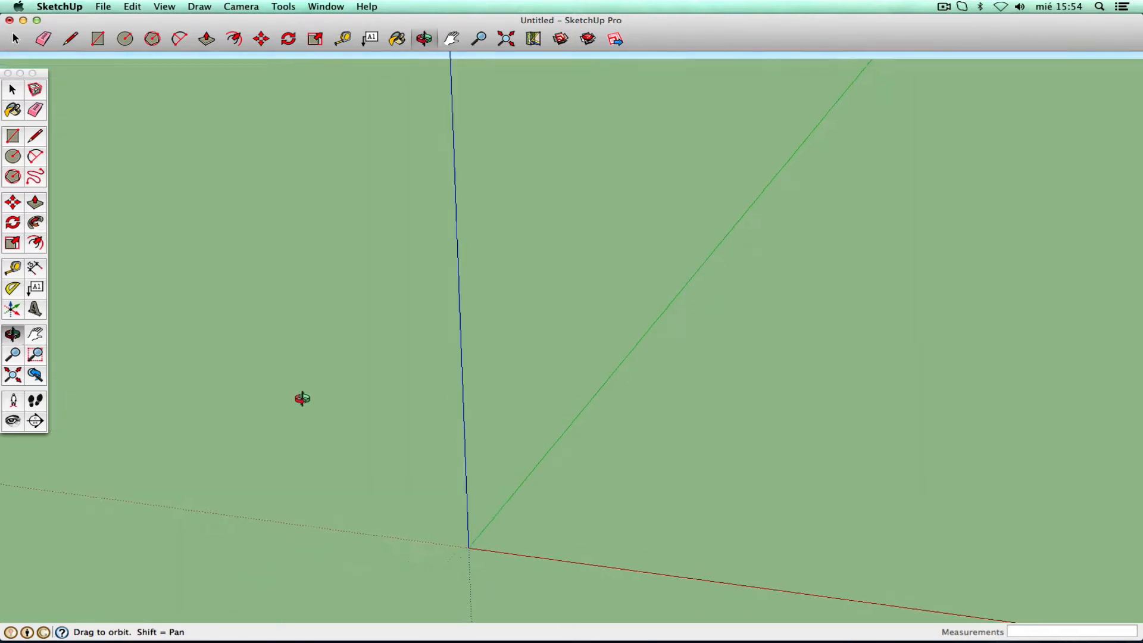
left_click(35, 333)
left_click_drag(696, 333, 215, 236)
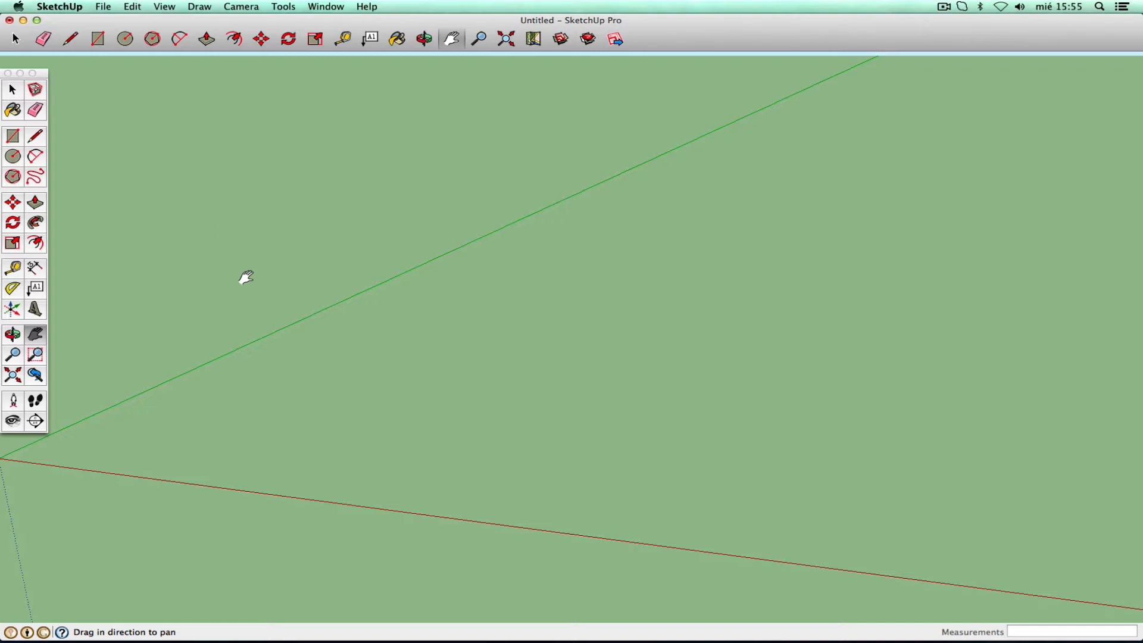
- Draw a rectangle, then a 3-sided polygon triangle to its right
left_click(17, 135)
left_click(219, 442)
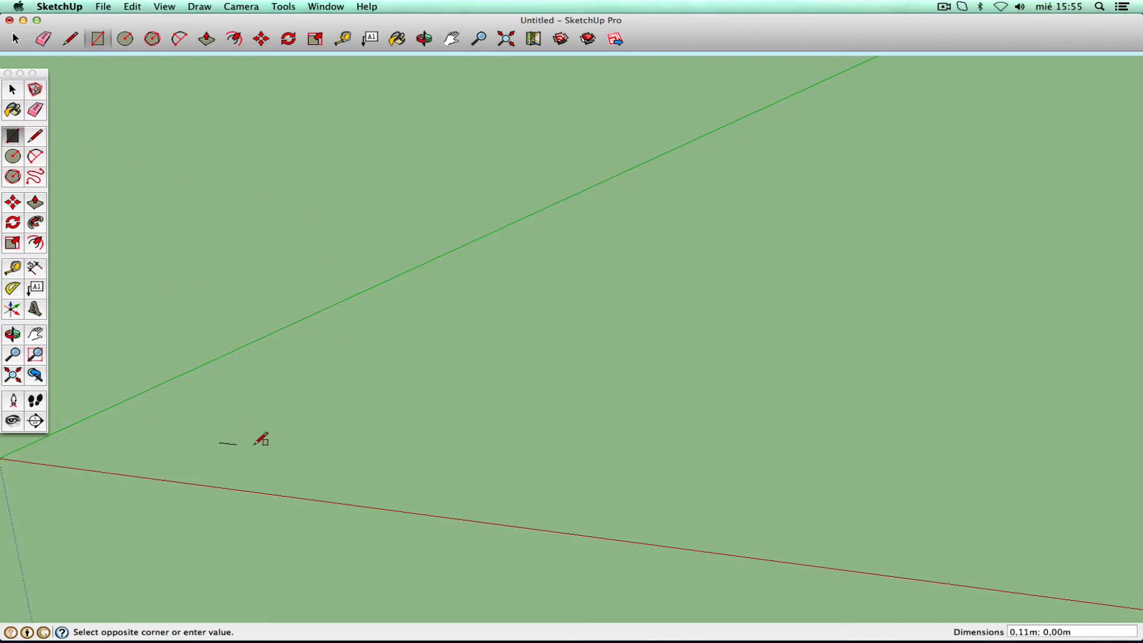
left_click(363, 411)
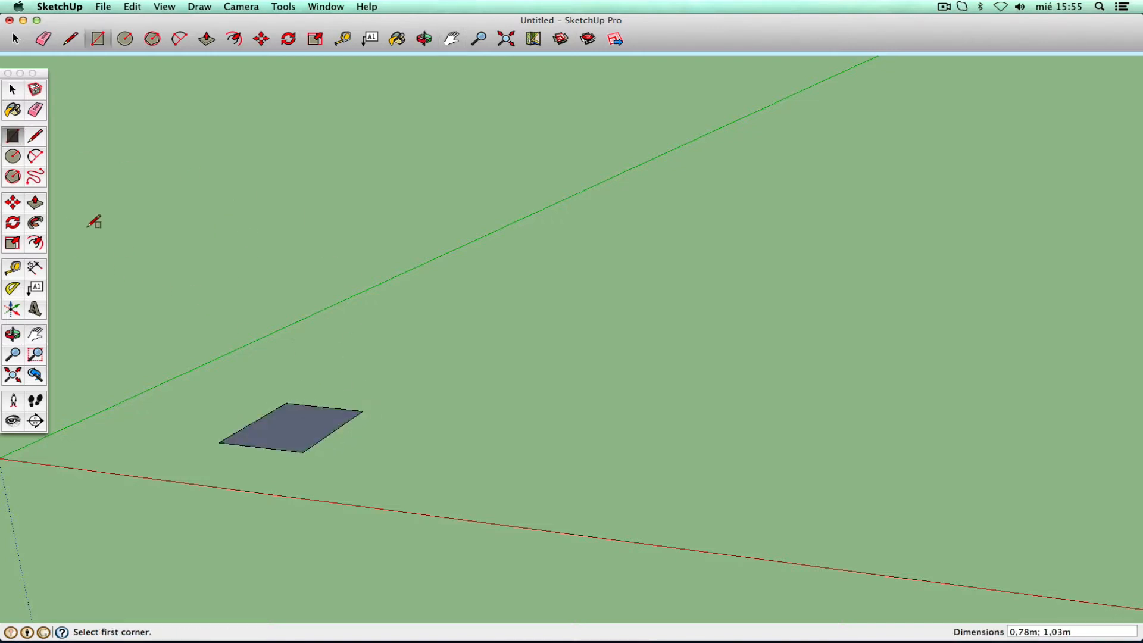
left_click(15, 176)
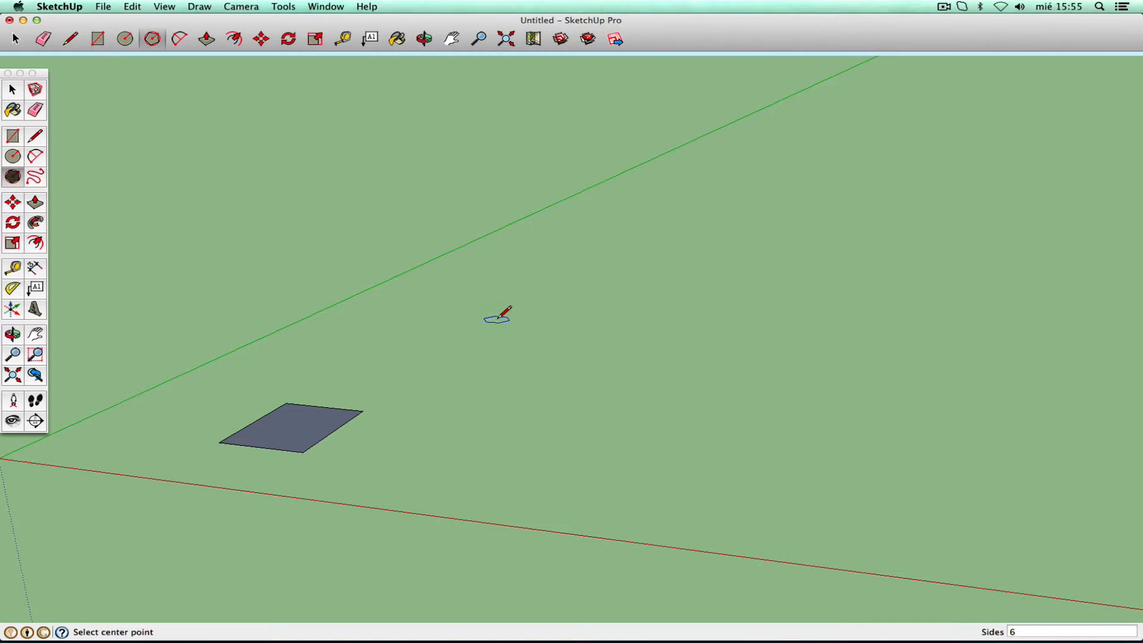
type("3")
key("Return")
left_click(457, 459)
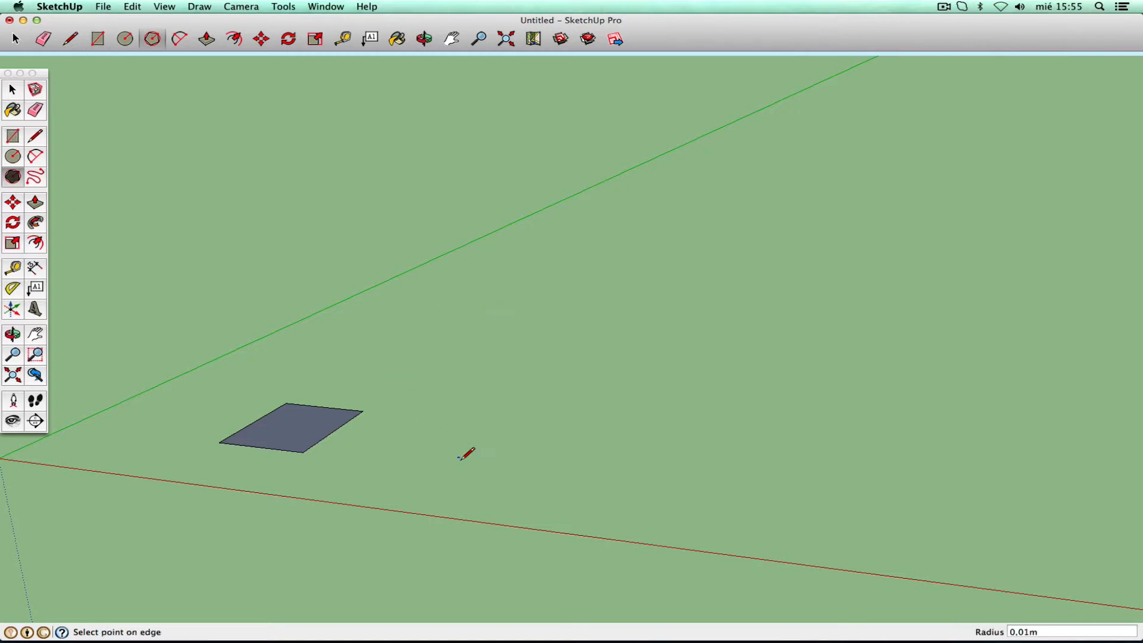
left_click(492, 424)
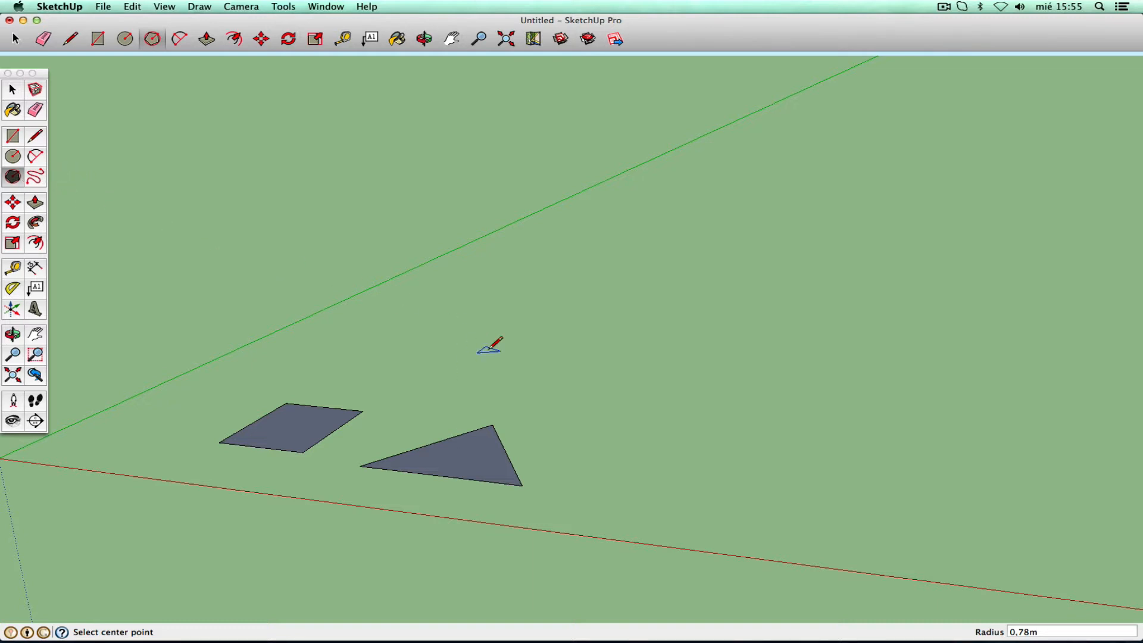
- Draw a pentagon with a 0.50m radius right of the triangle
left_click(12, 89)
left_click(13, 176)
left_click(660, 480)
left_click(716, 467)
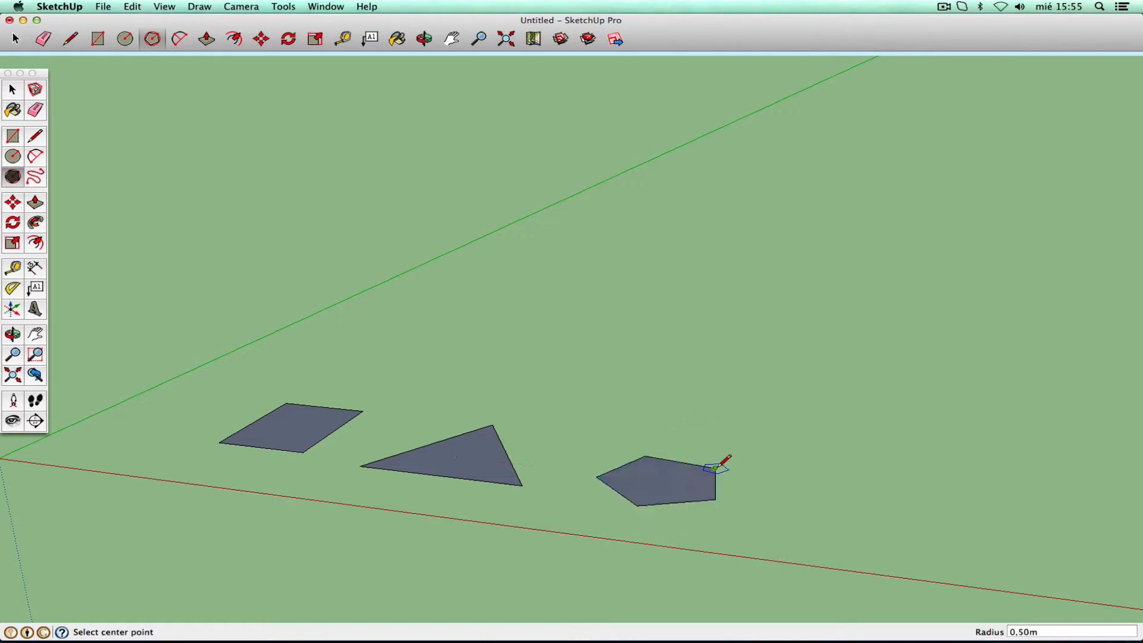
- Draw a 12-sided polygon right of the pentagon, then select the triangle
left_click(13, 136)
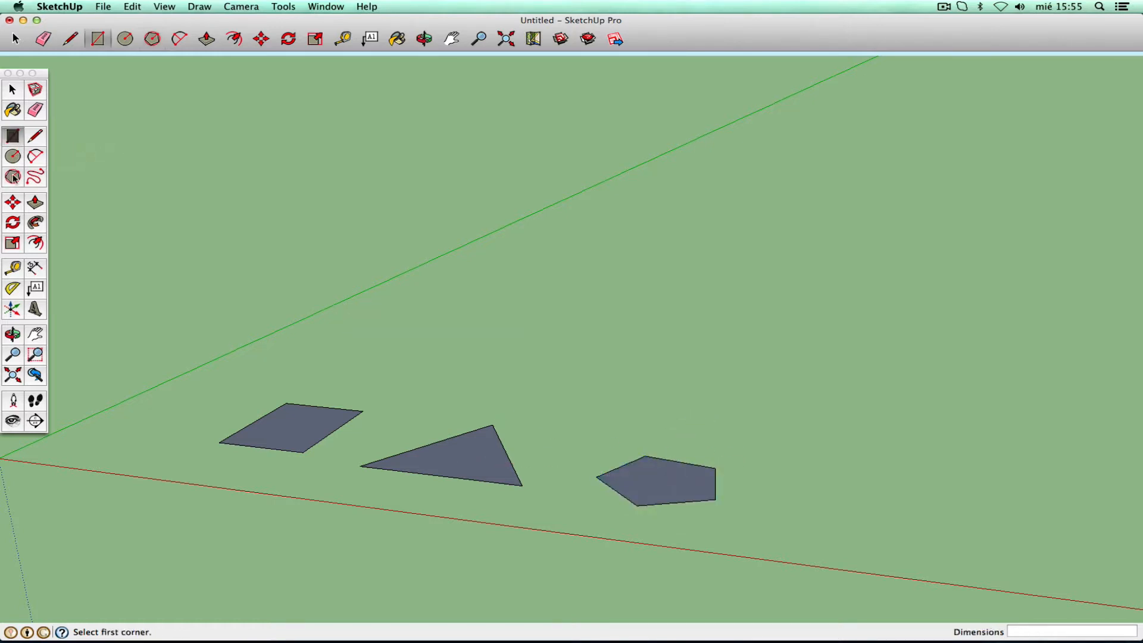
left_click(12, 177)
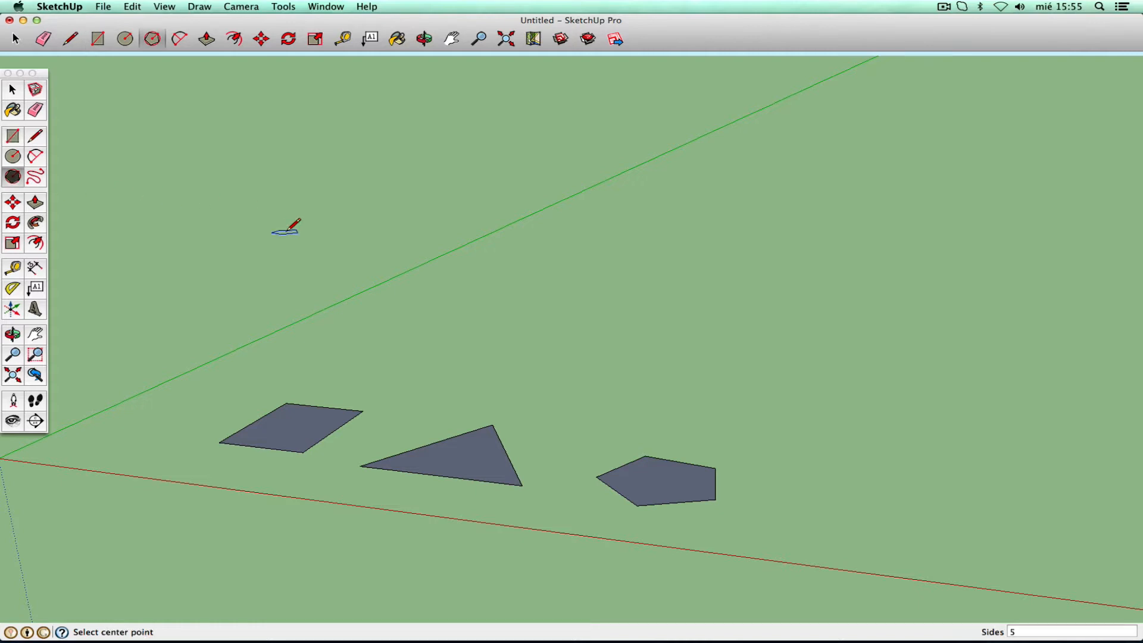
type("12")
left_click(864, 523)
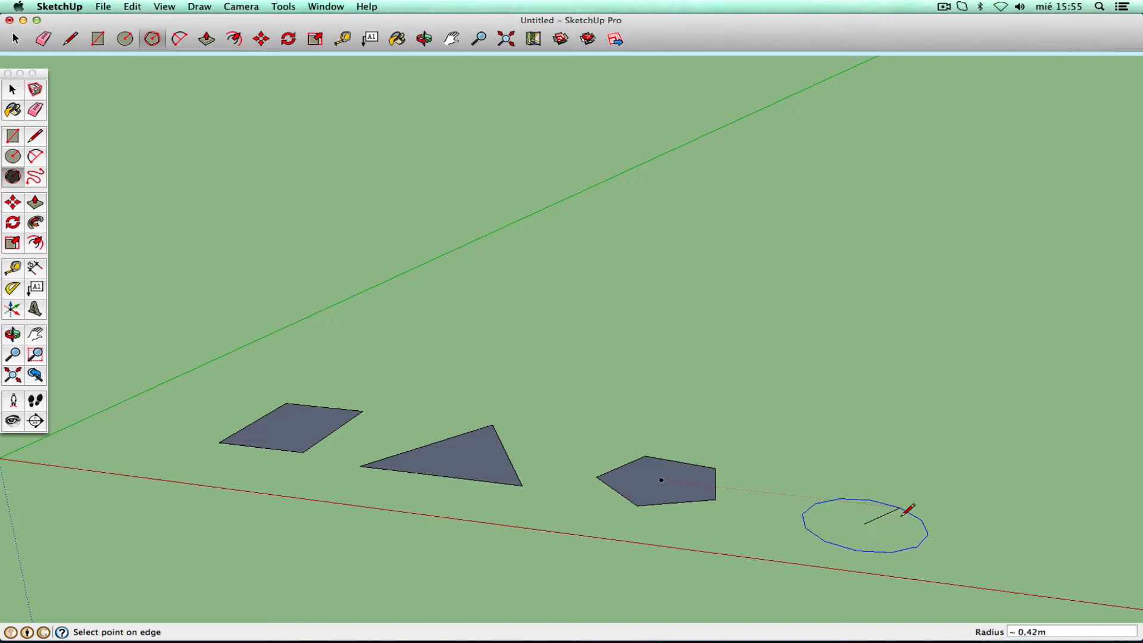
left_click(905, 507)
left_click(13, 92)
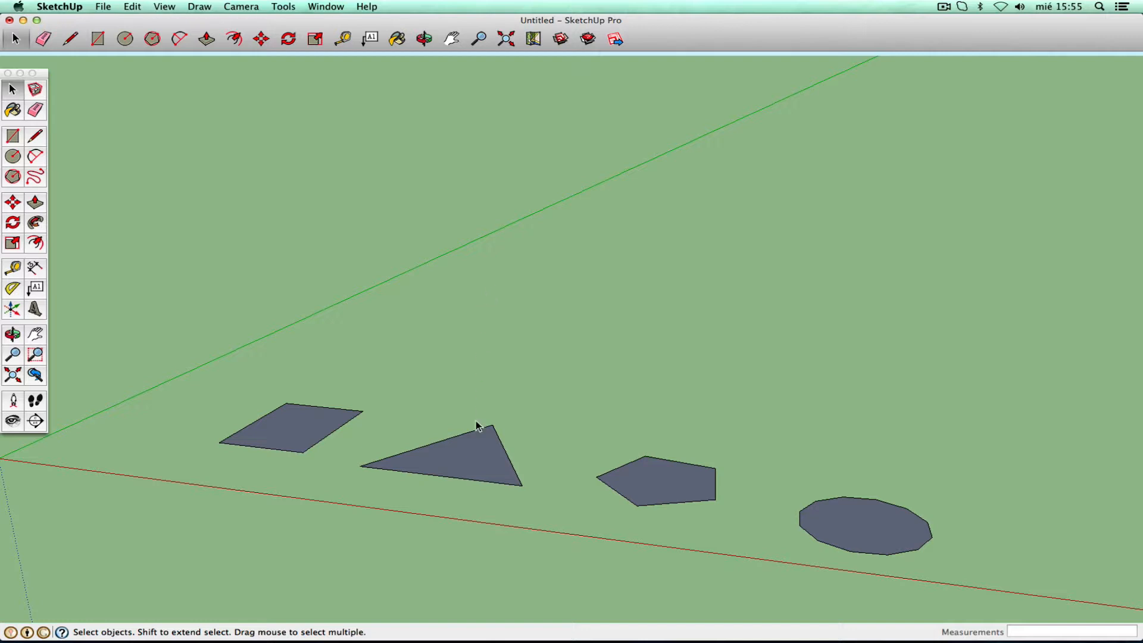
left_click(476, 463)
left_click(300, 427)
double_click(292, 423)
left_click(357, 493)
double_click(652, 476)
double_click(817, 525)
left_click(739, 447)
left_click_drag(584, 426, 719, 556)
left_click(710, 521)
left_click_drag(585, 435, 732, 524)
left_click(726, 430)
left_click_drag(198, 370, 372, 458)
left_click(366, 503)
- Try two diagonals across the rectangle with the Line tool, undoing each
left_click(35, 136)
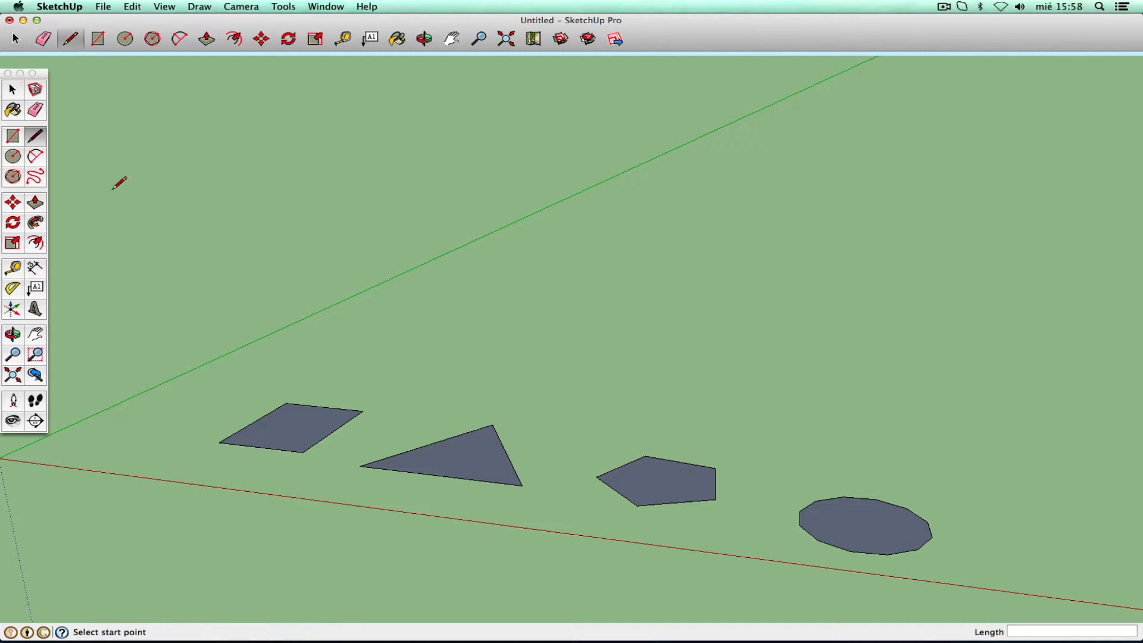
left_click(286, 403)
left_click(303, 452)
key("super+z")
left_click(219, 442)
left_click(362, 411)
key("super+z")
- Draw two pentagon diagonals to its upper-right corner, then the rectangle's top-to-bottom diagonal
left_click(596, 477)
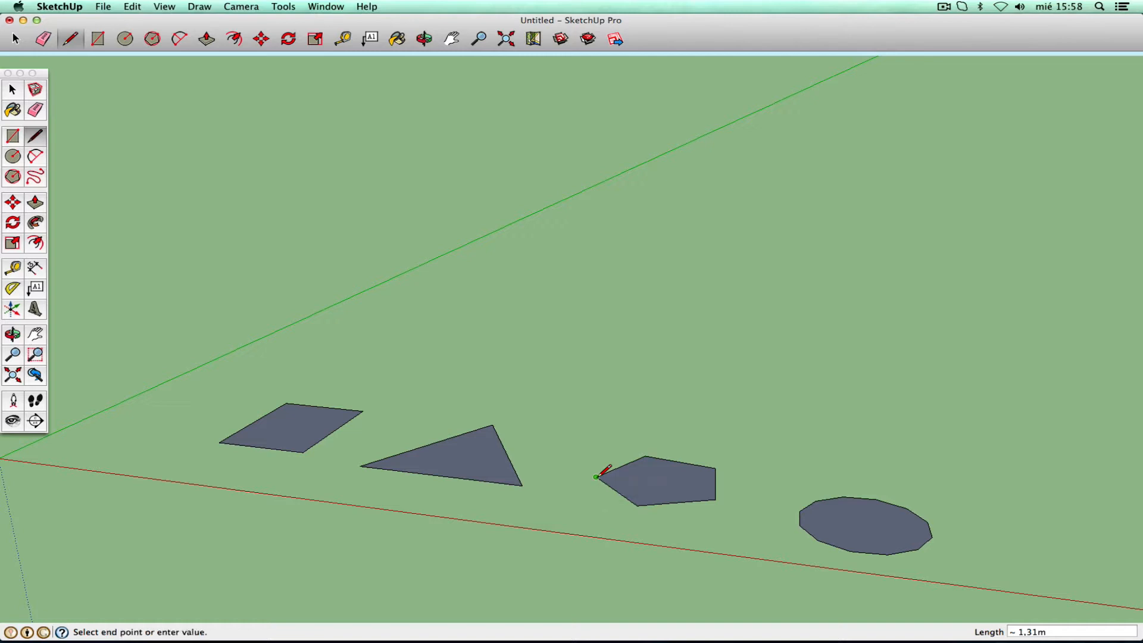
left_click(715, 469)
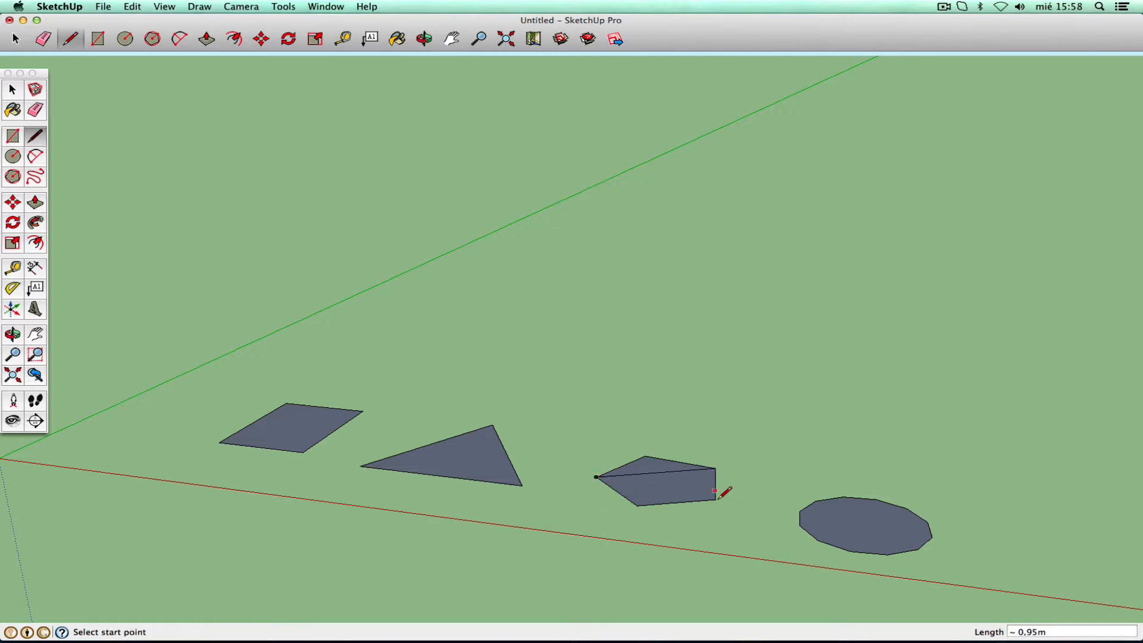
left_click(637, 505)
left_click(714, 468)
left_click(287, 403)
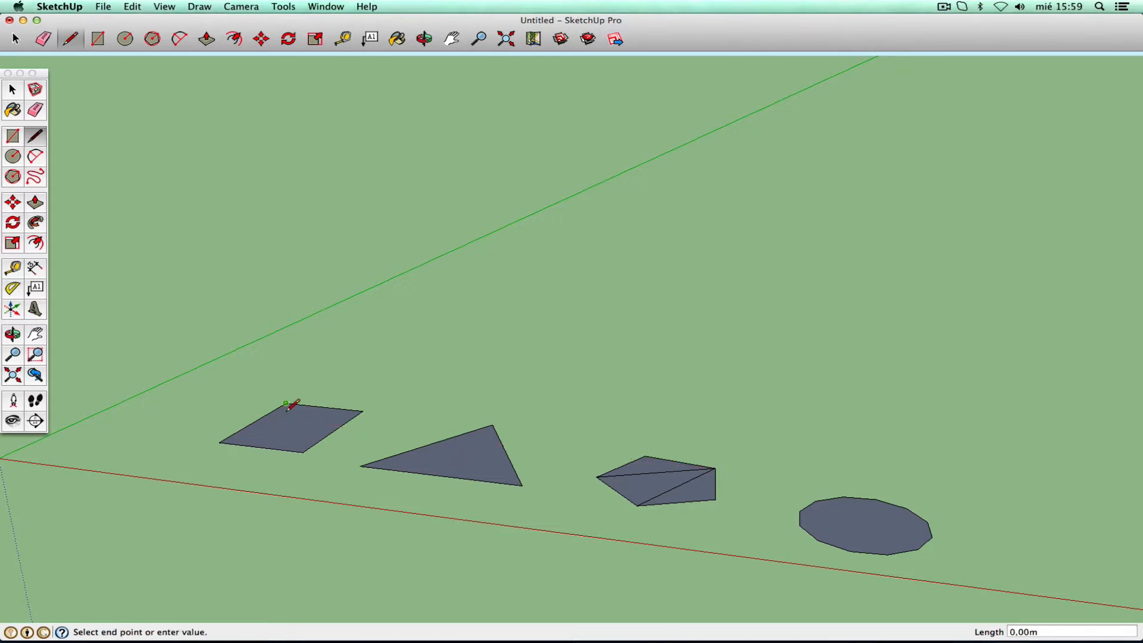
left_click(303, 451)
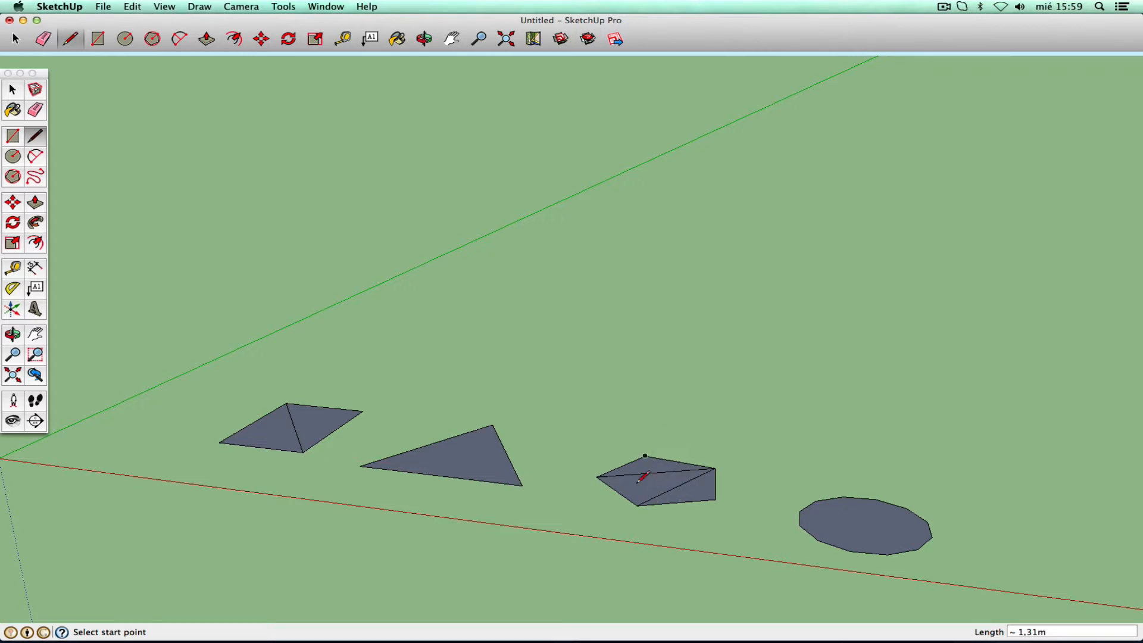
- Erase both existing diagonals inside the pentagon
left_click(35, 109)
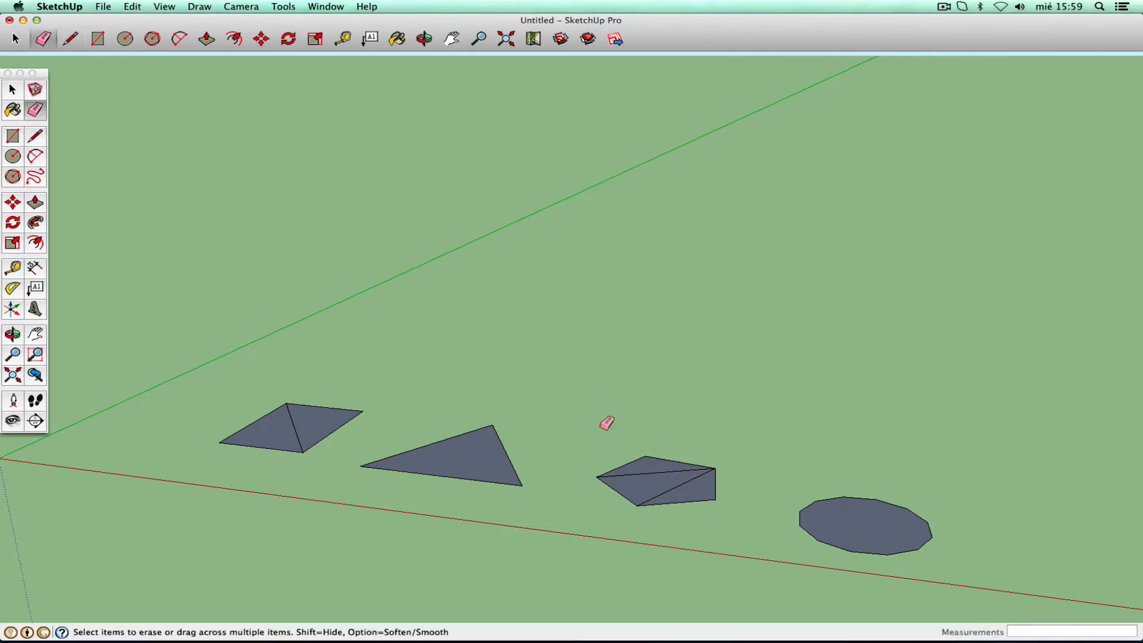
left_click(649, 473)
left_click(669, 489)
- Draw pentagon diagonals from its top corner to the lower-left and right corners
left_click(35, 135)
left_click(644, 456)
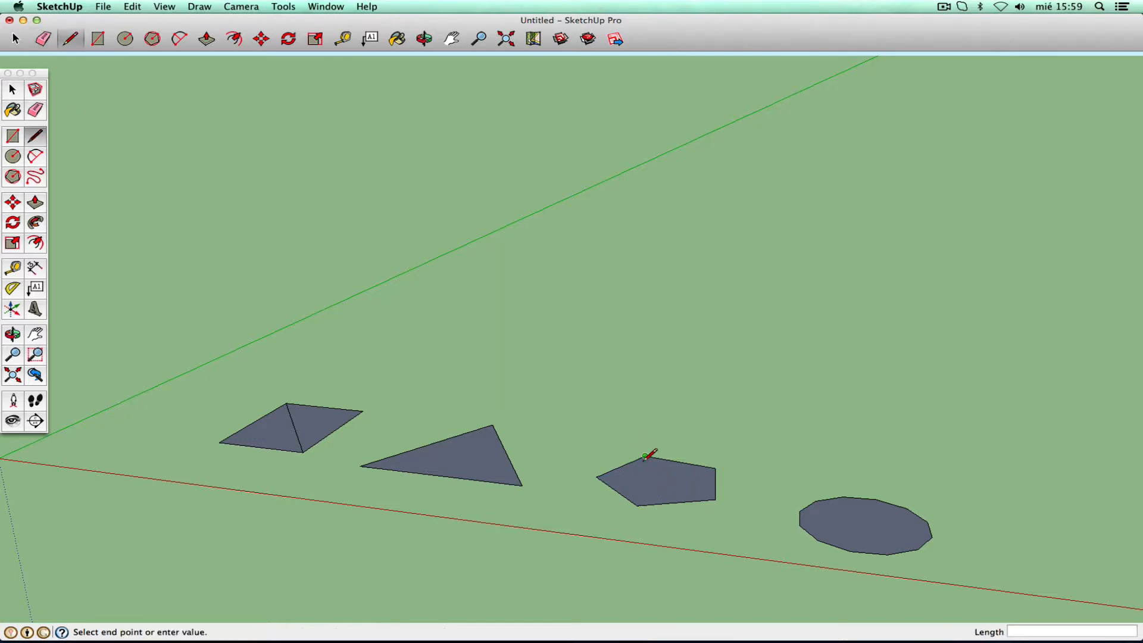
left_click(638, 505)
left_click(714, 500)
left_click(645, 456)
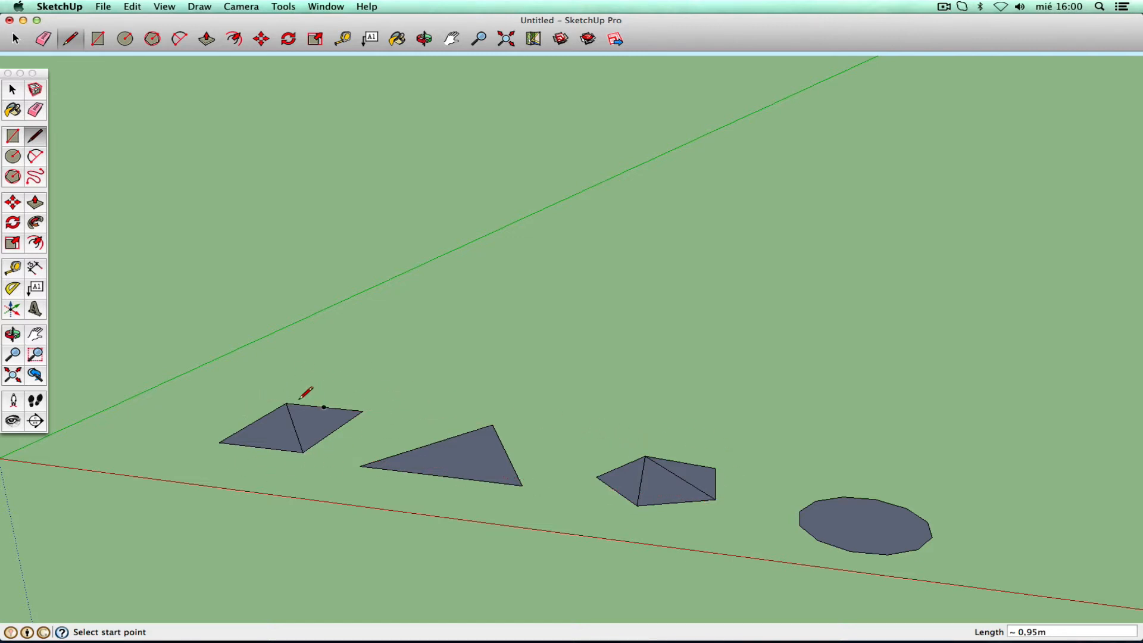
- Delete all four shapes and draw a new rectangle in their place
left_click(12, 89)
left_click_drag(230, 373, 971, 591)
key("Delete")
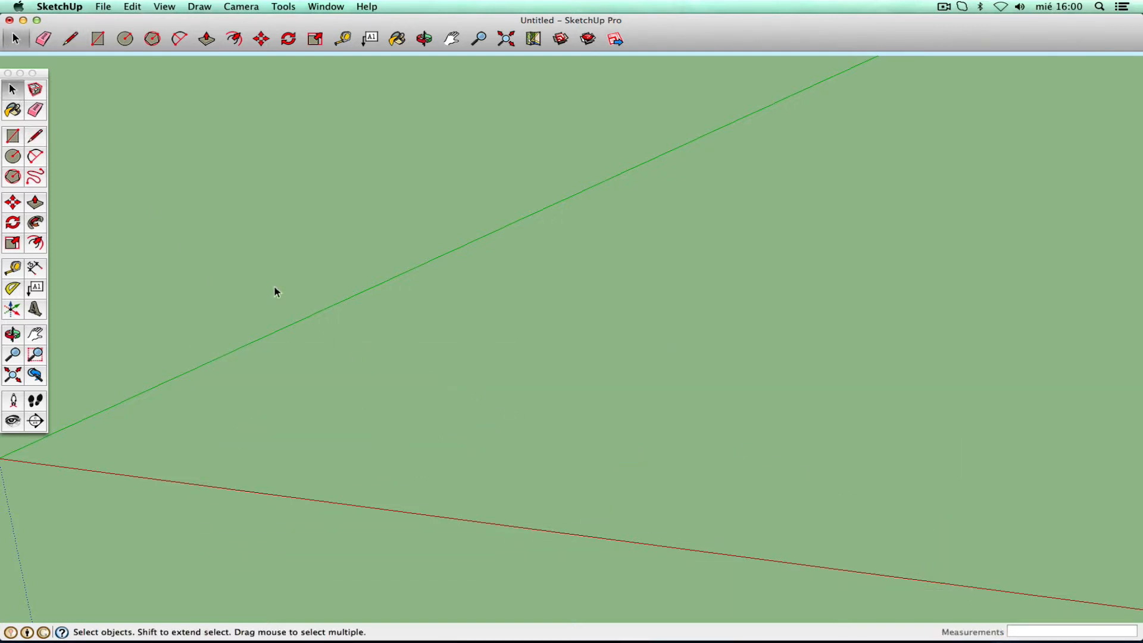
left_click(13, 135)
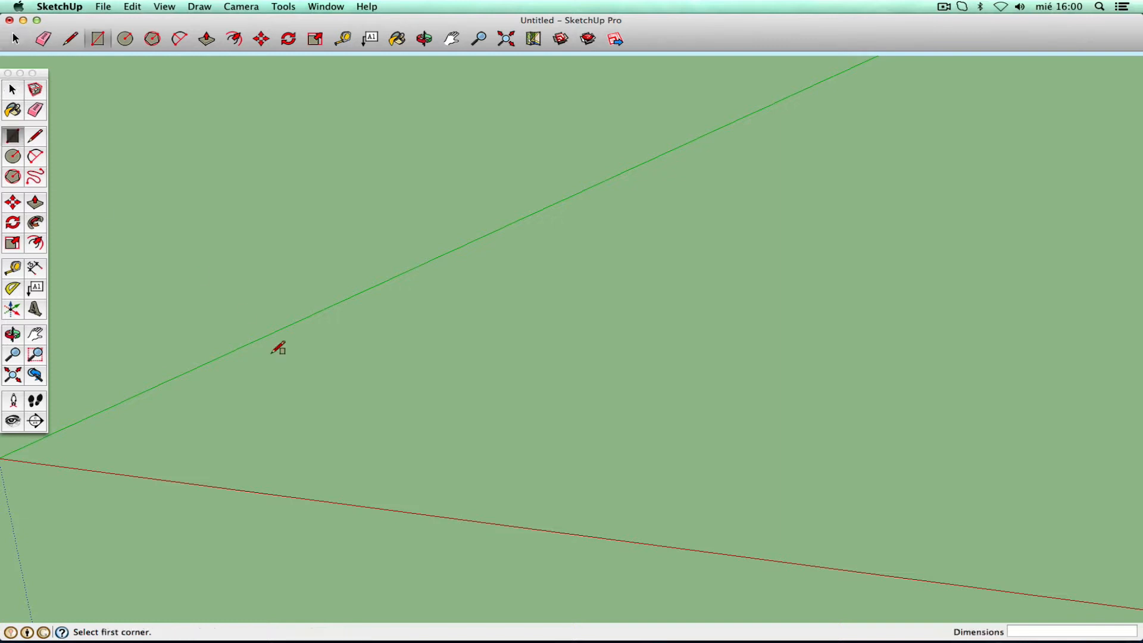
left_click(213, 451)
left_click(416, 402)
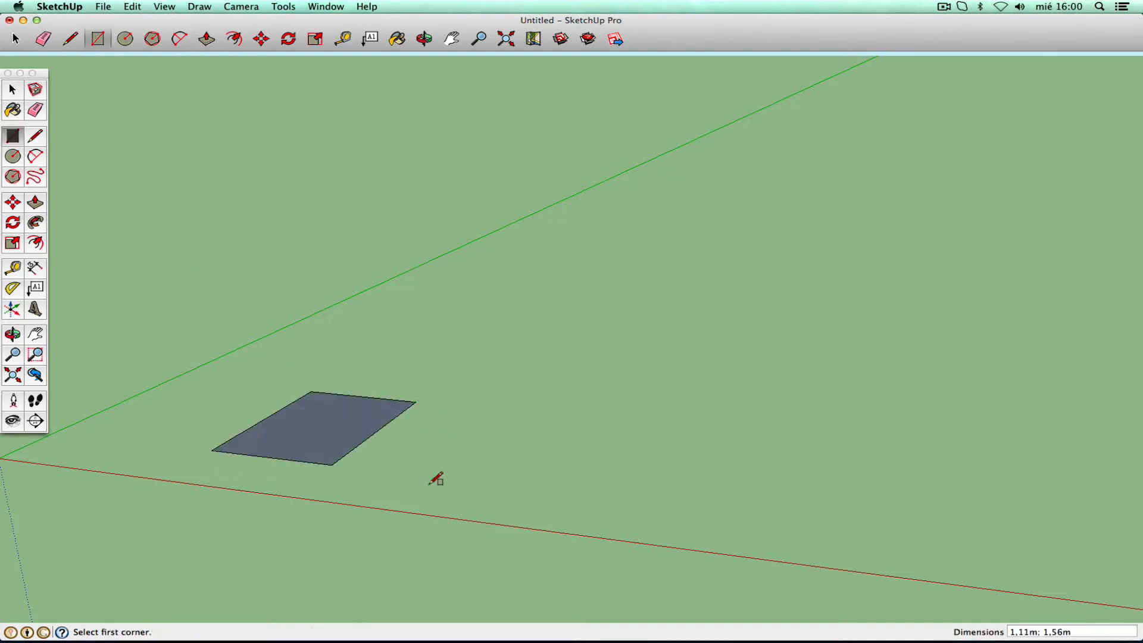
- Draw a 0.34m-radius circle centred on the rectangle's upper-right corner
left_click(12, 156)
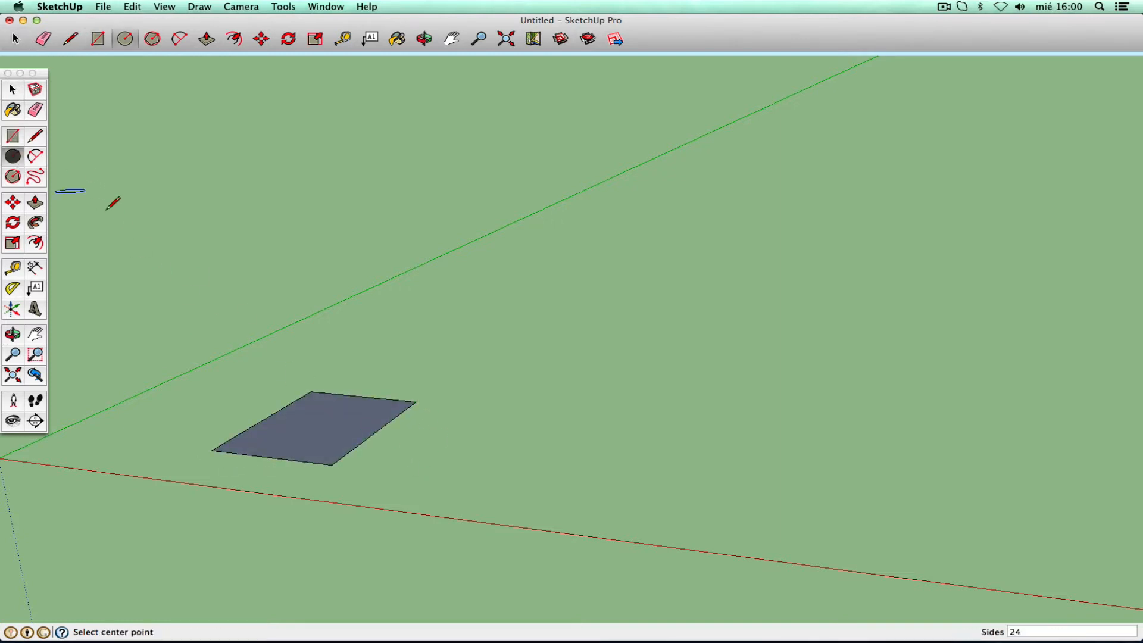
left_click(416, 402)
left_click(452, 402)
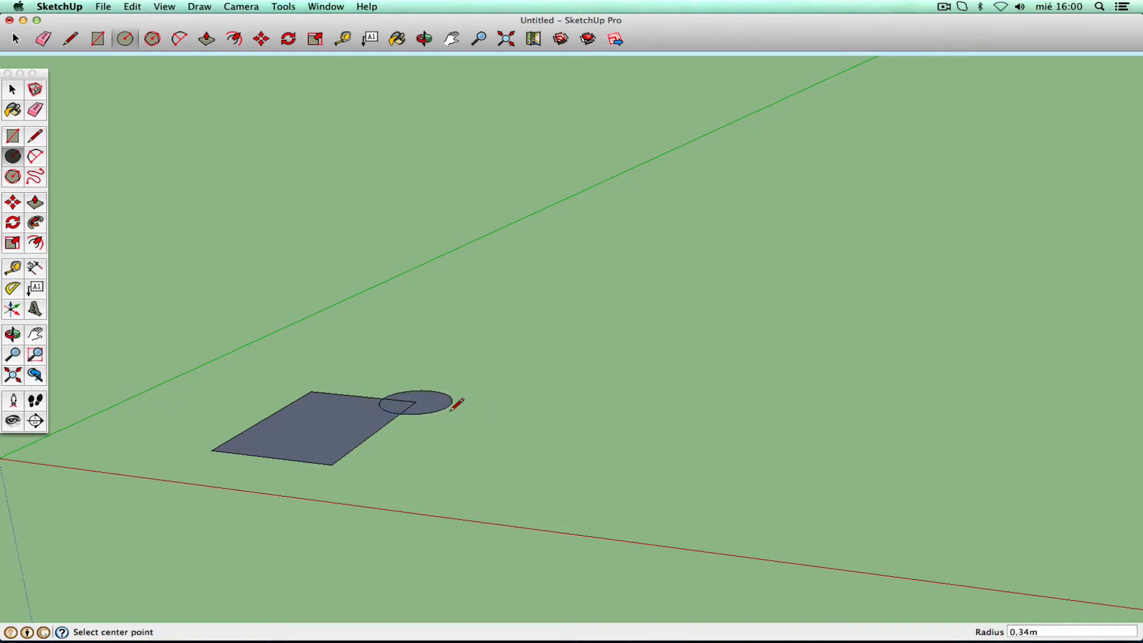
left_click(12, 334)
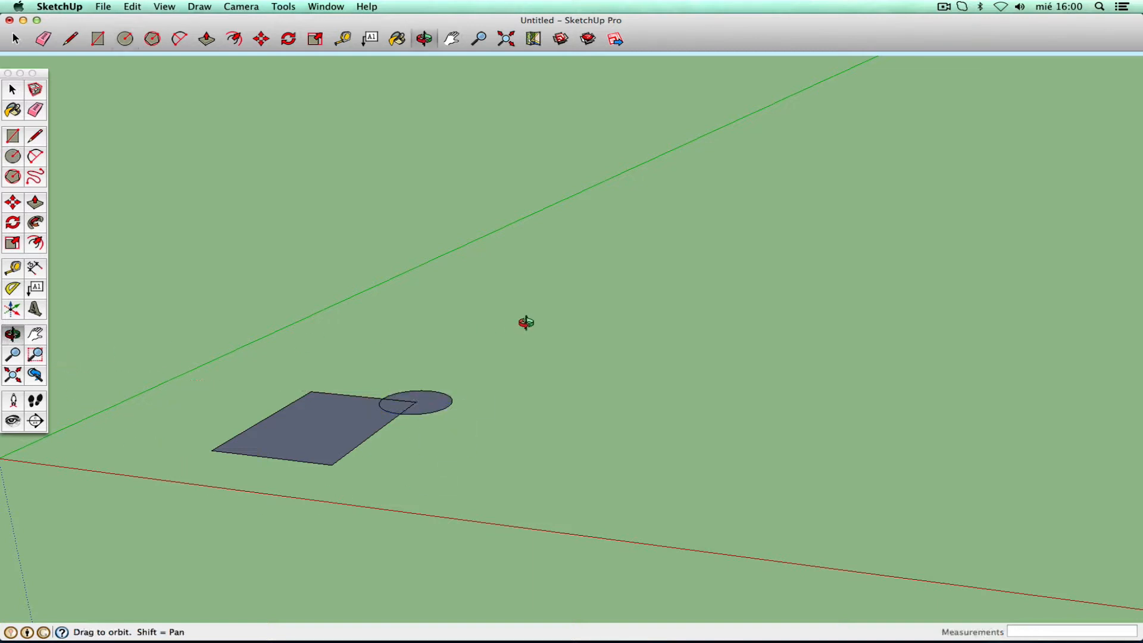
left_click_drag(523, 324, 377, 477)
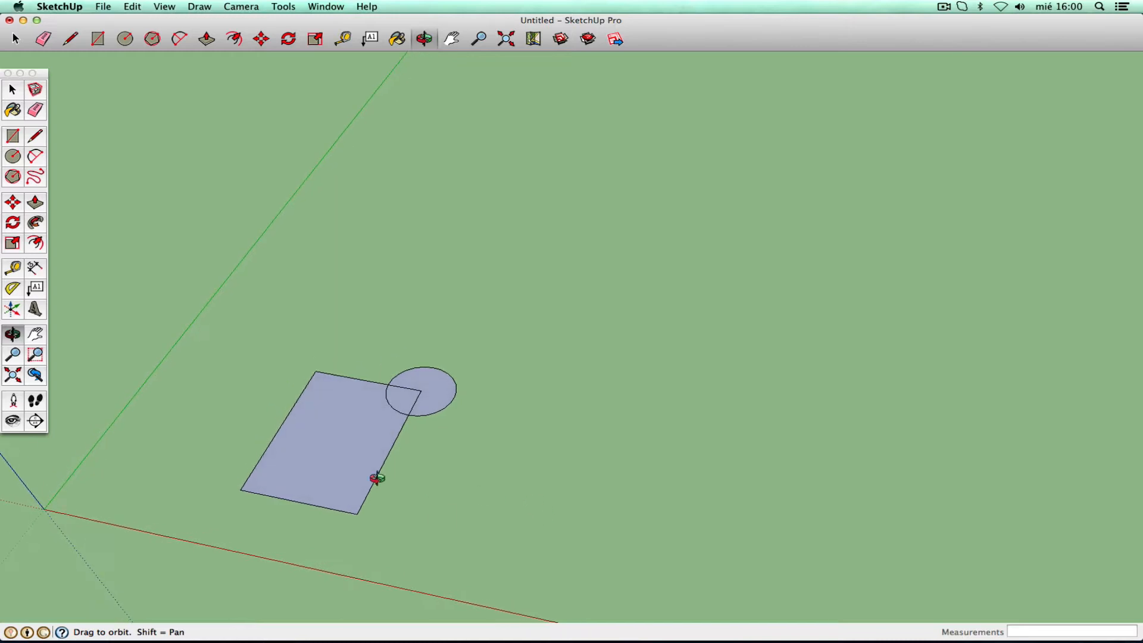
left_click(35, 334)
left_click_drag(447, 391, 581, 392)
right_click(522, 412)
left_click(531, 413)
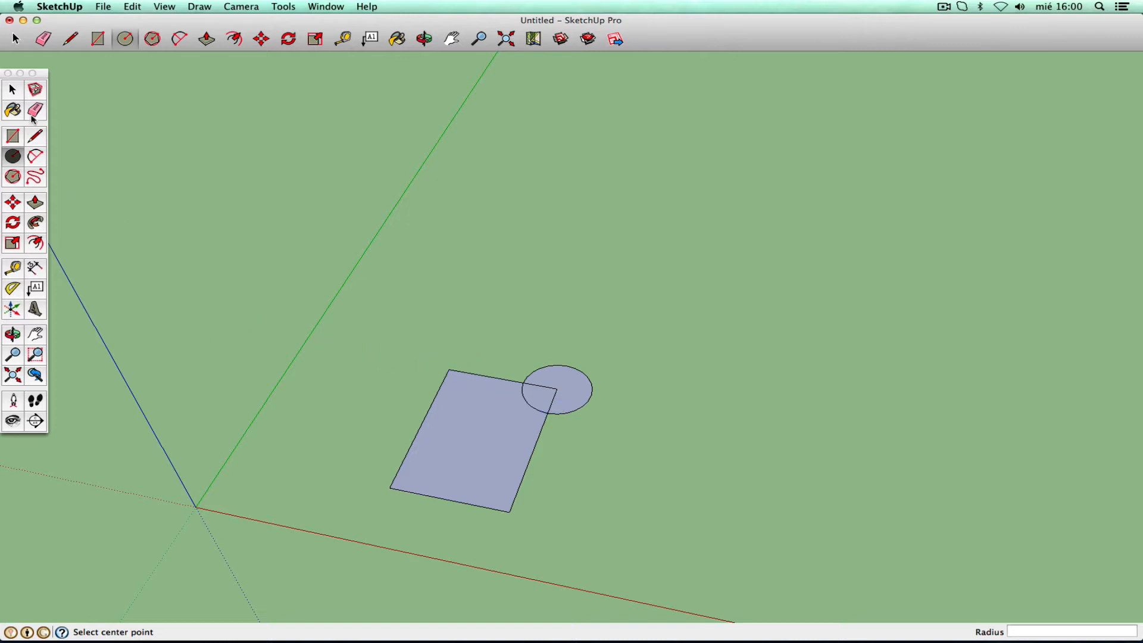
left_click(13, 92)
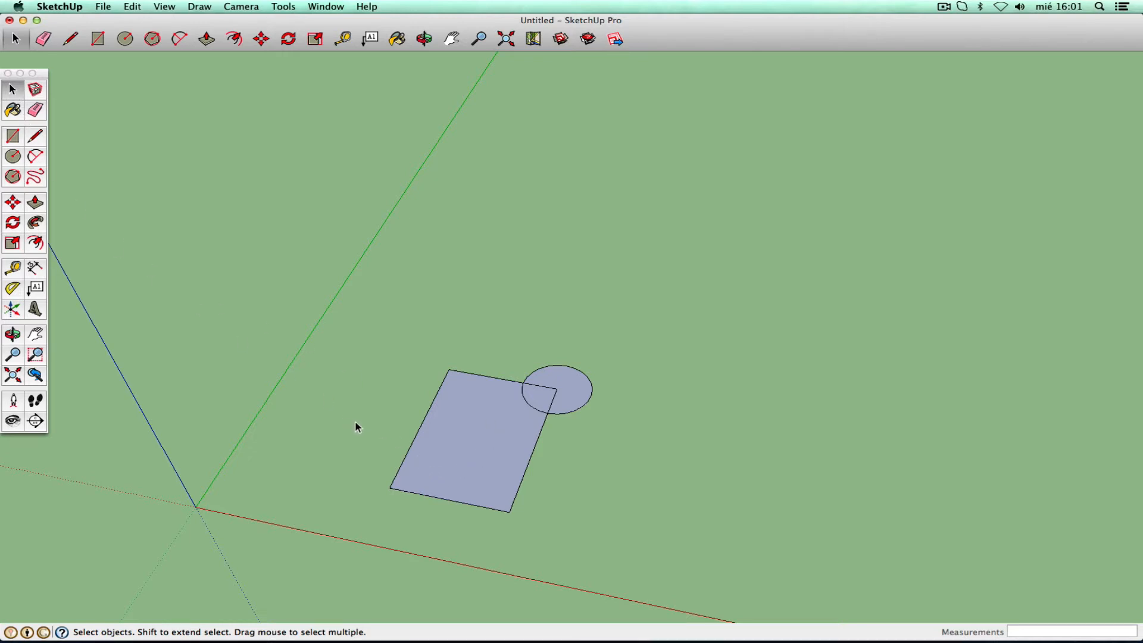
left_click(475, 506)
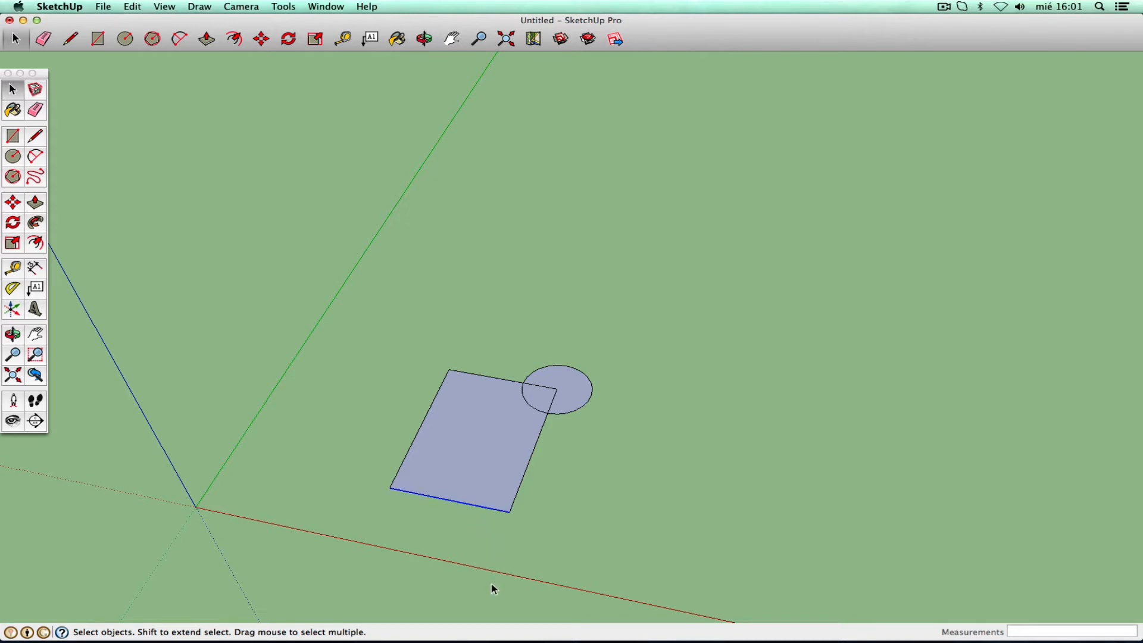
left_click(523, 478)
left_click(568, 414)
left_click(550, 403)
left_click(536, 386)
left_click(493, 378)
left_click(426, 415)
- Select the rectangle's and circle's faces and edges one by one, then clear the selection
left_click(477, 458)
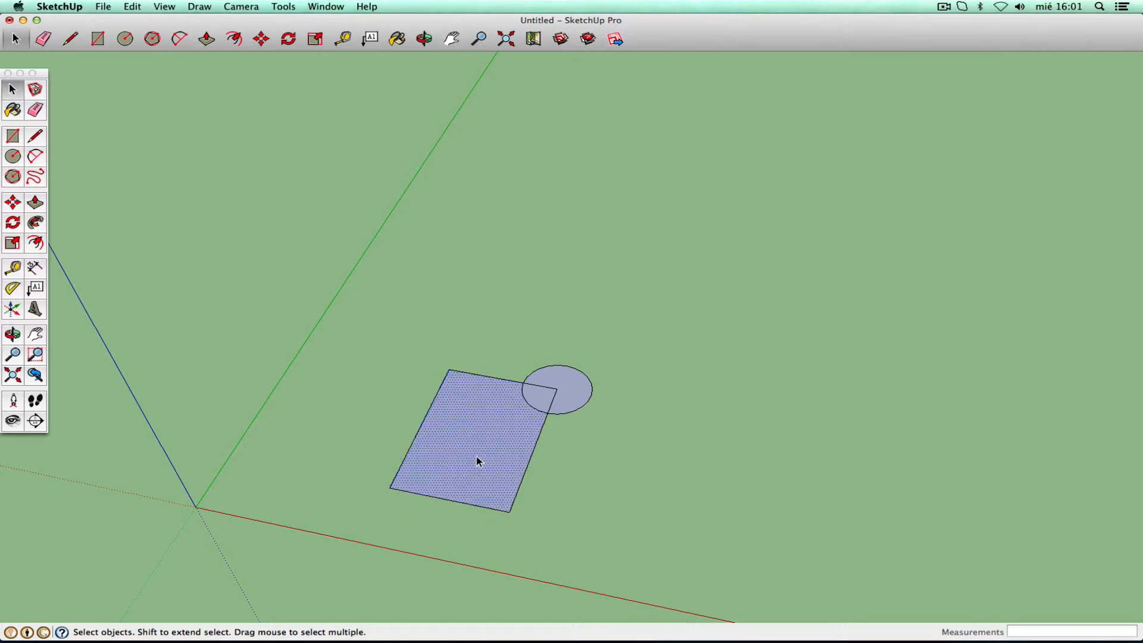
left_click(539, 397)
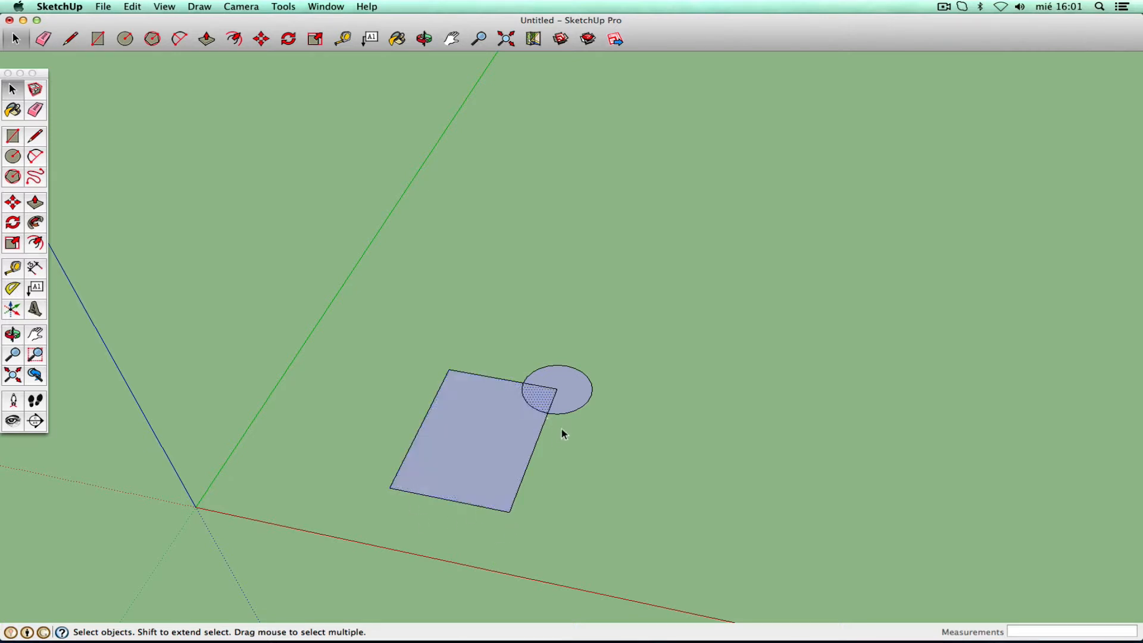
left_click(576, 391)
left_click(524, 480, "shift")
left_click(483, 507, "shift")
left_click(490, 455, "shift")
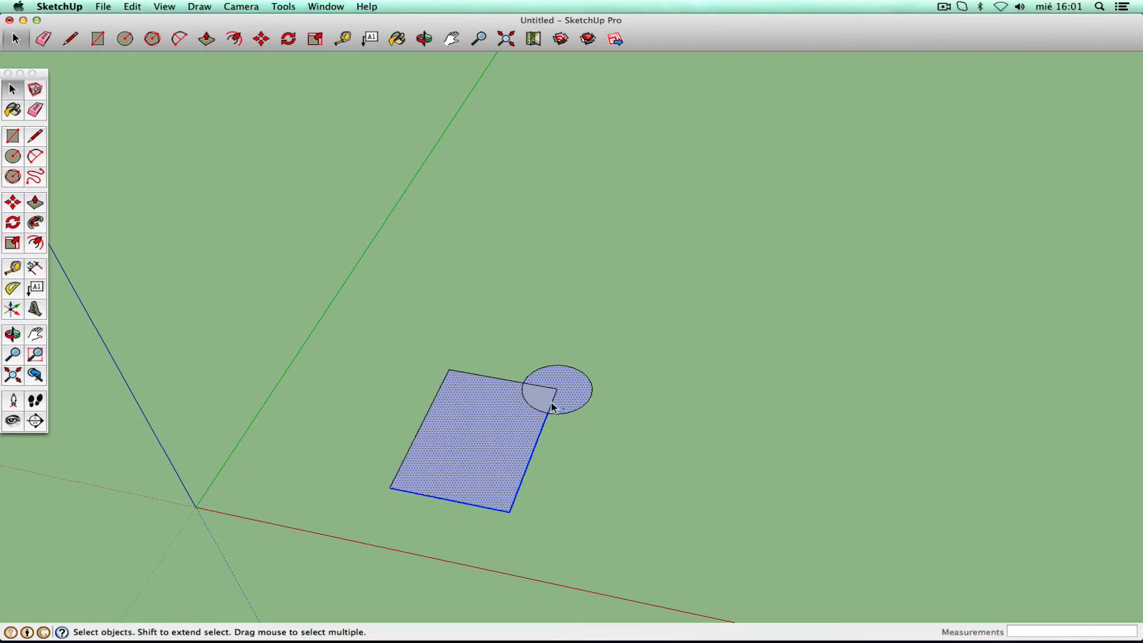
left_click(497, 380, "shift")
left_click(578, 460)
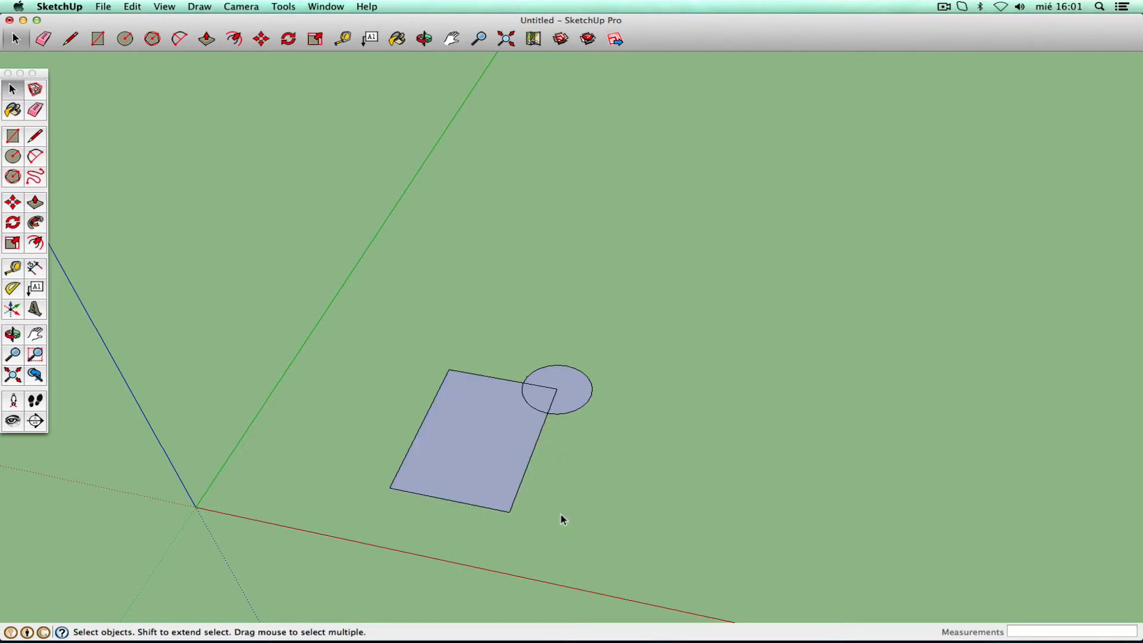
- Drag a selection window around the whole circle, retrying once
left_click_drag(503, 326, 622, 430)
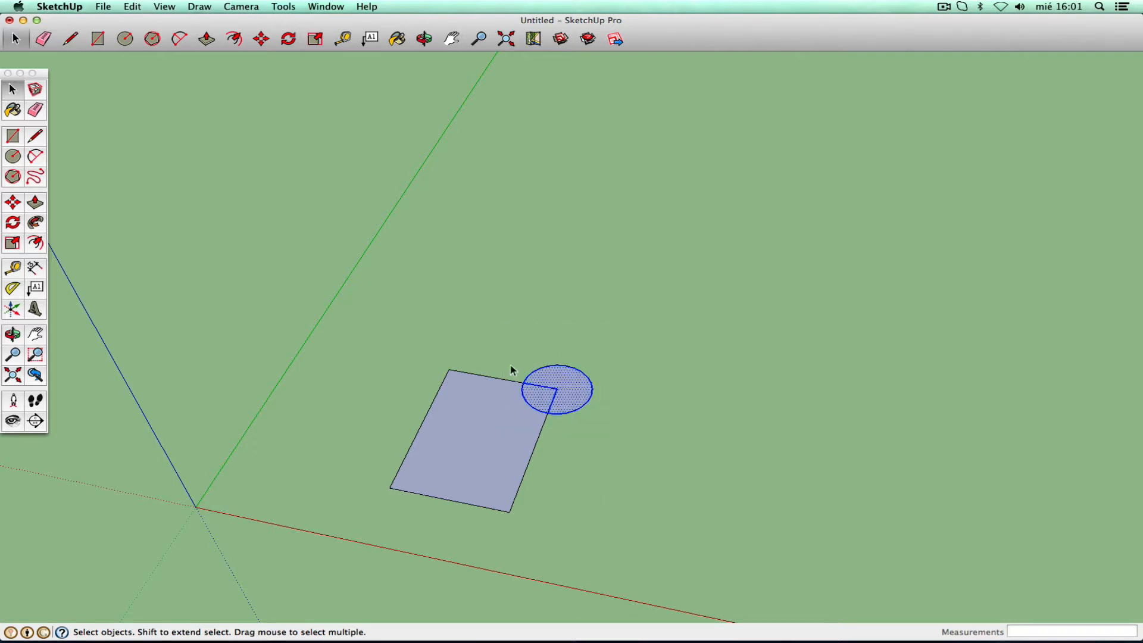
left_click(604, 452)
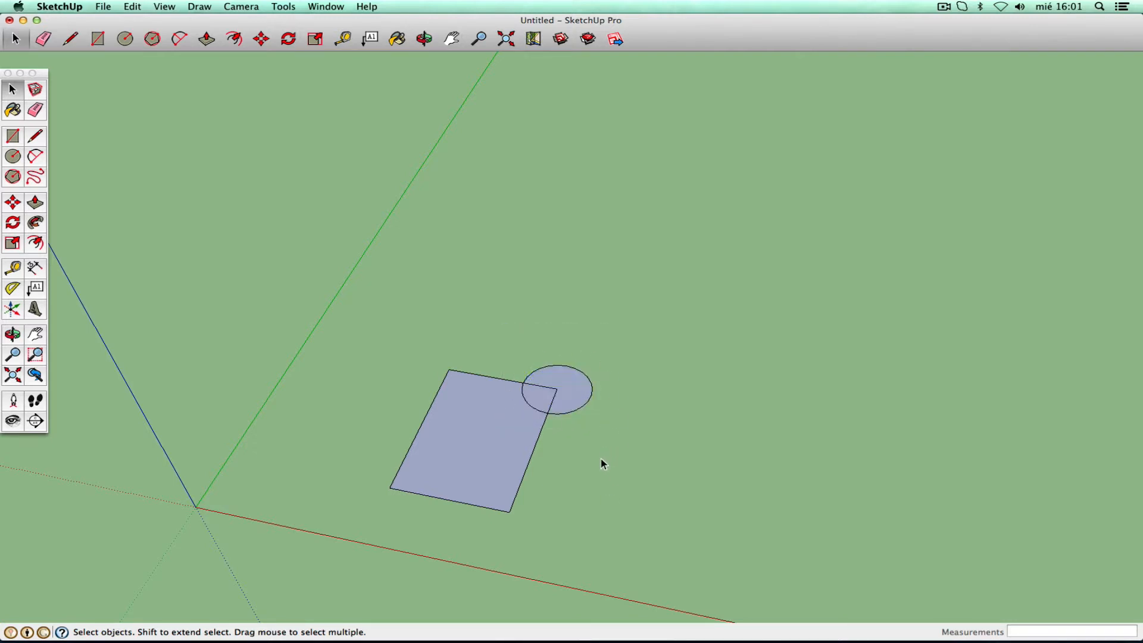
left_click_drag(508, 331, 625, 435)
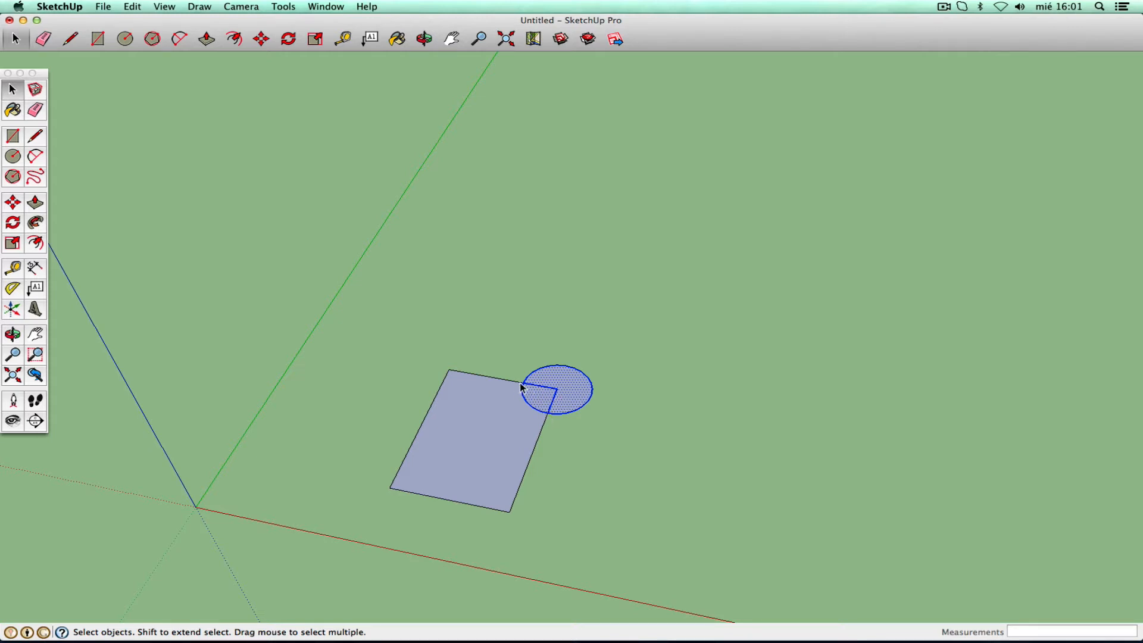
left_click(13, 203)
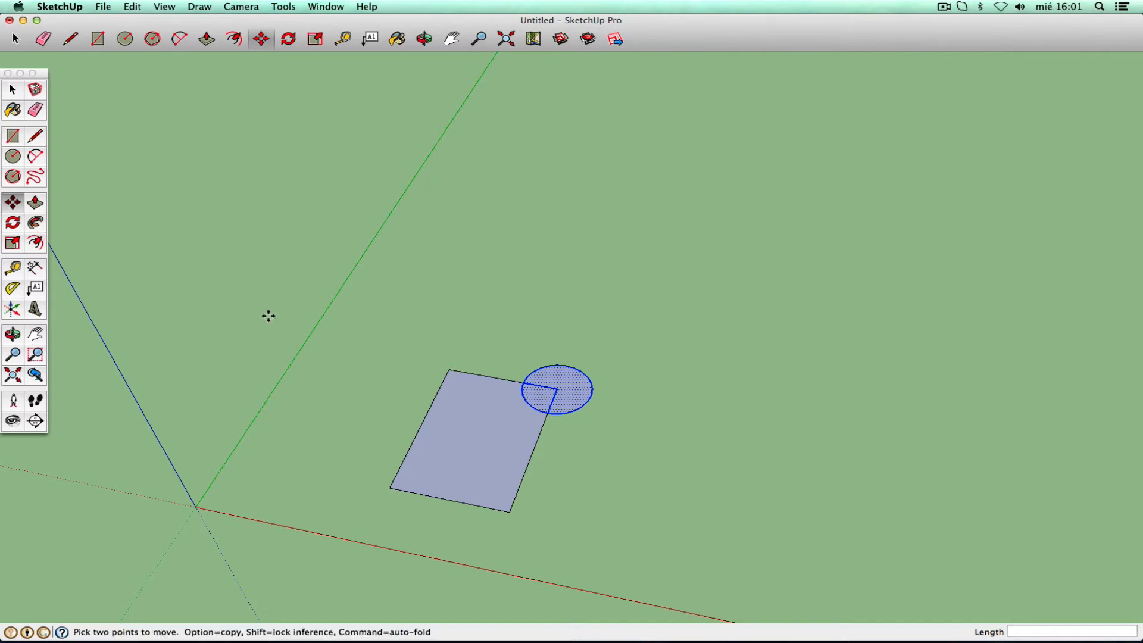
left_click(572, 447)
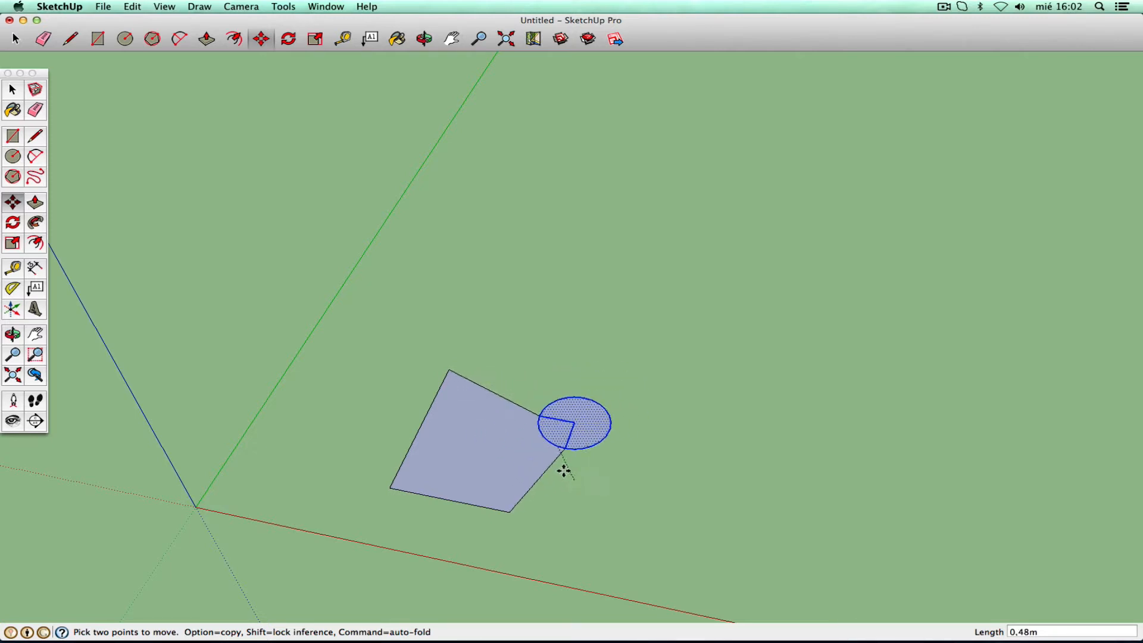
left_click(562, 457)
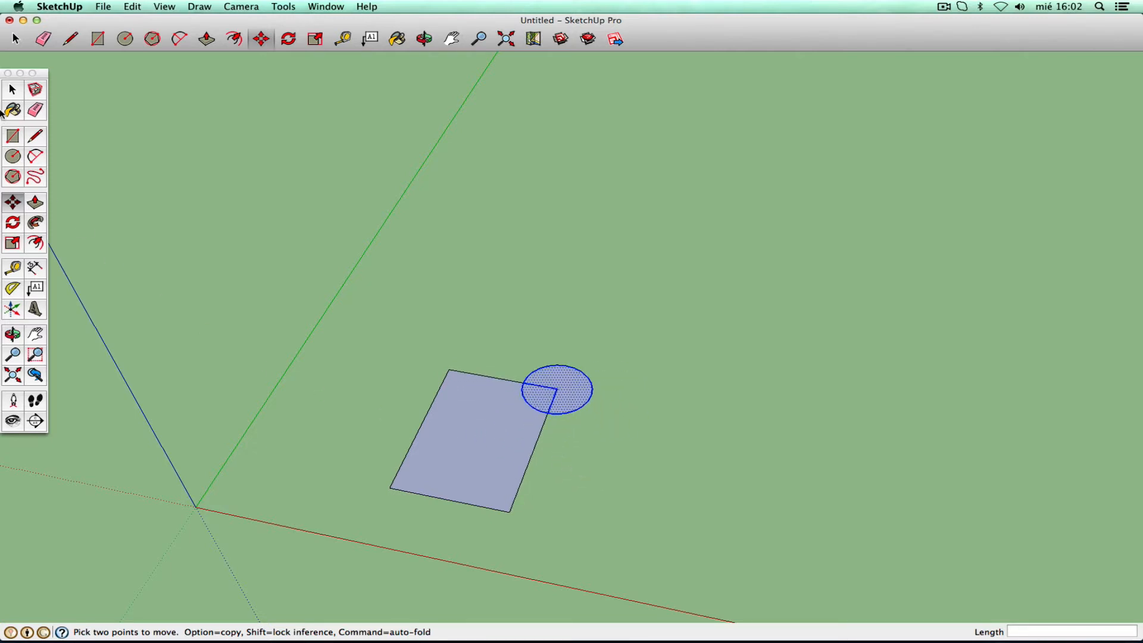
left_click(12, 91)
- Compare a double-click on the rectangle with a triple-click on the circle
left_click(538, 325)
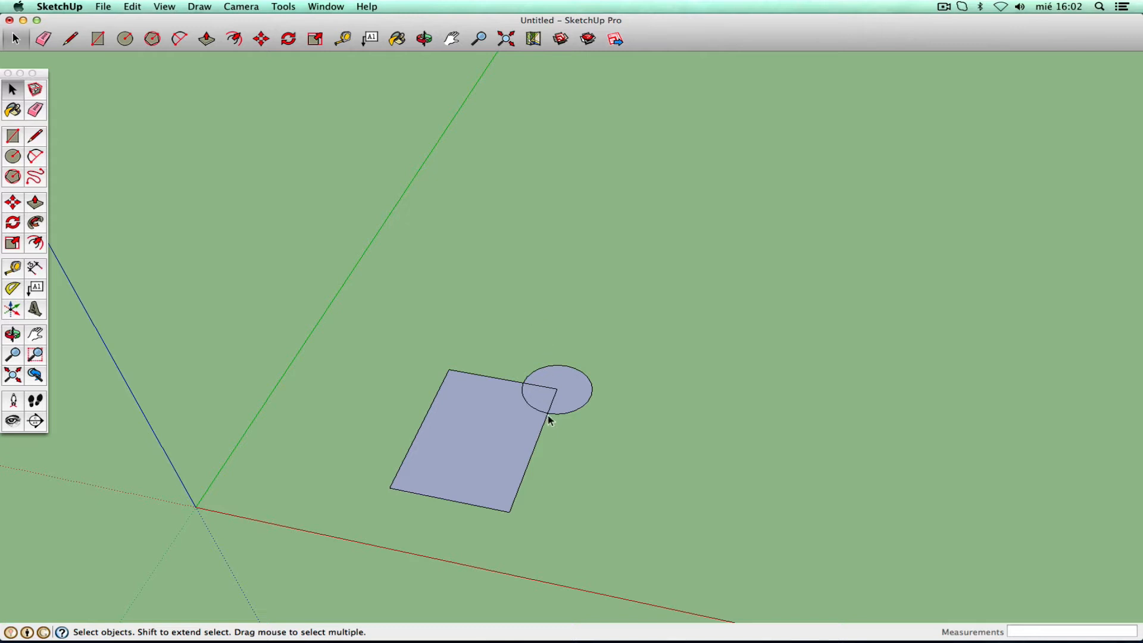
double_click(474, 435)
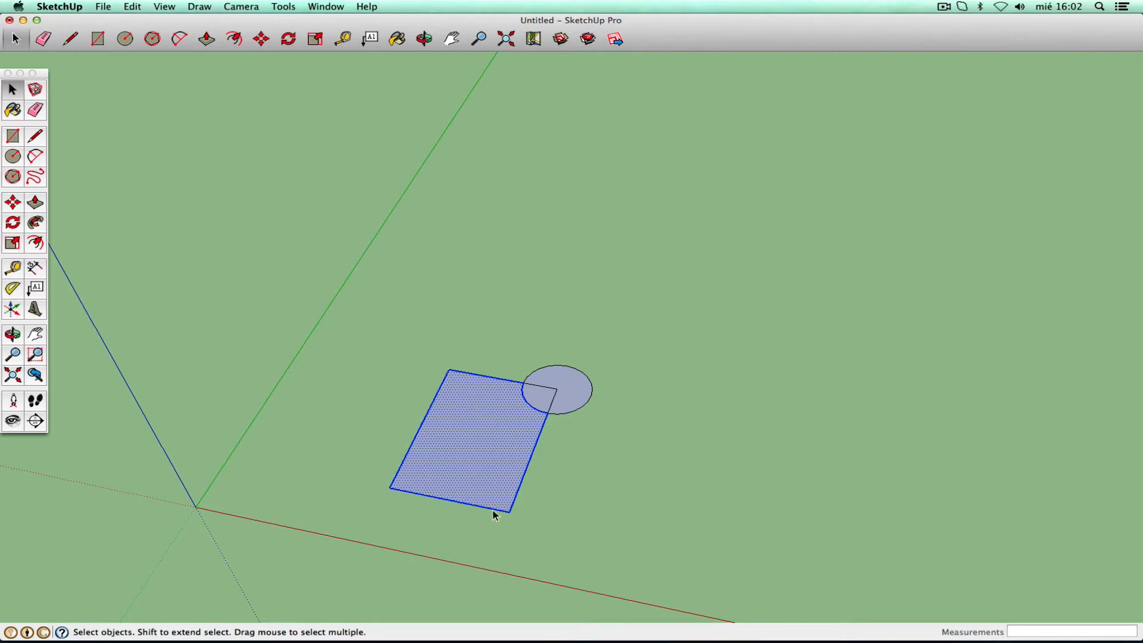
left_click(586, 463)
left_click(575, 388)
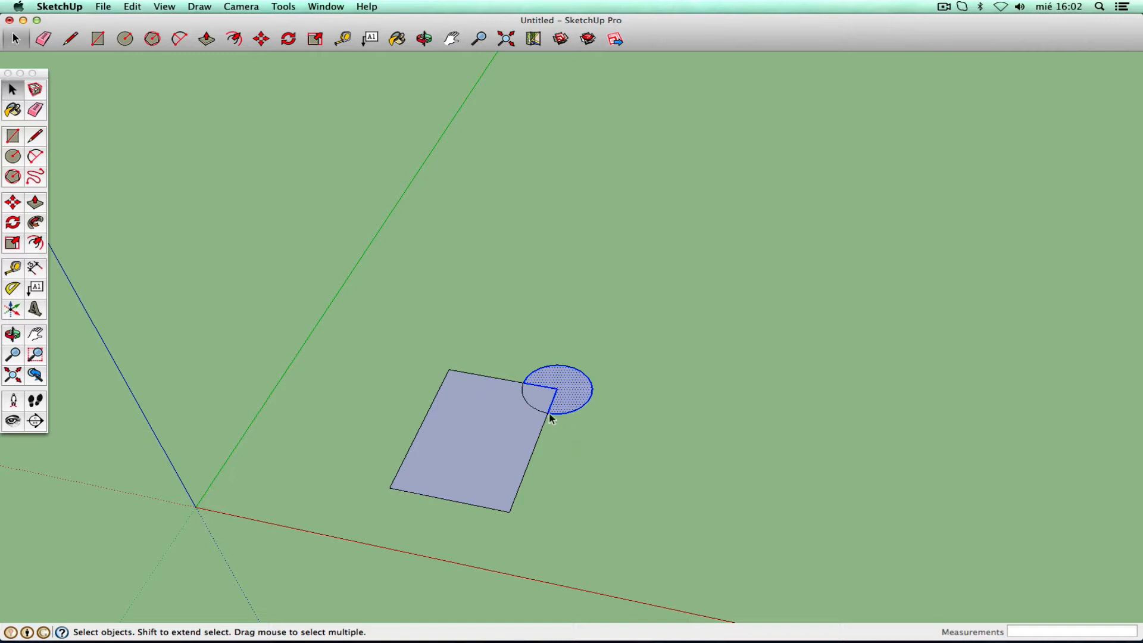
triple_click(541, 398)
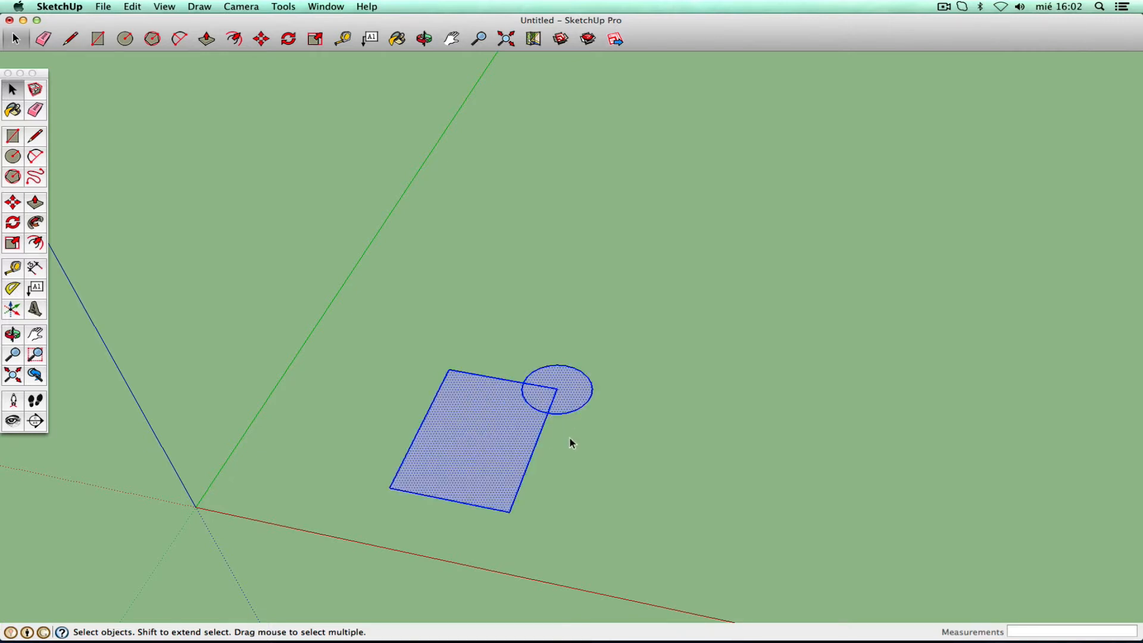
- Select the lens face alone, then triple-click the rectangle to grab everything connected
left_click(570, 443)
left_click(541, 400)
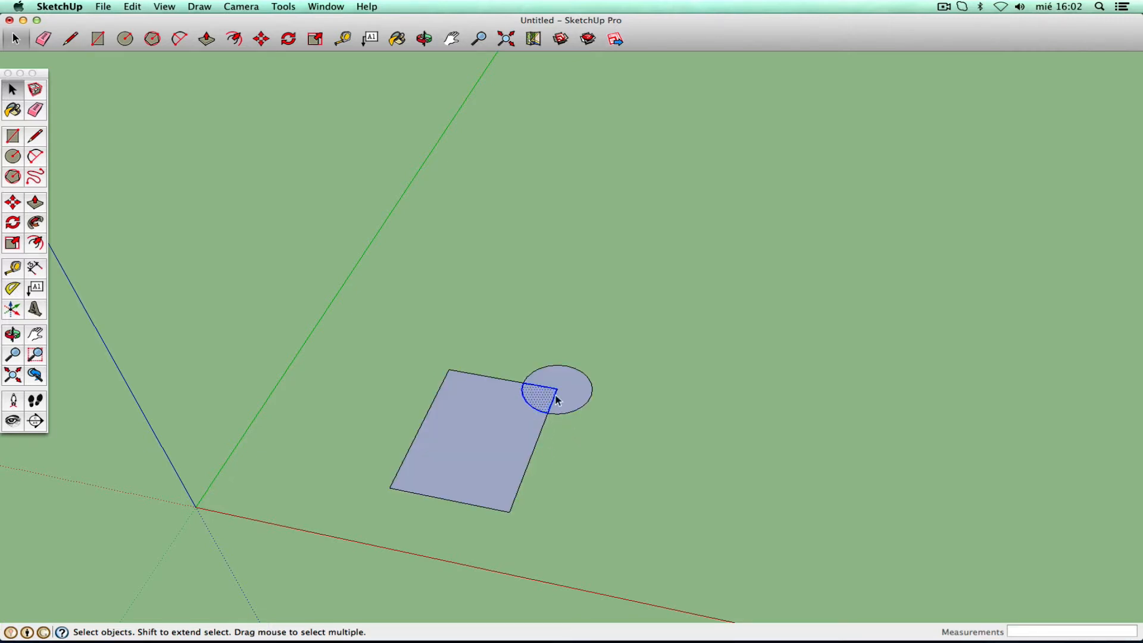
left_click(598, 468)
left_click(498, 430)
left_click(536, 505)
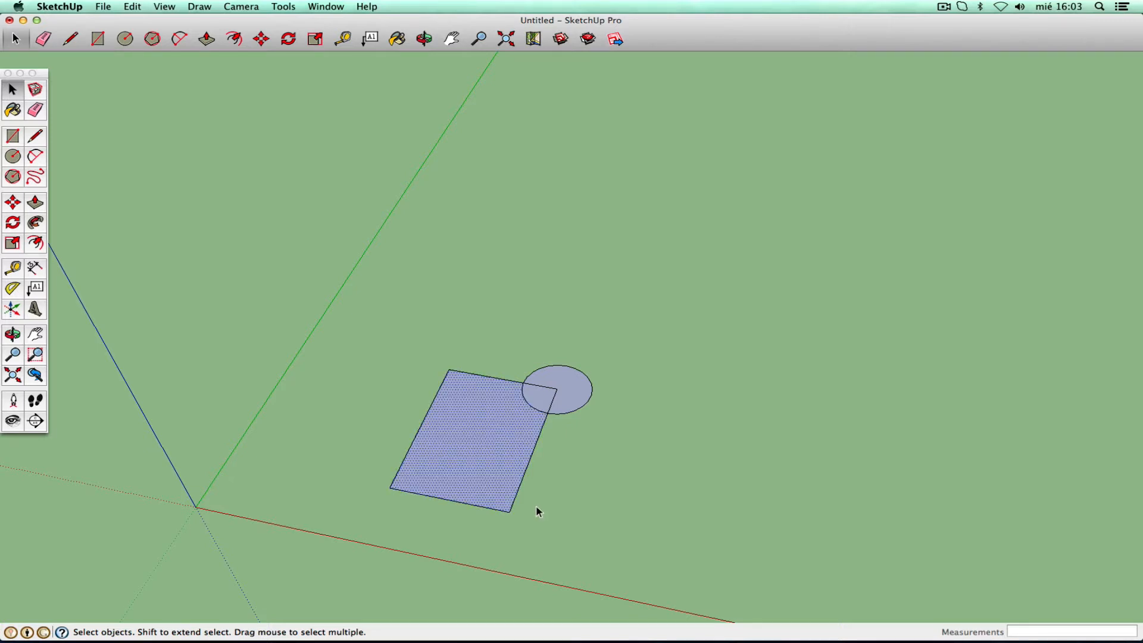
left_click(499, 436)
triple_click(498, 435)
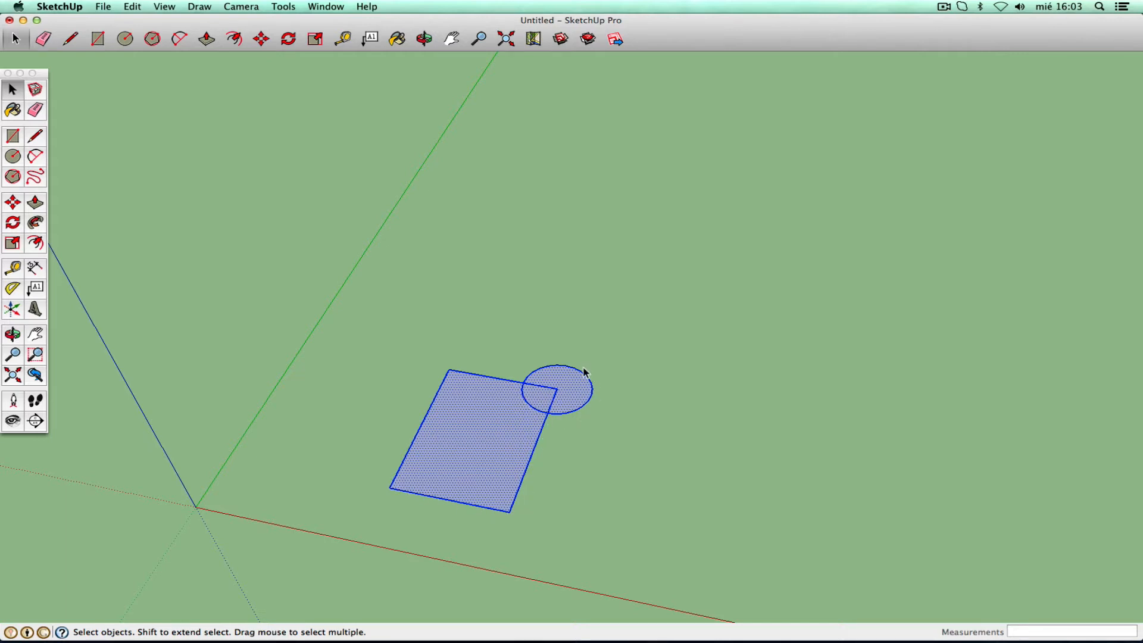
- Draw a 0,46m × 0,46m square to the right of the circle
left_click(12, 138)
left_click(686, 433)
left_click(729, 477)
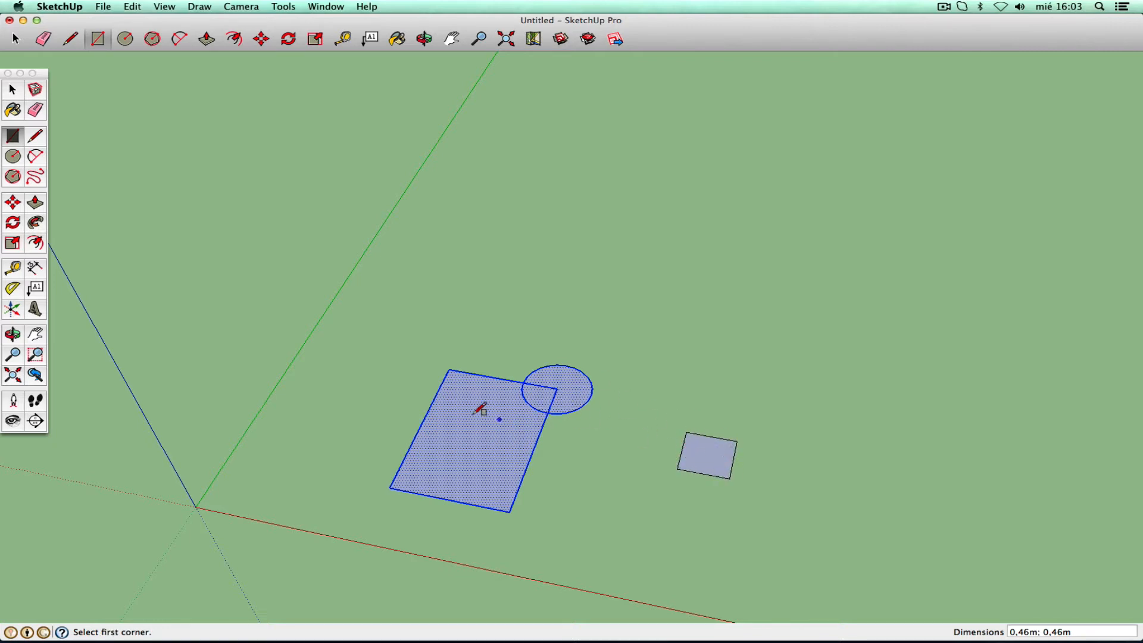
- Triple-click to select the connected rectangle-and-circle shape, then orbit to a lower angle
left_click(12, 89)
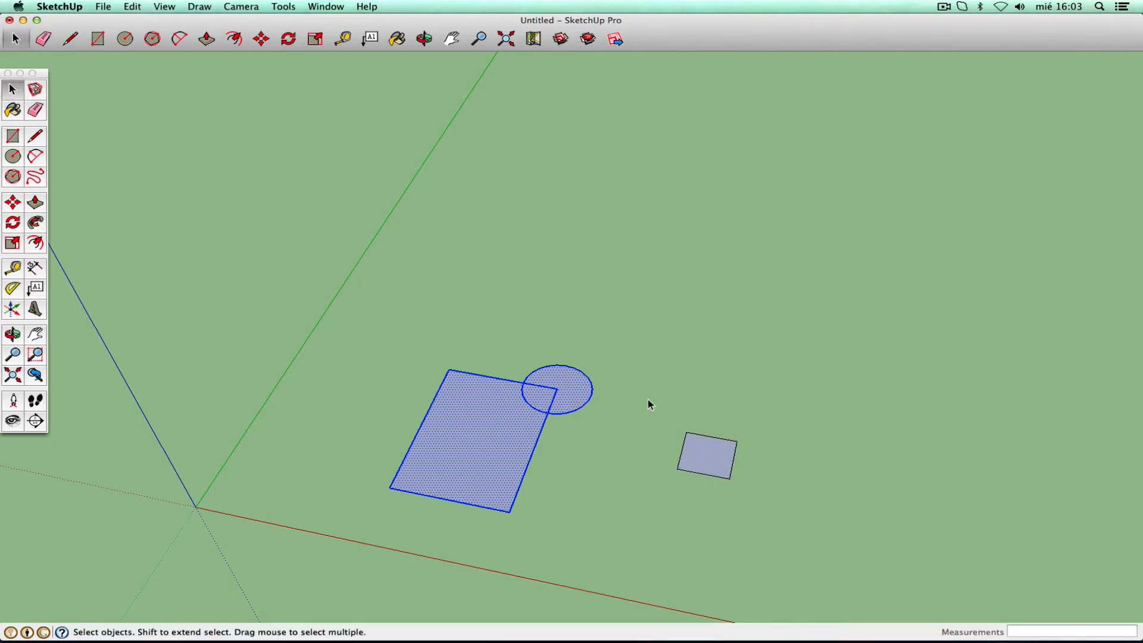
left_click(573, 464)
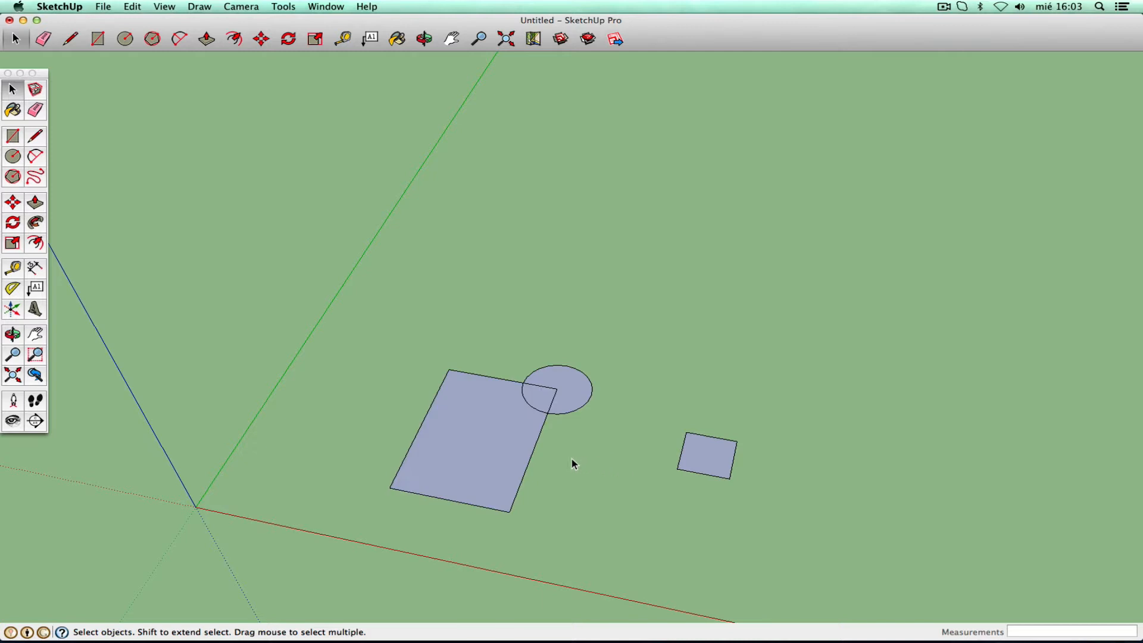
left_click(496, 443)
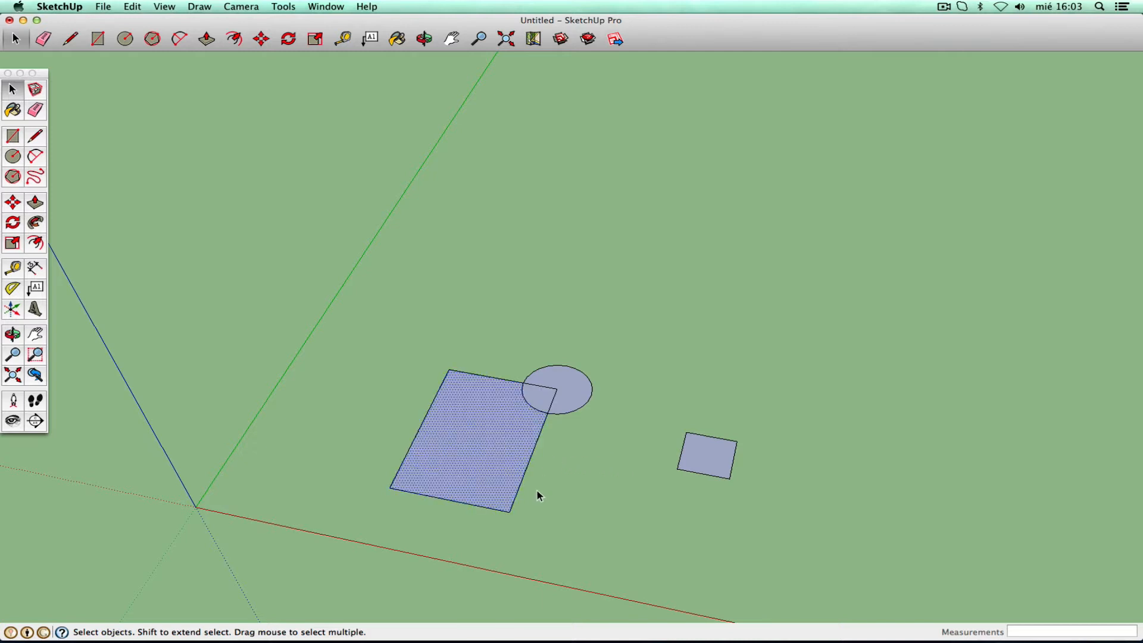
triple_click(489, 449)
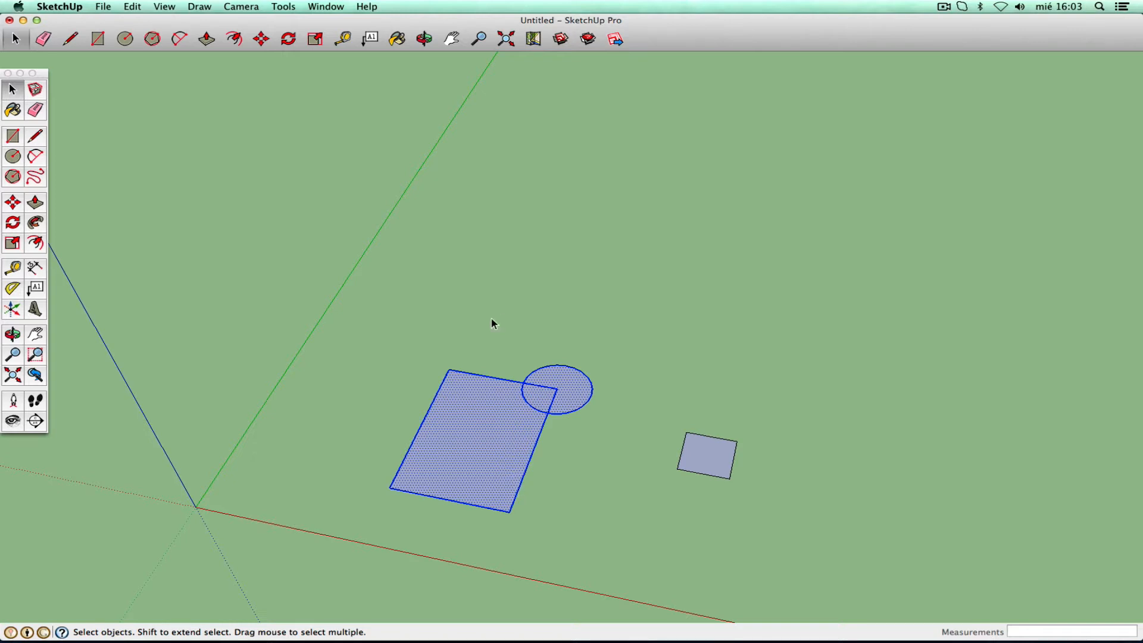
left_click(581, 480)
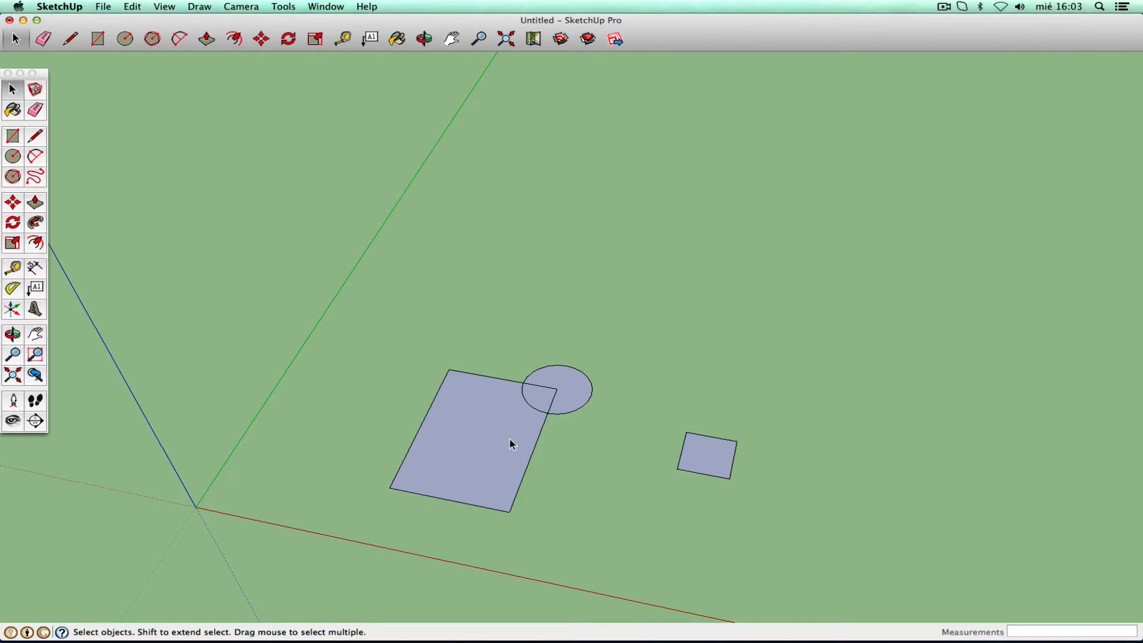
triple_click(493, 438)
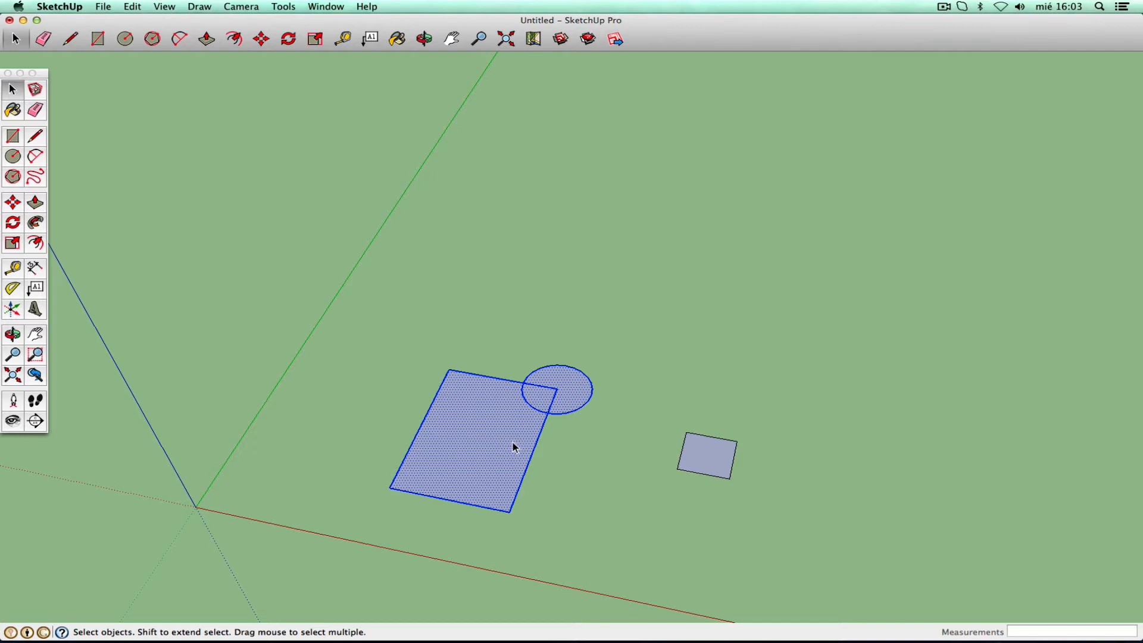
left_click(13, 334)
left_click_drag(413, 403, 288, 334)
left_click(12, 89)
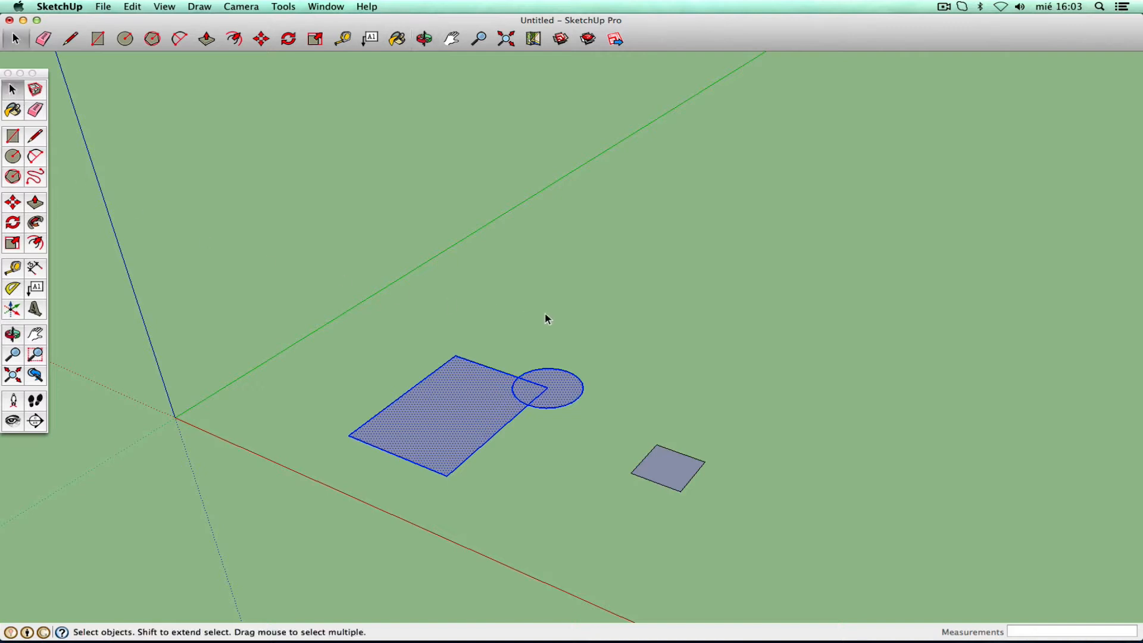
left_click(566, 412)
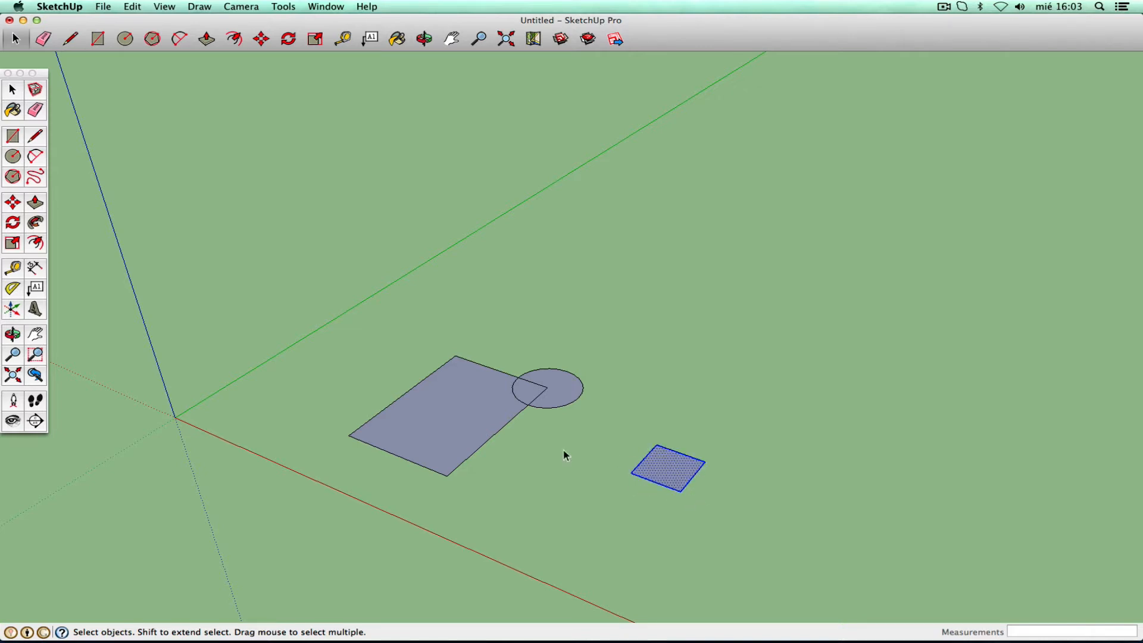
left_click(13, 203)
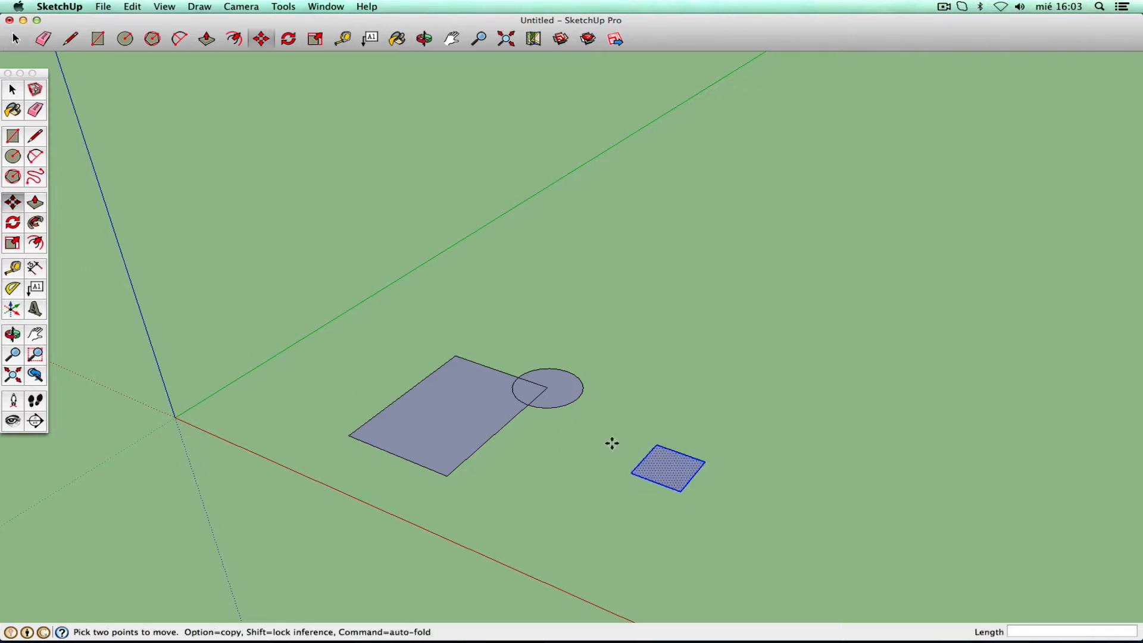
left_click(701, 511)
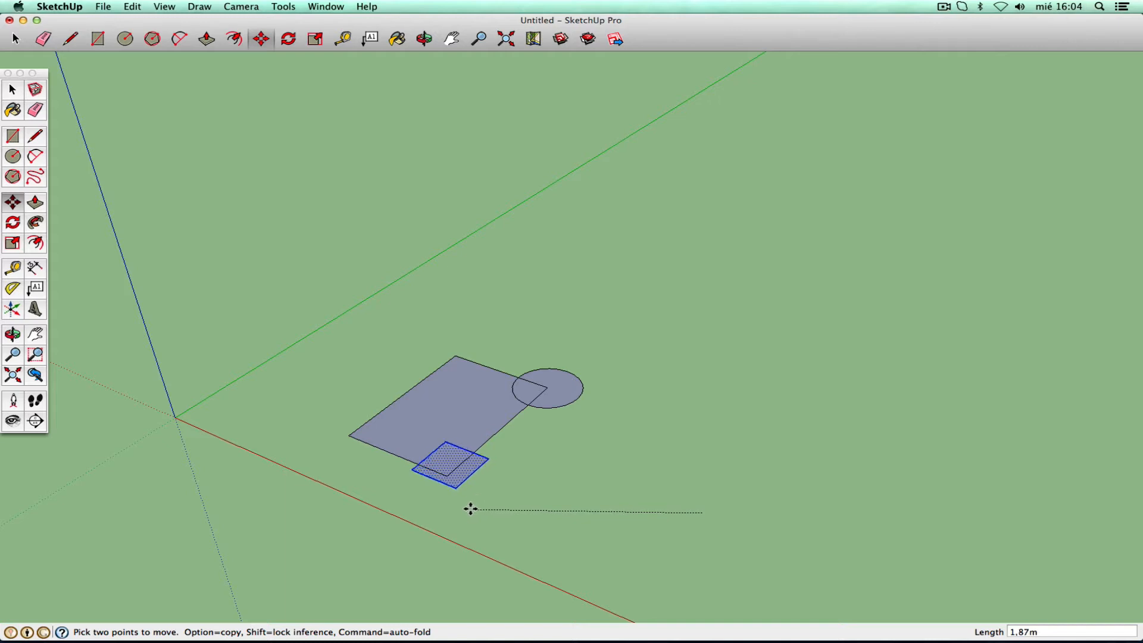
left_click(468, 507)
left_click(9, 89)
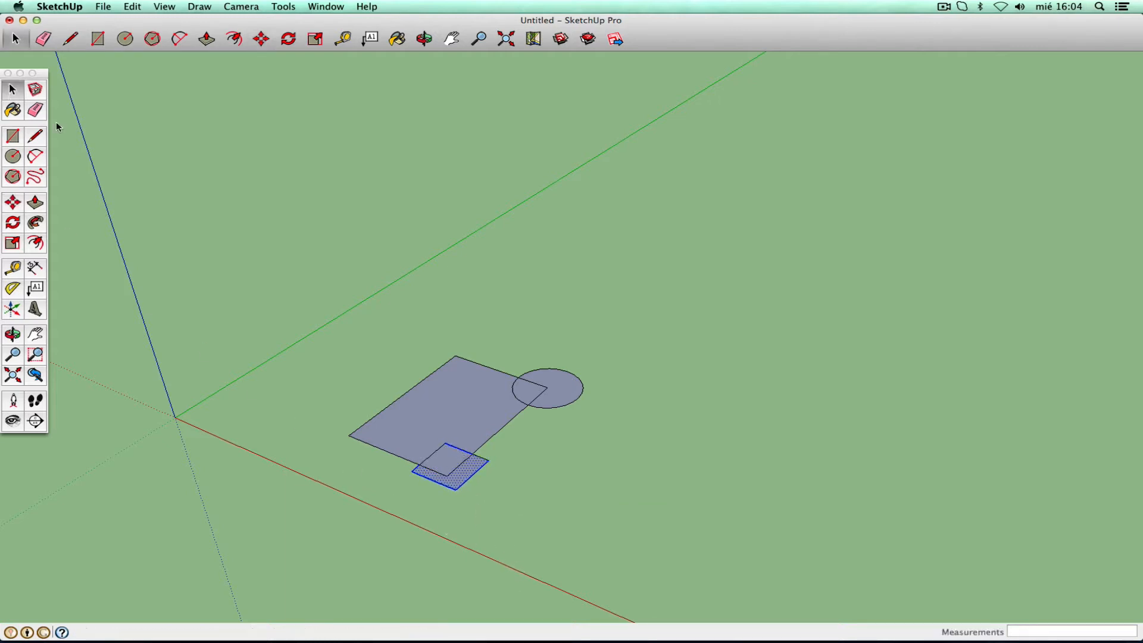
left_click(571, 476)
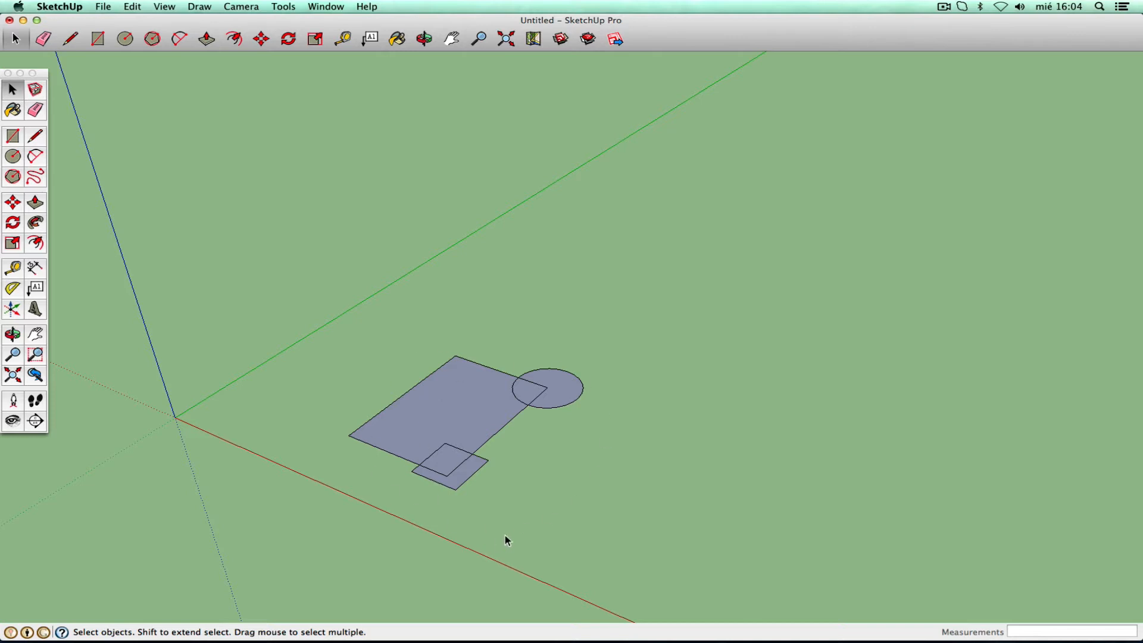
triple_click(475, 421)
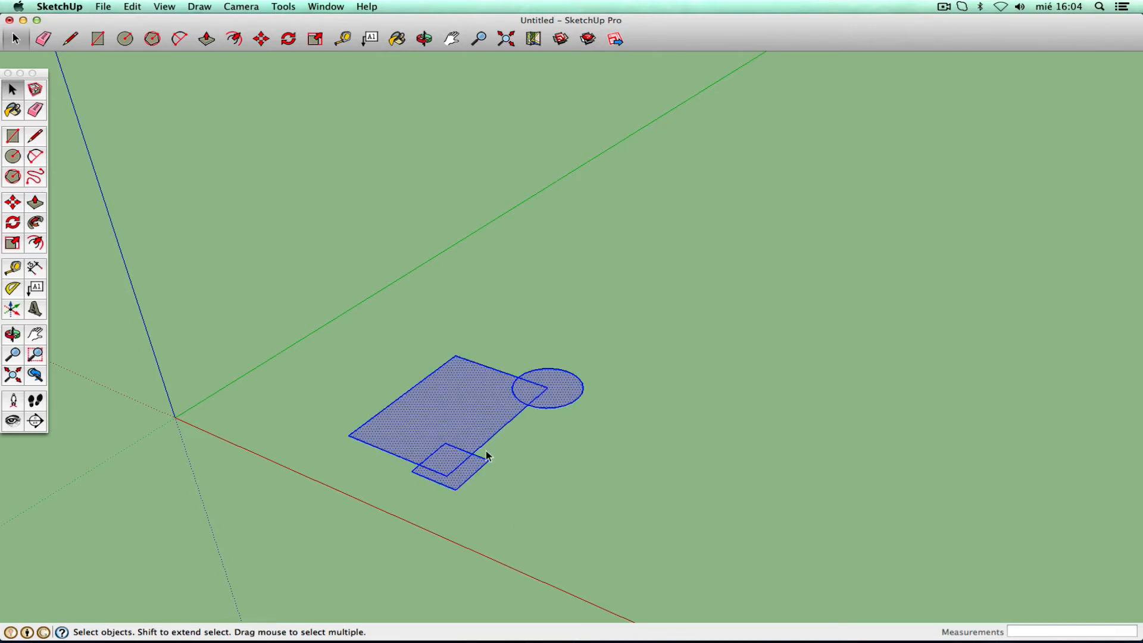
left_click(523, 473)
left_click(473, 474)
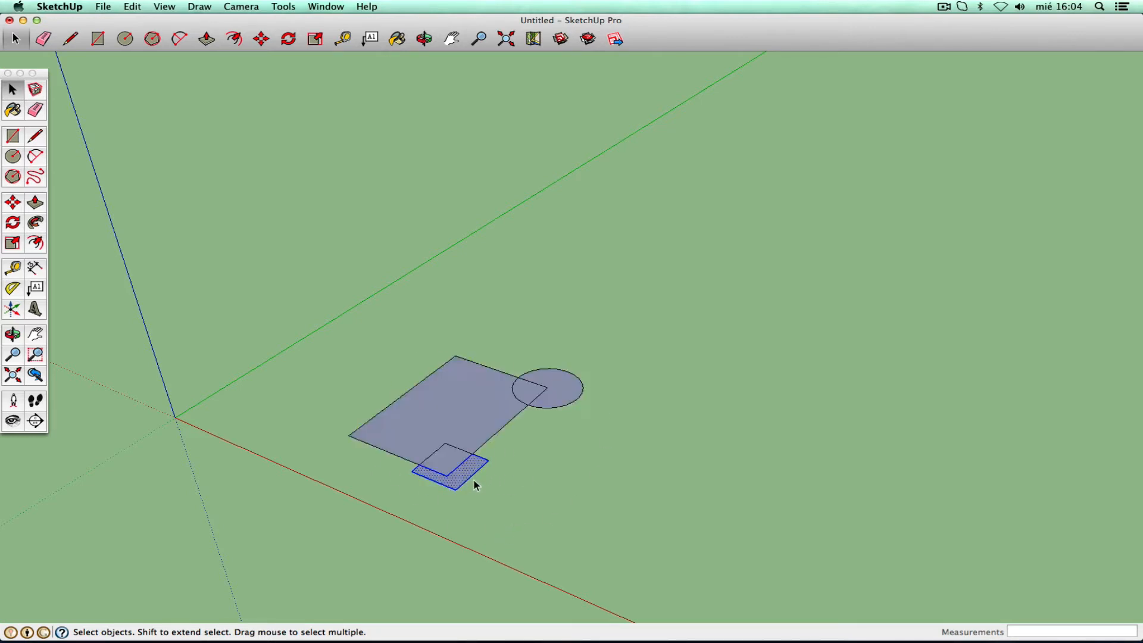
left_click(12, 202)
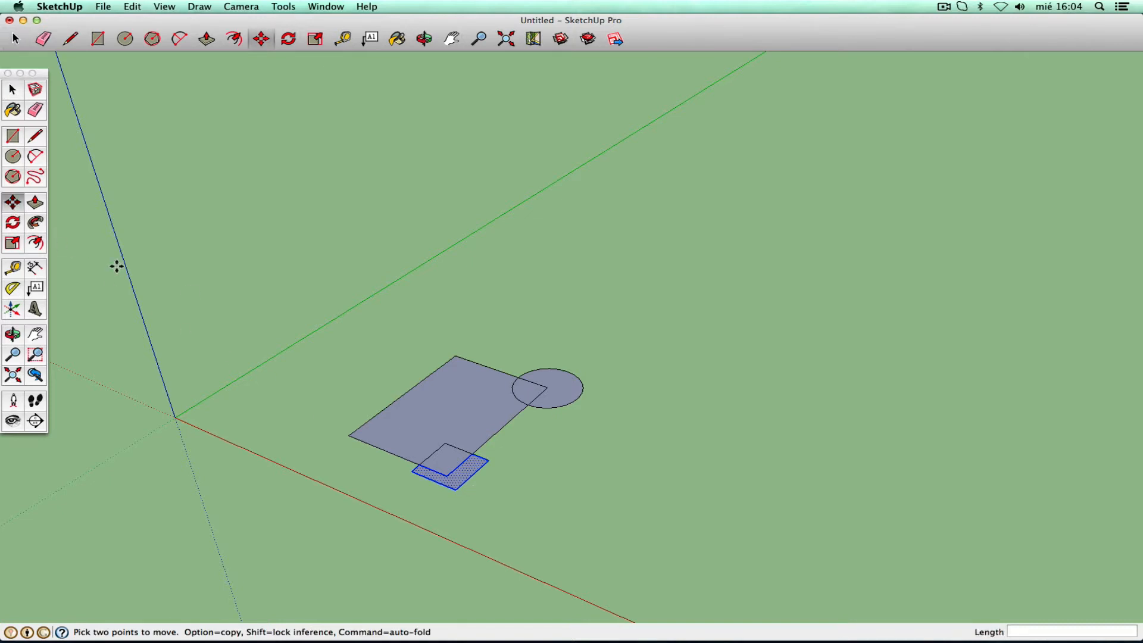
left_click(538, 470)
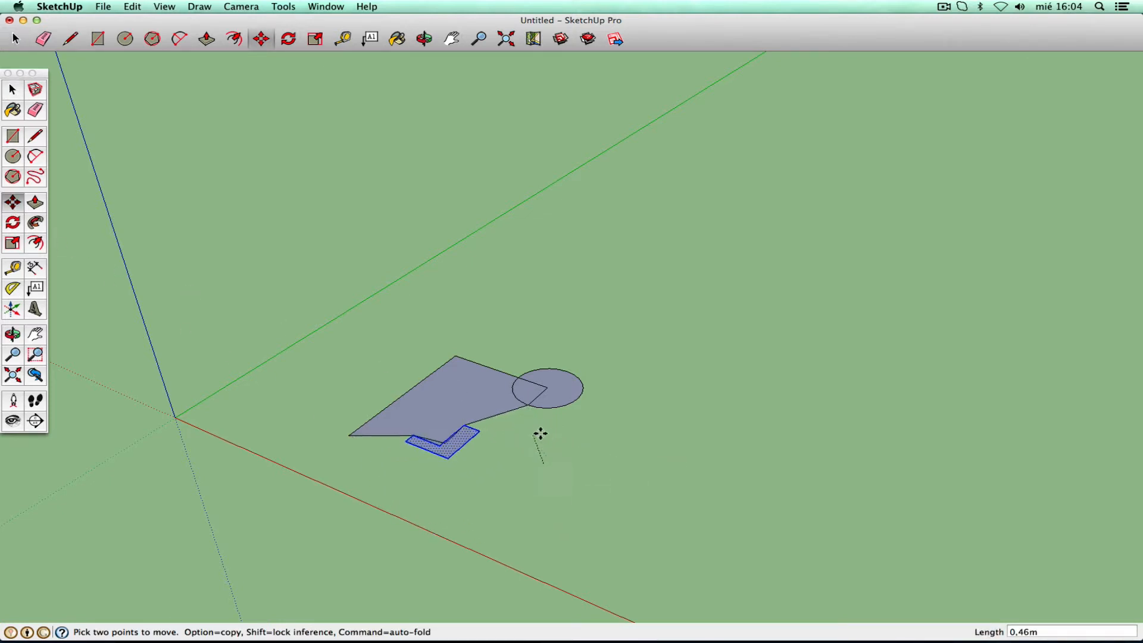
left_click(544, 476)
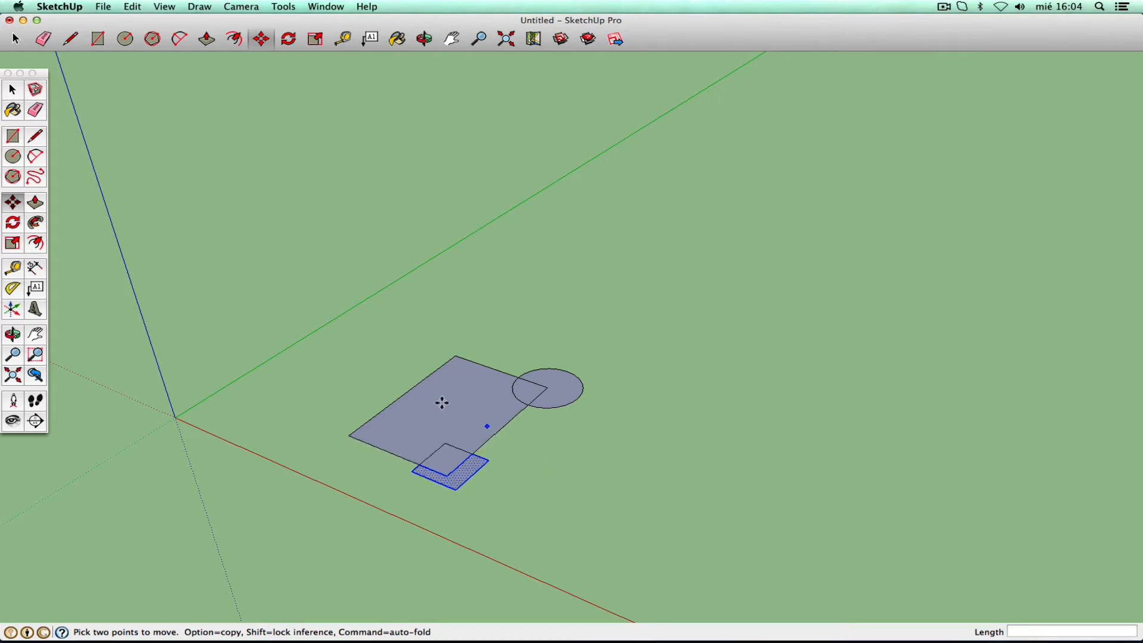
left_click(14, 92)
left_click(462, 275)
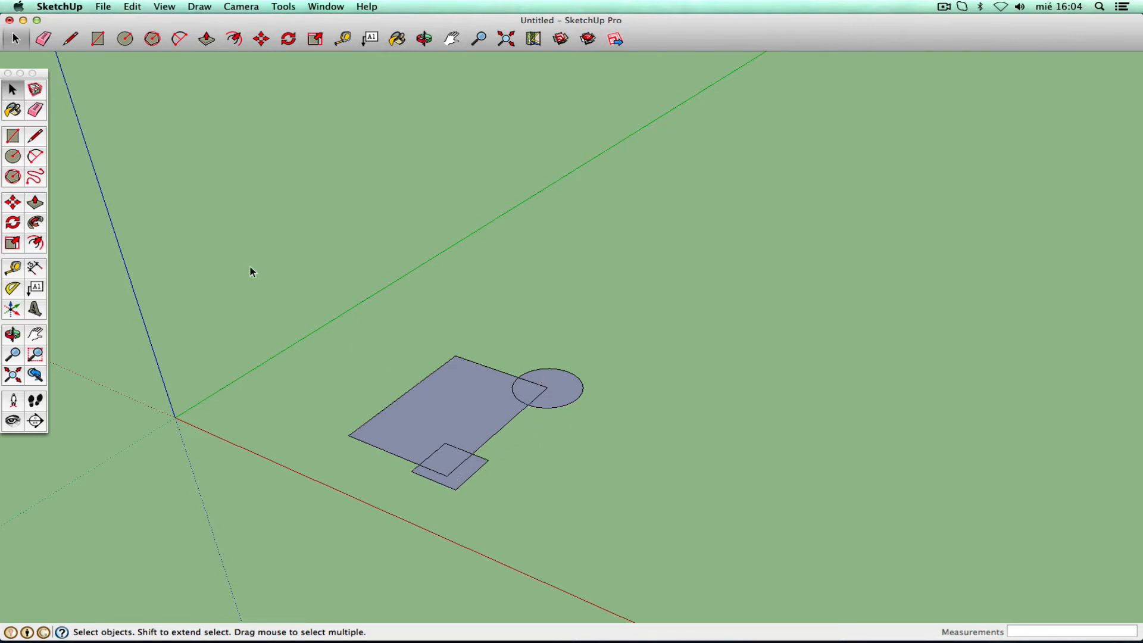
left_click(35, 110)
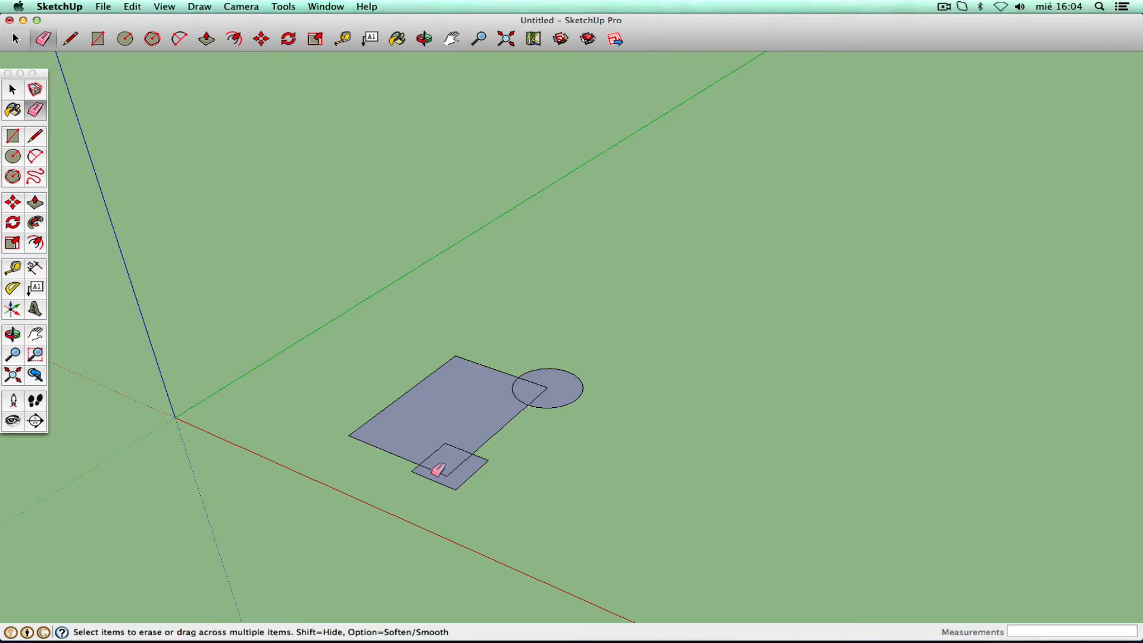
mouse_move(439, 467)
left_mouse_down()
mouse_move(462, 460)
mouse_move(439, 456)
left_mouse_up()
mouse_move(517, 388)
left_mouse_down()
mouse_move(536, 383)
mouse_move(542, 409)
left_mouse_up()
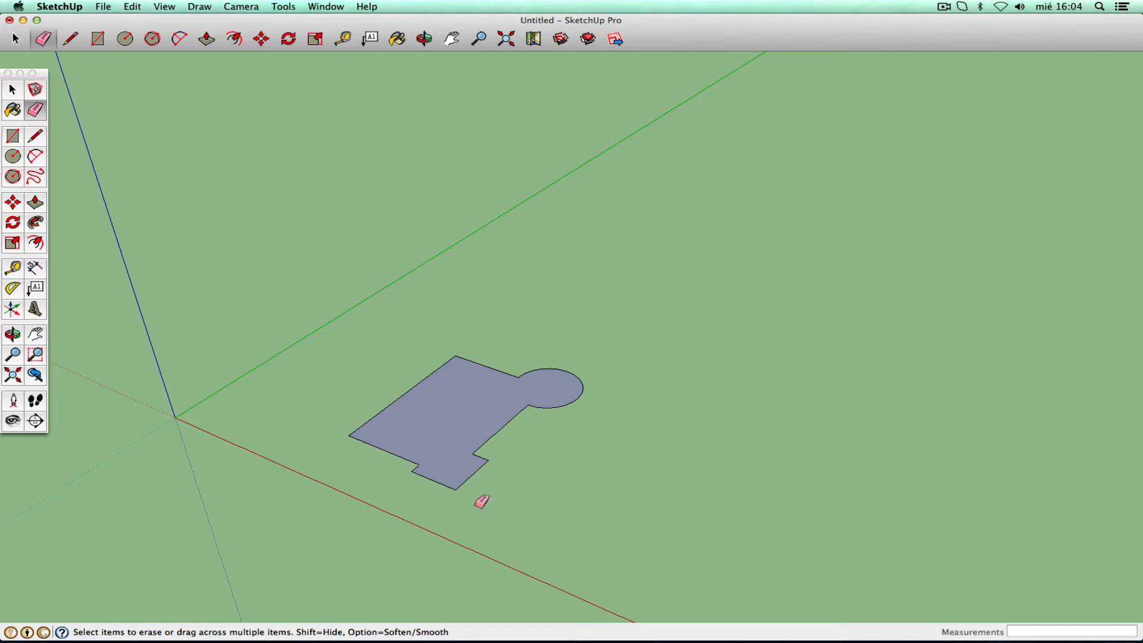
left_click(13, 90)
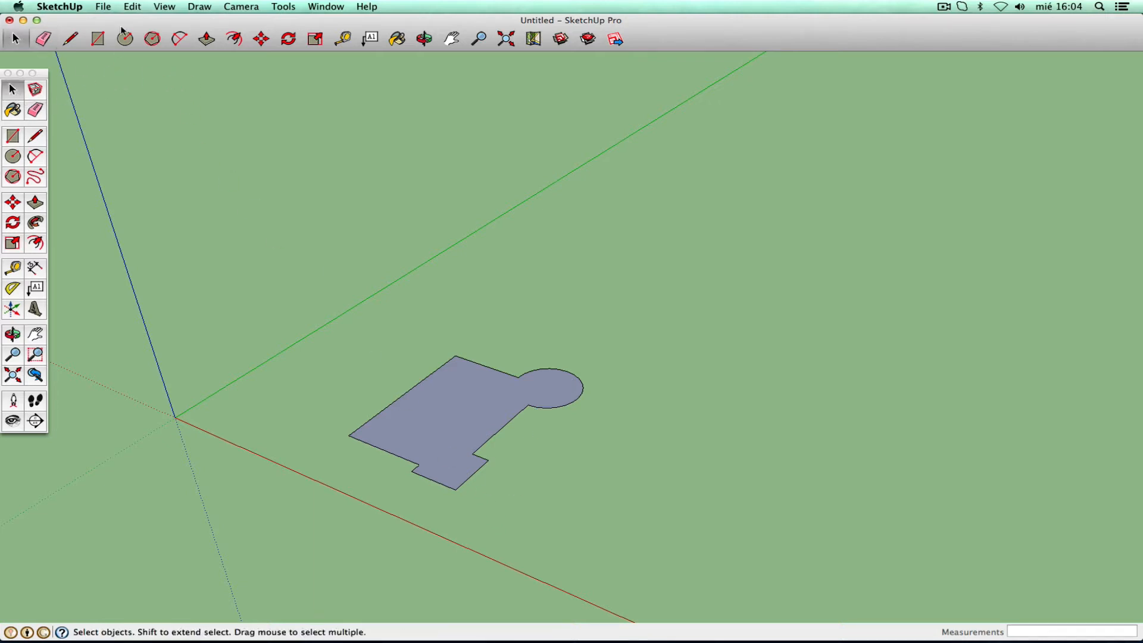
left_click(132, 7)
left_click(136, 20)
left_click(132, 7)
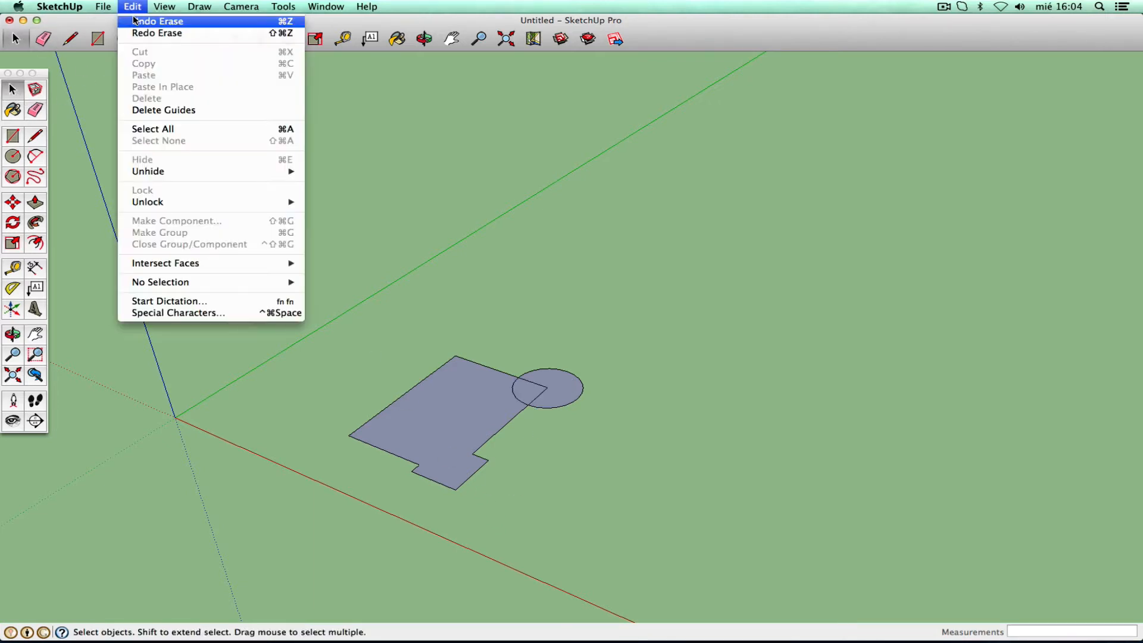
left_click(138, 20)
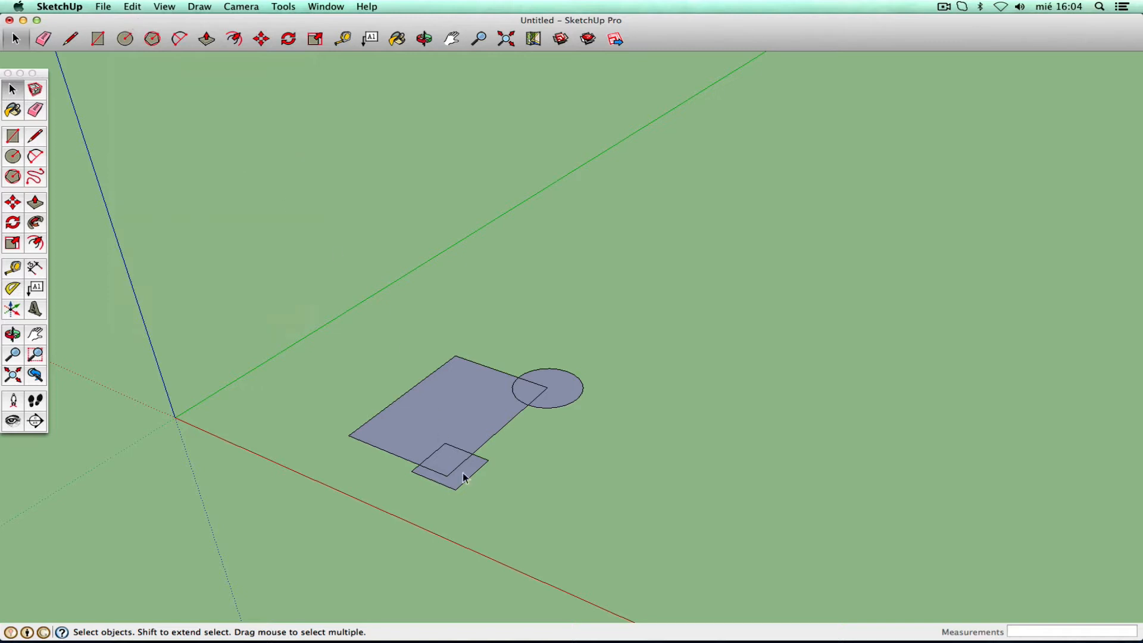
left_click(34, 334)
left_click_drag(623, 342, 444, 257)
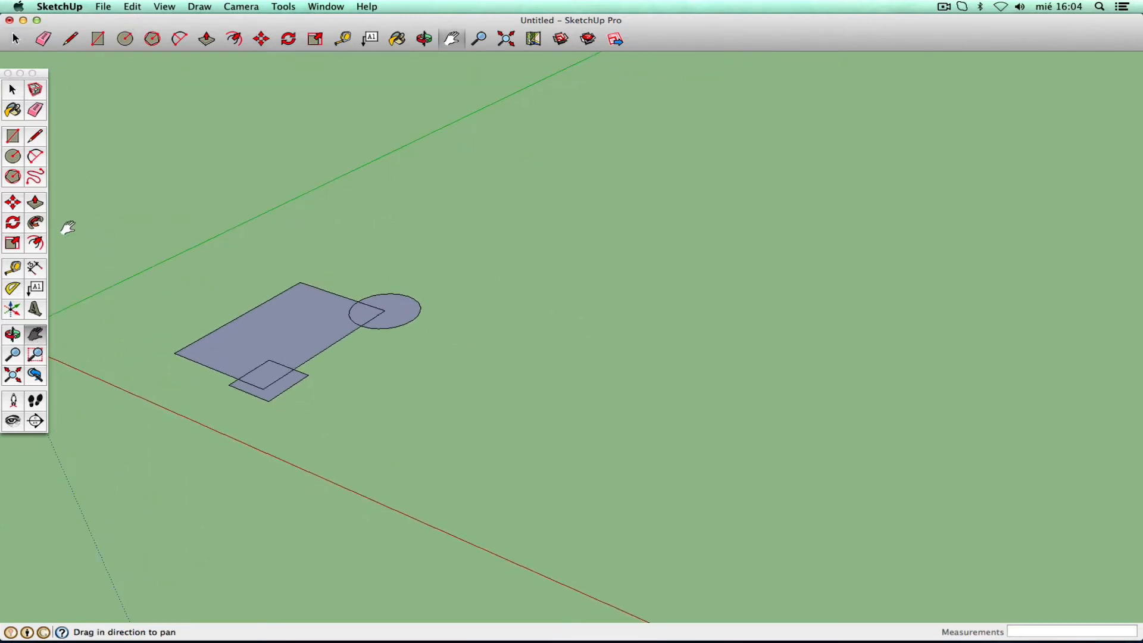
- Activate the Rectangle tool for a new shape beside the existing ones
left_click(12, 138)
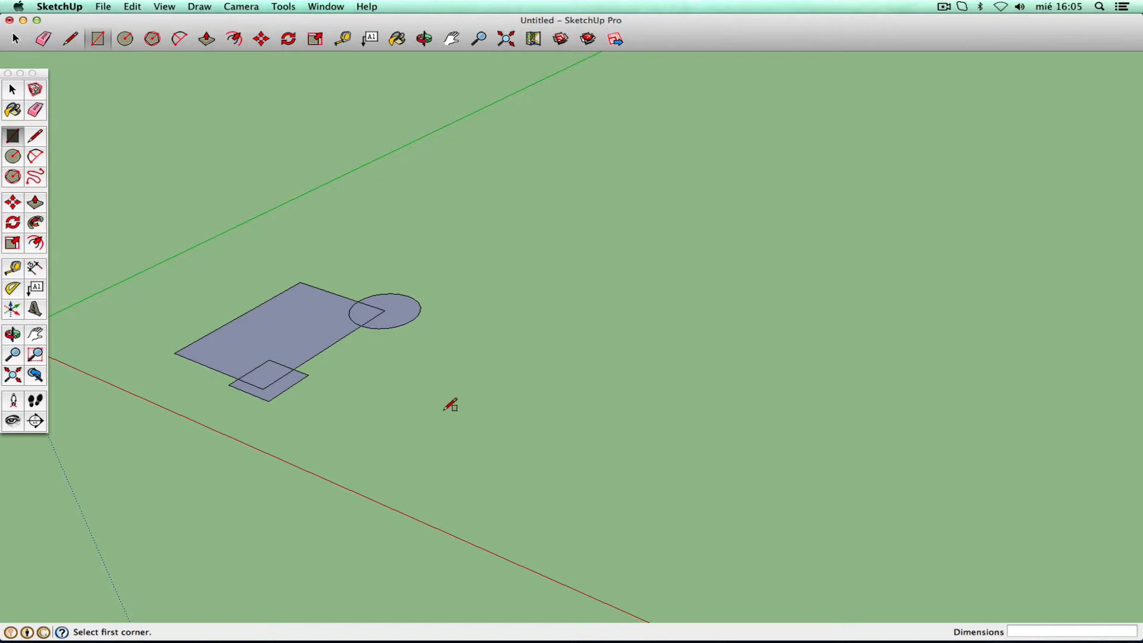
- Draw a 1,13m × 1,21m rectangle and make it a group via Edit > Make Group
left_click(367, 448)
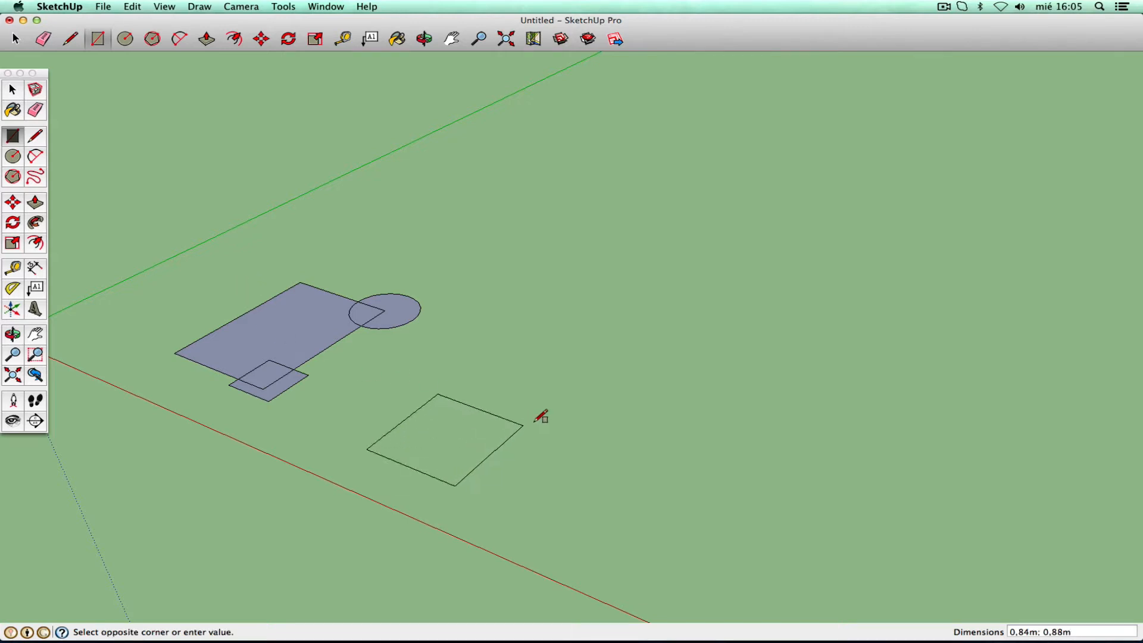
left_click(571, 415)
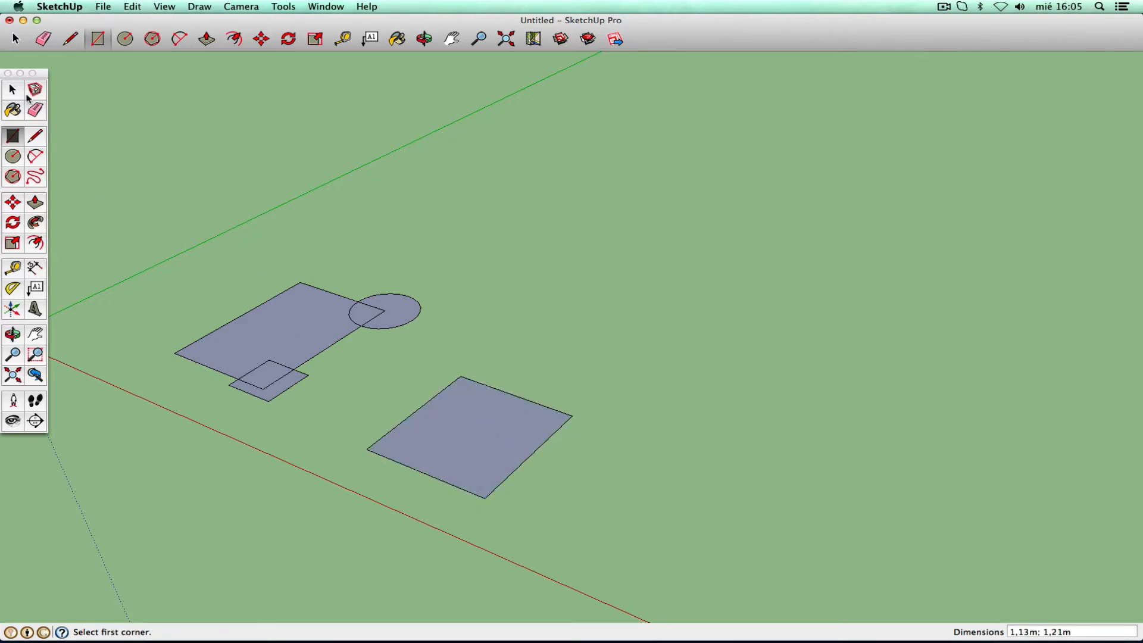
left_click(17, 93)
left_click(458, 449)
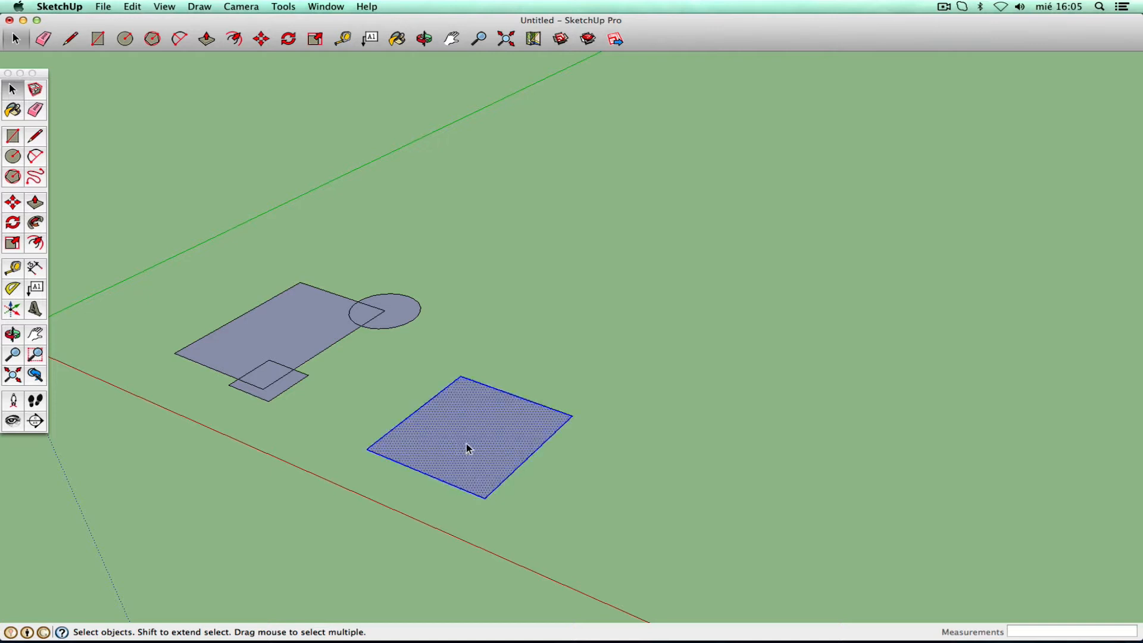
left_click(132, 7)
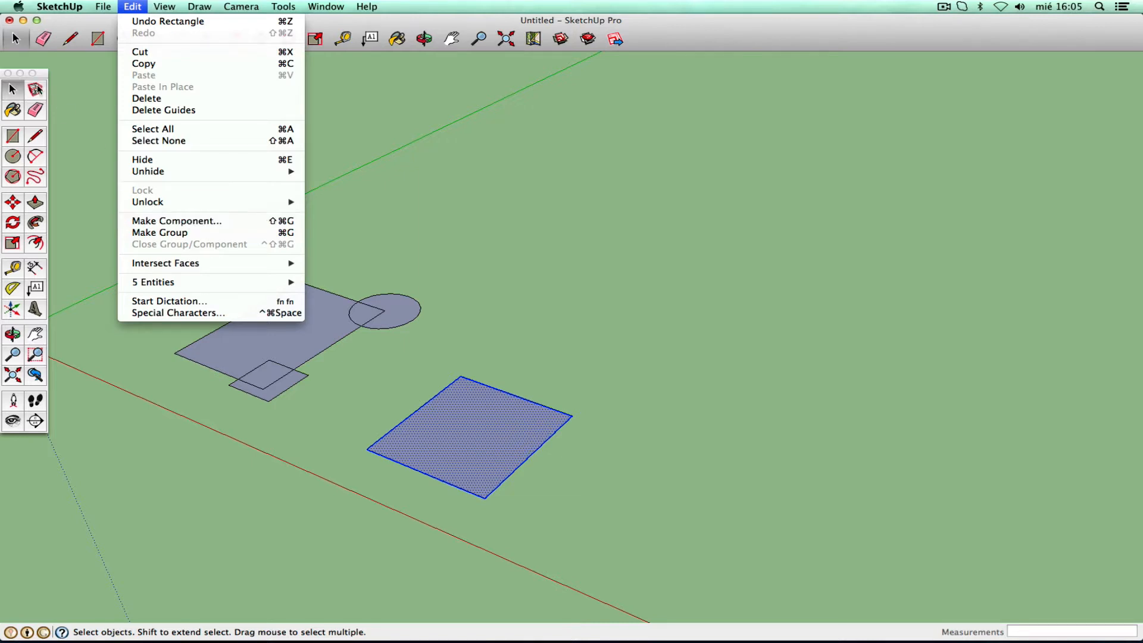
left_click(183, 236)
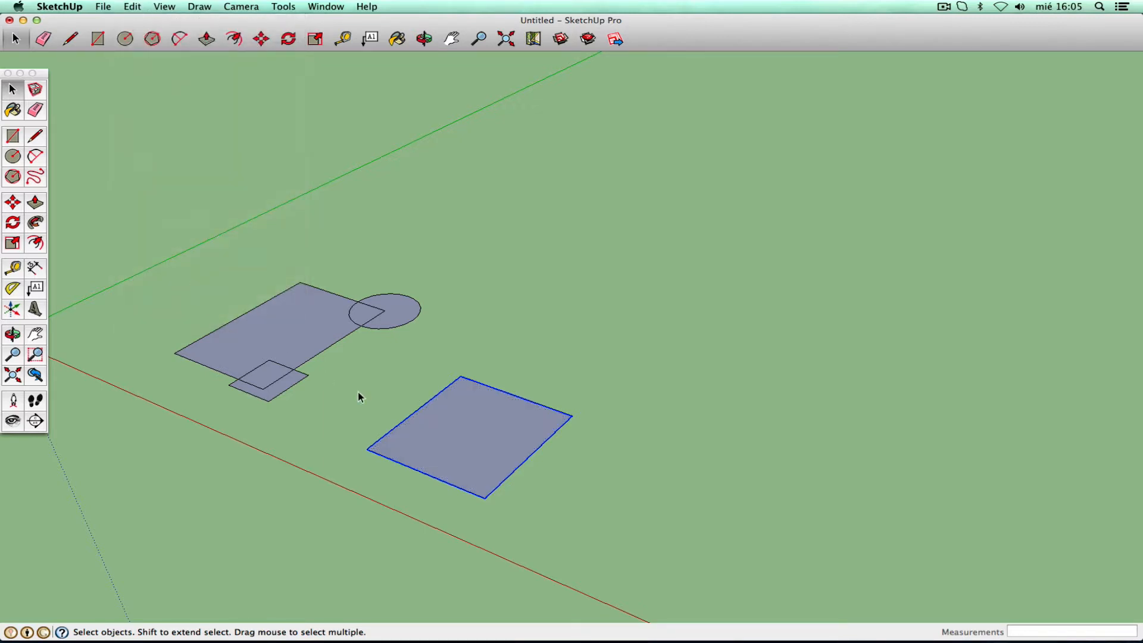
- Deselect and reselect the new rectangle group several times to check it
left_click(521, 363)
left_click(487, 415)
left_click(534, 375)
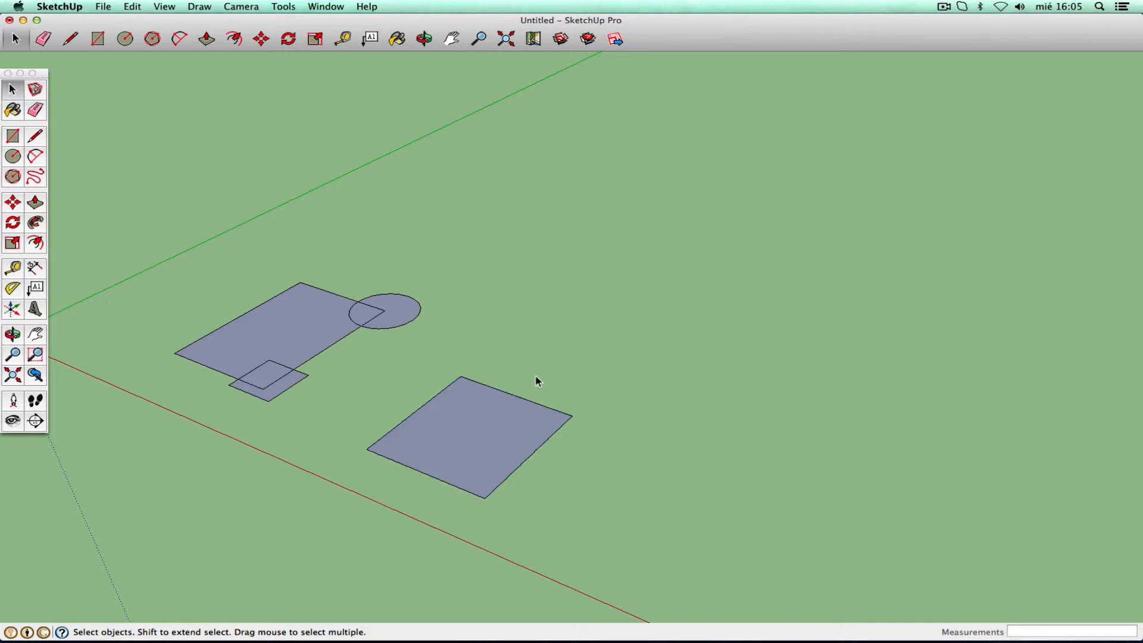
left_click(495, 409)
left_click(565, 357)
left_click(485, 439)
- Enter the rectangle group, select its face and edge, then exit the group
double_click(470, 426)
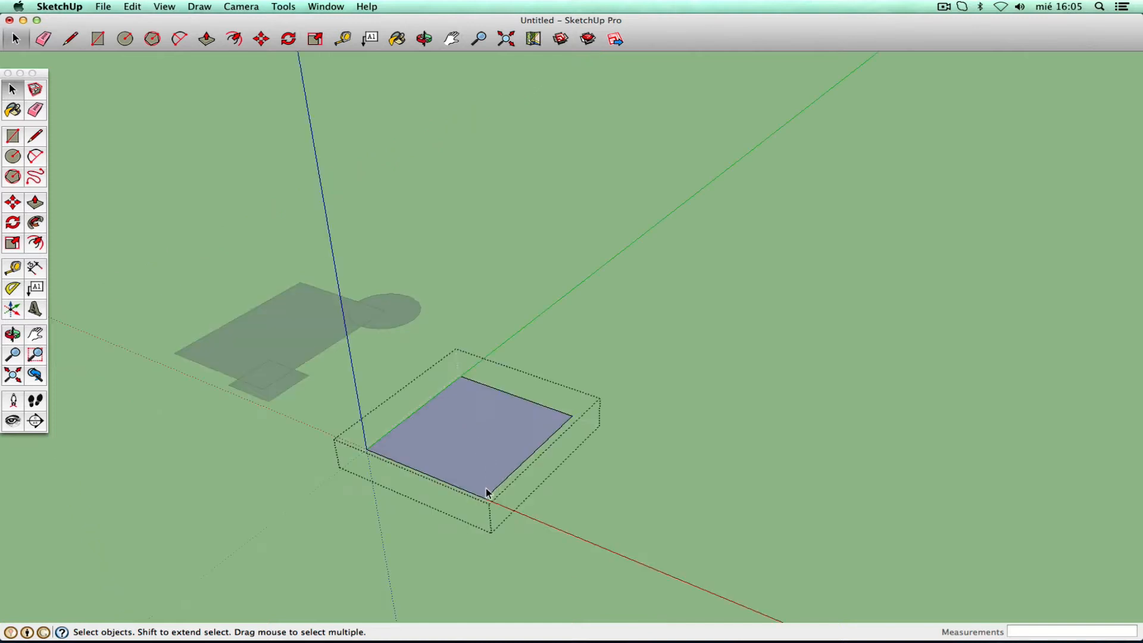
left_click(496, 432)
left_click(546, 439)
left_click(465, 485)
left_click(409, 416)
left_click(422, 460)
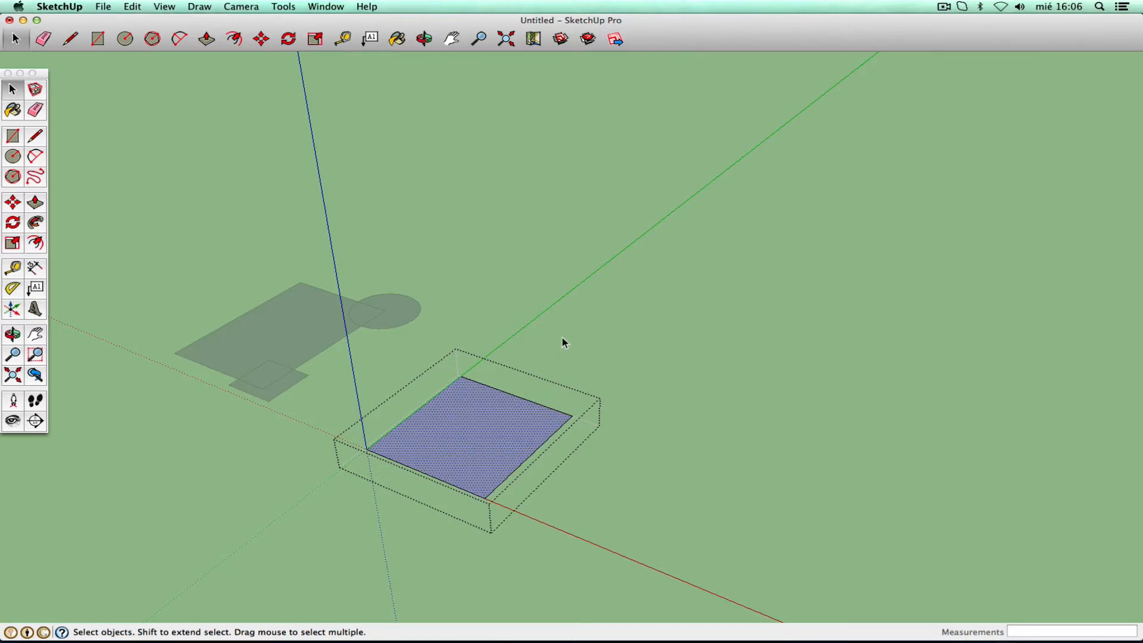
left_click(561, 337)
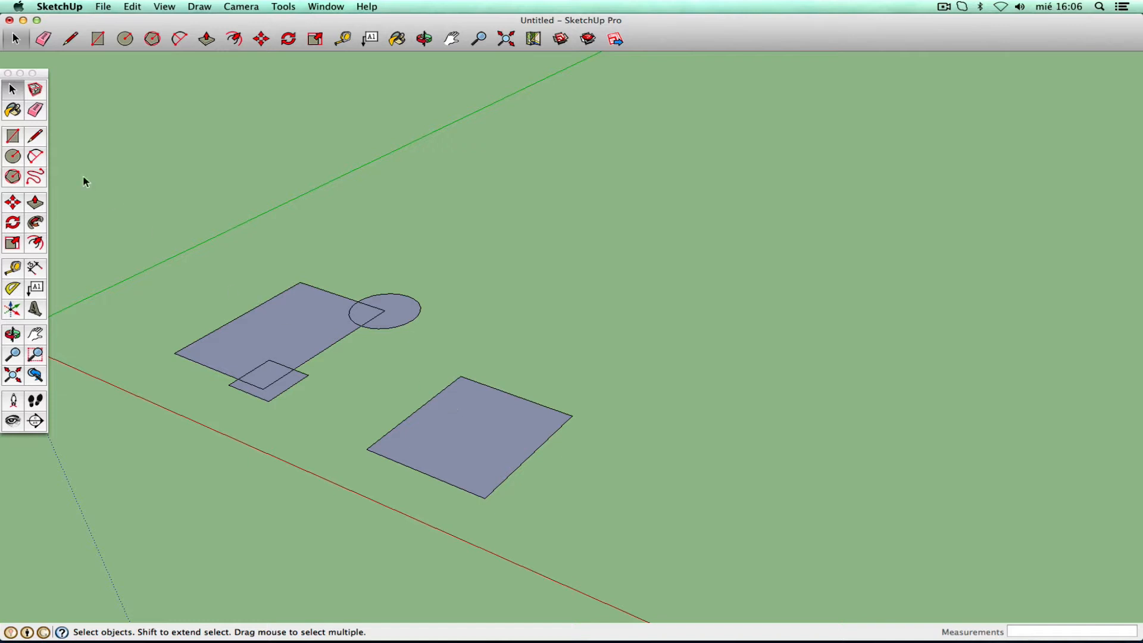
- Draw a second rectangle to the right of the grouped rectangle
left_click(13, 135)
left_click(526, 369)
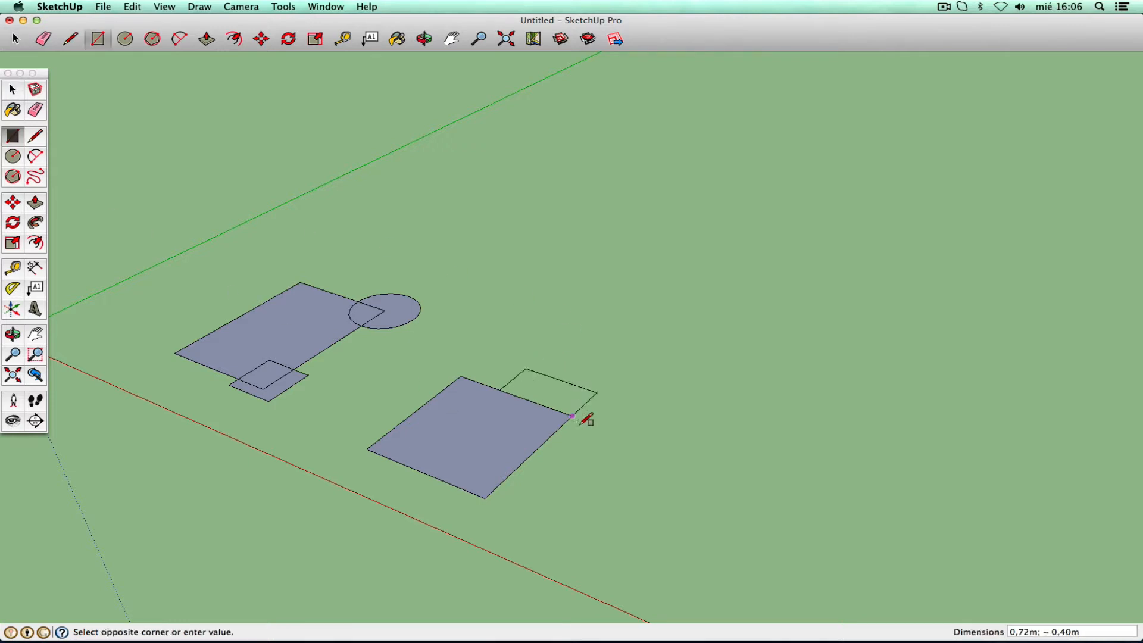
left_click(592, 479)
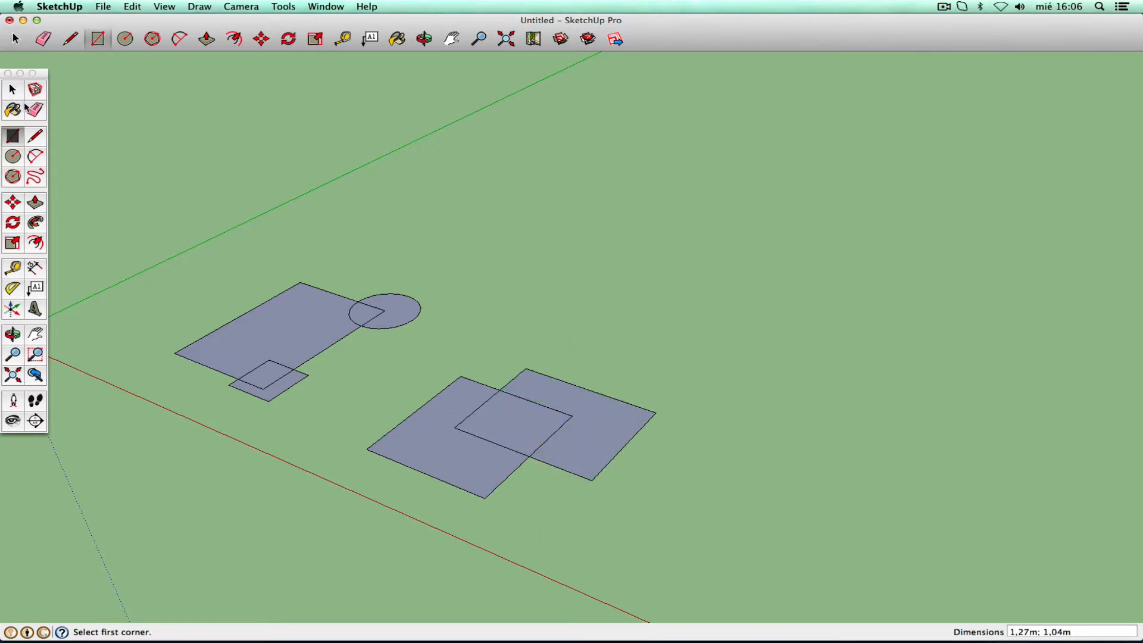
- Move the new rectangle so it overlaps the grouped rectangle's right side
left_click(13, 89)
left_click(602, 415)
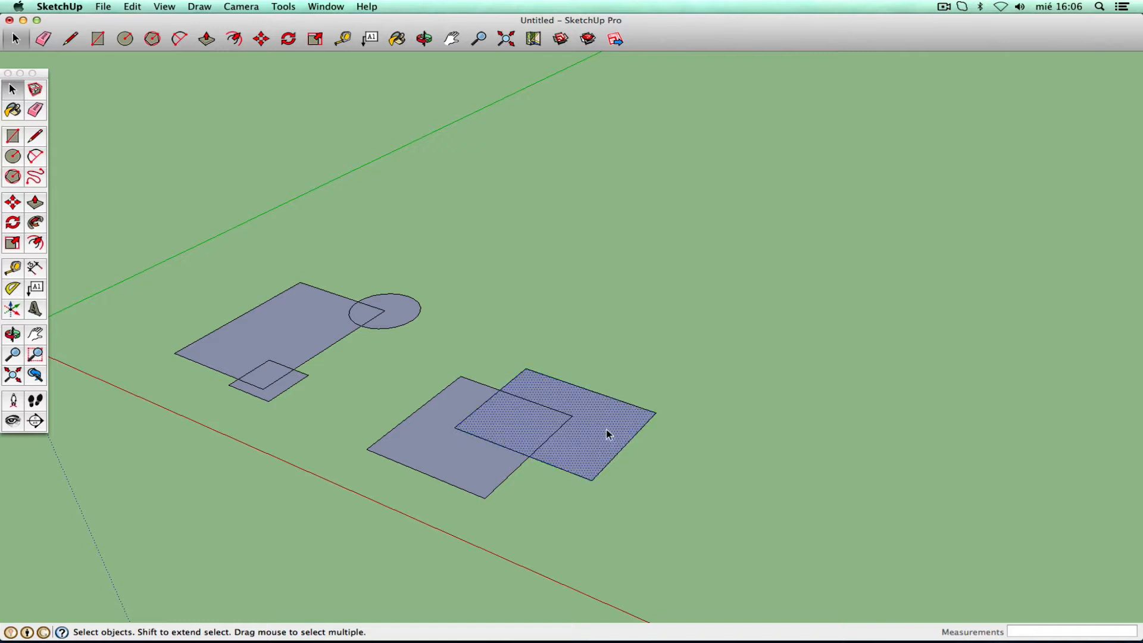
double_click(608, 433)
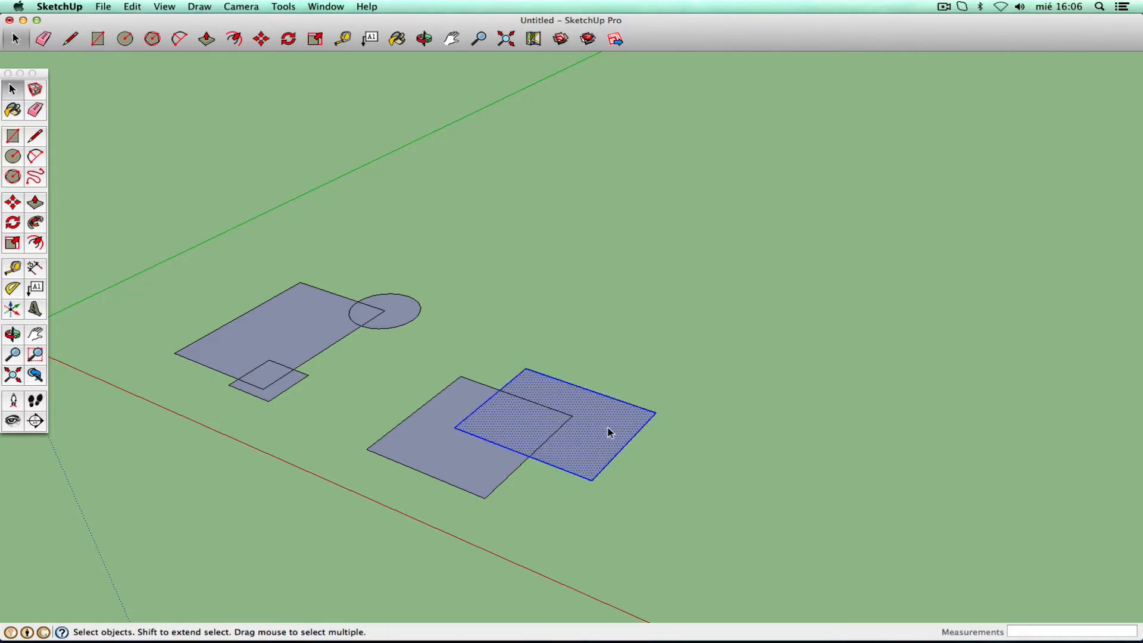
left_click(20, 203)
left_click(544, 505)
left_click(669, 473)
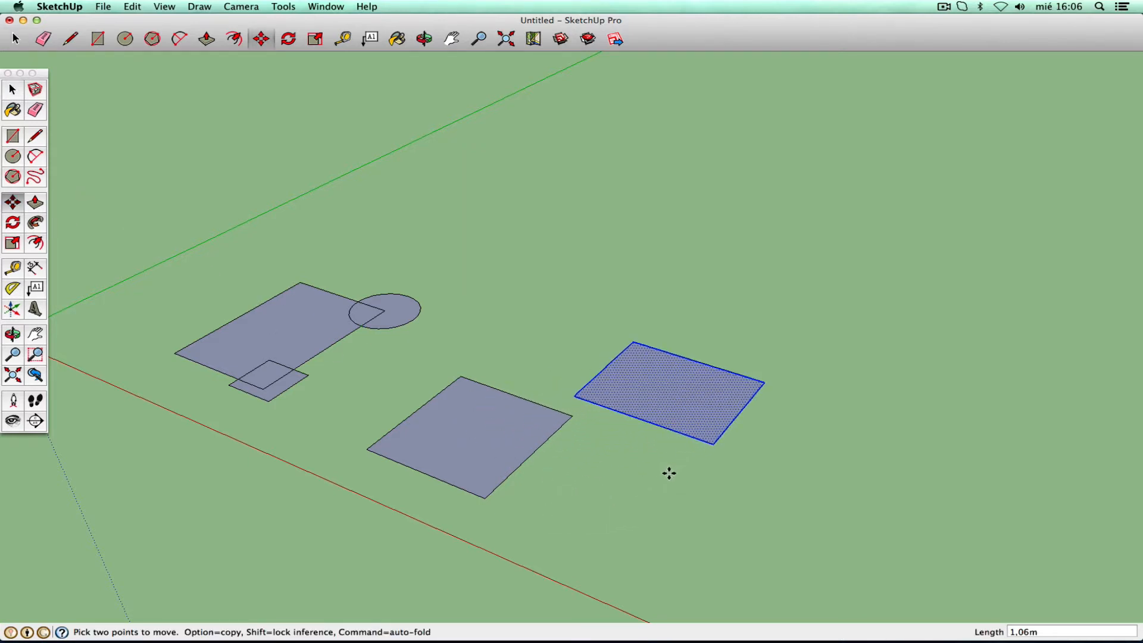
left_click(780, 334)
left_click(706, 364)
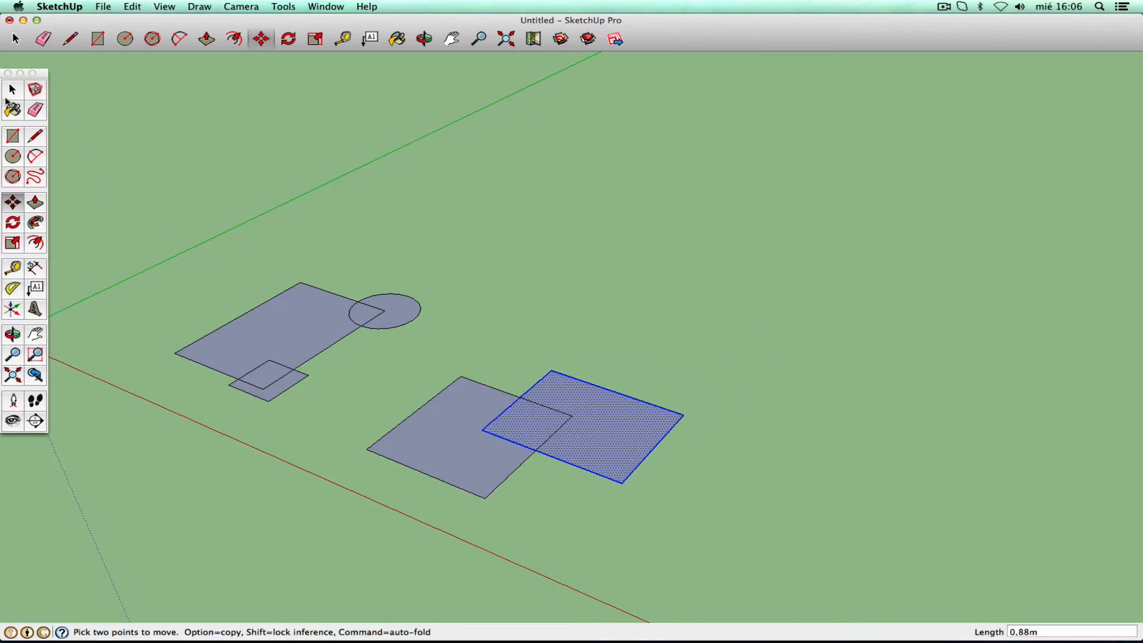
left_click(8, 94)
- Draw an extra small rectangle above the overlapping pair
left_click(458, 401)
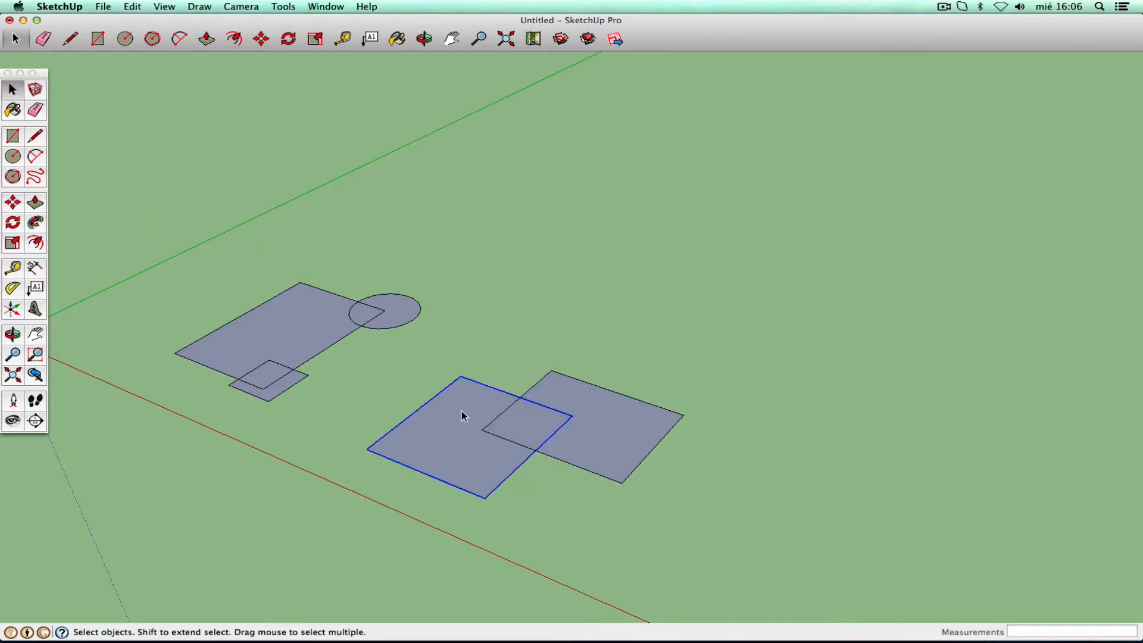
double_click(607, 414)
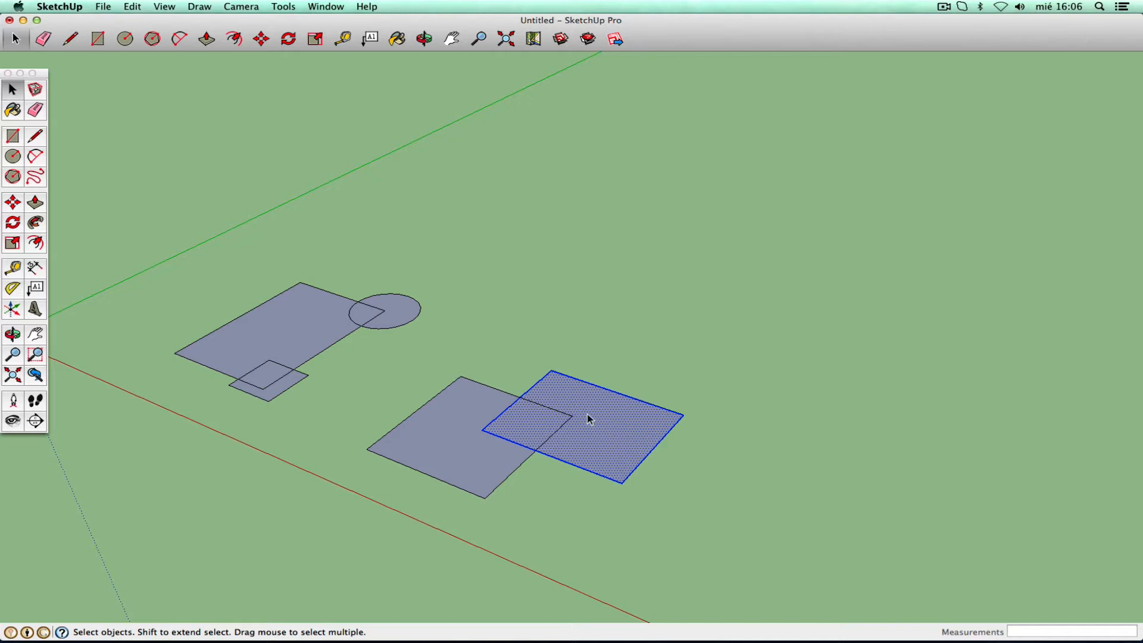
left_click(138, 206)
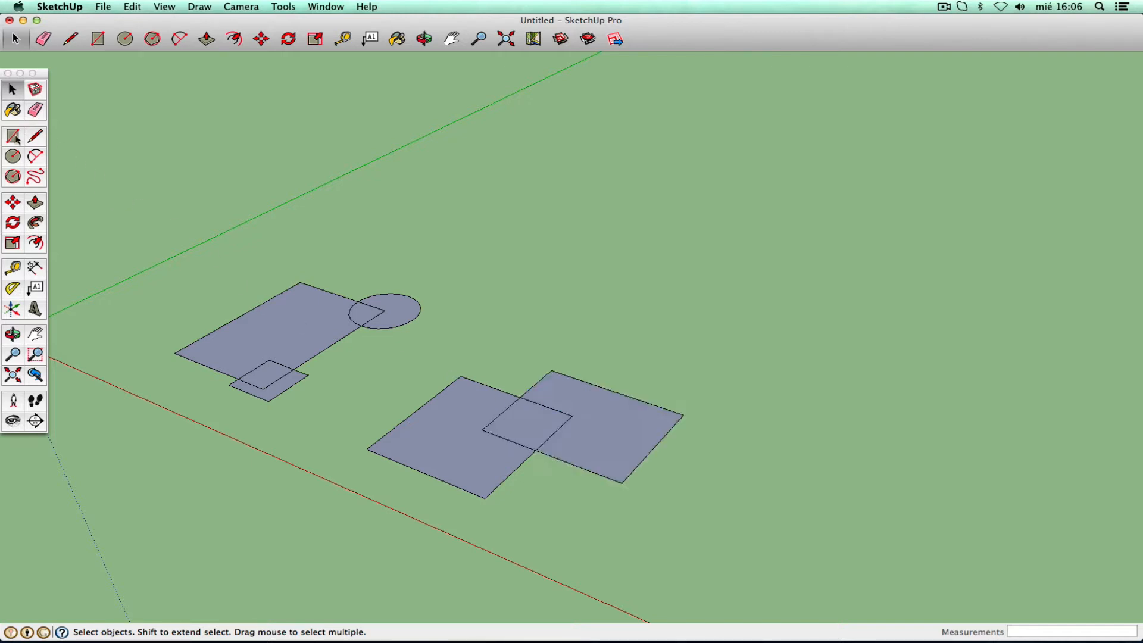
left_click(12, 136)
left_click(539, 344)
left_click(580, 410)
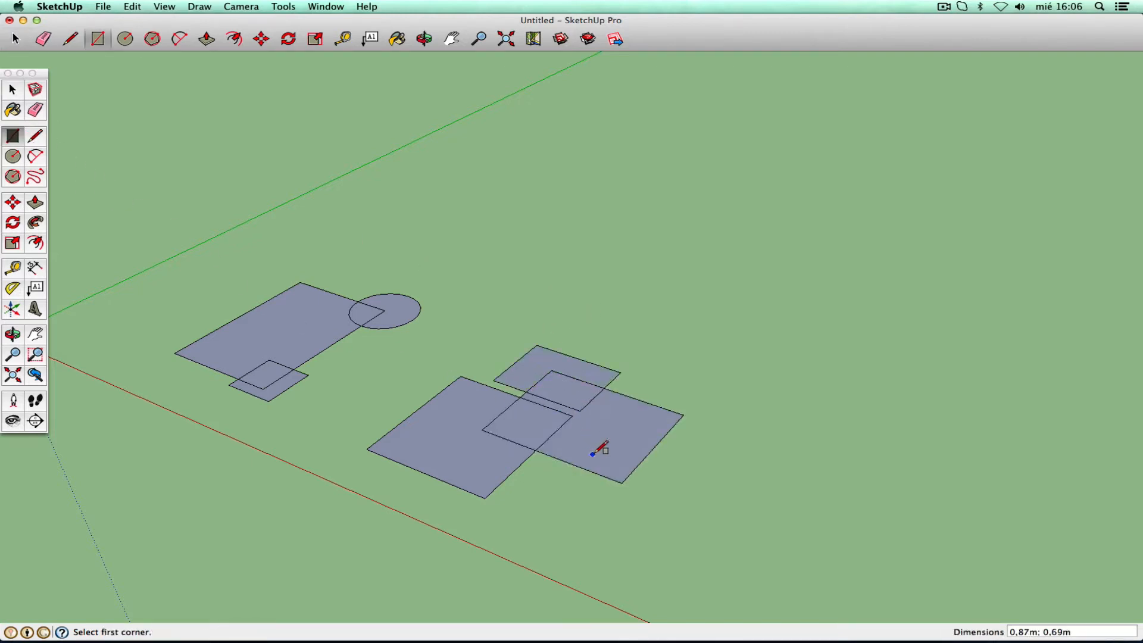
- Undo the extra rectangle, then select the right rectangle with its edges
left_click(12, 90)
double_click(613, 444)
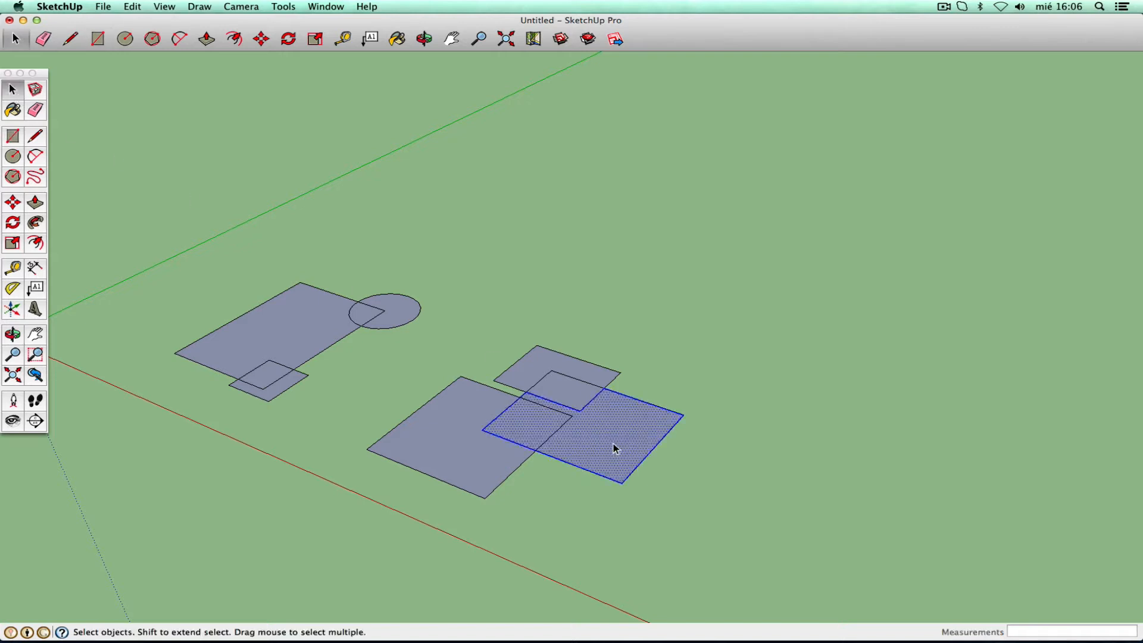
double_click(605, 444)
double_click(474, 462)
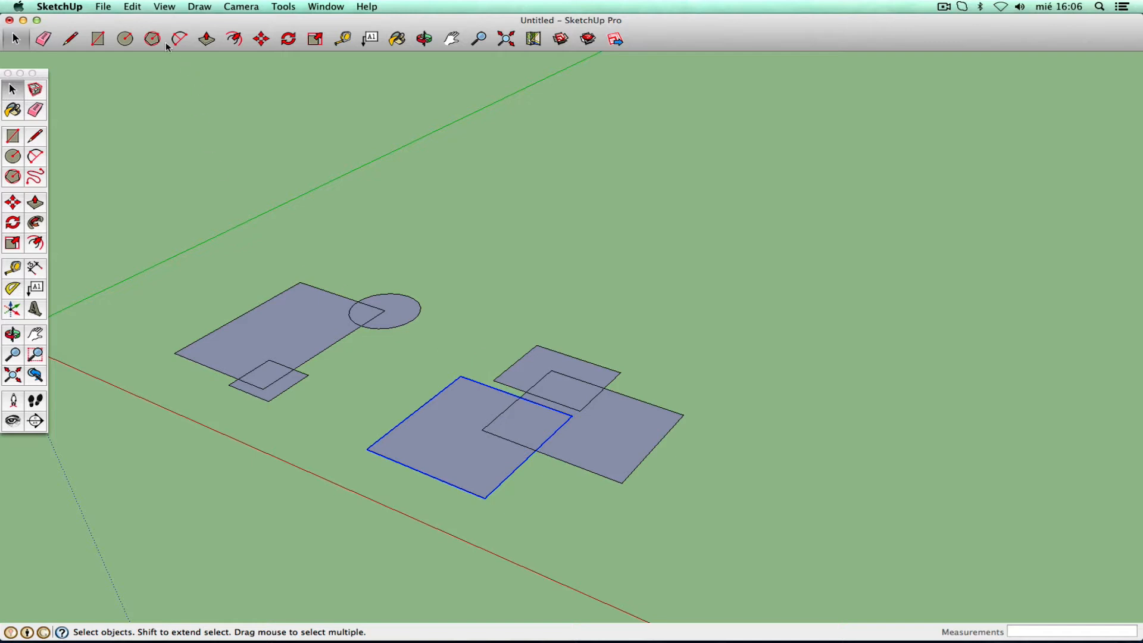
left_click(132, 6)
left_click(127, 20)
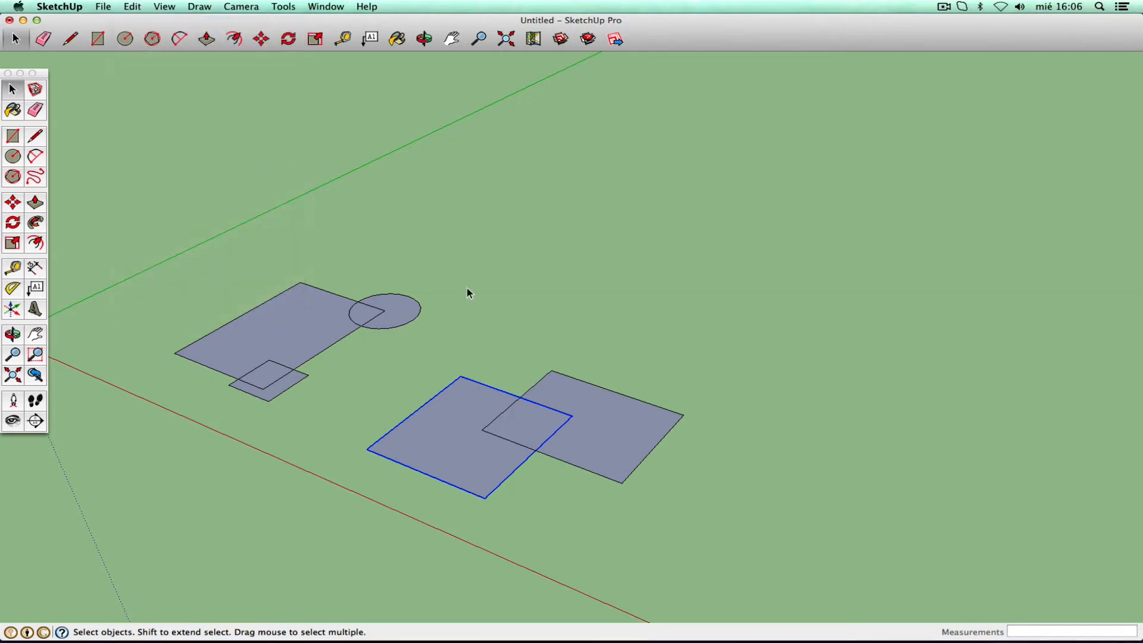
left_click(628, 363)
double_click(601, 406)
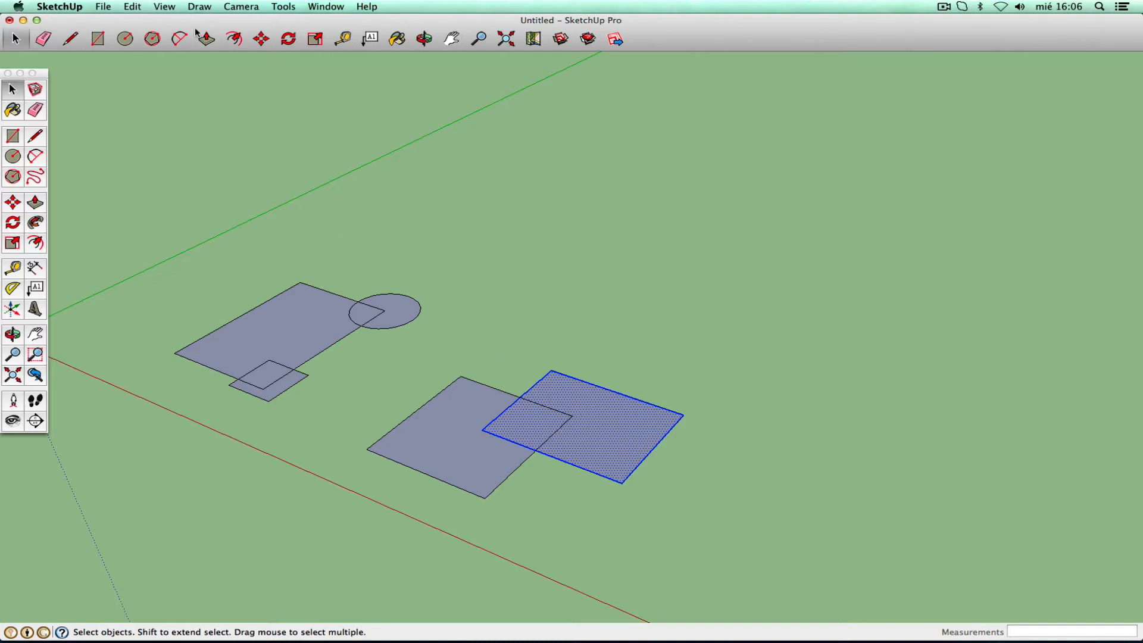
- Make the selected right rectangle its own group with Edit > Make Group
left_click(131, 7)
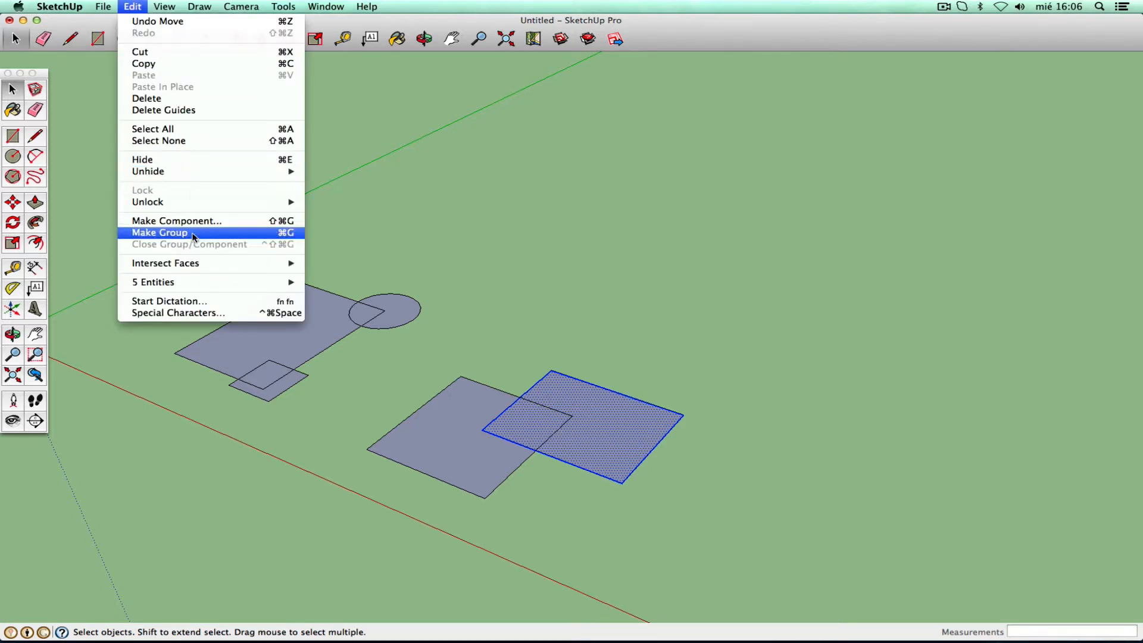
left_click(159, 233)
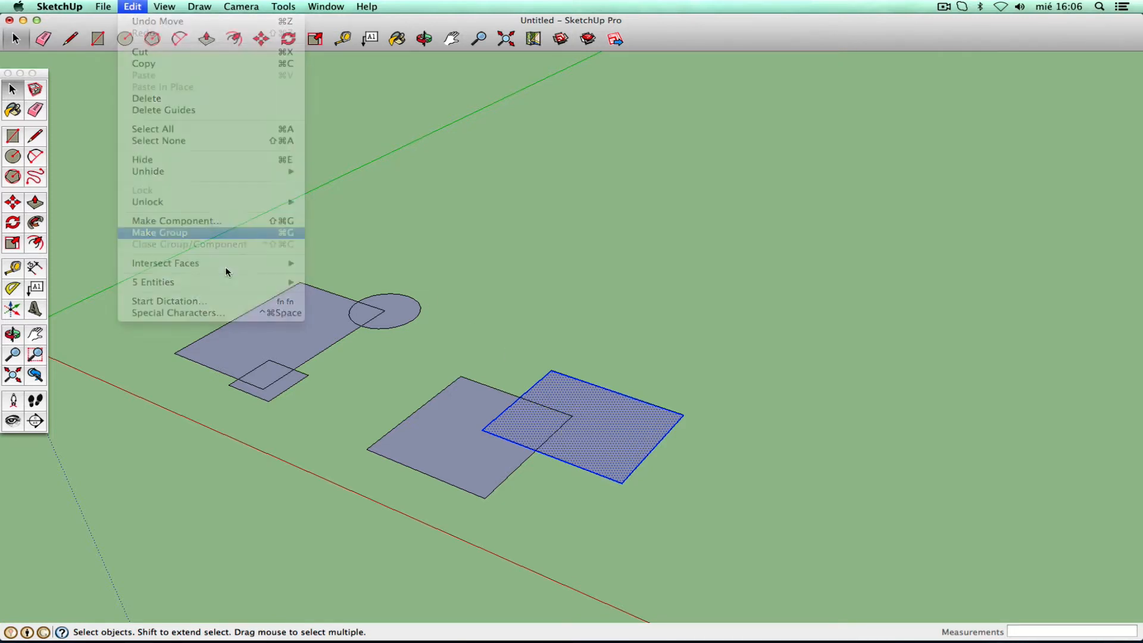
left_click(132, 6)
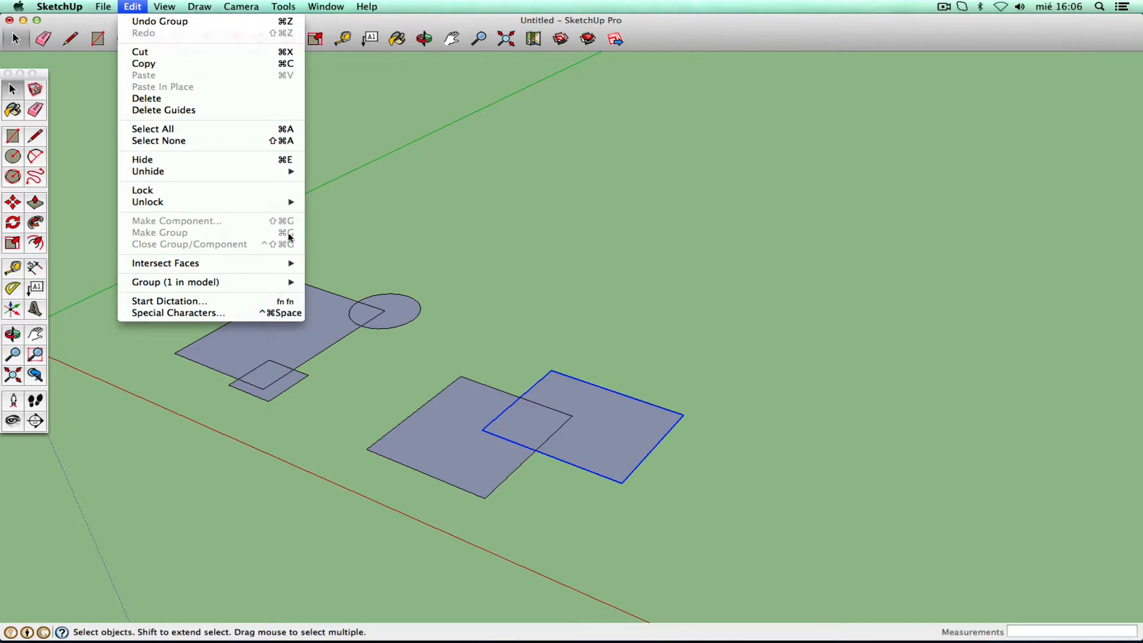
left_click(457, 340)
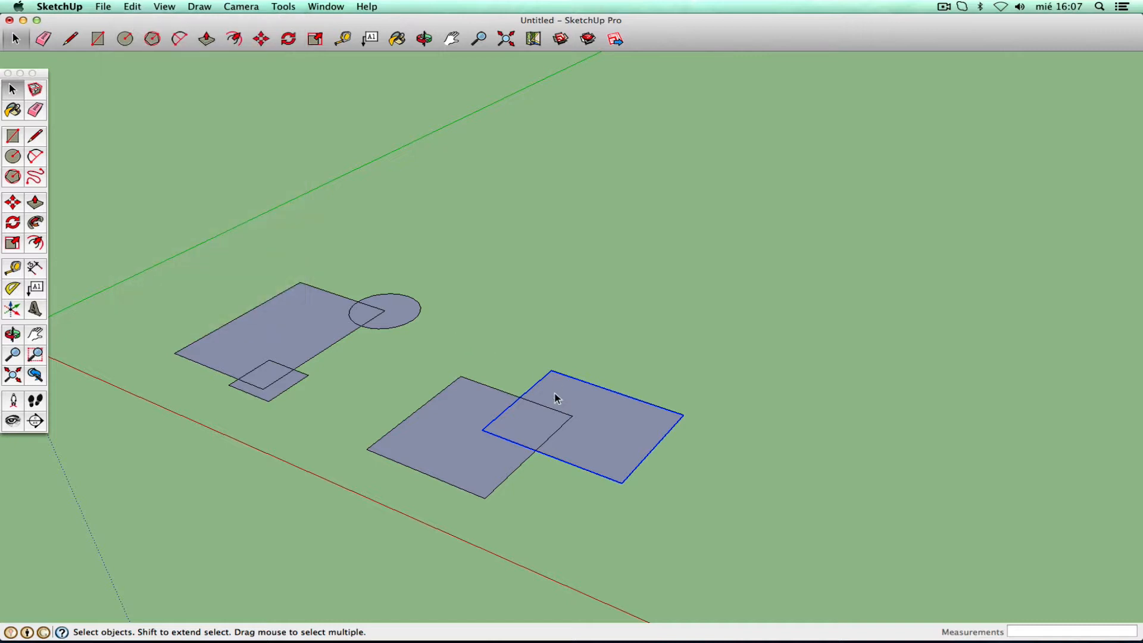
- Draw a third rectangle above the two grouped rectangles
left_click(507, 339)
left_click(12, 136)
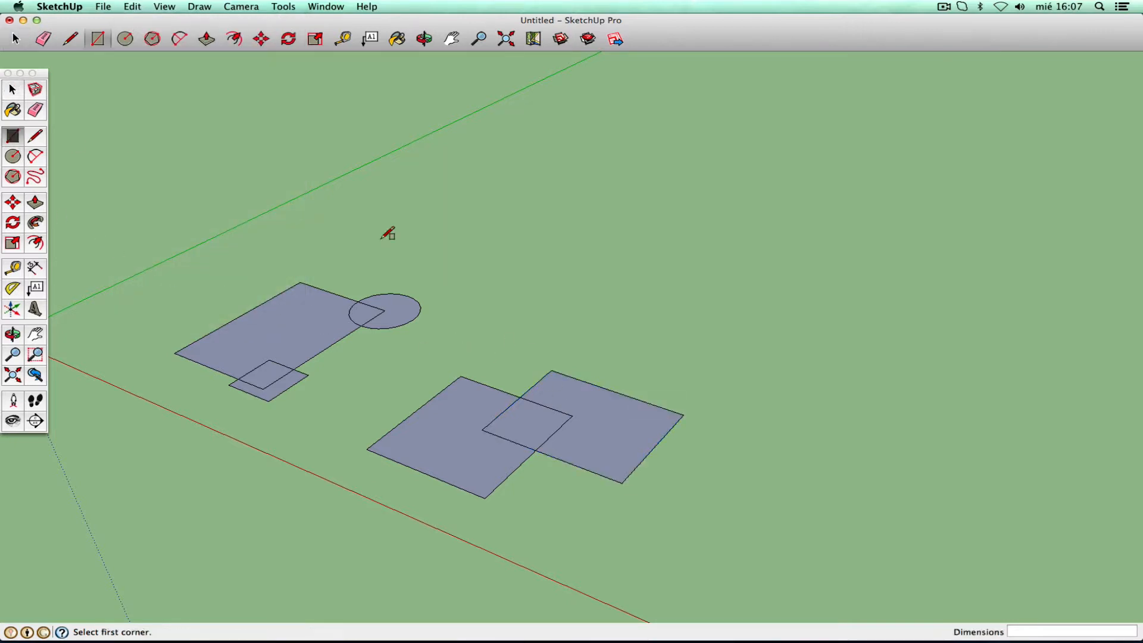
left_click(522, 315)
left_click(576, 399)
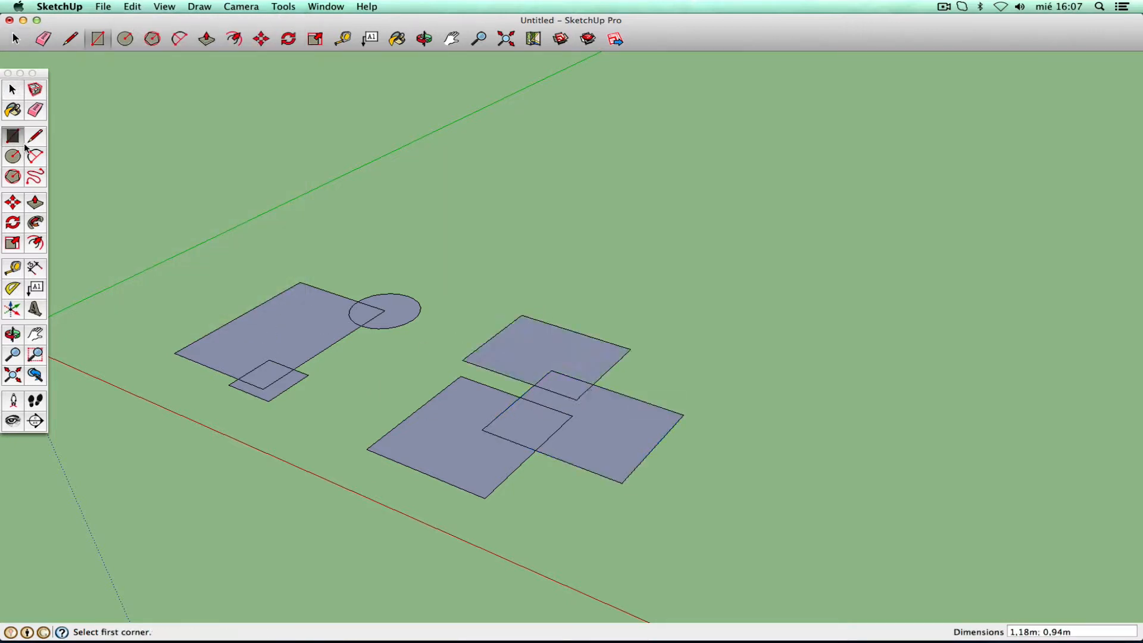
left_click(13, 90)
double_click(510, 341)
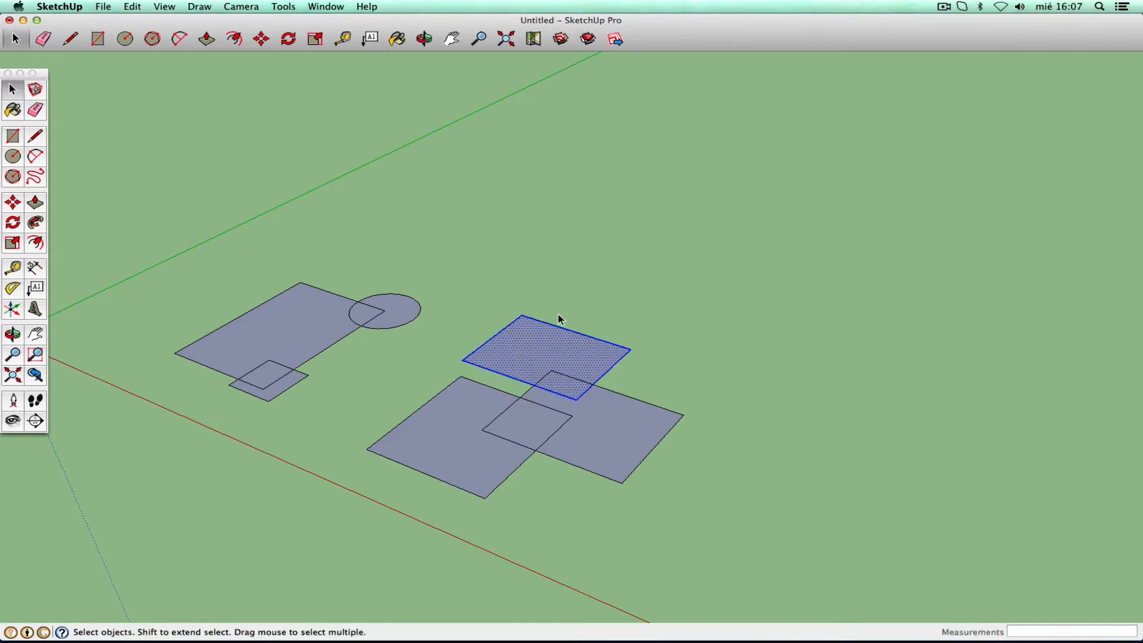
- Move the grouped rectangle so it overlaps the upper rectangle's right end
left_click(608, 432)
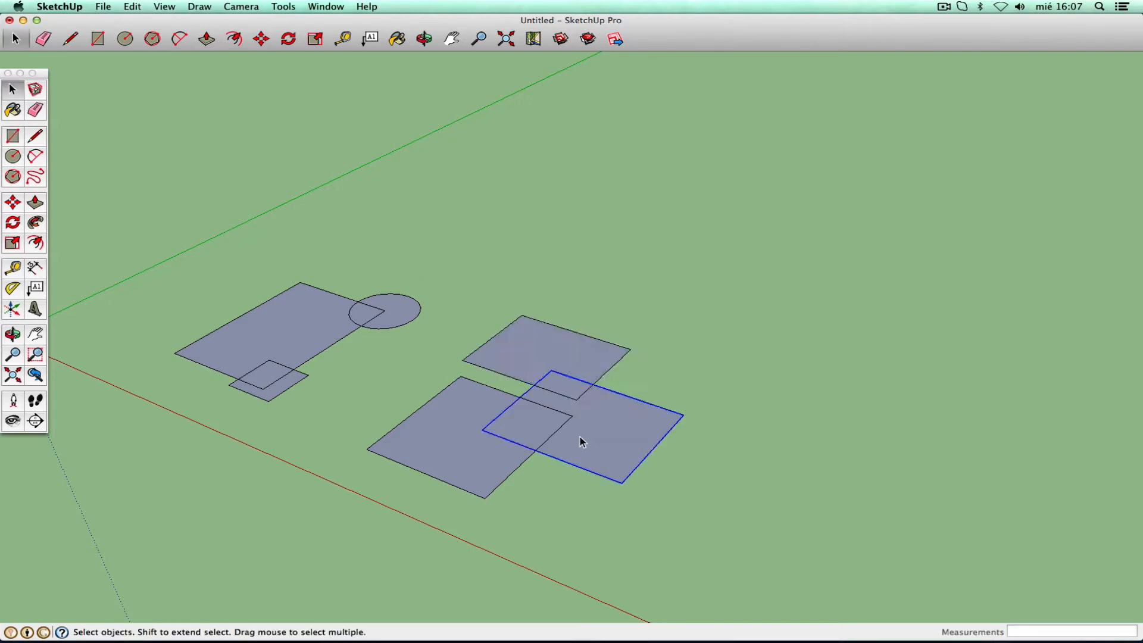
key("m")
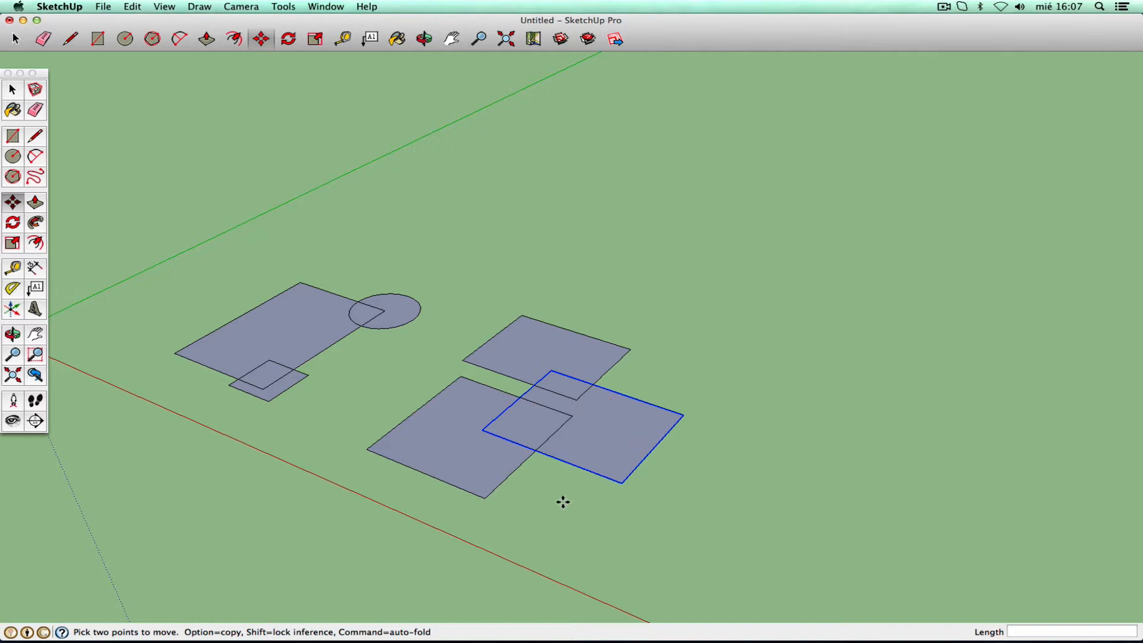
left_click(561, 500)
left_click(692, 482)
left_click(532, 421)
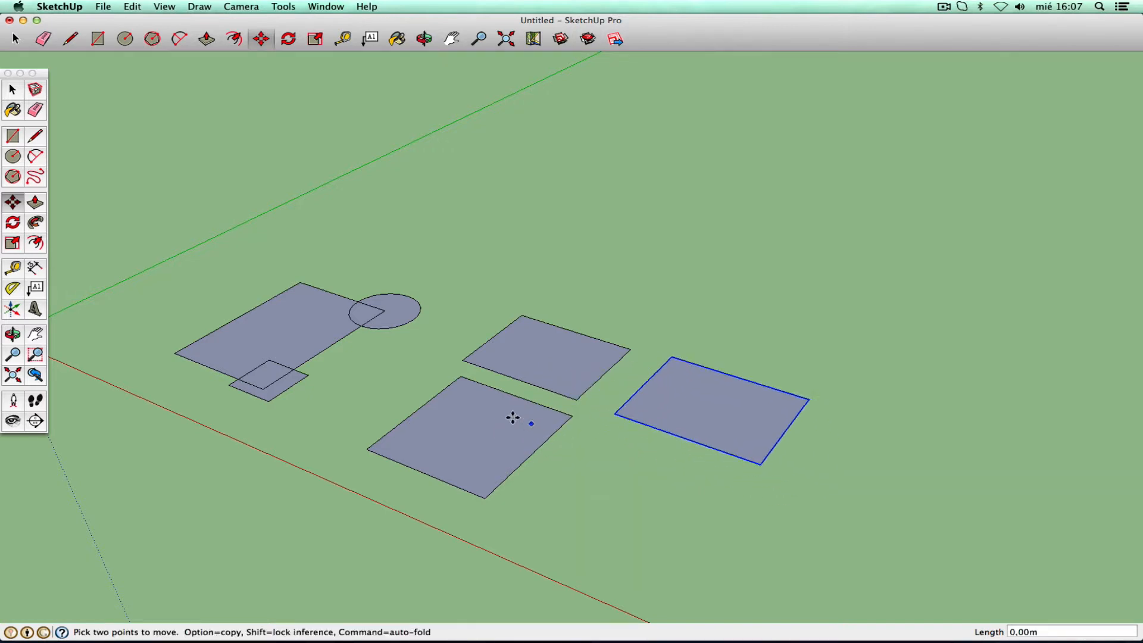
left_click(481, 410)
left_click(452, 448)
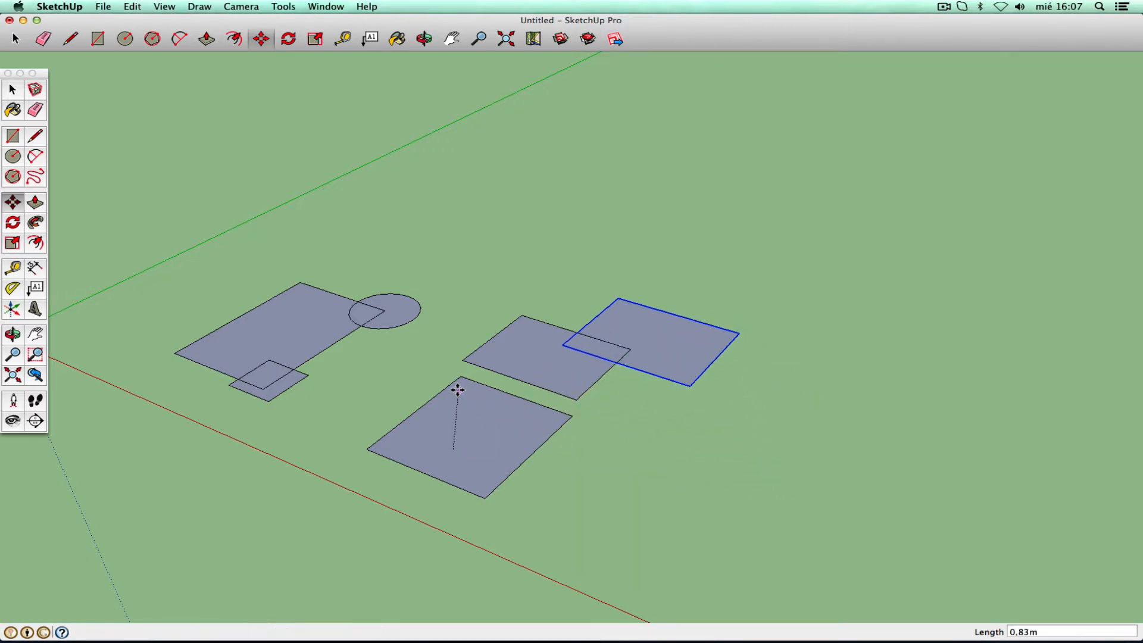
left_click(455, 388)
- Move the lower rectangle so it overlaps the upper rectangle
left_click(15, 97)
left_click(441, 440)
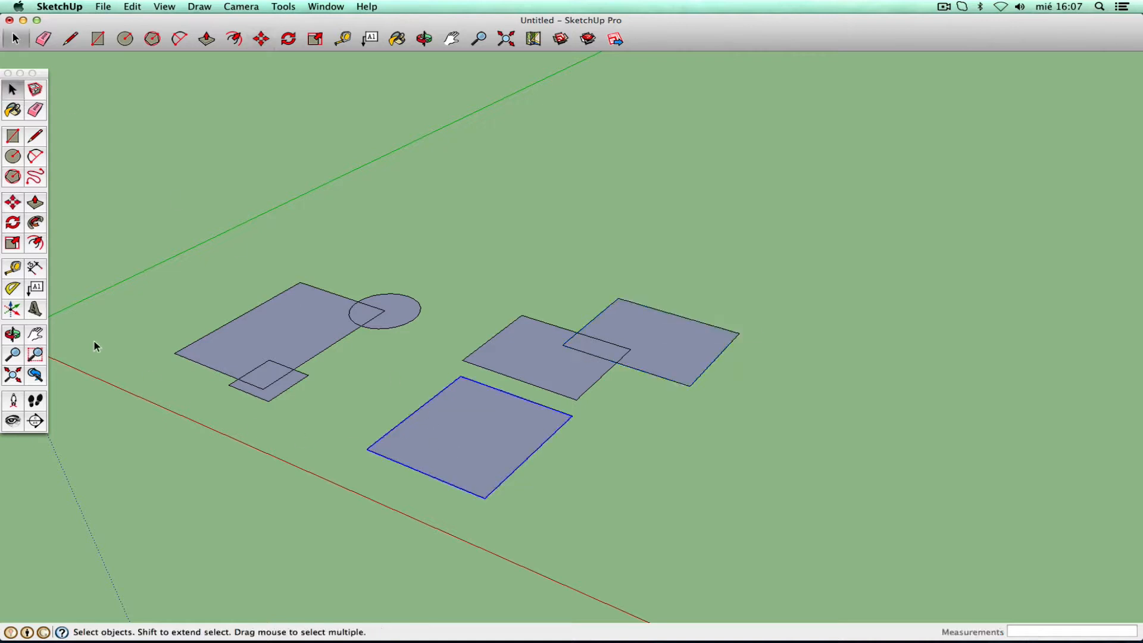
left_click(13, 202)
left_click(357, 387)
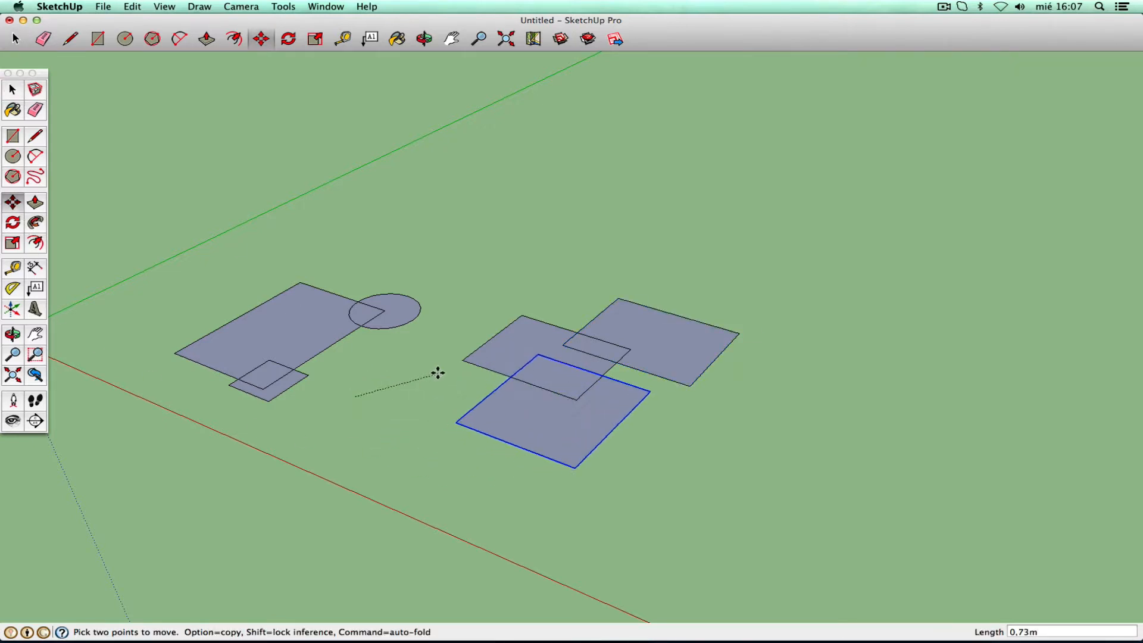
left_click(436, 369)
left_click(17, 87)
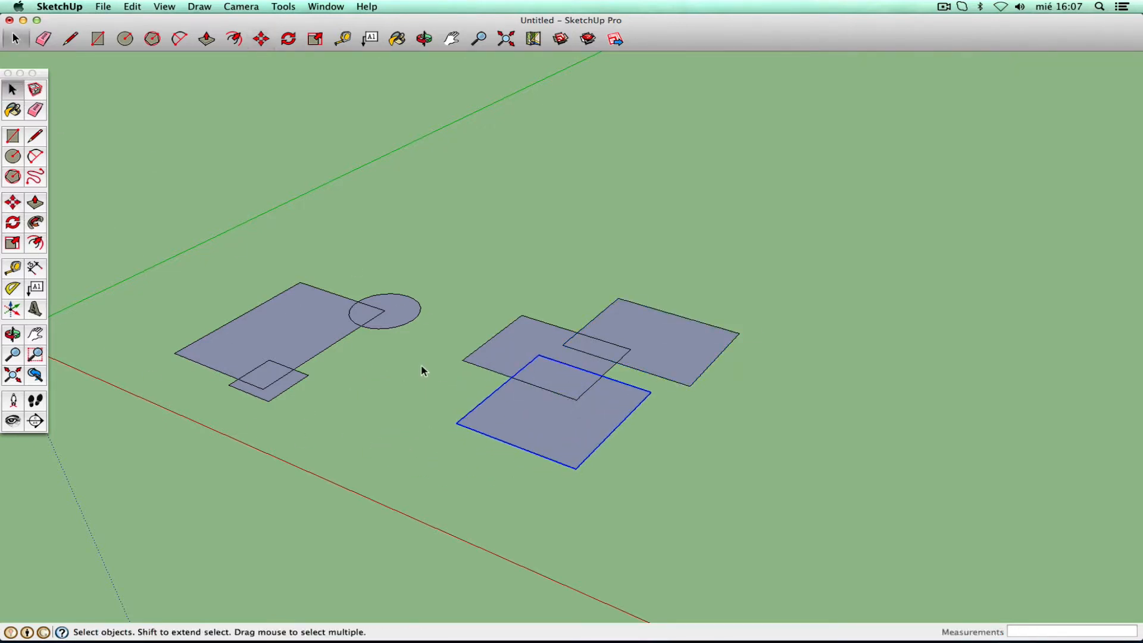
left_click(503, 378)
- Select the front lower square and the upper-right square to check the cluster
double_click(492, 421)
left_click(497, 334)
left_click(445, 300)
double_click(493, 426)
left_click(513, 433)
left_click(605, 340)
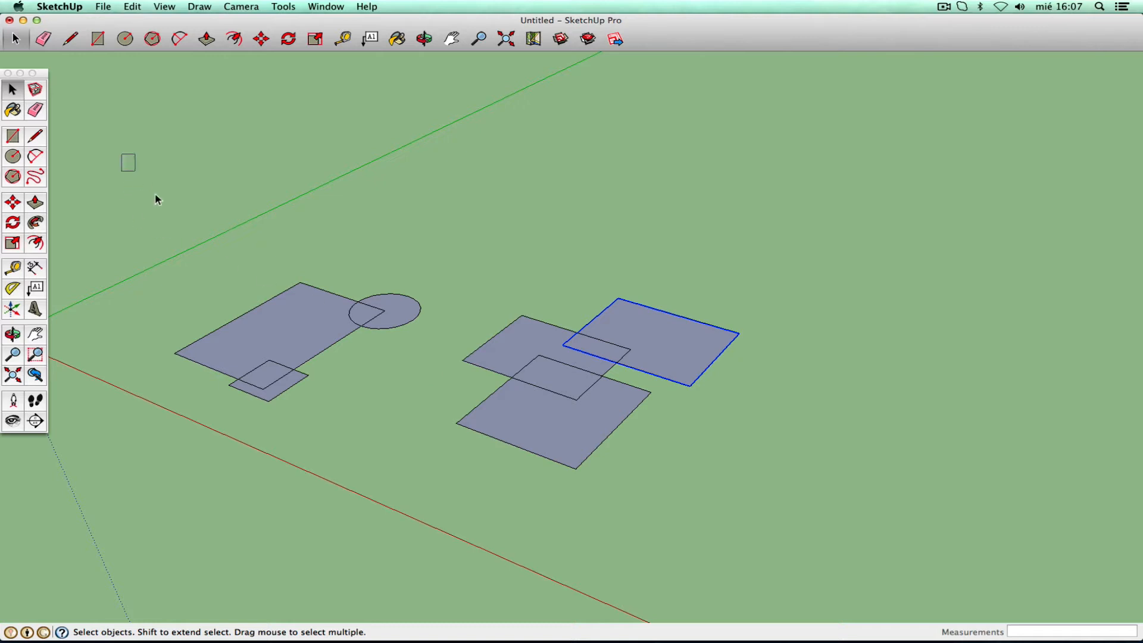
- Delete everything in the scene and draw a new 1,80m by 1,37m rectangle
left_click_drag(157, 198, 777, 556)
key("Delete")
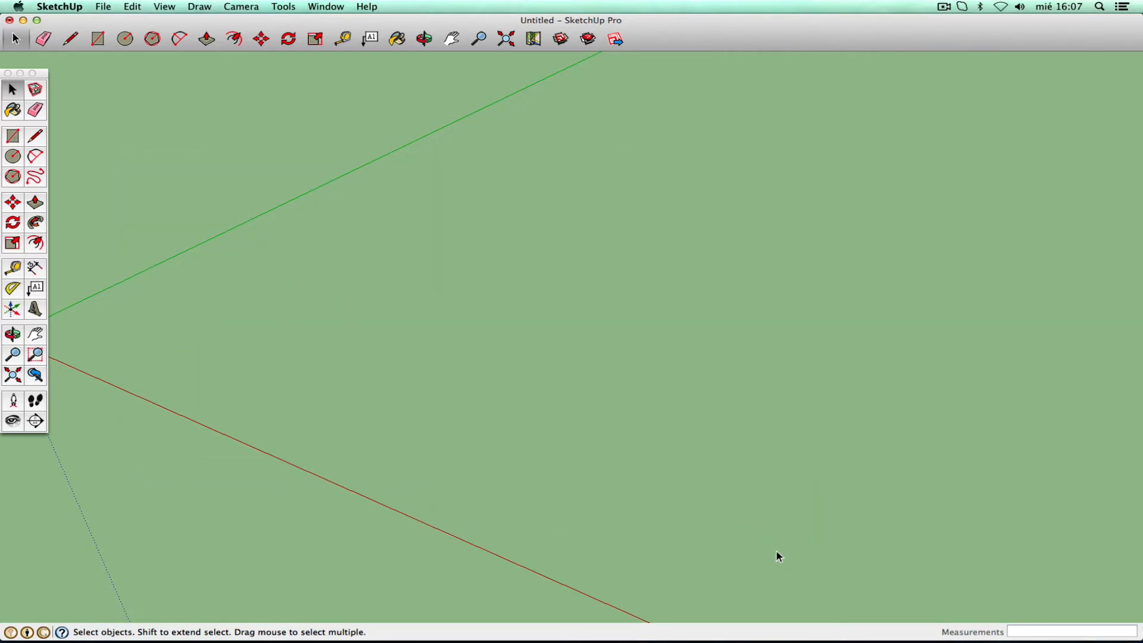
left_click(14, 138)
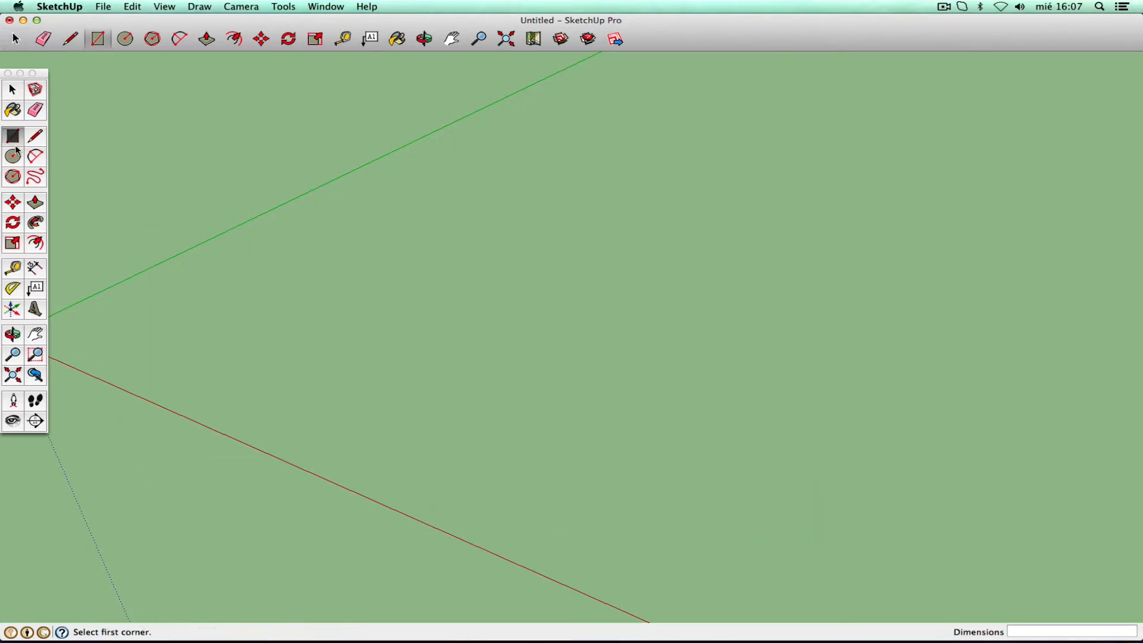
left_click(360, 314)
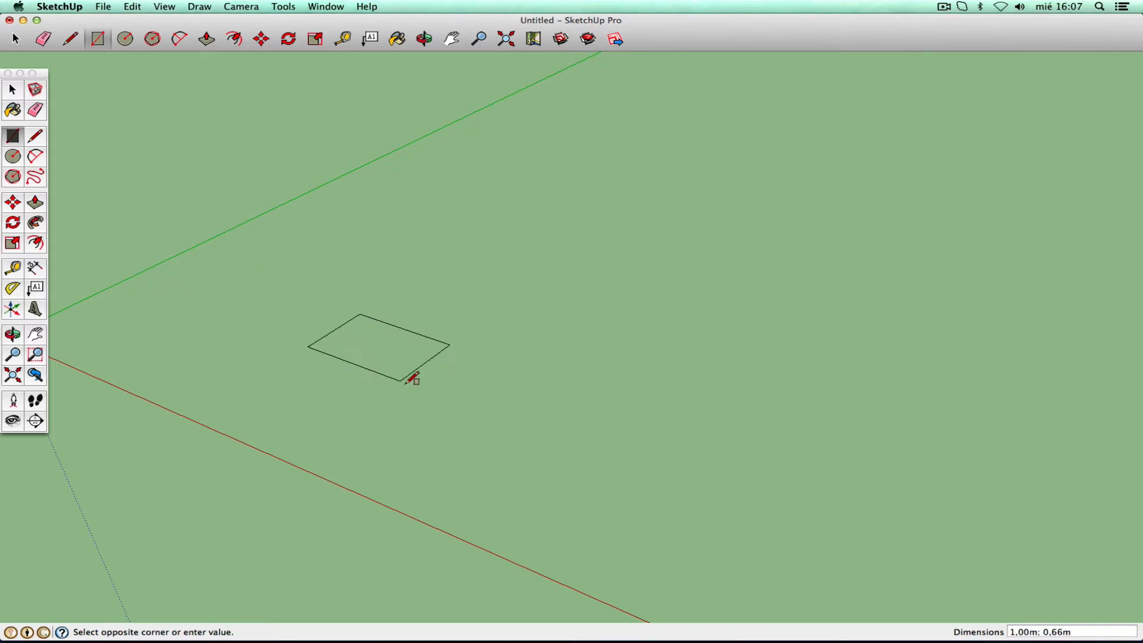
left_click(419, 447)
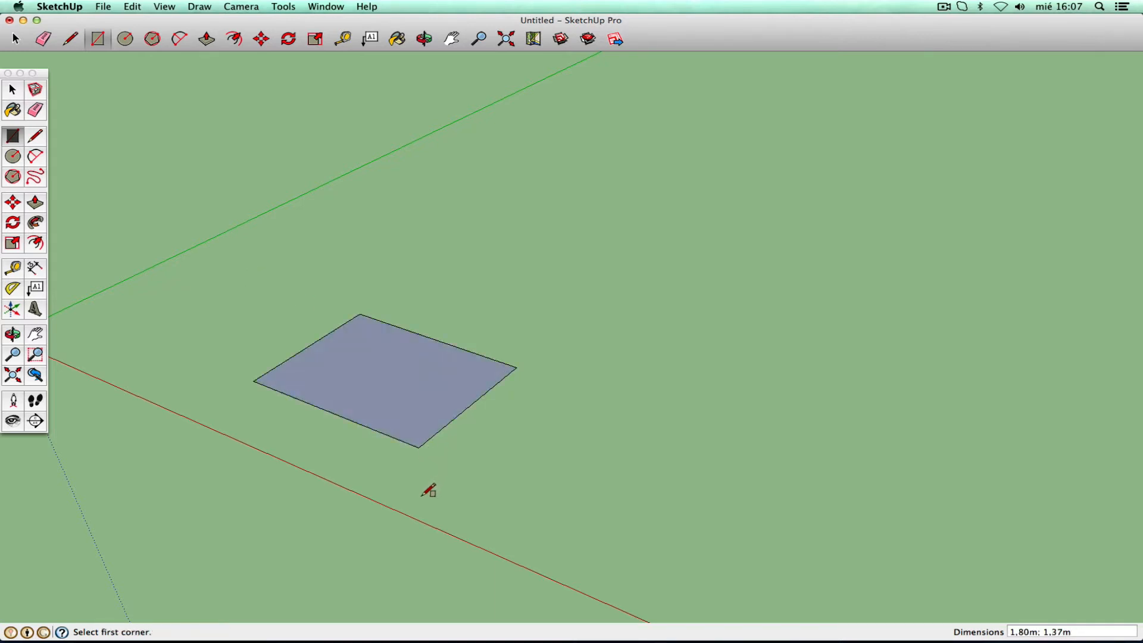
- Cut a triangular notch from the rectangle's far edge using two lines and the Eraser
left_click(35, 138)
left_click(393, 325)
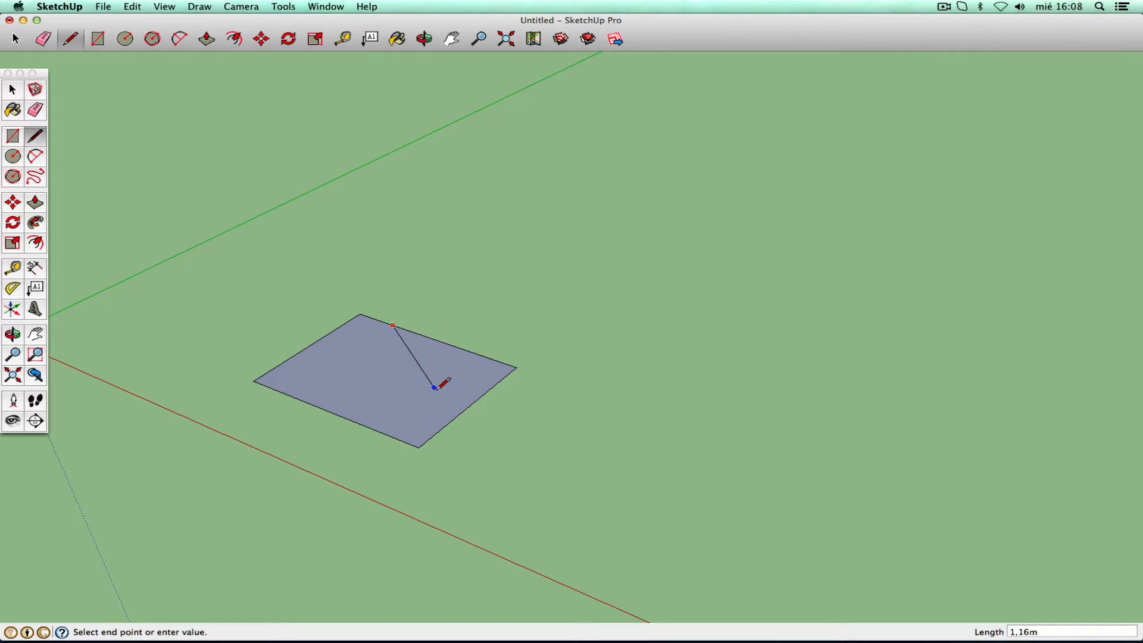
left_click(435, 398)
left_click(487, 359)
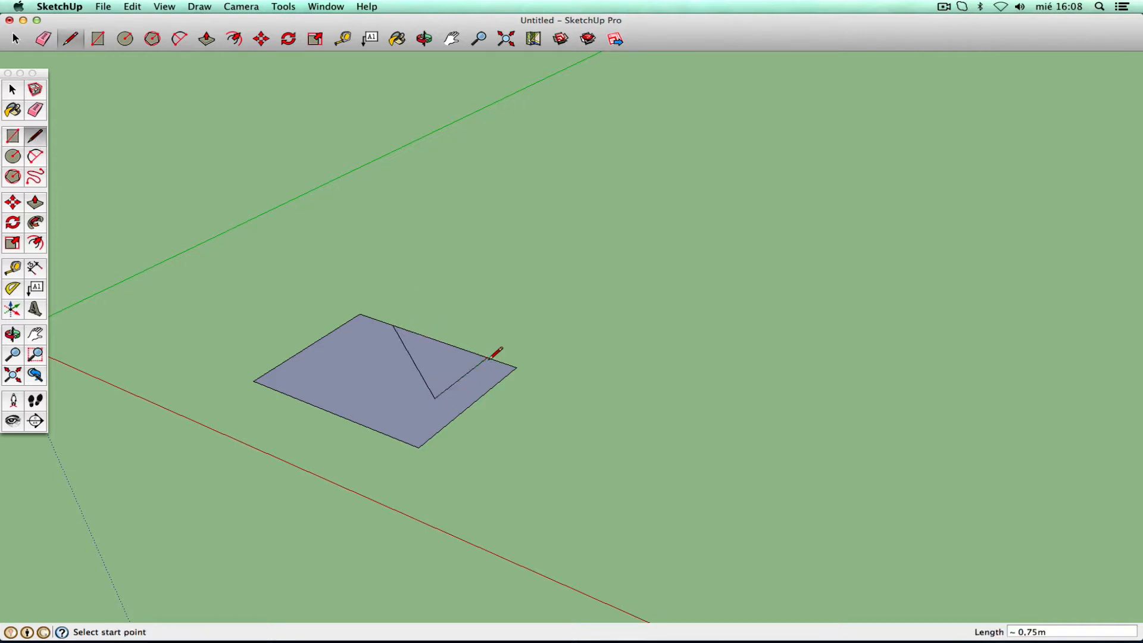
left_click(36, 116)
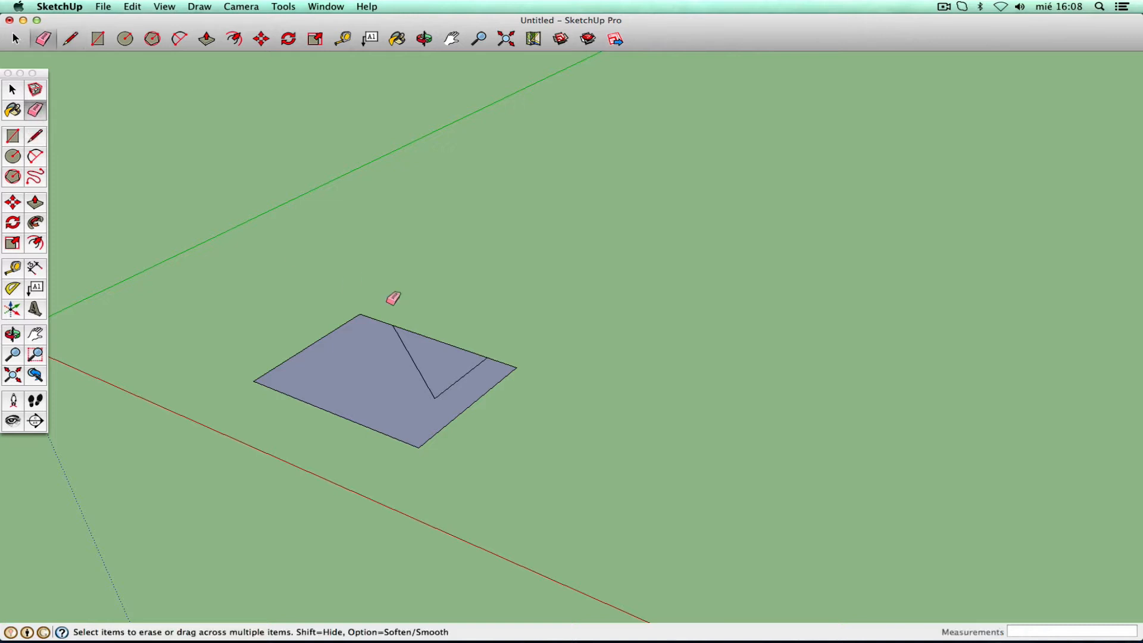
left_click(437, 341)
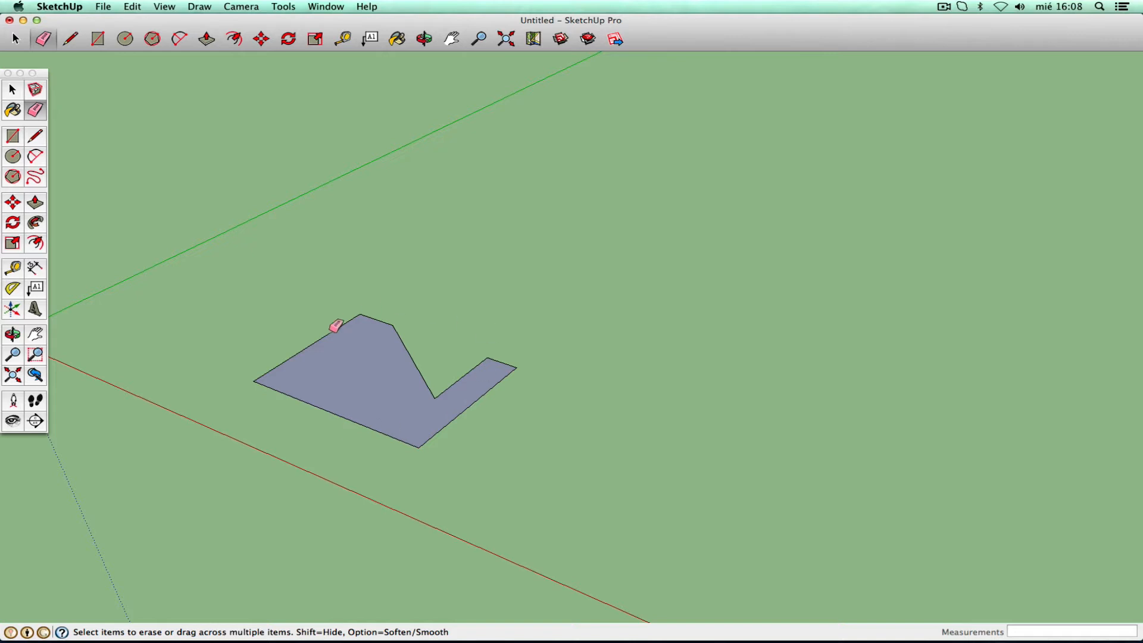
left_click(17, 158)
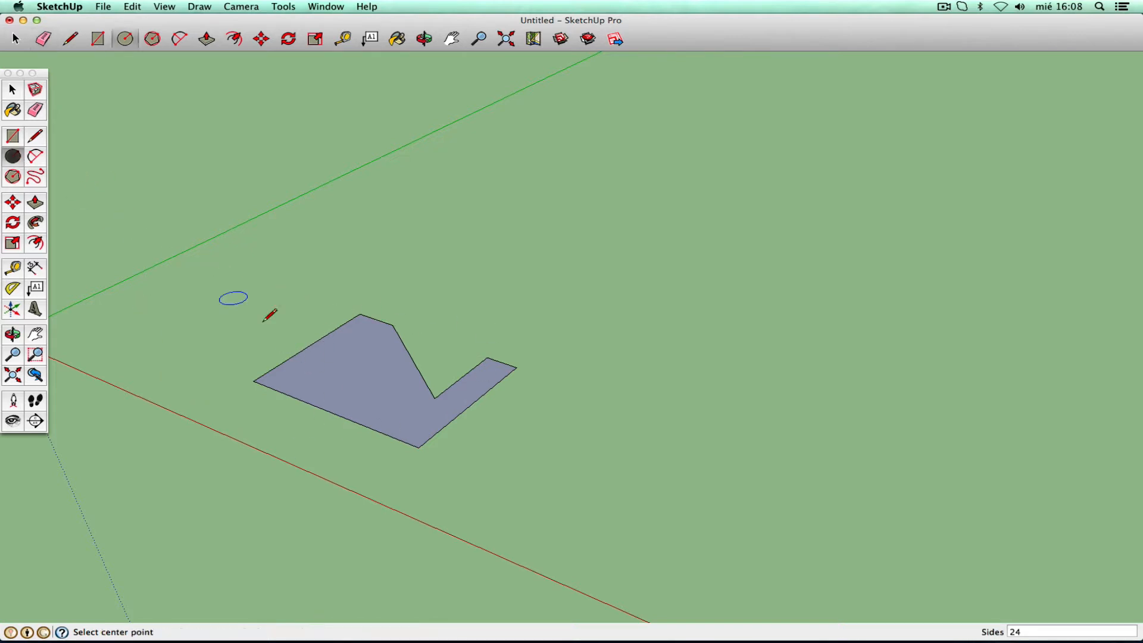
- Bite the left corner with a 0,59m-radius circle, erasing its outer arc and inner edges
left_click(253, 381)
left_click(323, 374)
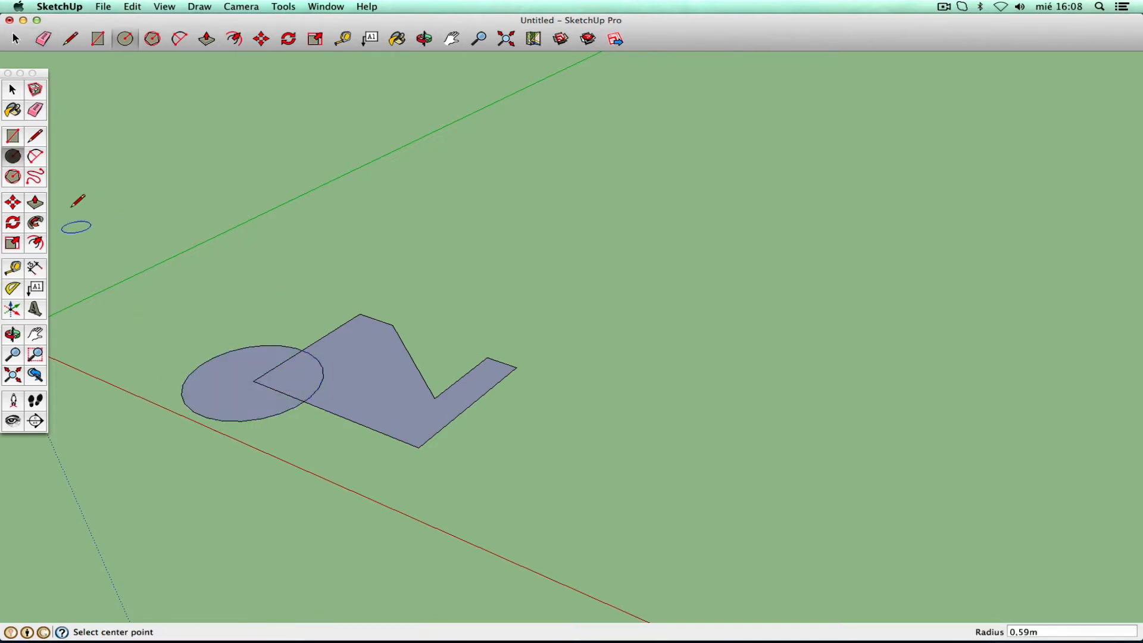
left_click(35, 110)
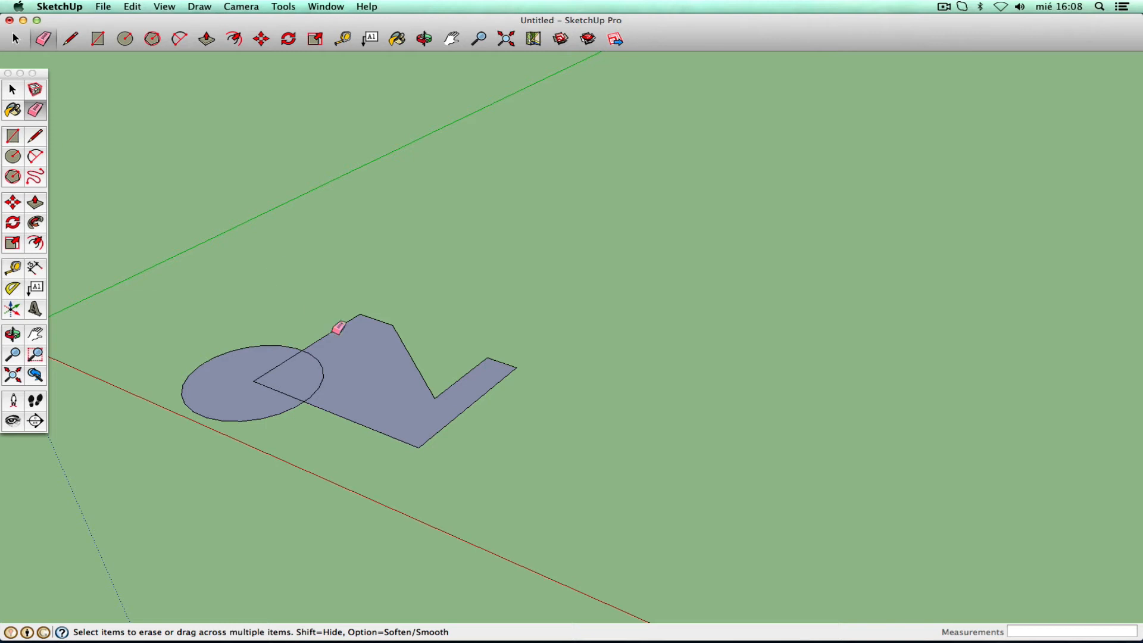
left_click(265, 351)
left_click_drag(263, 376, 281, 452)
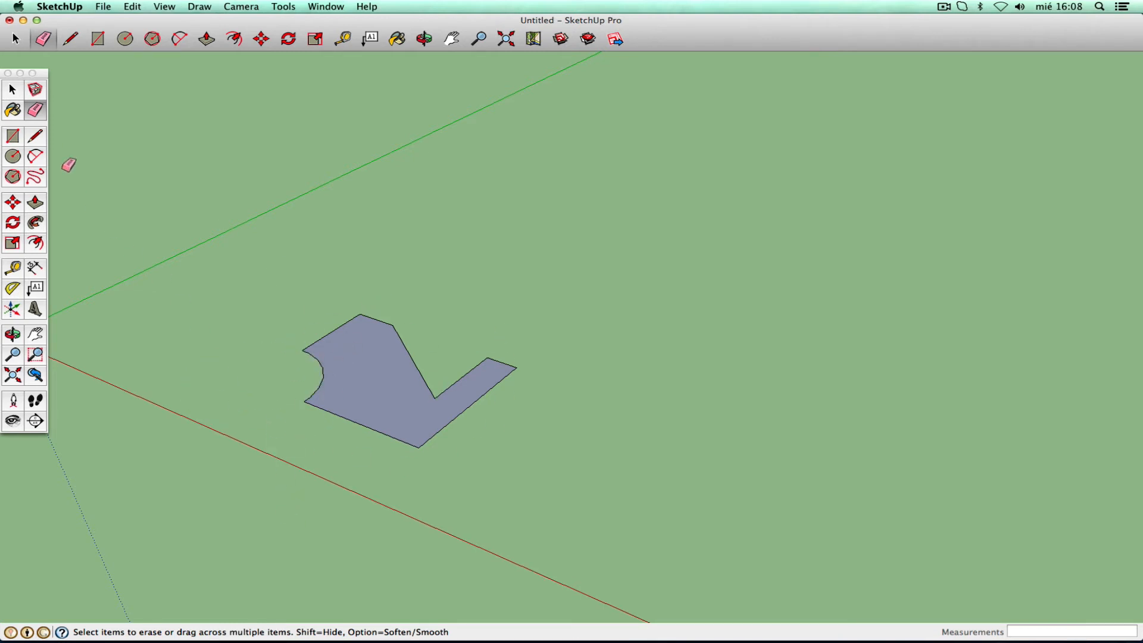
left_click(14, 91)
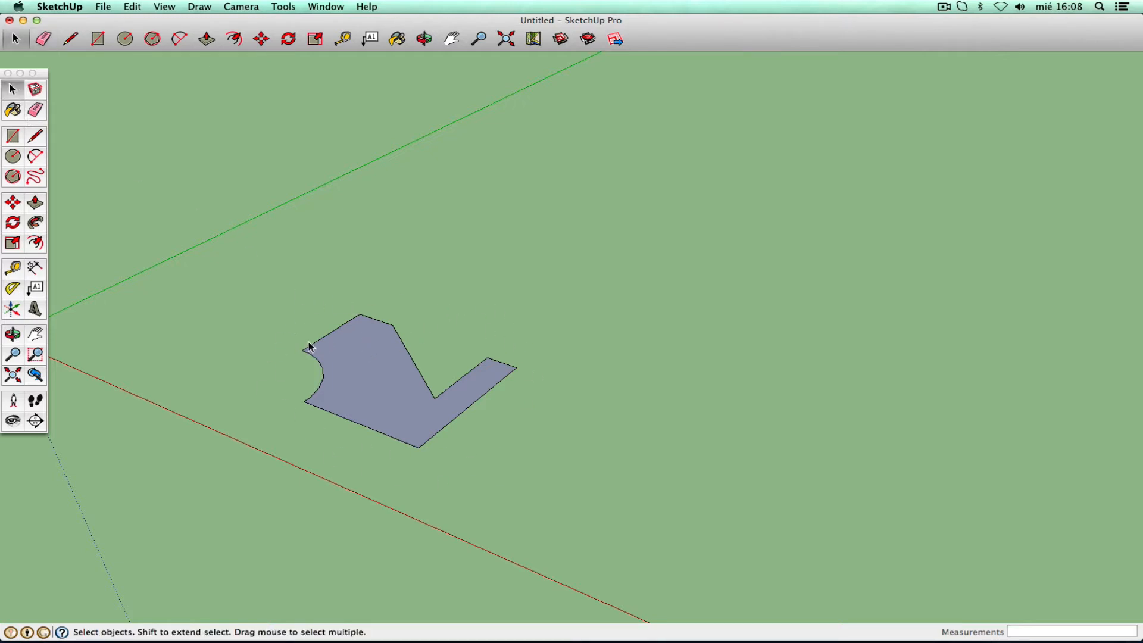
- Draw a small rectangle over the shape's lower corner, then undo an accidental erase
left_click(13, 136)
left_click(410, 417)
left_click(430, 490)
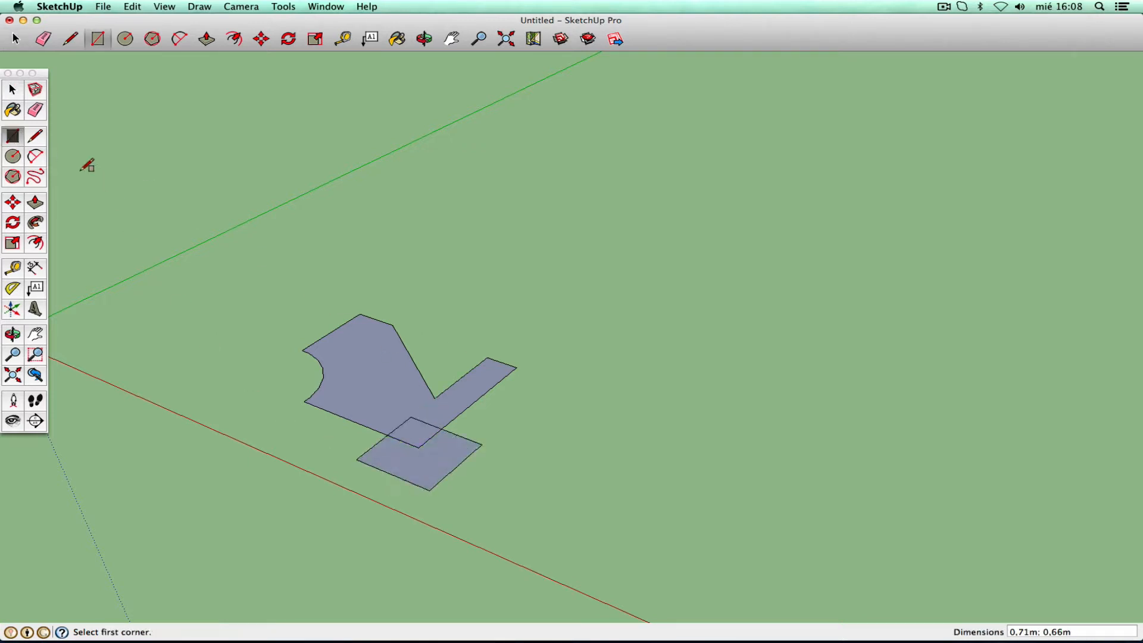
left_click(34, 112)
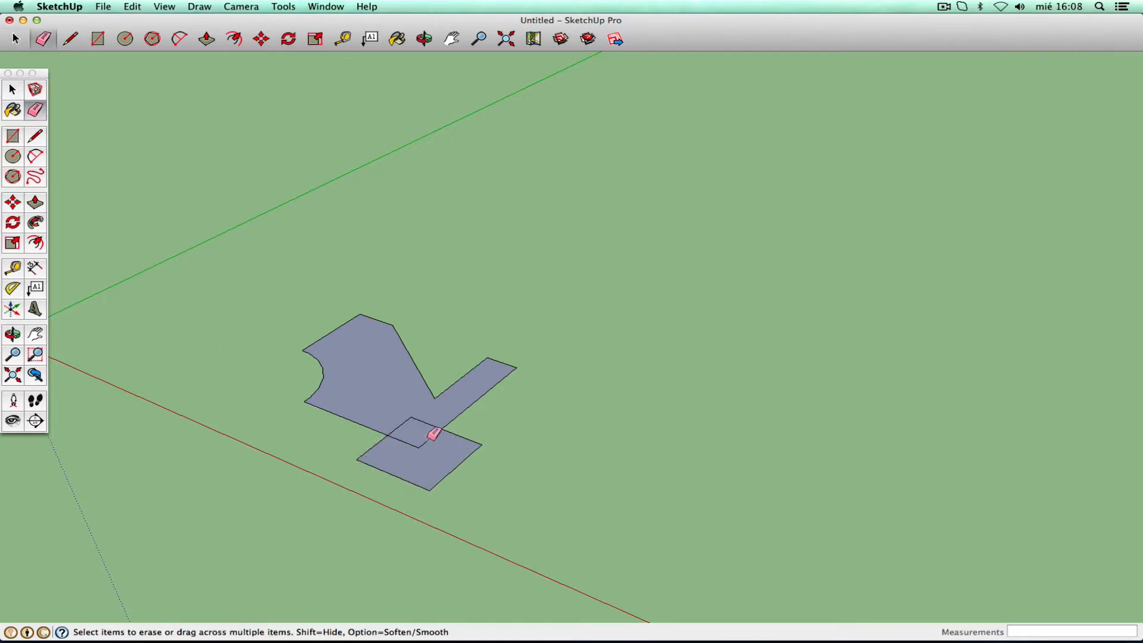
mouse_move(456, 442)
left_mouse_down()
mouse_move(448, 465)
mouse_move(470, 439)
mouse_move(449, 464)
mouse_move(431, 439)
mouse_move(390, 432)
mouse_move(416, 465)
left_mouse_up()
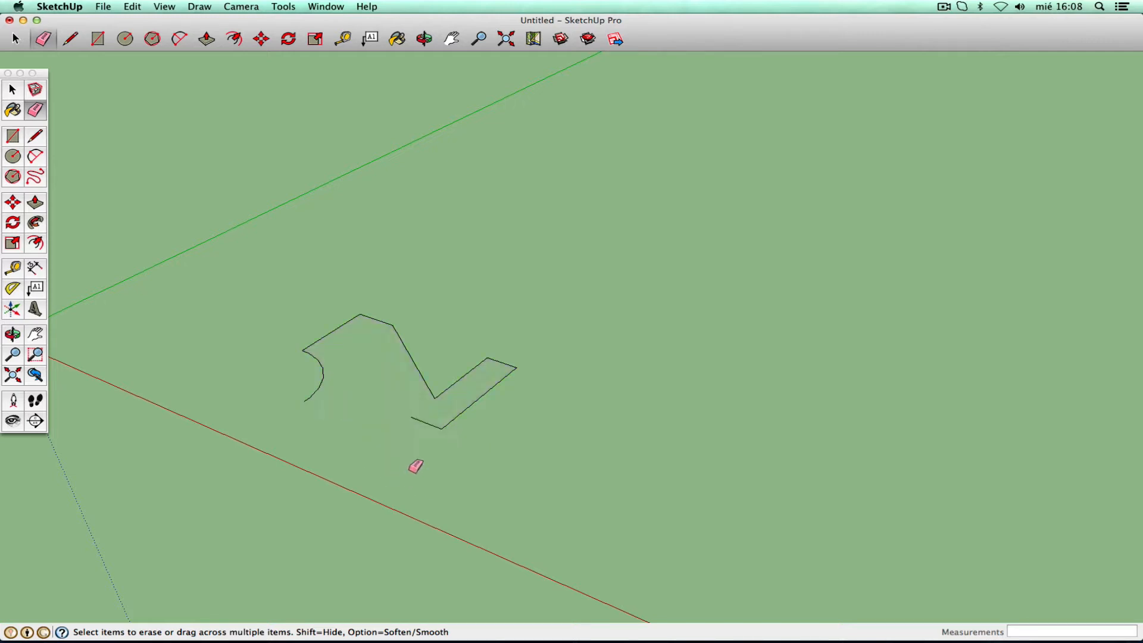
left_click(132, 7)
left_click(135, 25)
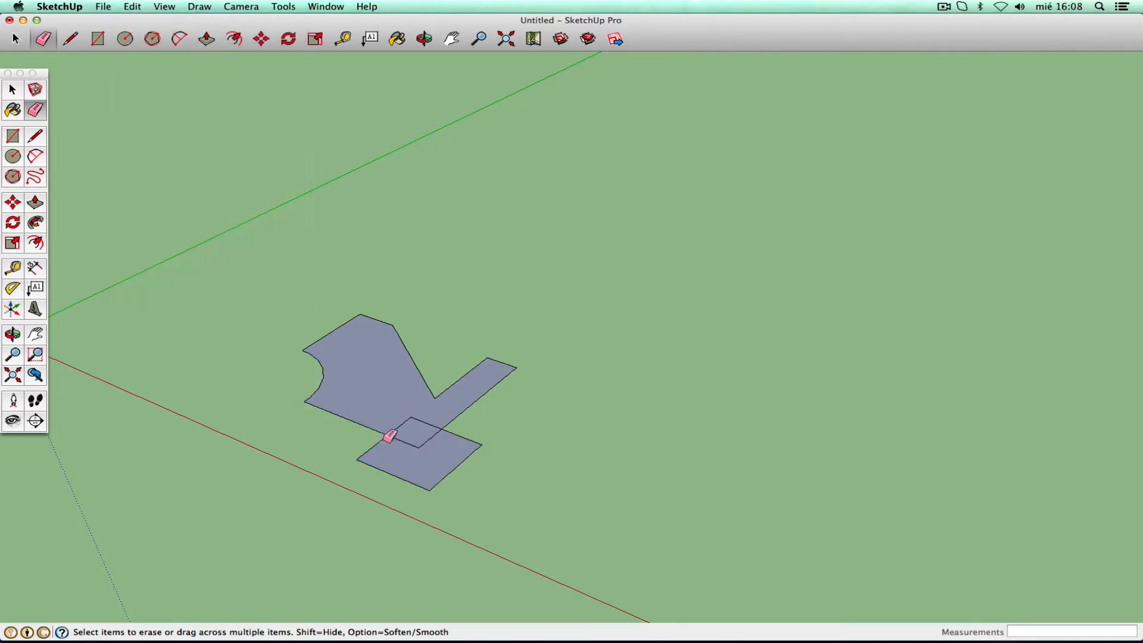
- Erase the extra rectangle's edges, undoing wrong erases, leaving only the notched face
mouse_move(410, 470)
left_mouse_down()
mouse_move(423, 438)
mouse_move(447, 451)
mouse_move(479, 439)
mouse_move(470, 462)
mouse_move(479, 485)
left_mouse_up()
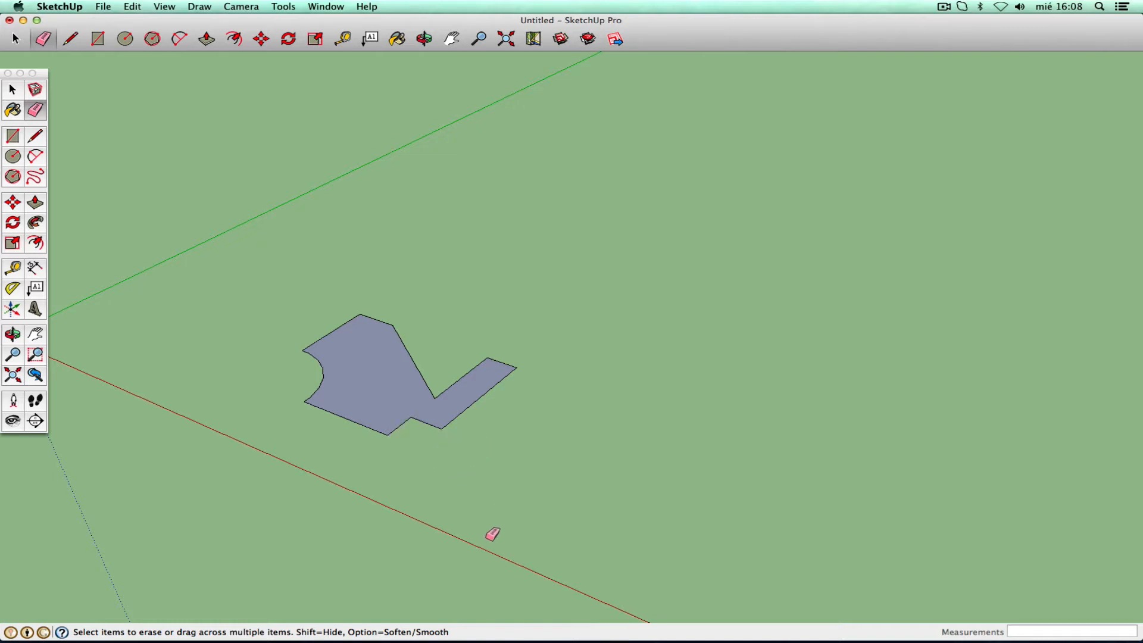
left_click(131, 6)
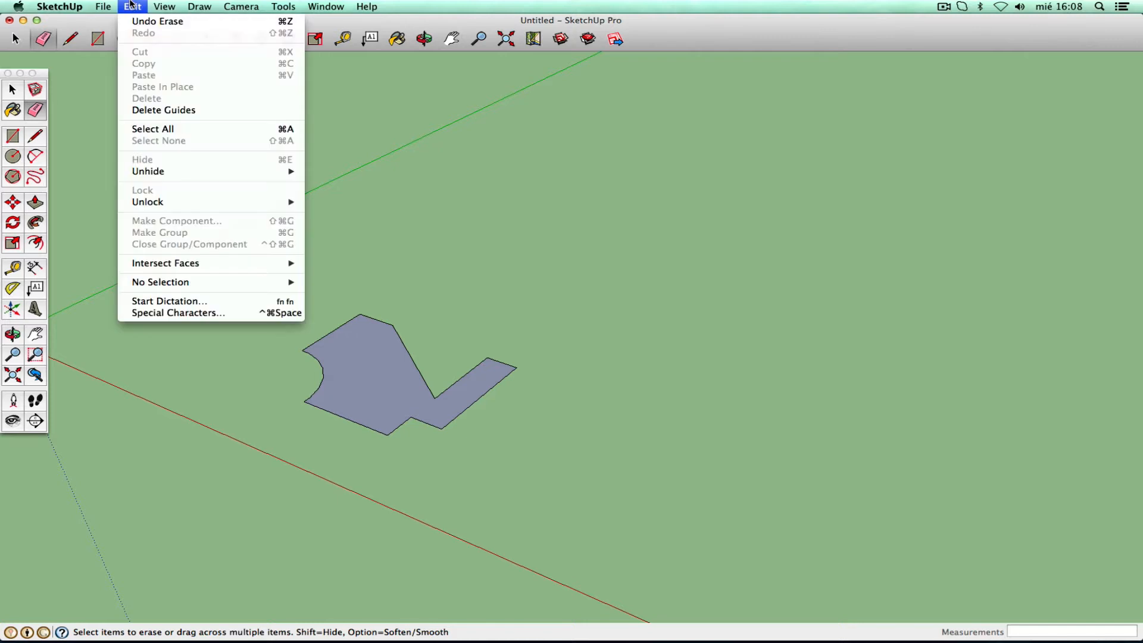
left_click(170, 23)
mouse_move(416, 413)
left_mouse_down()
mouse_move(432, 442)
mouse_move(421, 461)
left_mouse_up()
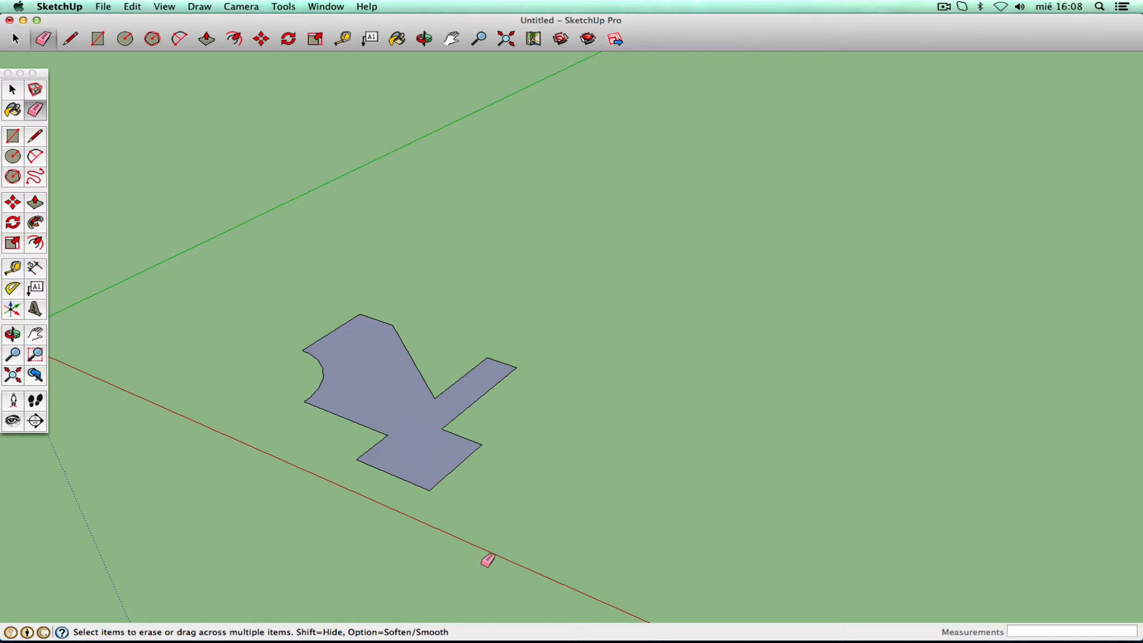
left_click(138, 7)
left_click(151, 22)
mouse_move(381, 466)
left_mouse_down()
mouse_move(416, 436)
mouse_move(472, 466)
mouse_move(477, 443)
left_mouse_up()
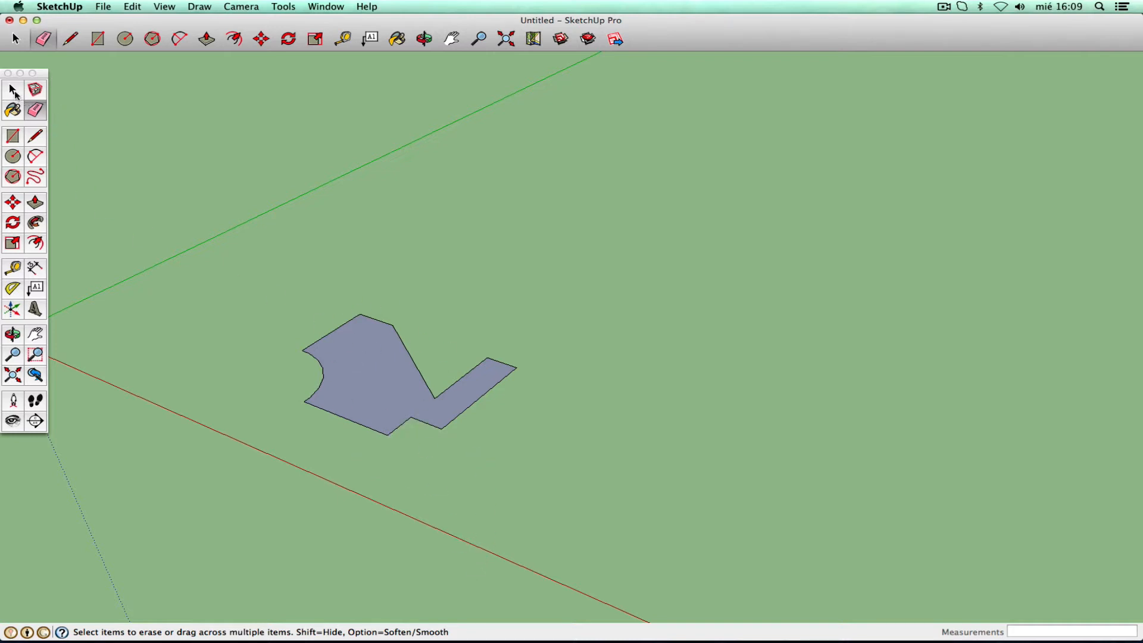
left_click(13, 91)
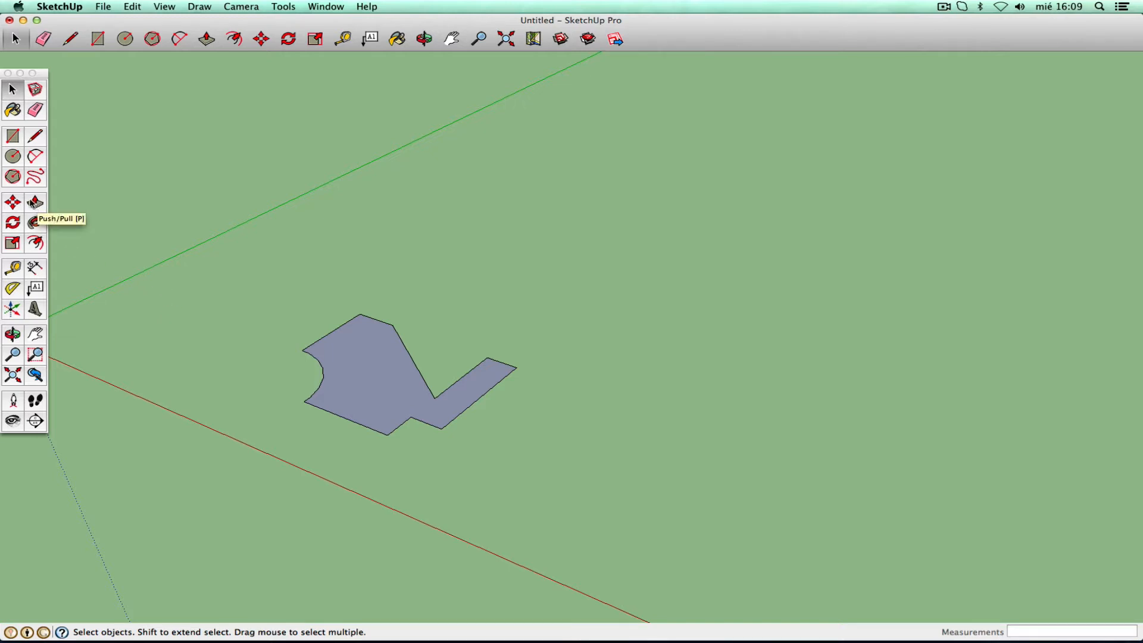
left_click(35, 203)
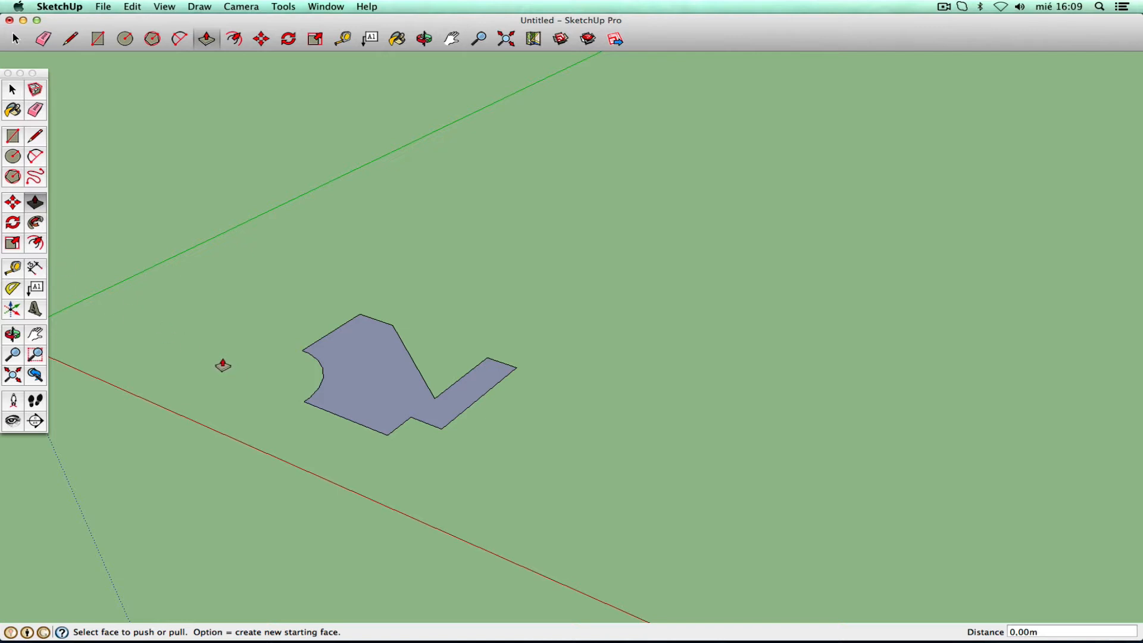
- Draw a loose single line on the ground left of the shape
left_click(35, 136)
left_click(165, 354)
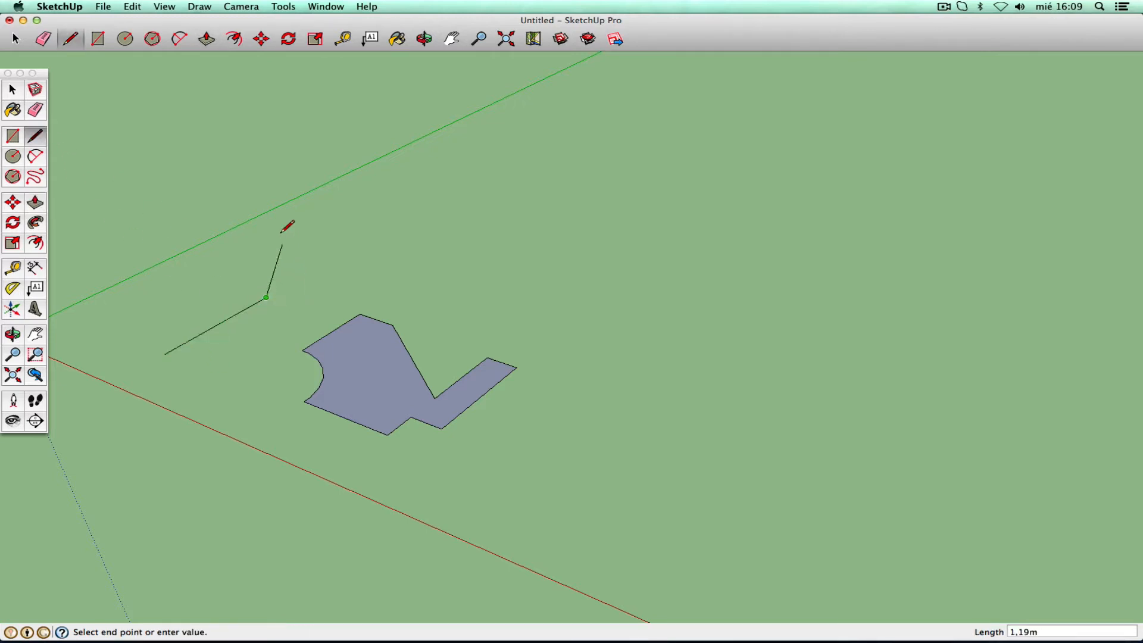
key("Escape")
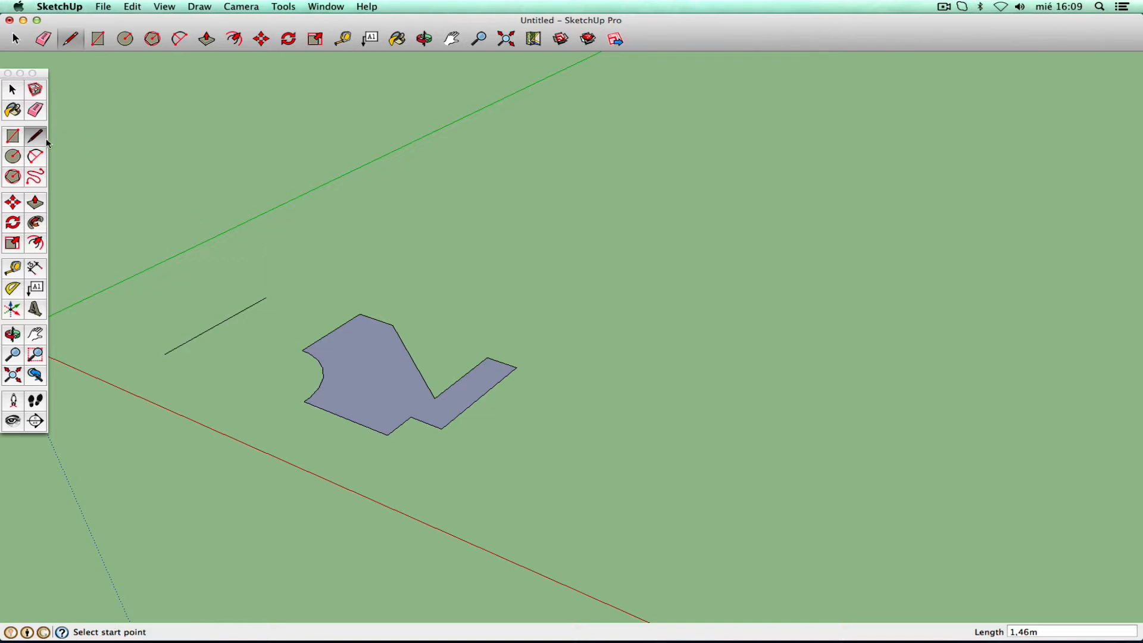
- Draw an open four-sided outline on the ground right of the notched shape
left_click(524, 507)
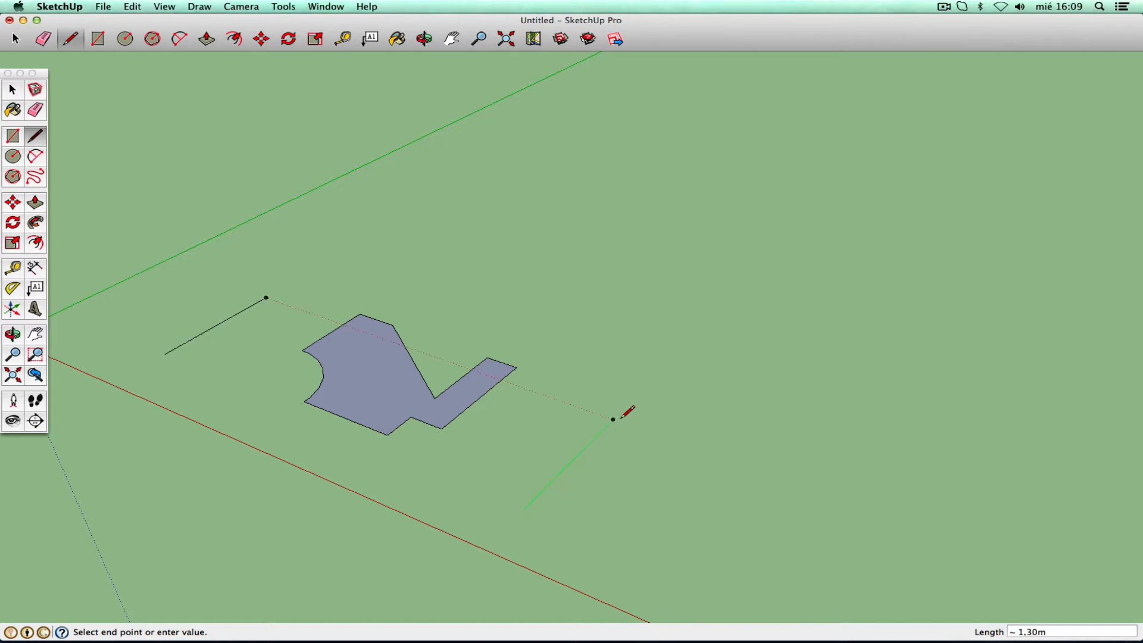
left_click(613, 419)
left_click(718, 457)
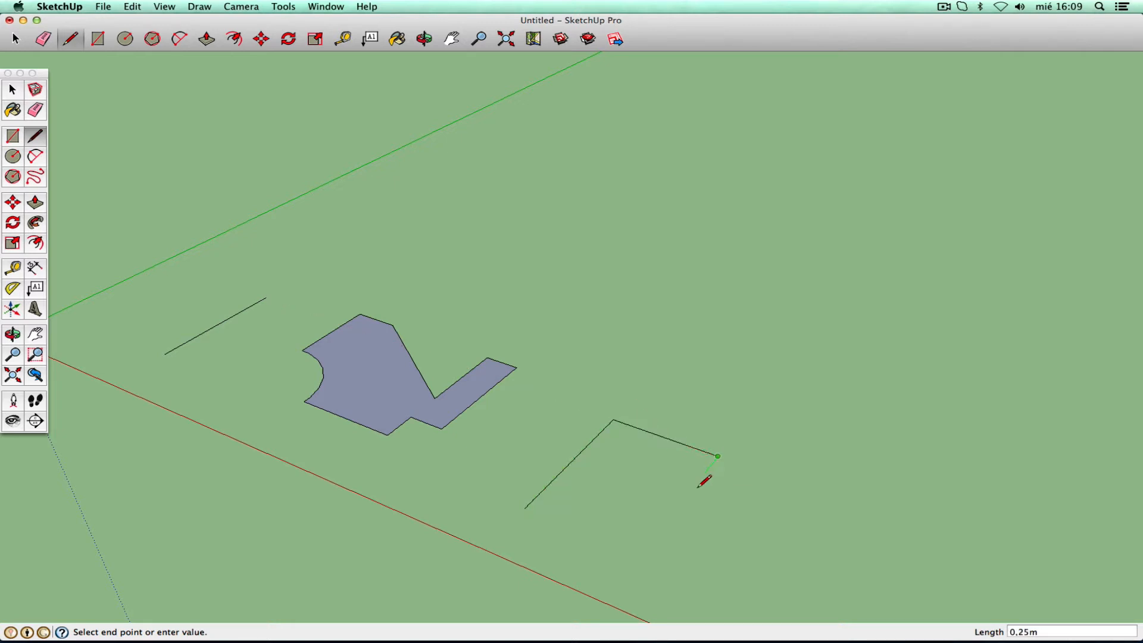
left_click(651, 539)
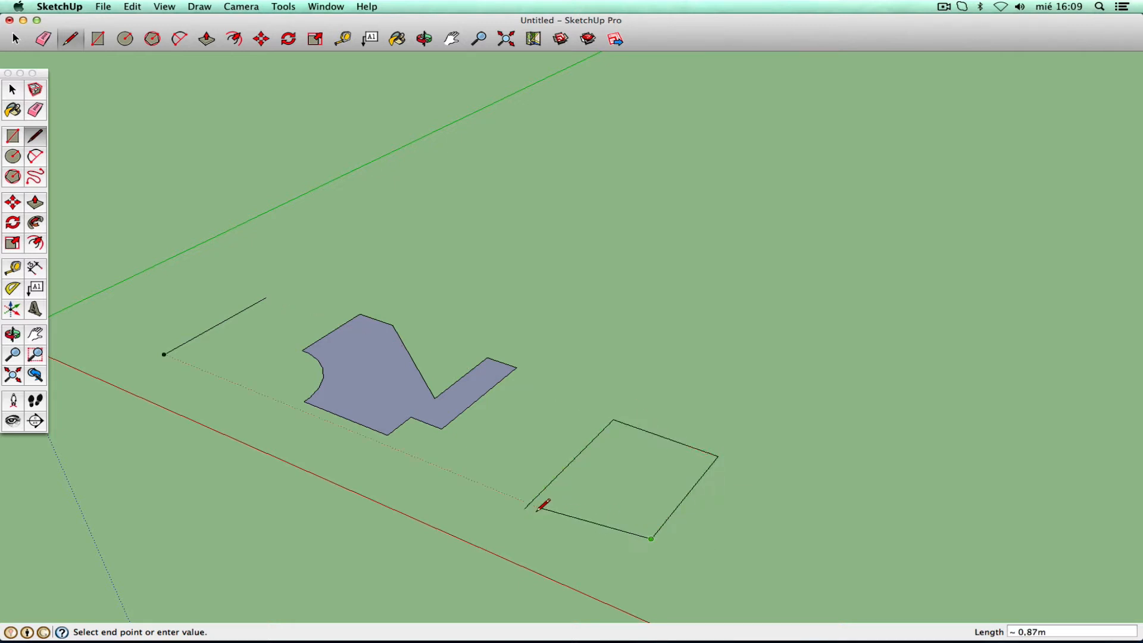
left_click(546, 516)
key("Escape")
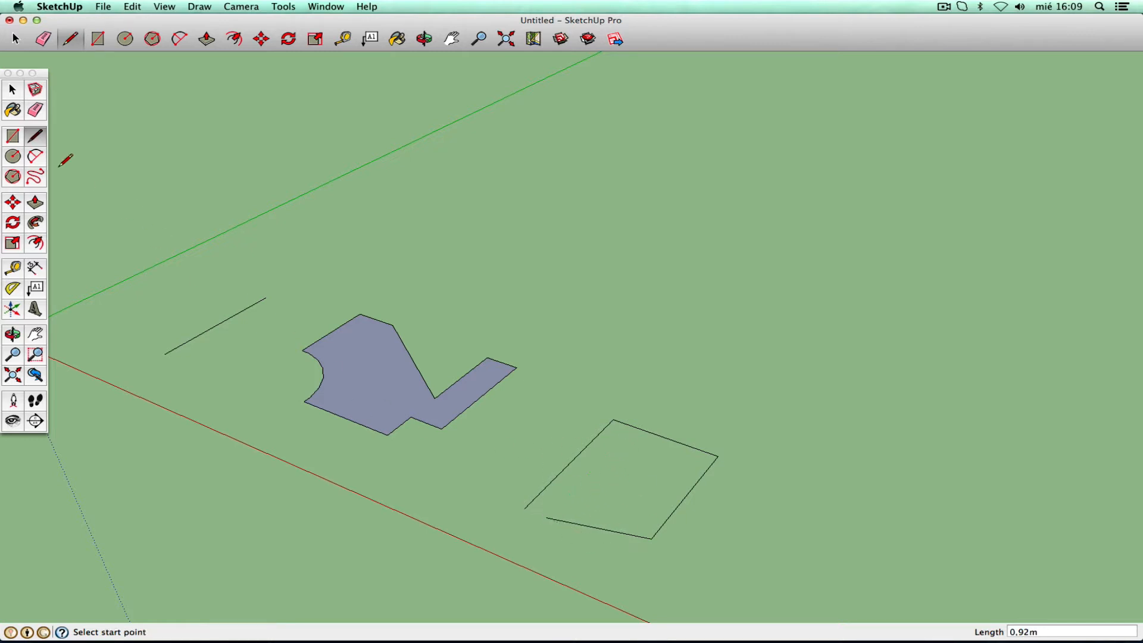
left_click(11, 90)
left_click(36, 204)
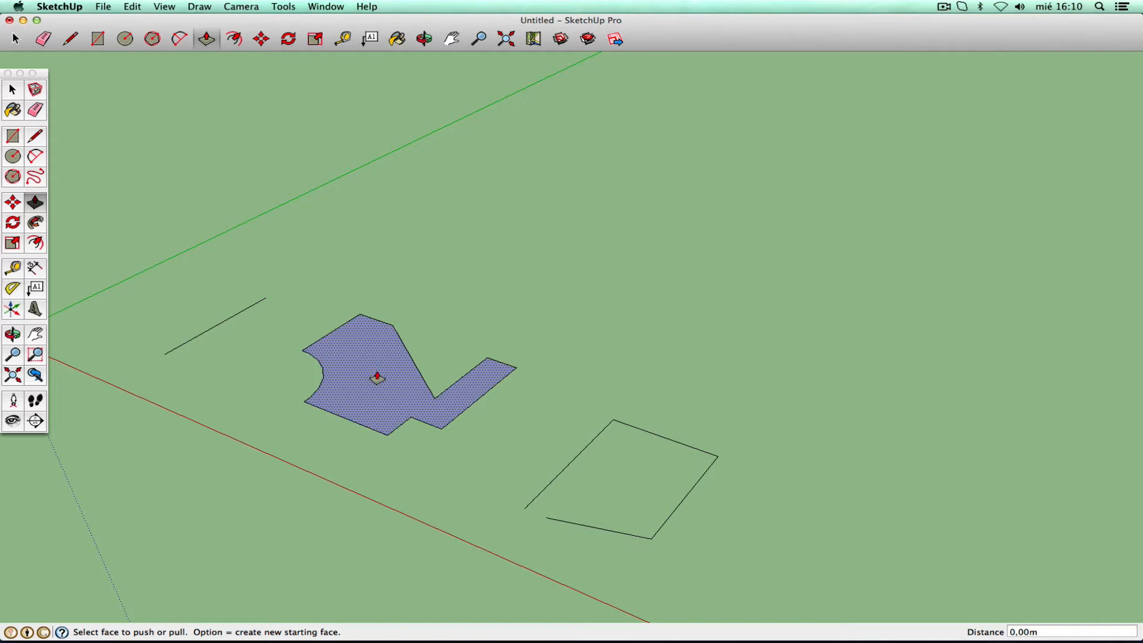
- Push/Pull the notched face up about 1,23m and orbit to view the block
left_click_drag(377, 378, 384, 251)
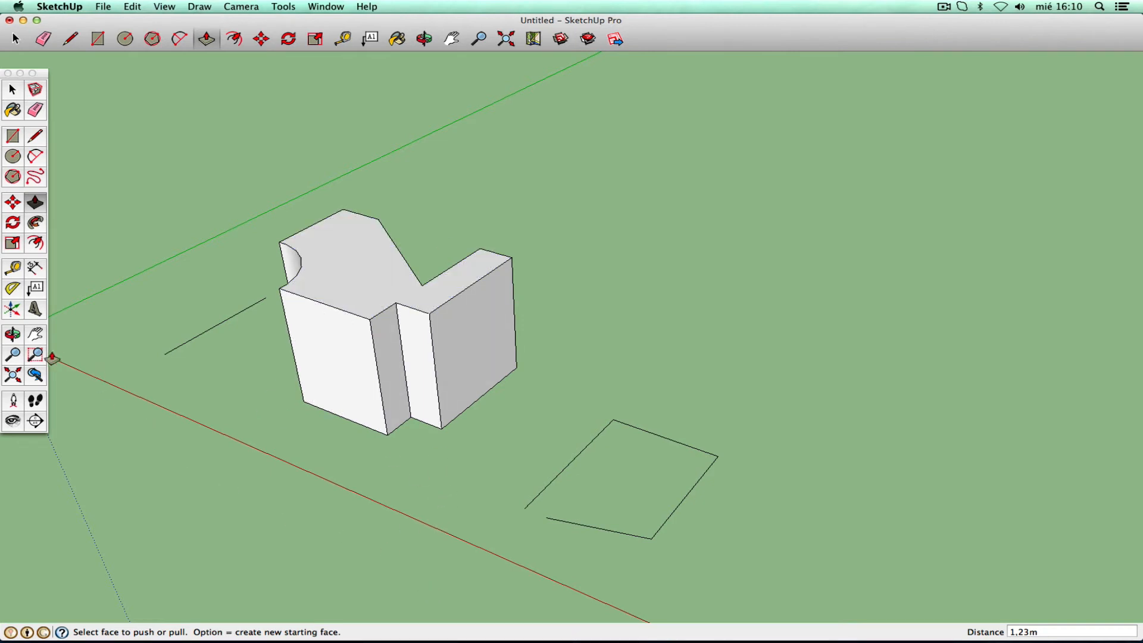
left_click(13, 334)
left_click_drag(327, 395, 197, 400)
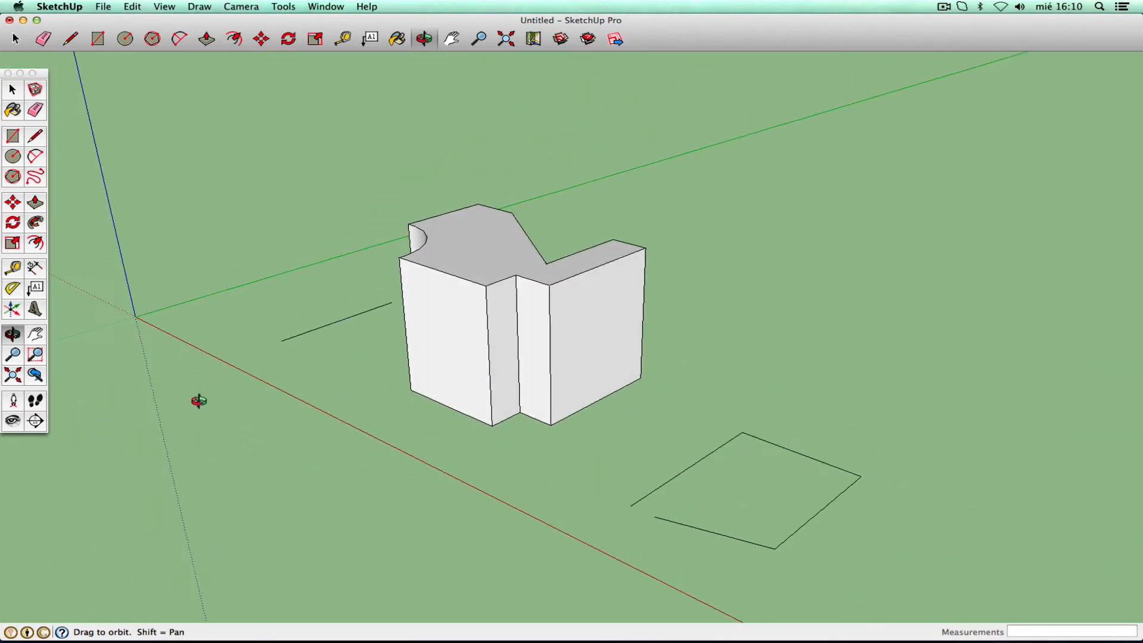
left_click(35, 334)
left_click_drag(472, 283, 413, 276)
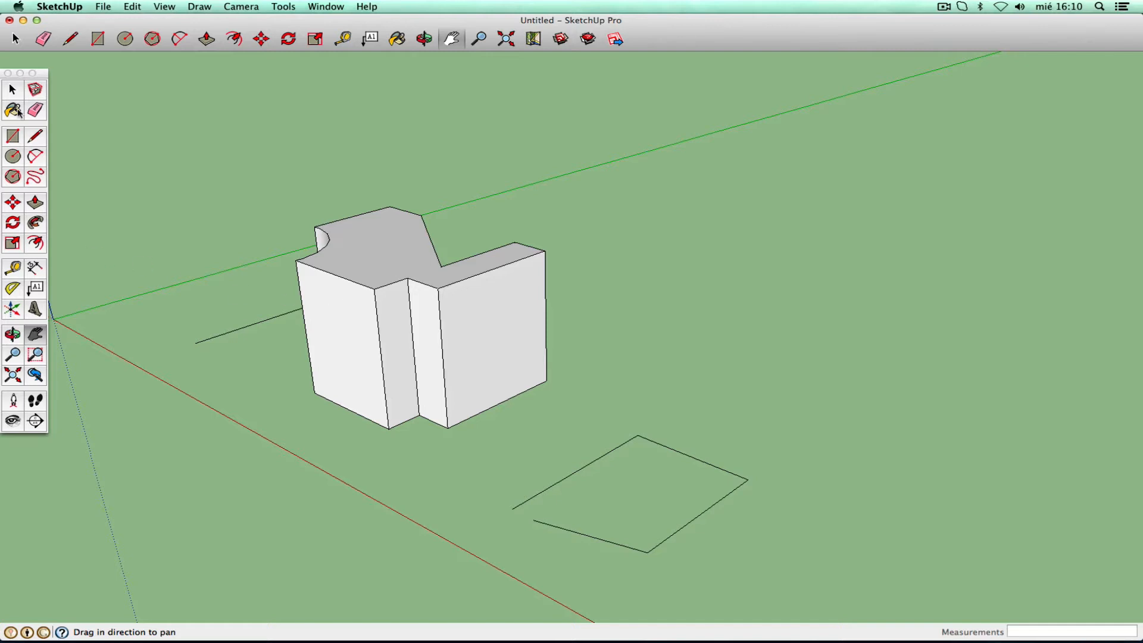
left_click(12, 89)
left_click(379, 252)
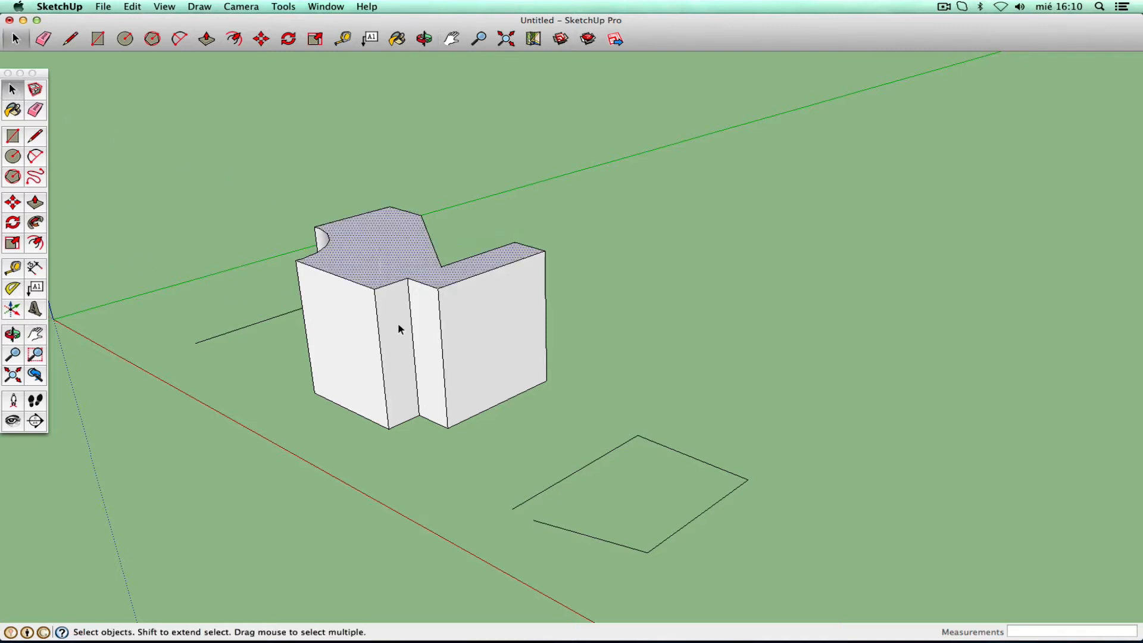
left_click(397, 329)
left_click(351, 335)
left_click(433, 330)
left_click(477, 326)
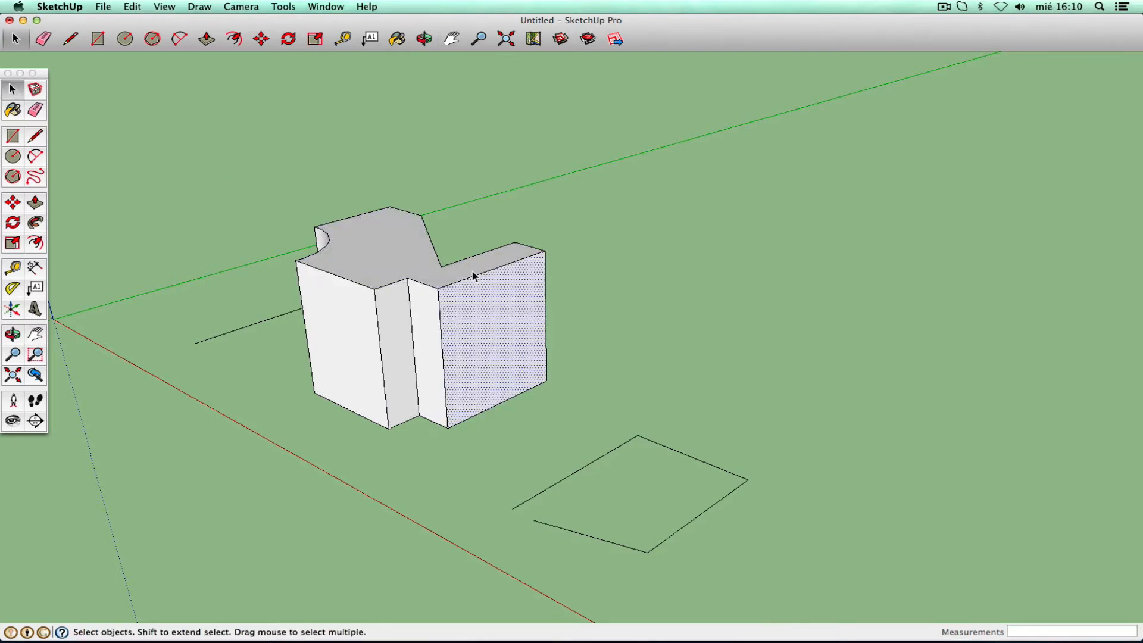
left_click(397, 256)
left_click(265, 224)
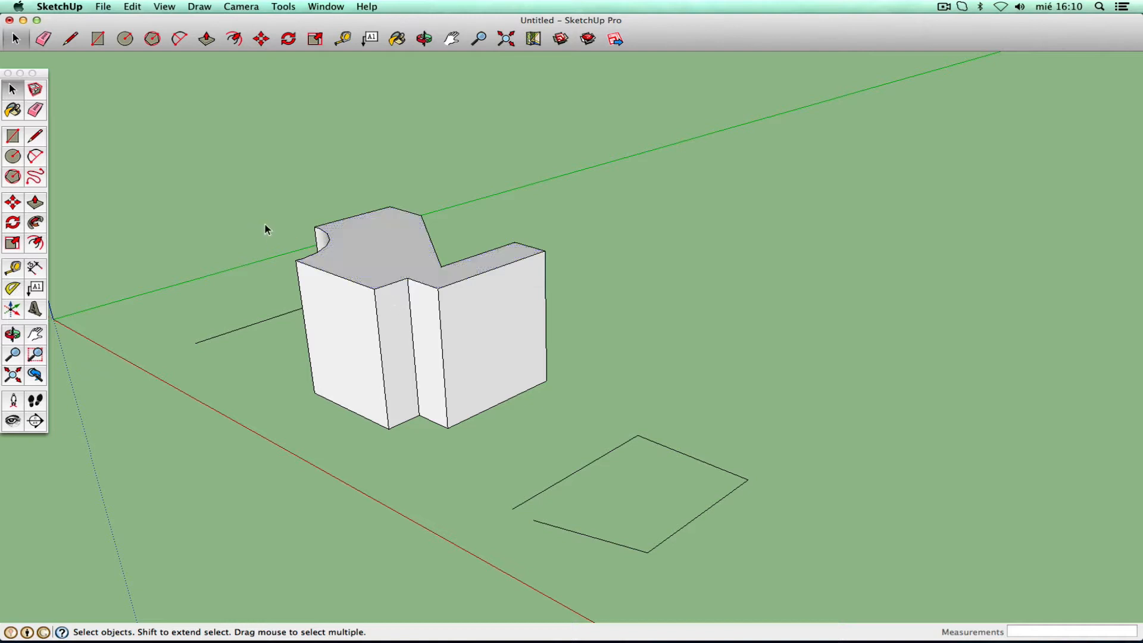
left_click(366, 244)
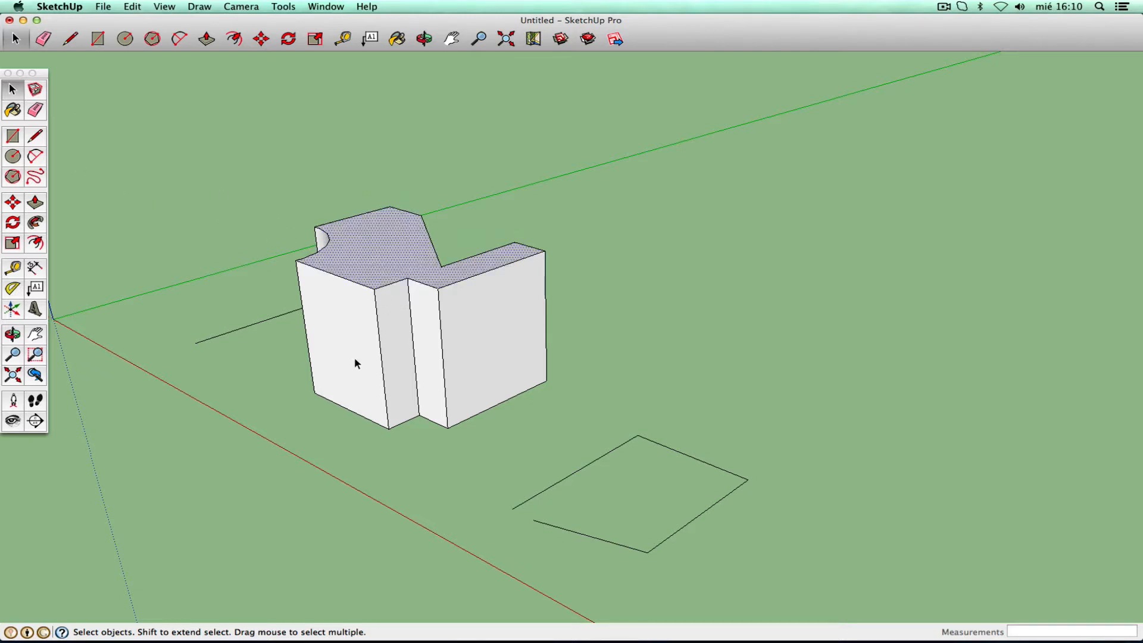
left_click(354, 356)
left_click(396, 349)
left_click(426, 345)
left_click(466, 338)
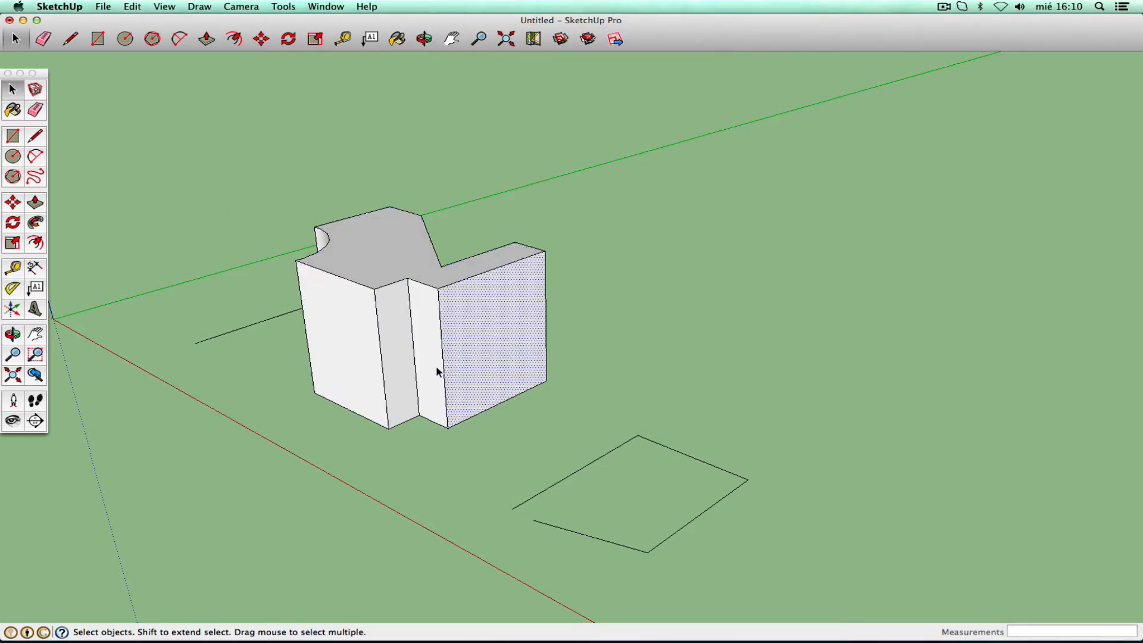
left_click(424, 358, "shift")
left_click(397, 365, "shift")
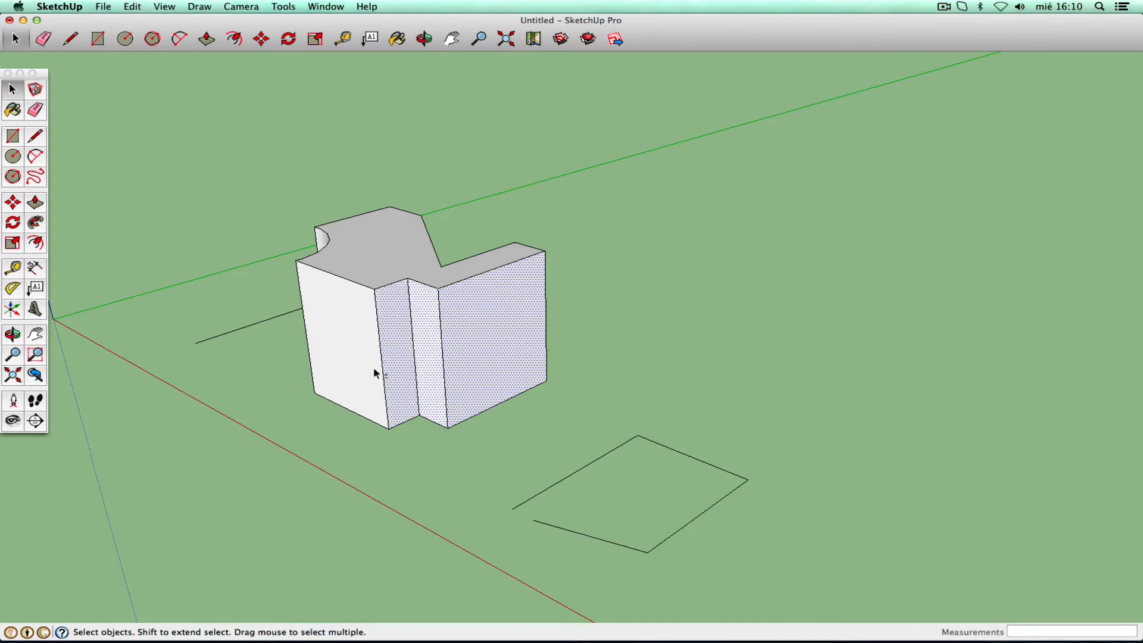
left_click(362, 358, "shift")
left_click(361, 276, "shift")
left_click(284, 422)
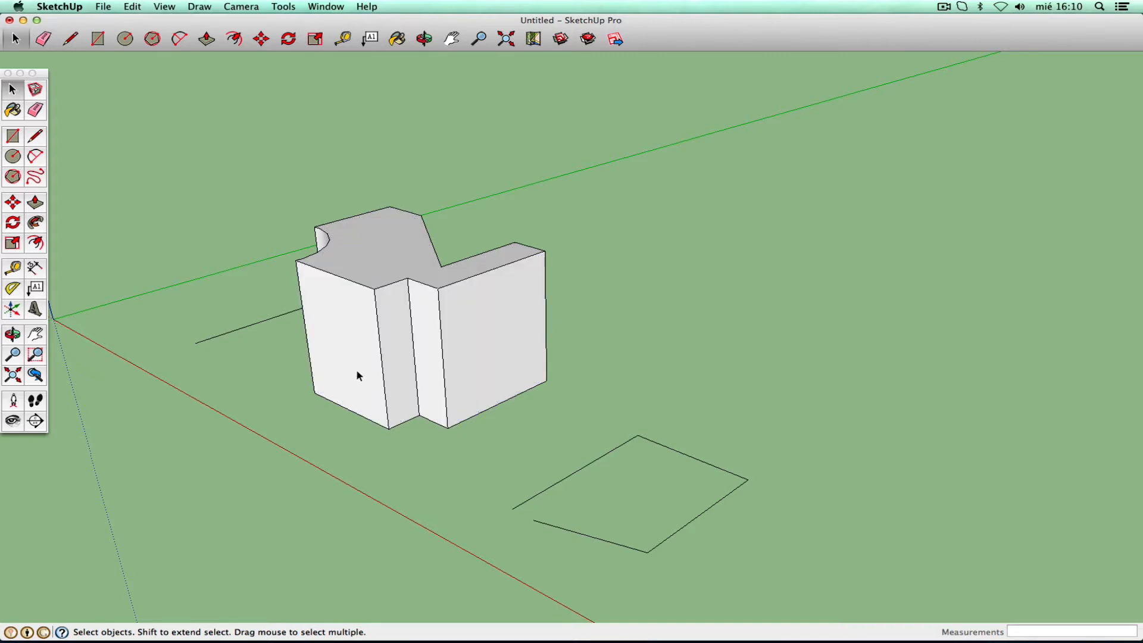
left_click(342, 348)
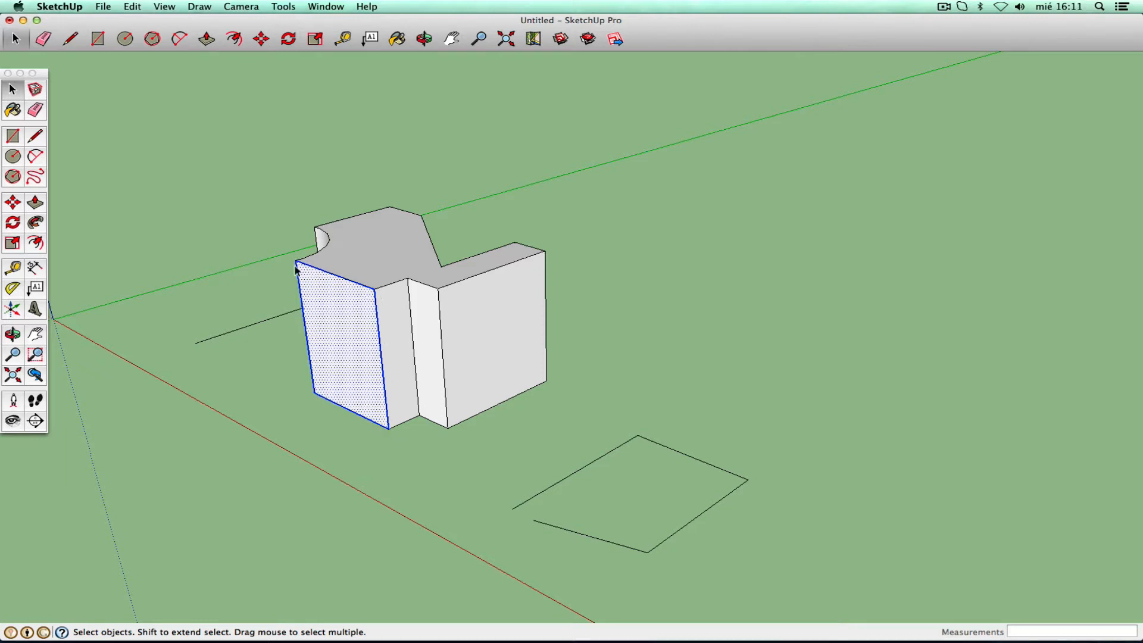
left_click(400, 350, "shift")
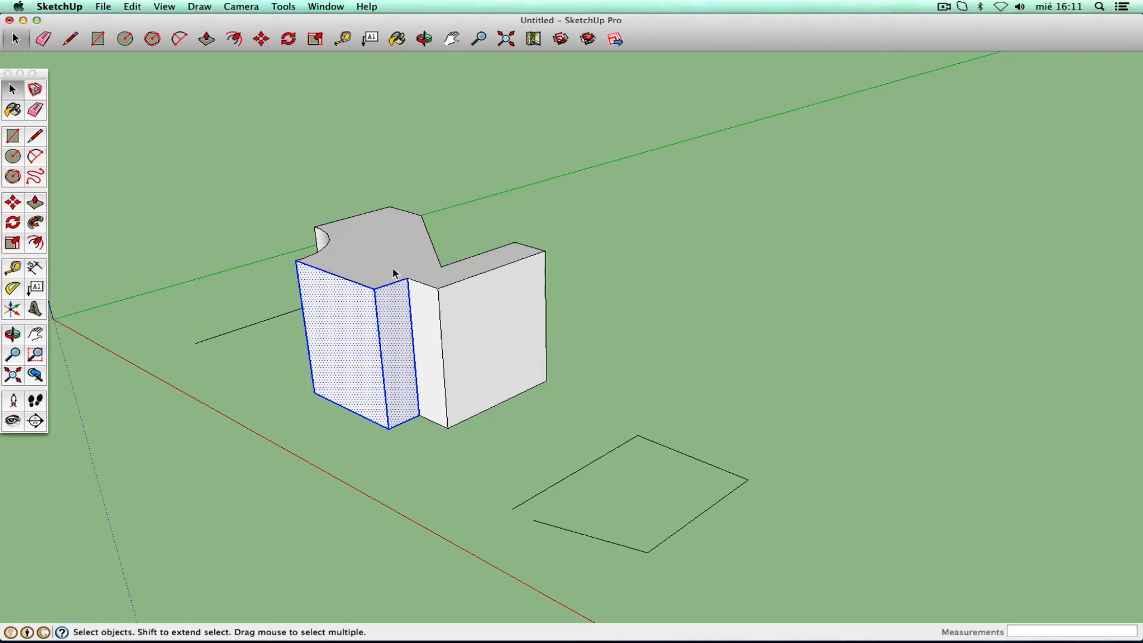
left_click(480, 226)
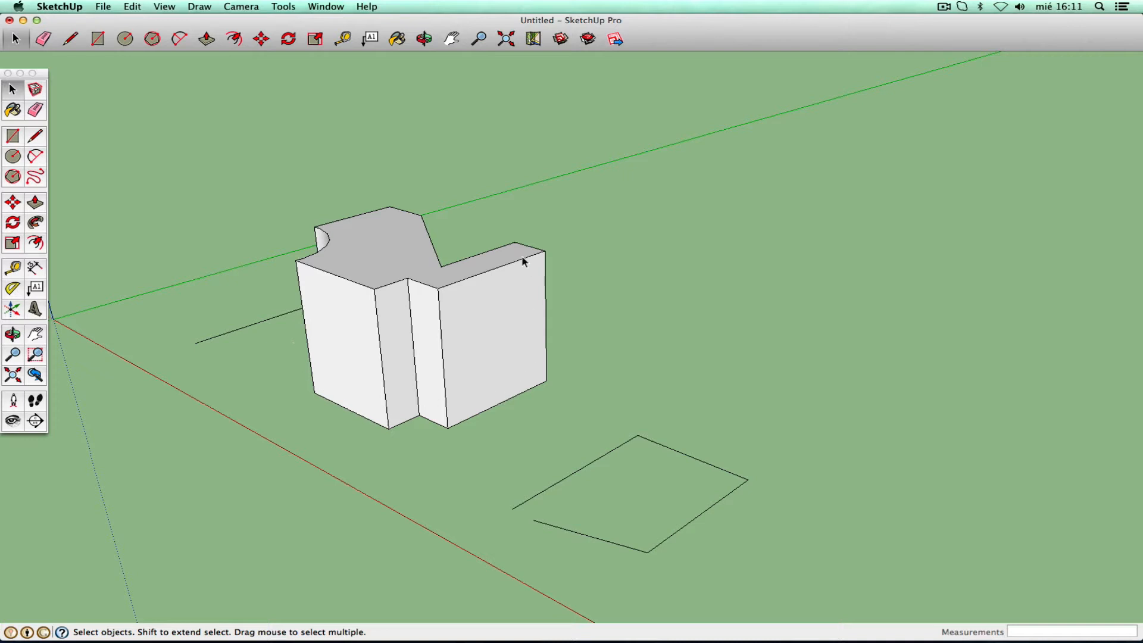
left_click(479, 348)
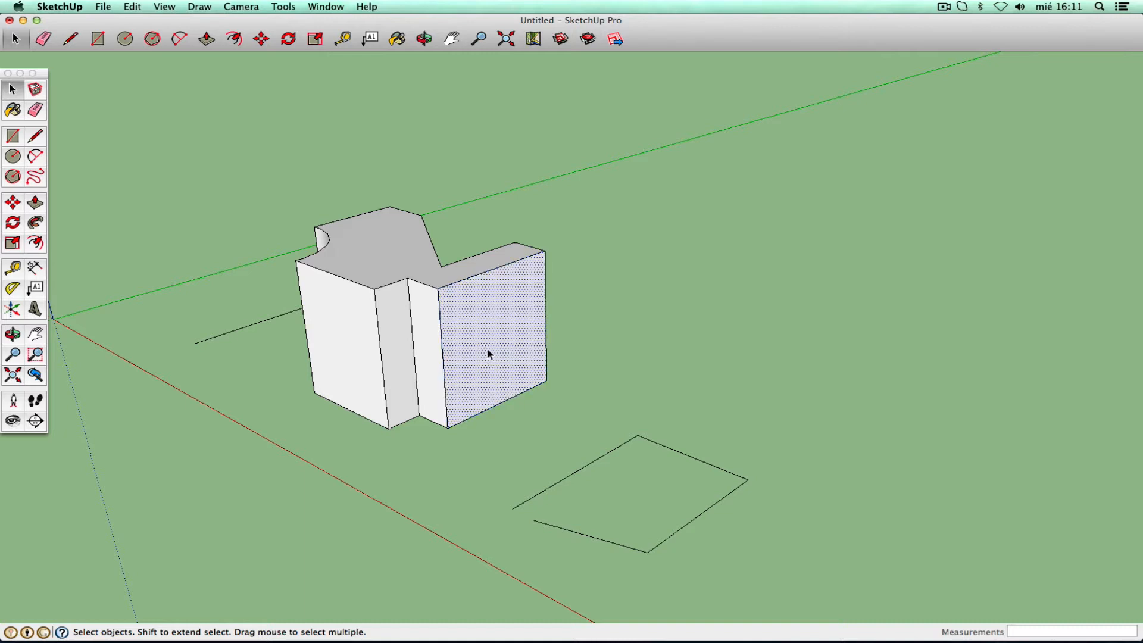
- Select the block, then pan, zoom out and orbit until its curved side faces forward
triple_click(483, 348)
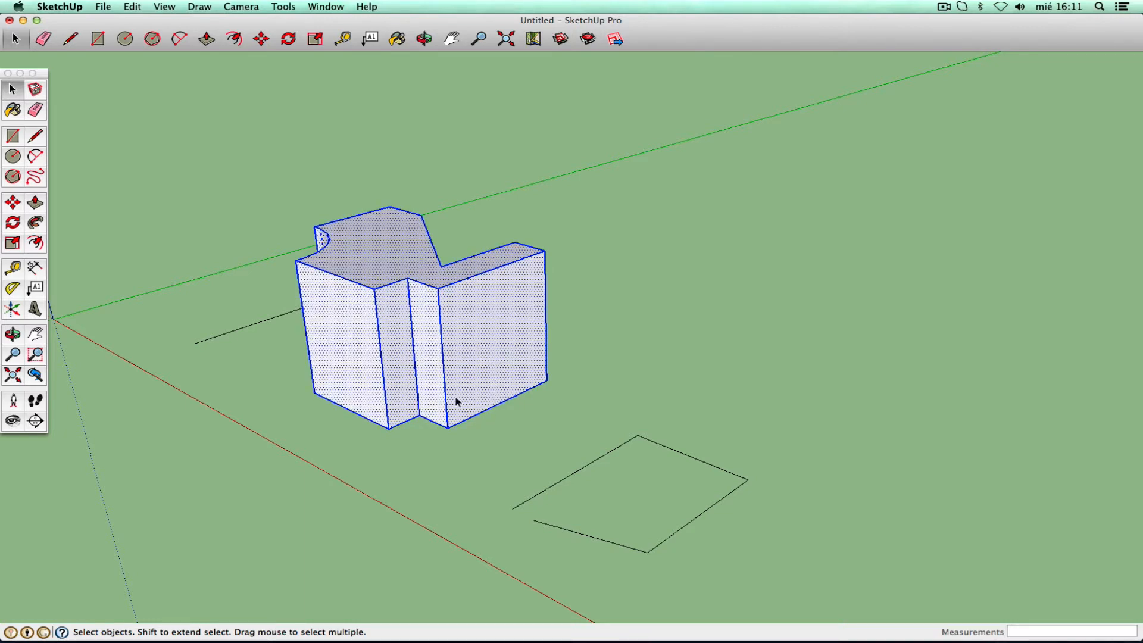
left_click(13, 334)
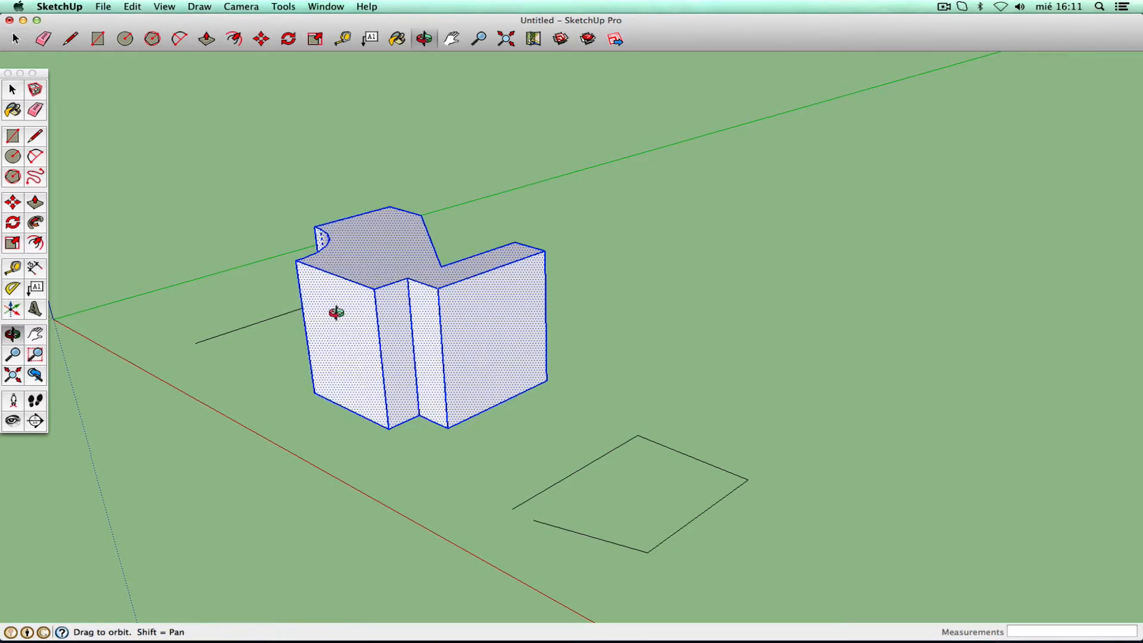
left_click_drag(336, 313, 561, 314)
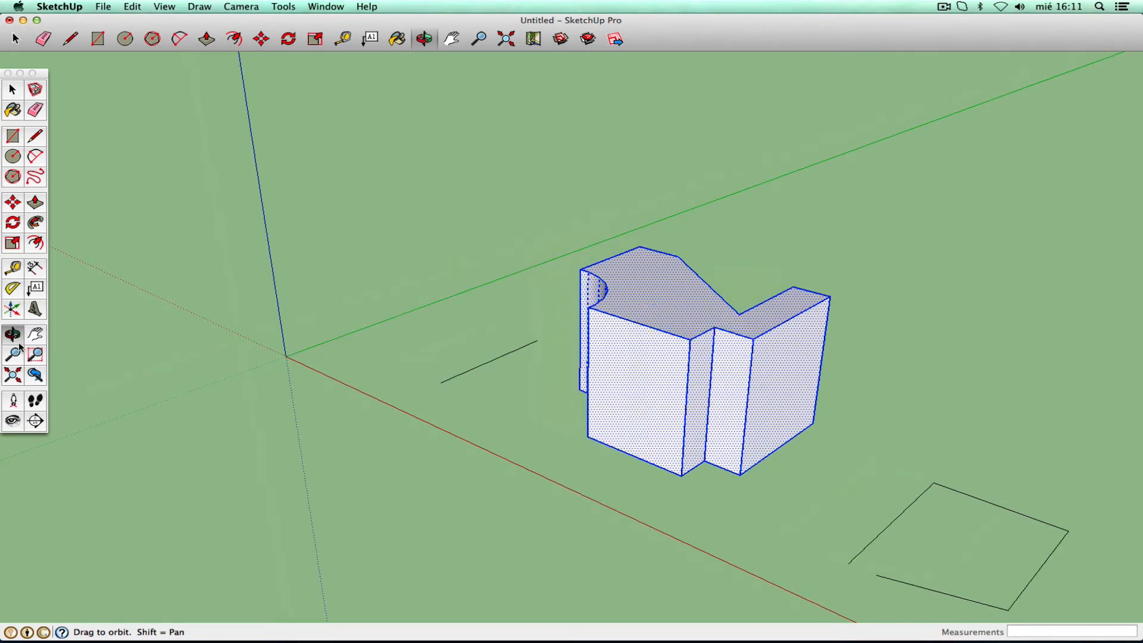
left_click(15, 377)
left_click(36, 335)
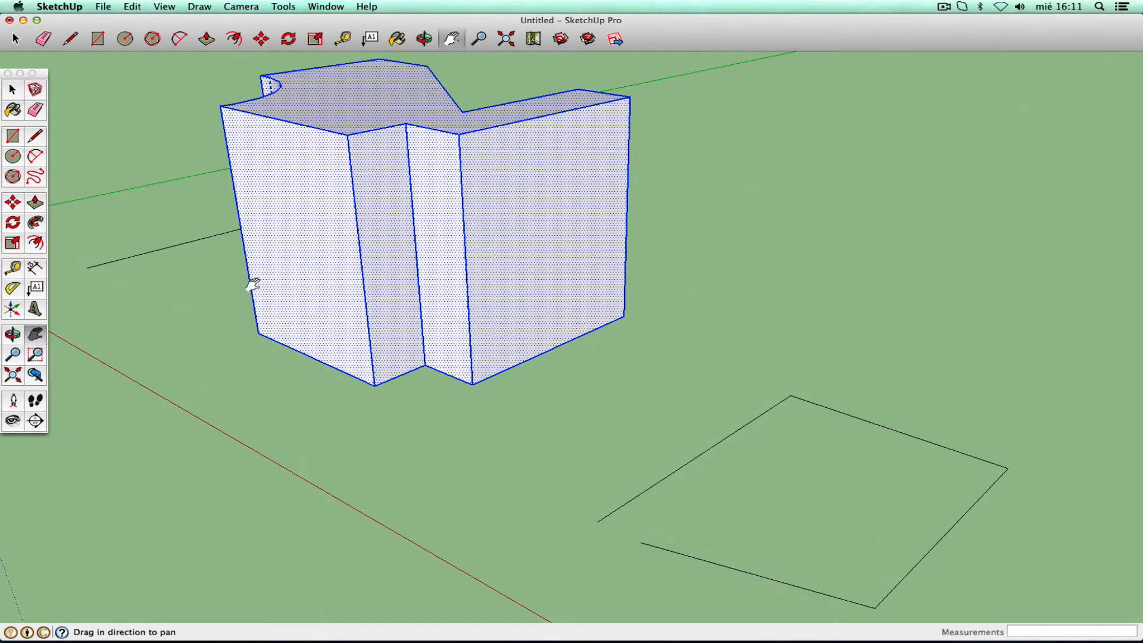
left_click_drag(253, 285, 488, 350)
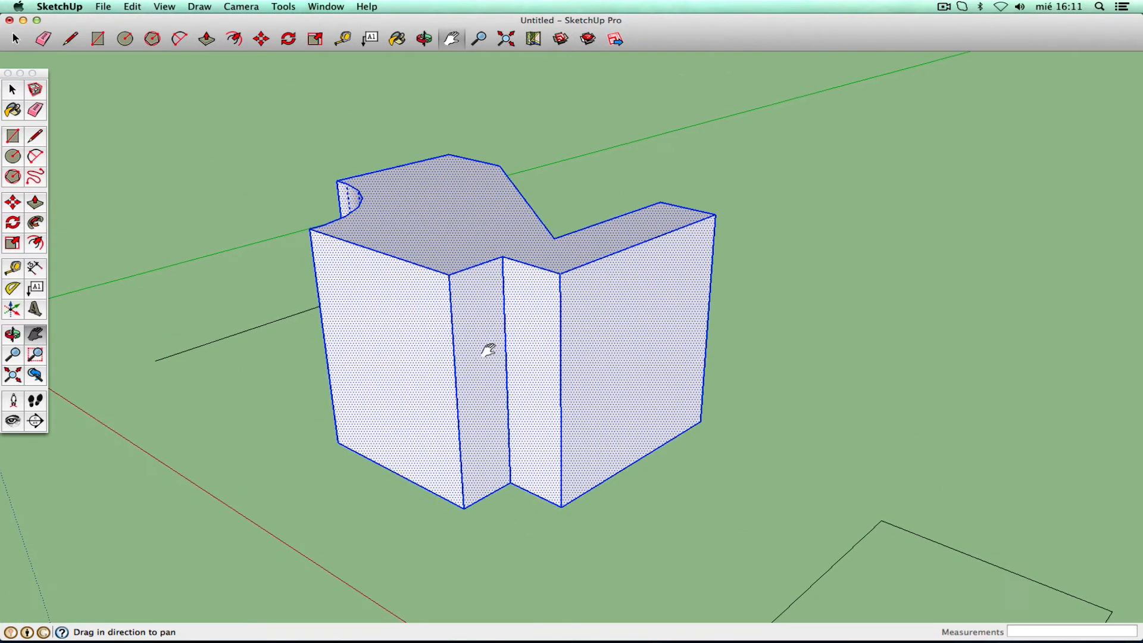
left_click(13, 334)
left_click_drag(359, 331, 166, 367)
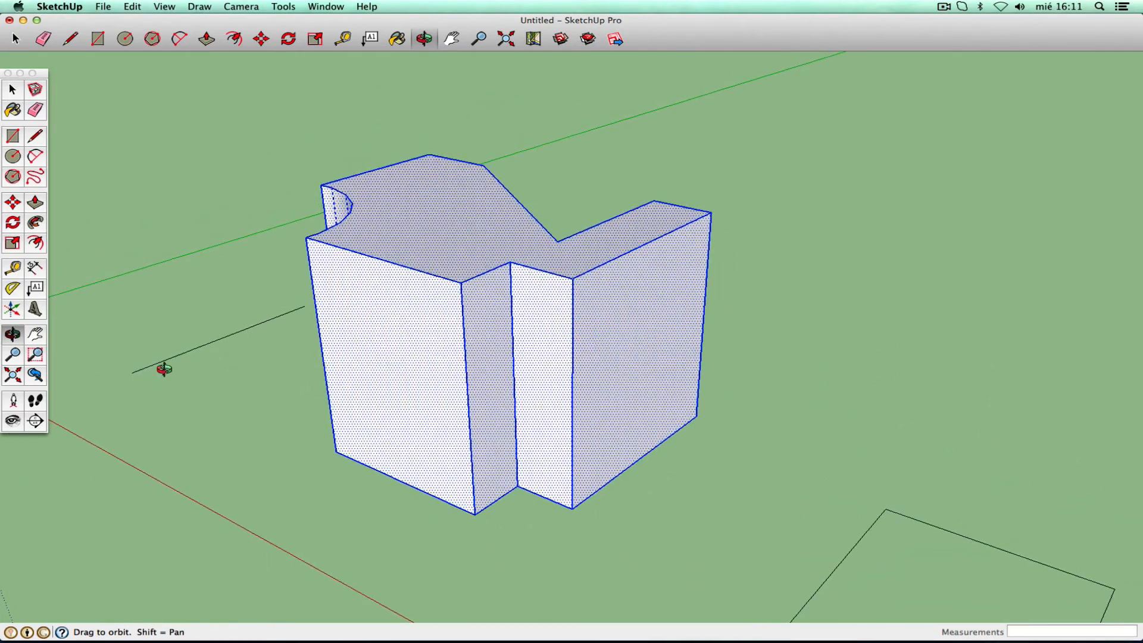
left_click(13, 355)
left_click_drag(467, 248, 373, 463)
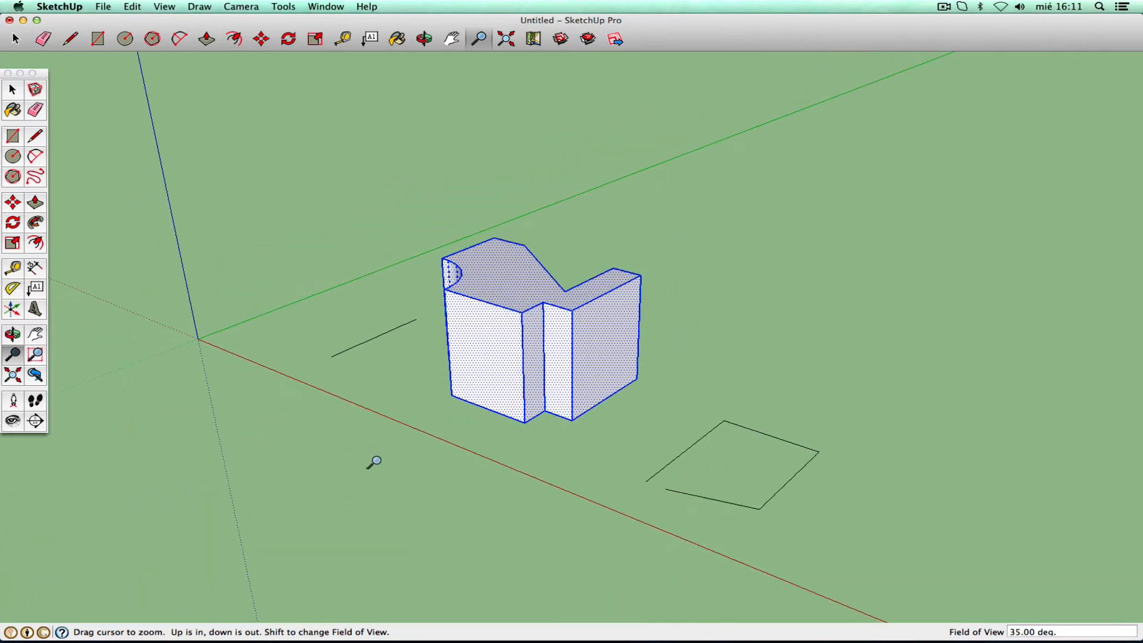
left_click(12, 334)
left_click_drag(368, 350, 719, 353)
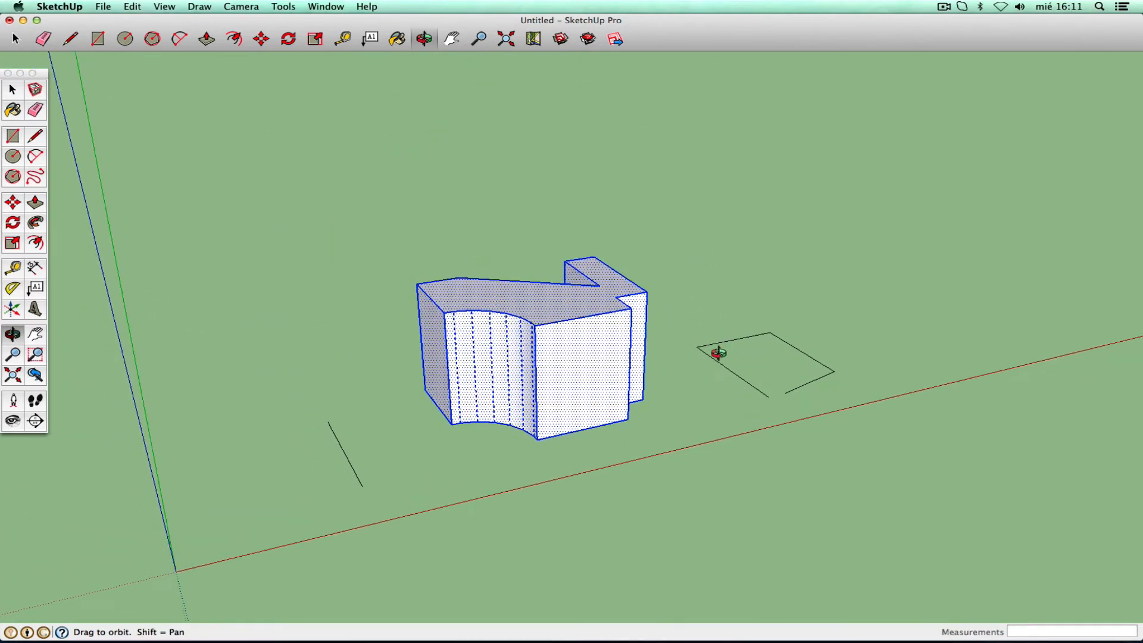
- Move the extruded solid about 3,87 m so its lower corner lands on the ground rectangle's corner
left_click(13, 203)
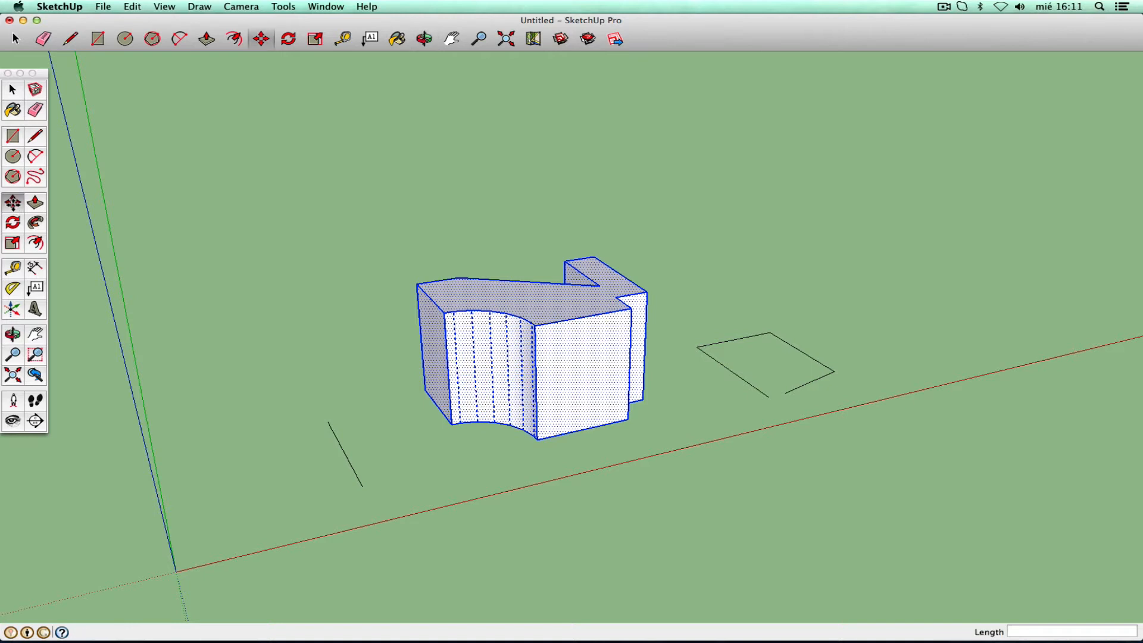
left_click(450, 423)
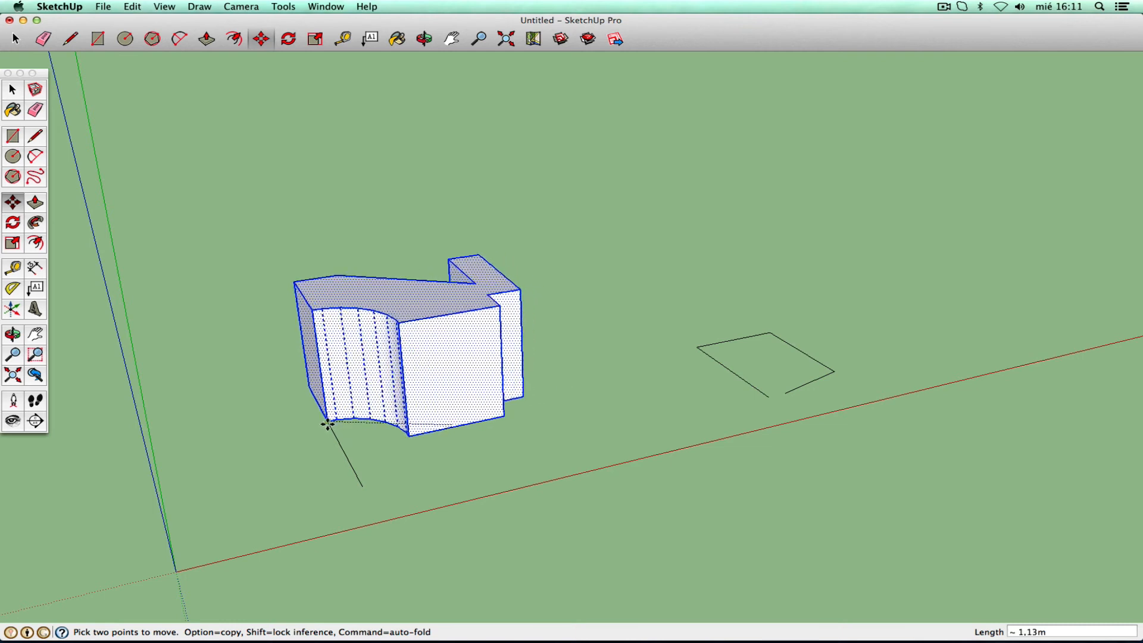
left_click(771, 332)
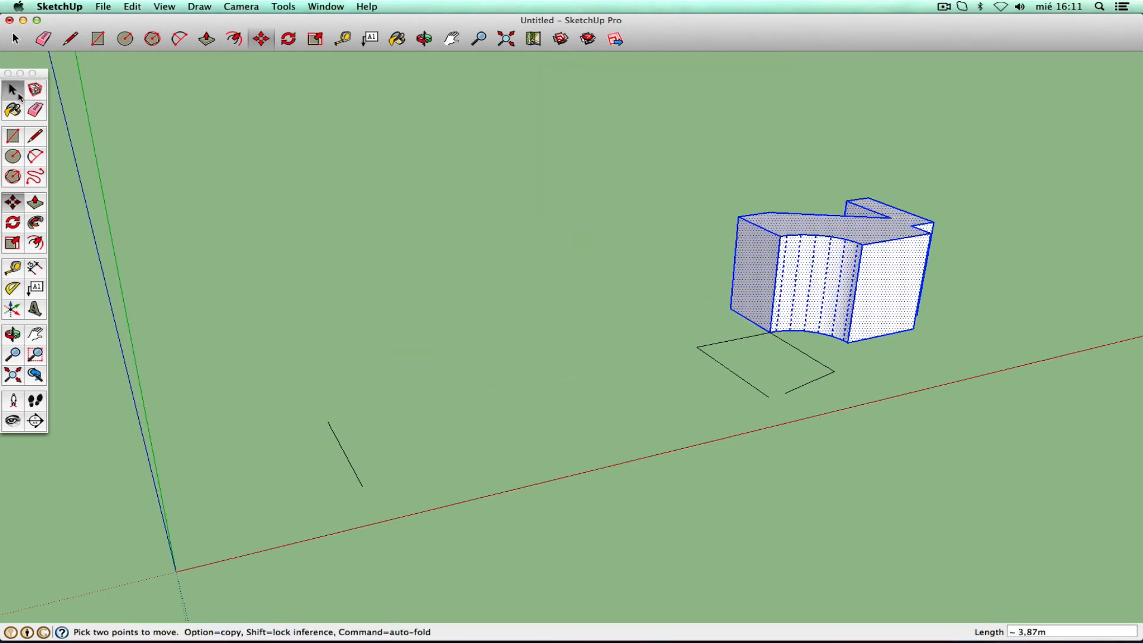
left_click(19, 94)
left_click(560, 357)
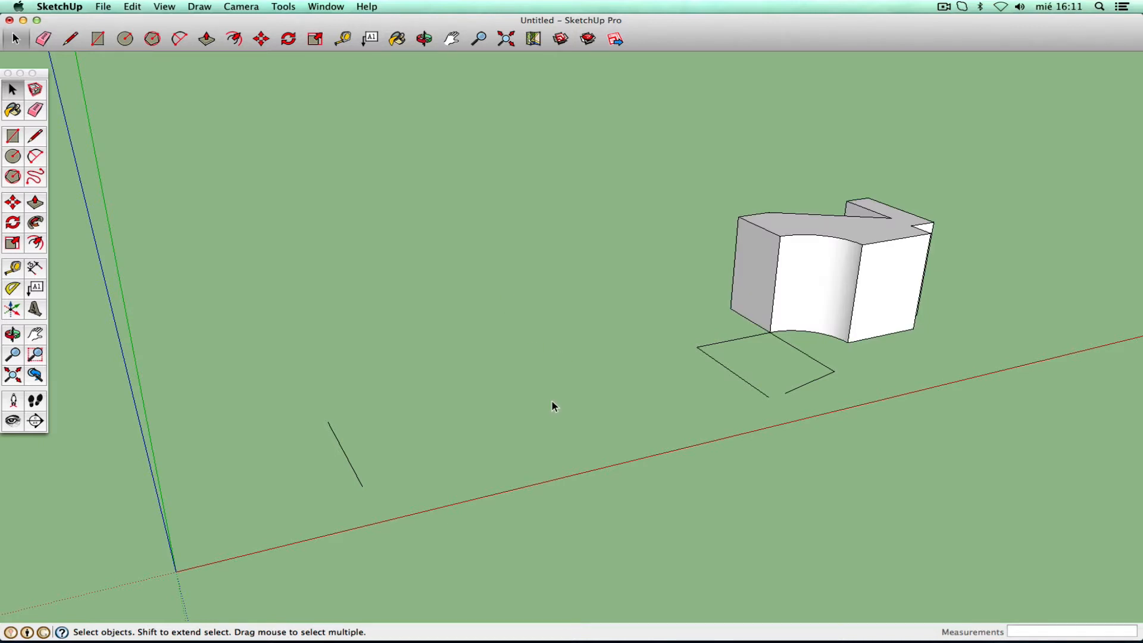
- Triple-click the solid twice to check its connected geometry, then deselect it
triple_click(815, 314)
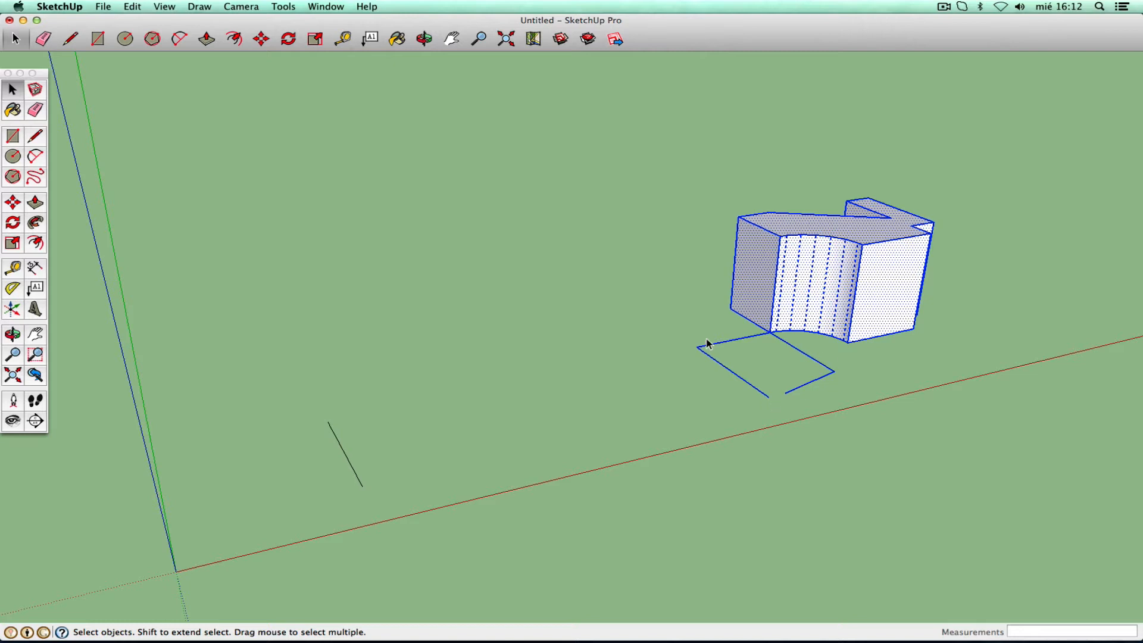
left_click(711, 309)
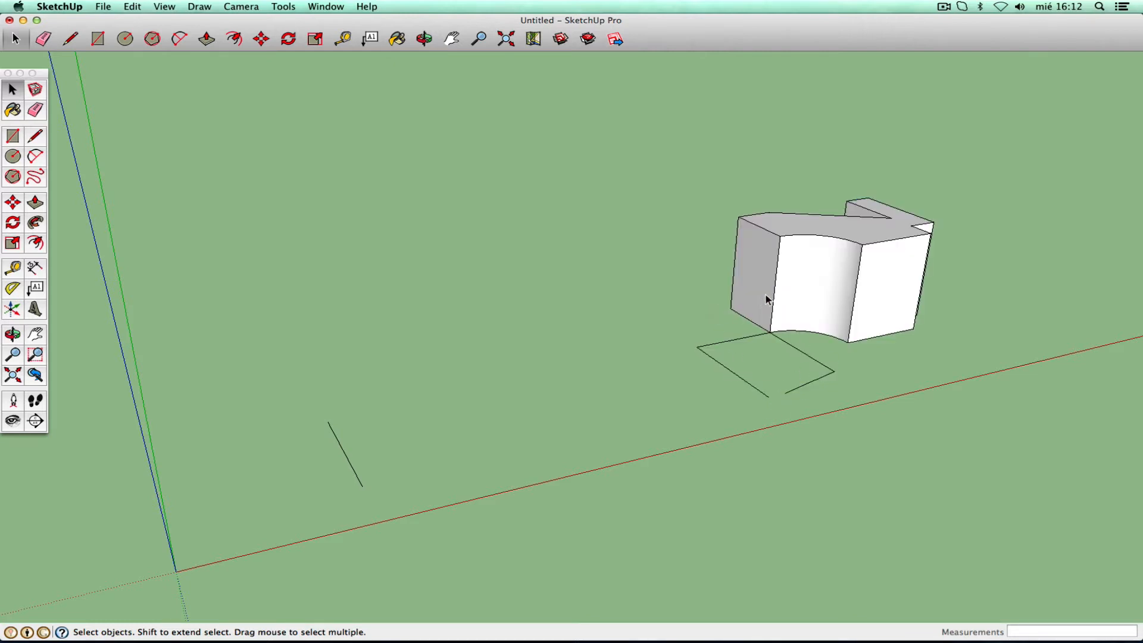
triple_click(768, 298)
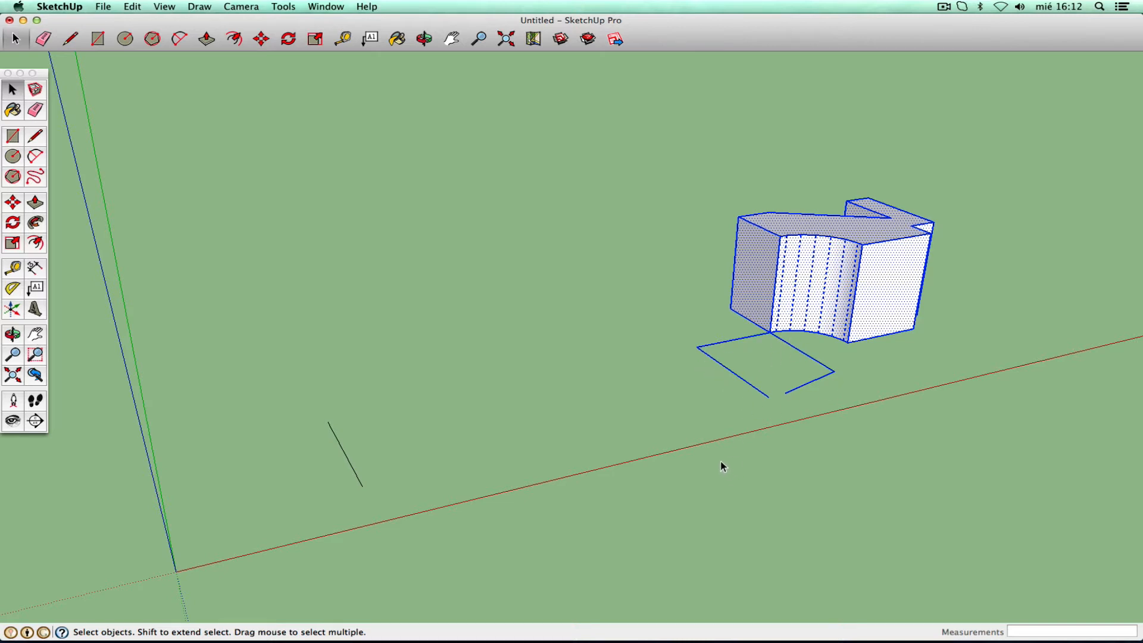
left_click(236, 182)
- Erase the ground rectangle's outline edges and centre the solid in the view
left_click(35, 110)
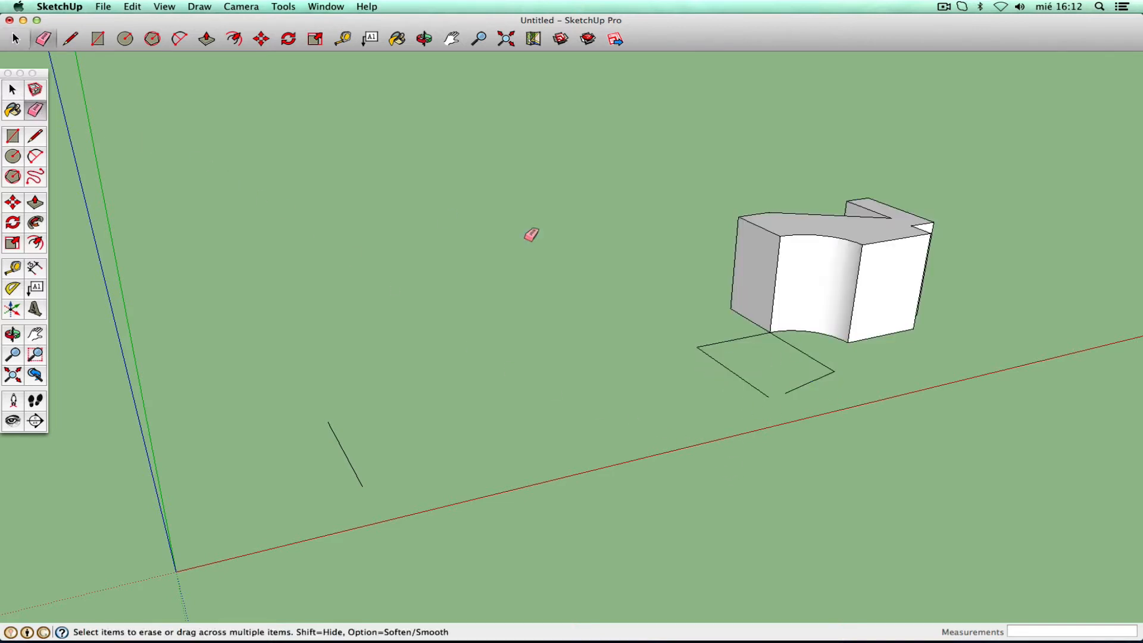
mouse_move(731, 333)
left_mouse_down()
mouse_move(735, 383)
mouse_move(821, 357)
mouse_move(780, 467)
left_mouse_up()
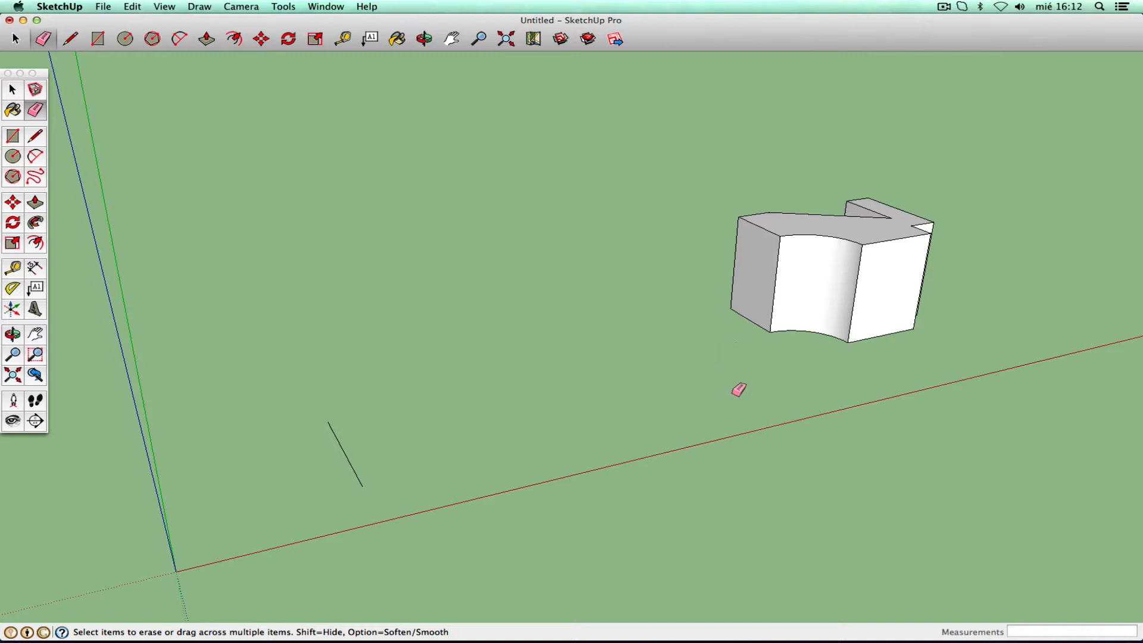
left_click(35, 334)
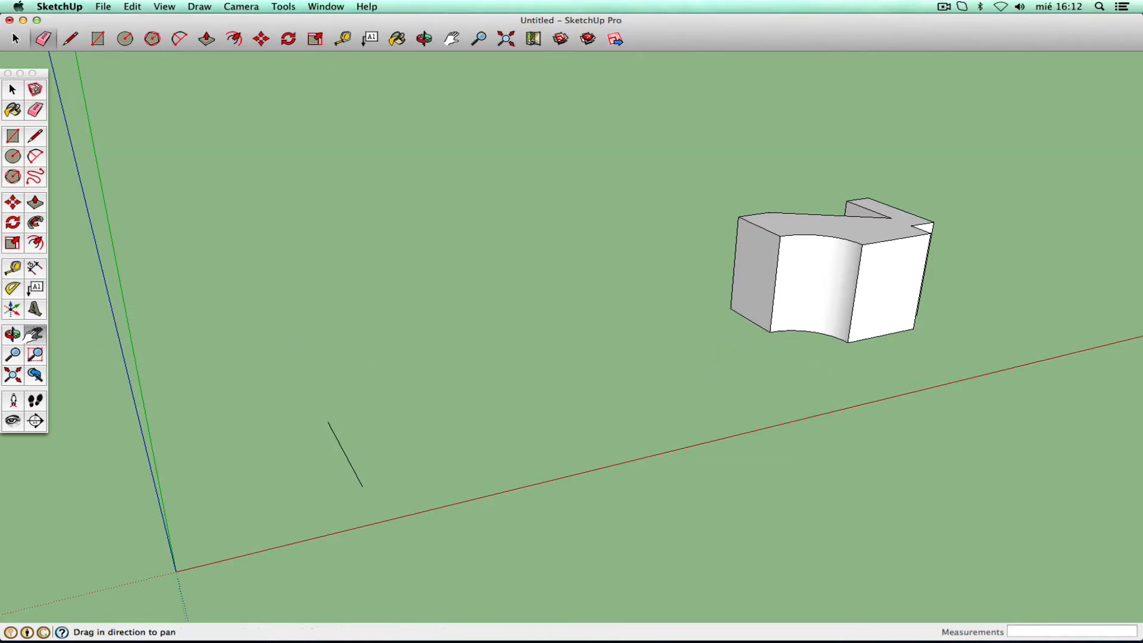
left_click_drag(703, 265, 365, 328)
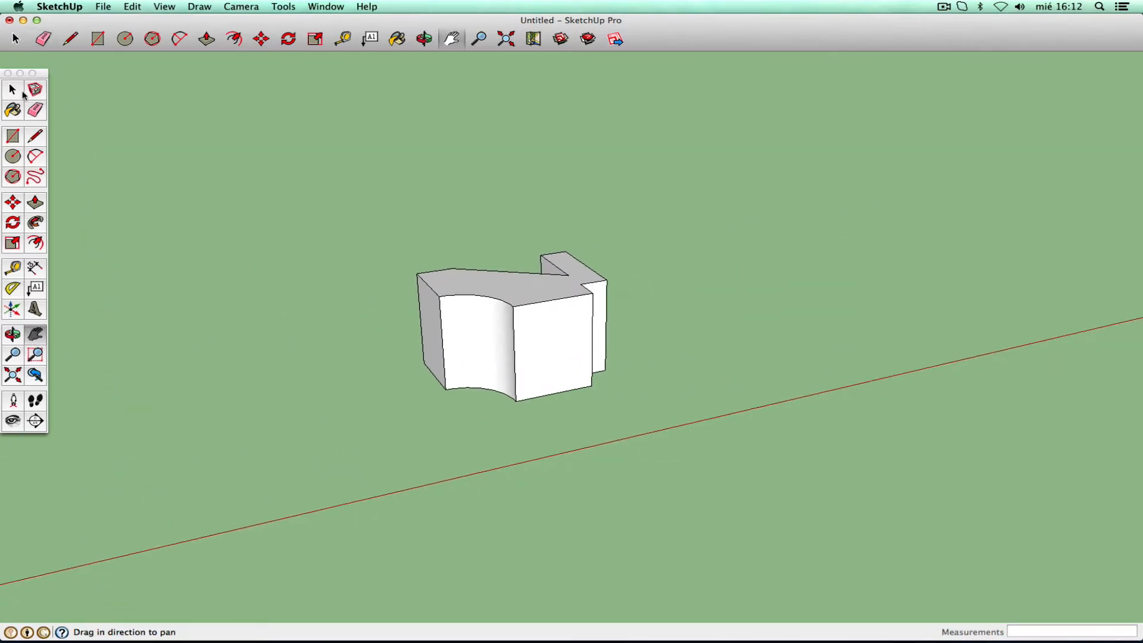
- Select the entire extruded solid and make it a group with Edit > Make Group
left_click(20, 92)
triple_click(508, 291)
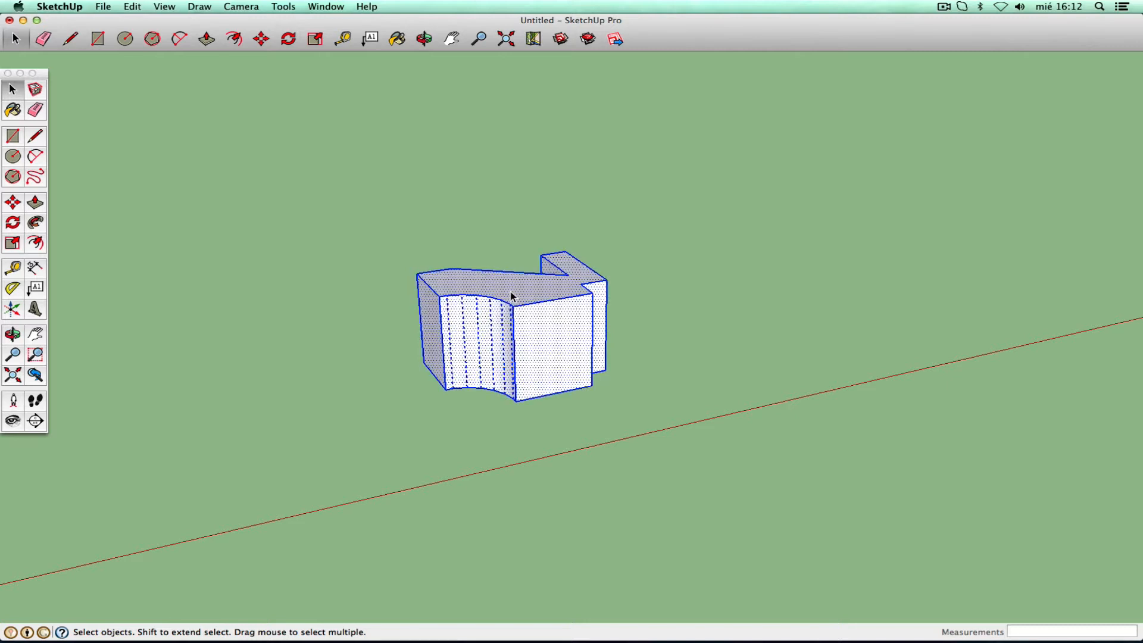
left_click(132, 6)
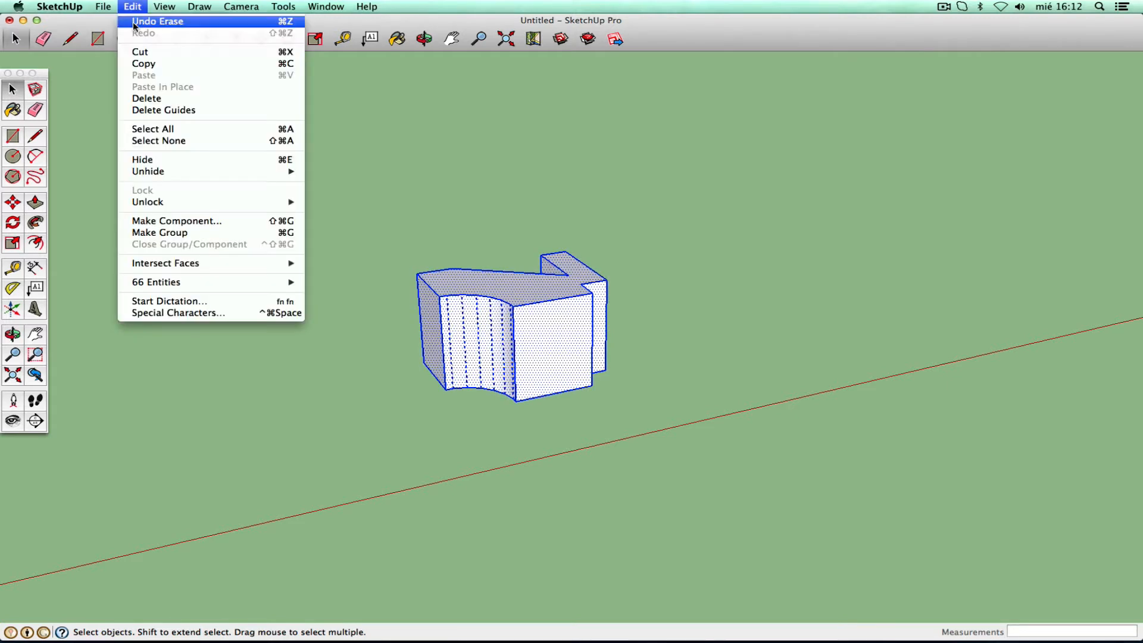
left_click(190, 232)
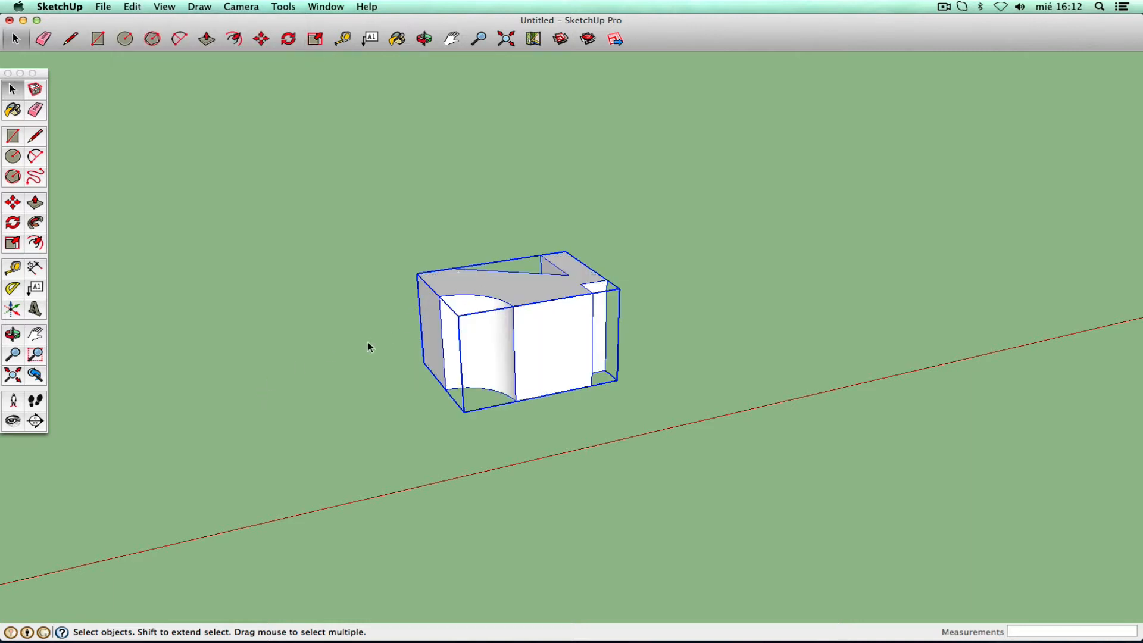
- Open the new group for editing and select its top and front faces
left_click(368, 347)
left_click(513, 342)
double_click(541, 333)
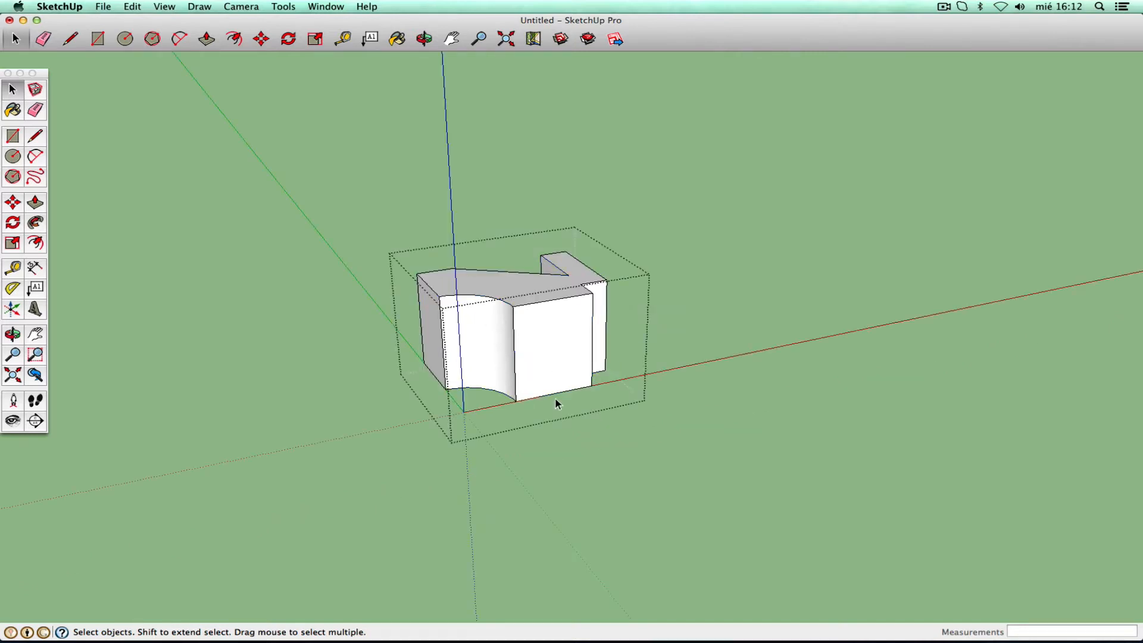
left_click(513, 289)
left_click(530, 325)
- Select the group's top face, then close the group and select it whole
left_click(536, 280)
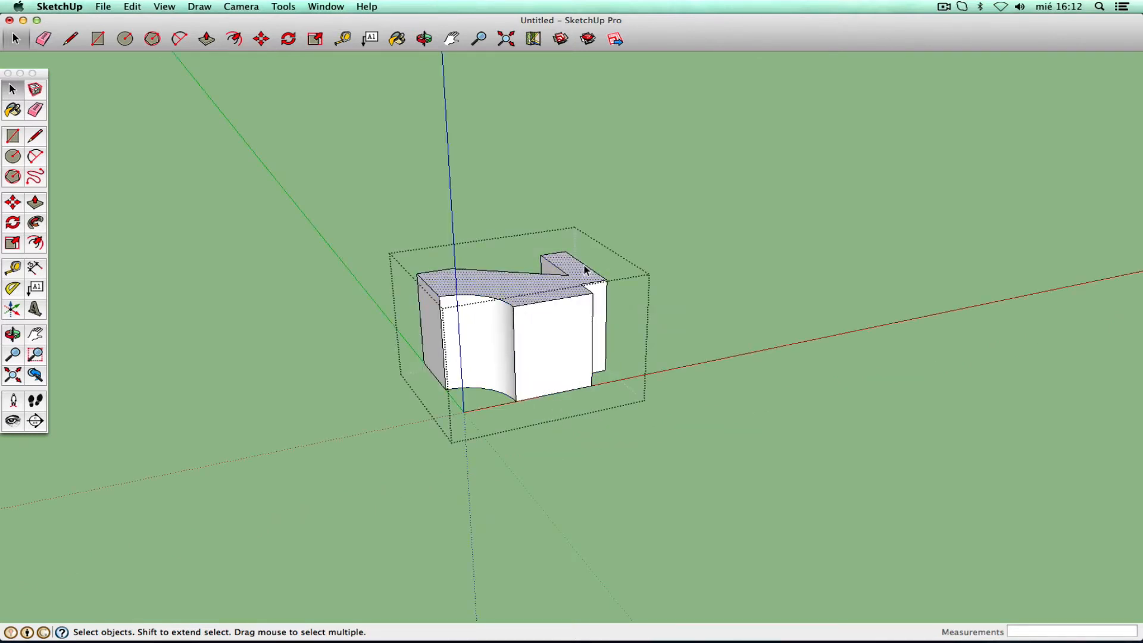
double_click(552, 296)
left_click(701, 289)
left_click(567, 310)
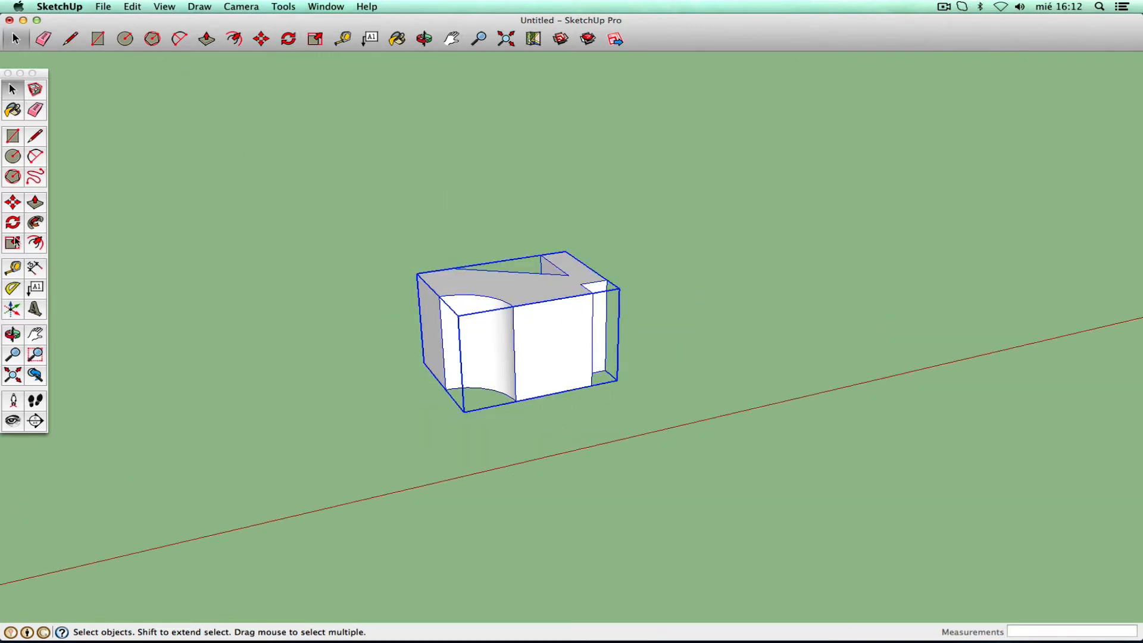
- Move the grouped solid about 4,83 m left to the short line on the ground
left_click(34, 340)
left_click_drag(311, 375, 655, 288)
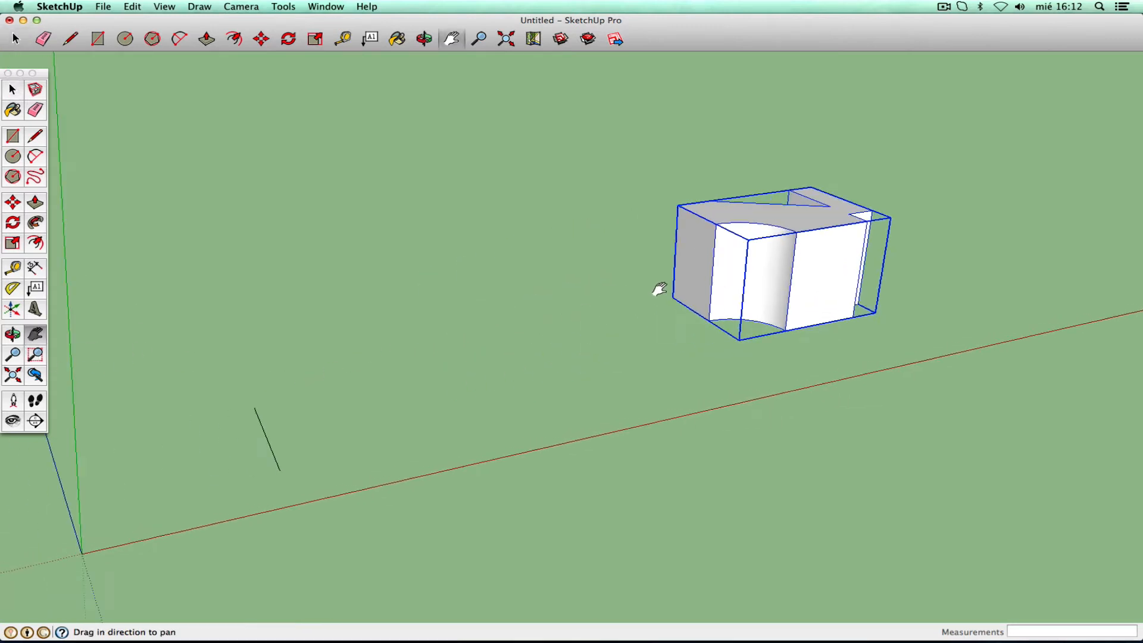
left_click(13, 203)
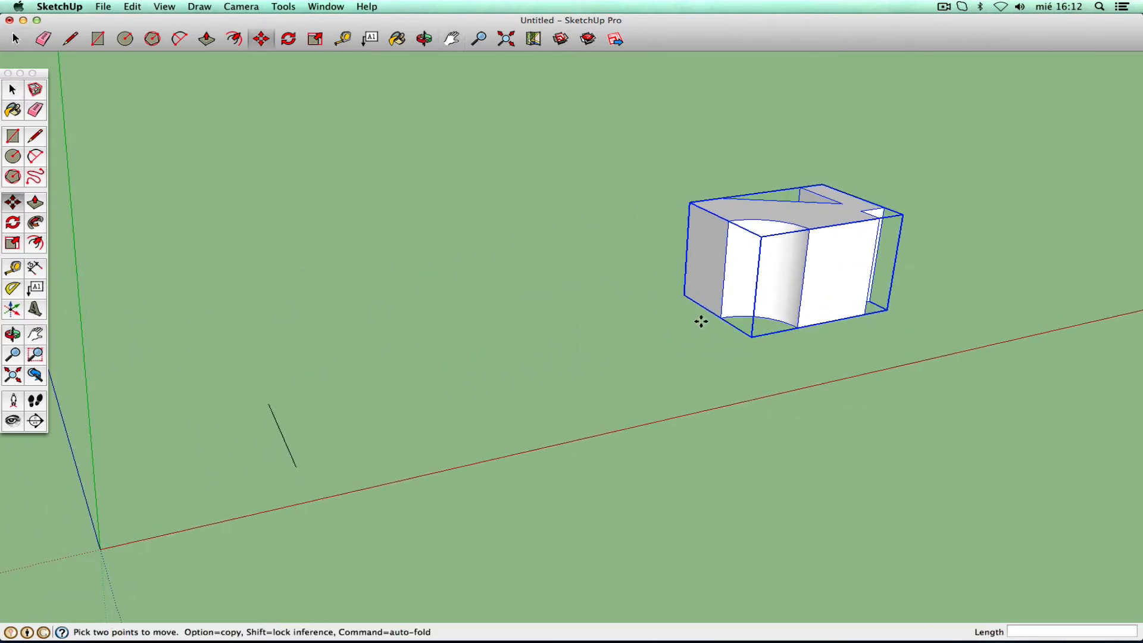
left_click(721, 315)
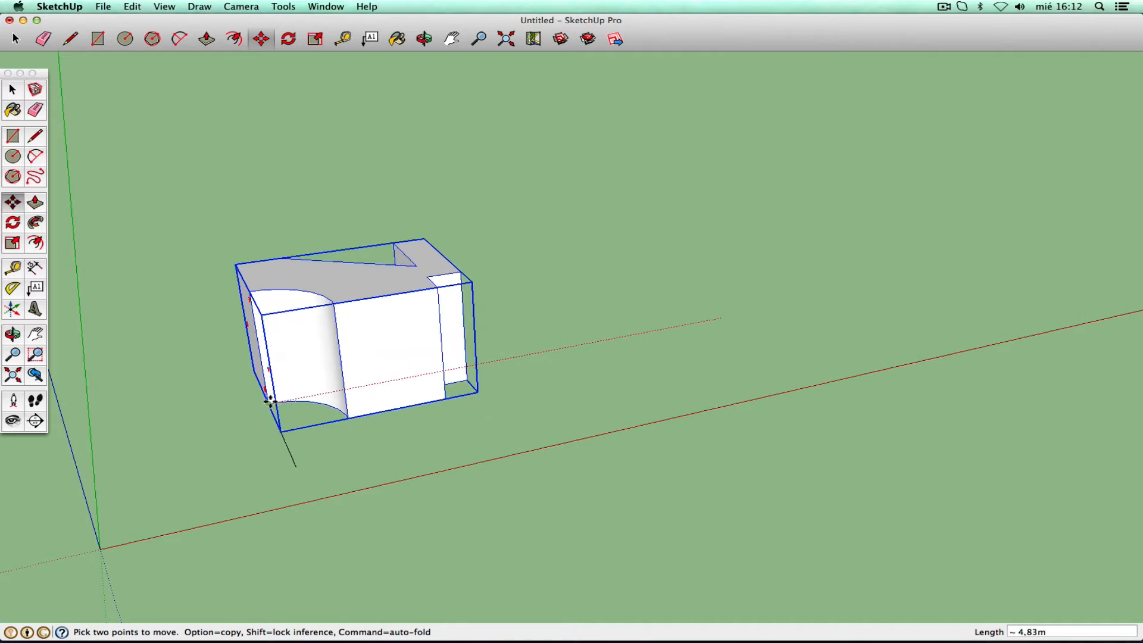
left_click(271, 400)
left_click(12, 89)
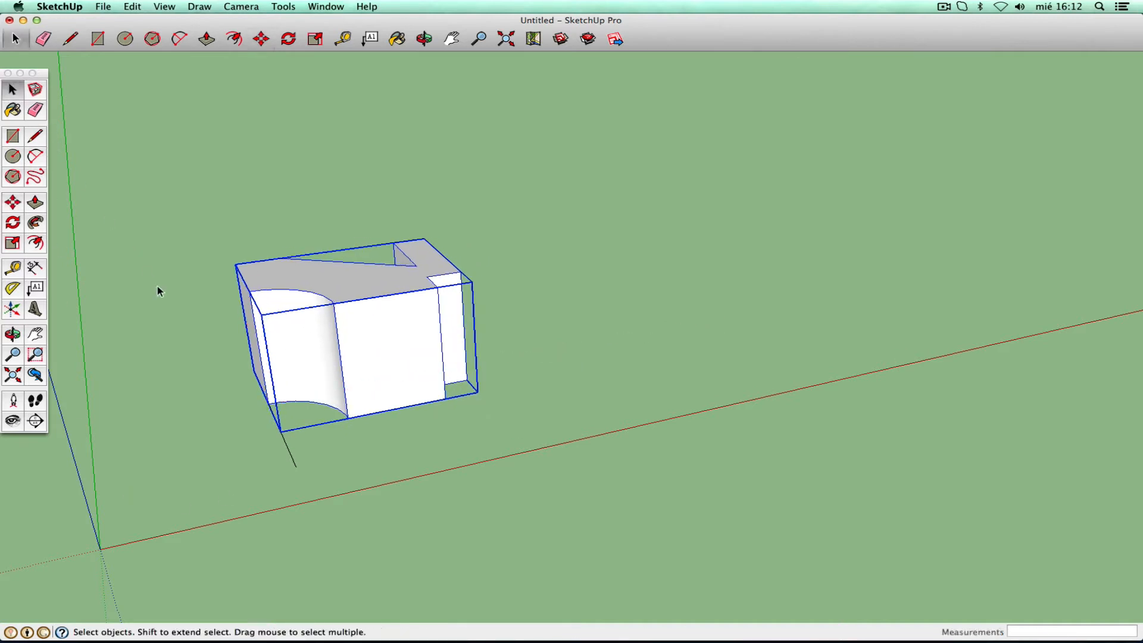
left_click(185, 323)
- Move the group another 1,20 m right and down, just beside the loose edge
left_click(321, 351)
left_click(250, 473)
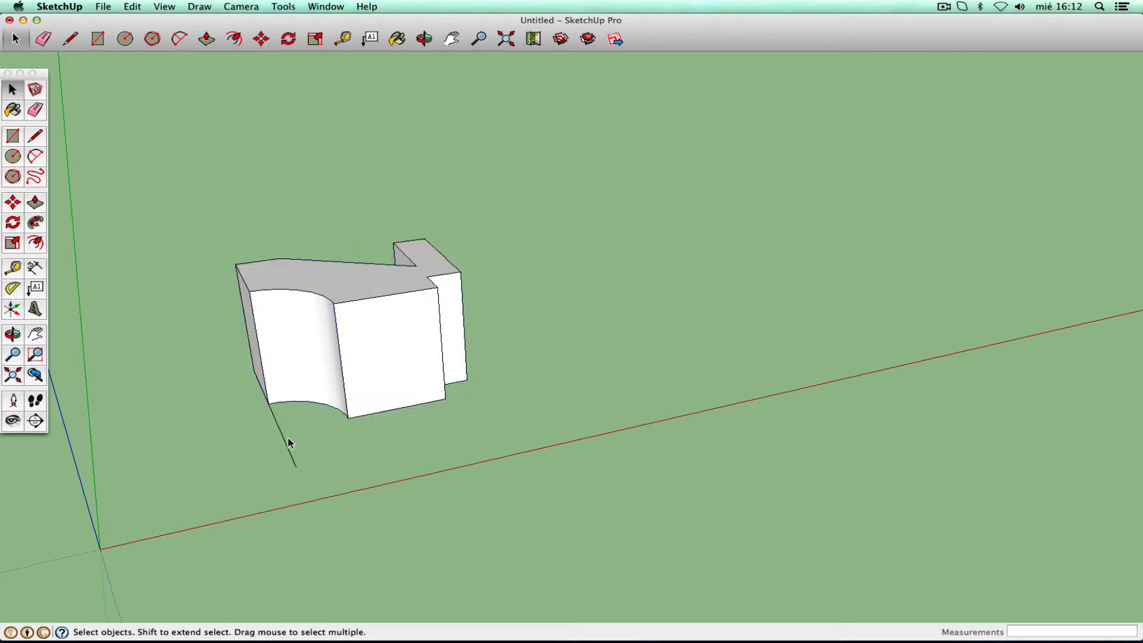
left_click(276, 396)
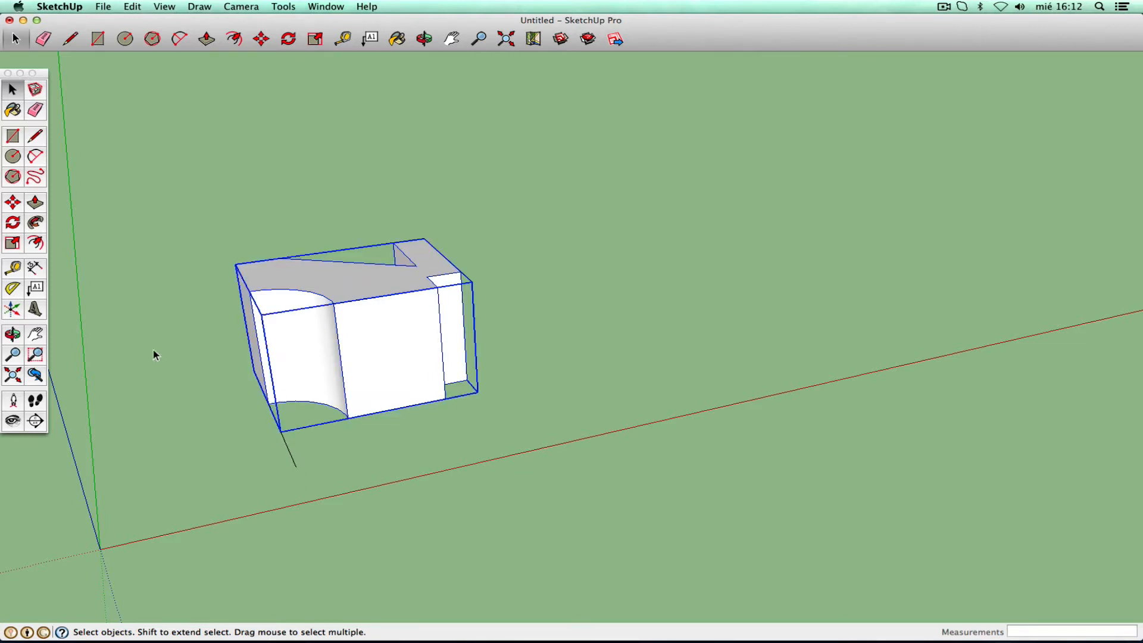
left_click(13, 202)
left_click(214, 413)
left_click(344, 384)
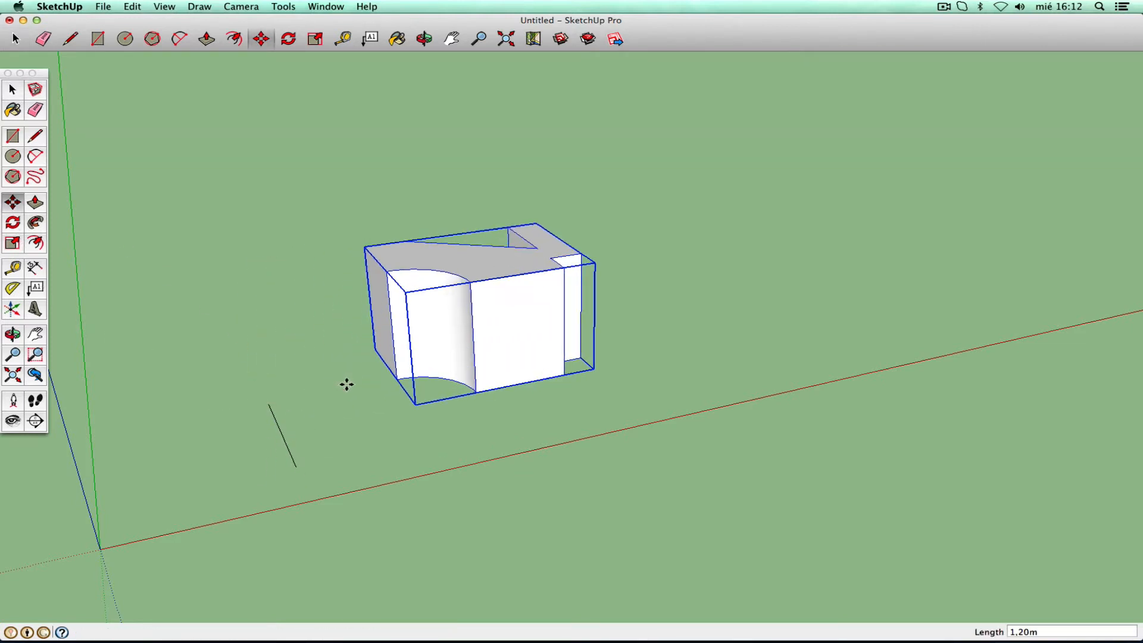
left_click(12, 89)
left_click(266, 273)
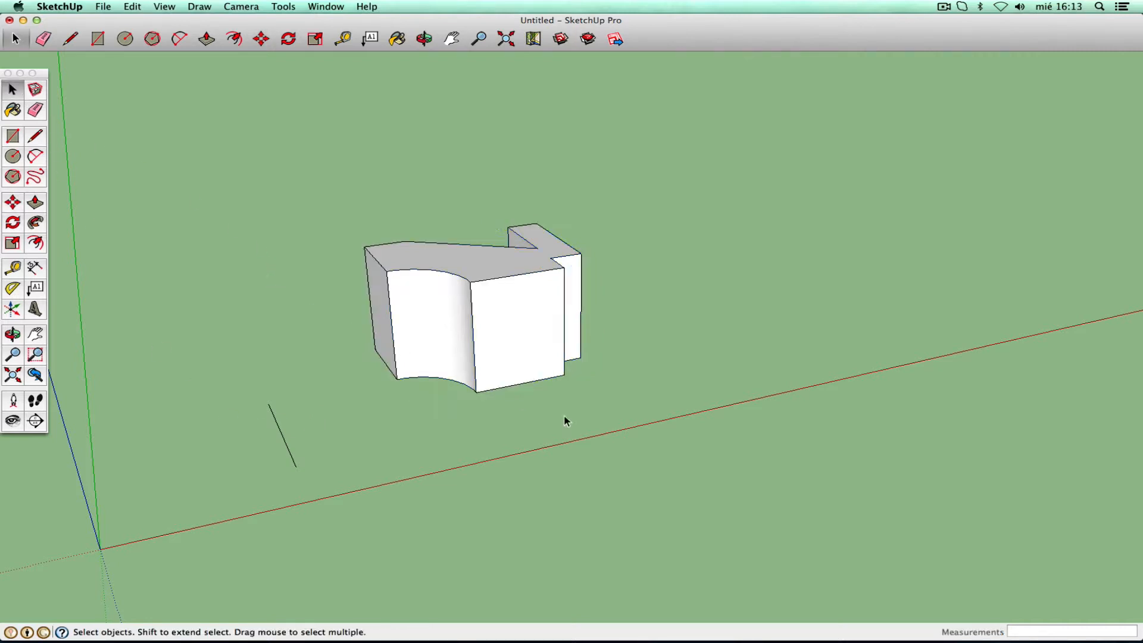
- Orbit around the grouped solid and delete the stray line beside it
left_click(12, 334)
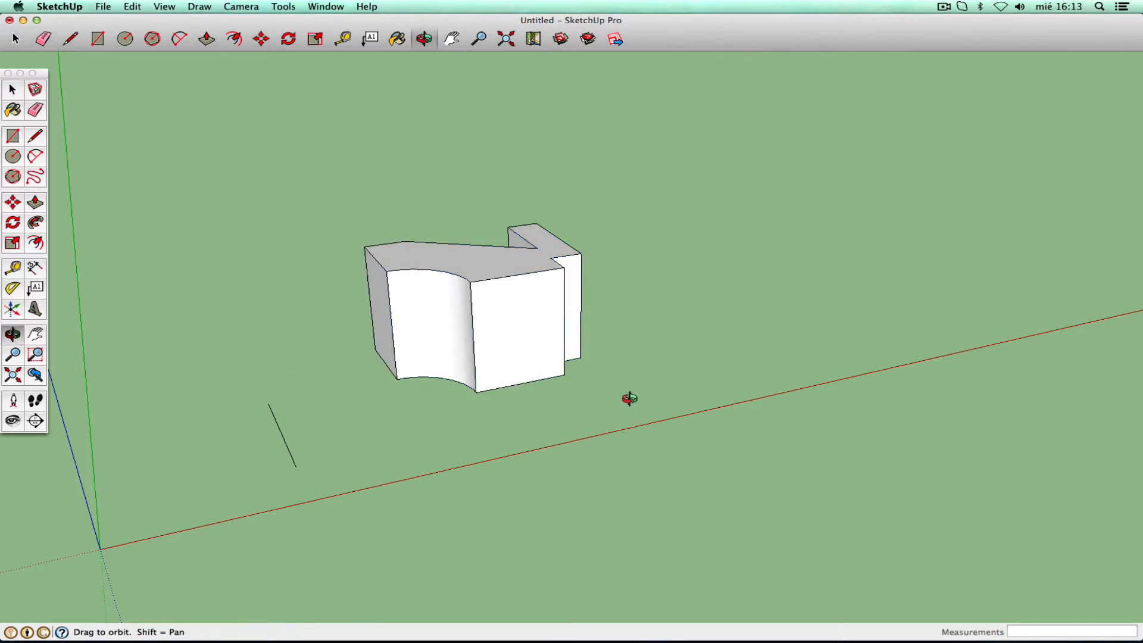
left_click_drag(627, 395, 456, 390)
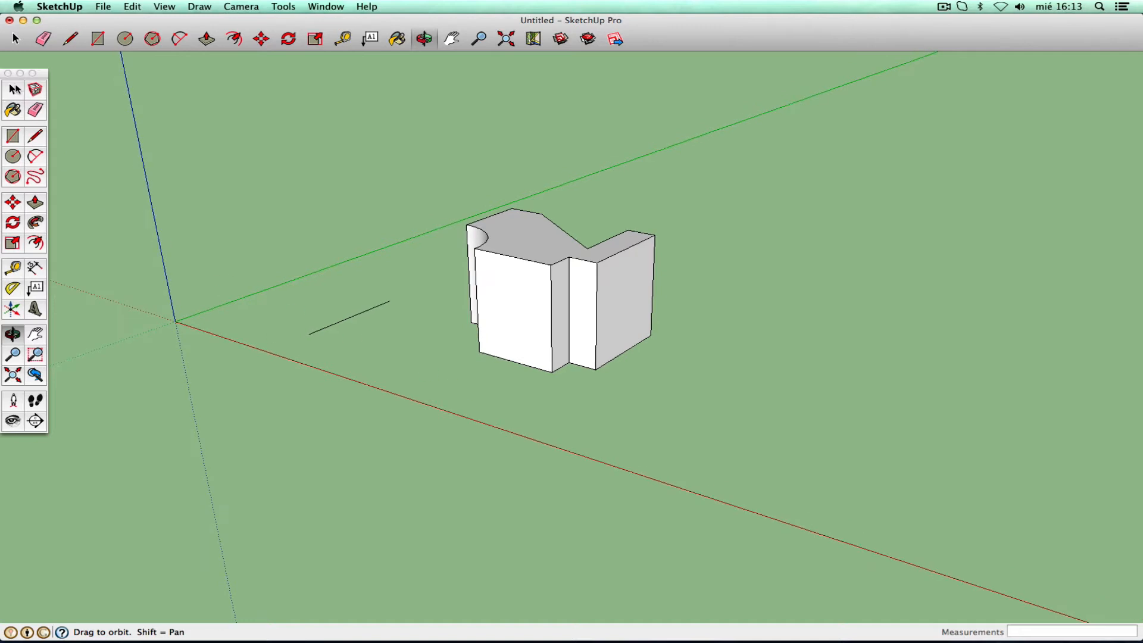
left_click(14, 90)
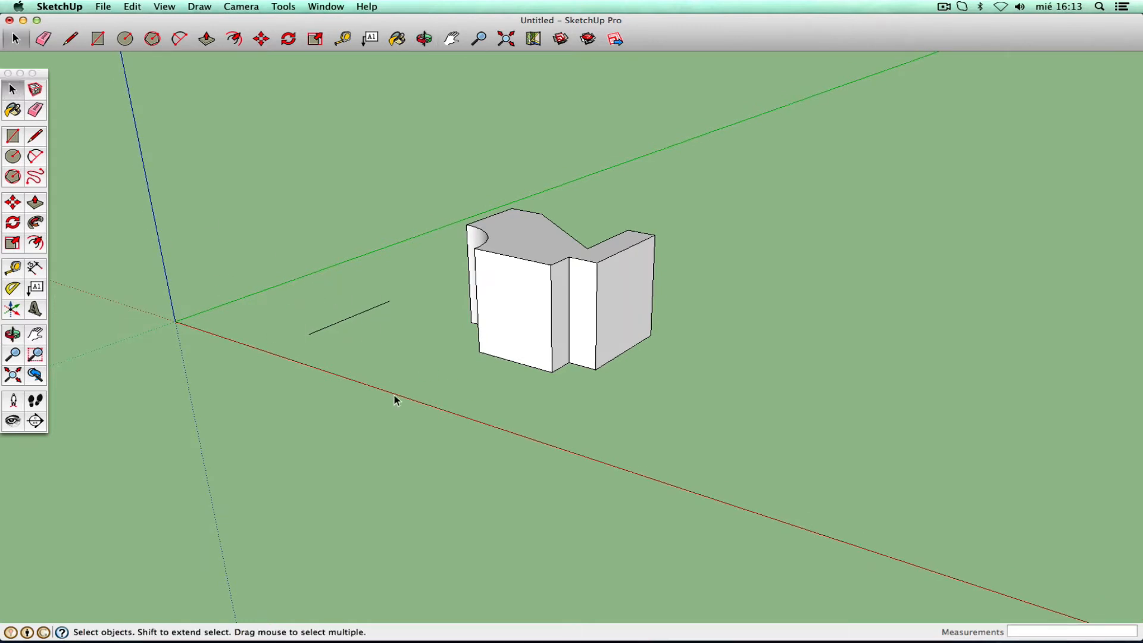
key("Delete")
- Enter the solid's group, then exit it and reselect the whole group
left_click(509, 322)
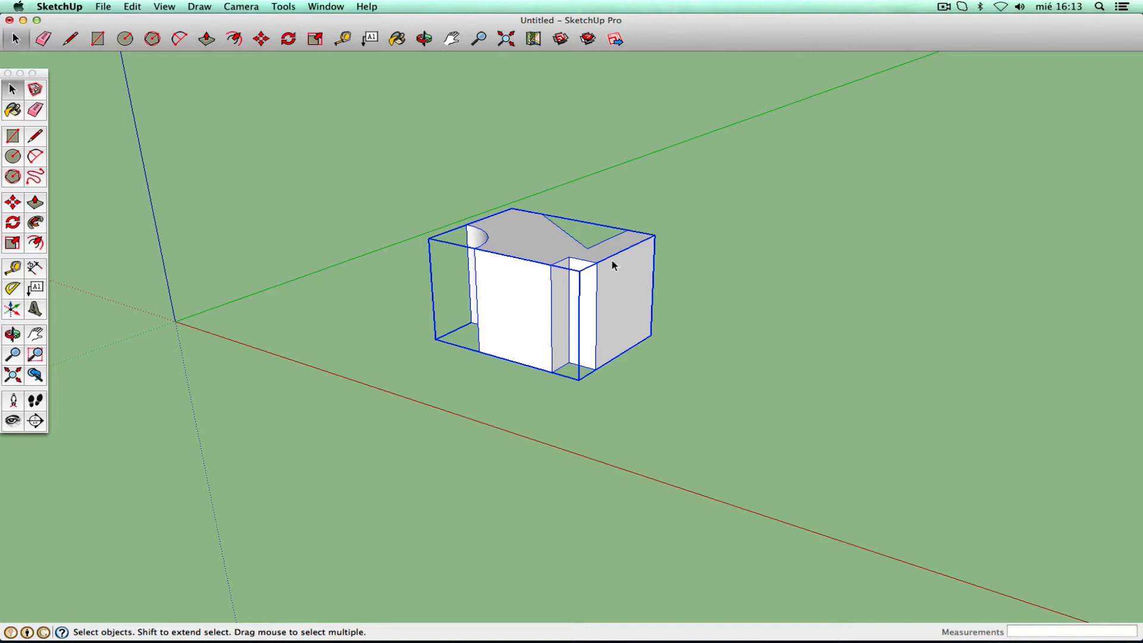
double_click(530, 251)
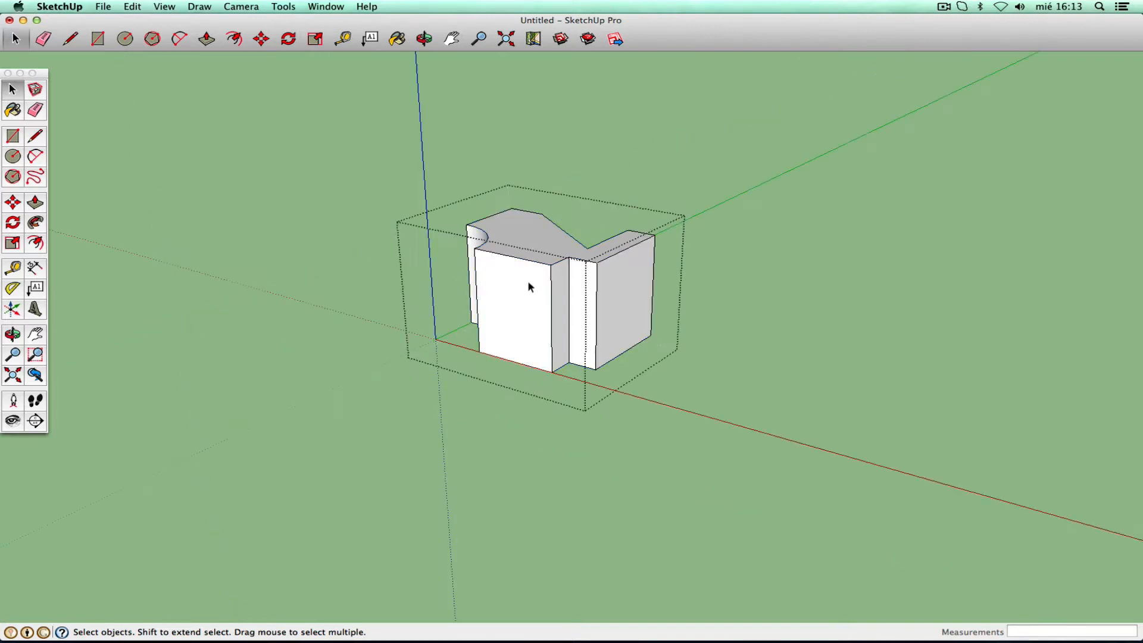
left_click(618, 216)
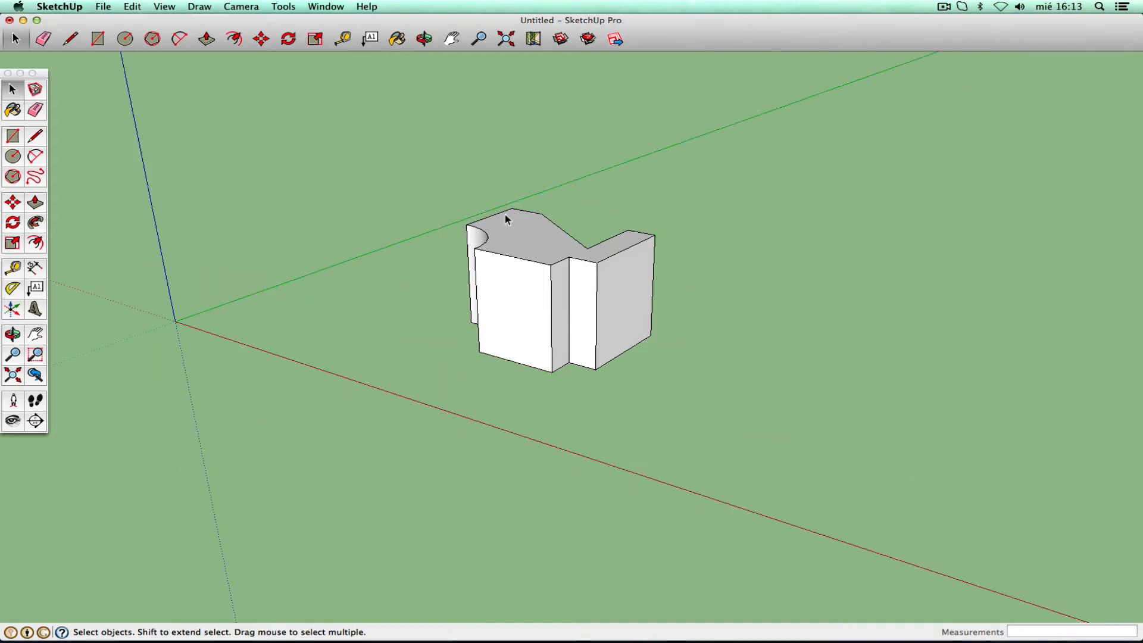
left_click(546, 256)
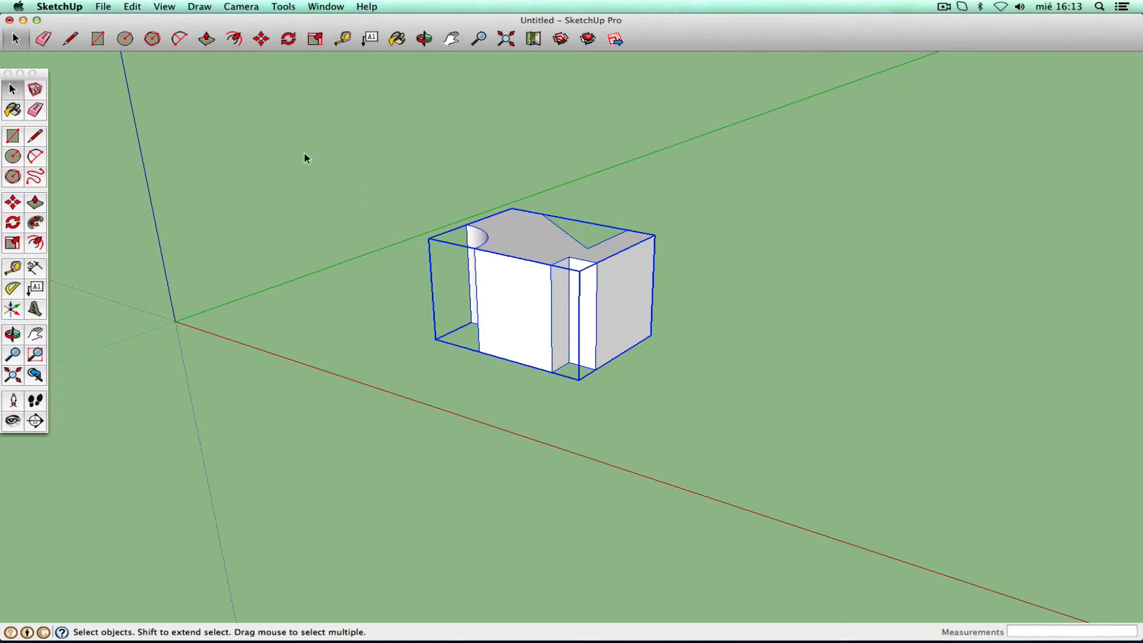
- Enter the group via Edit > Solid Group > Edit Group, then close it and reselect it
left_click(133, 7)
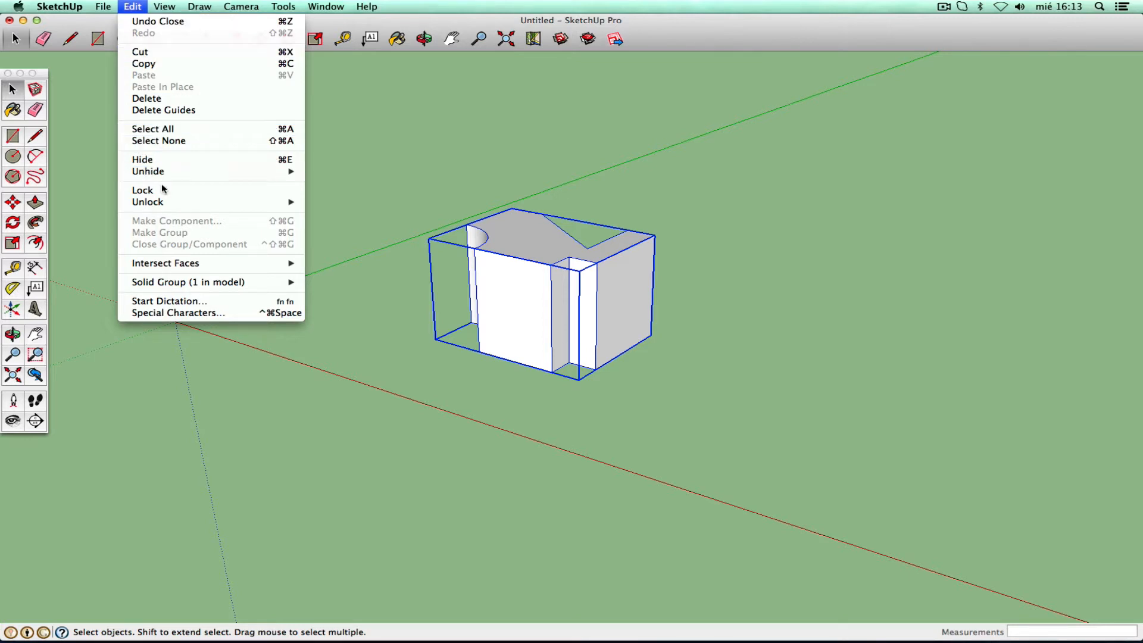
mouse_move(167, 173)
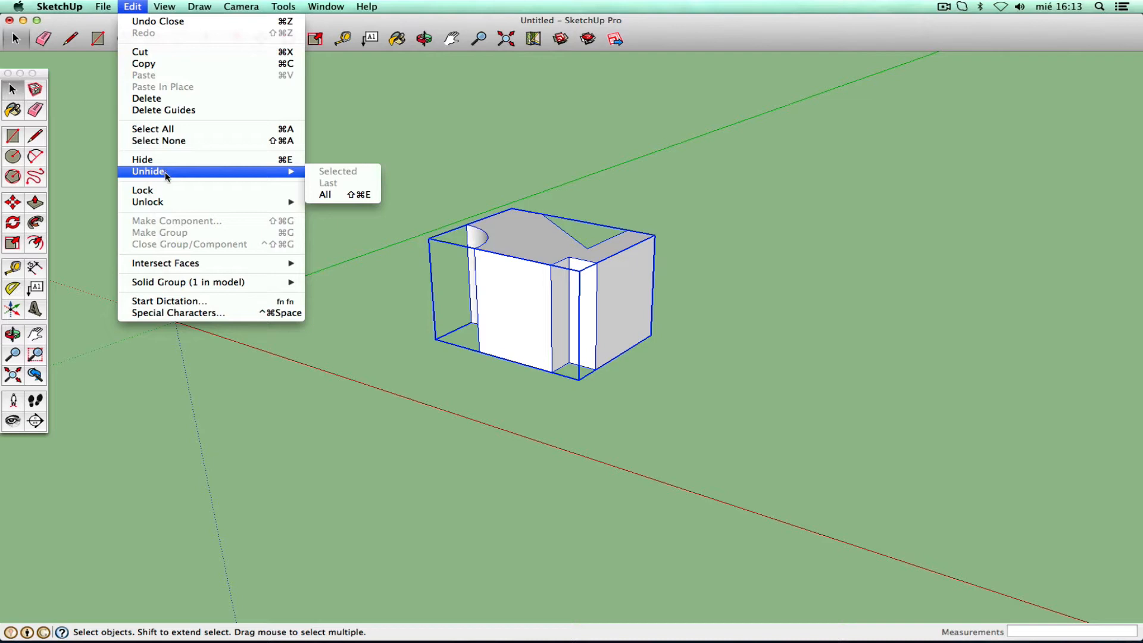
mouse_move(189, 284)
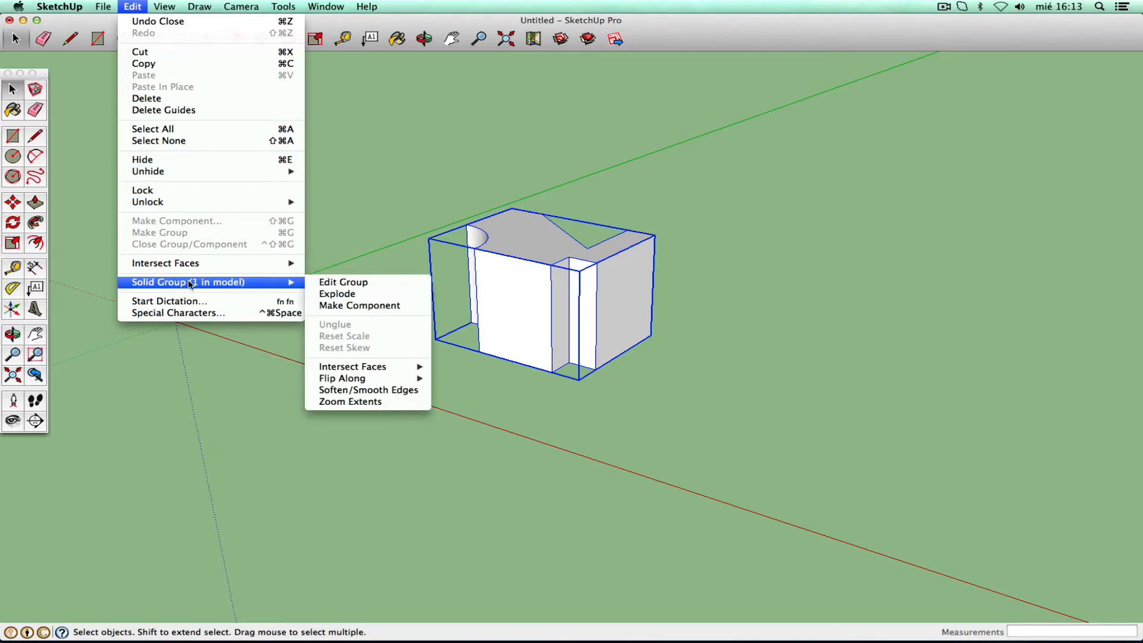
left_click(363, 284)
left_click(351, 248)
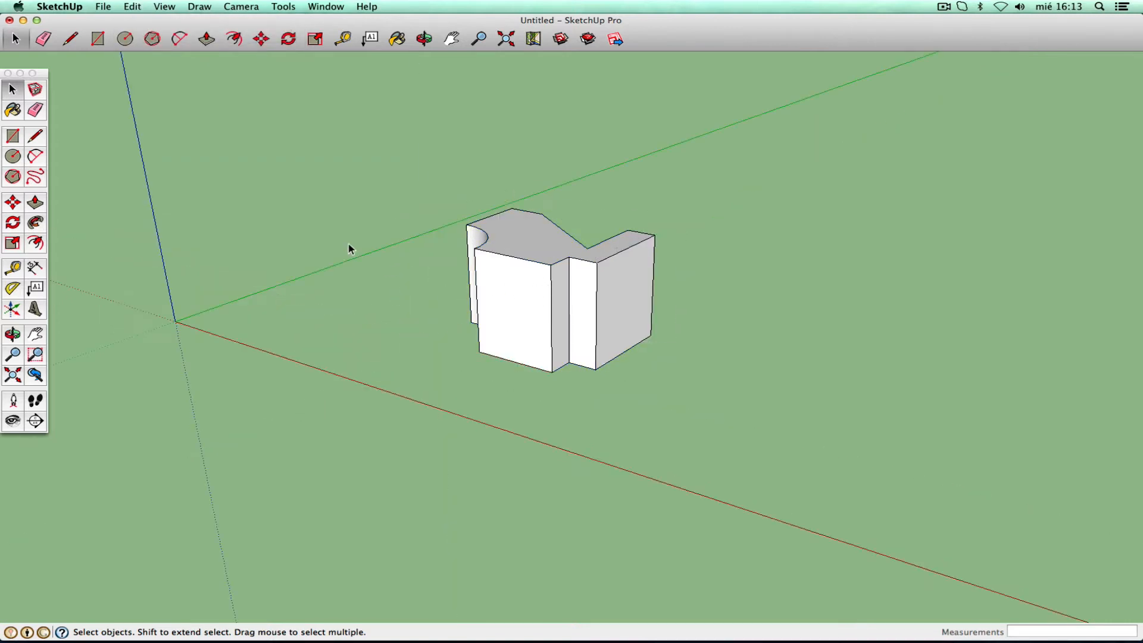
left_click(487, 257)
- Explode the group with Edit > Solid Group > Explode, then select the shape's front face
left_click(132, 7)
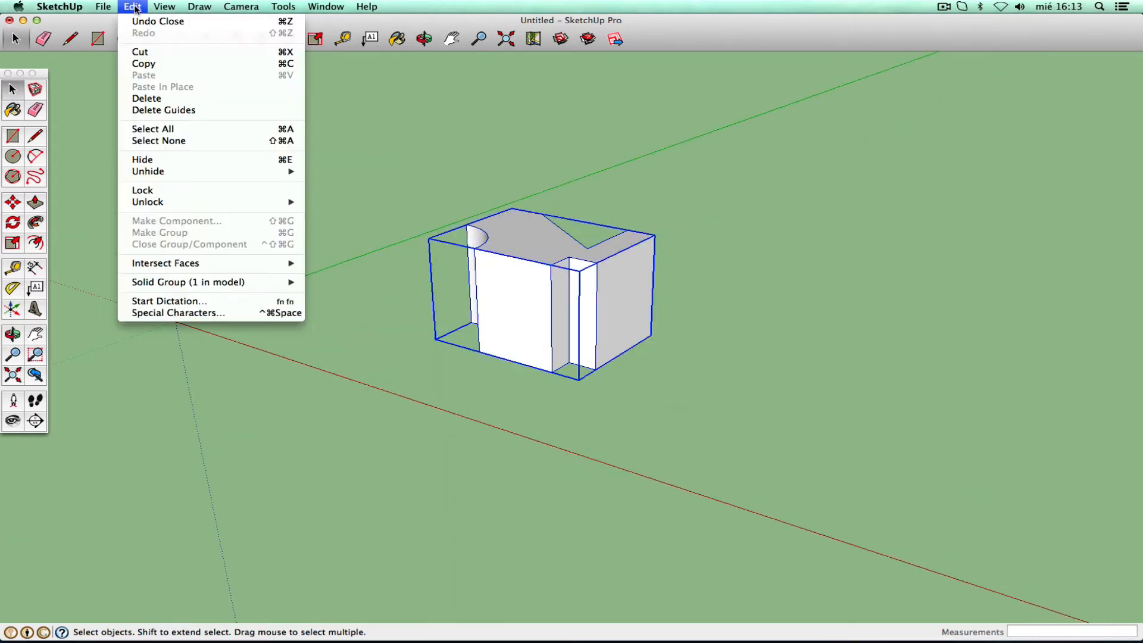
mouse_move(232, 286)
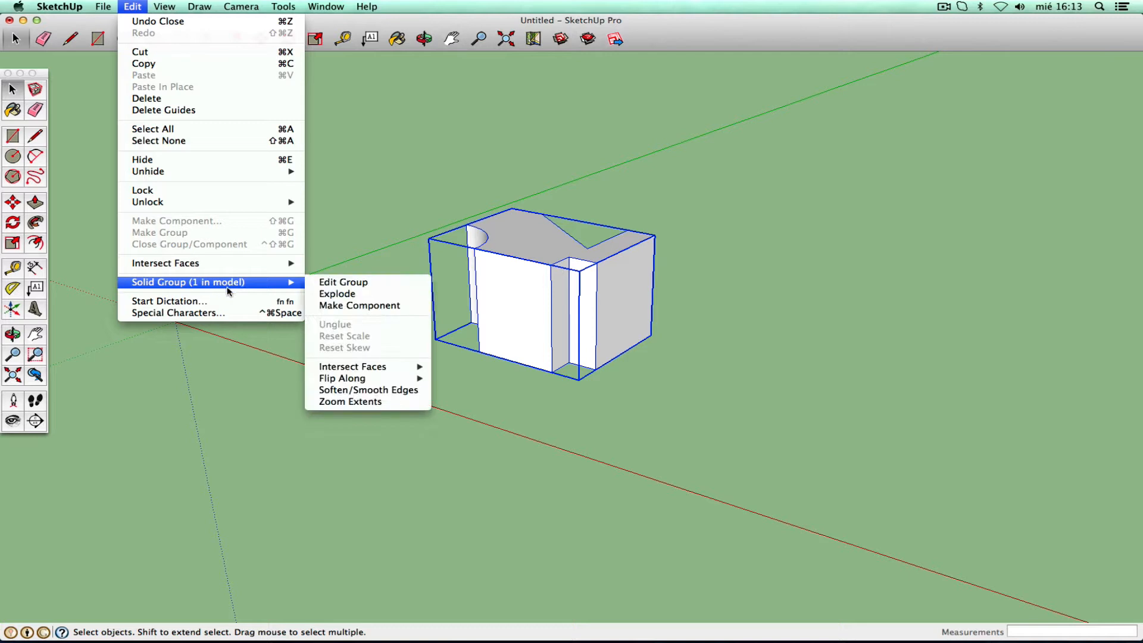
left_click(359, 295)
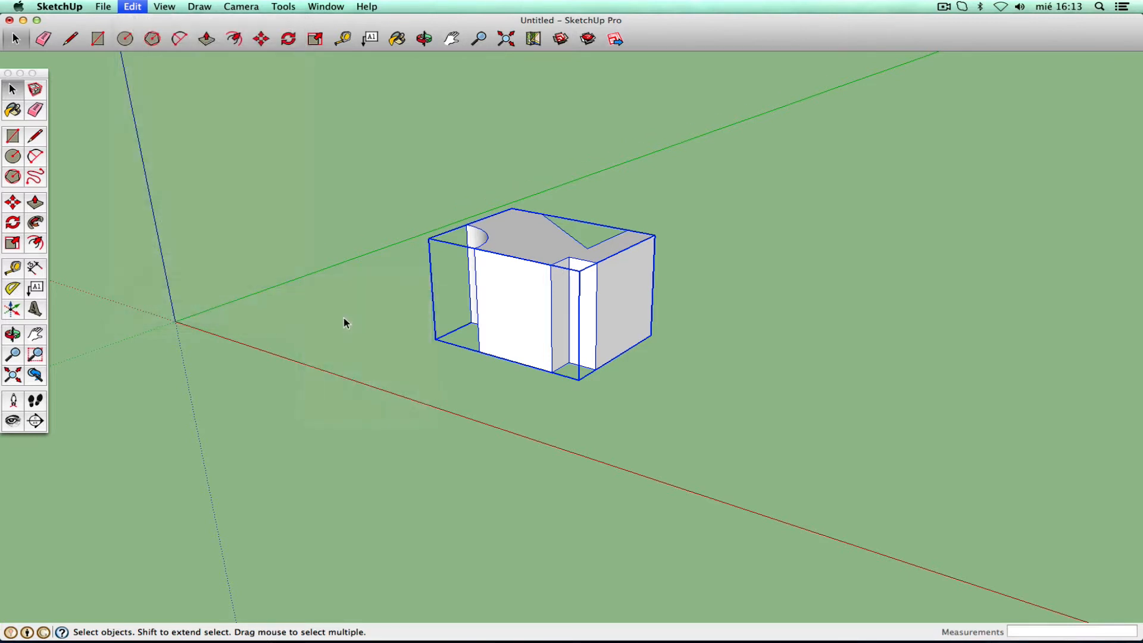
left_click(351, 300)
left_click(532, 323)
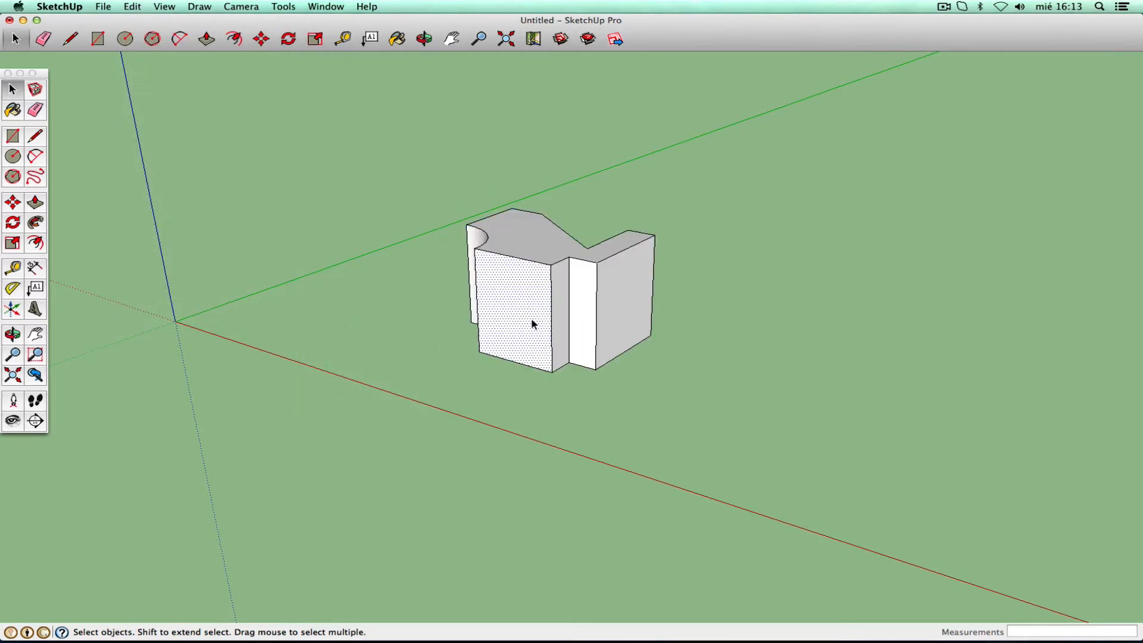
- Select the top, right, narrow and curved faces one by one to confirm they're separate
left_click(544, 239)
left_click(569, 297)
left_click(610, 294)
left_click(579, 291)
left_click(559, 295)
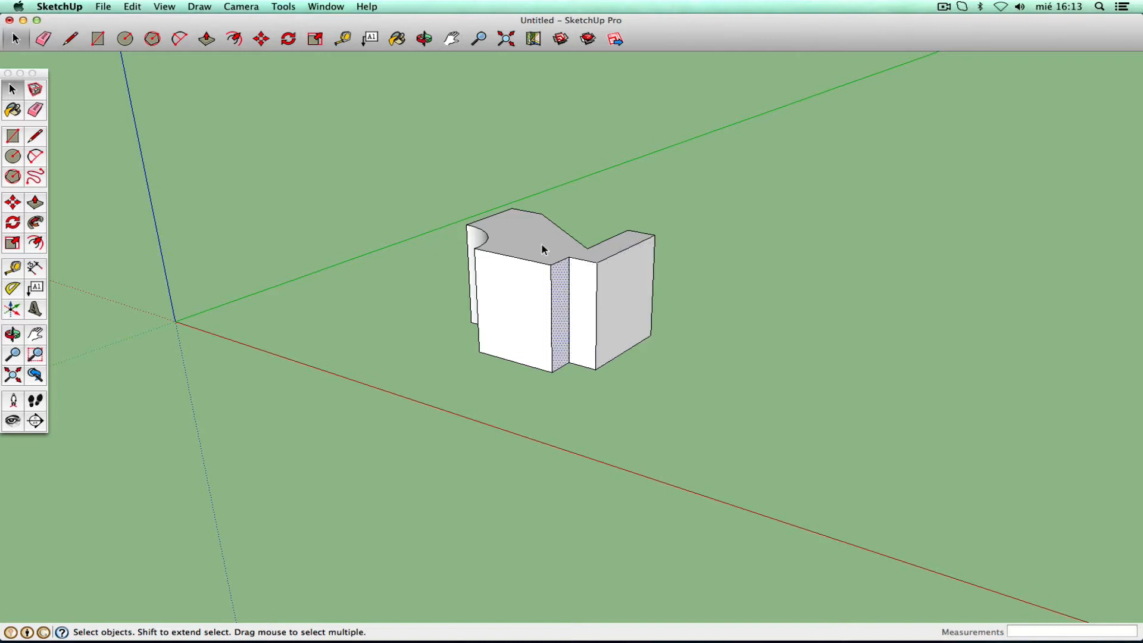
left_click(541, 248)
left_click(476, 238)
left_click(431, 329)
- Orbit around the exploded shape to inspect its other sides
left_click(12, 334)
left_click_drag(431, 322, 627, 353)
right_click(621, 340)
left_click(638, 345)
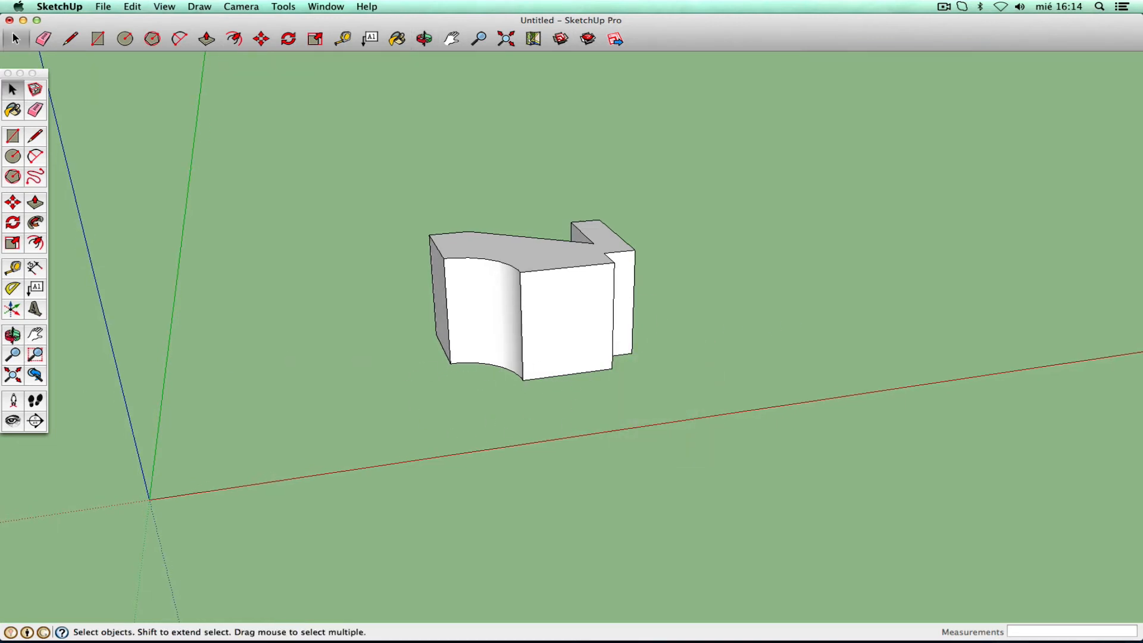
left_click(12, 333)
left_click_drag(619, 365, 378, 359)
left_click(35, 334)
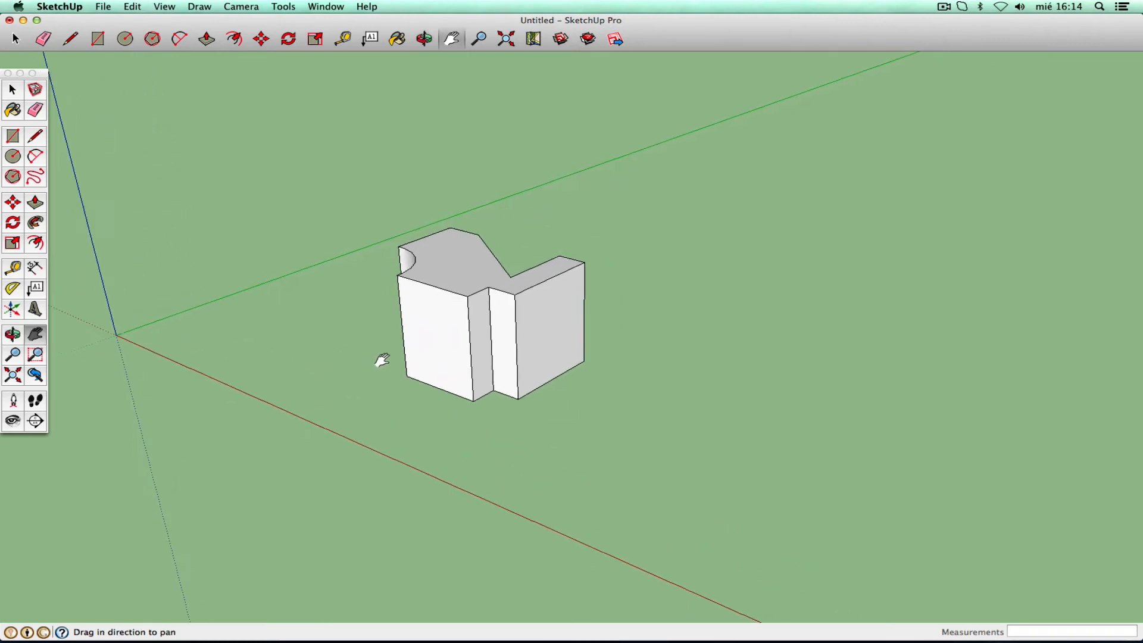
left_click(12, 334)
left_click_drag(318, 315, 355, 303)
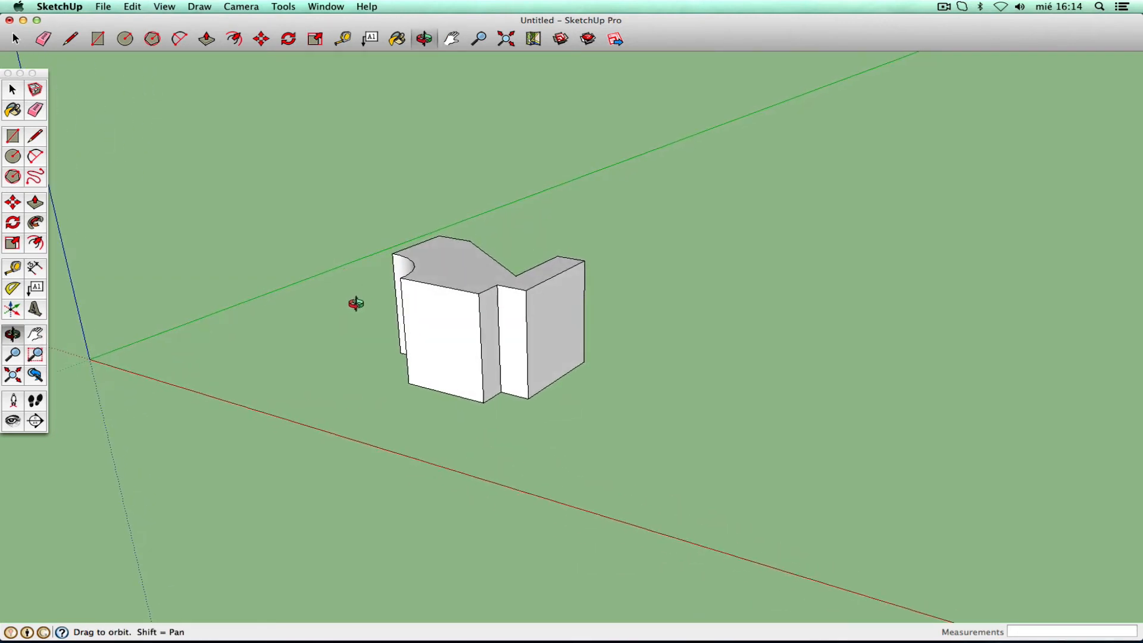
right_click(355, 304)
left_click(381, 310)
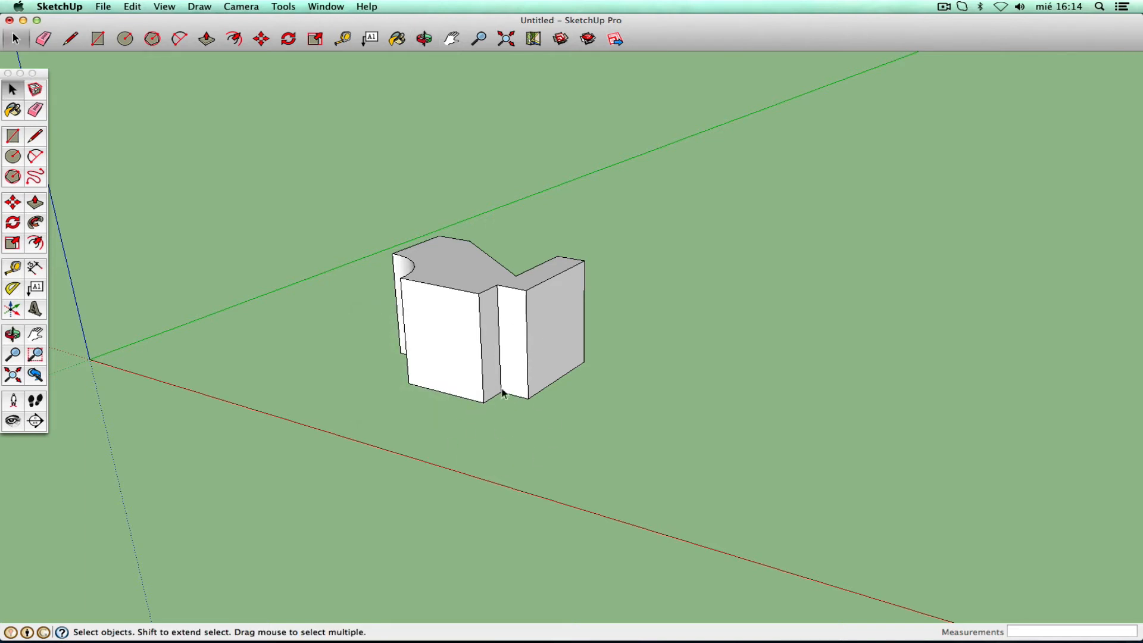
left_click(38, 205)
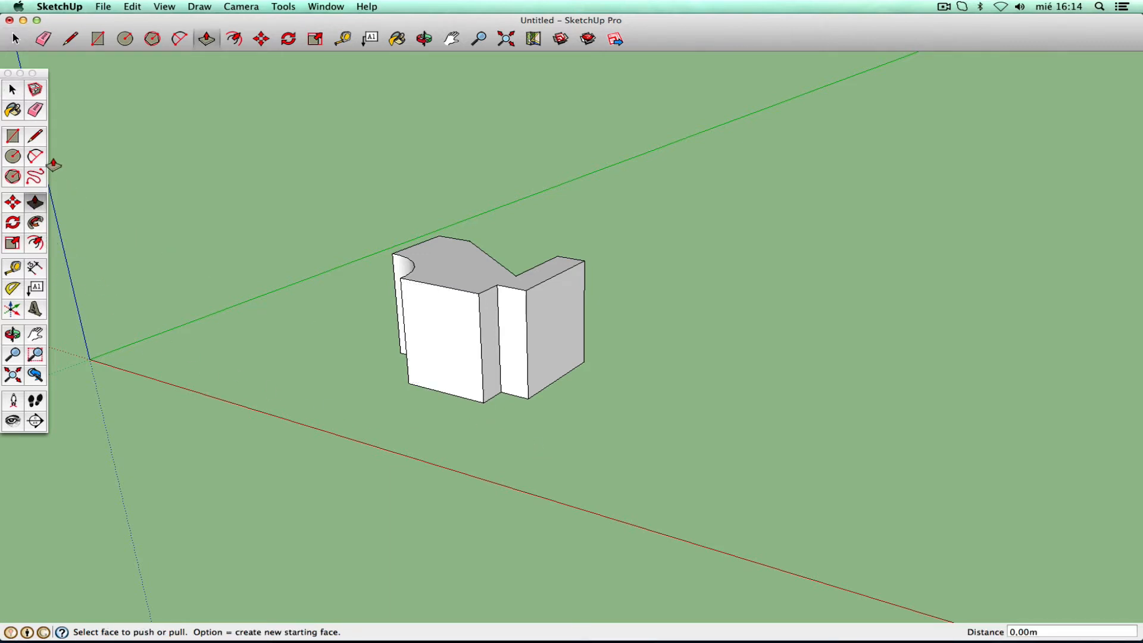
- Draw a 1,50m by 1,00m rectangle beside the shape and pull it up into a box
left_click(14, 137)
left_click(249, 400)
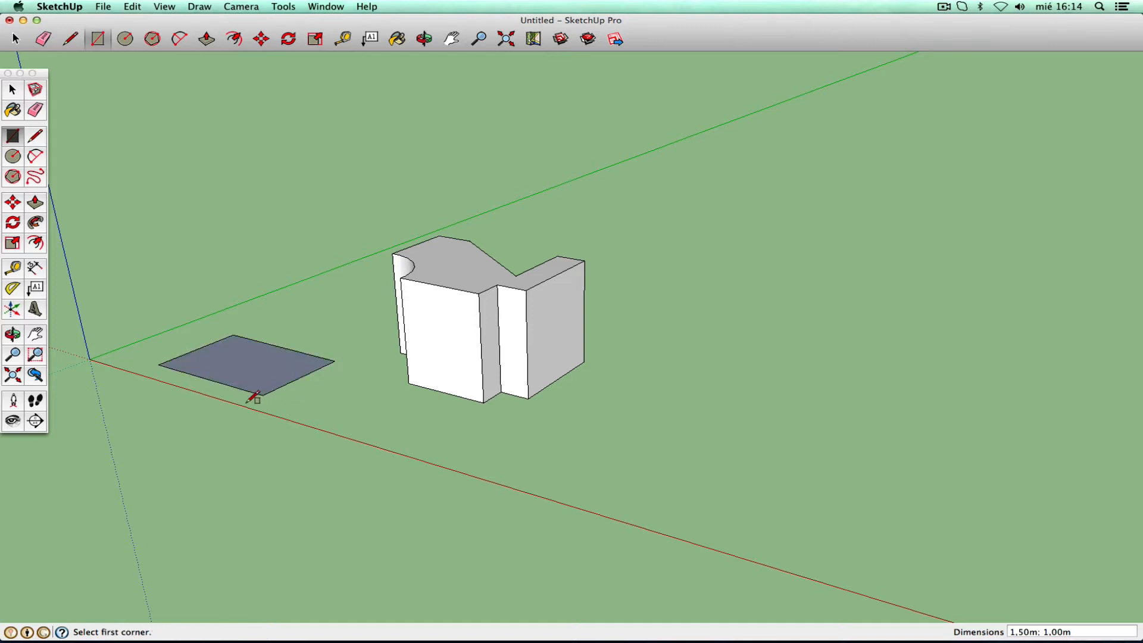
left_click(34, 204)
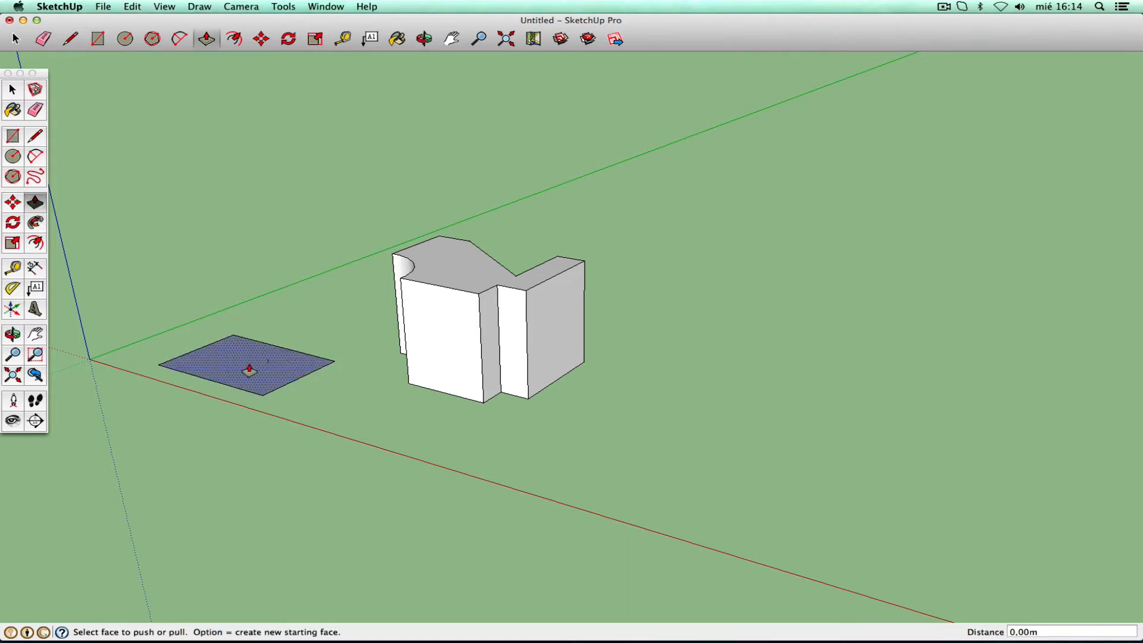
left_click_drag(248, 365, 249, 261)
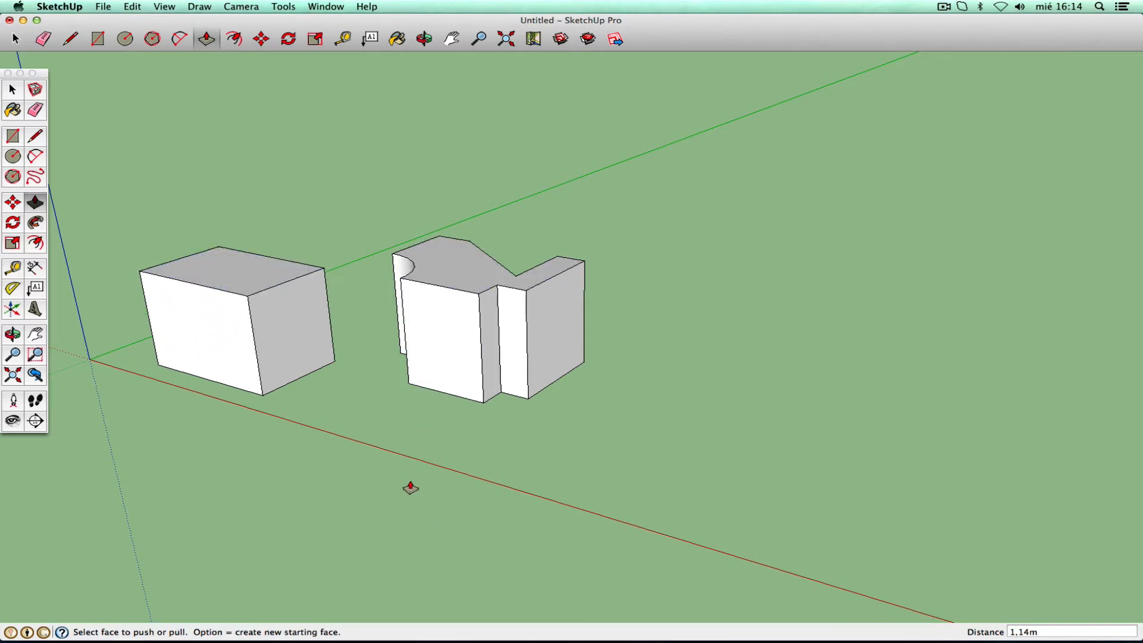
- Undo that extrusion and push/pull the rectangle up to exactly 2,00m
left_click(13, 94)
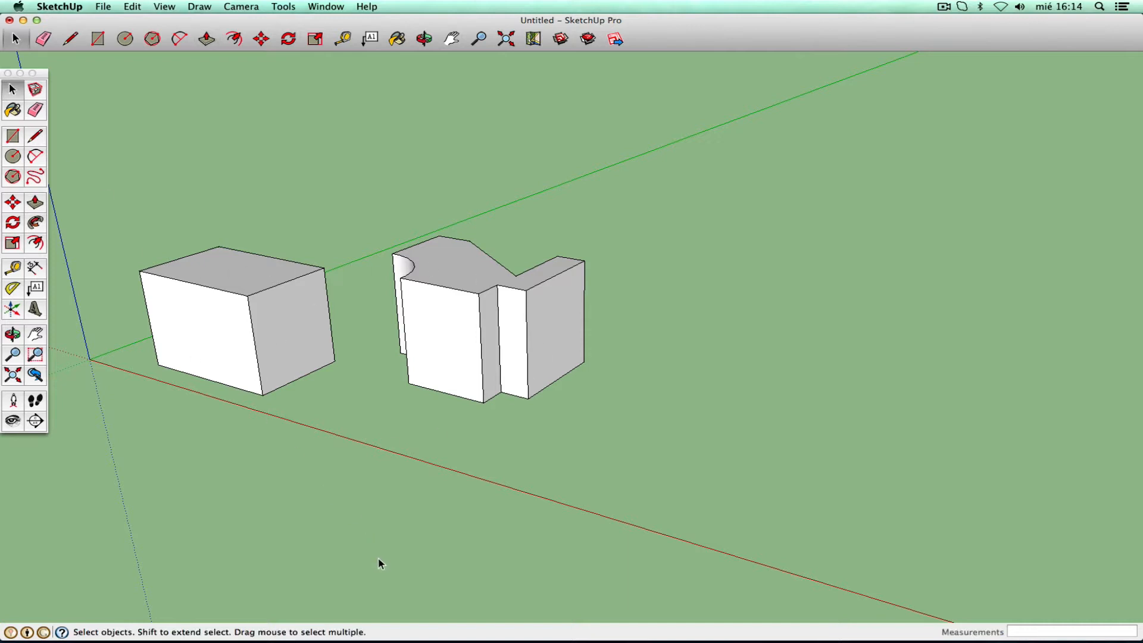
left_click(132, 7)
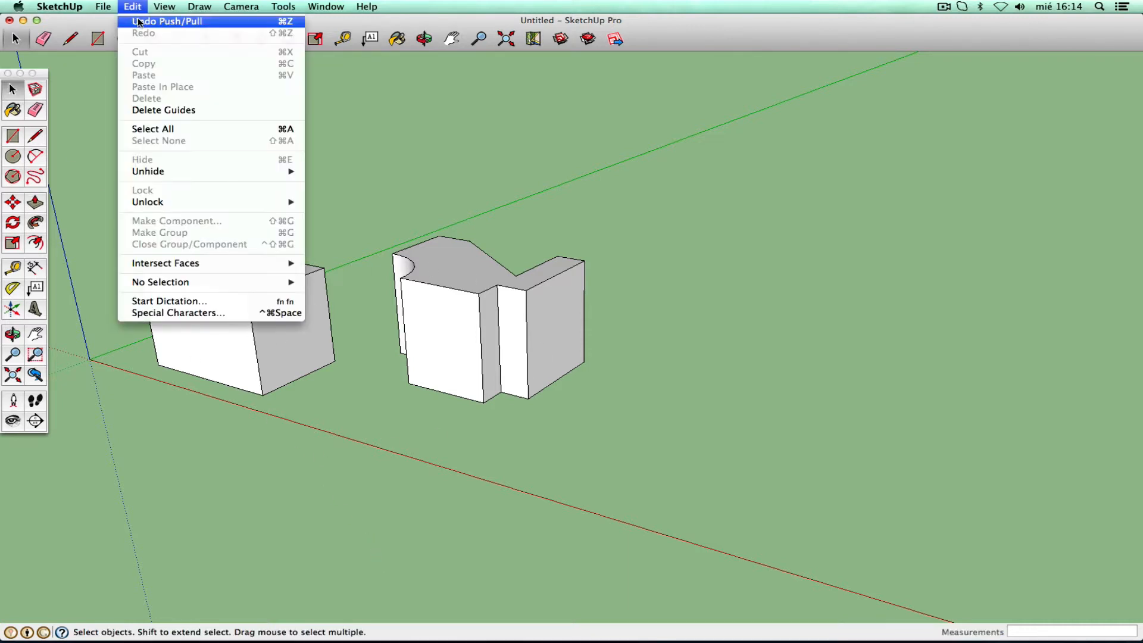
left_click(138, 20)
left_click(35, 203)
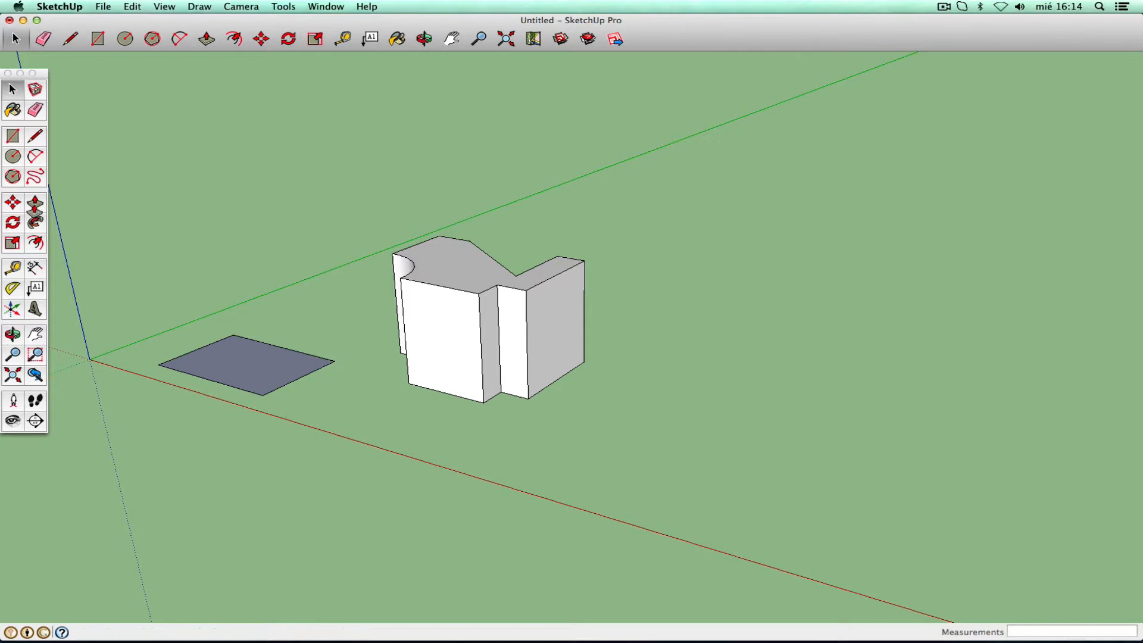
left_click(259, 364)
left_click(256, 281)
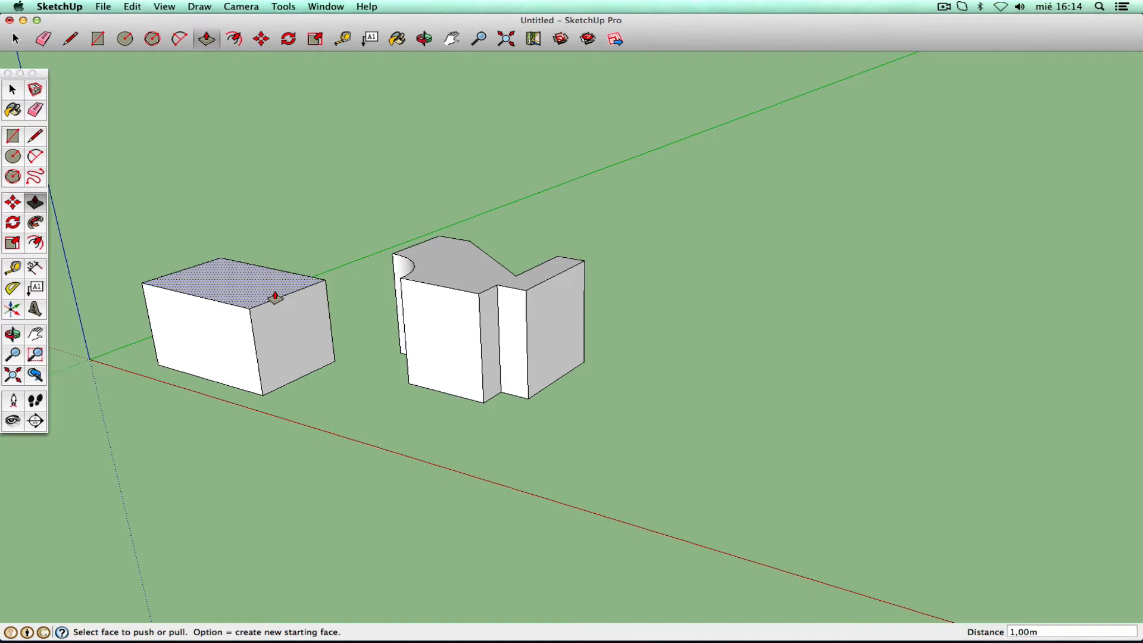
key("Return")
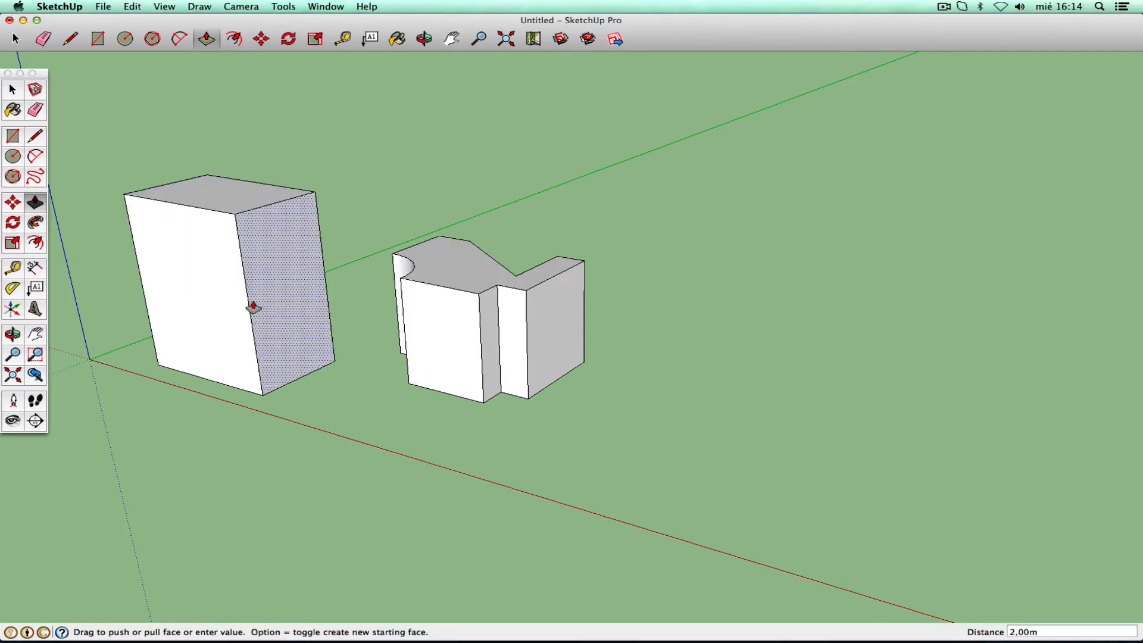
left_click(13, 269)
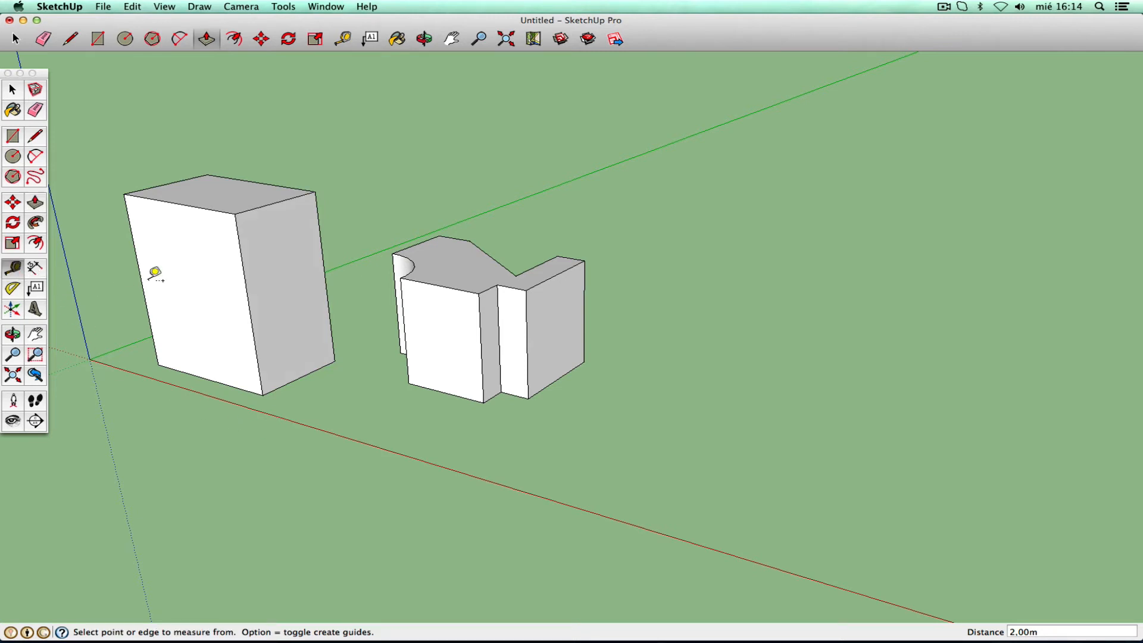
left_click(235, 213)
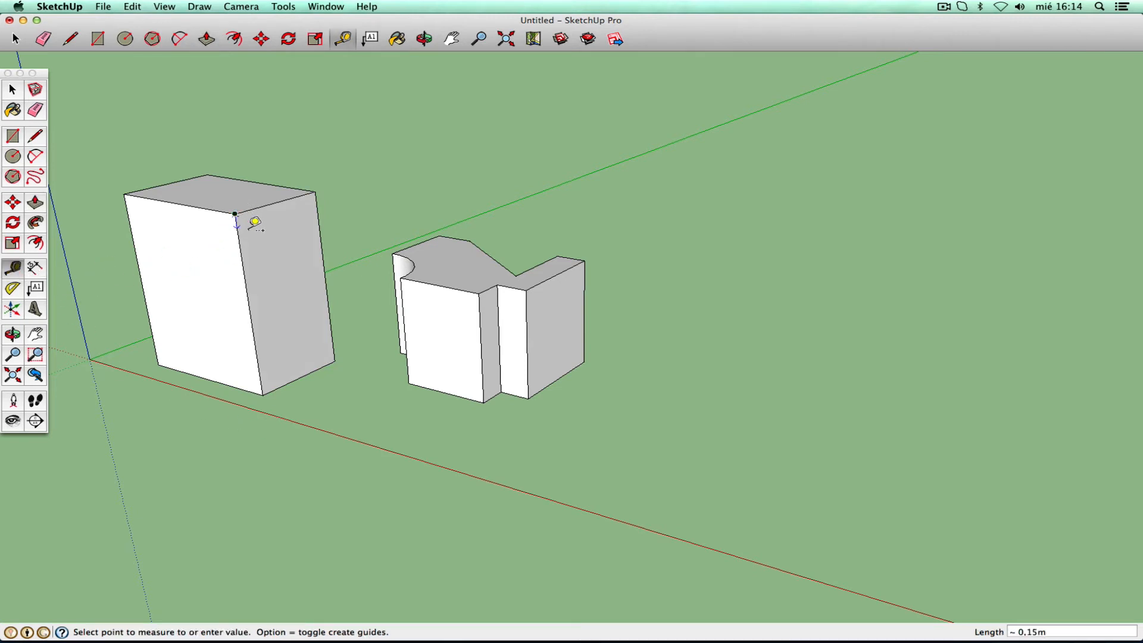
left_click(273, 387)
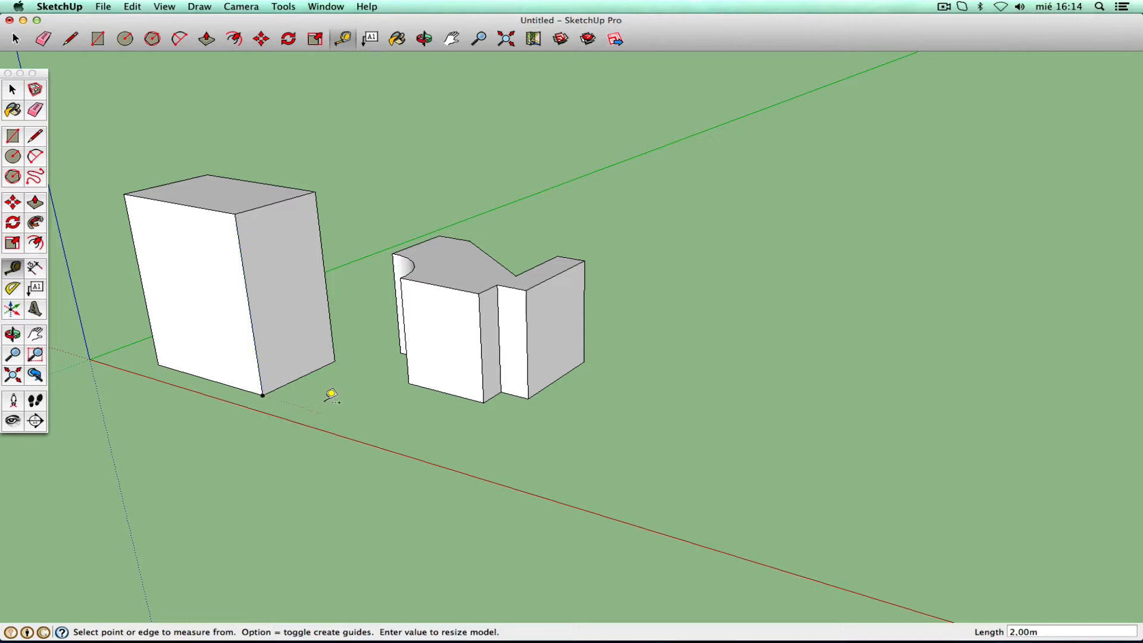
left_click(13, 89)
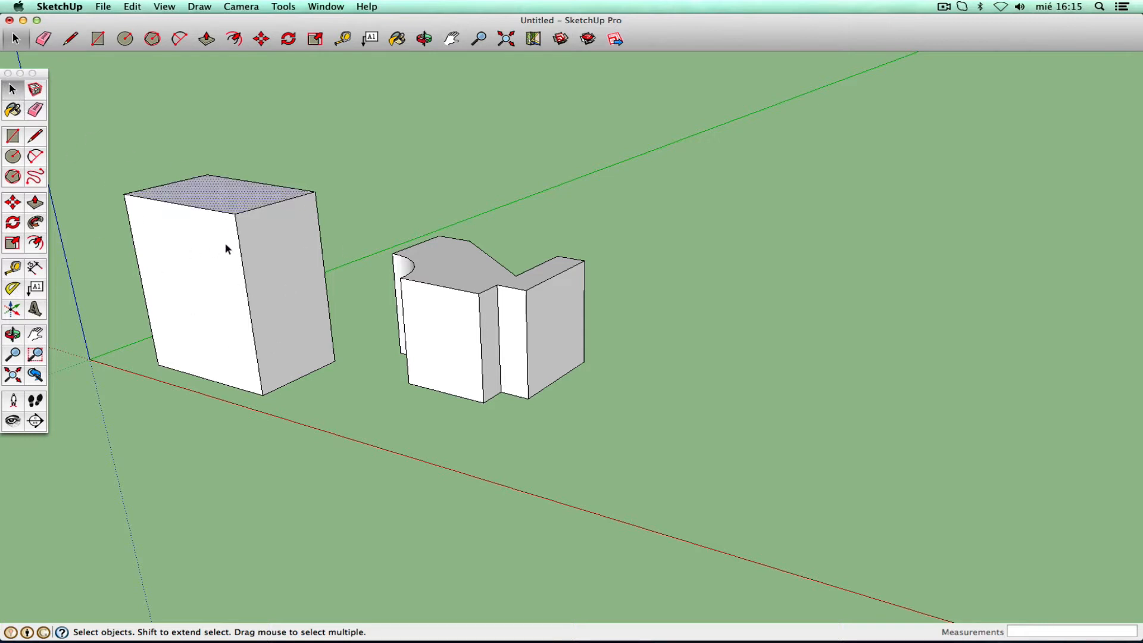
- Try selecting the right solid's top face, the whole solid and the left box's top, then clear the selection
left_click(507, 290)
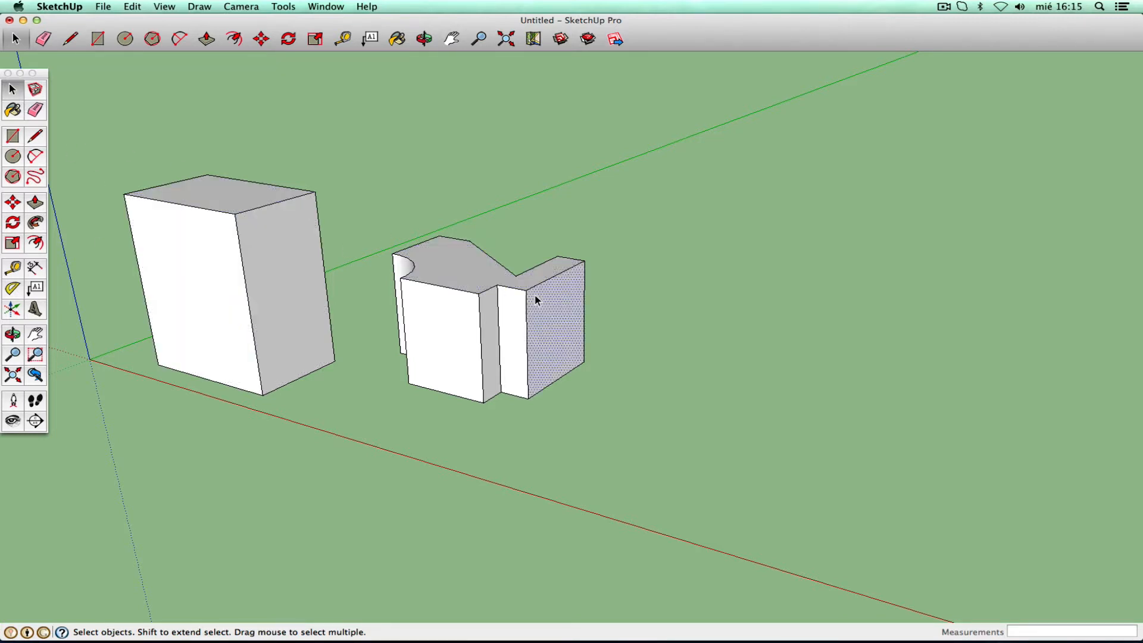
triple_click(468, 266)
left_click(503, 218)
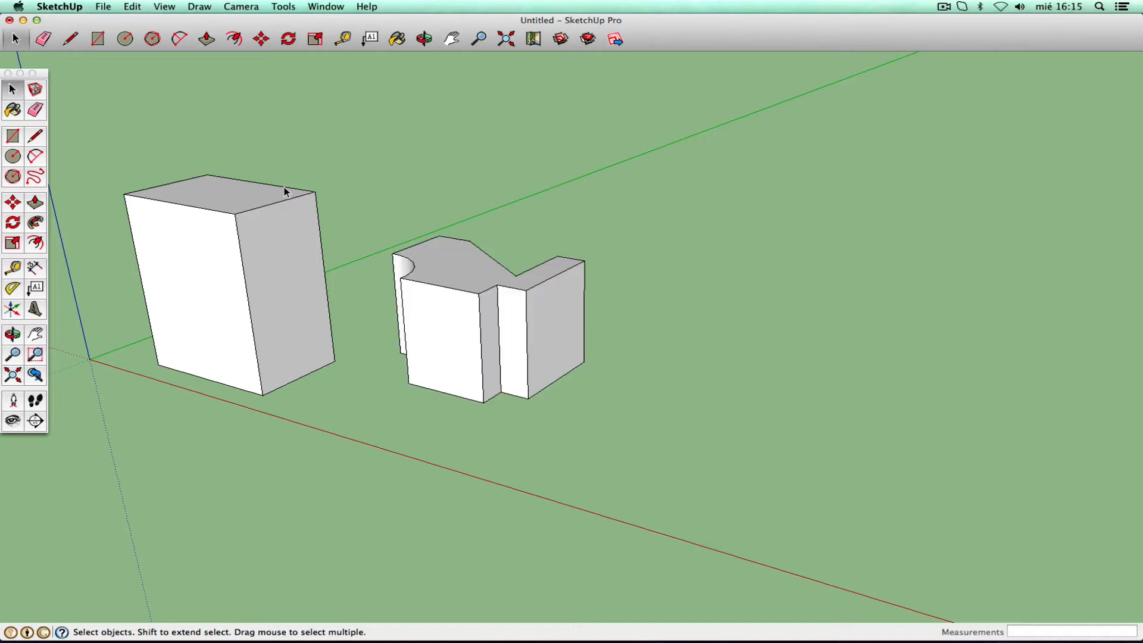
double_click(244, 192)
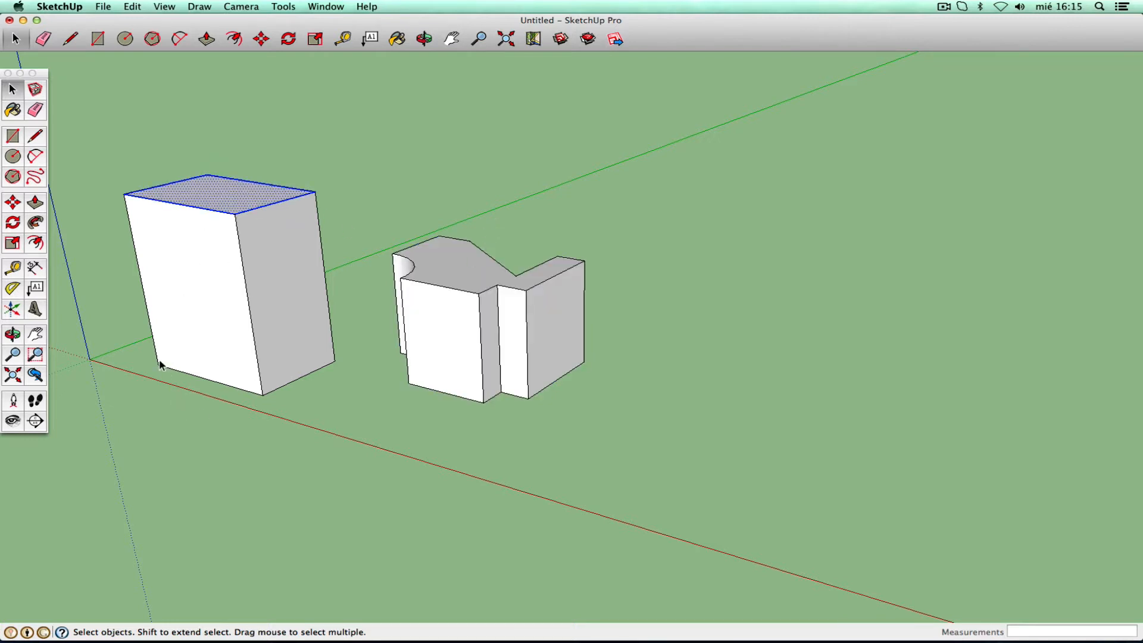
left_click(95, 148)
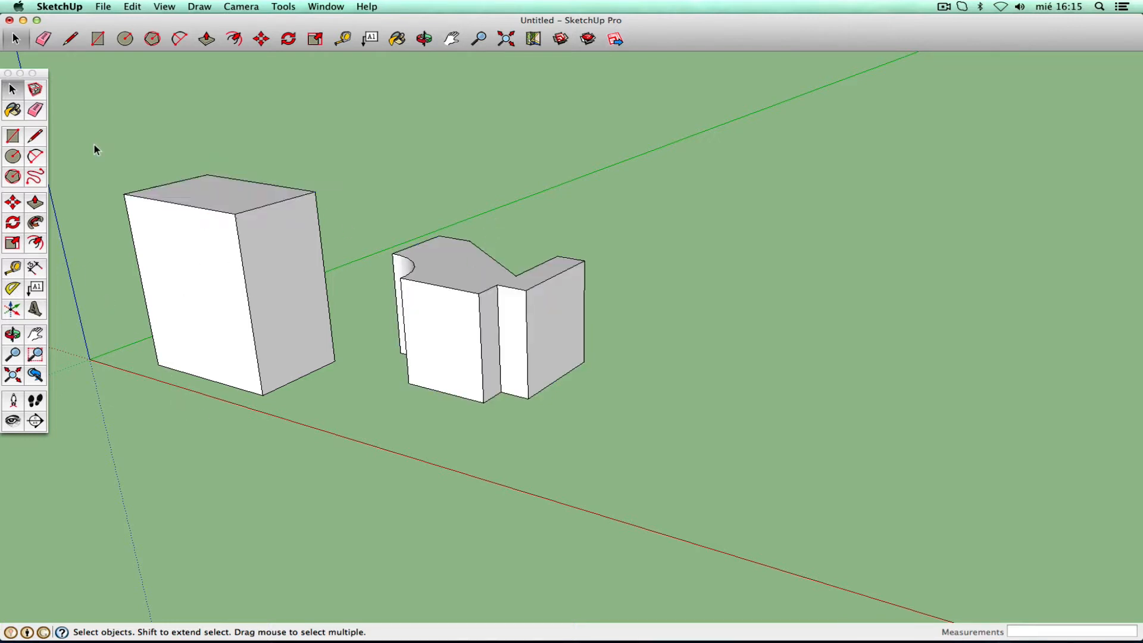
- Push the left box's top face down and pull its front face outward
left_click(35, 204)
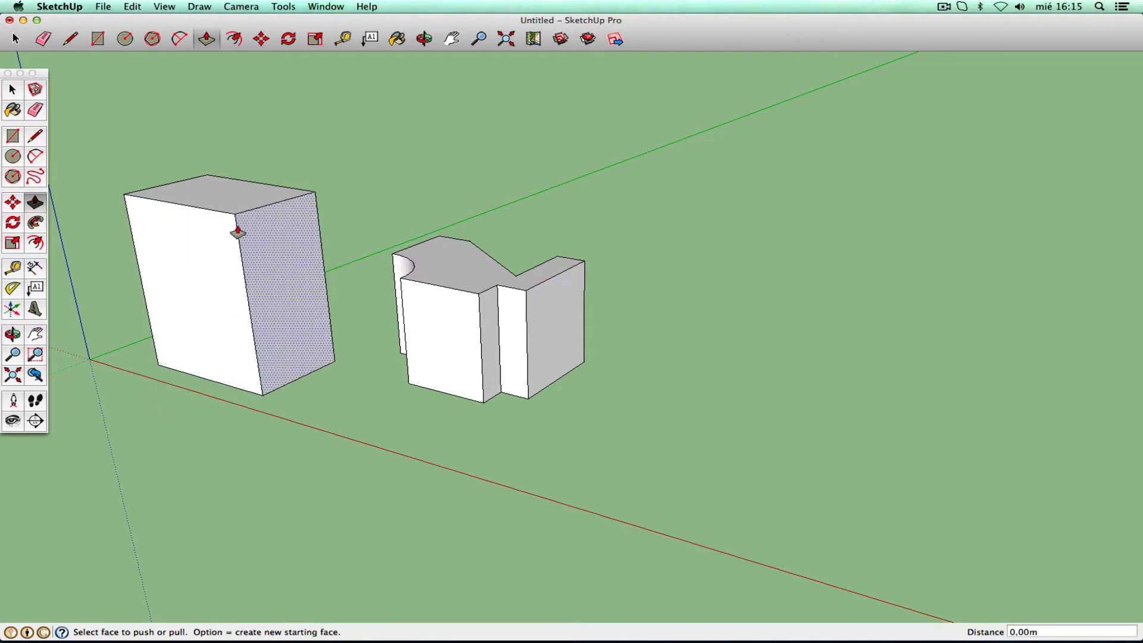
left_click_drag(225, 196, 232, 258)
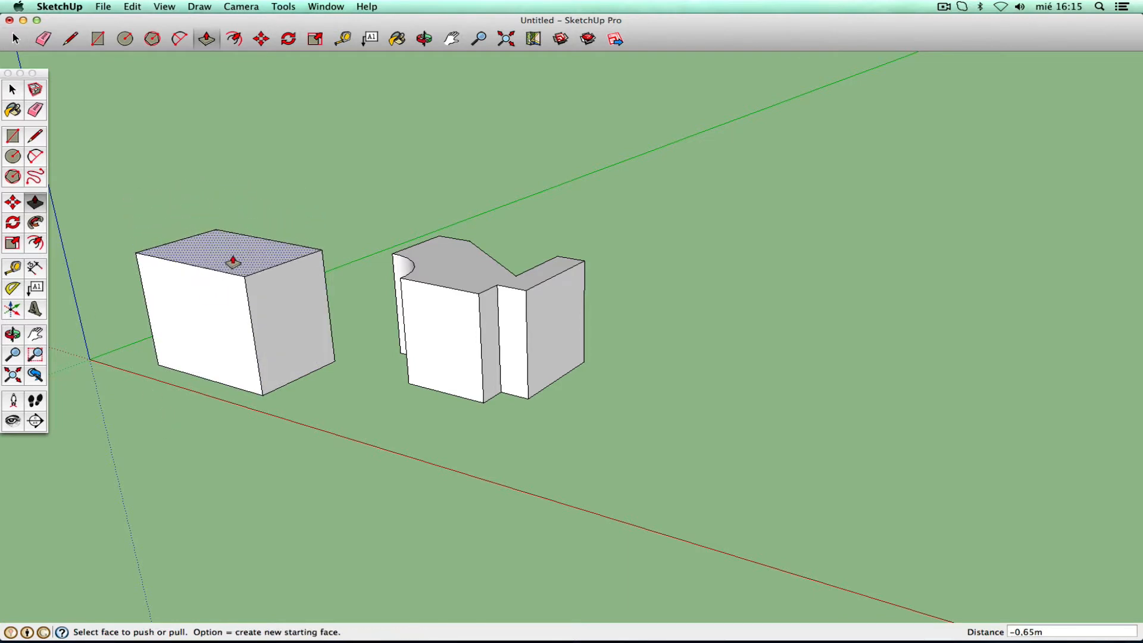
left_click(198, 321)
left_click(132, 357)
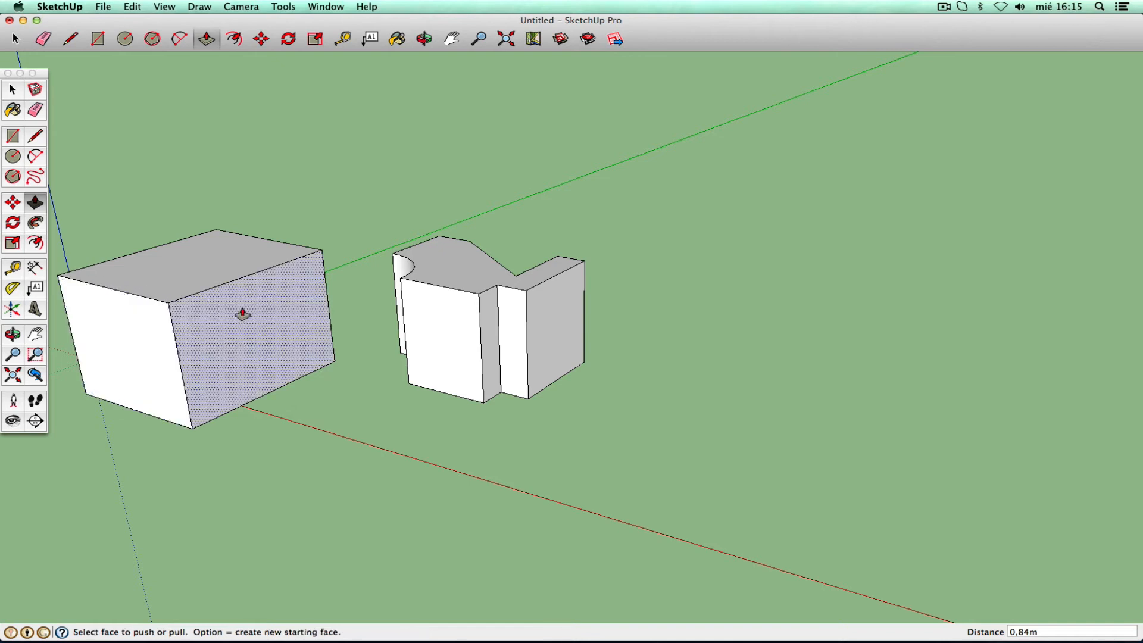
- Push the left box's right face in 0.60 m, lowering the top further and adjusting the front
left_click(256, 308)
left_click_drag(317, 335, 171, 308)
left_click_drag(208, 250, 223, 287)
left_click_drag(256, 325, 293, 338)
left_click_drag(215, 346, 234, 332)
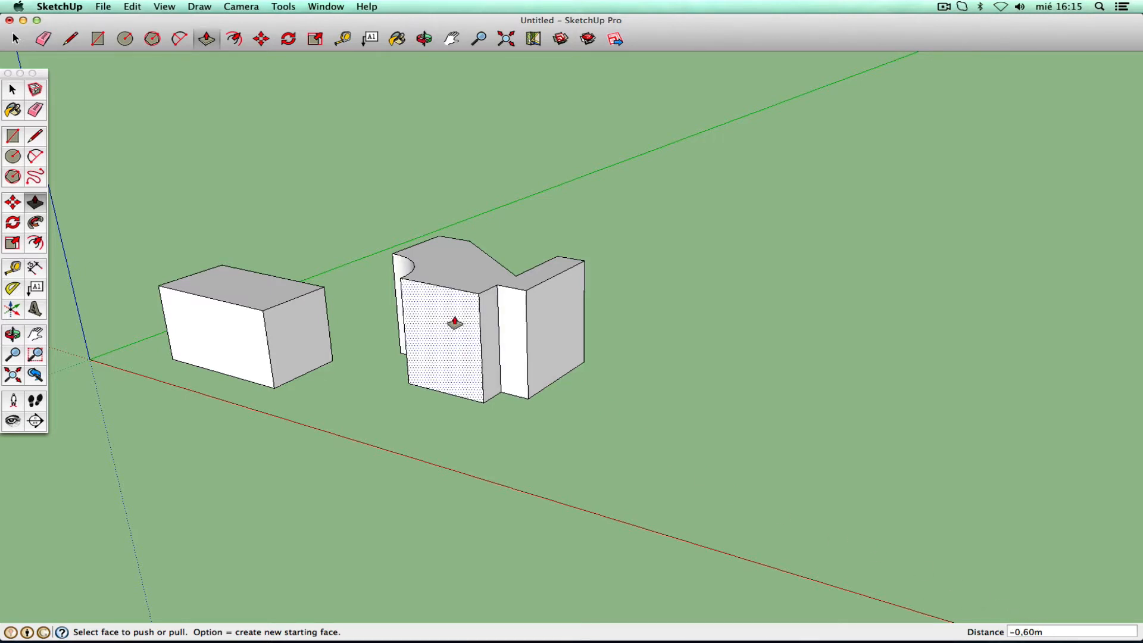
- Fine-tune the left box's right, top and front faces
left_click_drag(307, 334, 312, 333)
mouse_move(246, 284)
left_mouse_down()
mouse_move(244, 250)
mouse_move(243, 275)
left_mouse_up()
left_click_drag(233, 332, 224, 355)
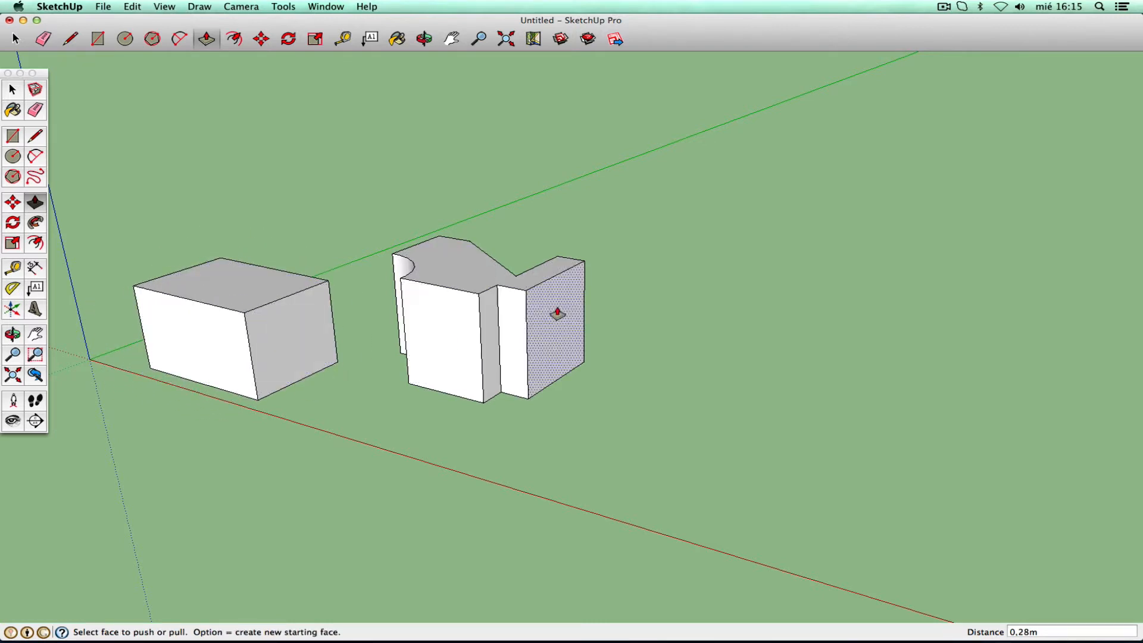
- Extend the right solid's side face, raise its top and pull its left section forward
left_click_drag(555, 326, 644, 358)
left_click_drag(592, 281, 586, 234)
left_click_drag(473, 320, 394, 365)
mouse_move(462, 345)
left_mouse_down()
mouse_move(508, 381)
mouse_move(510, 358)
mouse_move(477, 342)
left_mouse_up()
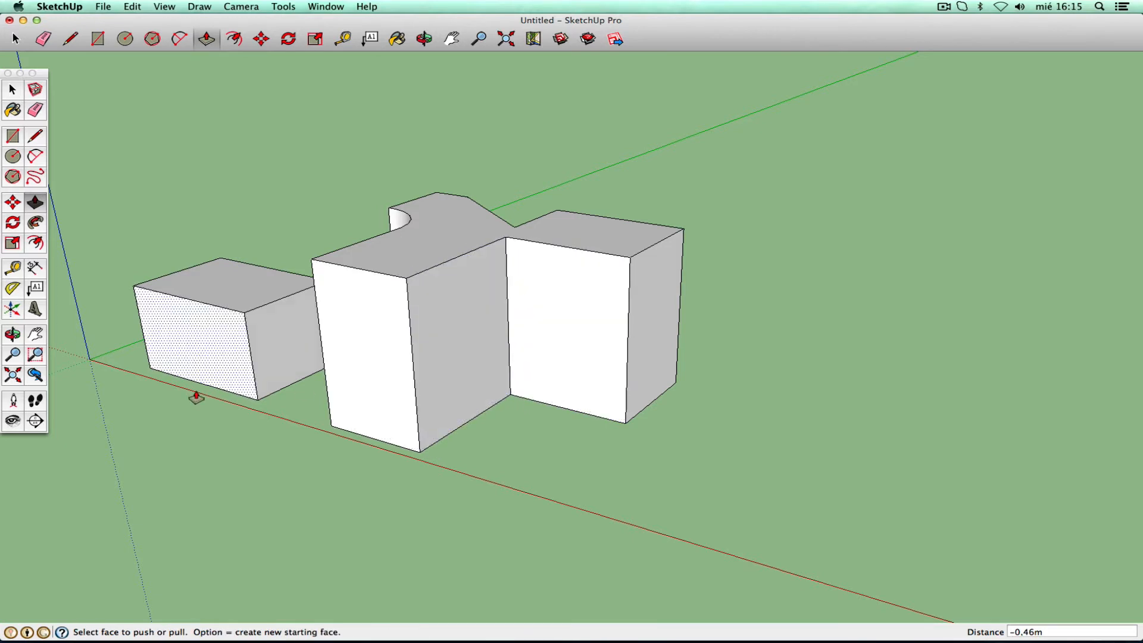
- From a new angle, push the front block's side face and the back block's right face outward
left_click(13, 334)
left_click_drag(692, 318, 383, 319)
right_click(386, 315)
left_click(410, 325)
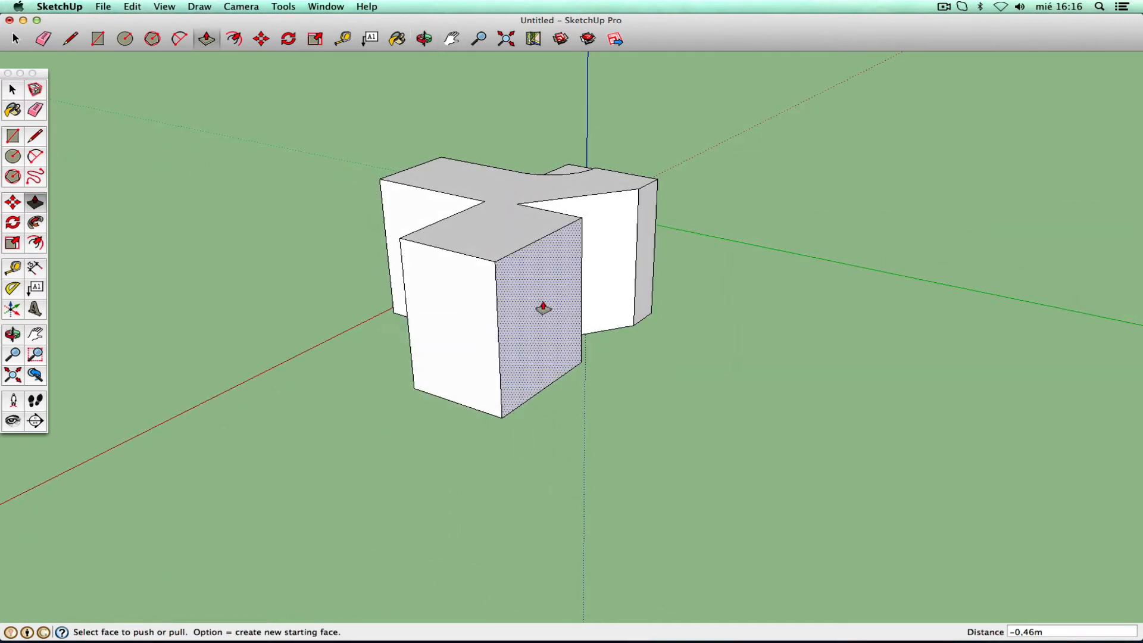
left_click_drag(543, 306, 632, 350)
left_click_drag(648, 208, 722, 233)
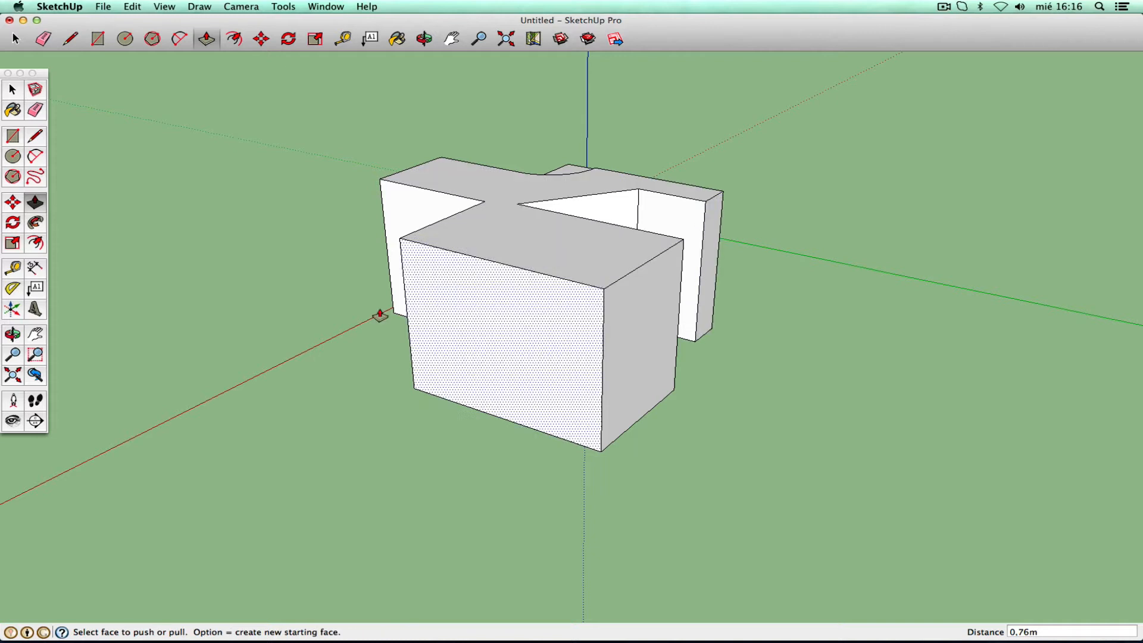
- Pull the narrow inner side face out 0.60 m toward the front box
left_click(424, 39)
left_click_drag(641, 247, 505, 255)
right_click(572, 289)
left_click(572, 289)
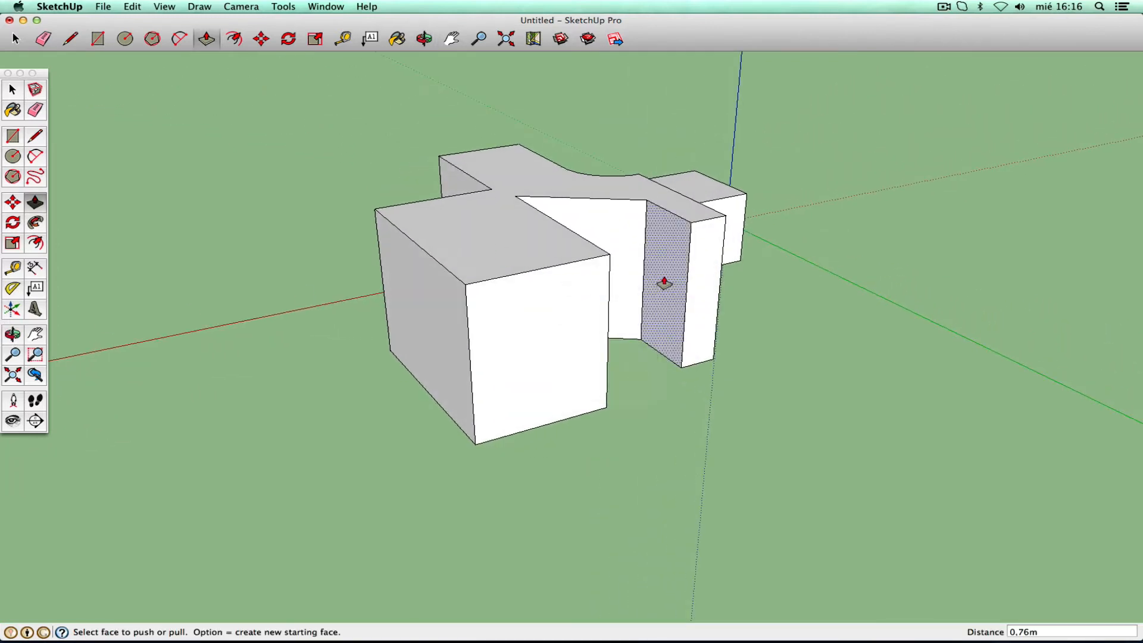
left_click_drag(664, 279, 615, 289)
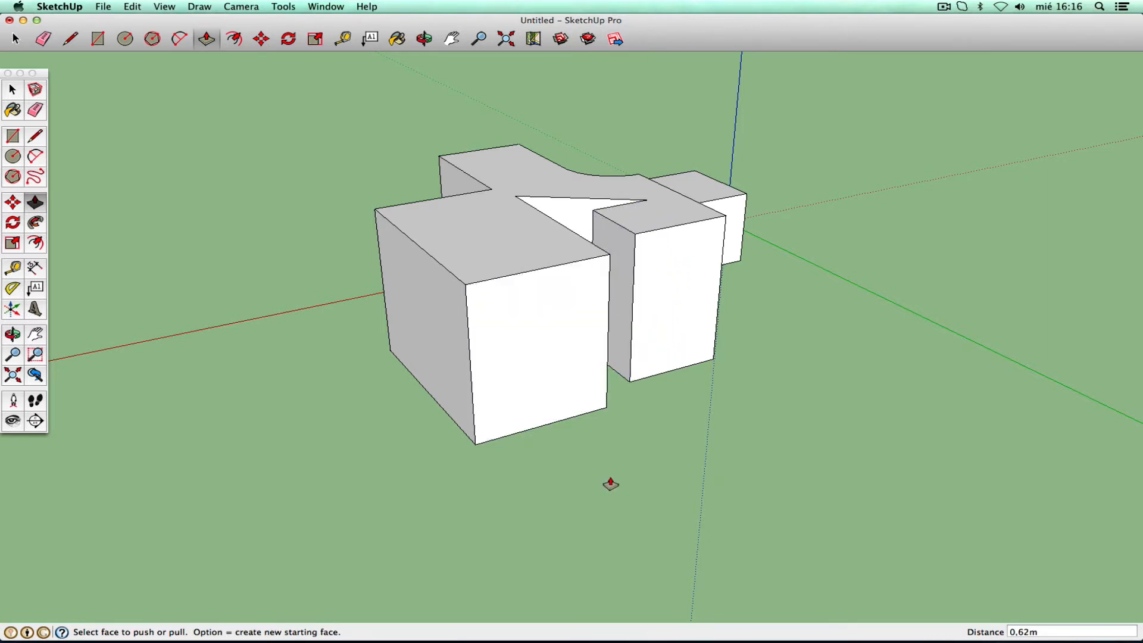
left_click(36, 136)
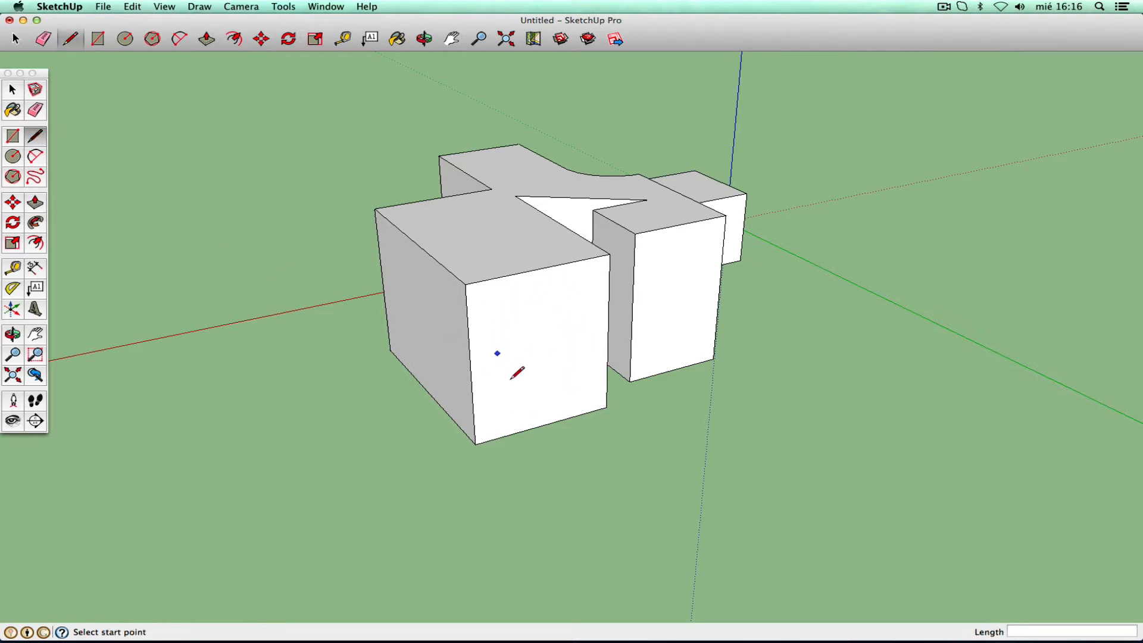
- Draw a stepped outline of risers and treads on the front wing's face
left_click(469, 369)
left_click(531, 354)
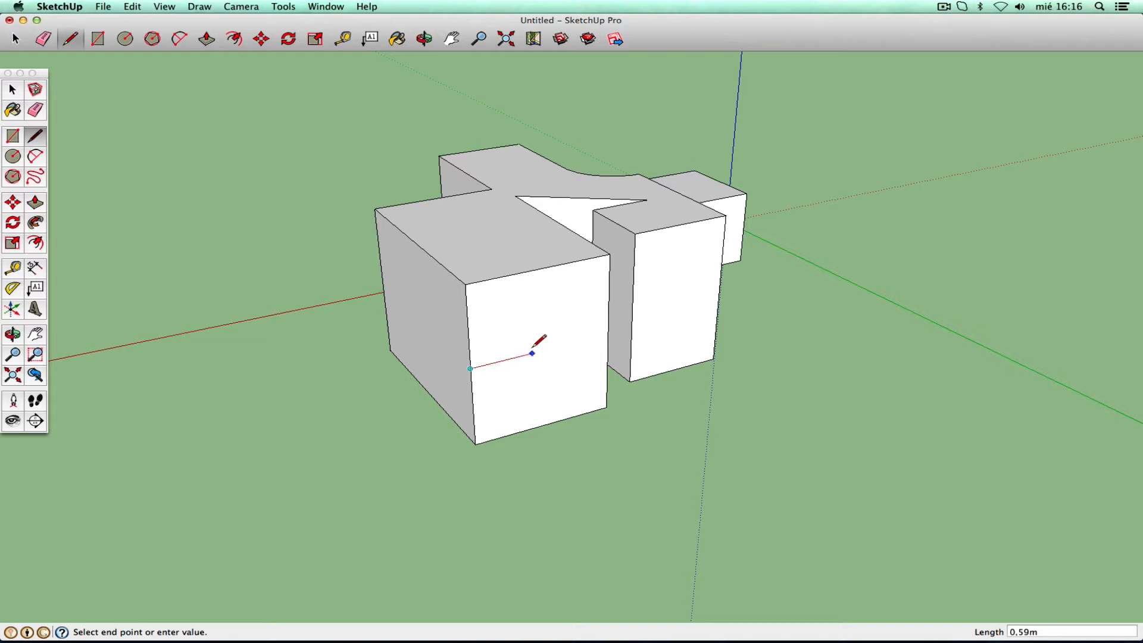
left_click(531, 314)
left_click(573, 305)
left_click(573, 262)
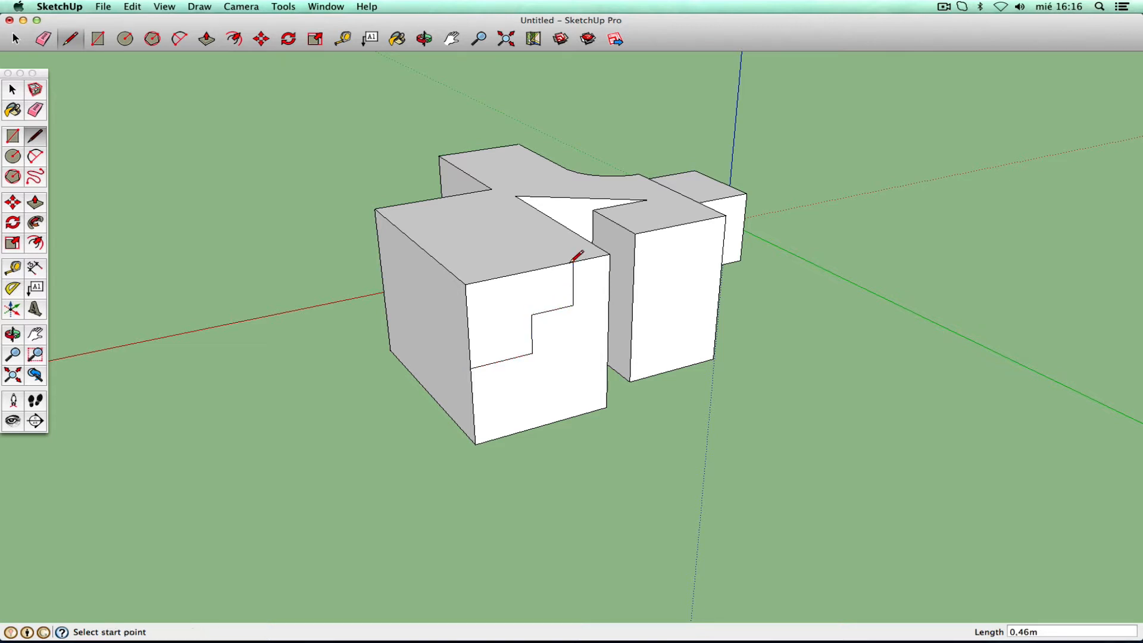
- Push the outlined faces in about 1.46 m to form a three-step stair, then orbit to check
key("p")
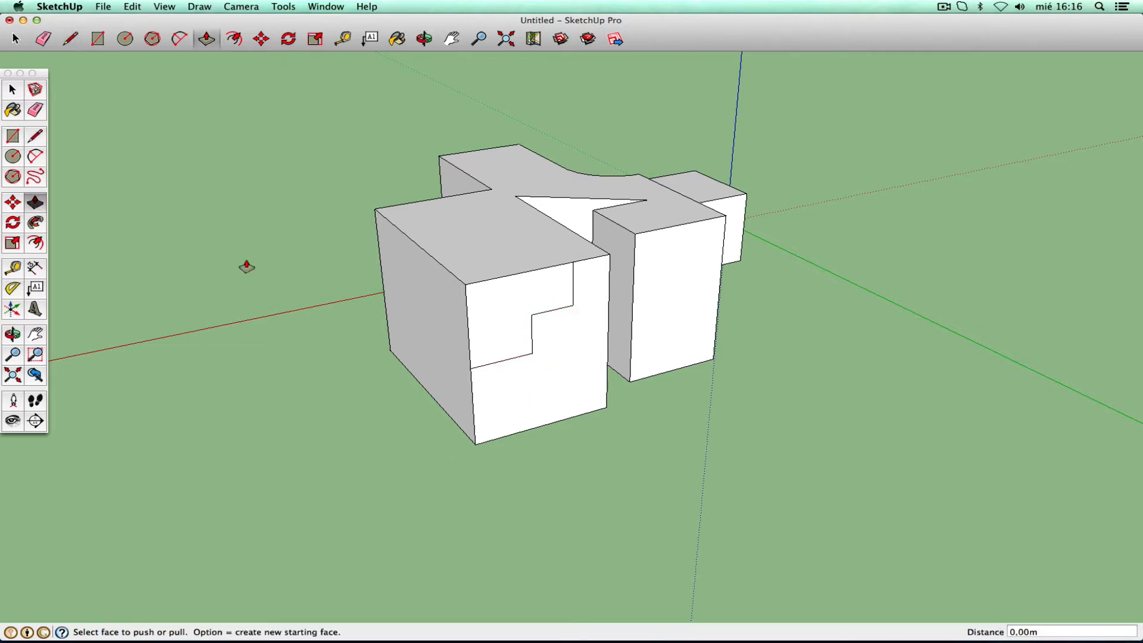
left_click_drag(517, 314, 585, 406)
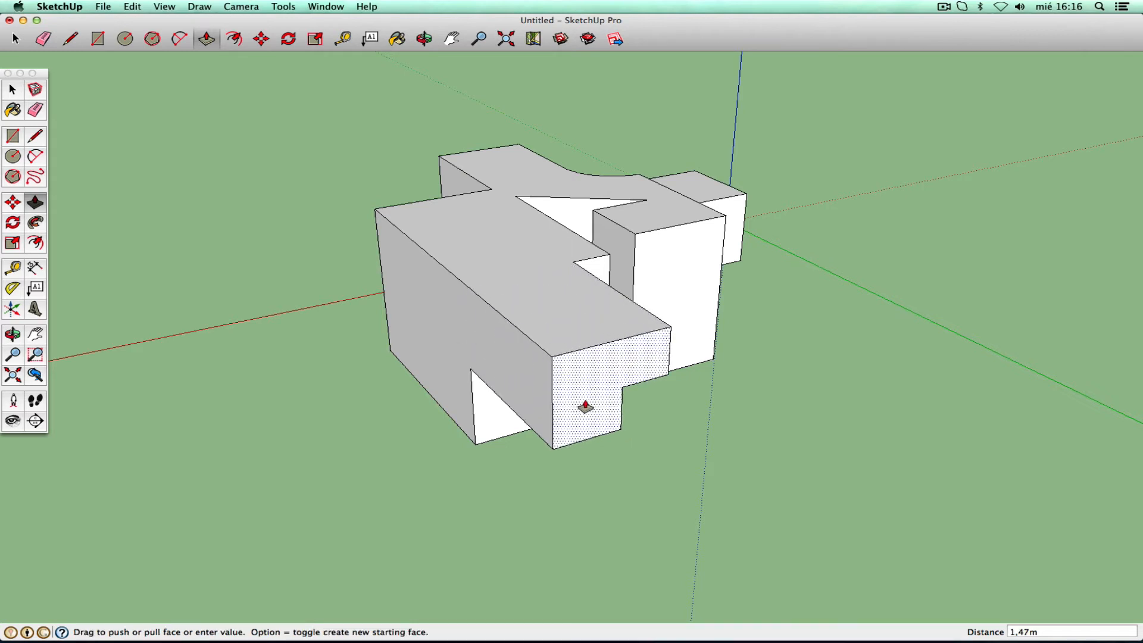
left_click_drag(585, 406, 366, 224)
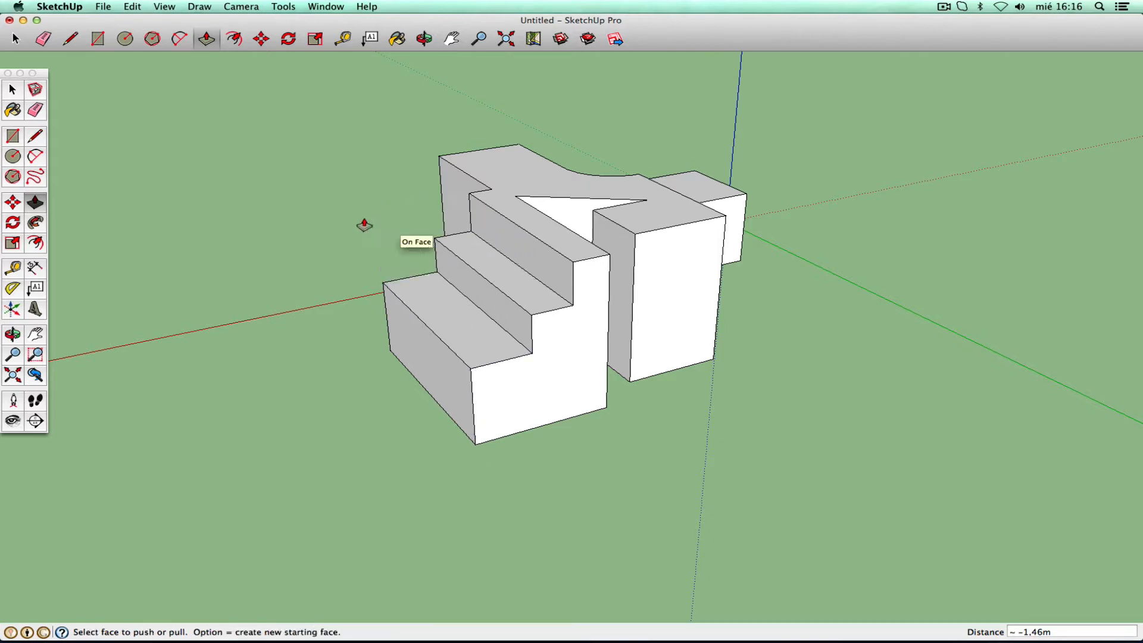
left_click(13, 335)
left_click_drag(272, 357, 926, 398)
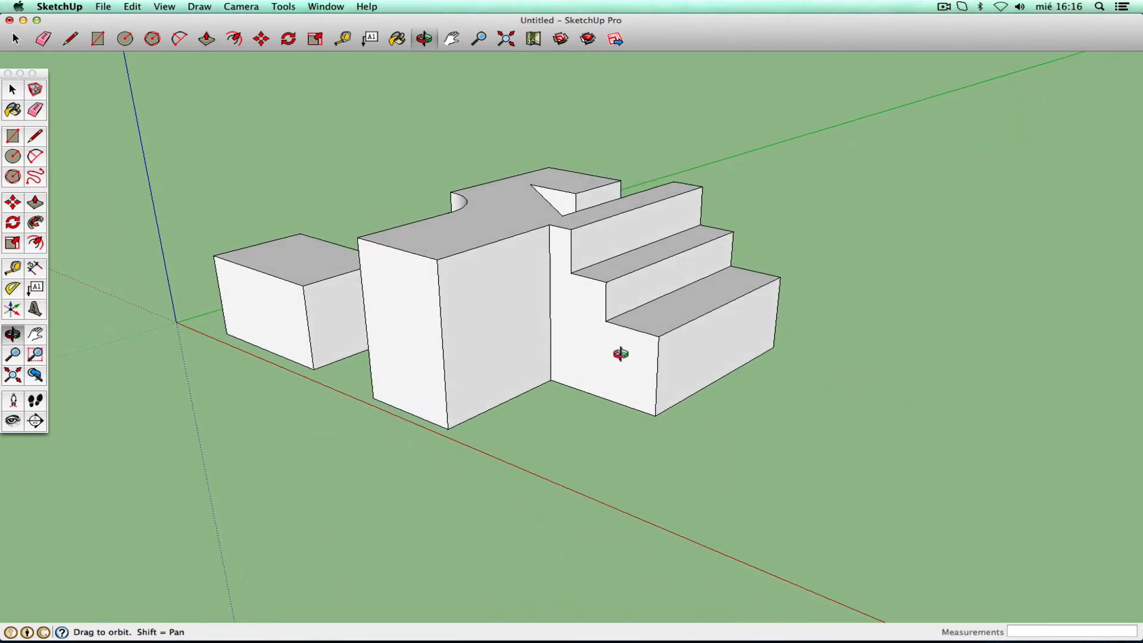
- Split the lowest riser with a line and pull the lower strip out as a fourth step
left_click(36, 136)
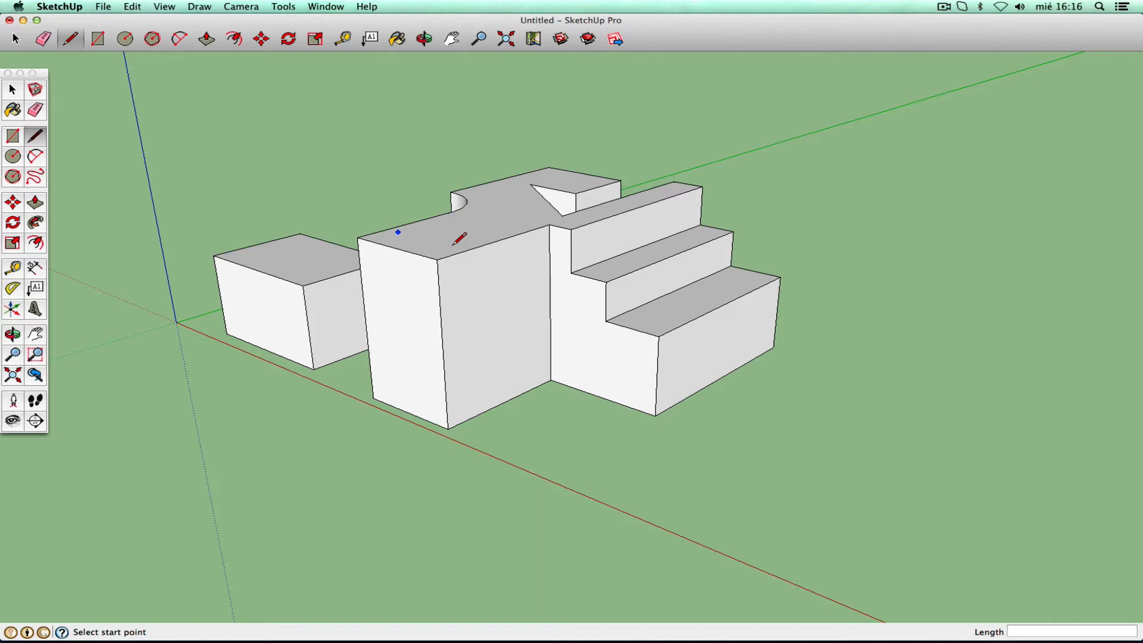
left_click(657, 376)
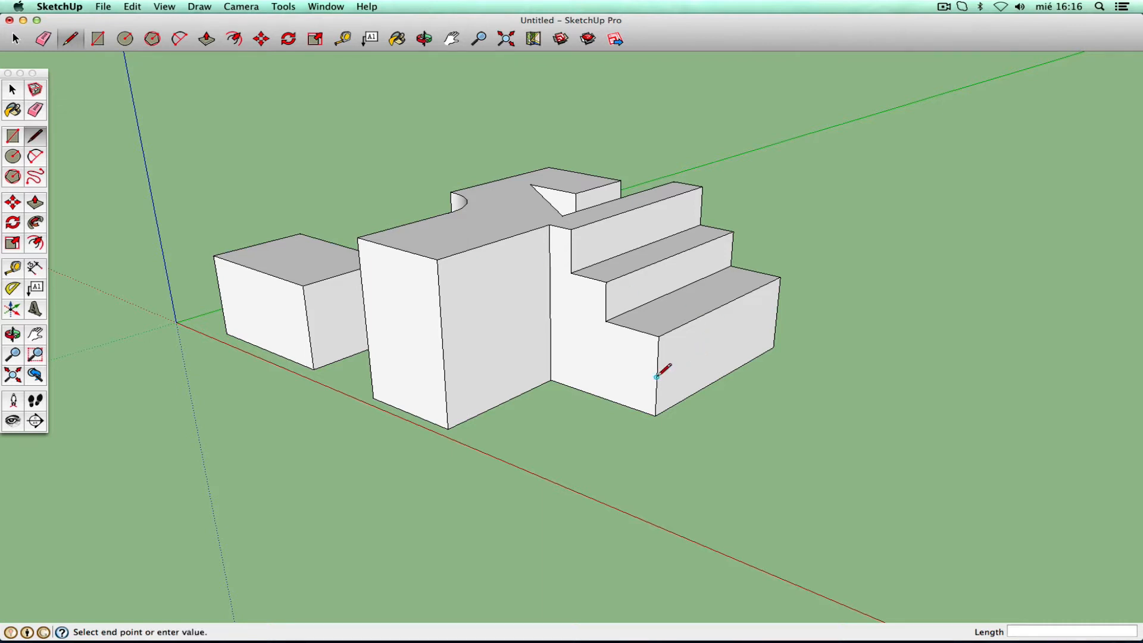
left_click(778, 314)
left_click(41, 202)
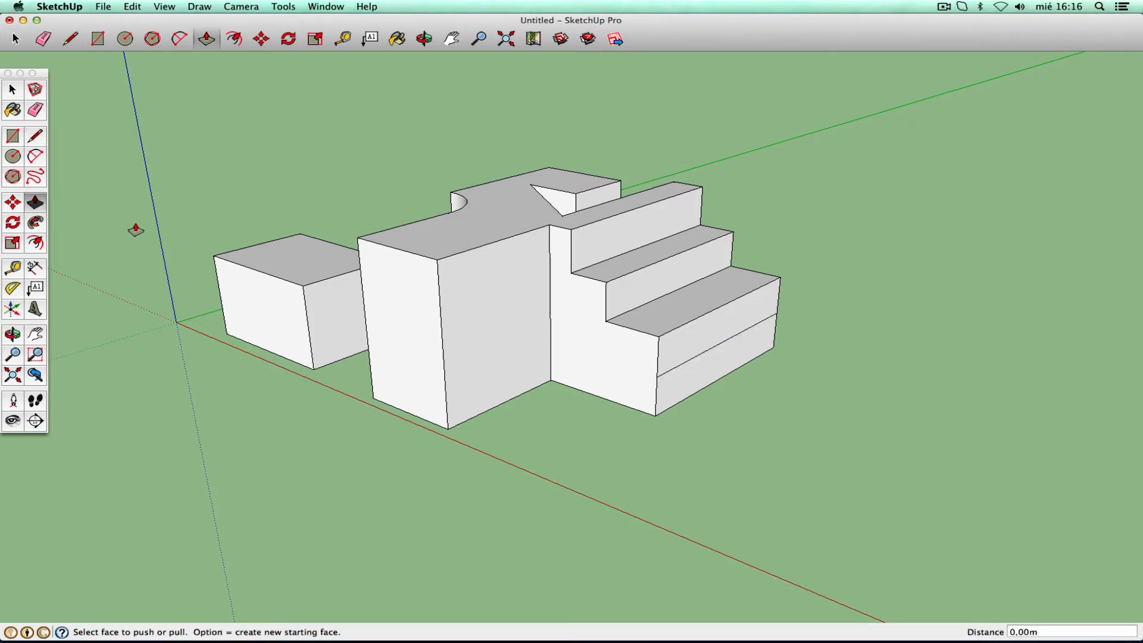
left_click_drag(719, 356, 724, 380)
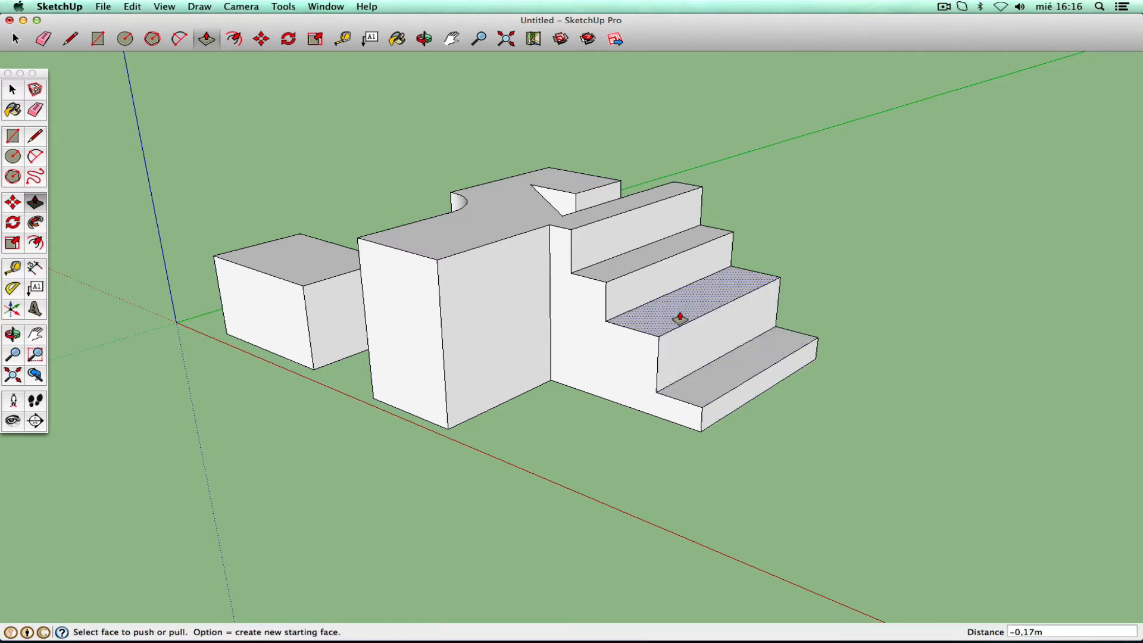
- Lower the step tops and the top face, widen the stair 0.63 m and narrow the middle block
left_click_drag(679, 317, 678, 335)
left_click_drag(645, 248, 646, 285)
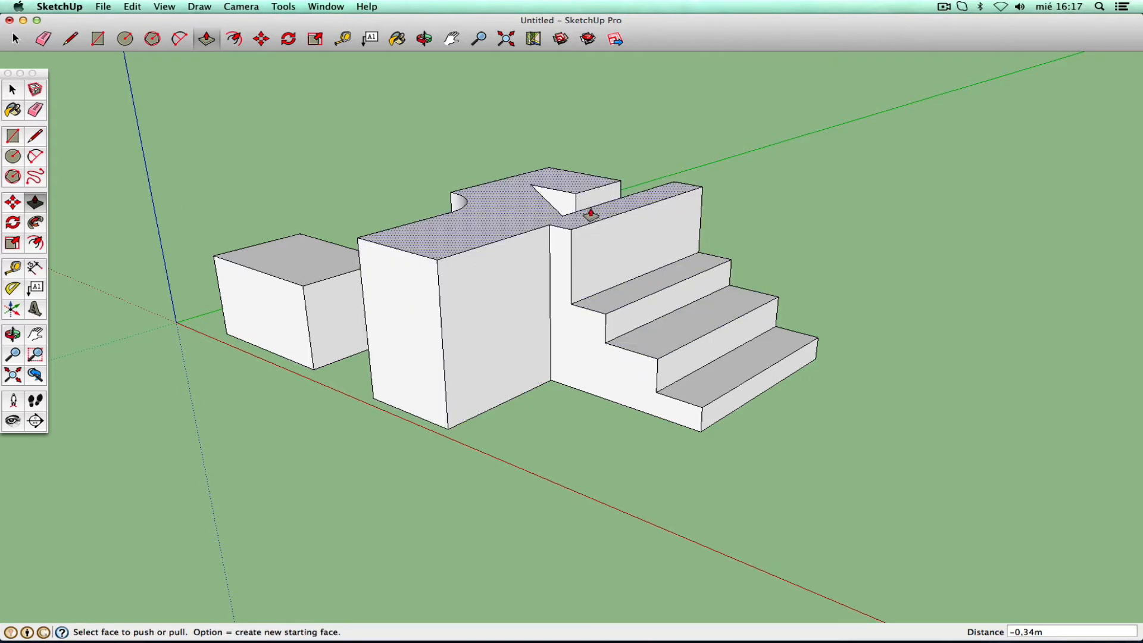
left_click_drag(590, 214, 597, 254)
left_click_drag(588, 365, 537, 388)
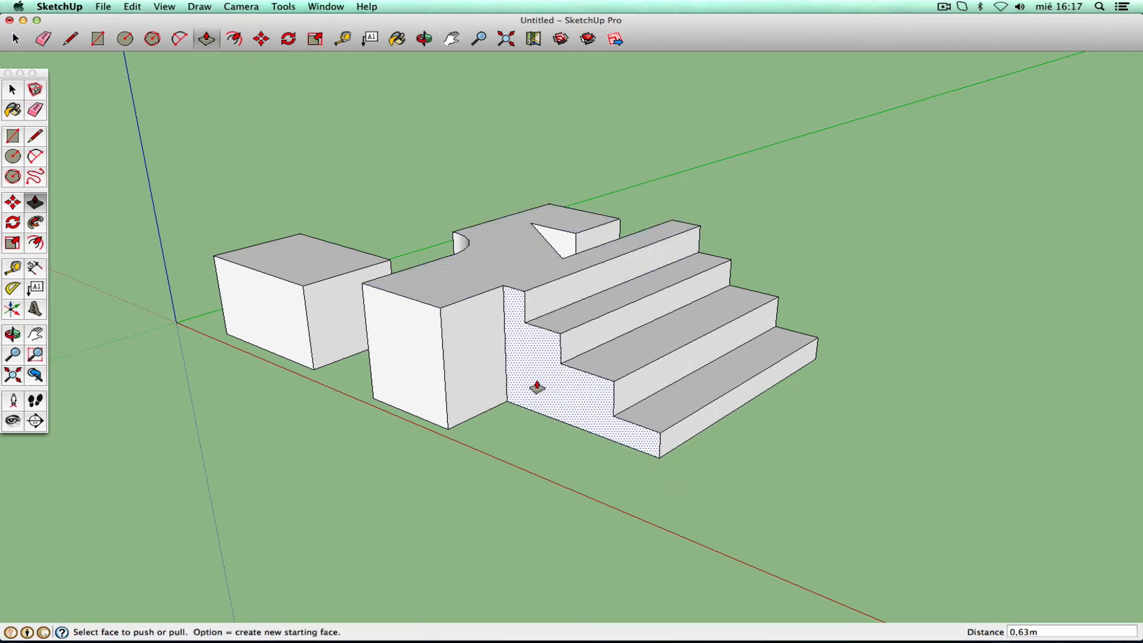
left_click_drag(476, 355, 416, 378)
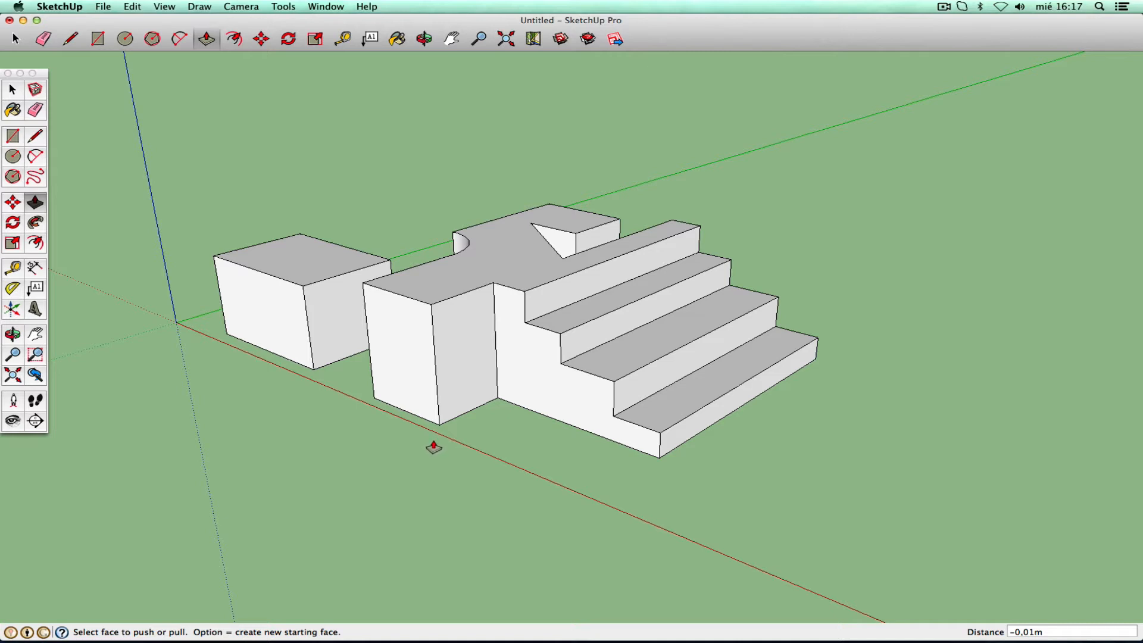
- Draw a quarter-round arc on the front wing's side face
left_click(34, 157)
left_click(367, 341)
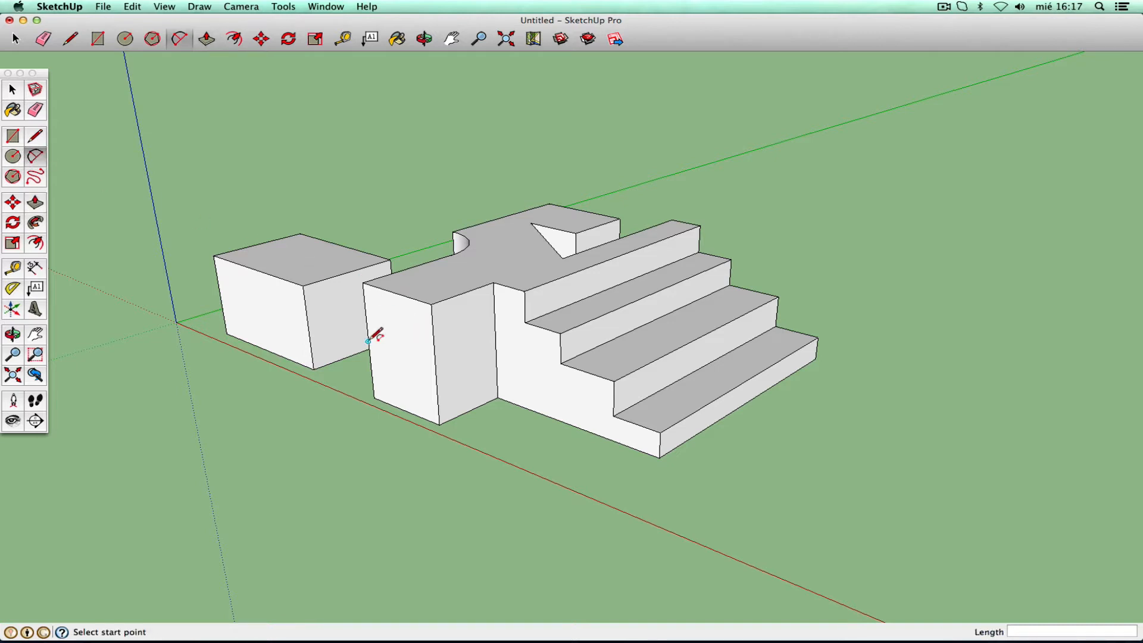
left_click(410, 298)
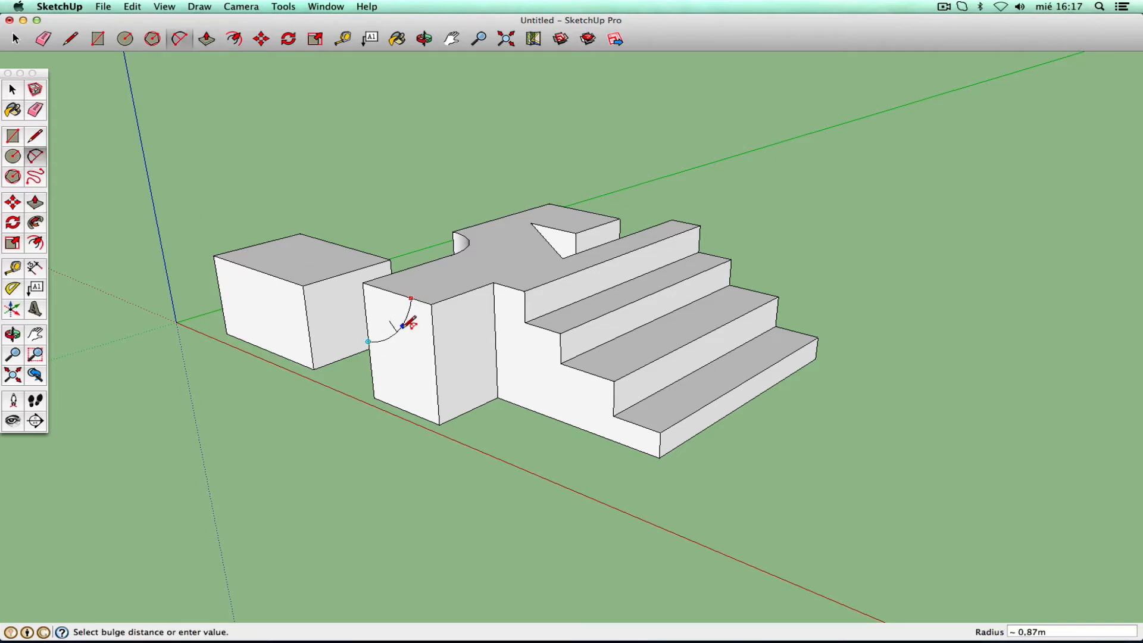
left_click(394, 344)
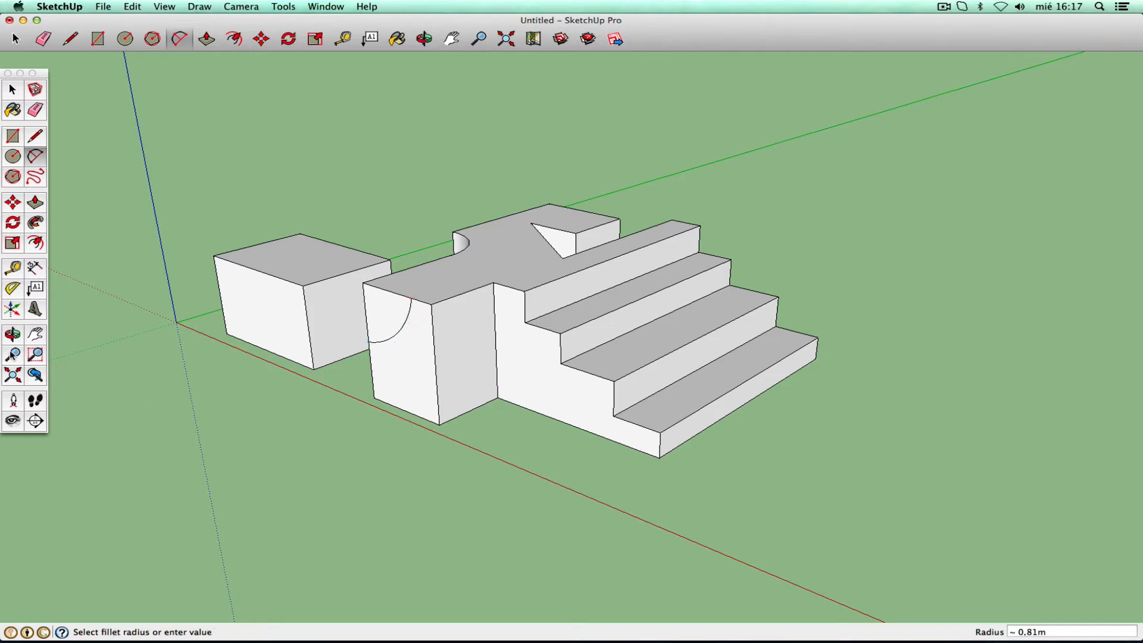
left_click(12, 335)
left_click_drag(440, 311, 523, 311)
right_click(426, 325)
left_click(444, 322)
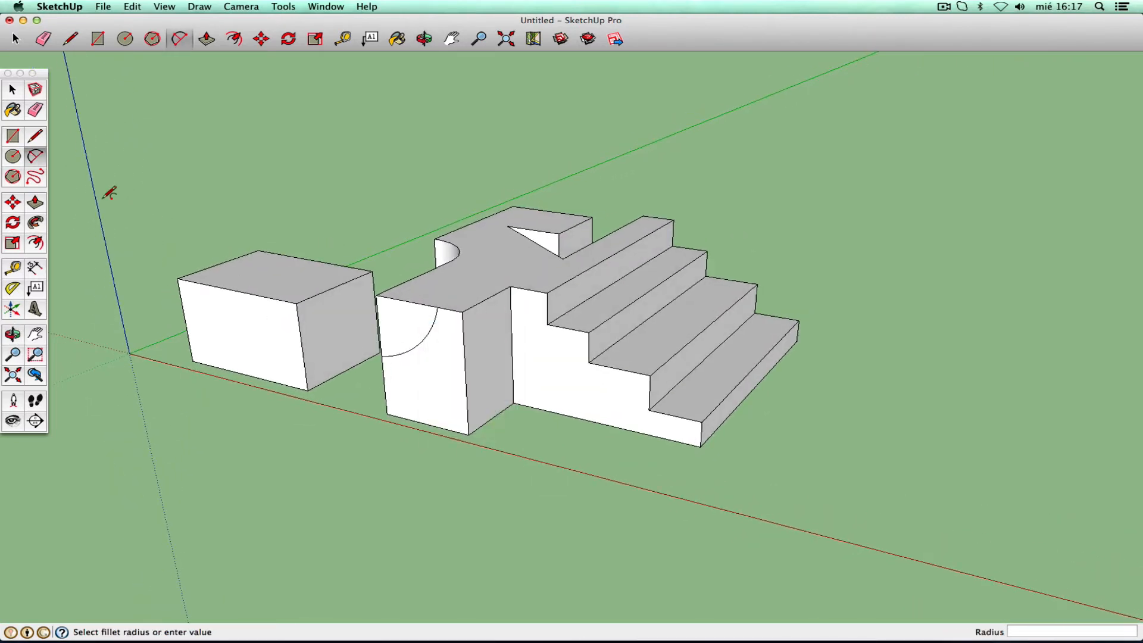
- Pull the arc-bounded face out 0,51m into a curved arm
left_click(37, 205)
left_click(408, 331)
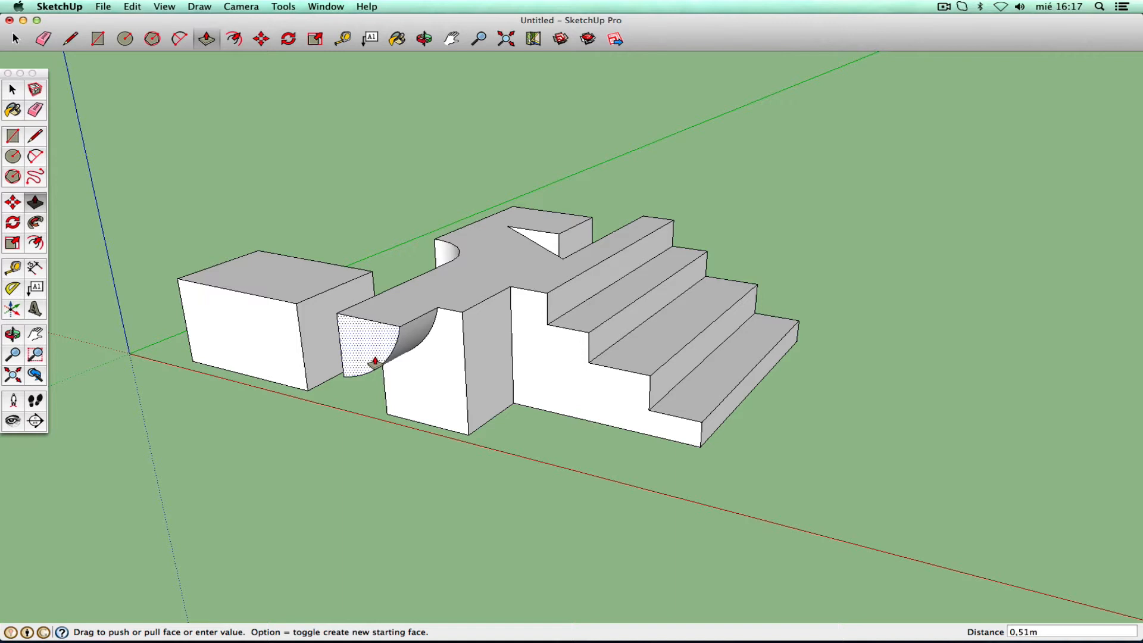
left_click(372, 363)
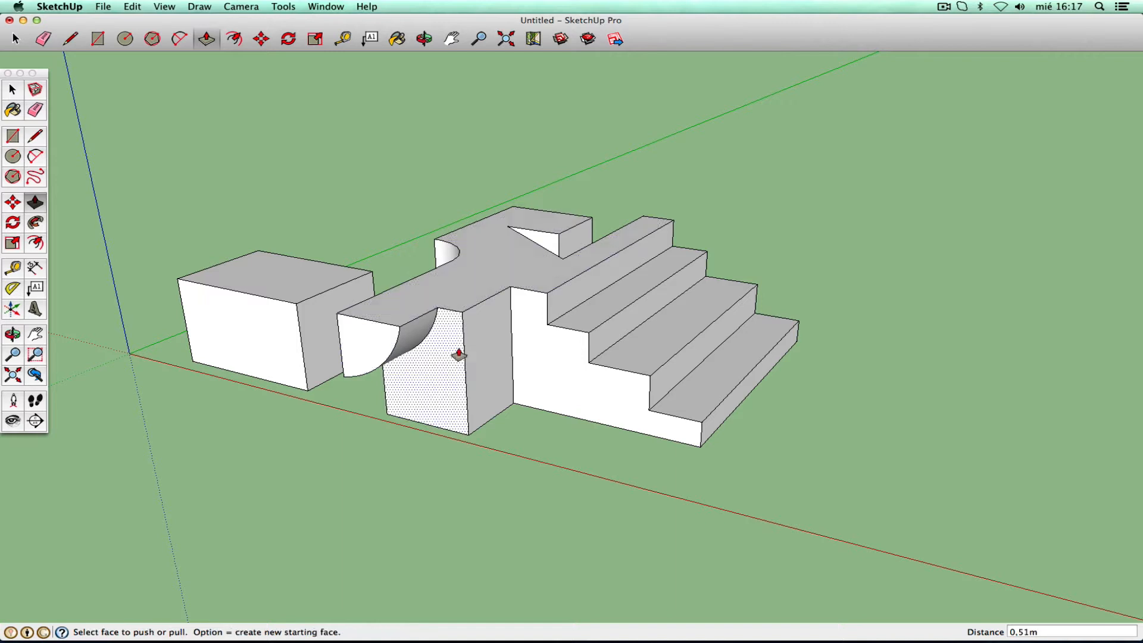
left_click(16, 154)
- Draw a 0,16m-radius circle on the arm's end face, push it inward and inspect
left_click(361, 340)
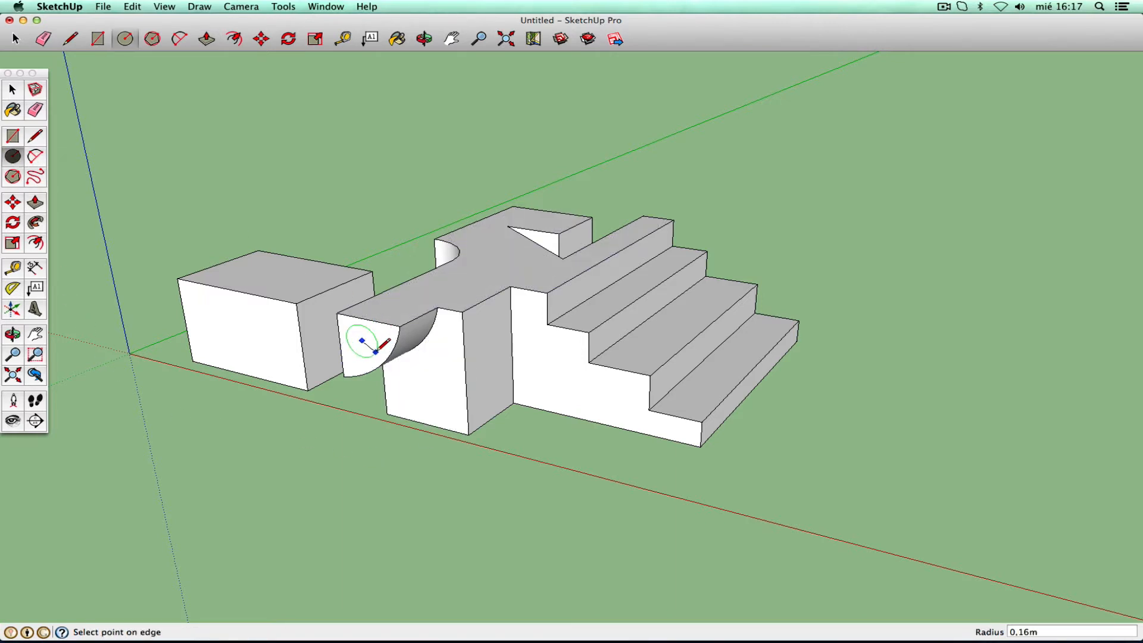
left_click(375, 351)
left_click(36, 203)
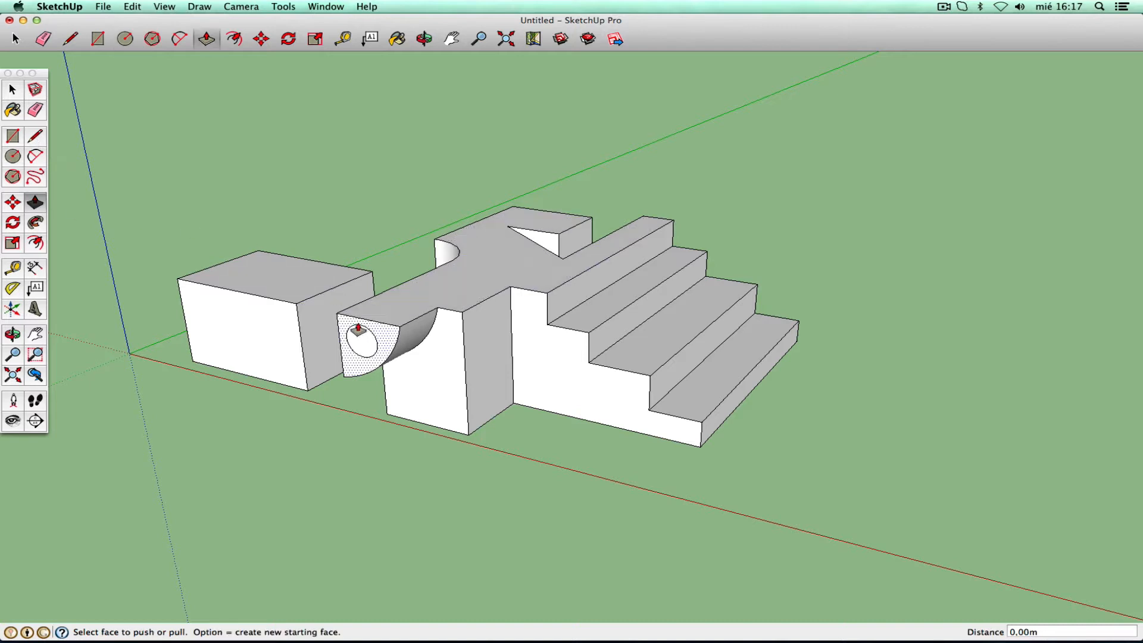
left_click(360, 336)
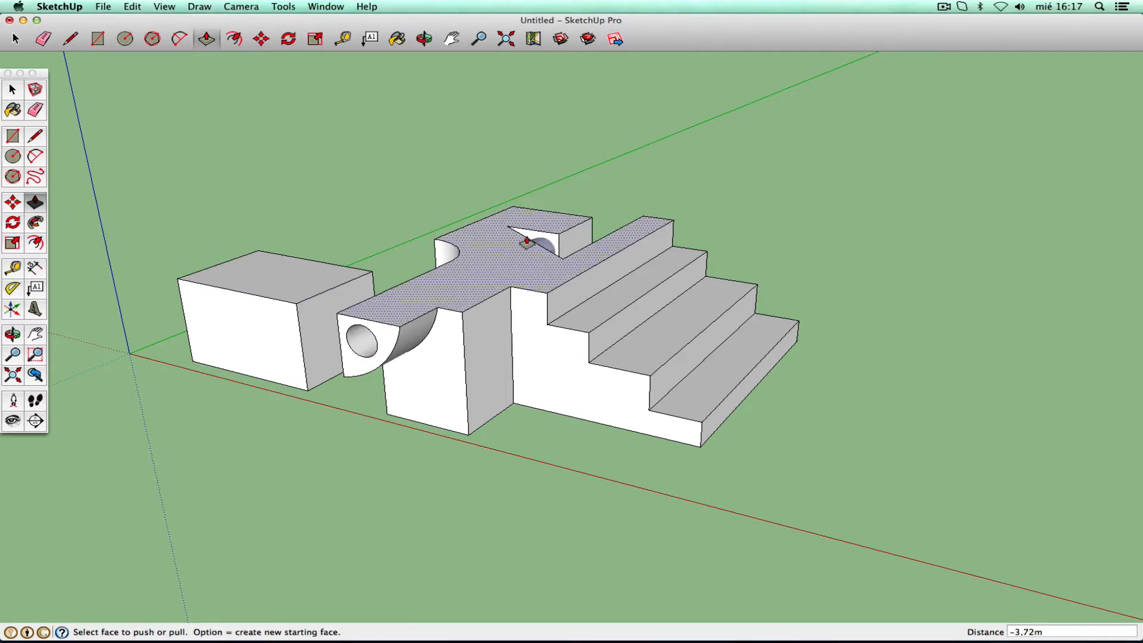
left_click(13, 334)
left_click_drag(179, 332, 570, 331)
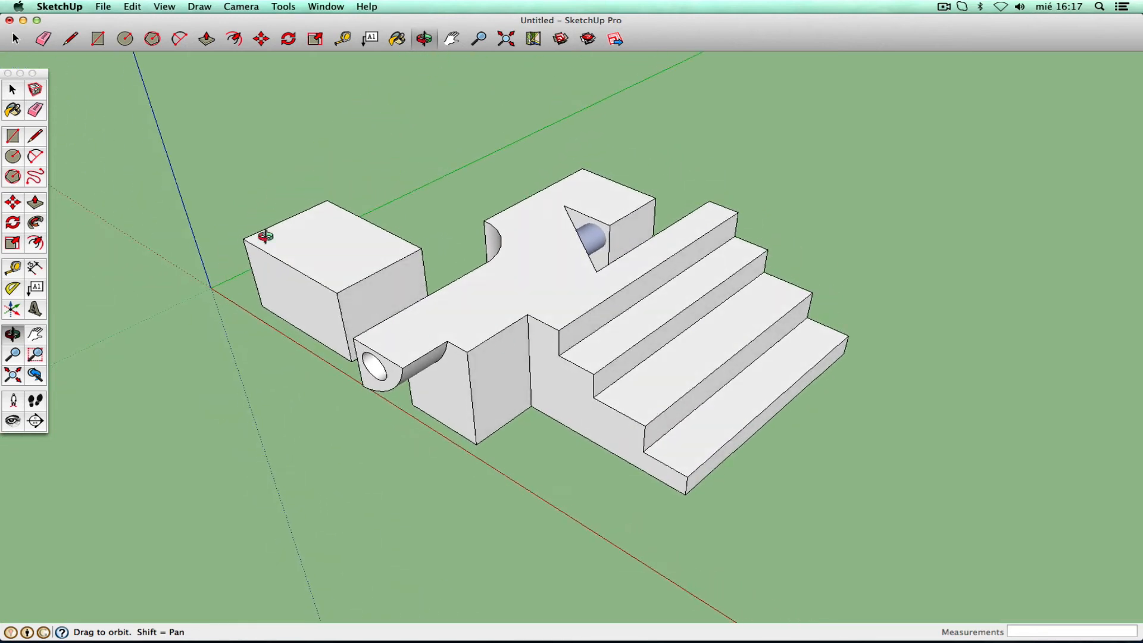
- Undo that push and push the circle through again to bore the hole, viewing from low side
left_click(134, 7)
left_click(140, 20)
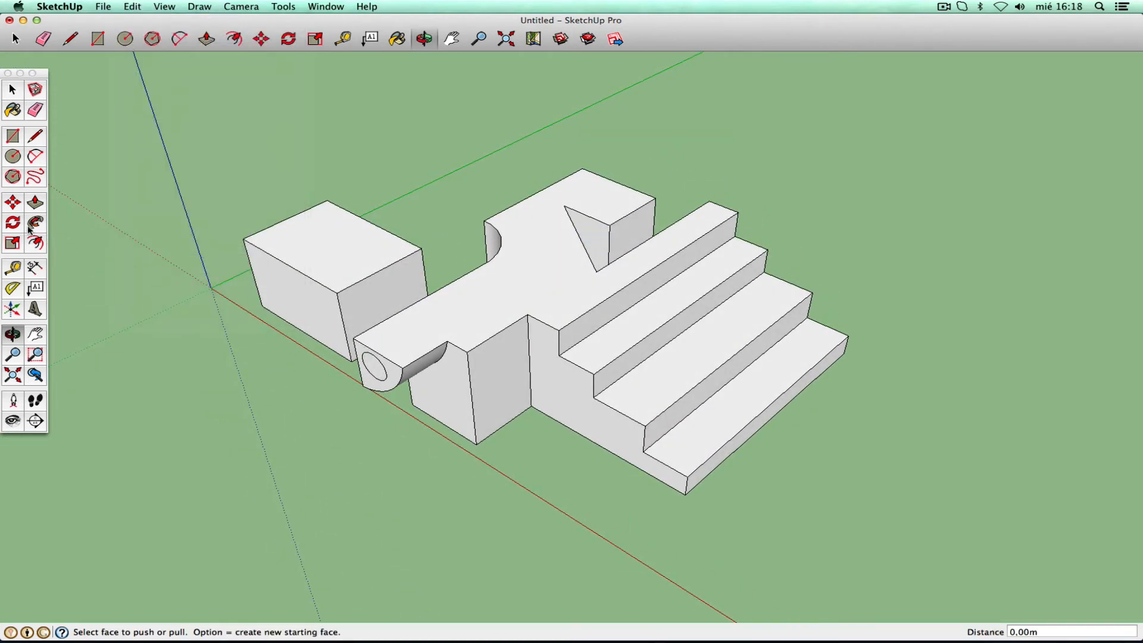
left_click(35, 202)
left_click_drag(372, 372, 468, 327)
key("o")
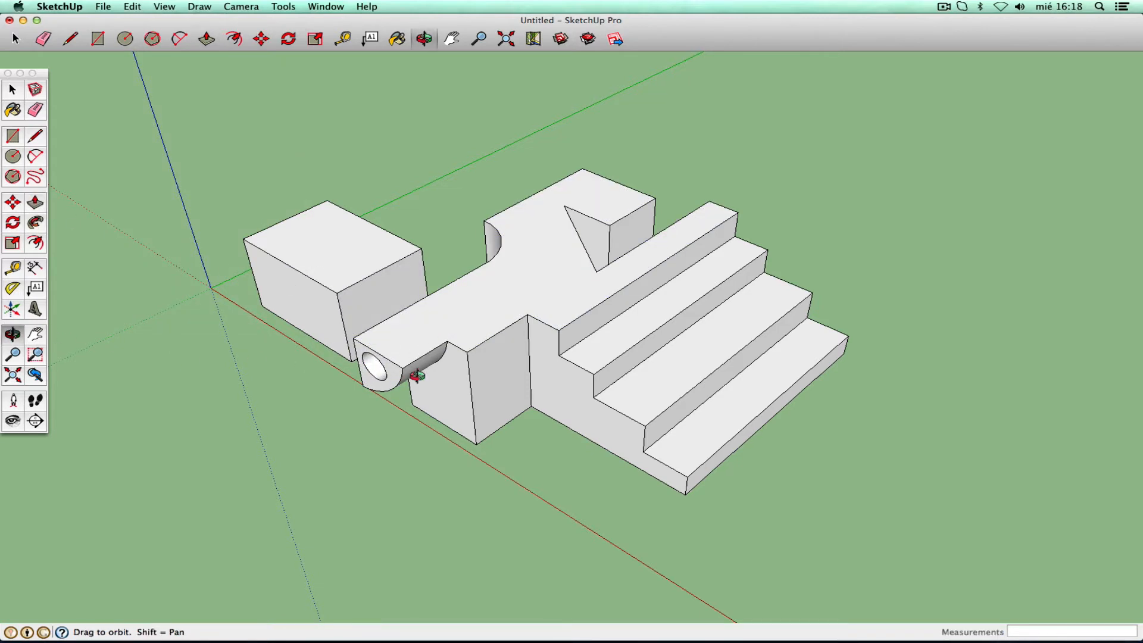
left_click_drag(416, 375, 469, 312)
- Sketch trial freehand curves from the notch corner and undo the Freehand strokes twice
left_click(35, 136)
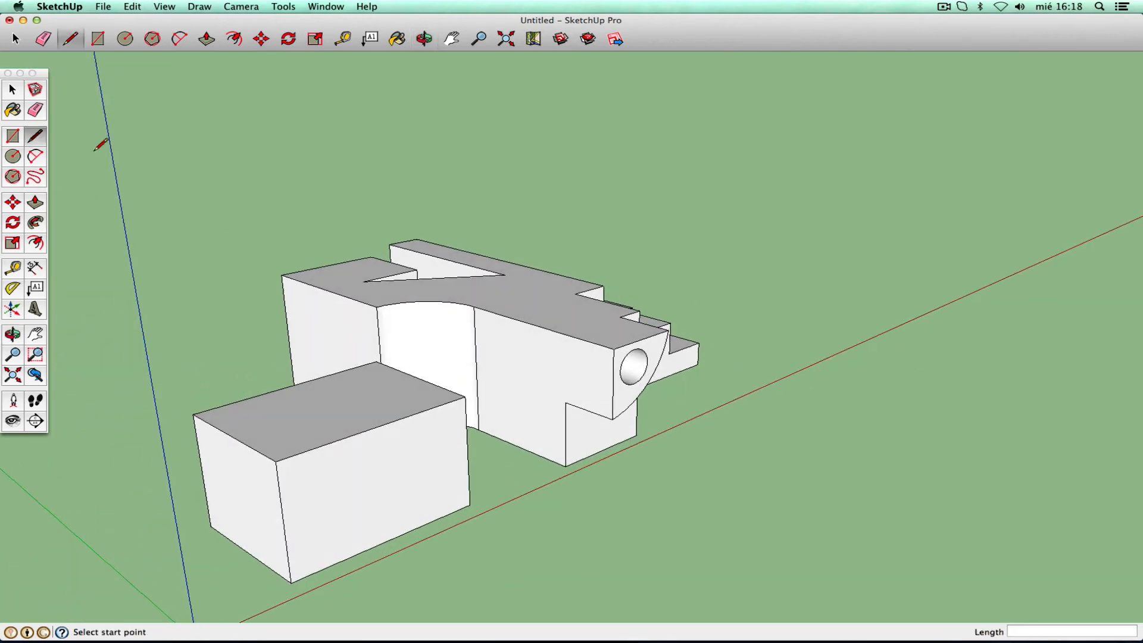
left_click(38, 177)
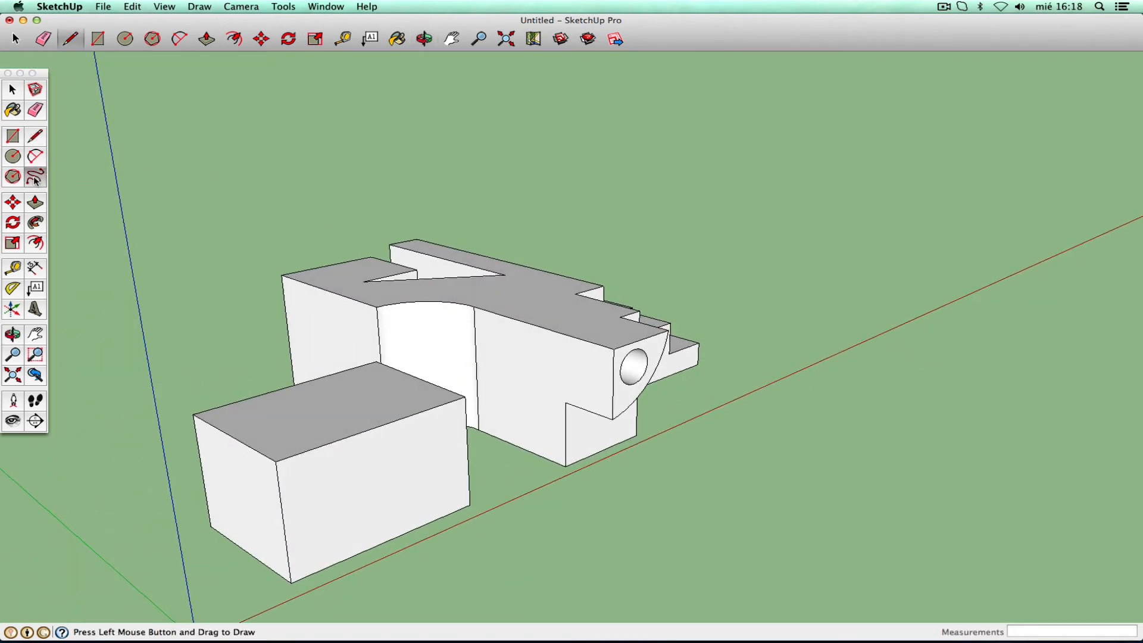
left_click_drag(566, 403, 573, 387)
left_click(36, 203)
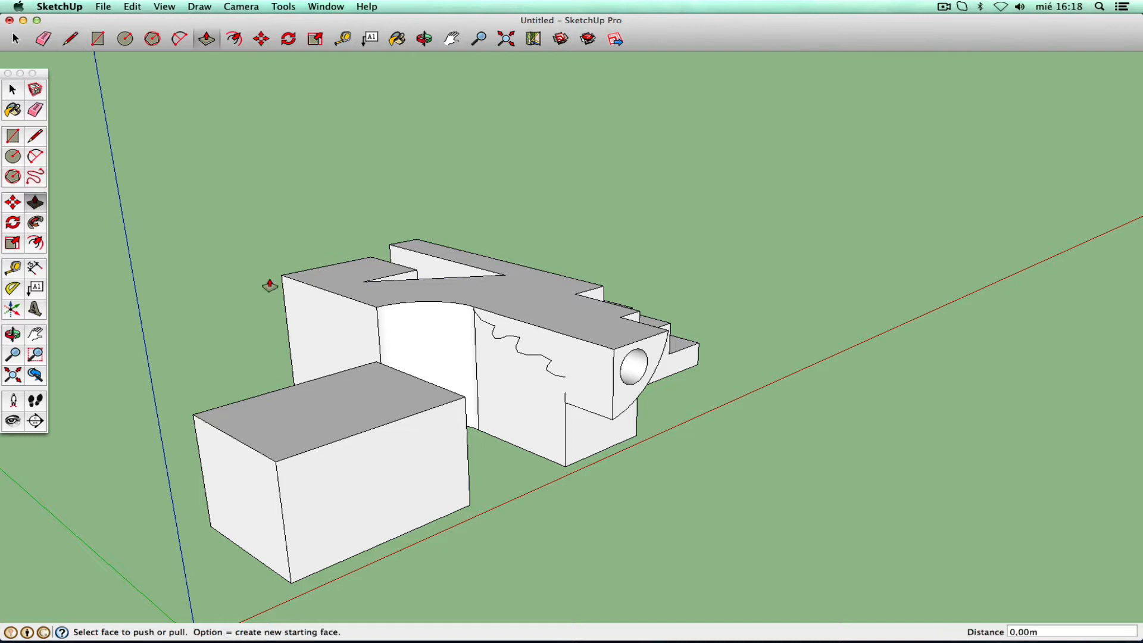
left_click(132, 7)
left_click(133, 23)
left_click(35, 177)
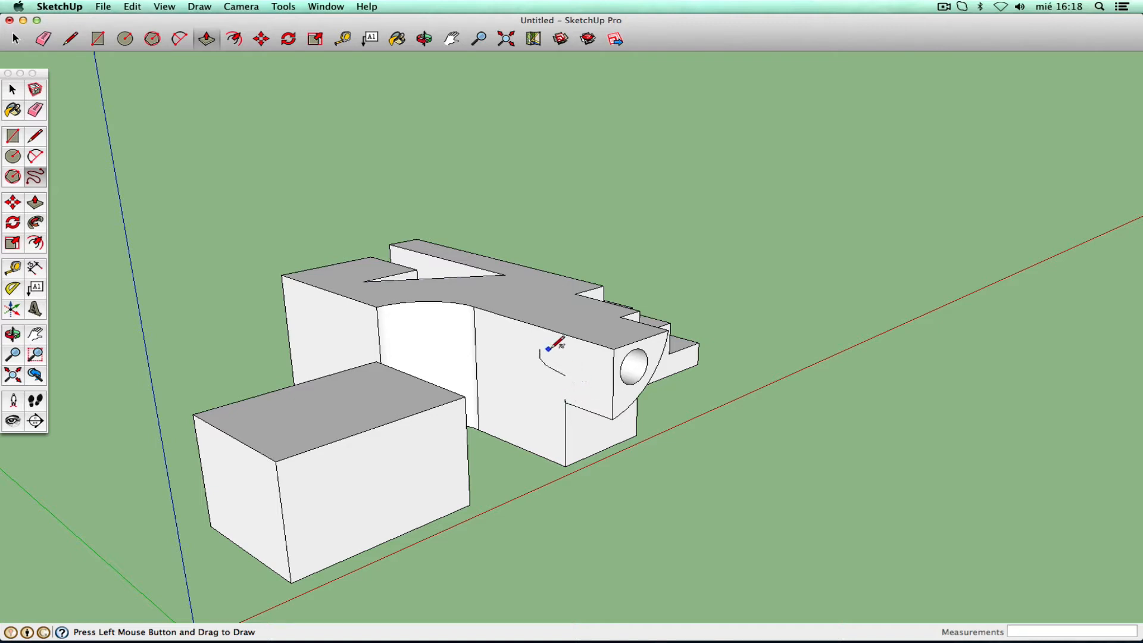
left_click(137, 7)
left_click(143, 23)
- Pan, orbit and zoom in close on the middle block's long side face
left_click(35, 334)
left_click_drag(506, 369, 443, 387)
left_click(13, 334)
left_click_drag(485, 350, 584, 337)
left_click(13, 354)
left_click_drag(548, 375, 557, 250)
- Draw a wavy freehand line across the side face and test Push/Pull on the bounded face
left_click(37, 173)
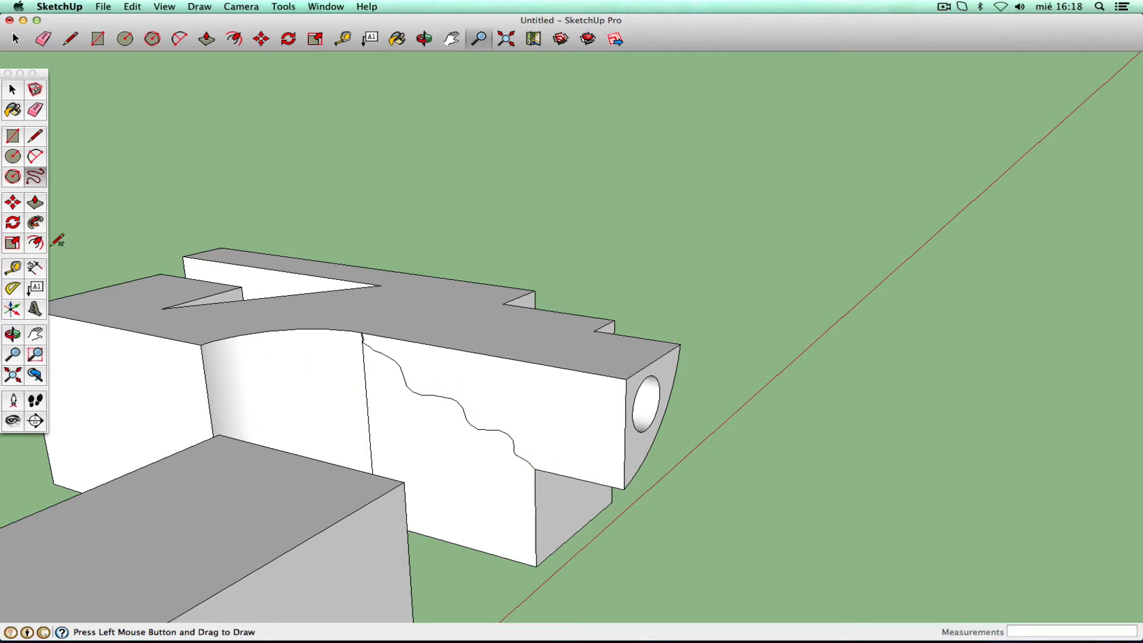
left_click(34, 205)
left_click(504, 391)
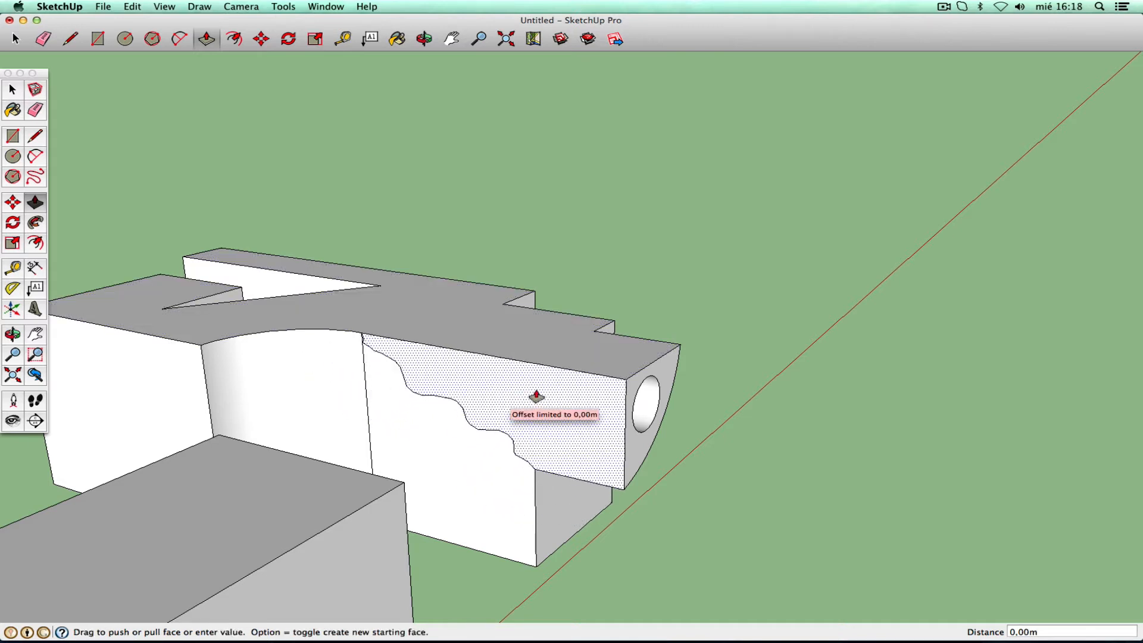
left_click(522, 410)
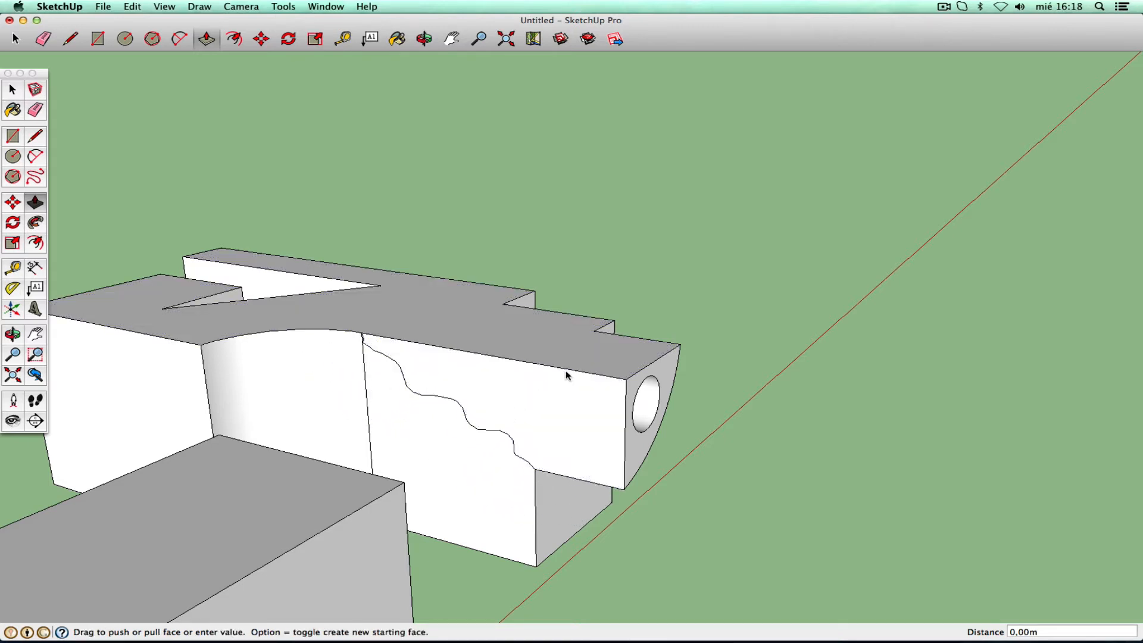
left_click(526, 402)
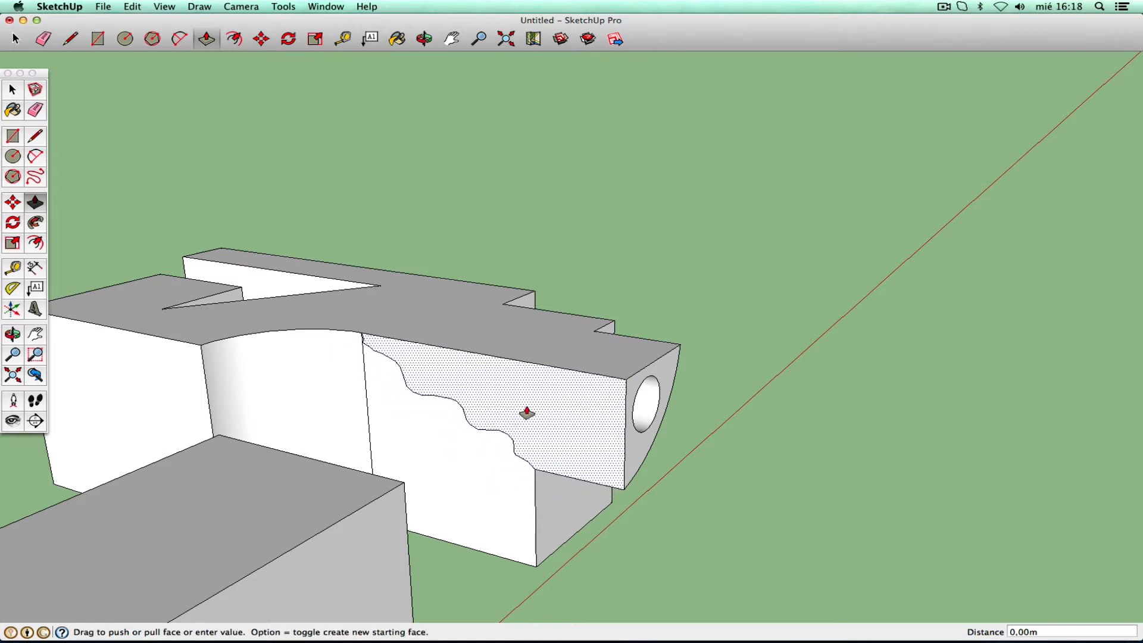
left_click(520, 403)
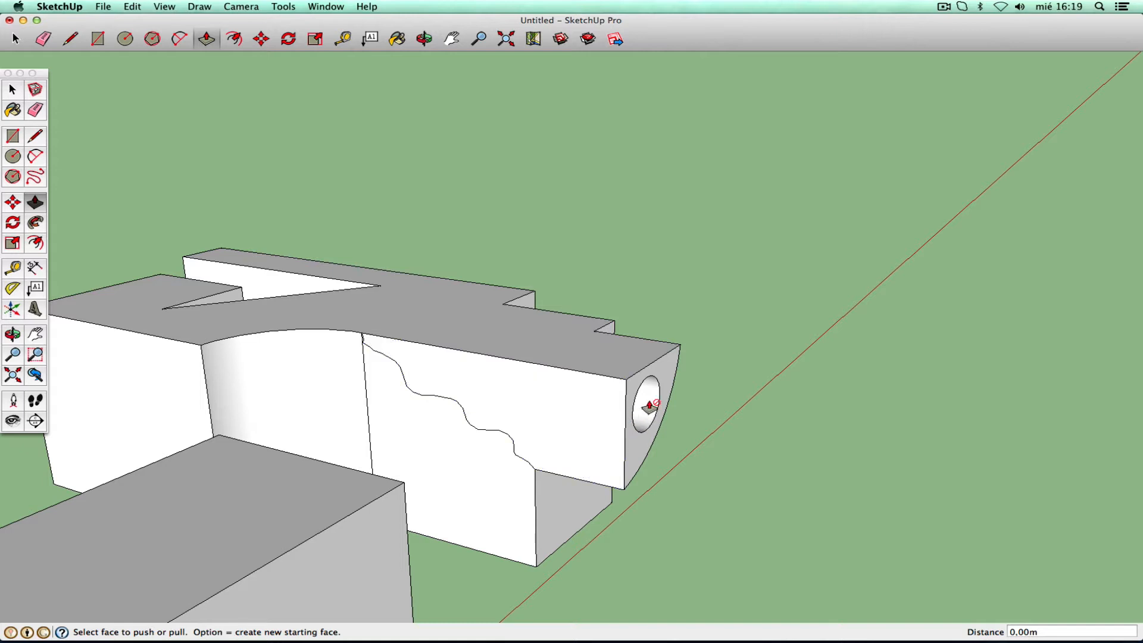
- Retry Push/Pull on the side face, cancelling with Esc so it stays unchanged
left_click(596, 410)
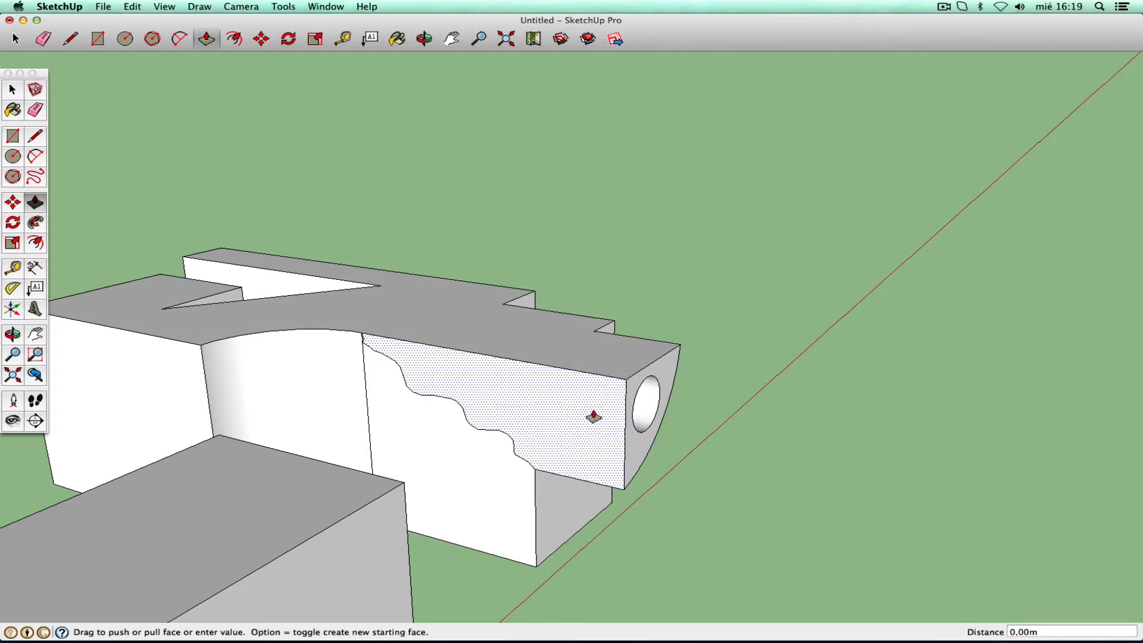
key("Escape")
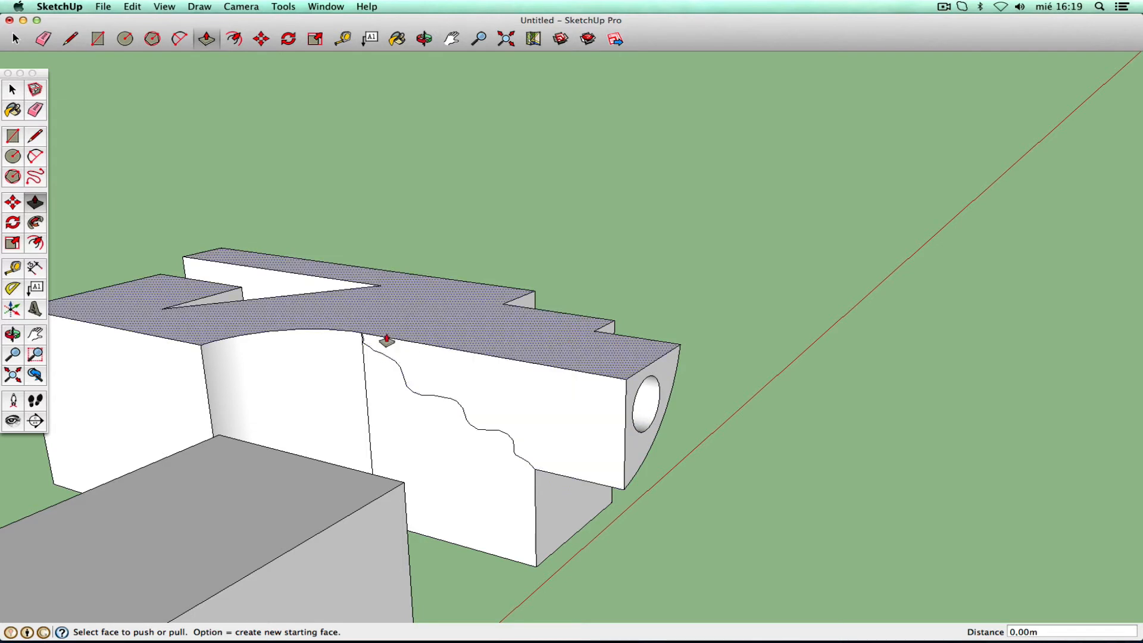
left_click(539, 409)
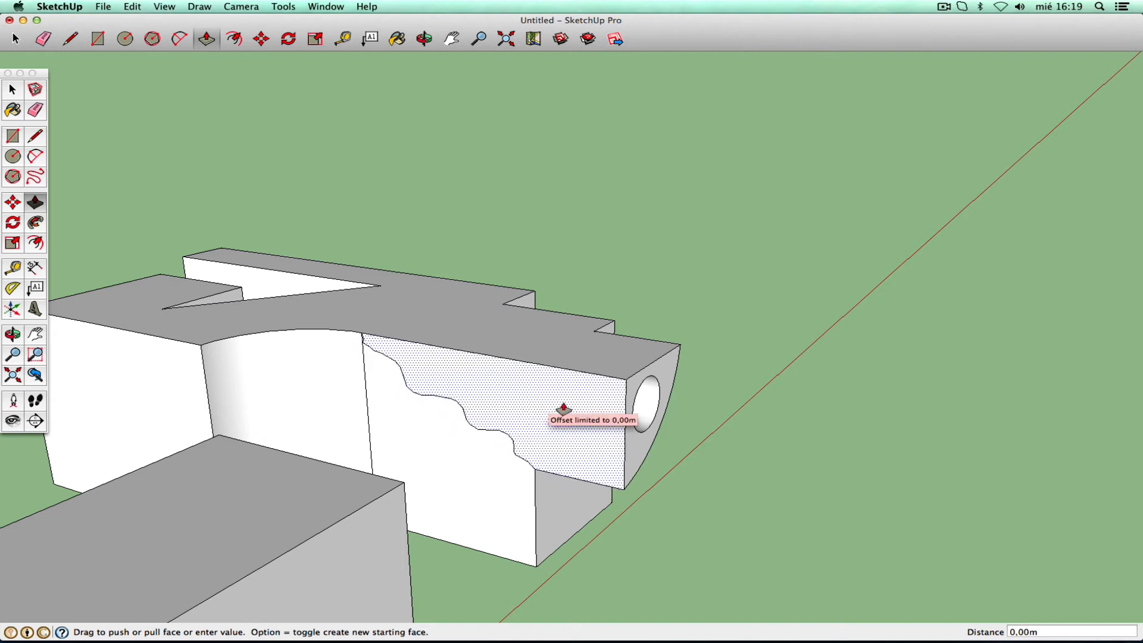
left_click(569, 411)
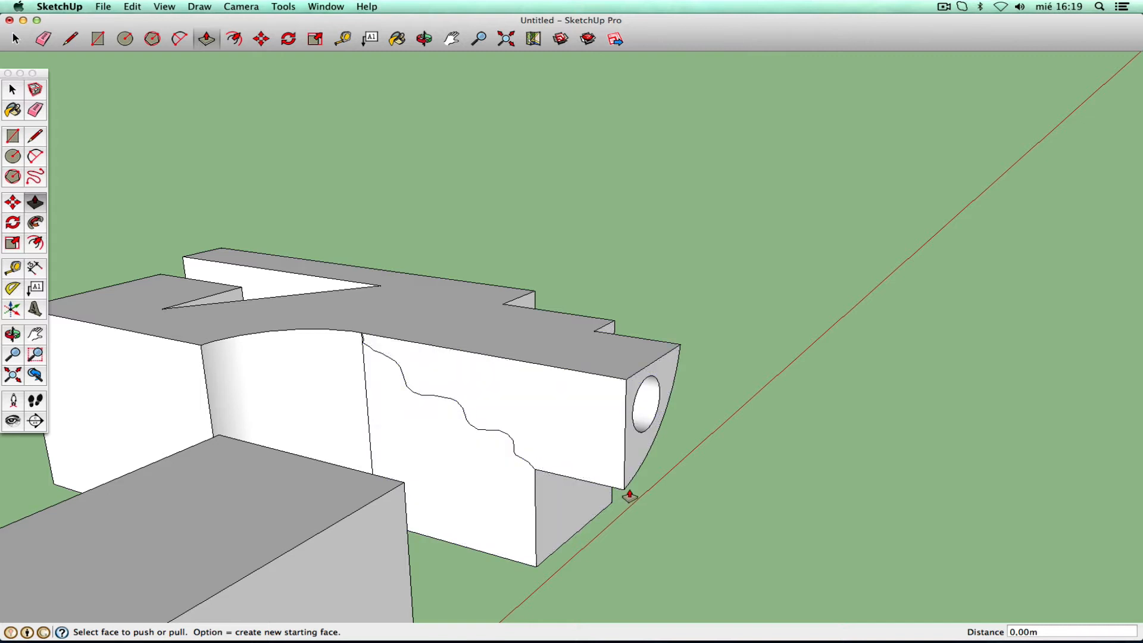
left_click(12, 334)
left_click_drag(142, 331, 479, 299)
- Pull the wavy-edged upper side face out about 0,30m into a wavy overhang
right_click(506, 329)
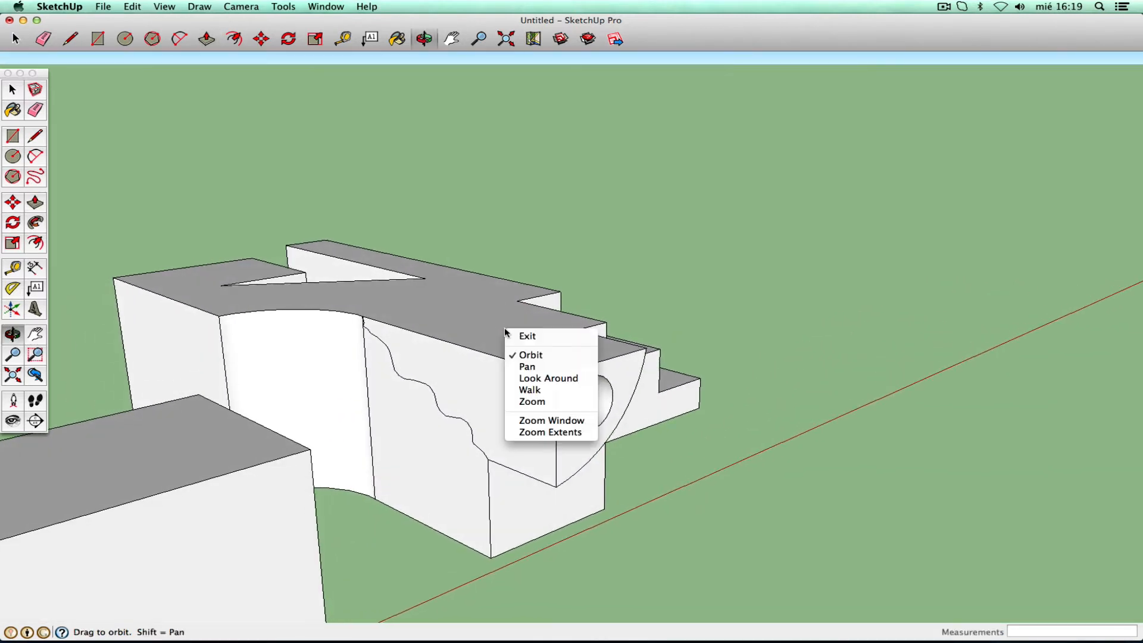
left_click(524, 337)
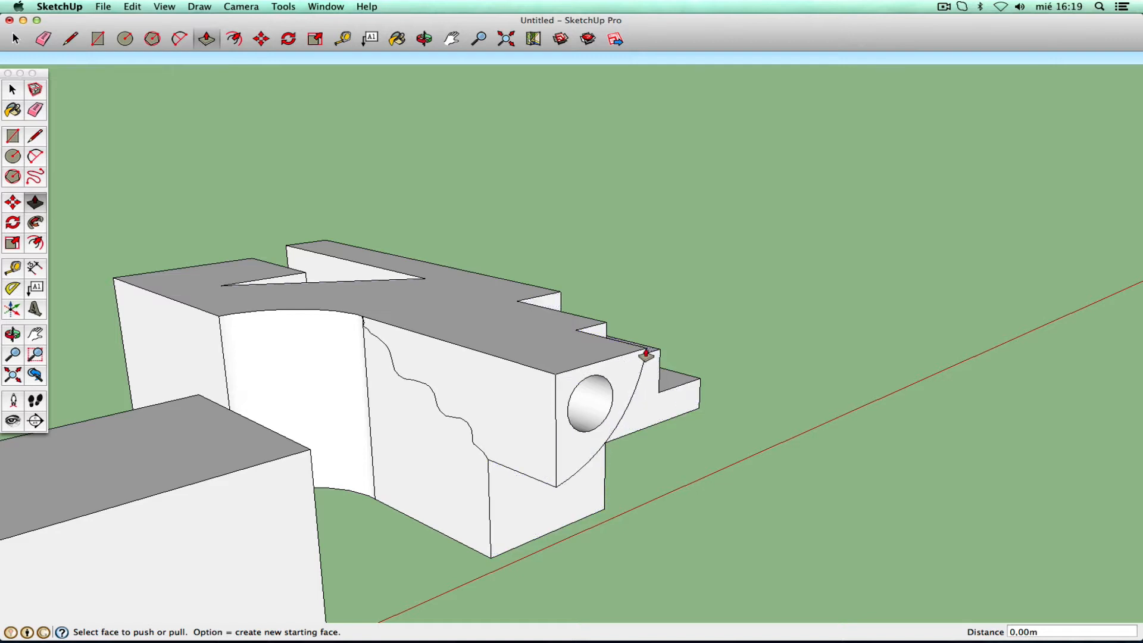
mouse_move(536, 401)
left_mouse_down()
mouse_move(431, 454)
mouse_move(584, 399)
mouse_move(464, 441)
mouse_move(600, 406)
left_mouse_up()
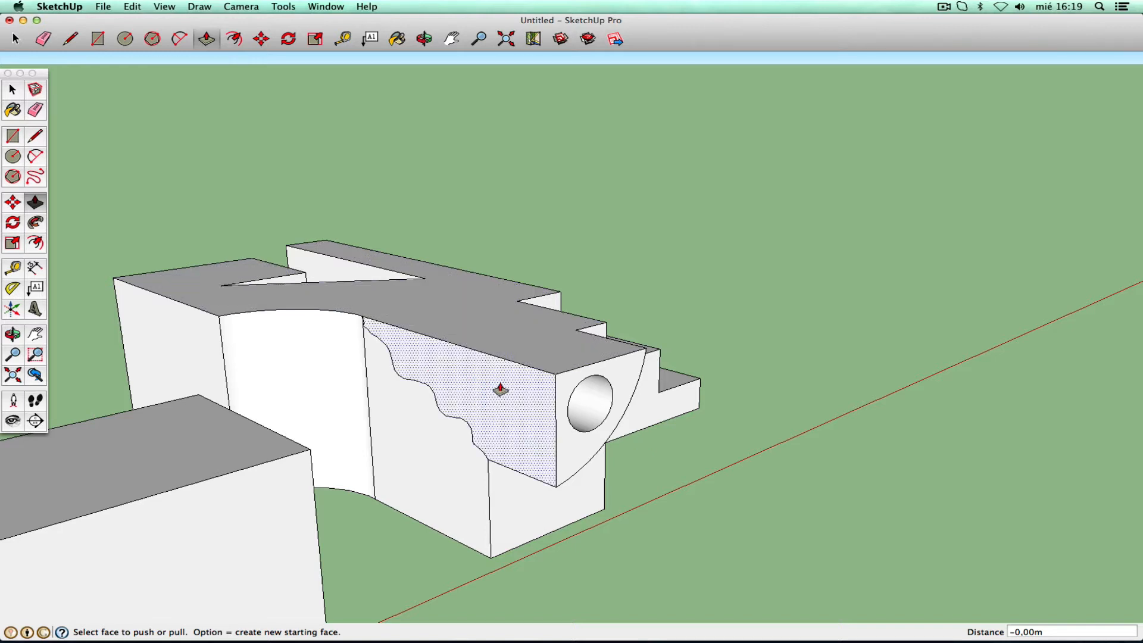
mouse_move(500, 390)
left_mouse_down()
mouse_move(447, 417)
mouse_move(503, 391)
mouse_move(507, 429)
mouse_move(502, 409)
mouse_move(459, 426)
left_mouse_up()
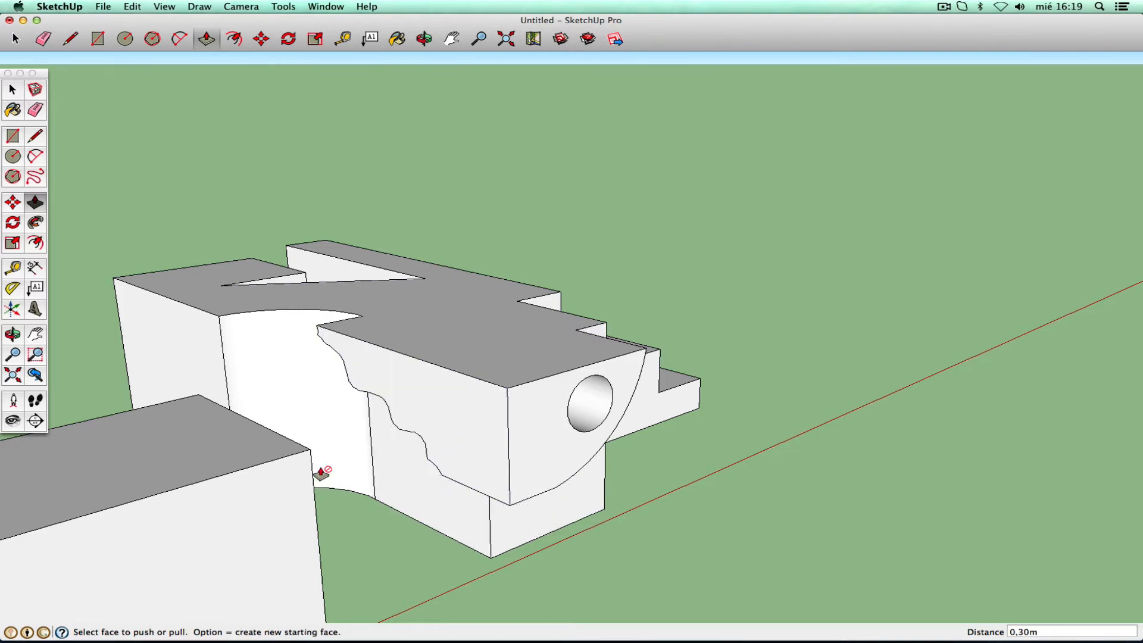
- Draw vertical and connecting edges on the overhang to divide it into small faces
left_click(35, 138)
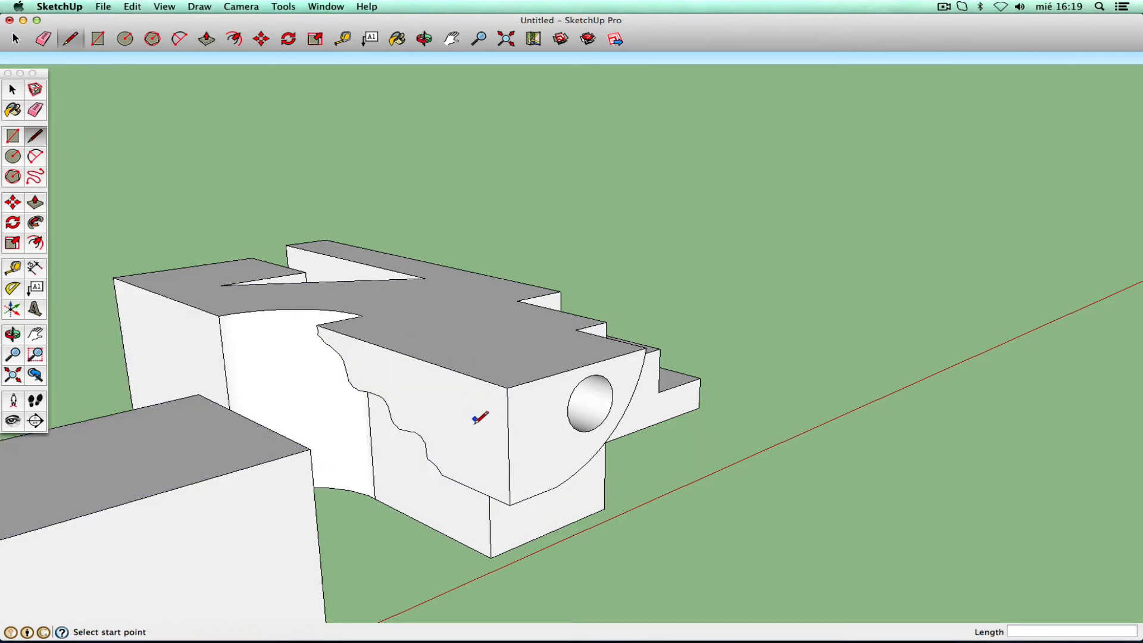
left_click(458, 481)
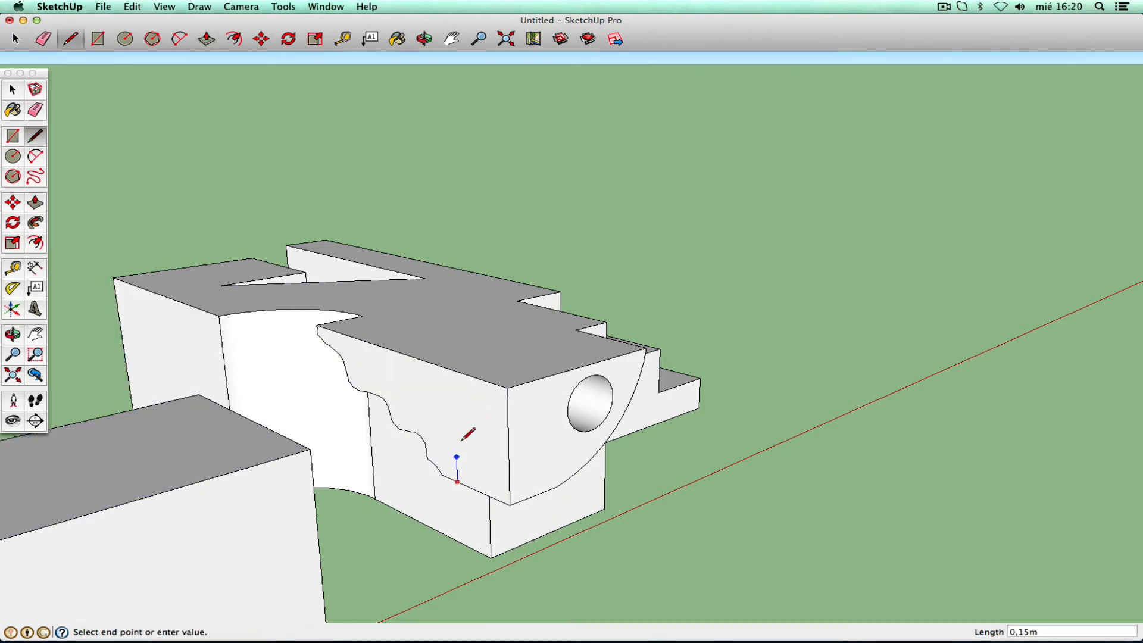
left_click(453, 372)
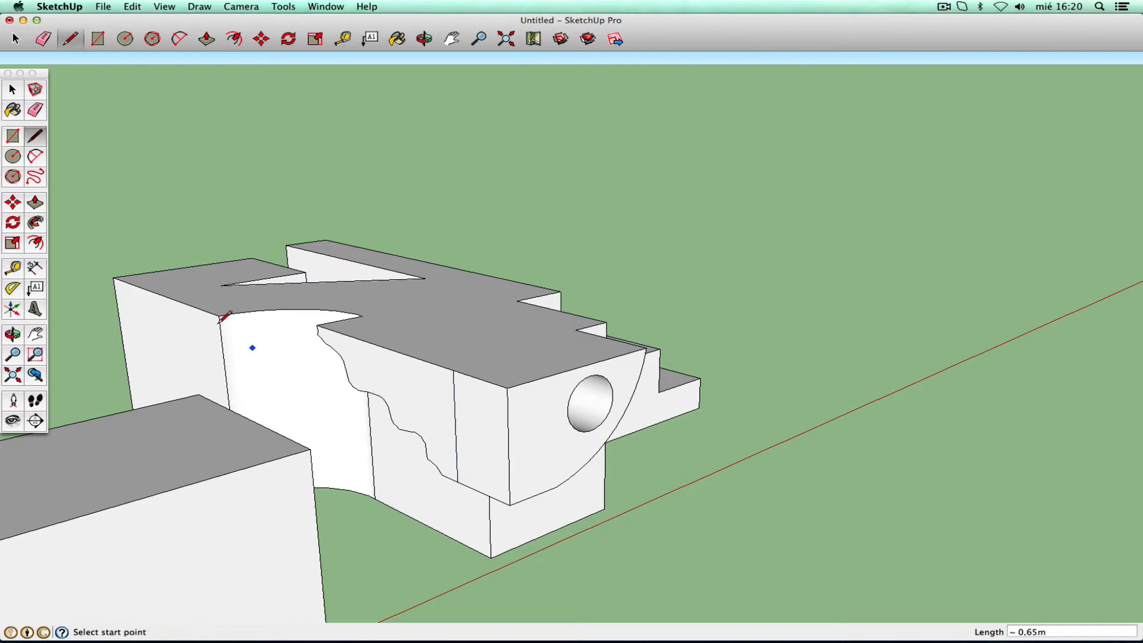
left_click(455, 408)
left_click(508, 428)
- Push the small faces beside the hole inward into stepped recesses, then orbit to an overview
left_click(35, 202)
left_click(484, 400)
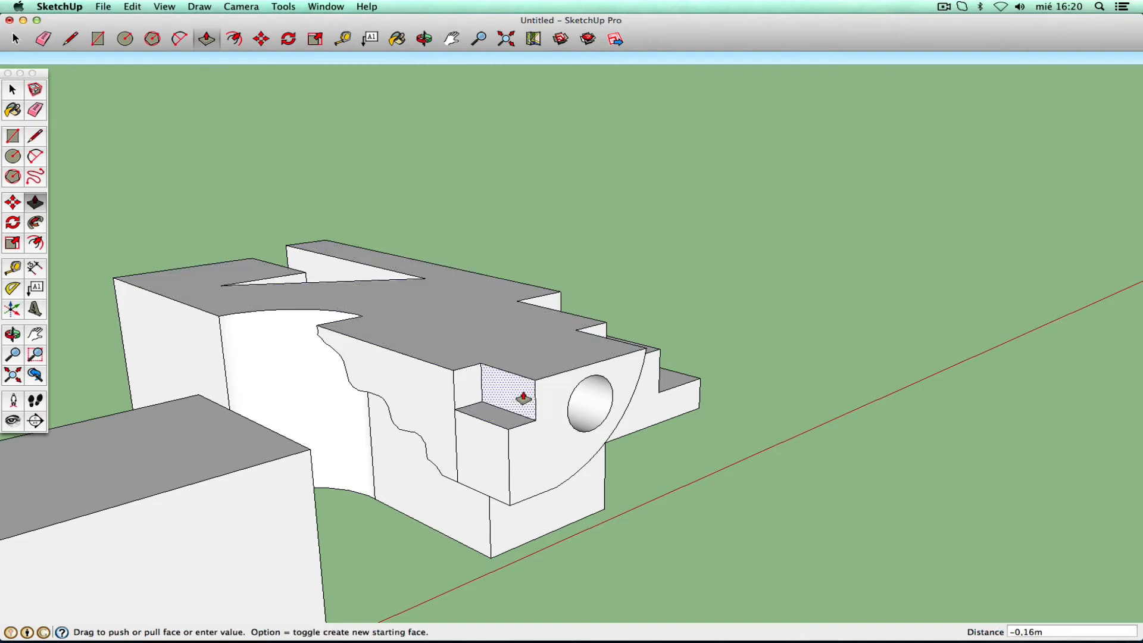
left_click(517, 395)
mouse_move(498, 459)
left_mouse_down()
mouse_move(457, 488)
mouse_move(508, 470)
mouse_move(493, 460)
left_mouse_up()
left_click_drag(474, 390, 483, 473)
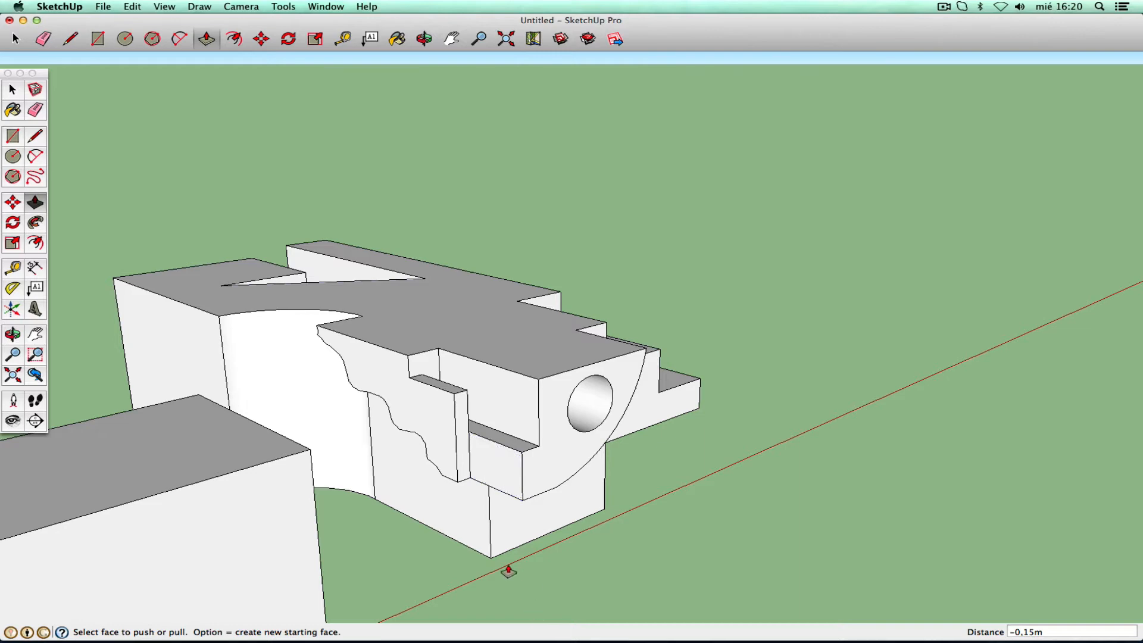
left_click(13, 333)
left_click_drag(523, 370, 259, 400)
- Draw a circle on the ground beside the stepped model and pull it up into a smooth cylinder
left_click(13, 354)
left_click_drag(447, 247, 242, 387)
left_click(35, 340)
left_click_drag(432, 370, 245, 352)
left_click(22, 158)
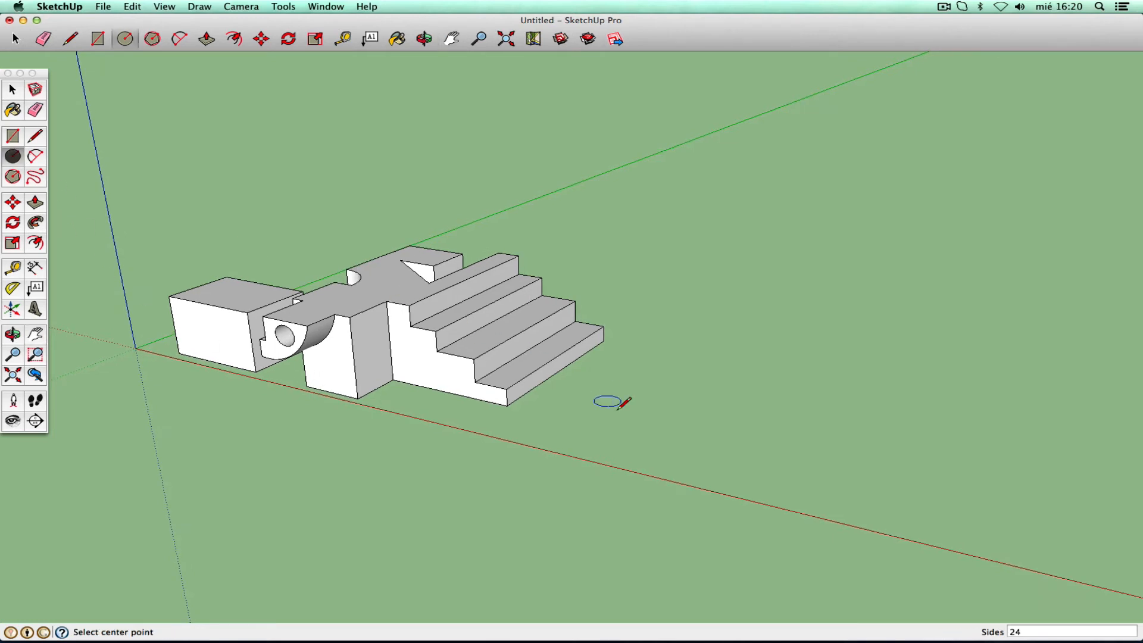
left_click(618, 438)
left_click(650, 444)
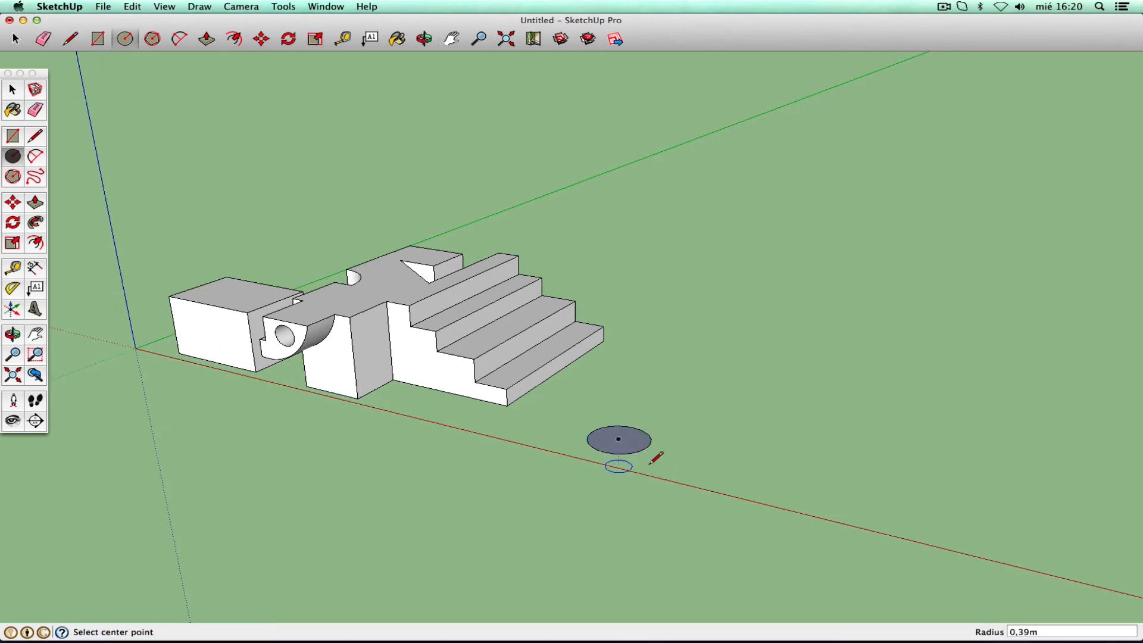
left_click(33, 204)
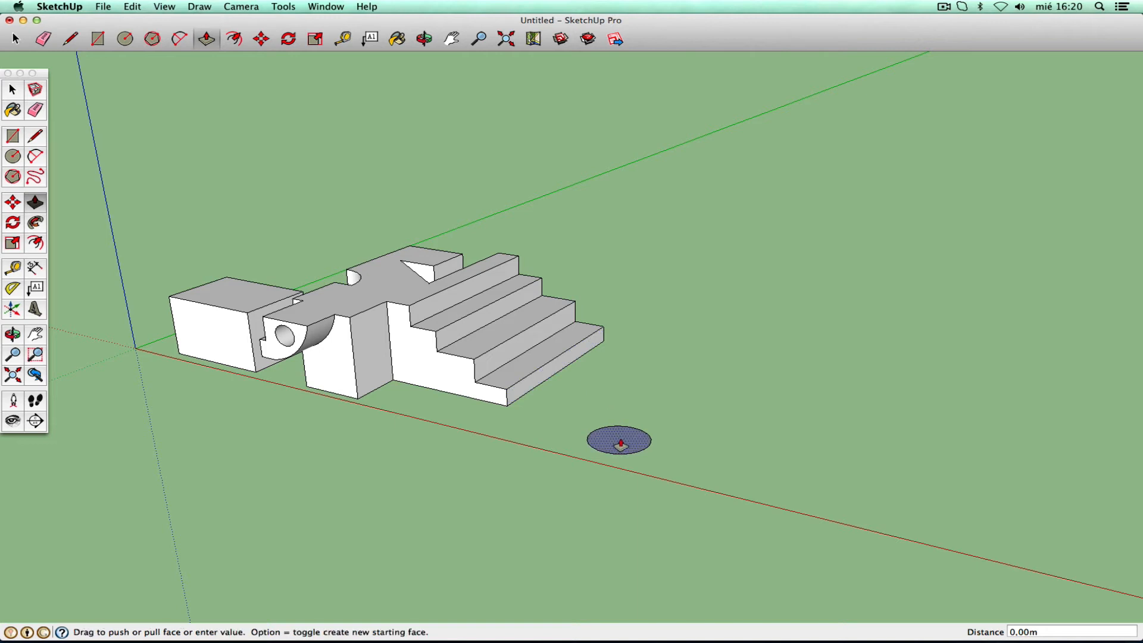
left_click_drag(619, 439, 619, 351)
- Draw a 12-sided polygon of radius 0,32 m and pull it up 1,07 m into a prism
left_click(12, 176)
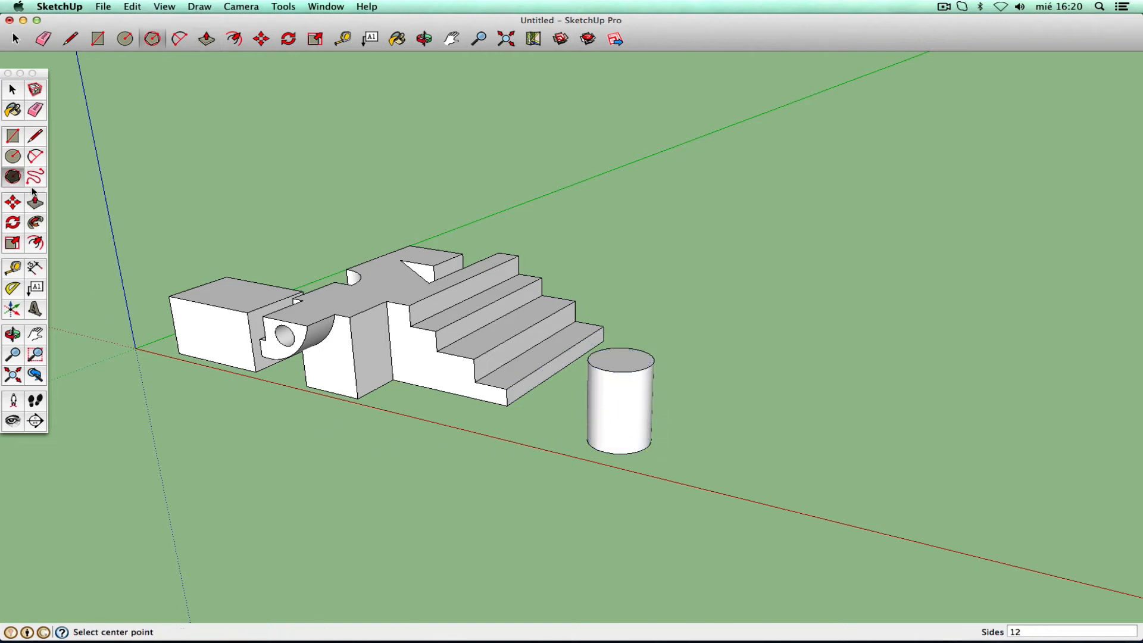
left_click(726, 469)
left_click(754, 469)
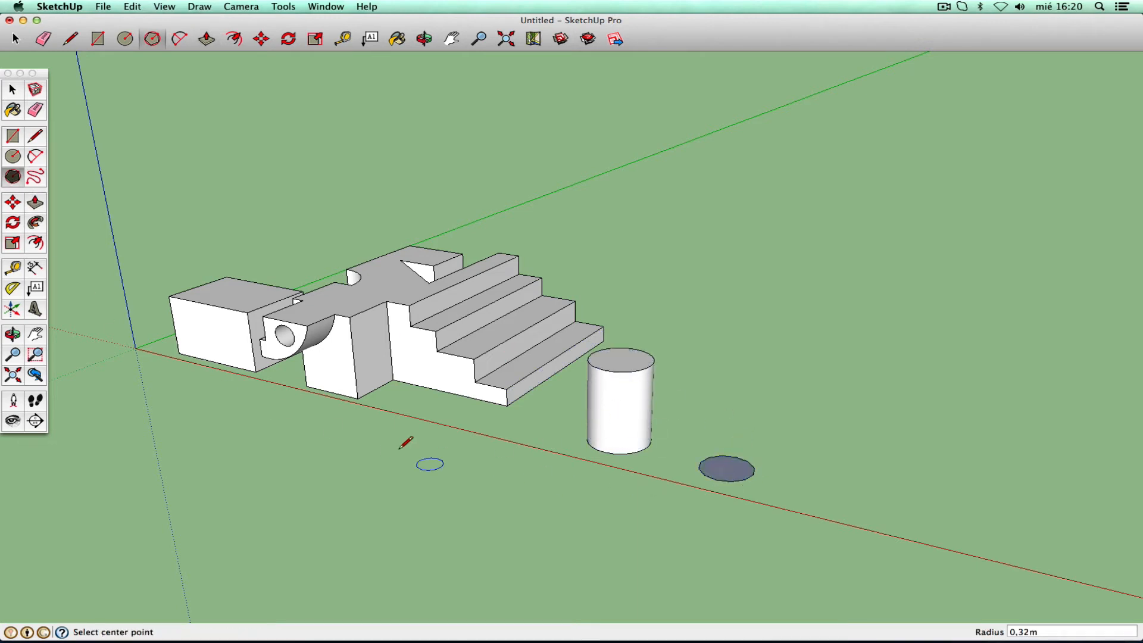
left_click(34, 203)
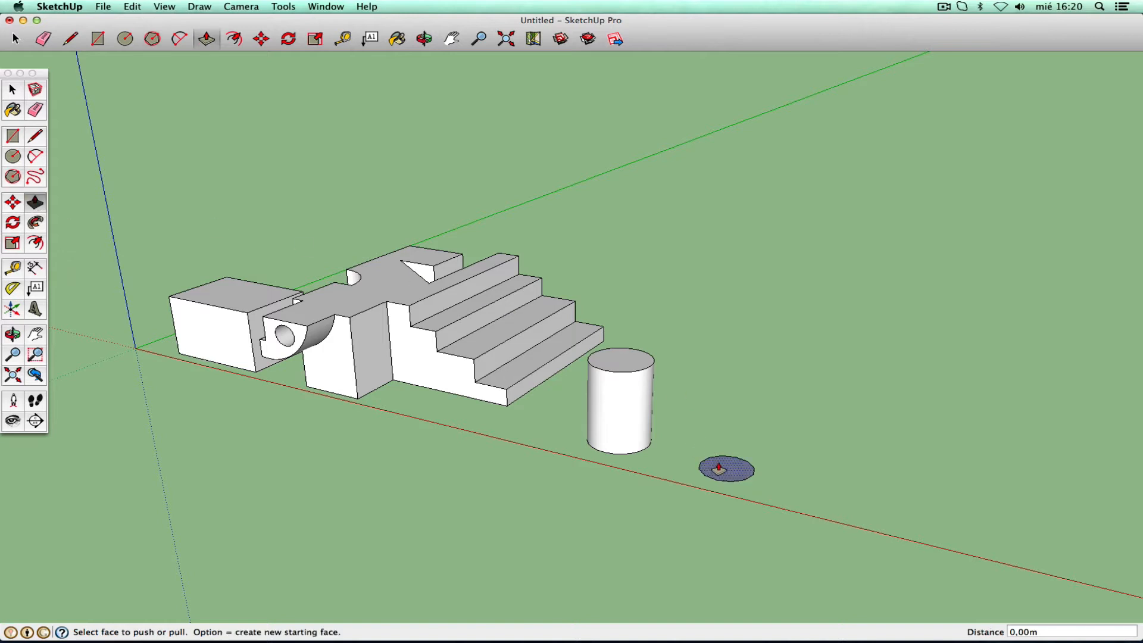
left_click_drag(724, 466, 730, 386)
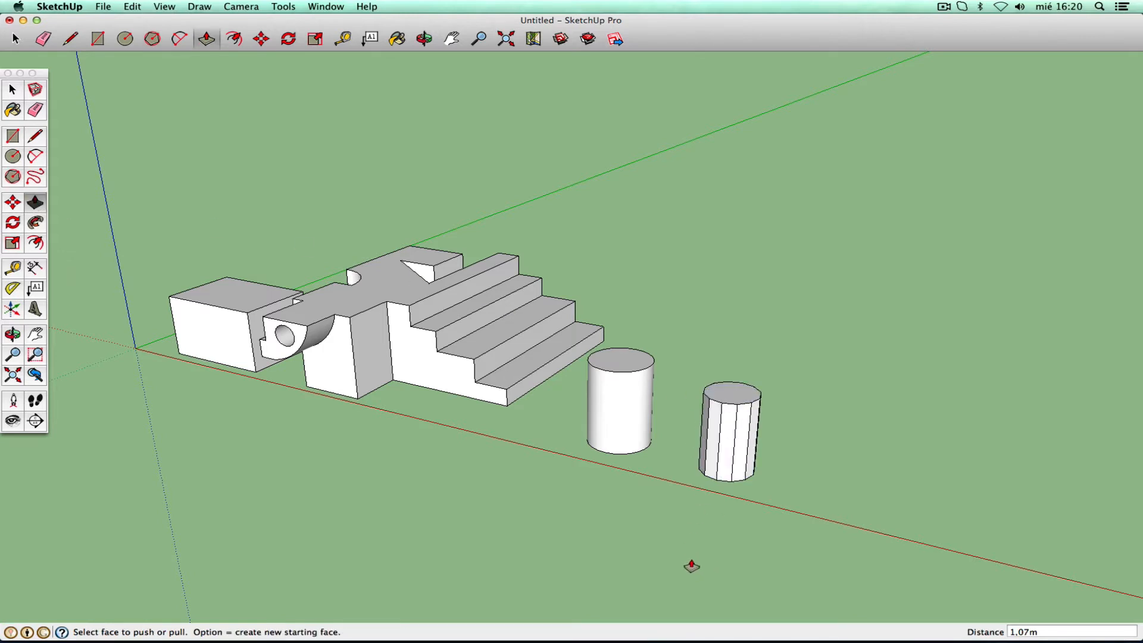
- Pan and zoom toward the new solids, then exit the Zoom tool
left_click(35, 336)
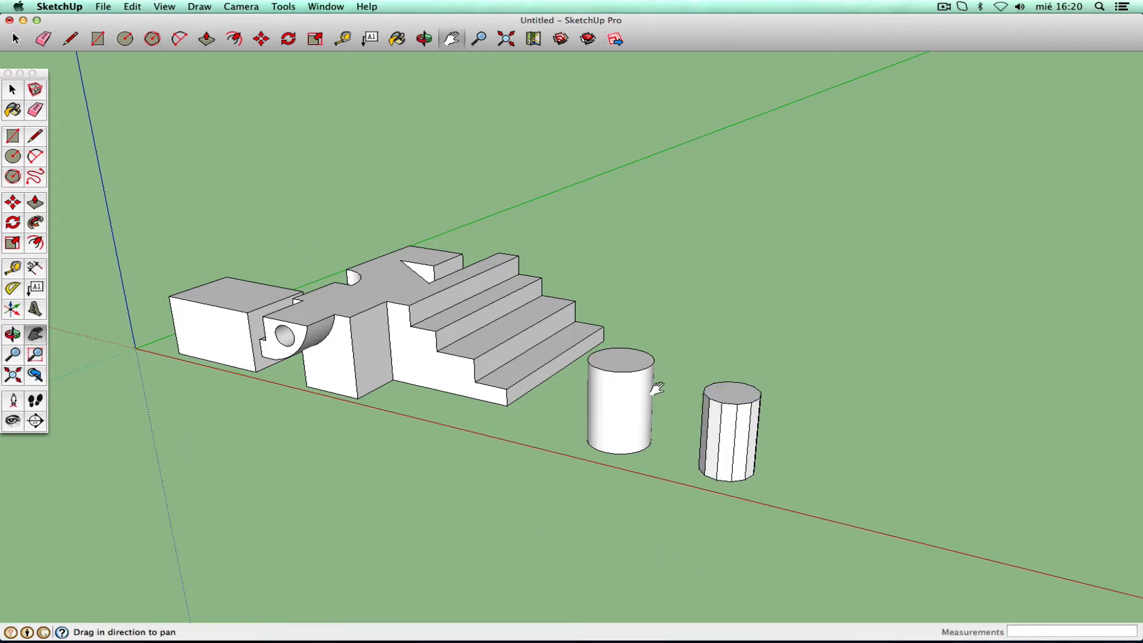
left_click_drag(654, 389, 508, 337)
left_click(12, 354)
right_click(509, 334)
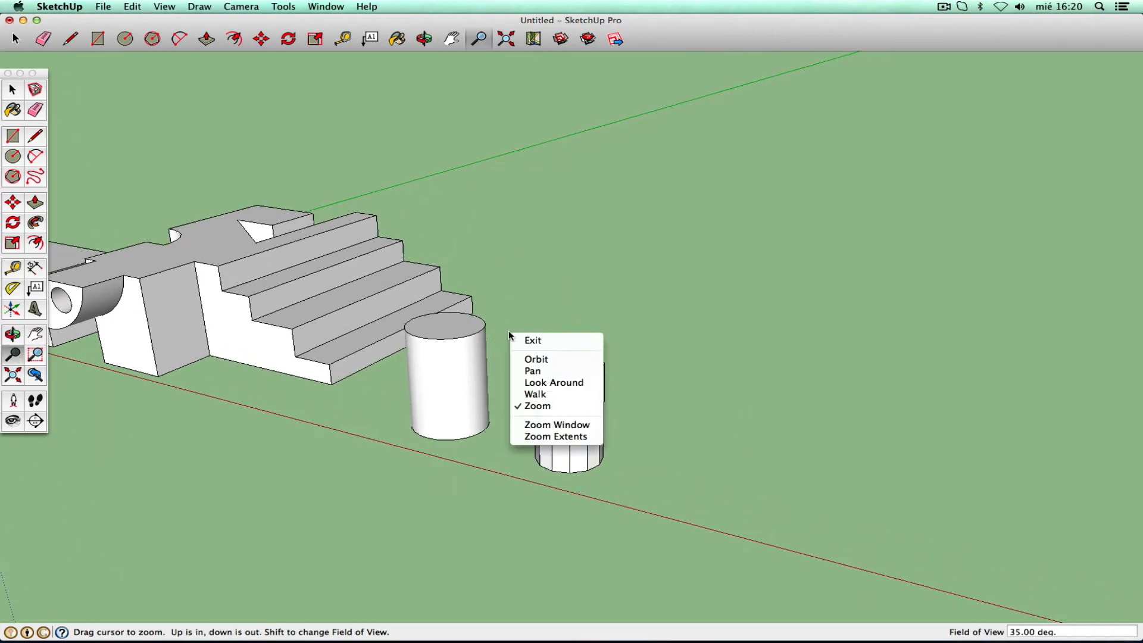
left_click(528, 339)
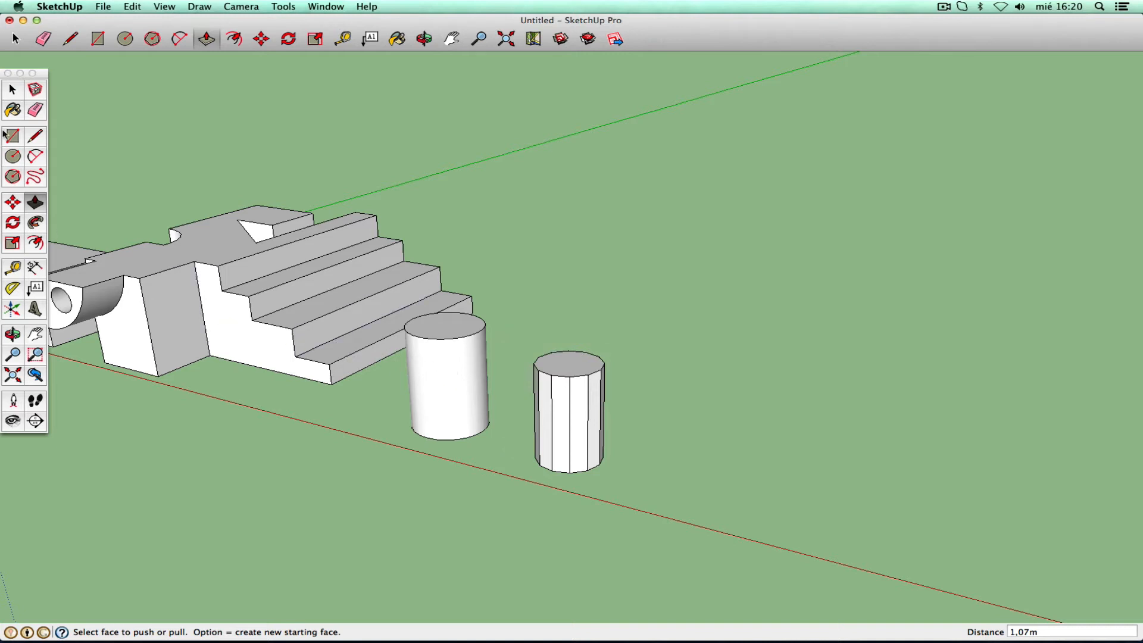
- Draw a 0,38 m circle and a 0,37 m polygon beside it on the ground
left_click(13, 90)
left_click(13, 157)
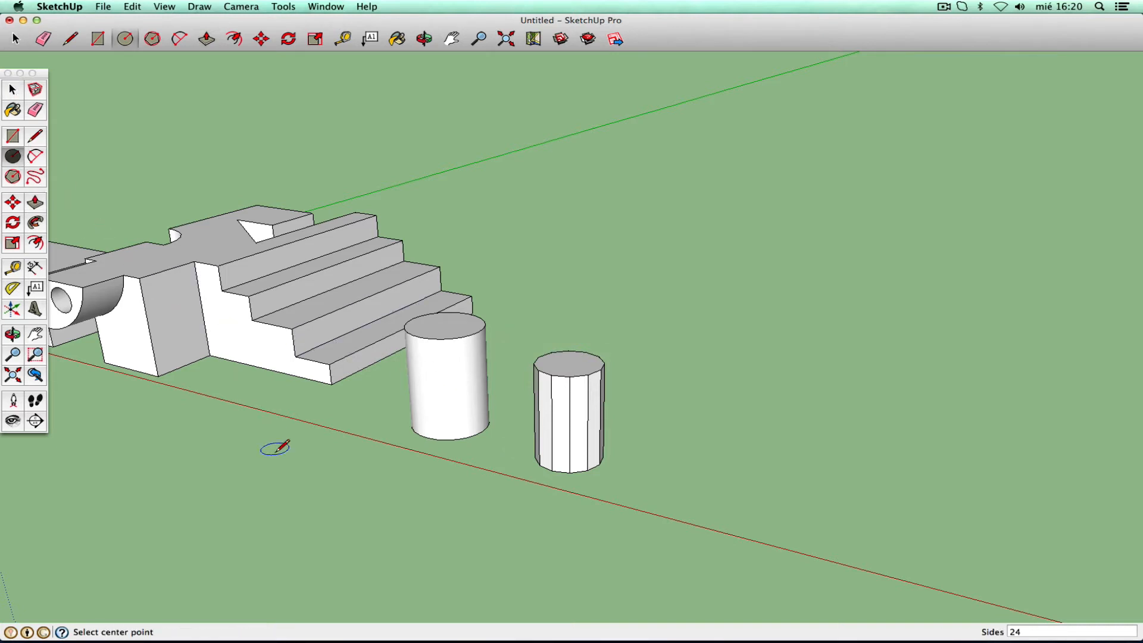
left_click(247, 478)
left_click(291, 475)
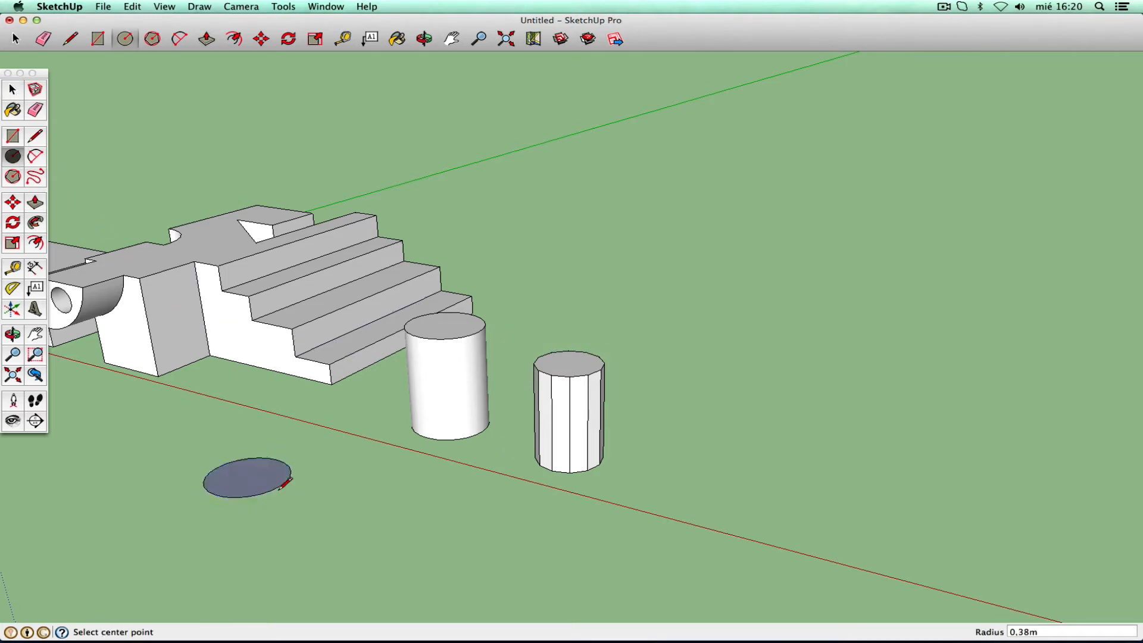
left_click(13, 176)
left_click(344, 507)
left_click(381, 516)
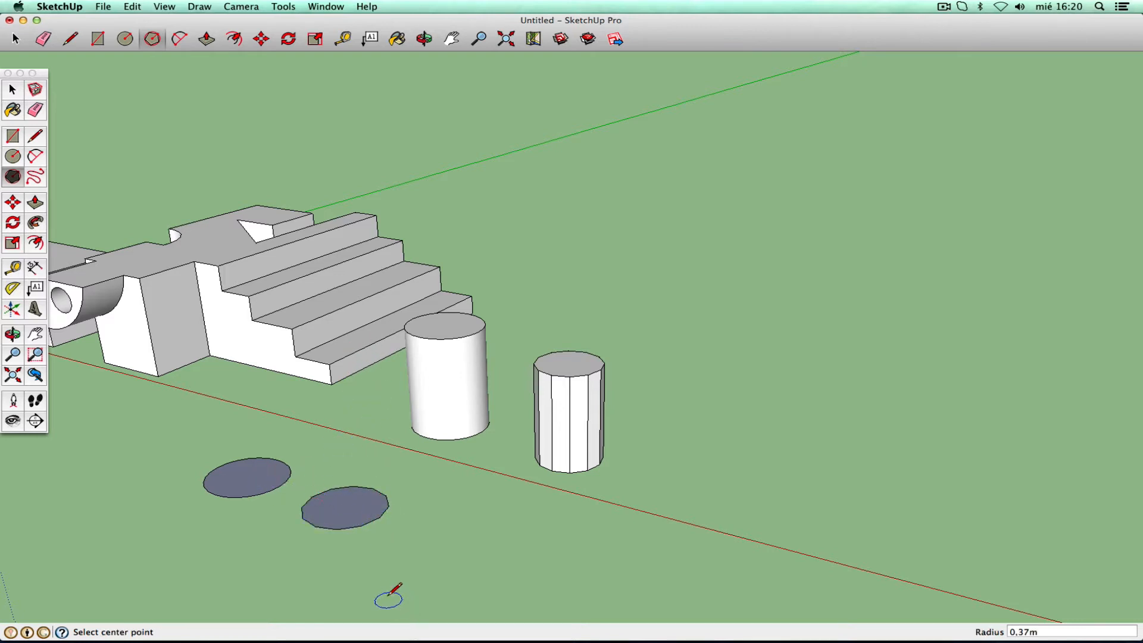
- Add a 0,32 m circle and a 0,29 m 12-sided polygon to complete the row
left_click(13, 156)
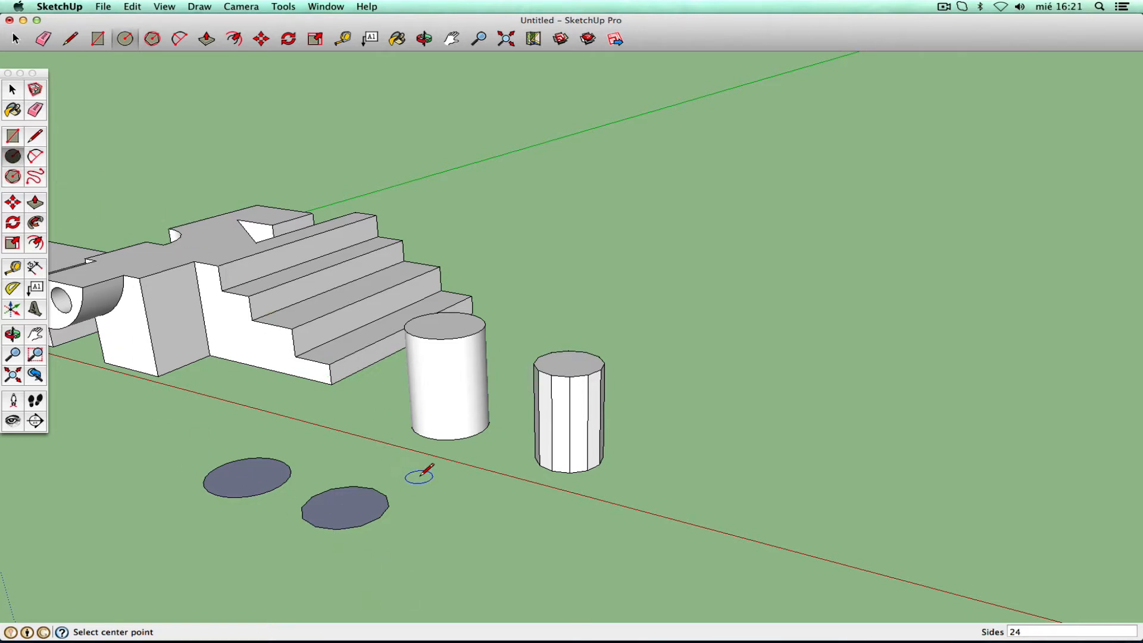
left_click(459, 542)
left_click(498, 541)
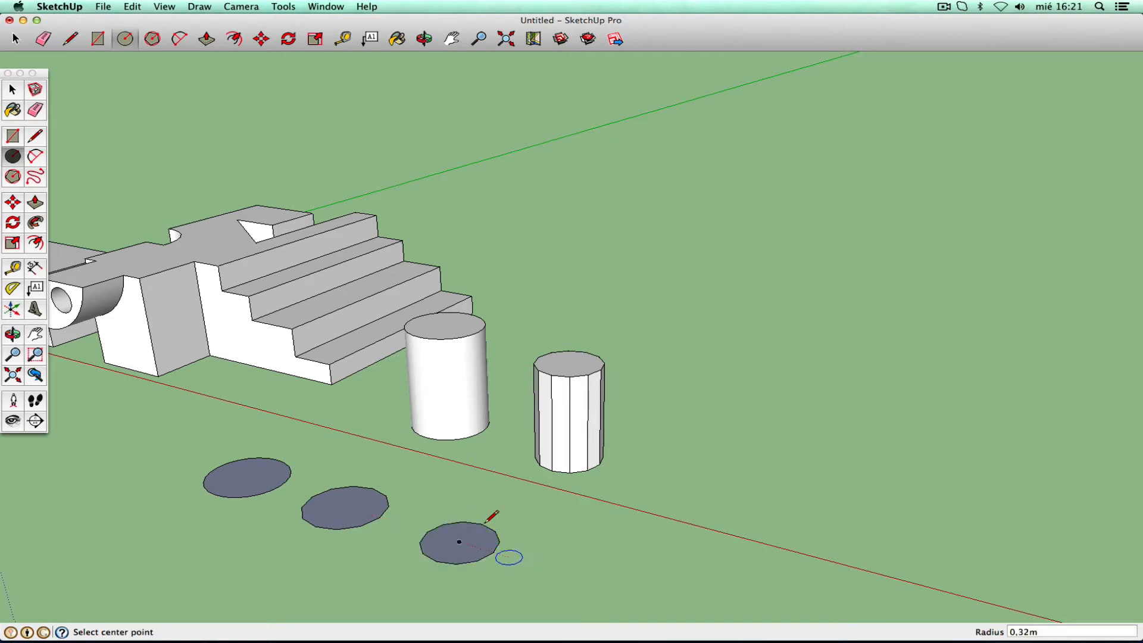
left_click(13, 176)
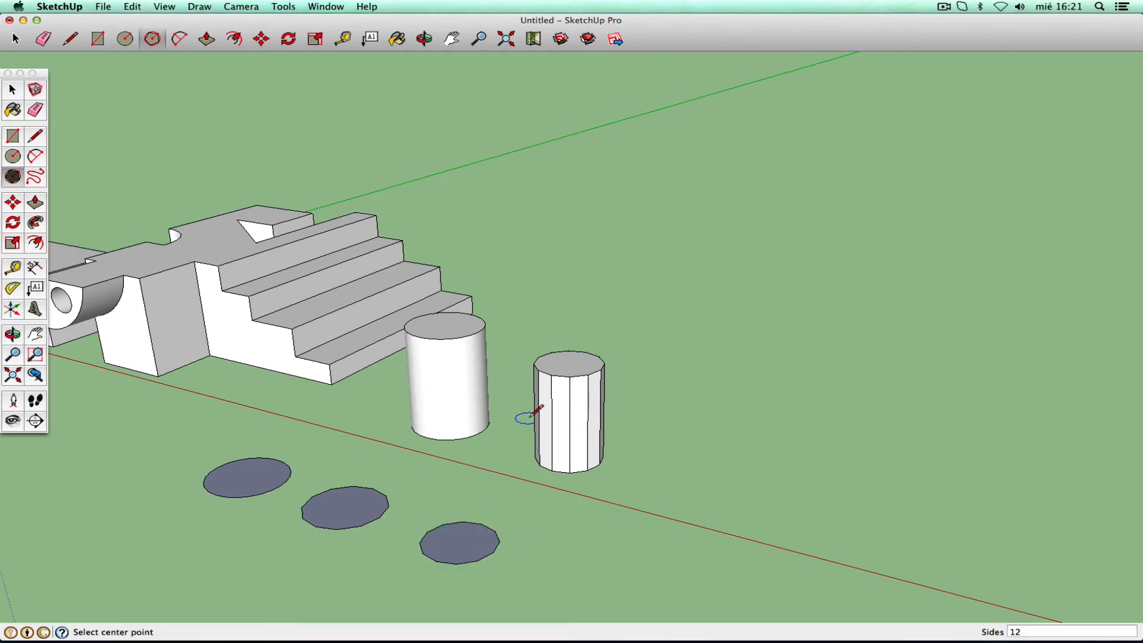
left_click(546, 569)
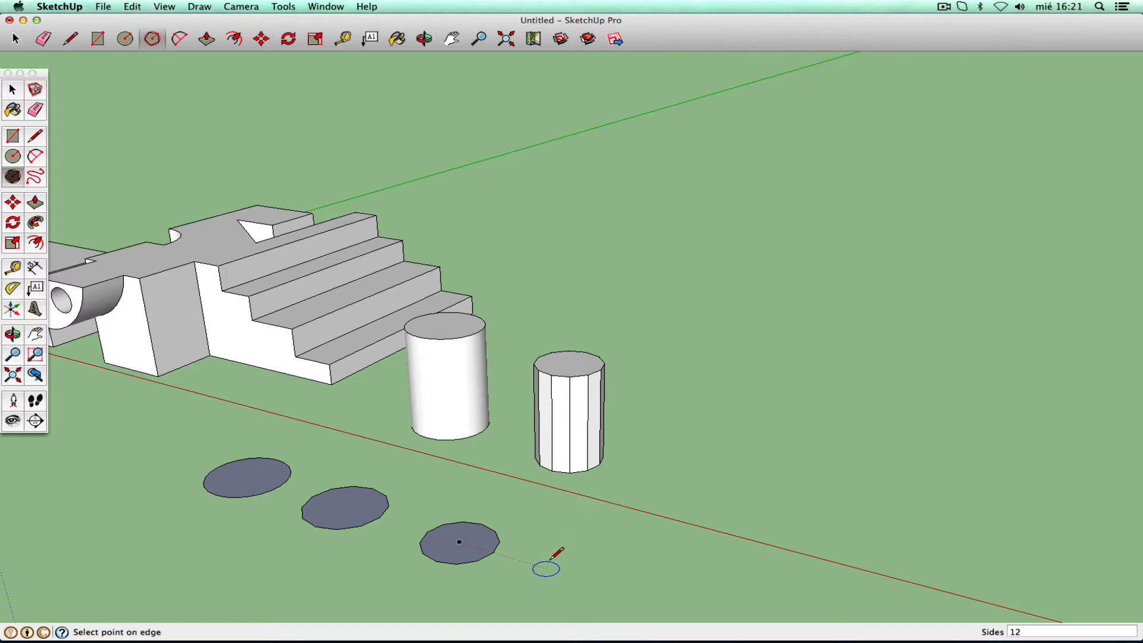
left_click(580, 576)
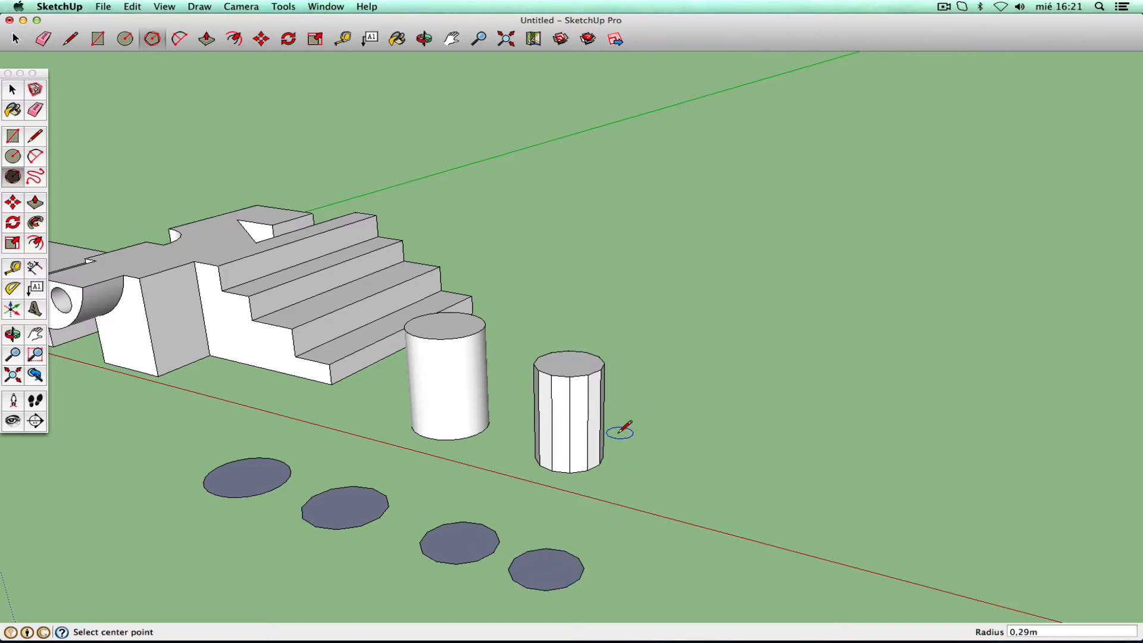
left_click(16, 91)
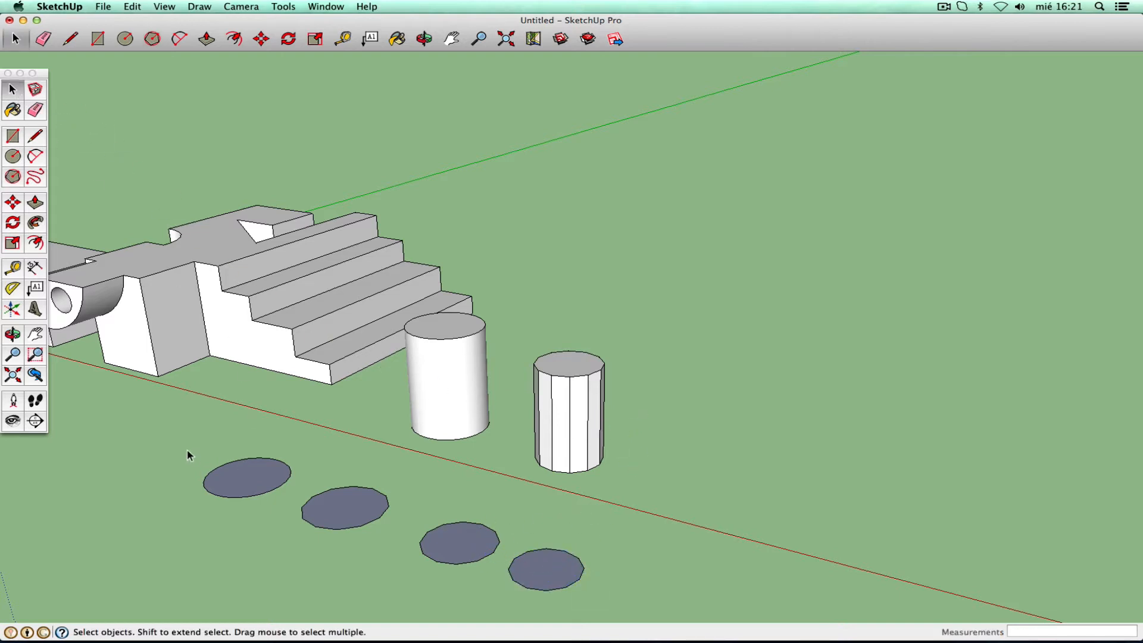
- Delete all four flat circles and polygons from the ground
left_click_drag(187, 451, 397, 548)
key("Delete")
left_click(466, 550)
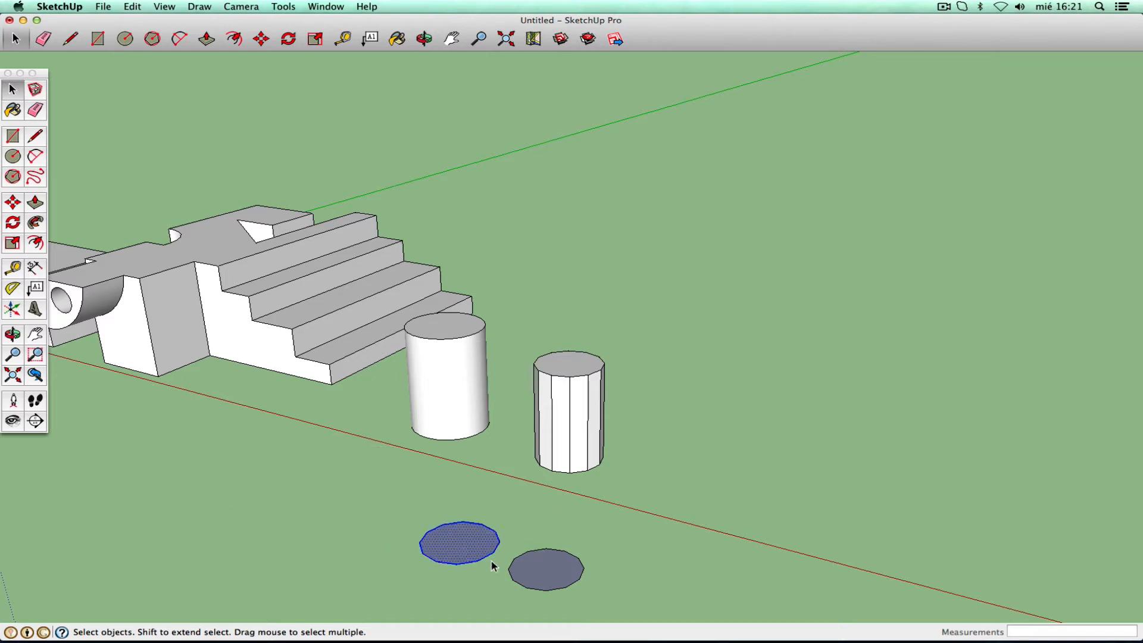
key("Delete")
left_click(551, 568)
key("Delete")
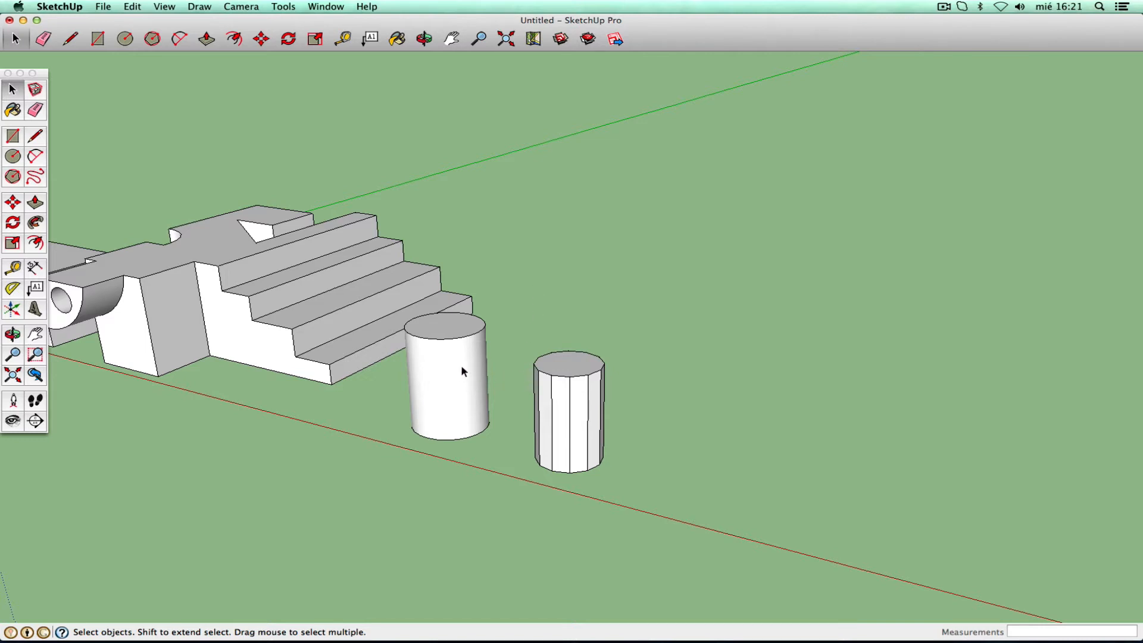
- Compare selecting the cylinder's curved surface with selecting a single prism facet
left_click(448, 378)
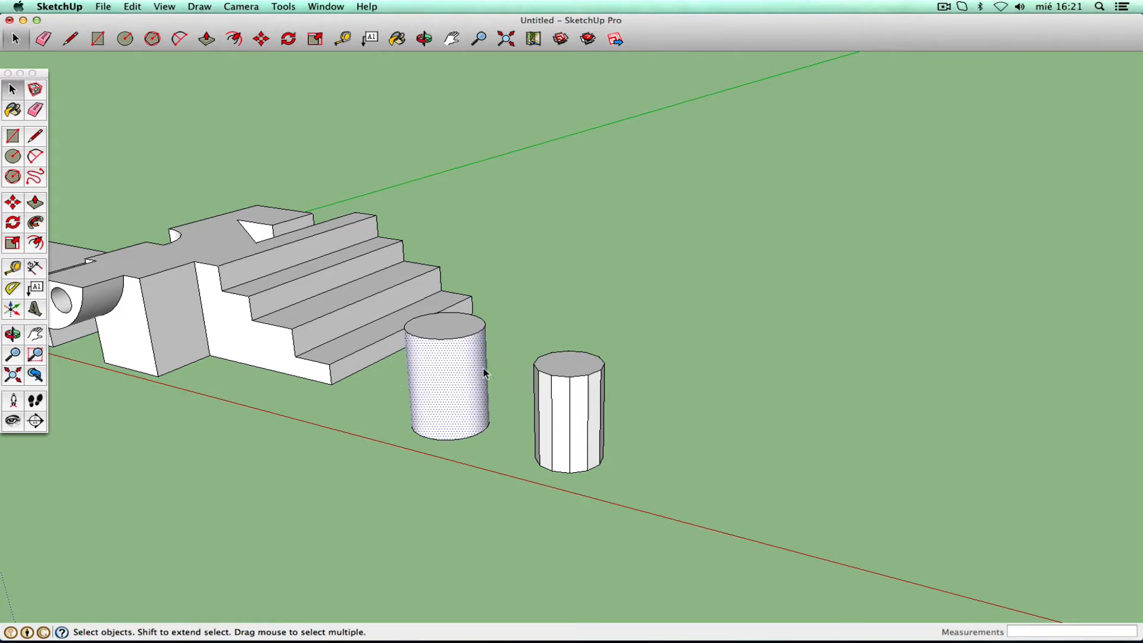
left_click(565, 408)
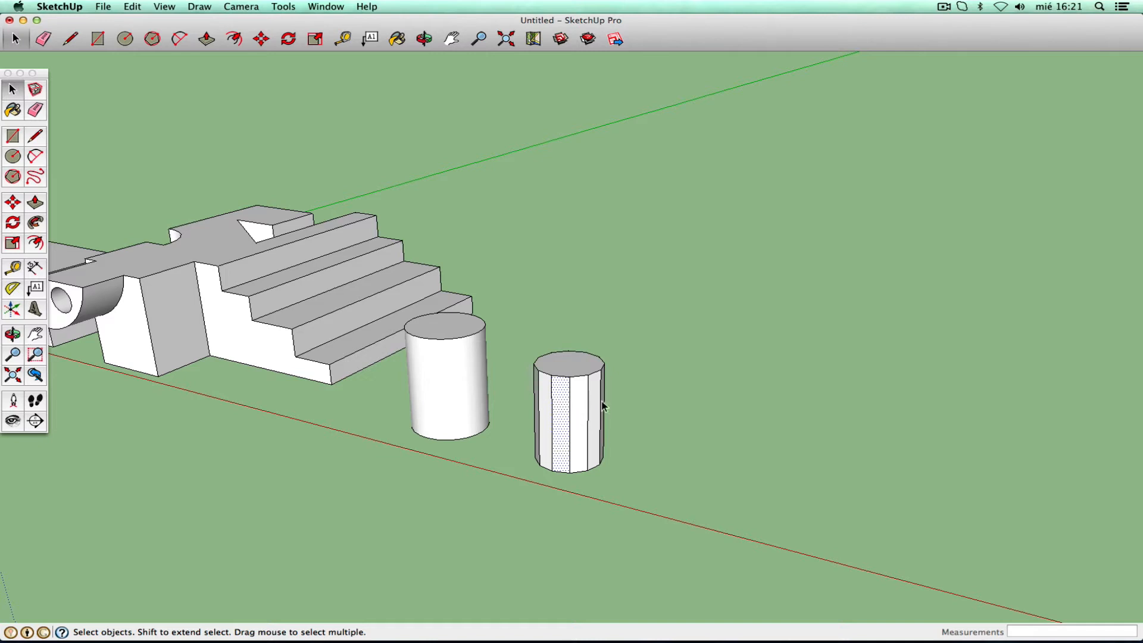
left_click(636, 422)
left_click(36, 335)
left_click_drag(516, 324, 468, 306)
left_click(13, 334)
left_click_drag(331, 383, 241, 338)
- Select the cylinder and prism with single and double clicks to compare surface versus edge selection
left_click(12, 90)
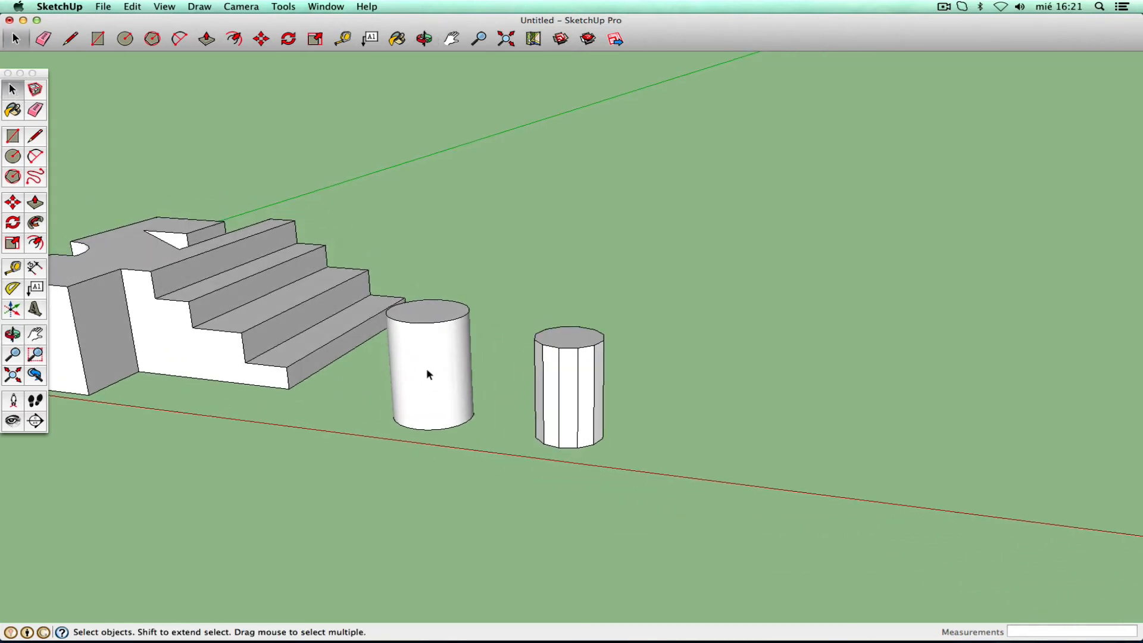
left_click(426, 367)
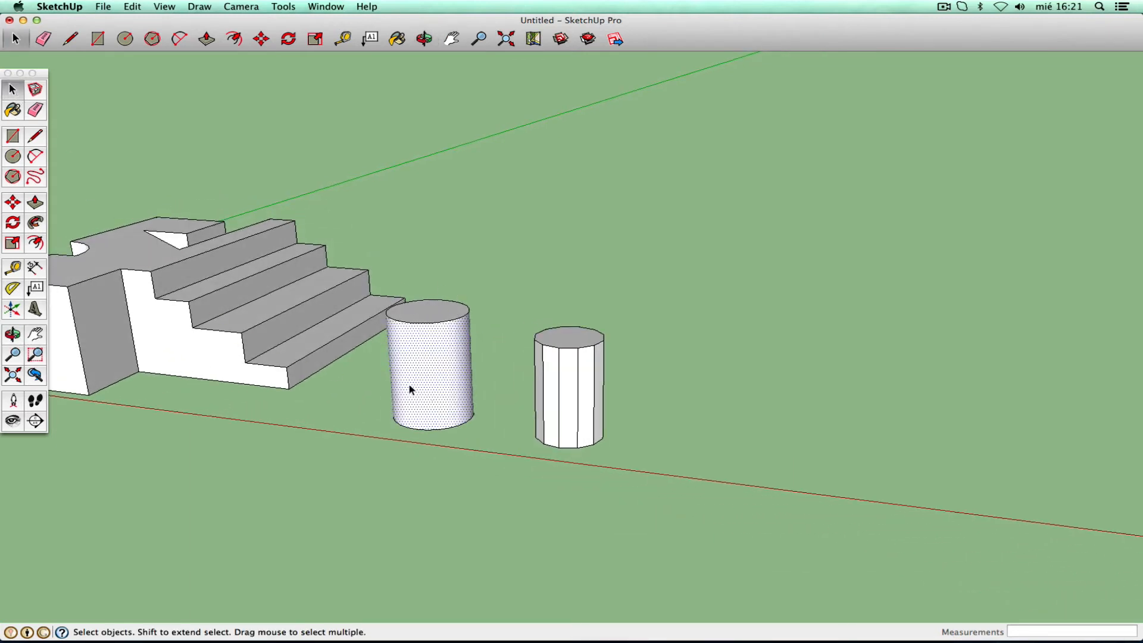
left_click(569, 387)
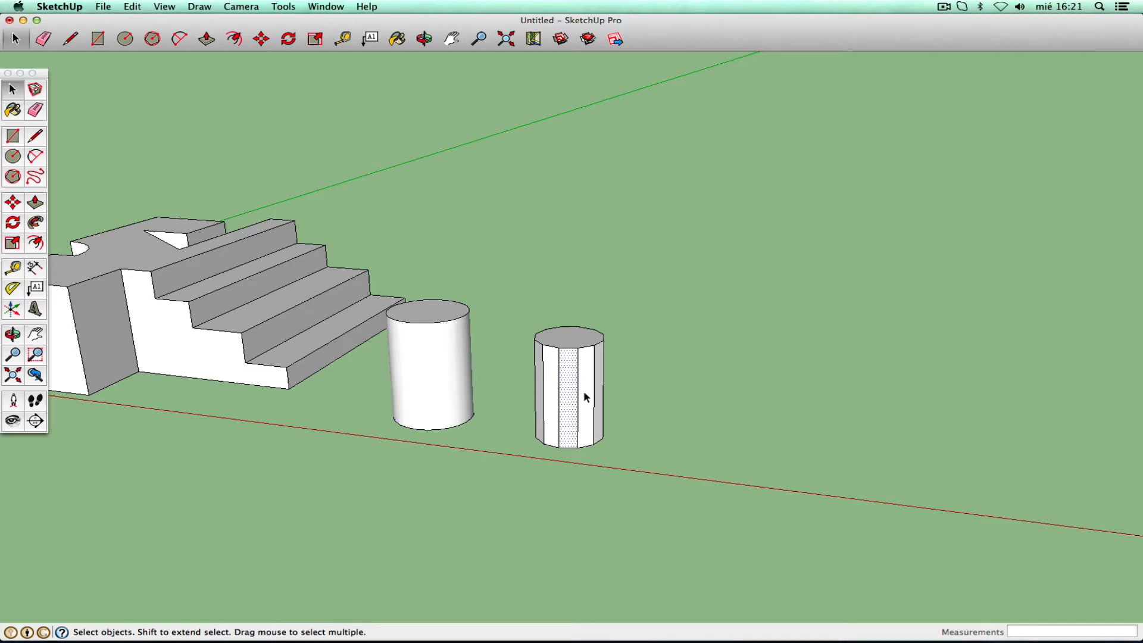
double_click(437, 370)
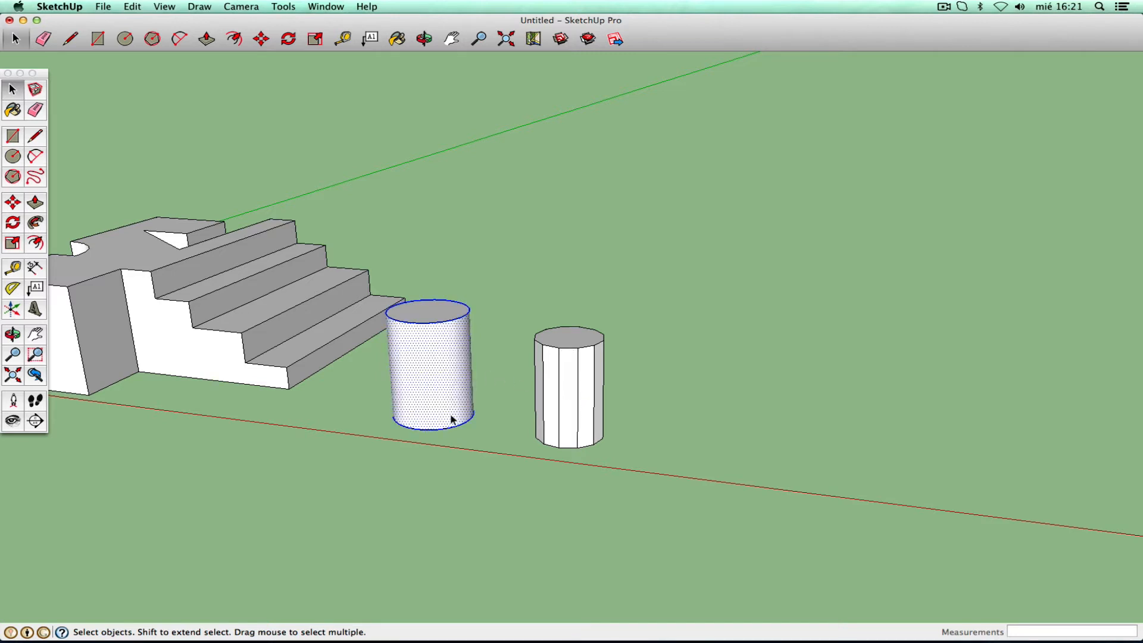
double_click(569, 390)
- Select the smooth cylinder's curved surface and browse the Tools and Window menus for Soften Edges
left_click(642, 400)
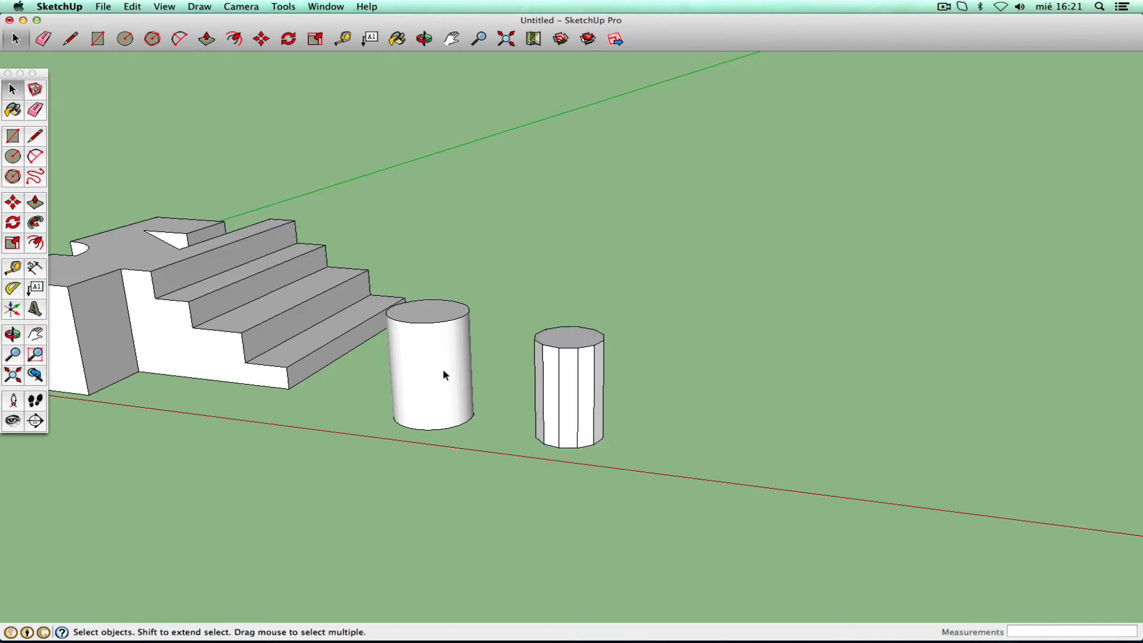
left_click(443, 374)
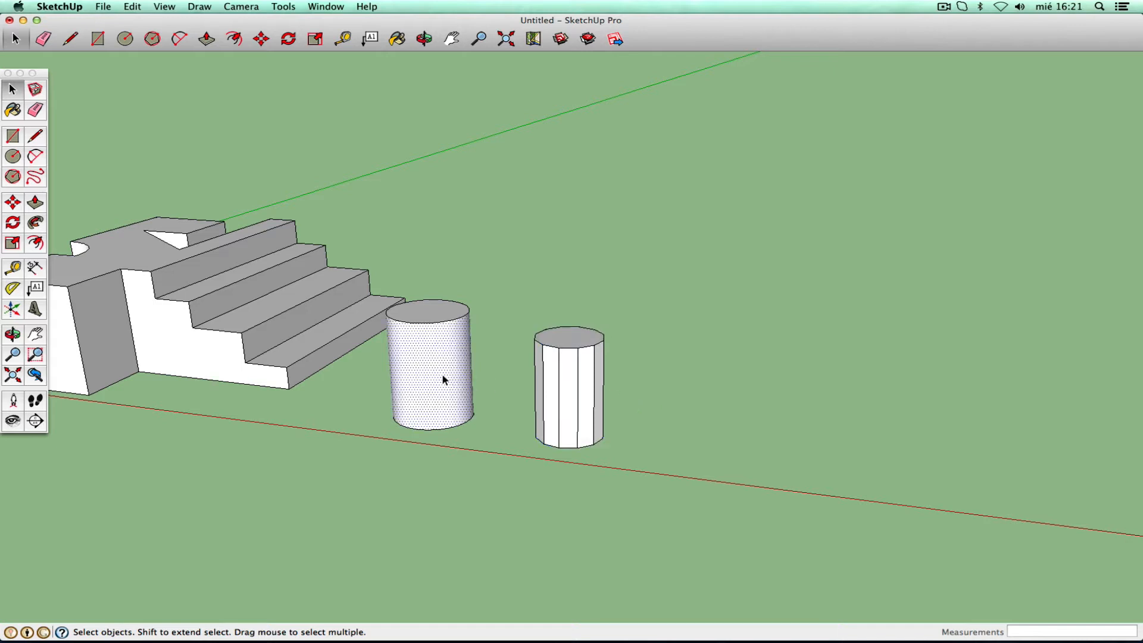
left_click(280, 8)
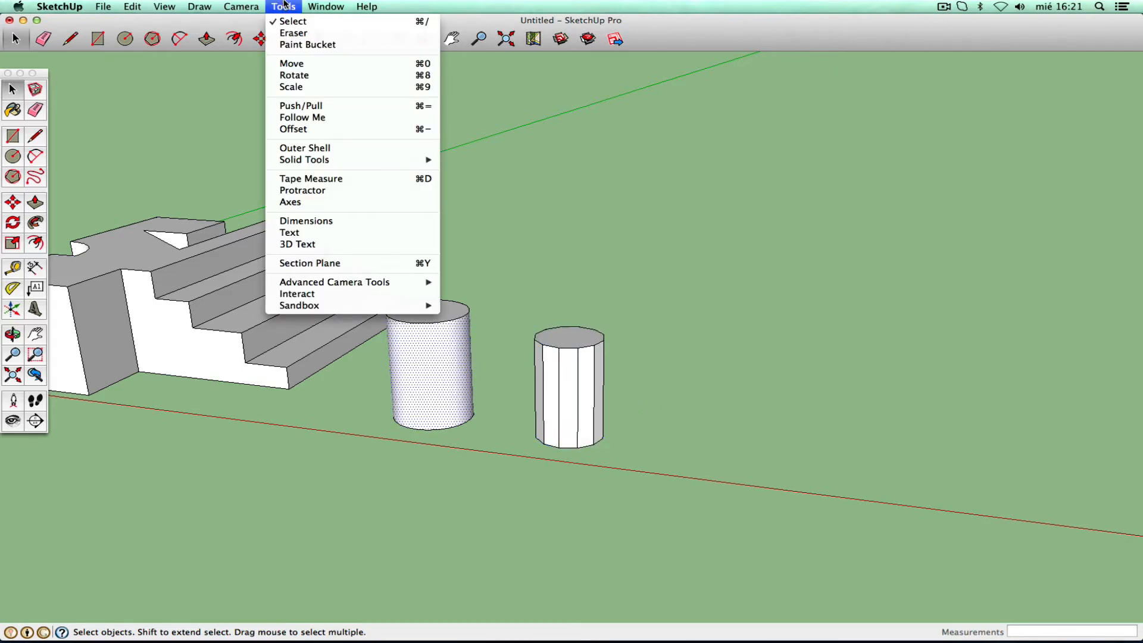
mouse_move(307, 167)
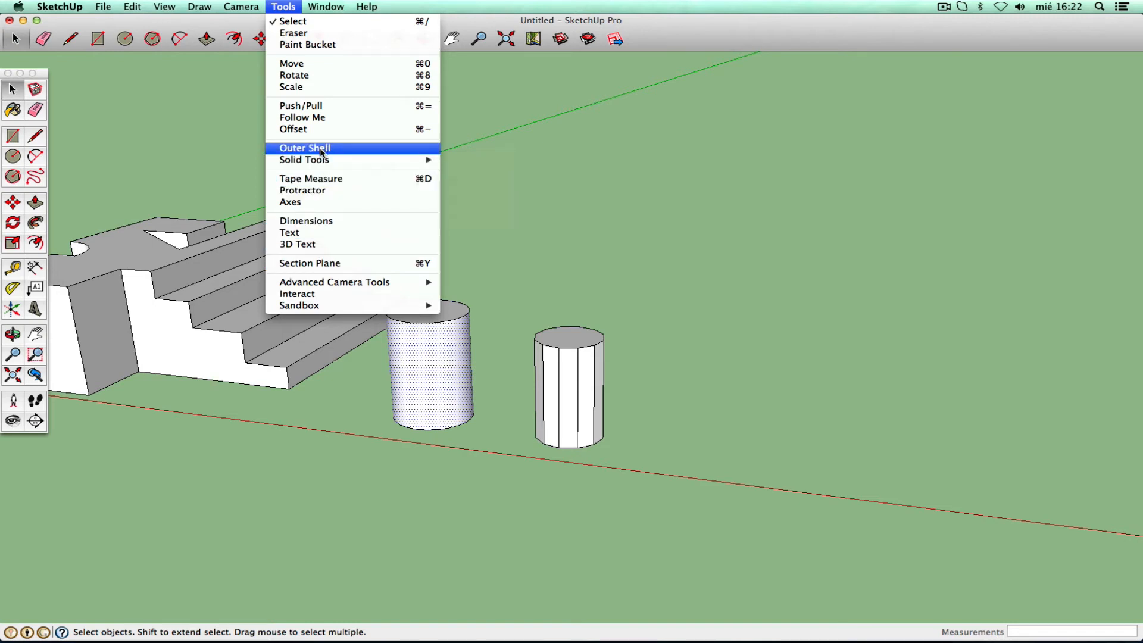
mouse_move(325, 8)
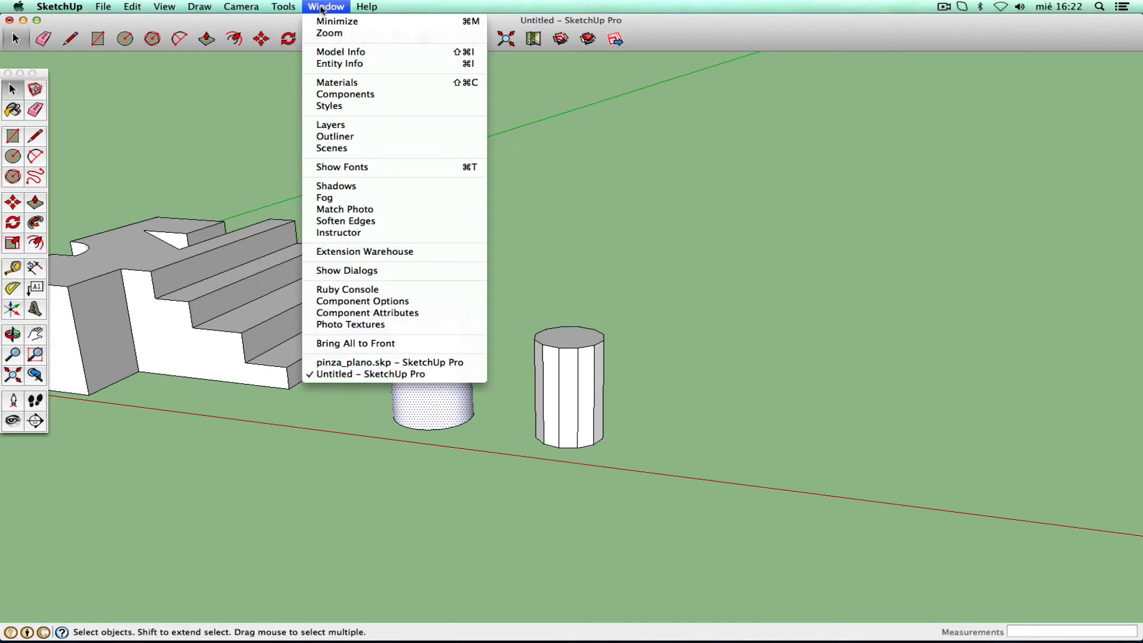
mouse_move(251, 10)
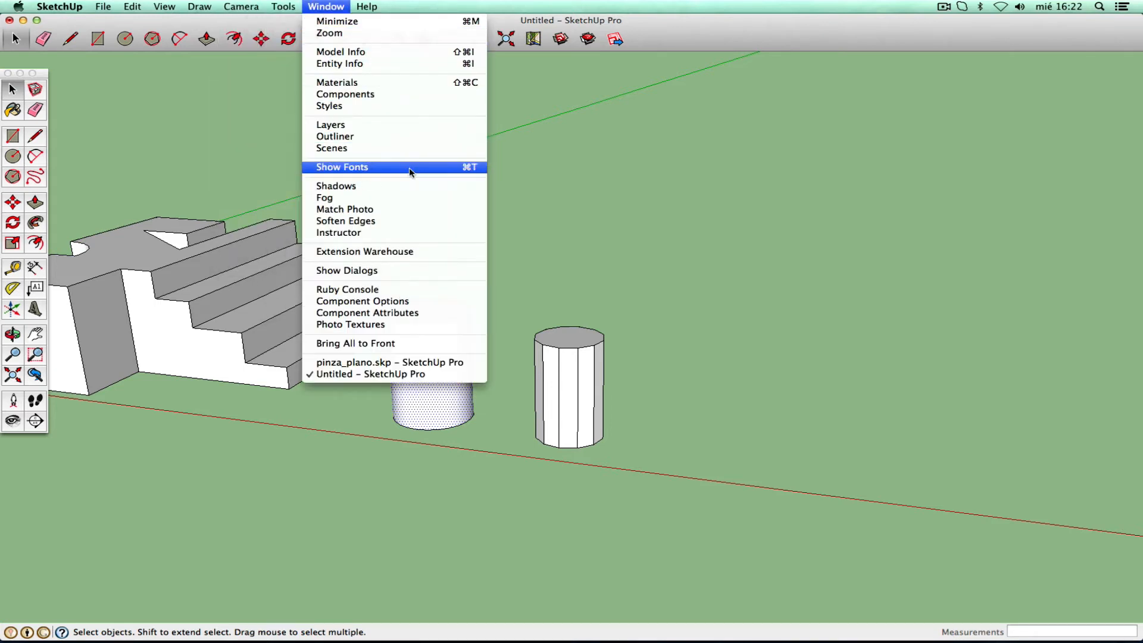
- Open Soften Edges and try Soften coplanar and various angles on the left cylinder, leaving facets visible
left_click(366, 221)
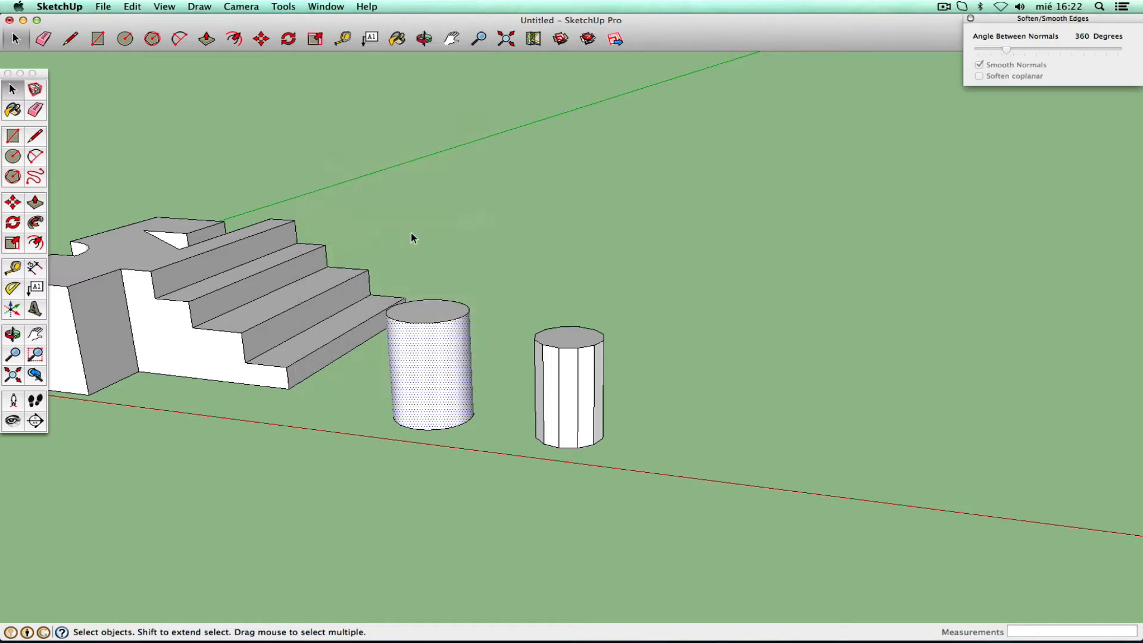
left_click_drag(1011, 19, 635, 152)
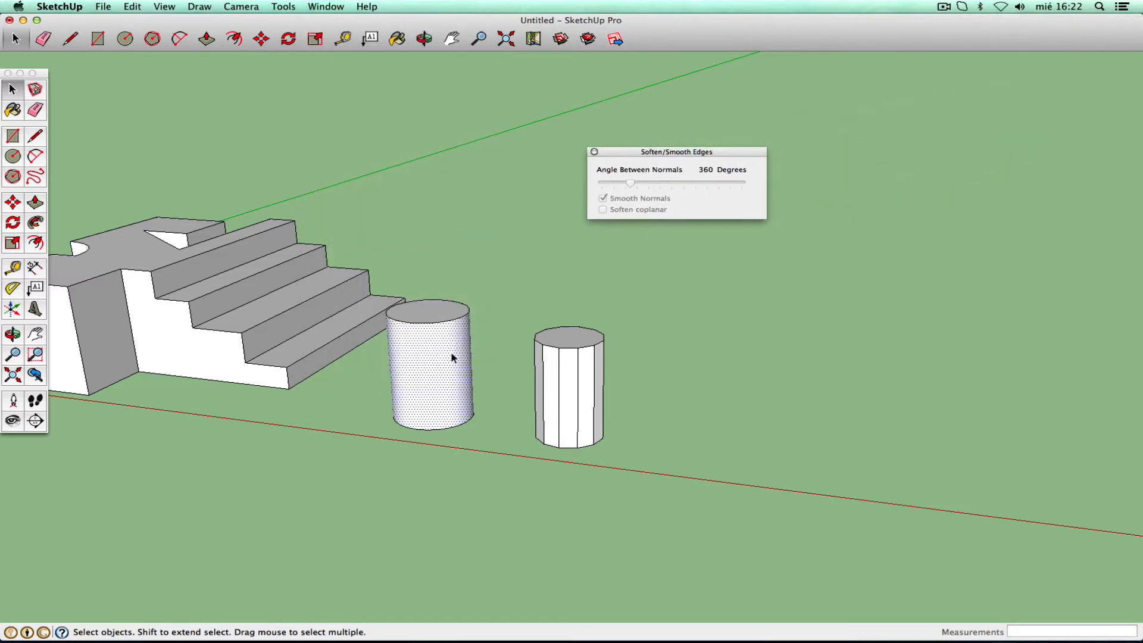
left_click(449, 364)
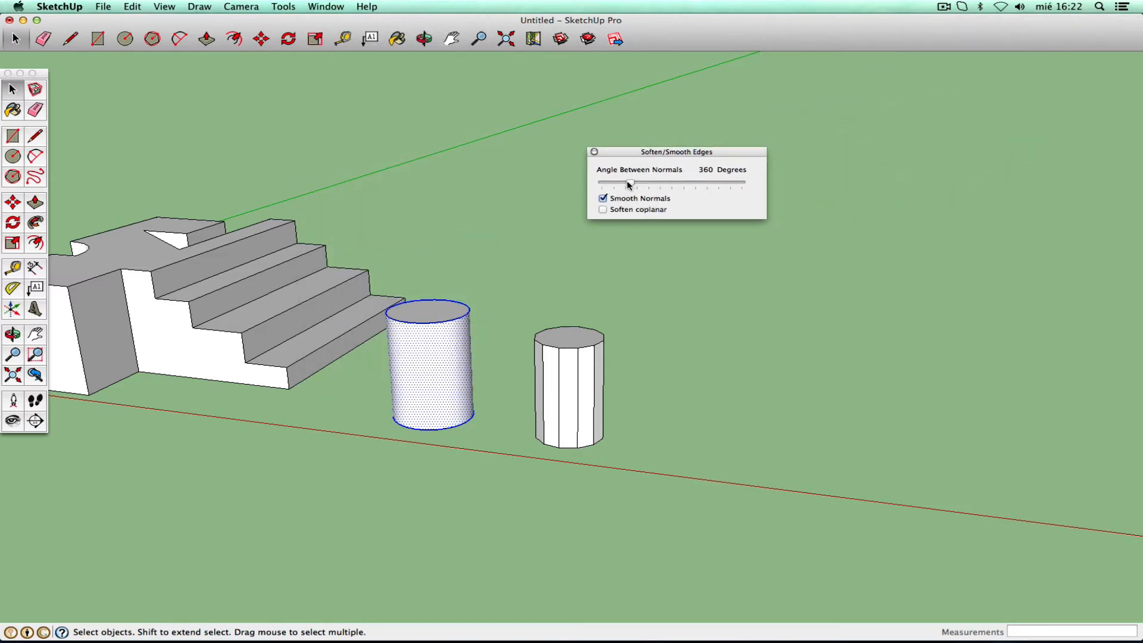
mouse_move(631, 185)
left_mouse_down()
mouse_move(616, 182)
mouse_move(716, 185)
mouse_move(590, 194)
left_mouse_up()
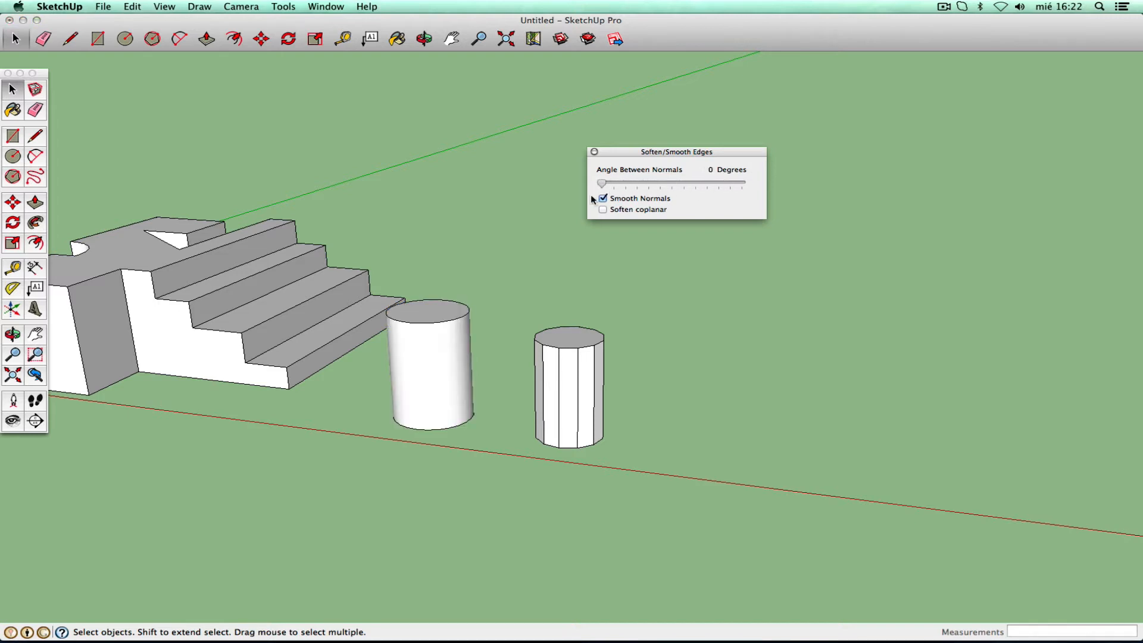
left_click(441, 360)
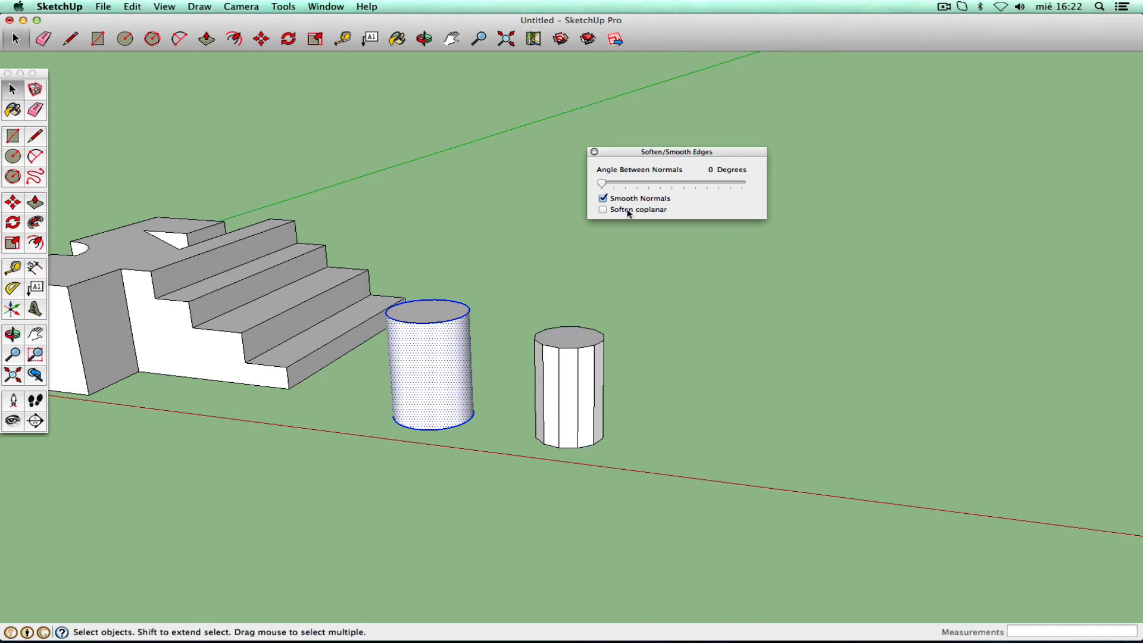
left_click(603, 210)
mouse_move(603, 185)
left_mouse_down()
mouse_move(733, 188)
mouse_move(594, 204)
left_mouse_up()
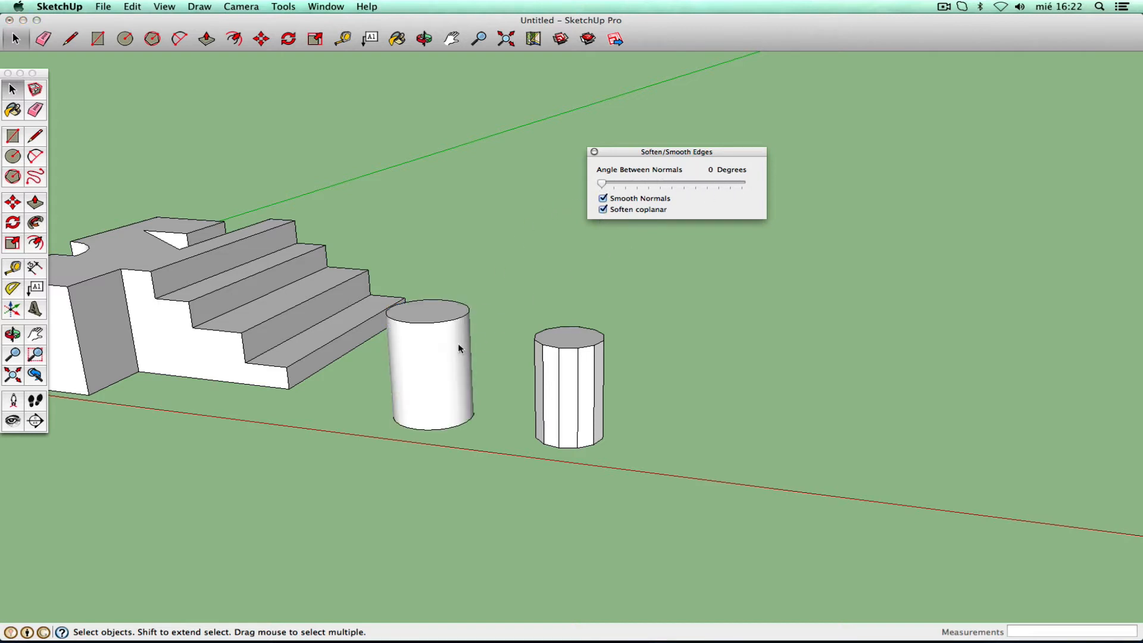
left_click(454, 364)
triple_click(450, 384)
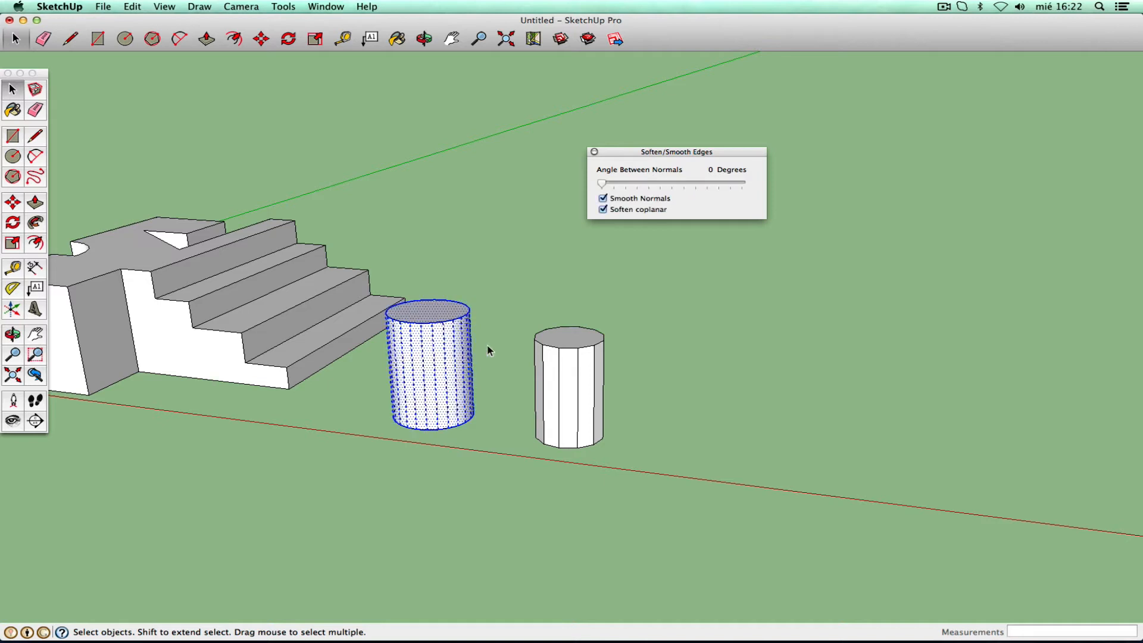
left_click_drag(602, 184, 608, 186)
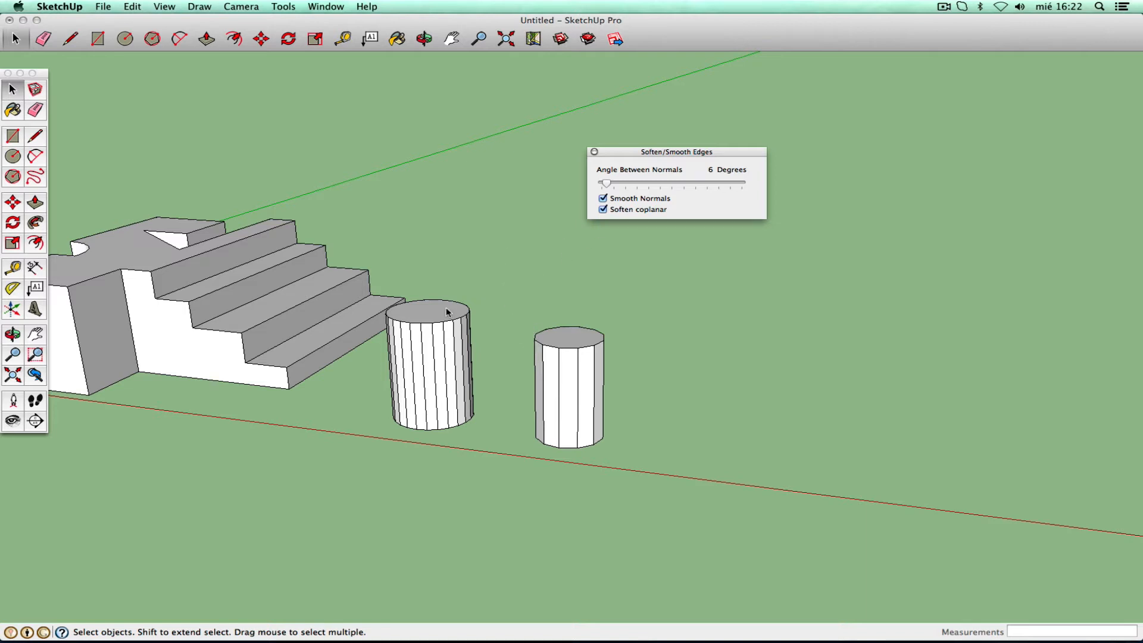
- Smooth the whole right 12-sided prism with a 49-degree angle between normals
left_click(523, 408)
left_click(571, 398)
triple_click(571, 400)
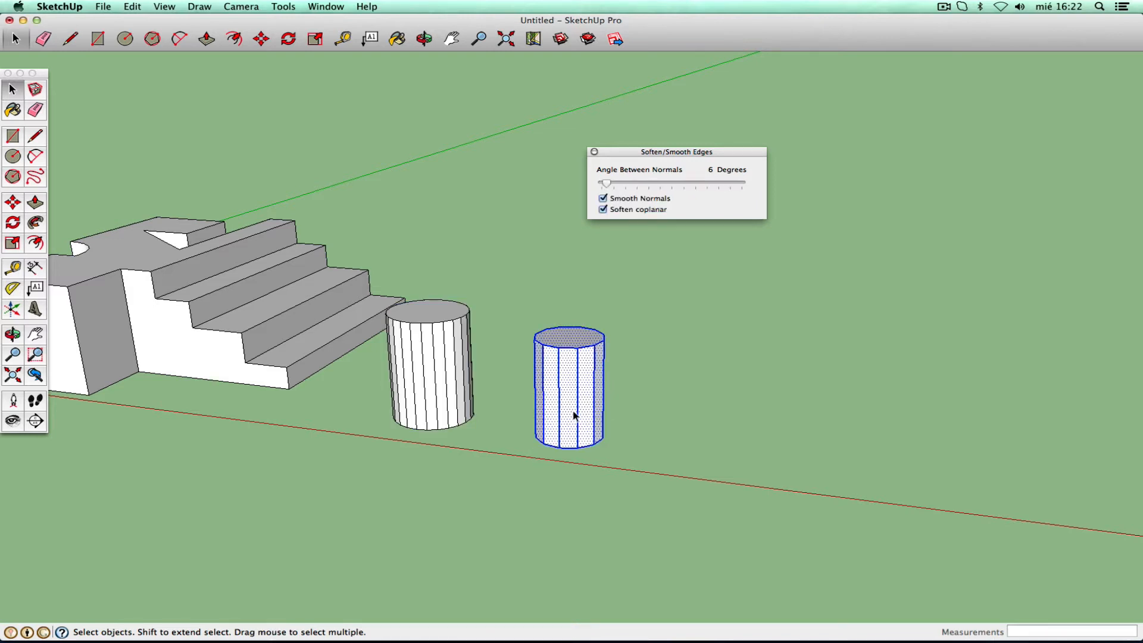
left_click_drag(606, 184, 639, 183)
left_click(607, 409)
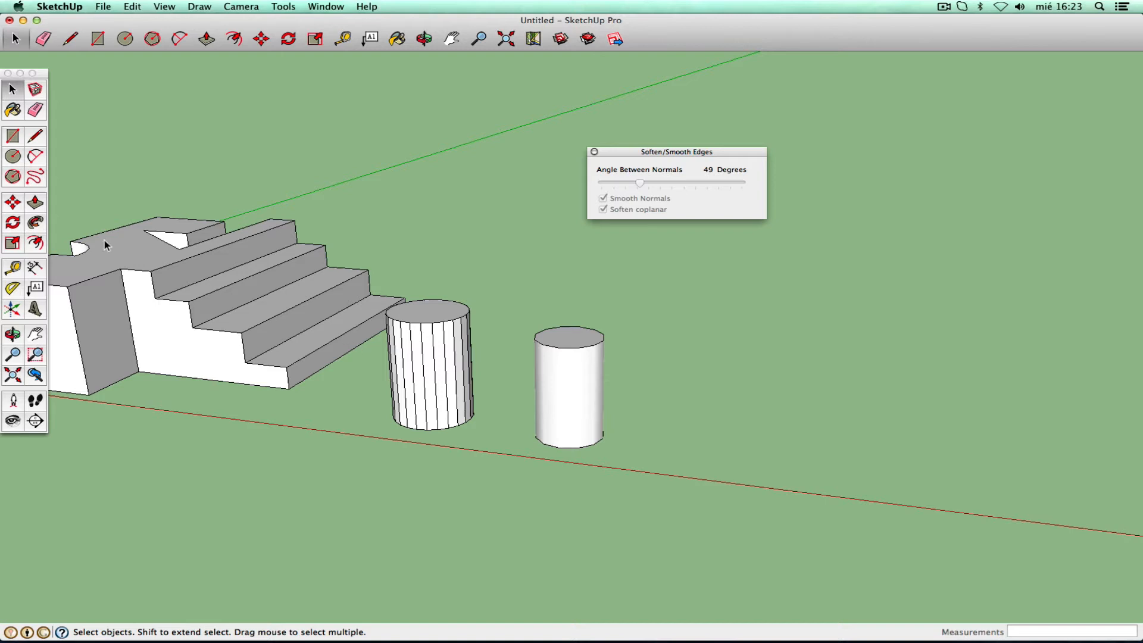
- Select the columns' top face and edges to inspect them, then close the Soften/Smooth Edges window
left_click(17, 158)
left_click(22, 178)
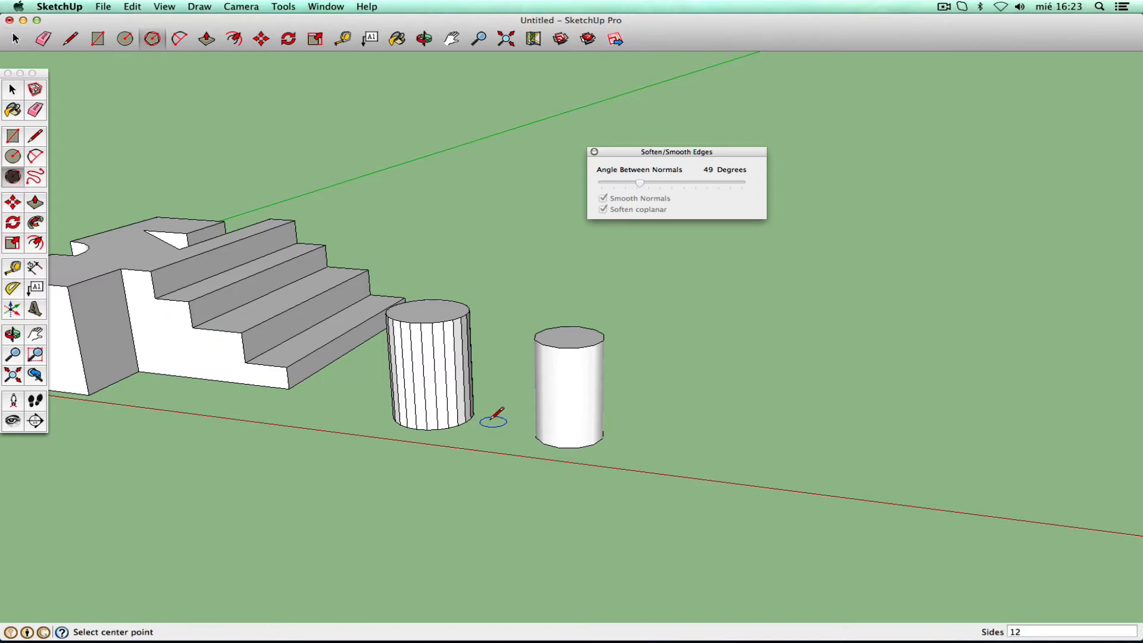
left_click(12, 91)
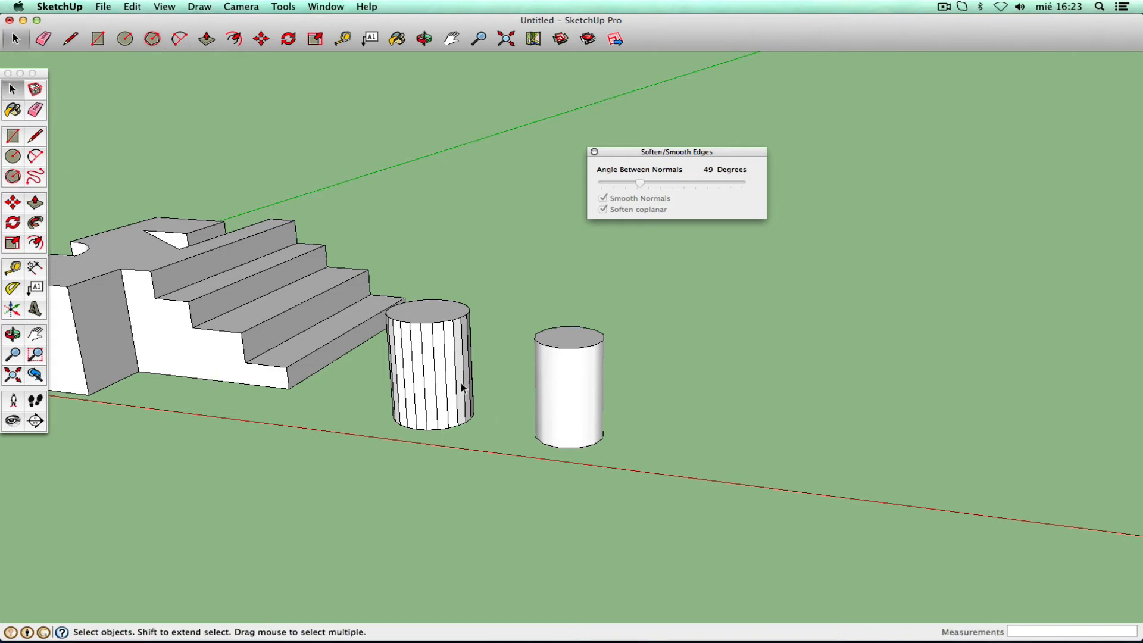
left_click(432, 313)
left_click(424, 302)
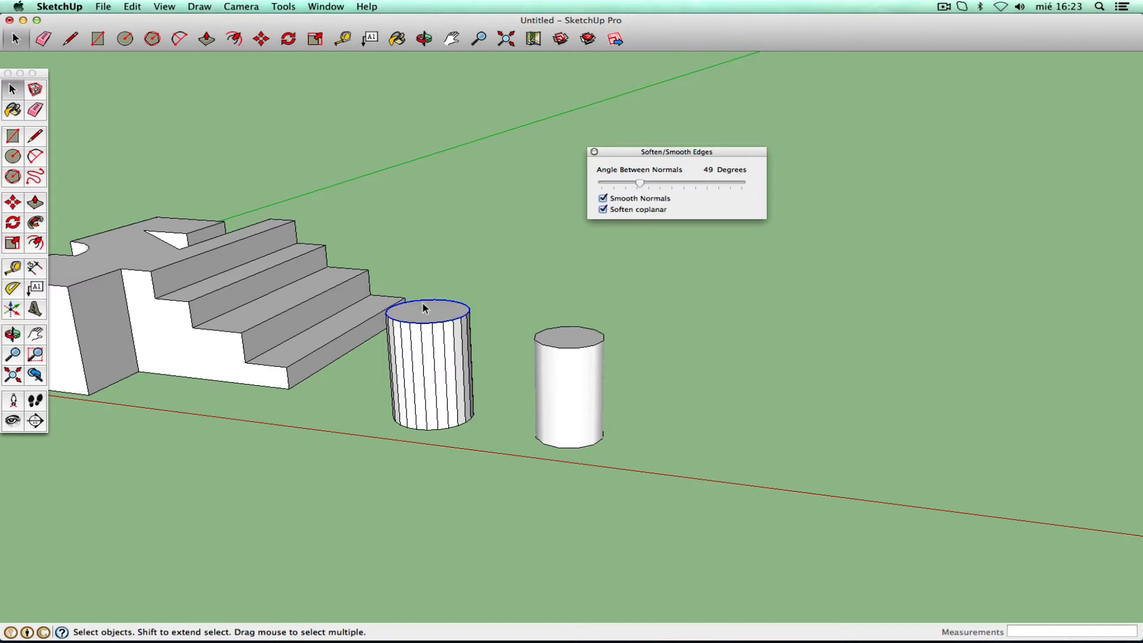
left_click(550, 347)
left_click(422, 444)
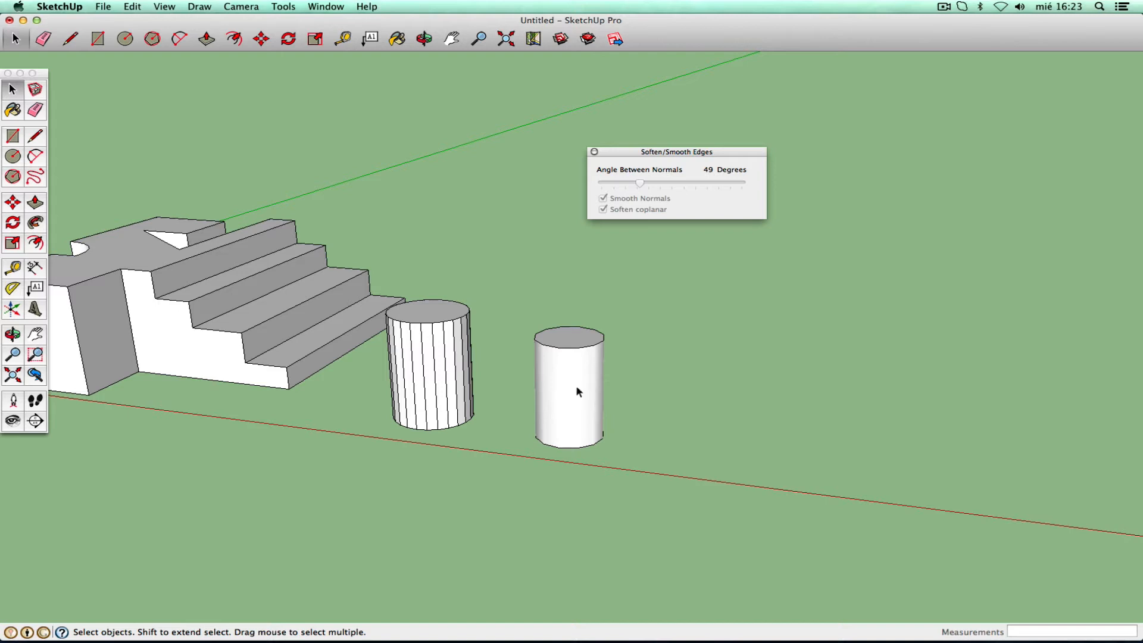
left_click(593, 152)
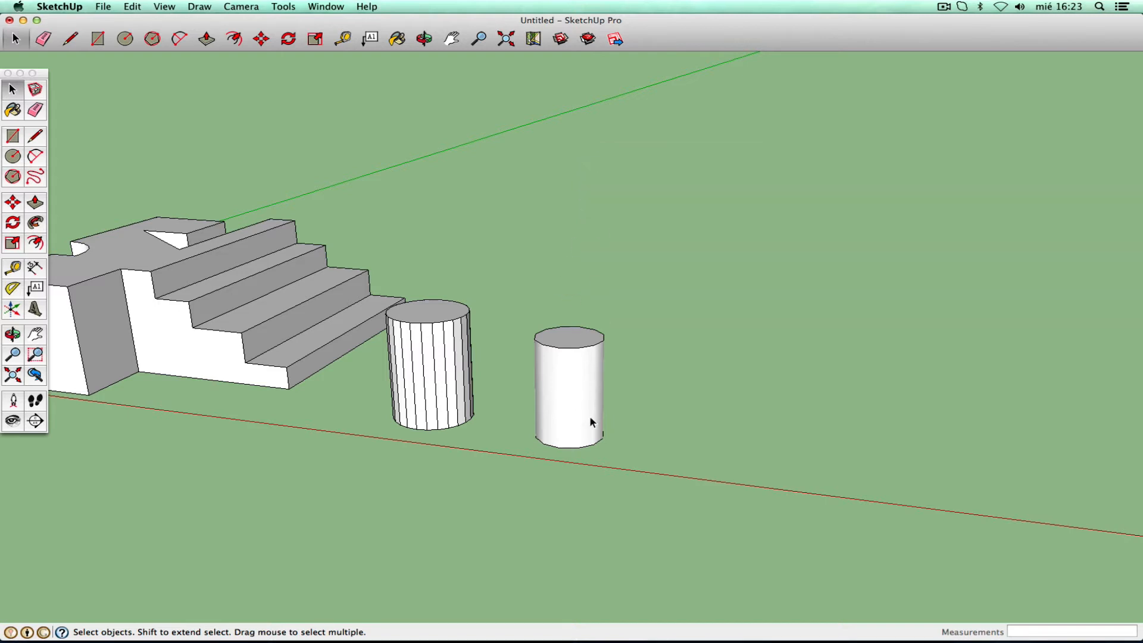
- Delete both test cylinders
triple_click(579, 399)
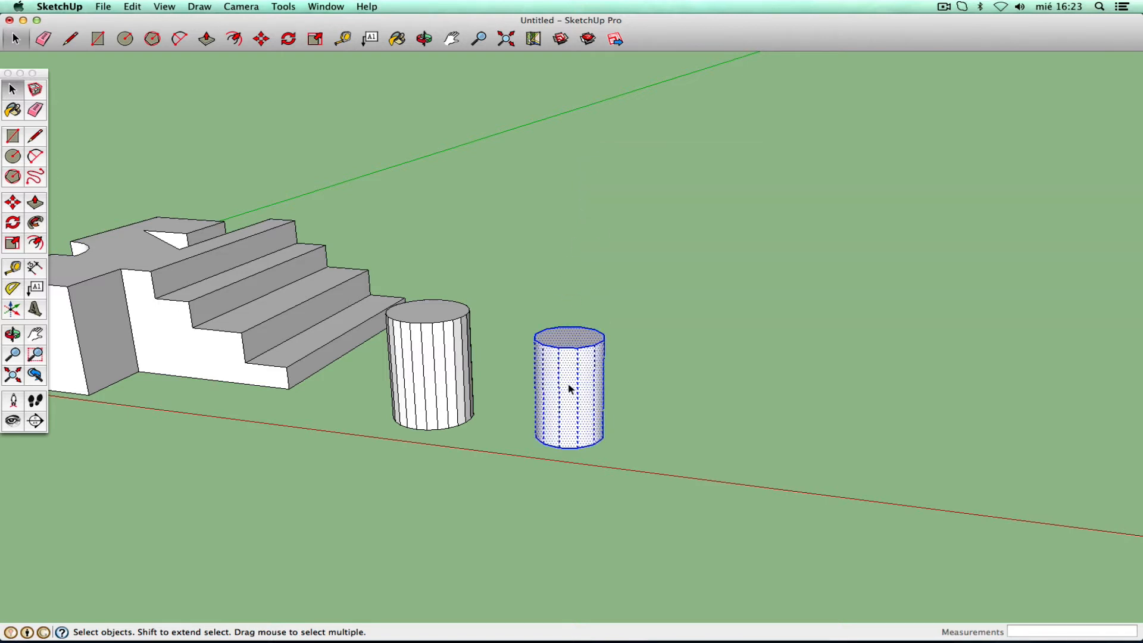
key("Delete")
left_click(448, 370)
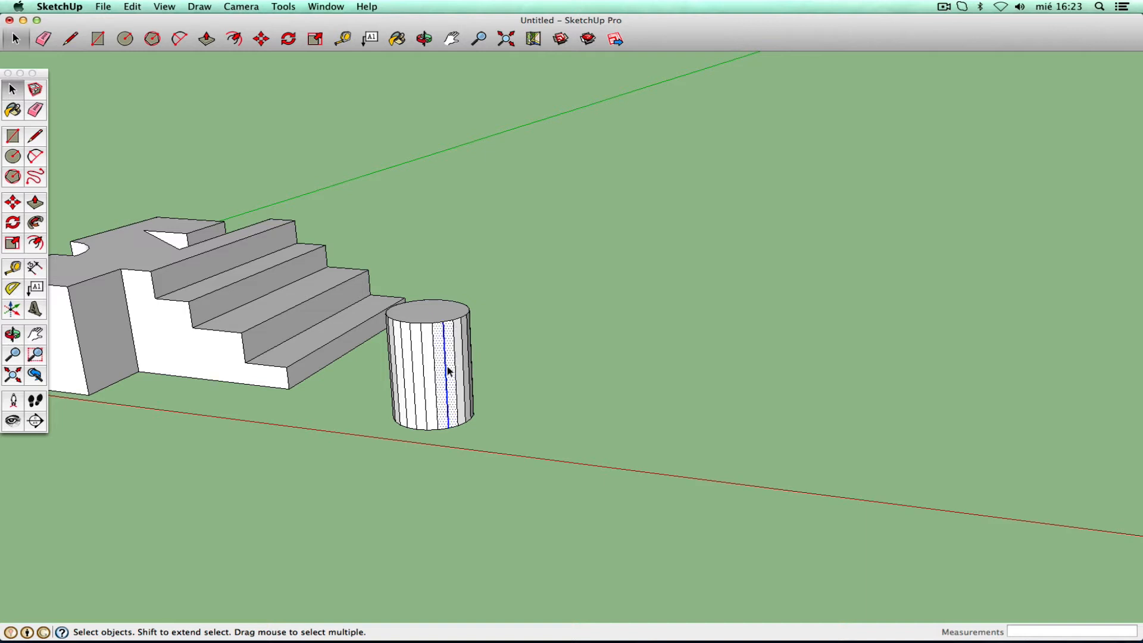
triple_click(448, 370)
key("Delete")
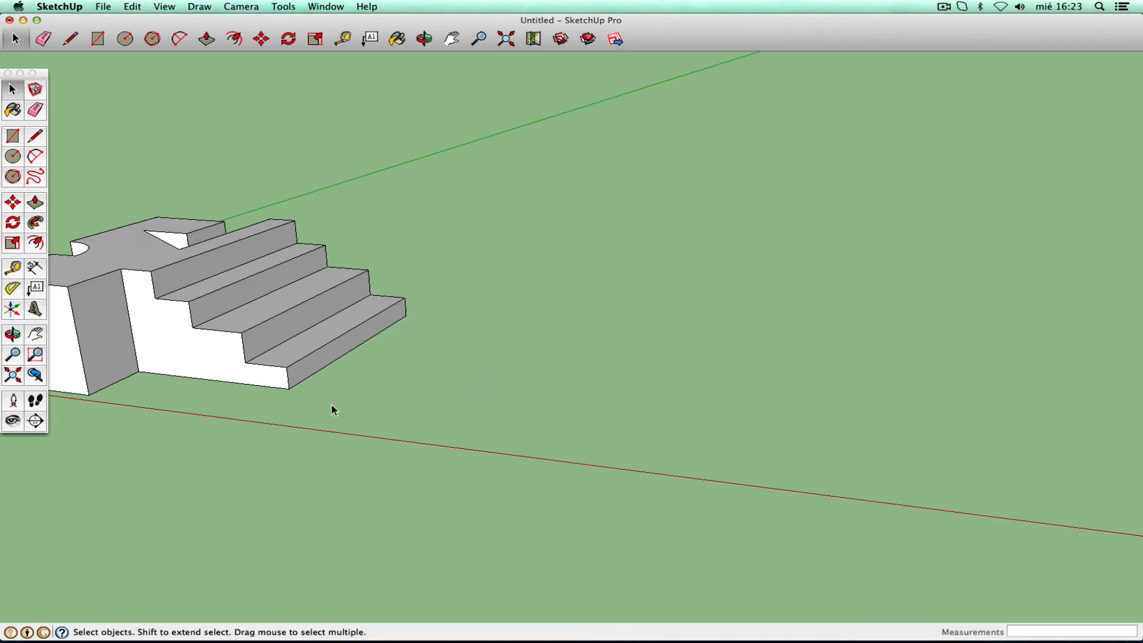
- Draw a 0.35 m circle and push it up into a 0.88 m cylinder
left_click(13, 157)
left_click(467, 407)
left_click(501, 407)
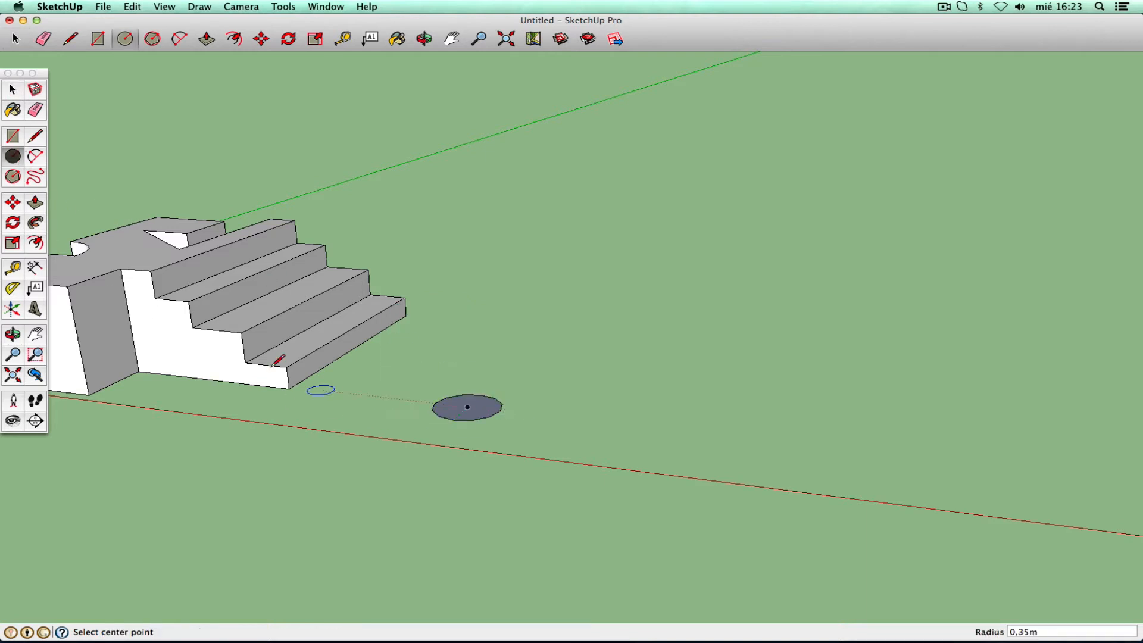
left_click(35, 203)
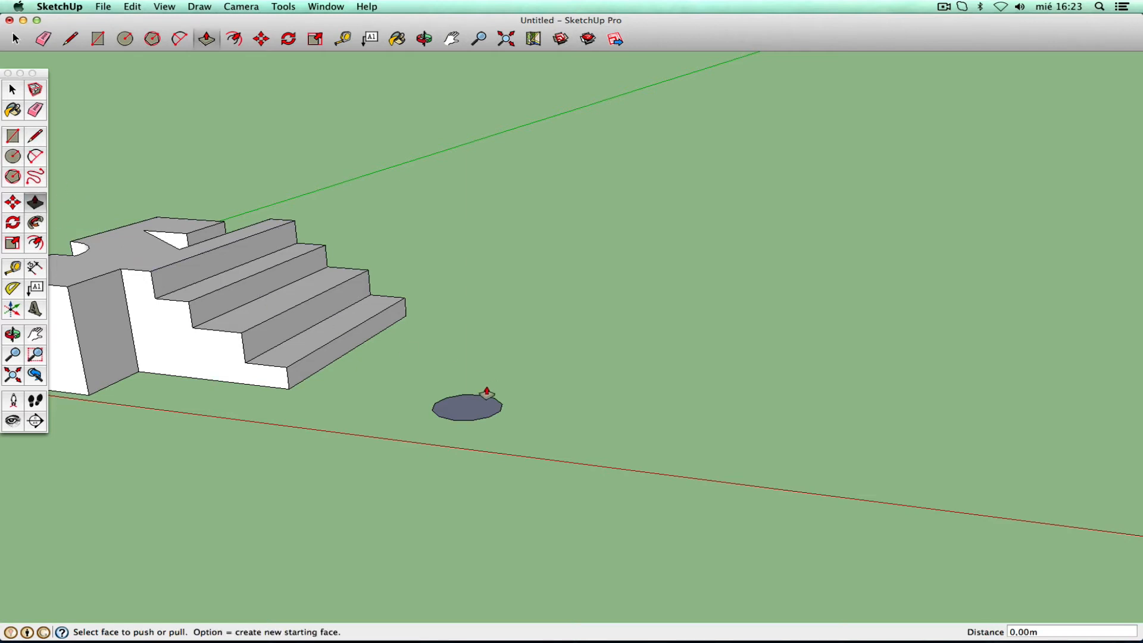
left_click_drag(486, 393, 474, 324)
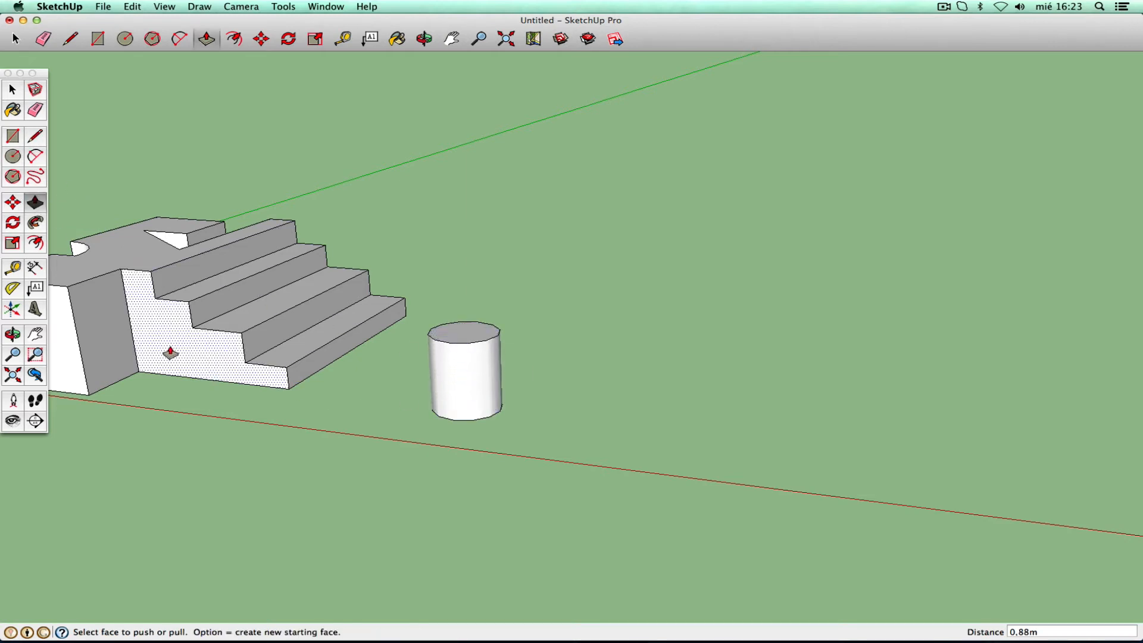
- Pan, orbit and zoom to frame the stairs model and the new cylinder
left_click(35, 334)
left_click_drag(357, 262, 606, 310)
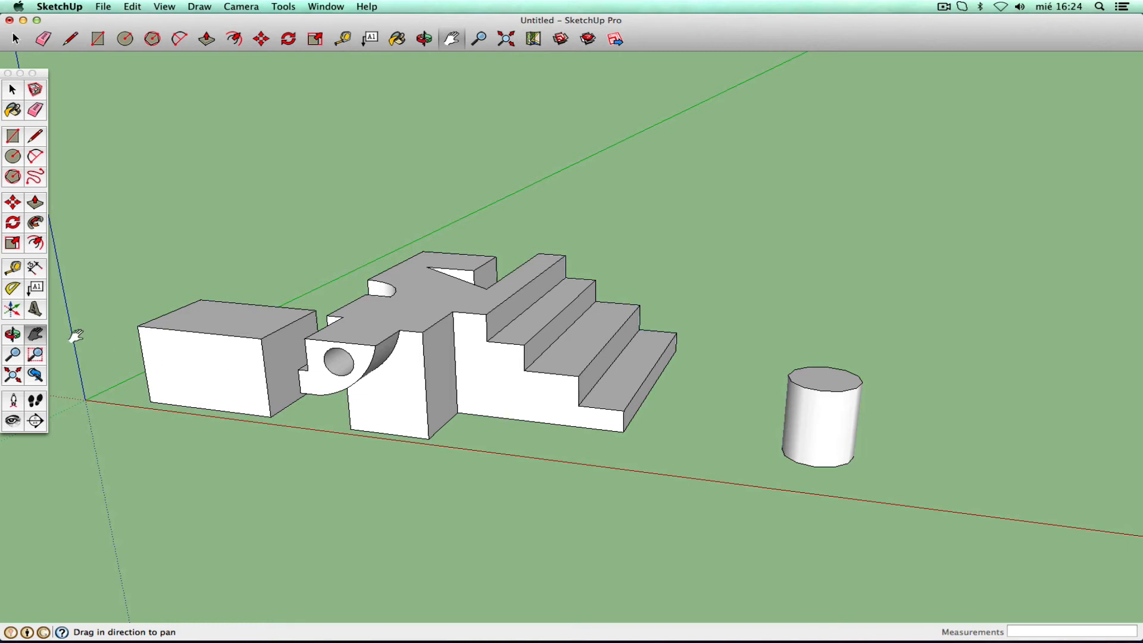
left_click(13, 334)
left_click_drag(571, 406, 447, 397)
left_click(35, 334)
left_click_drag(545, 329, 425, 277)
left_click(17, 355)
left_click_drag(510, 255, 503, 311)
left_click(35, 334)
left_click_drag(560, 272, 470, 285)
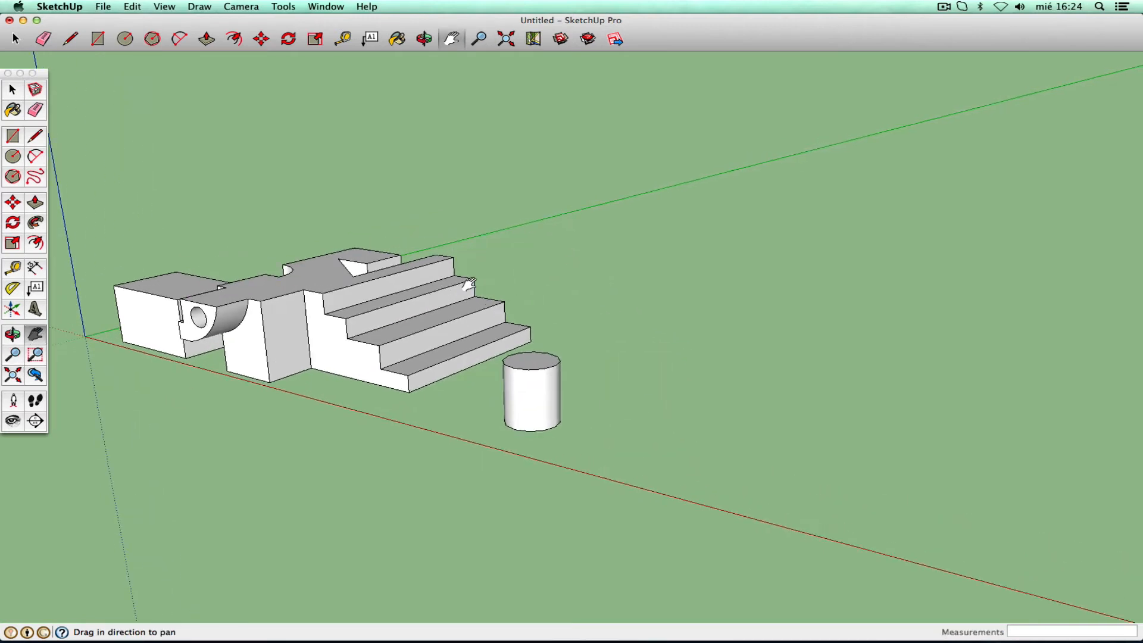
left_click(12, 135)
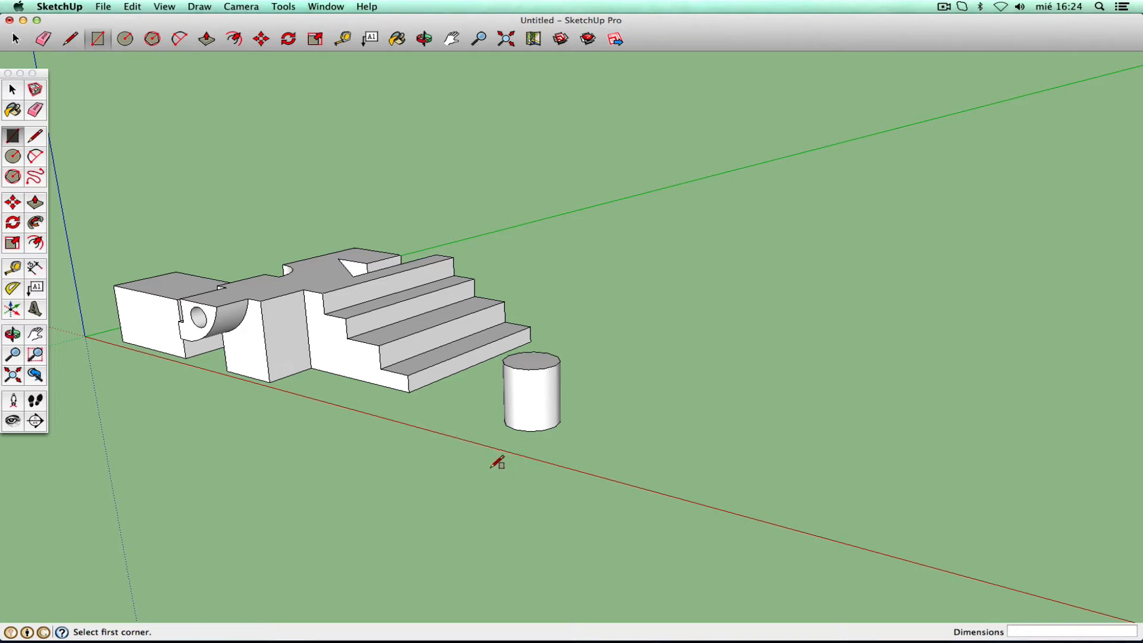
- Draw two flat rectangles on the ground beyond the cylinder, the second about 1,13 m by 1,45 m
left_click(603, 464)
left_click(741, 441)
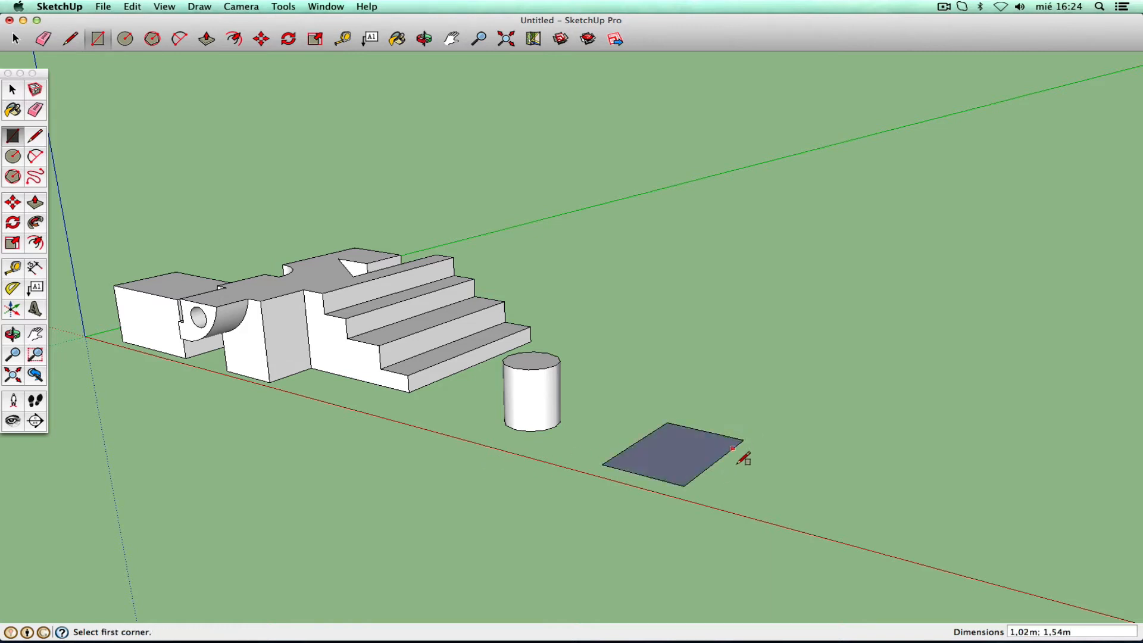
left_click(13, 335)
left_click_drag(567, 458, 720, 324)
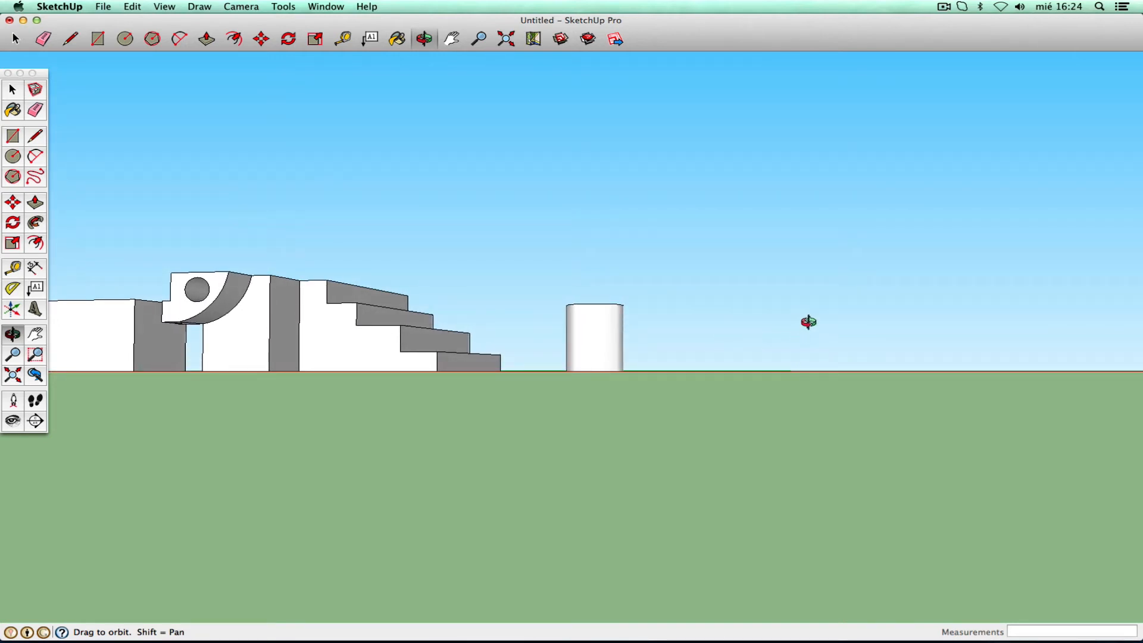
left_click_drag(764, 331, 661, 484)
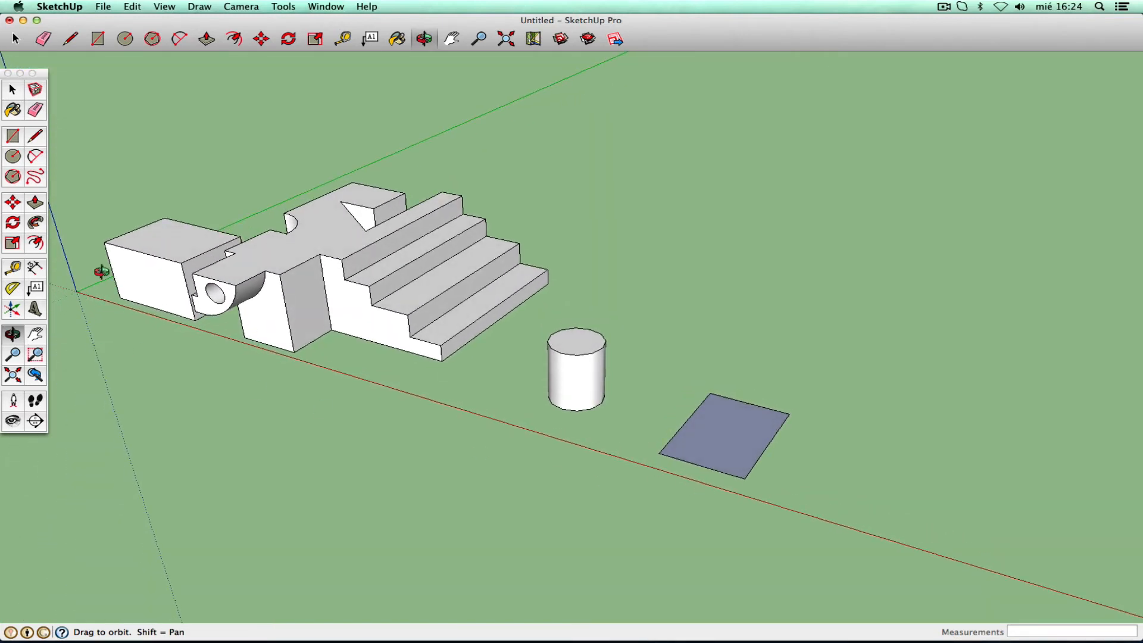
left_click(13, 137)
left_click(799, 496)
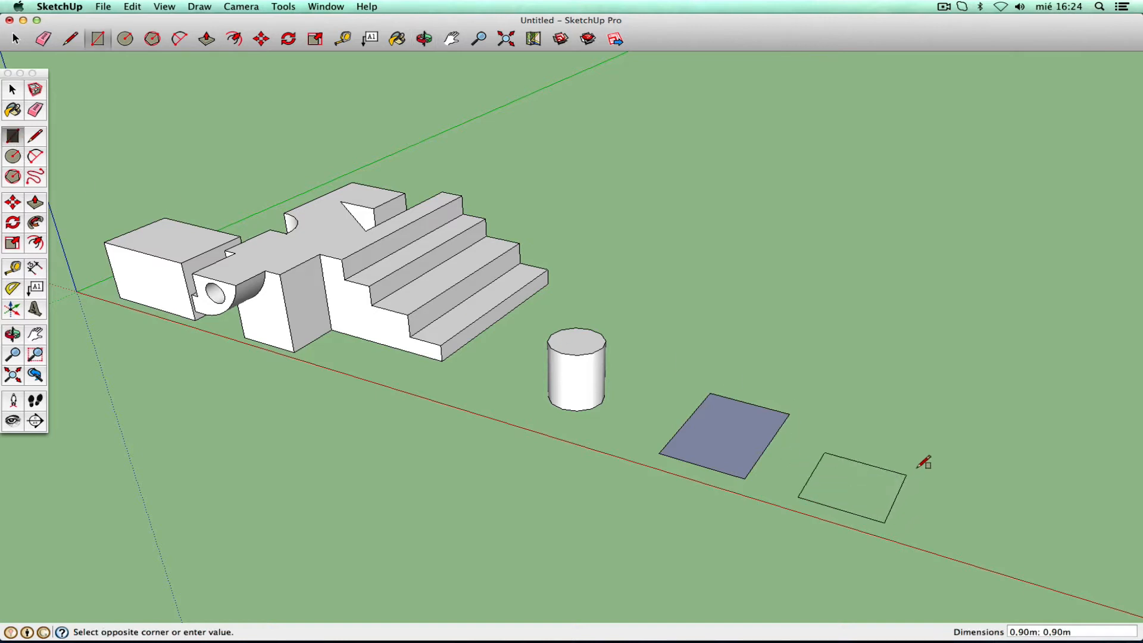
left_click(935, 457)
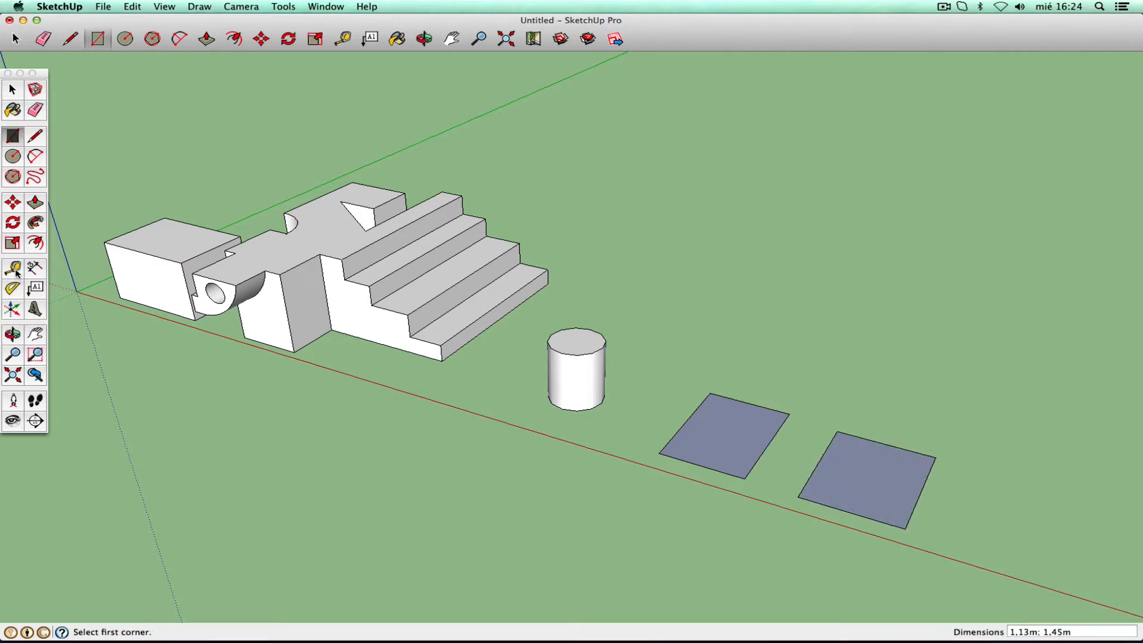
- Lift the second rectangle's front corner about 0,14 m, folding it into a low slope
left_click(13, 203)
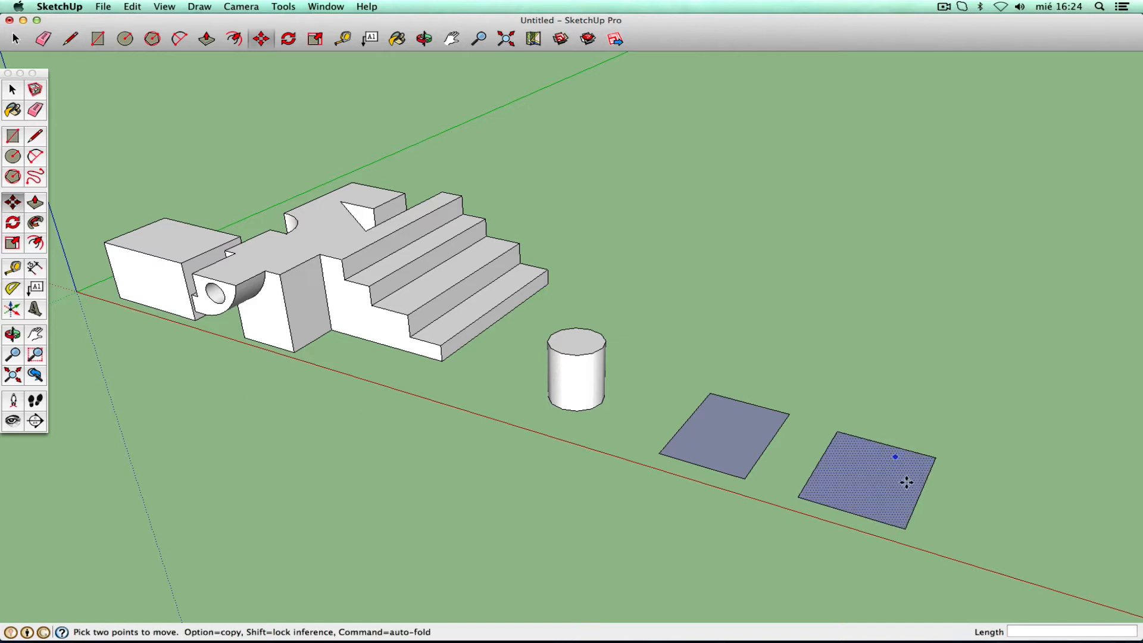
left_click(905, 528)
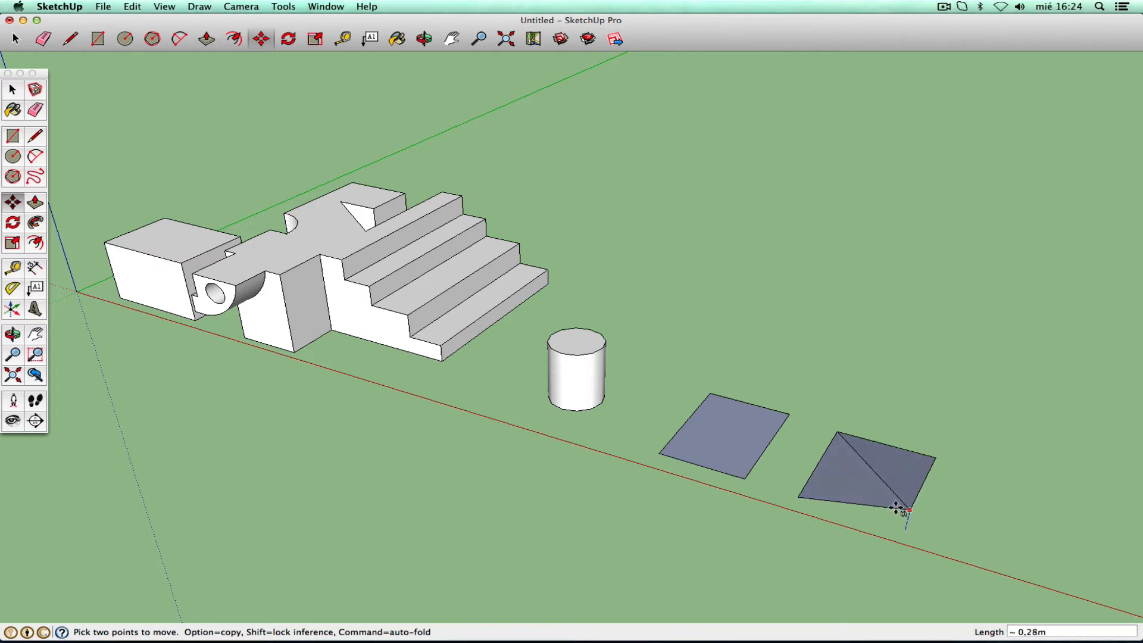
left_click(895, 516)
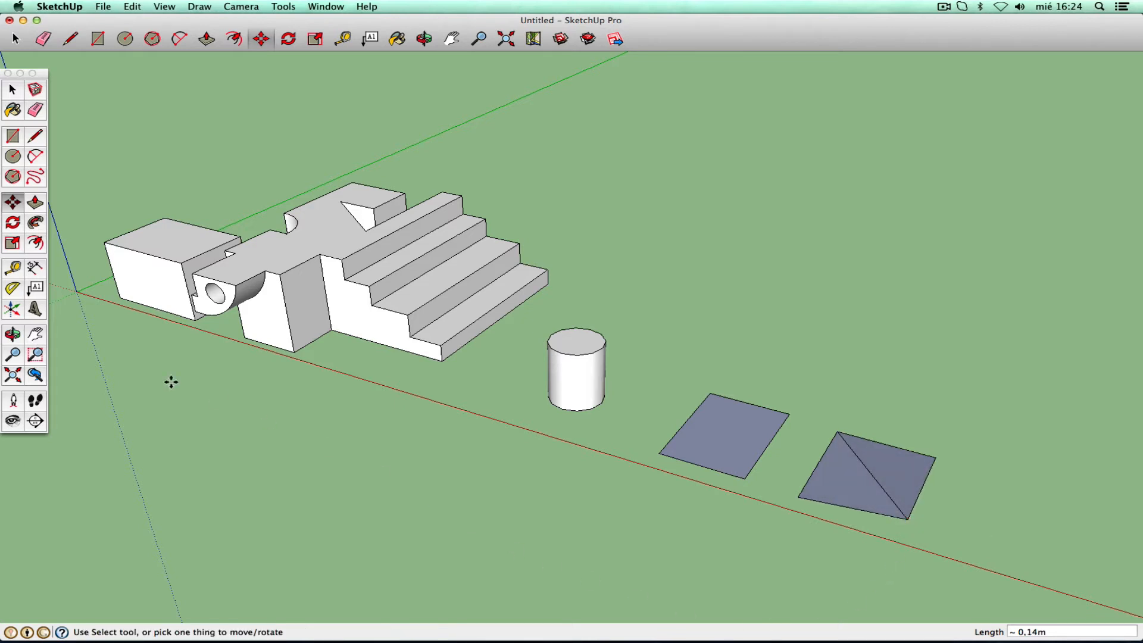
left_click(19, 335)
left_click_drag(714, 411, 879, 255)
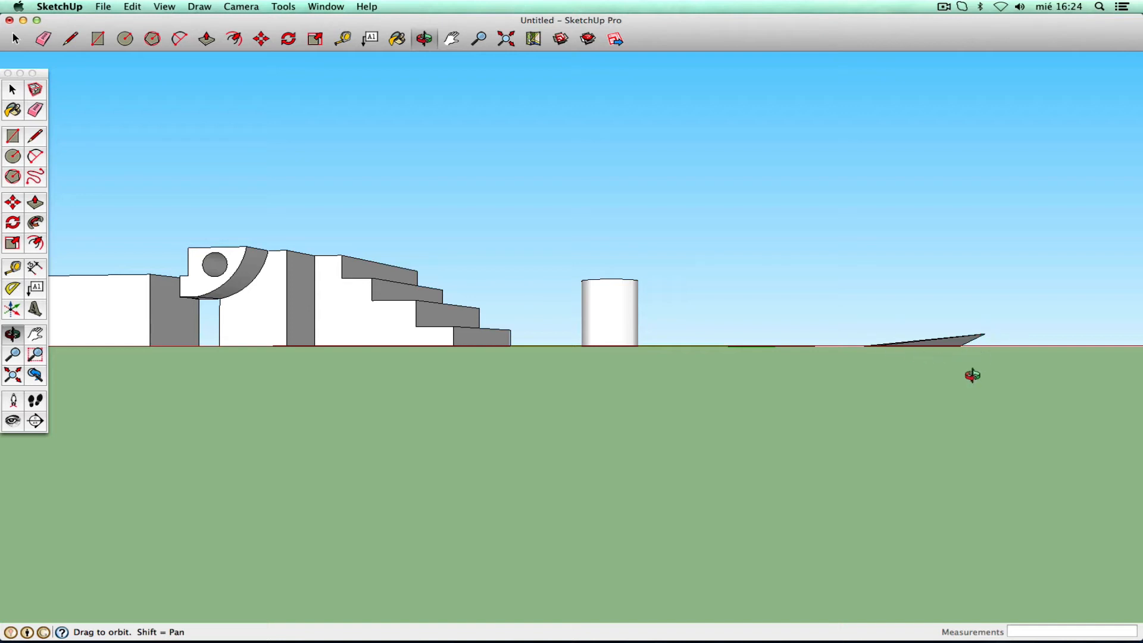
left_click_drag(968, 372, 786, 480)
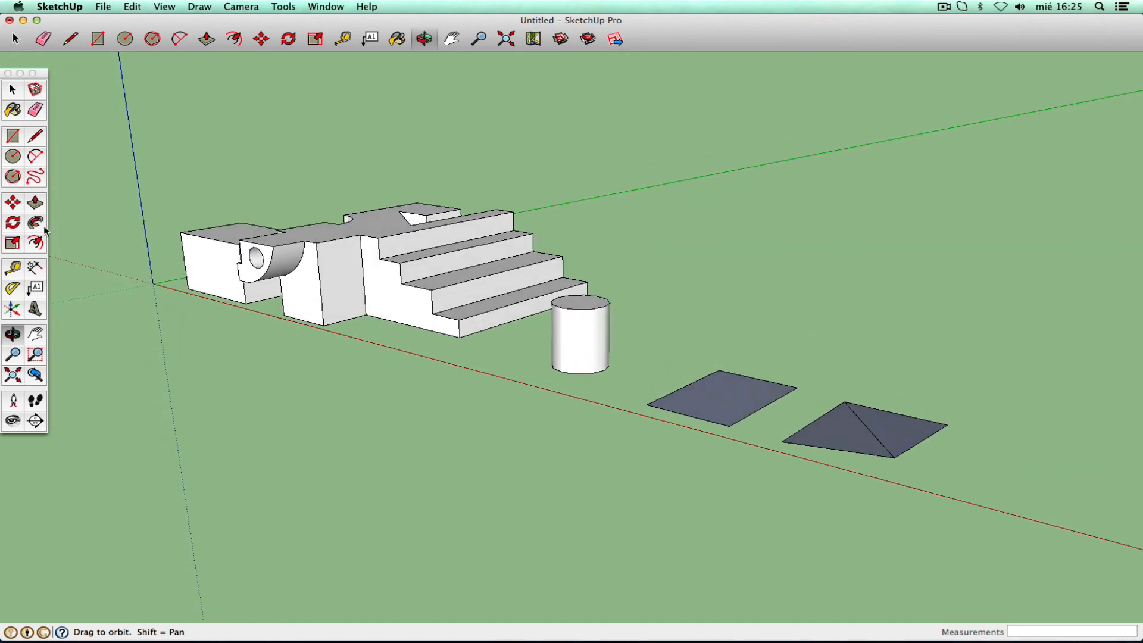
- Push/Pull the folded square into a sloped-top solid, undoing the flat rectangle's box extrusion
left_click(35, 203)
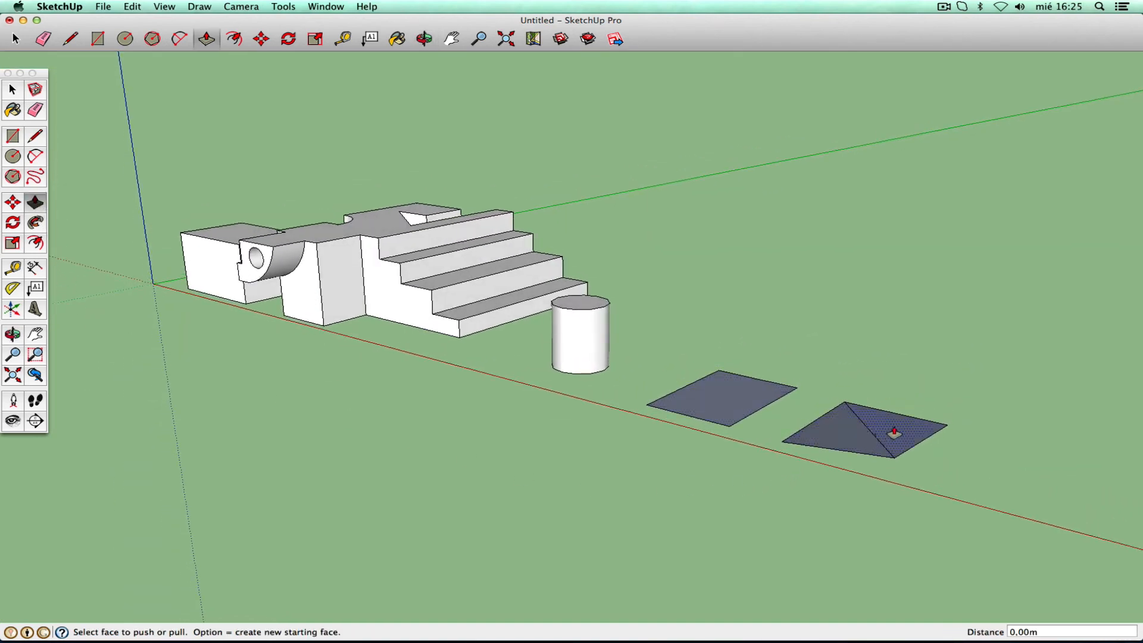
left_click_drag(866, 437, 910, 387)
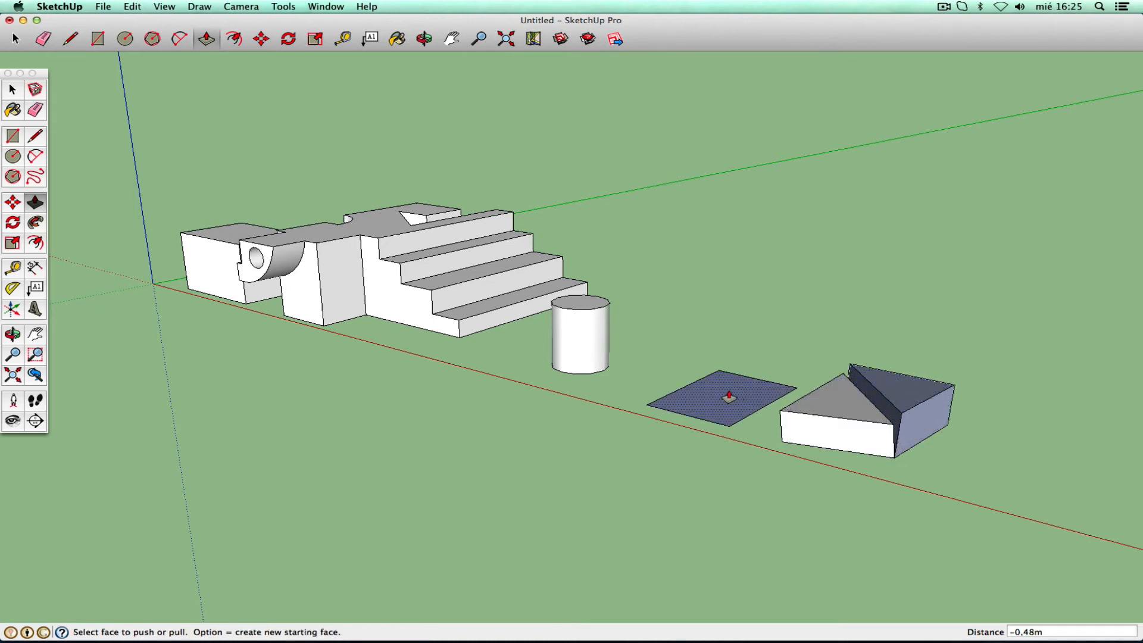
left_click_drag(730, 390, 728, 344)
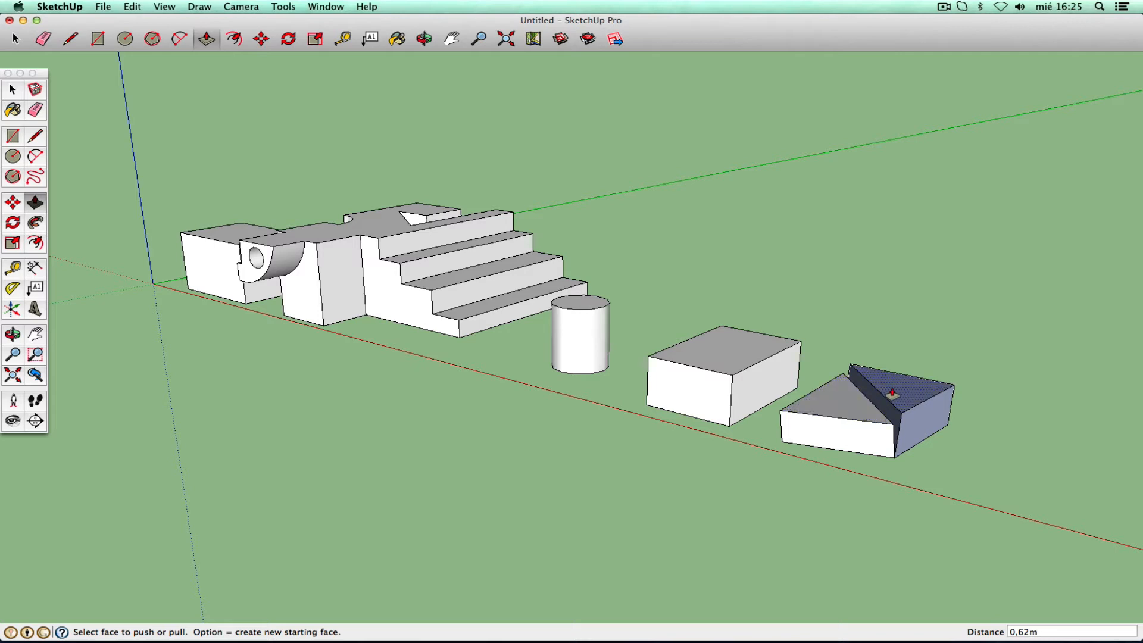
left_click(131, 6)
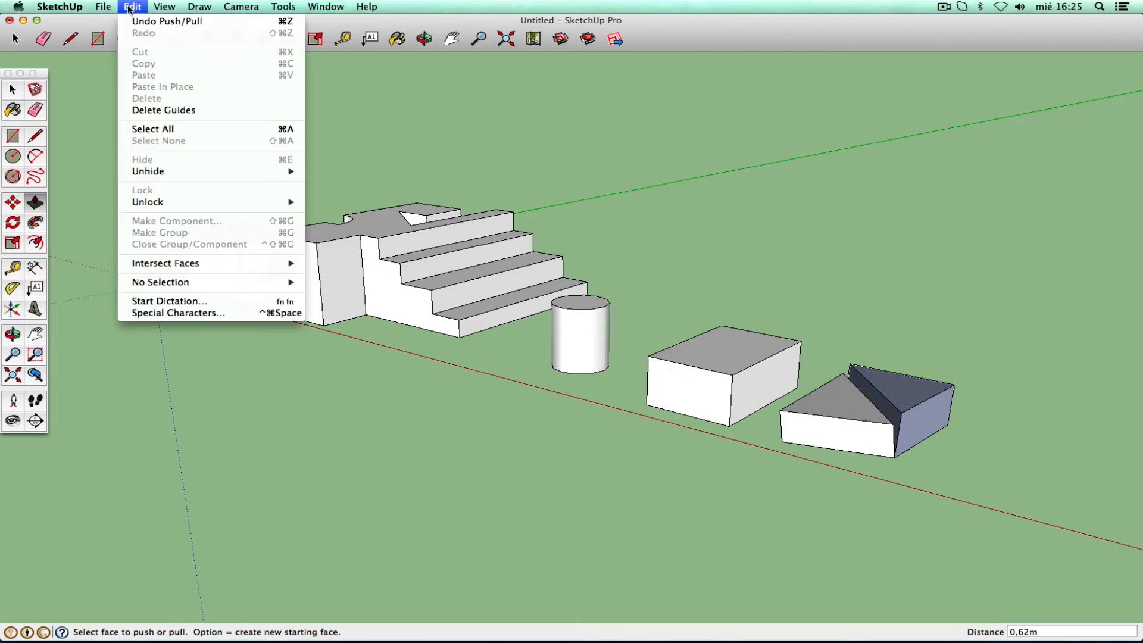
left_click(134, 24)
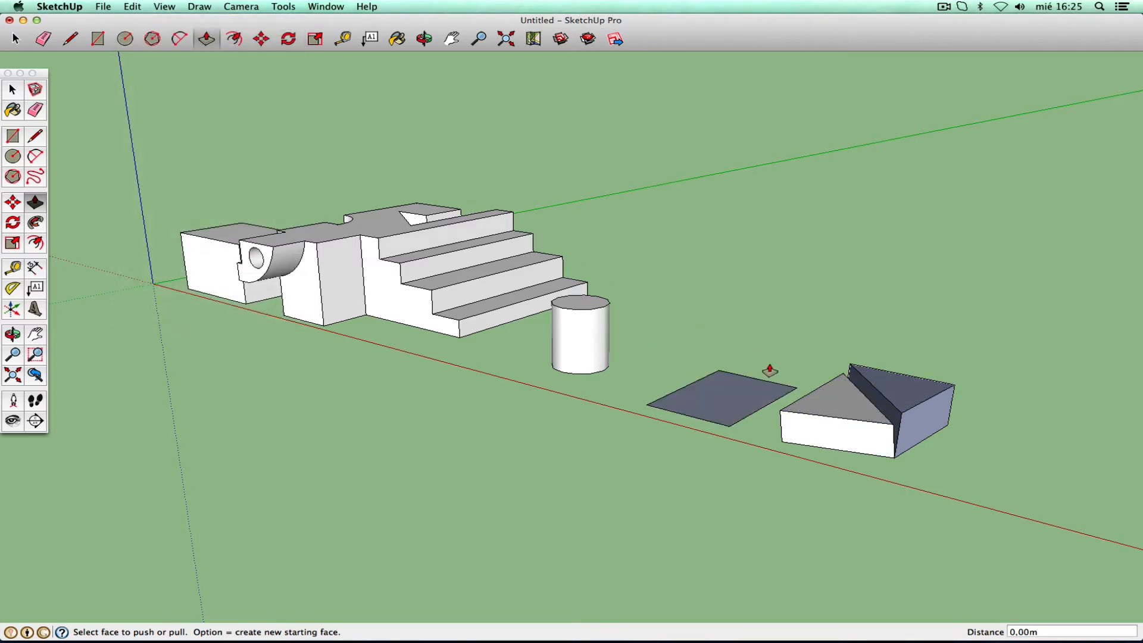
- Undo the slanted block and prism extrusions so only flat faces remain
left_click(133, 7)
left_click(137, 22)
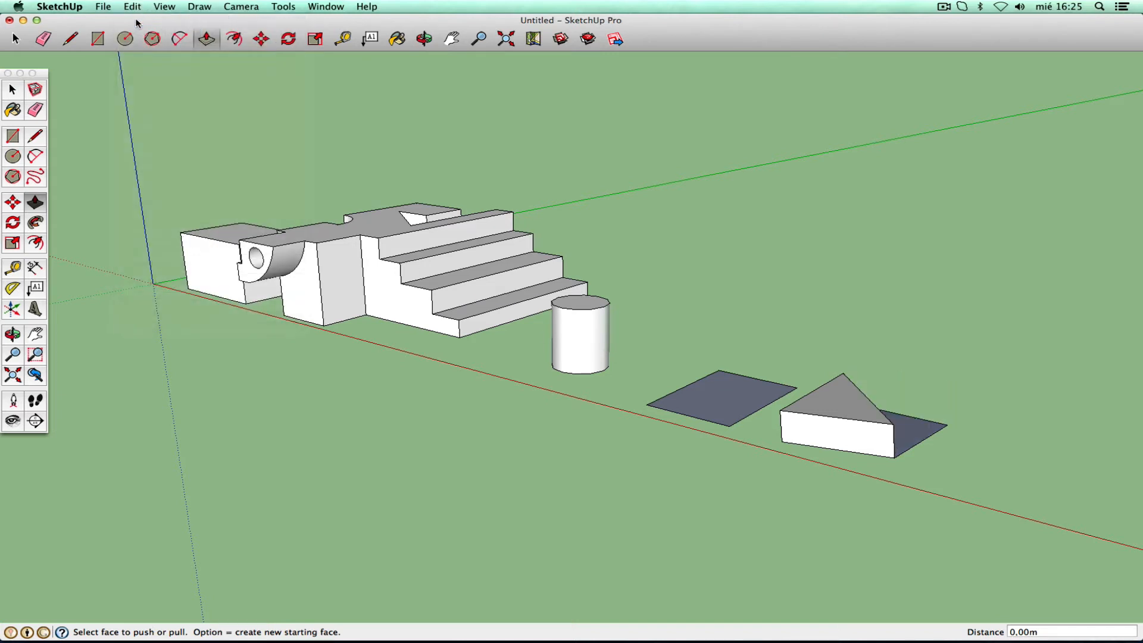
left_click(132, 7)
left_click(137, 23)
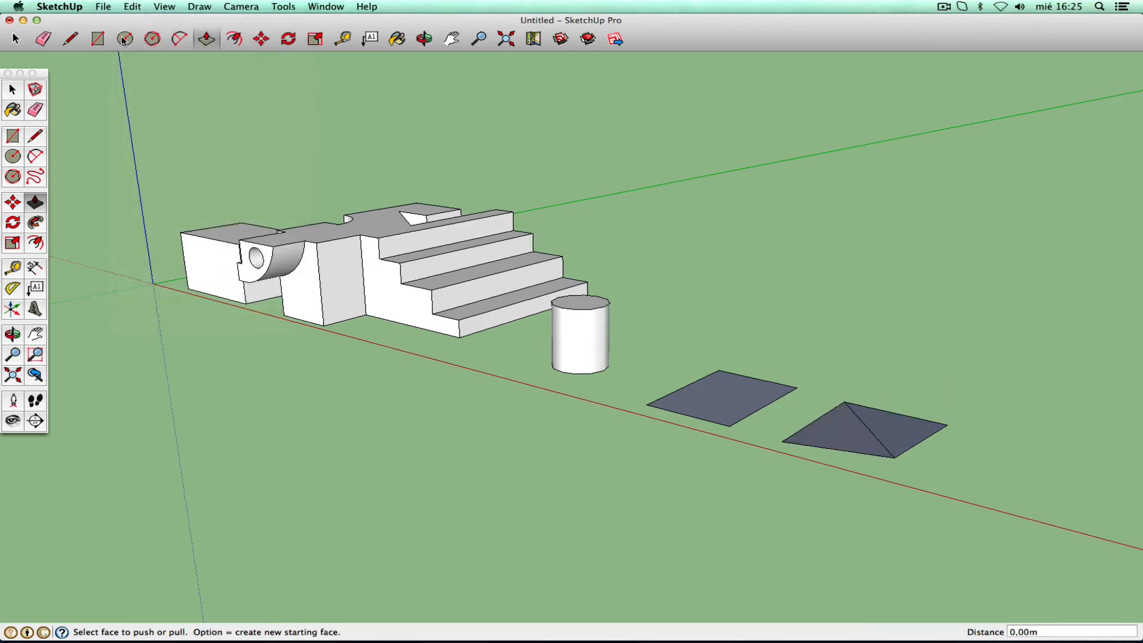
- Select both triangles and soften their shared diagonal edge so they read as one quad
left_click(17, 89)
left_click(855, 439)
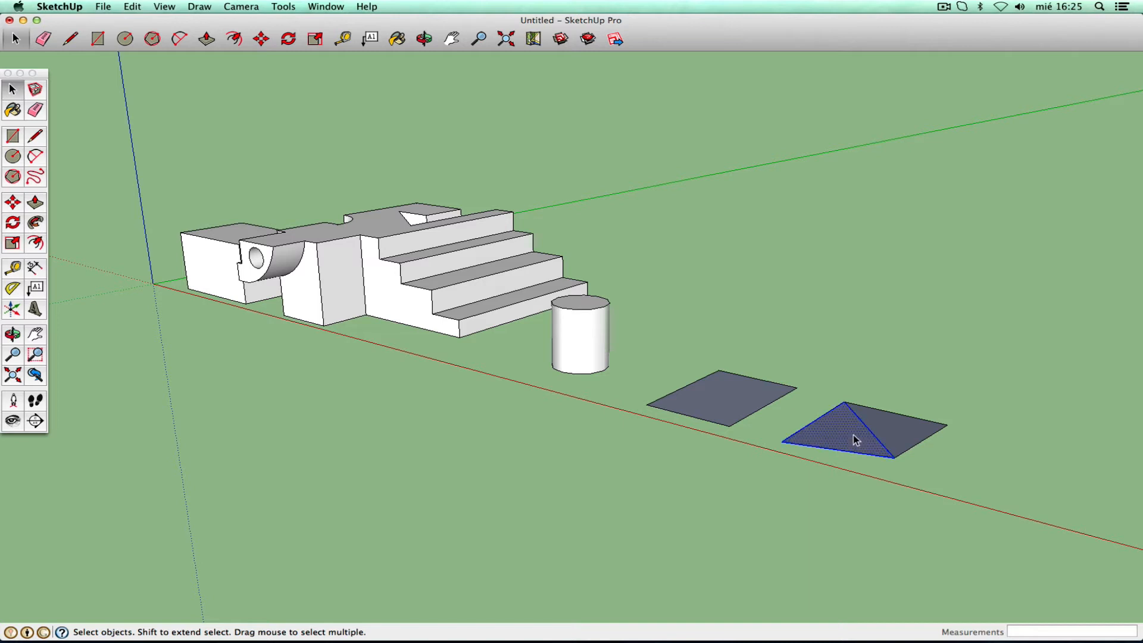
left_click(885, 431, "shift")
left_click(327, 7)
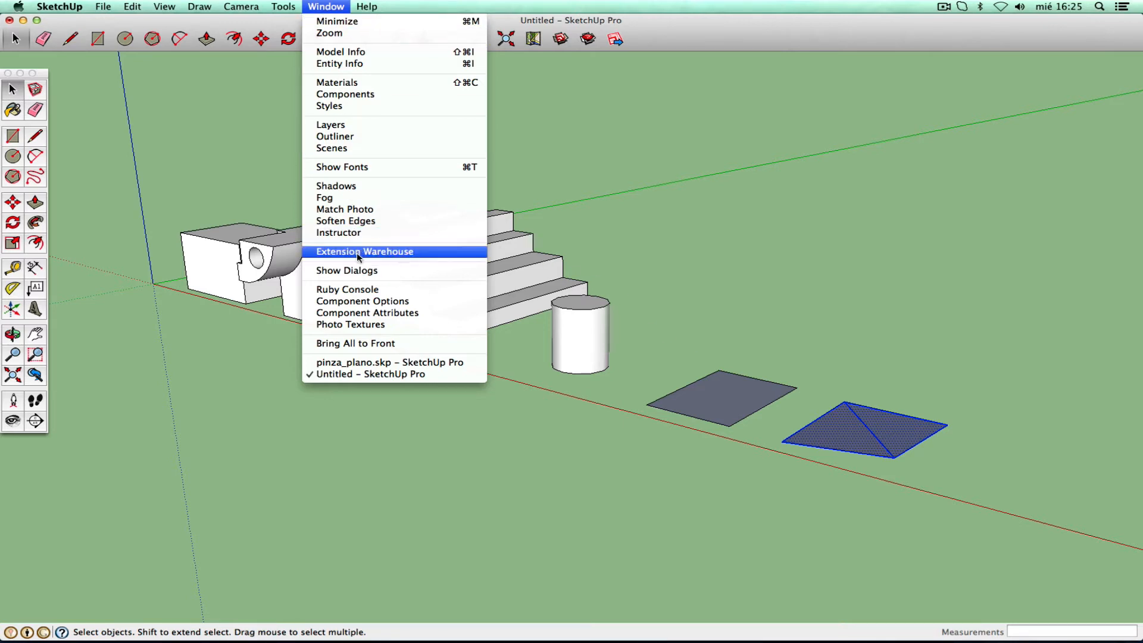
left_click(351, 223)
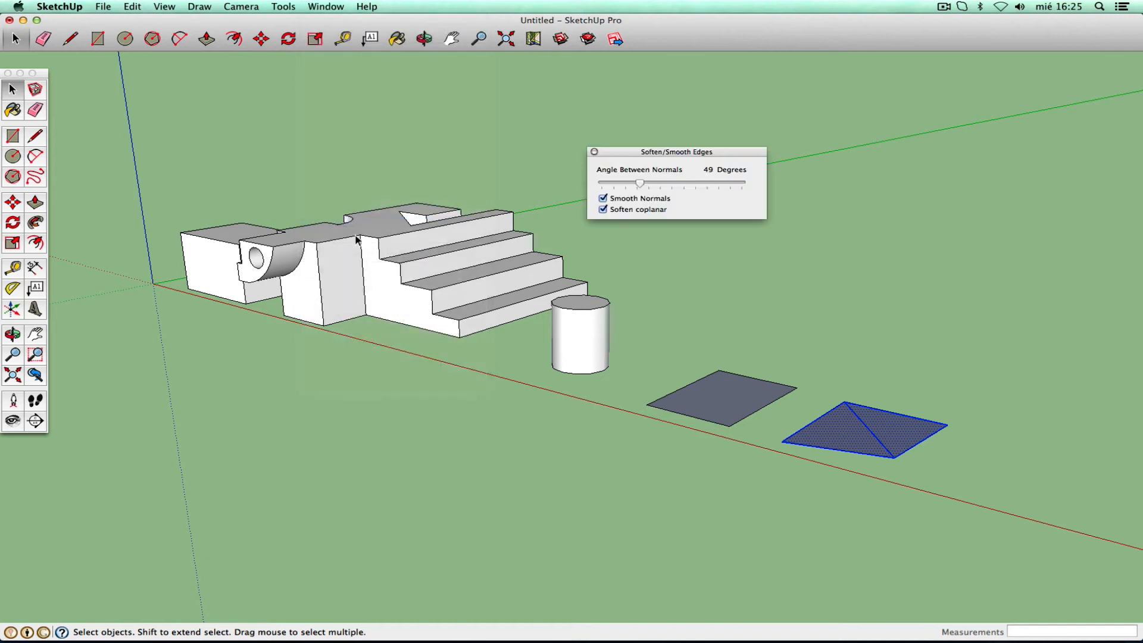
left_click(640, 185)
left_click(594, 152)
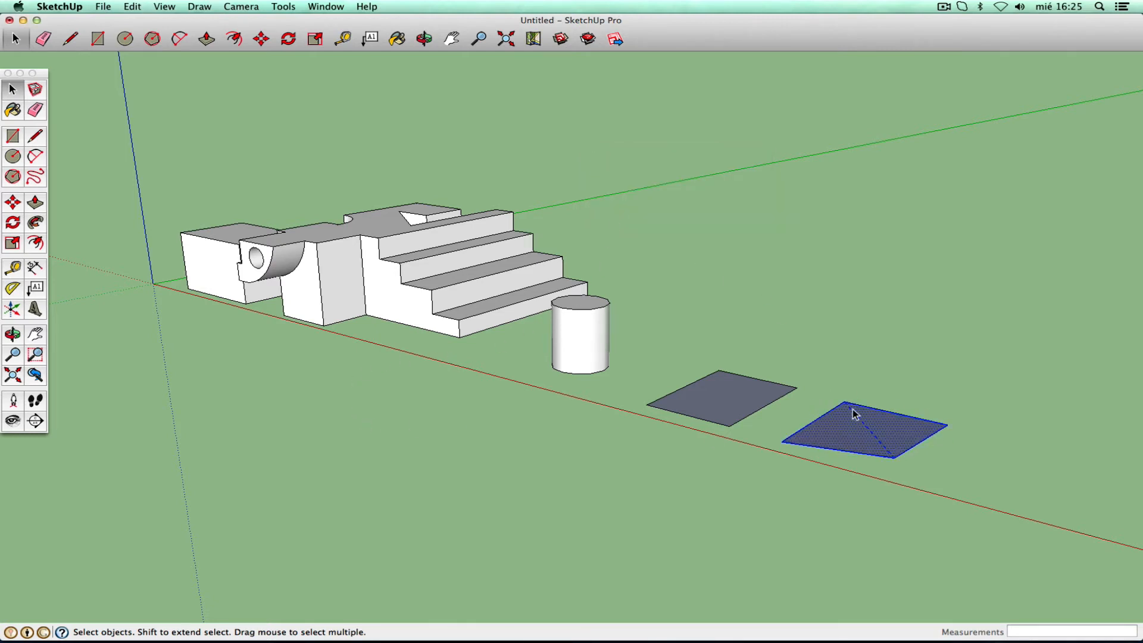
left_click(849, 497)
- Raise the cylinder's top 0.66 m, then view the model from underneath
left_click(38, 206)
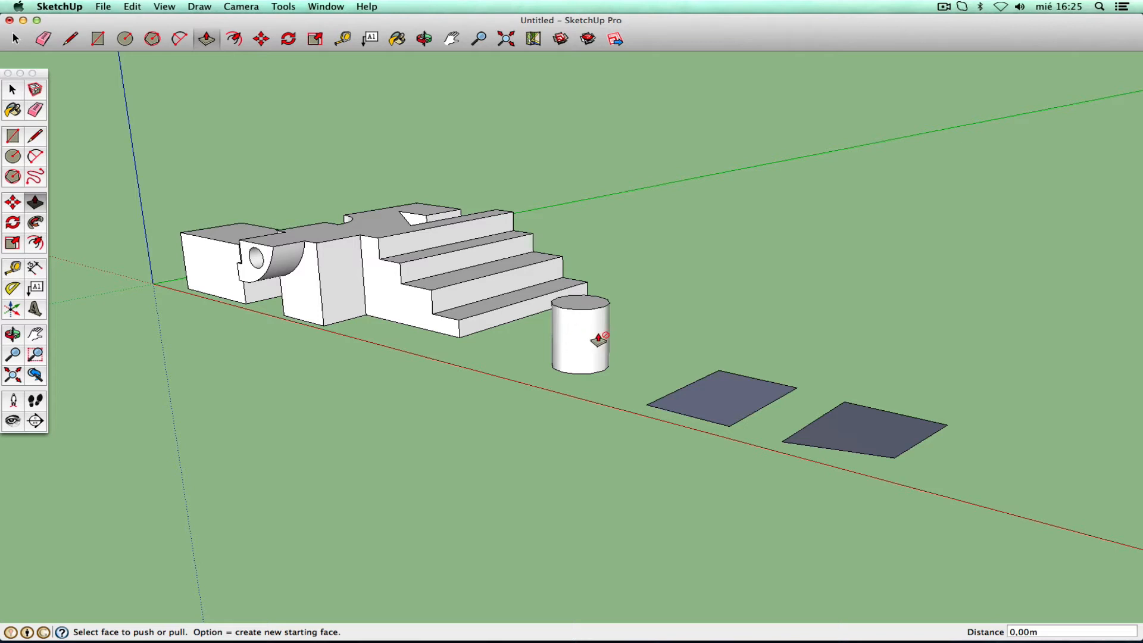
left_click_drag(581, 304, 581, 253)
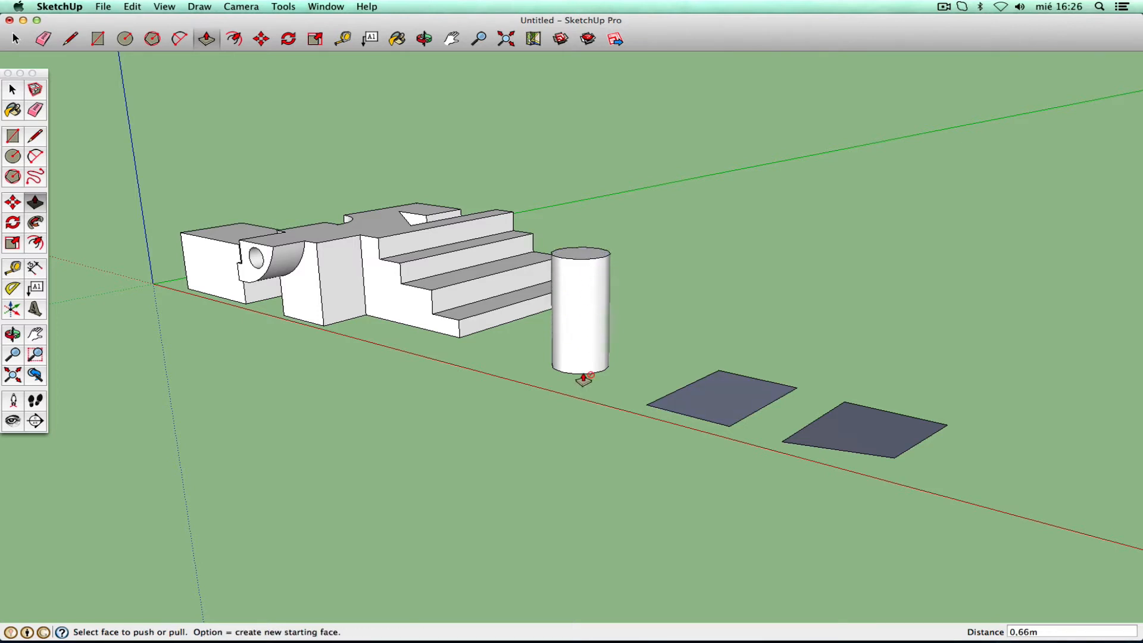
left_click(13, 333)
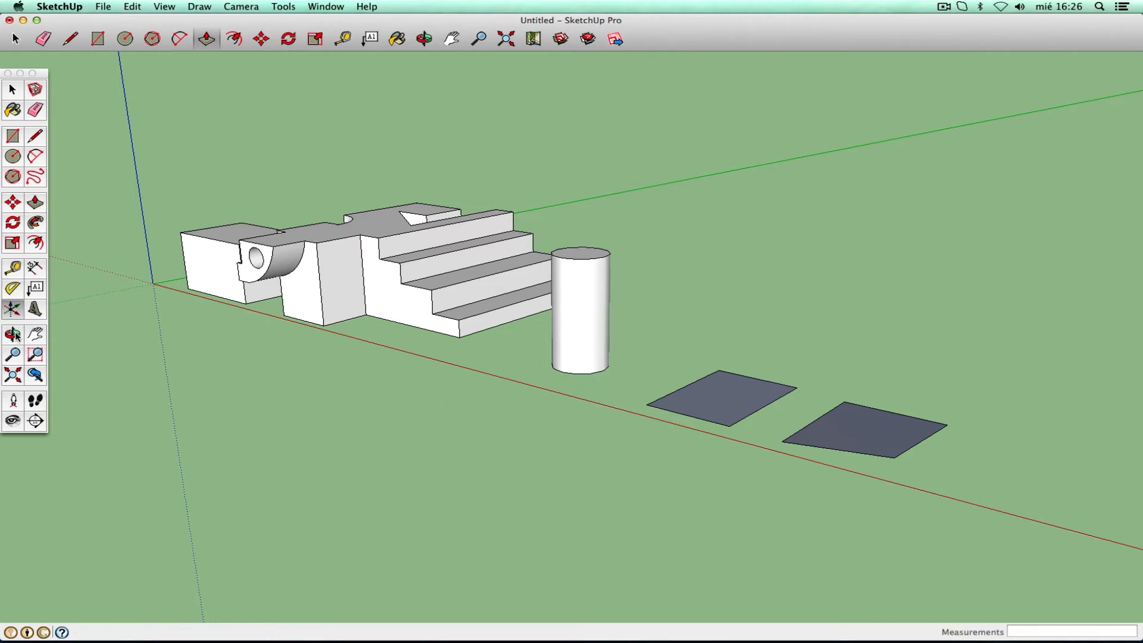
left_click_drag(556, 387, 579, 215)
right_click(571, 279)
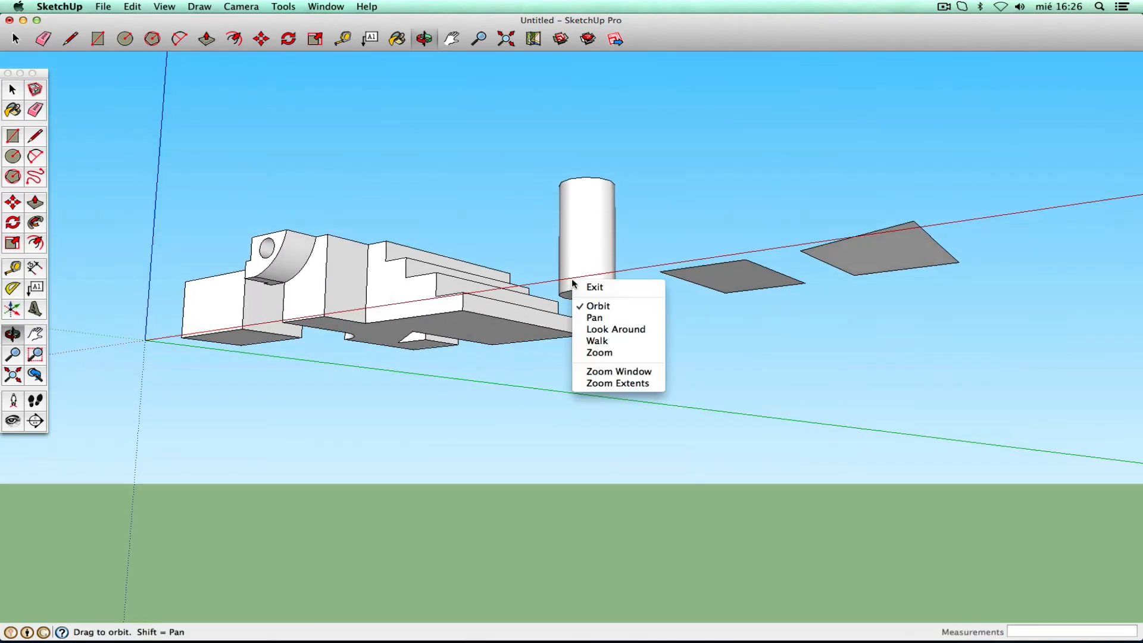
left_click(589, 288)
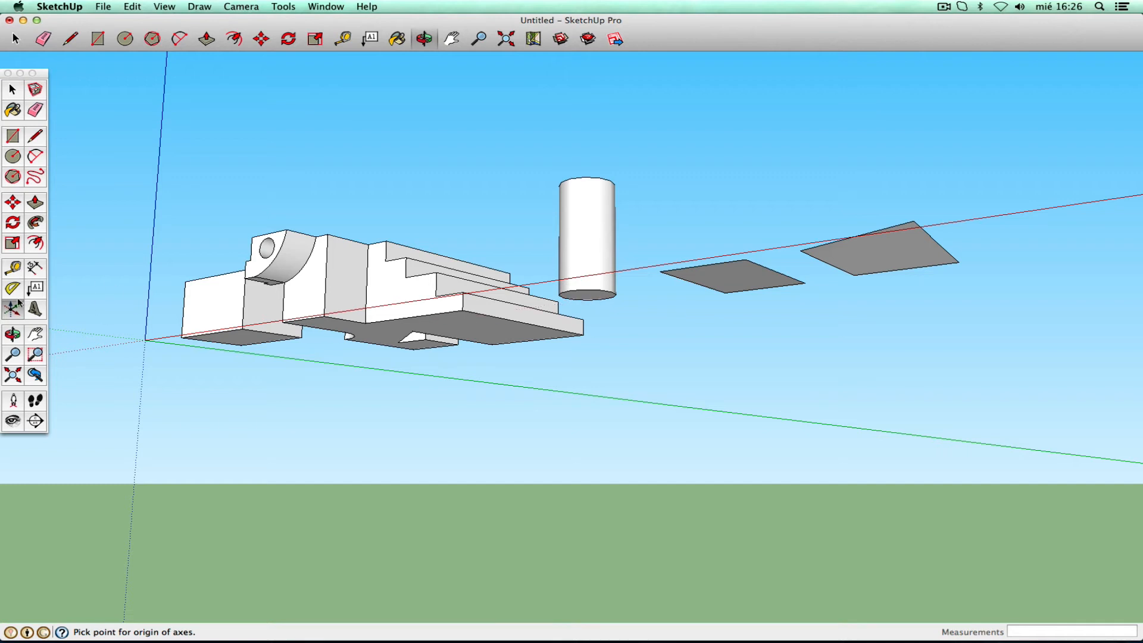
- Push the cylinder's bottom face up 0.37 m and return to a view from above
left_click(34, 206)
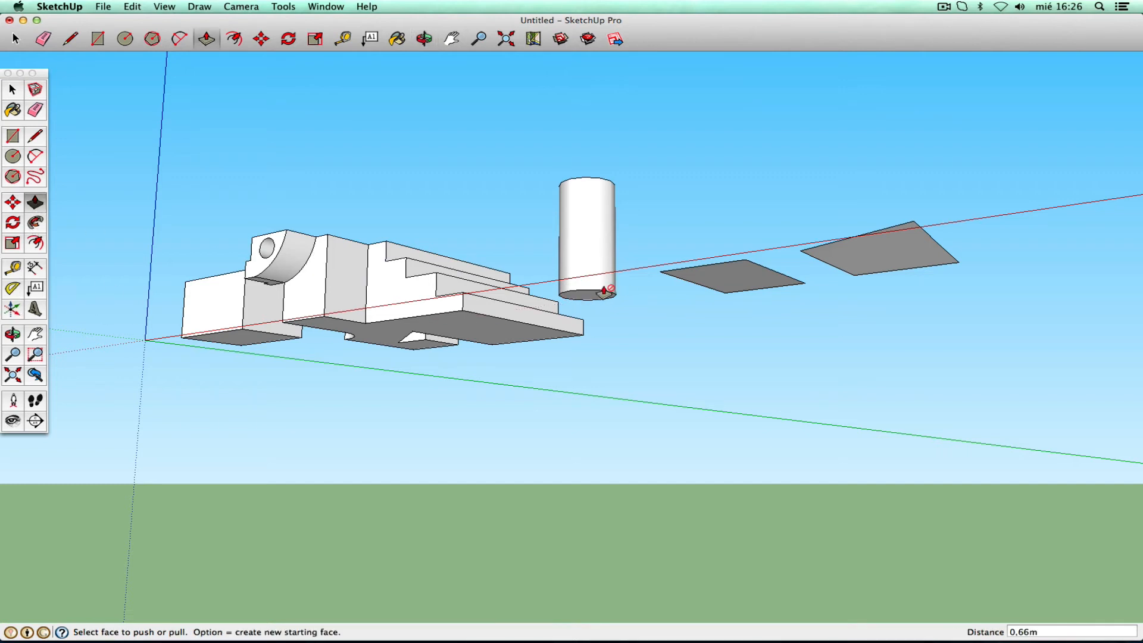
mouse_move(589, 293)
left_mouse_down()
mouse_move(592, 233)
mouse_move(596, 275)
left_mouse_up()
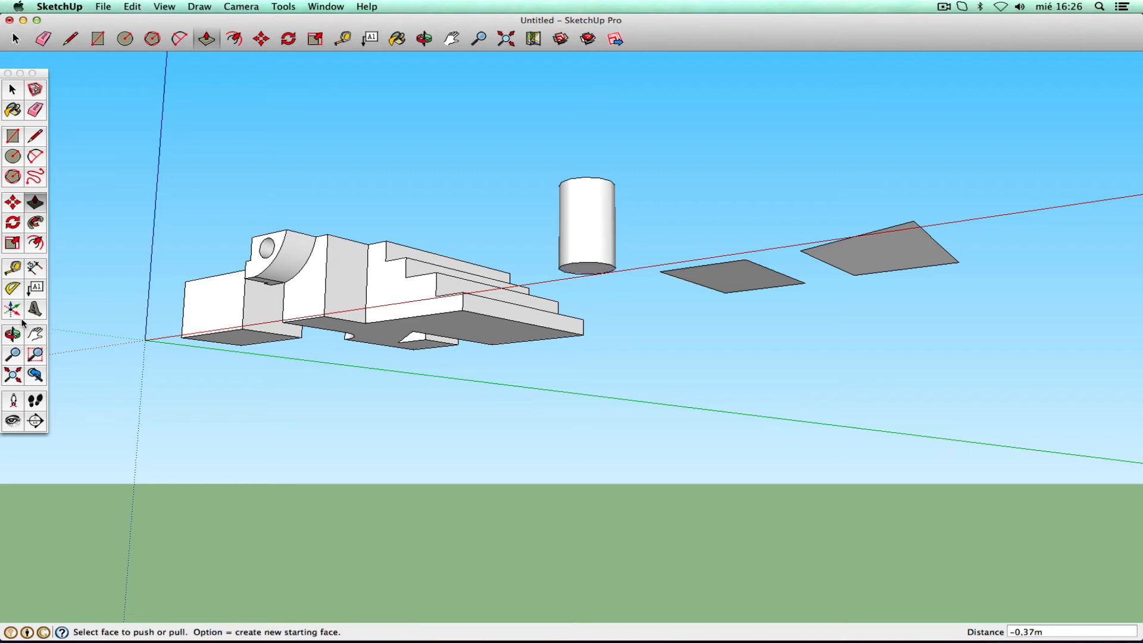
left_click(13, 335)
left_click_drag(651, 222, 592, 359)
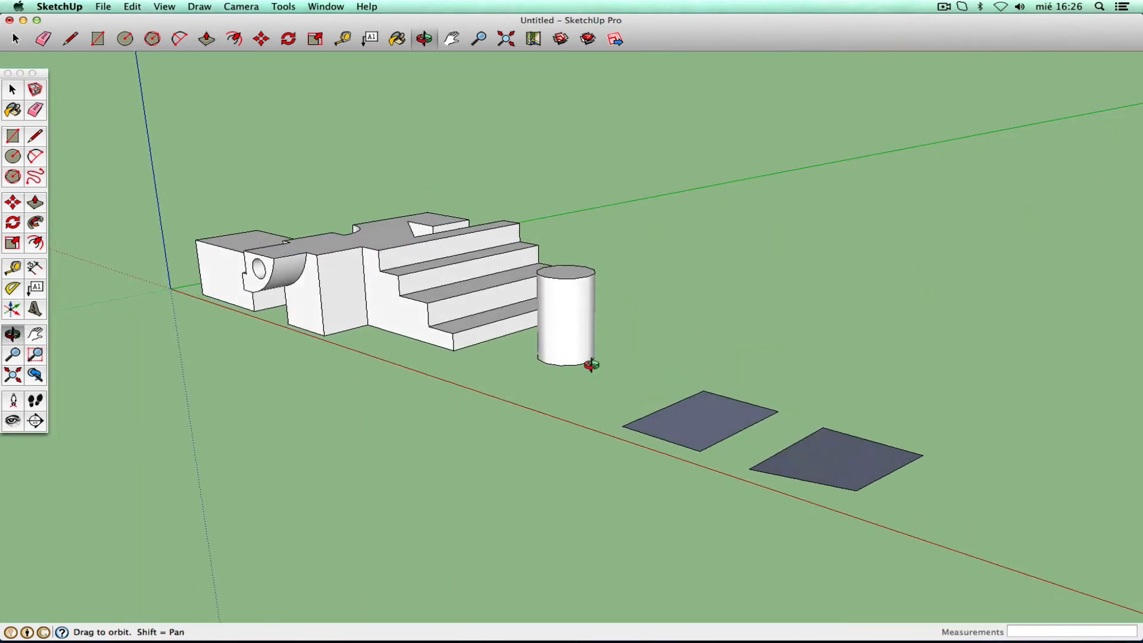
right_click(590, 361)
left_click(612, 369)
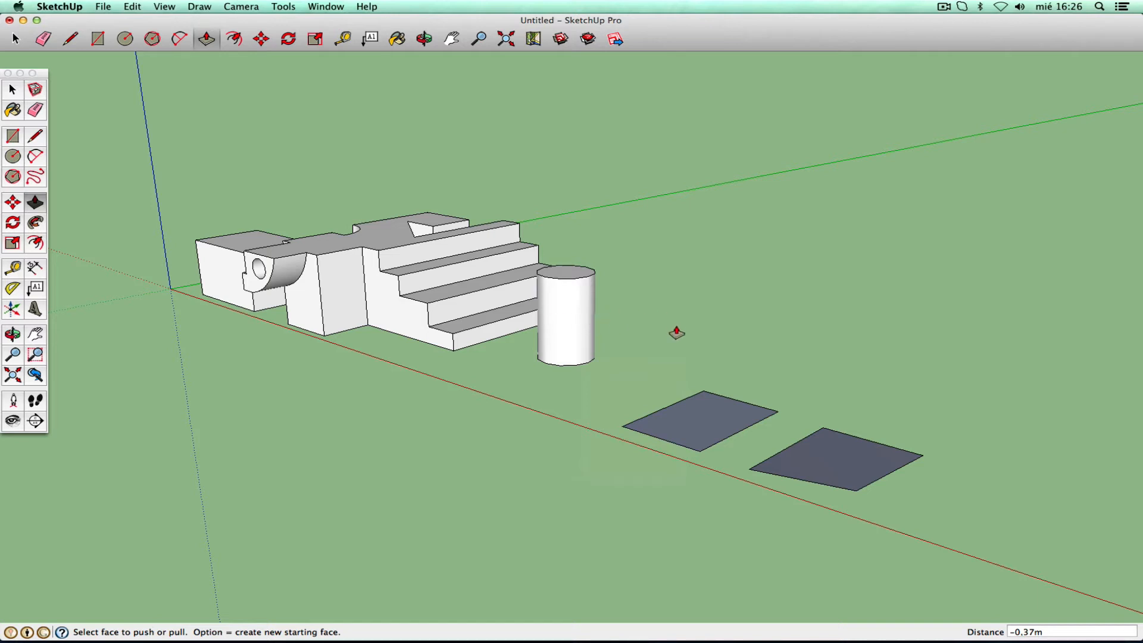
left_click(13, 90)
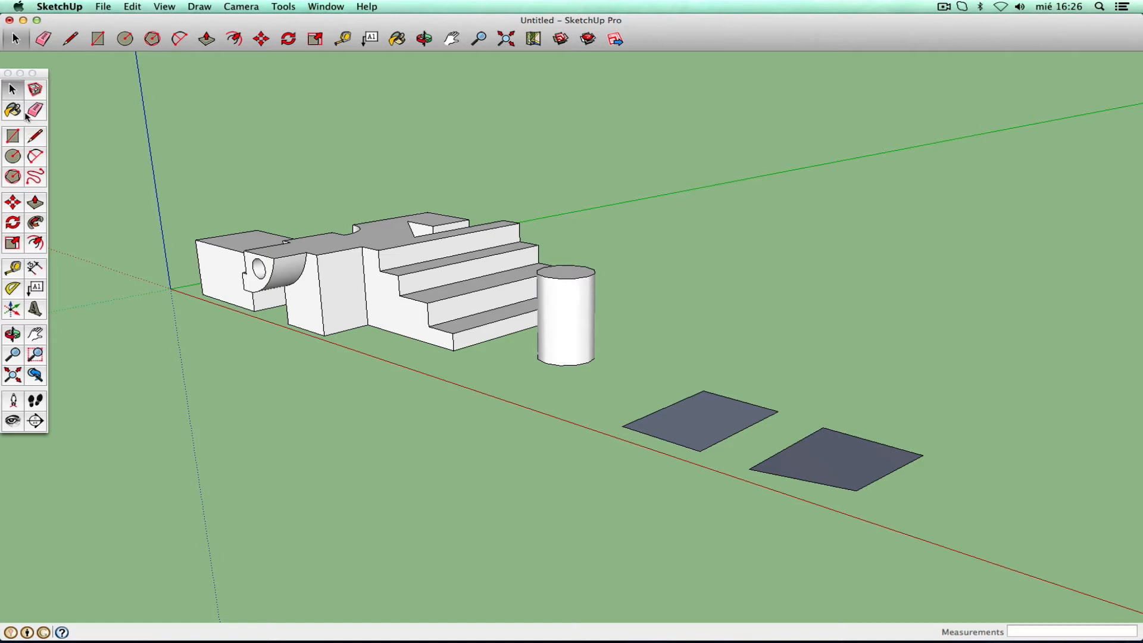
- Lower the cylinder's edge-softening angle to 16° so its side facets show
double_click(568, 328)
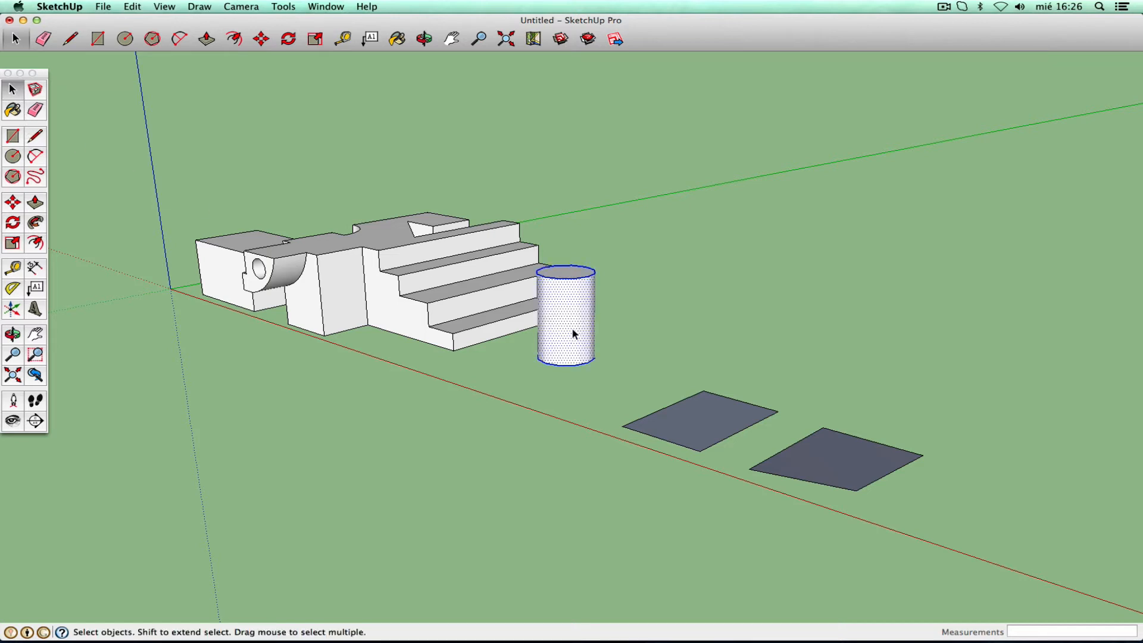
left_click(572, 329)
left_click(326, 7)
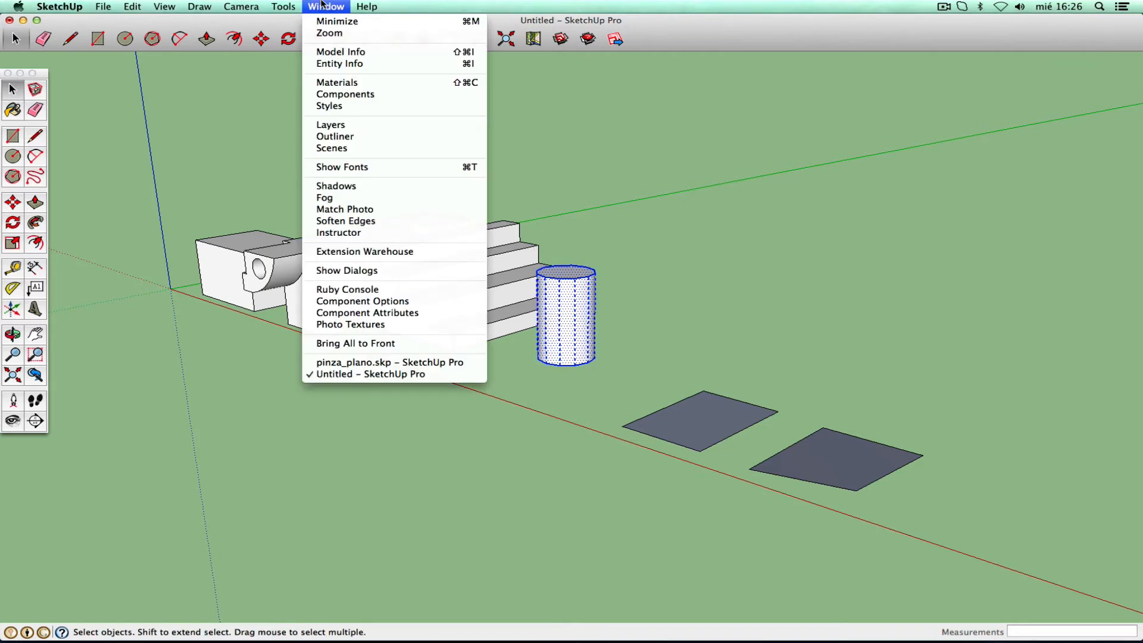
left_click(377, 225)
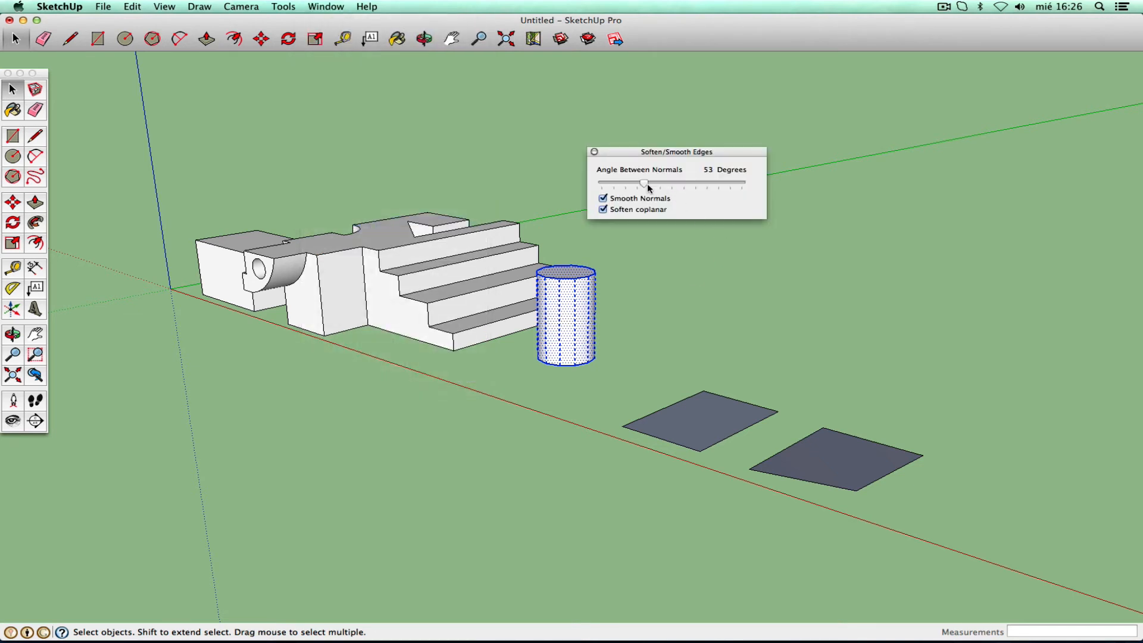
left_click_drag(645, 184, 613, 184)
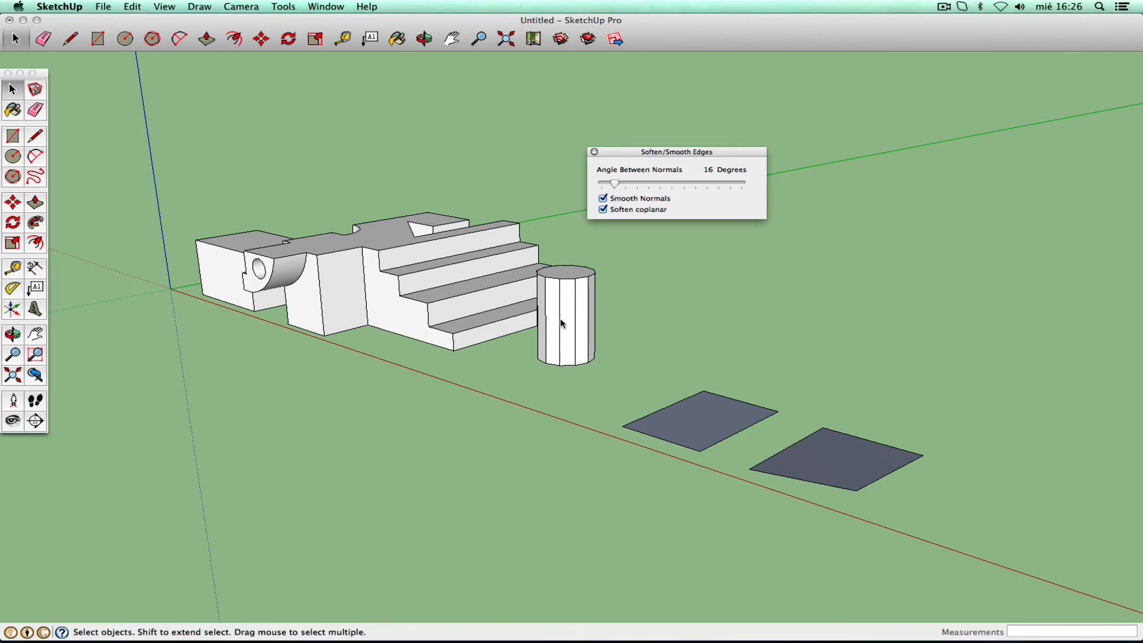
- Set the right quad's softening to 8° to reveal its diagonal, then pull a cylinder facet into a slab
left_click(831, 472)
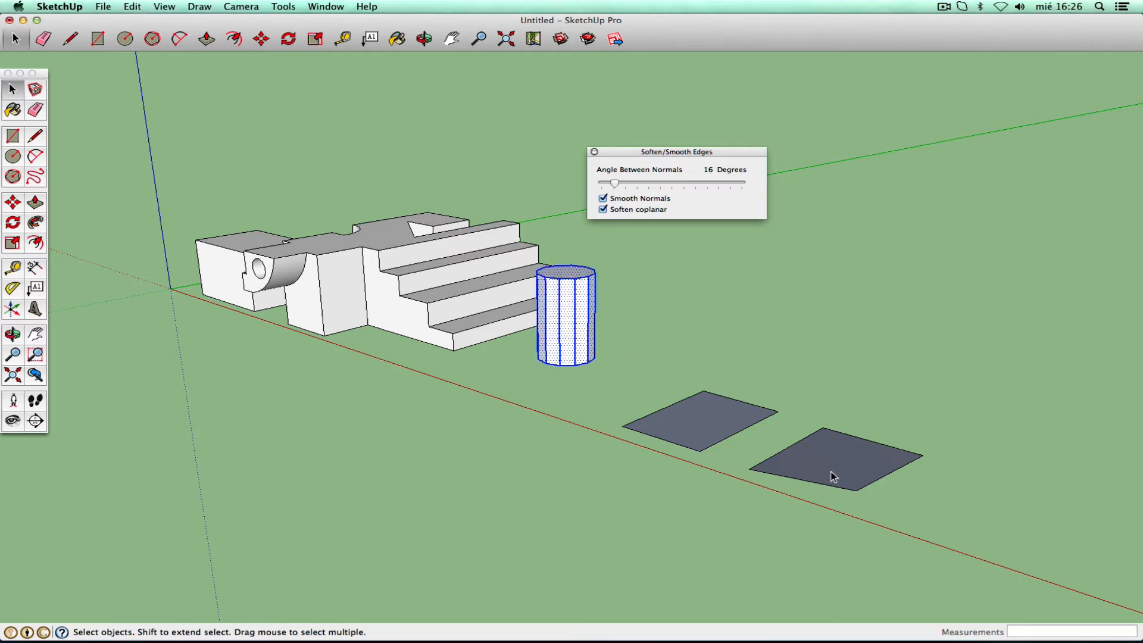
left_click(831, 471)
left_click_drag(615, 184, 610, 185)
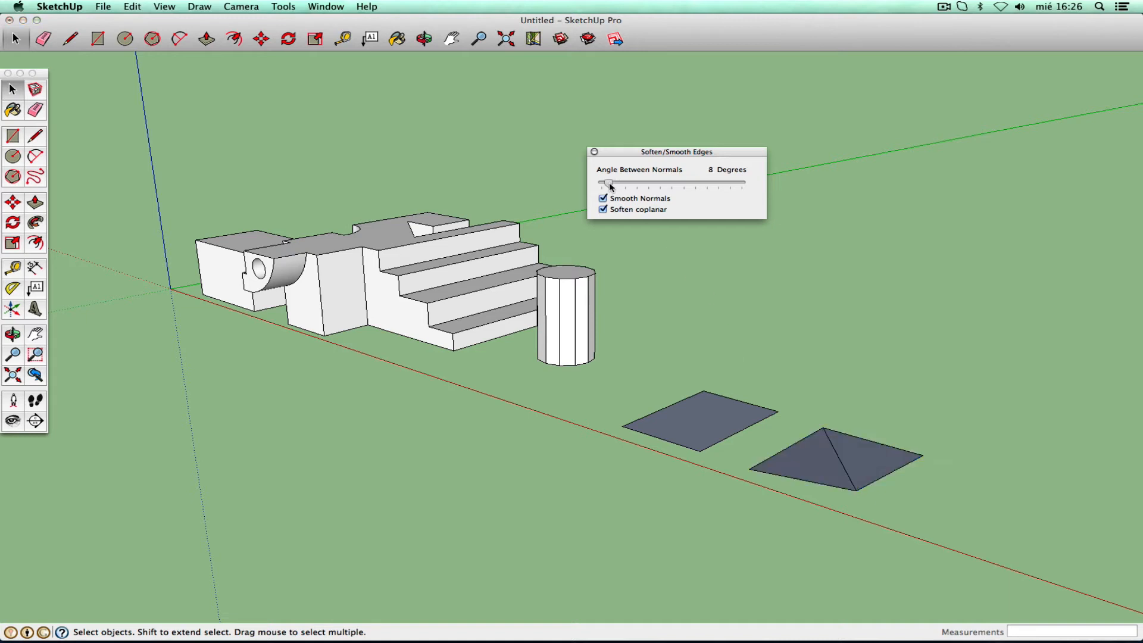
left_click(594, 152)
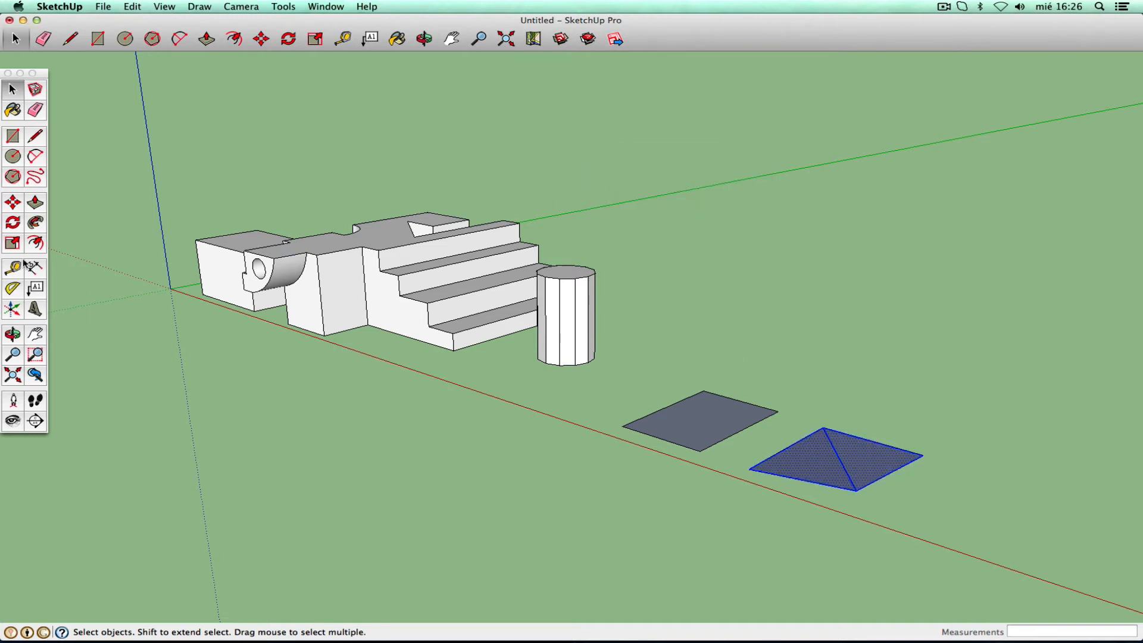
left_click(35, 203)
left_click_drag(548, 325, 598, 359)
- Pull two more fan fins of the cylinder outward into slabs
left_click(12, 334)
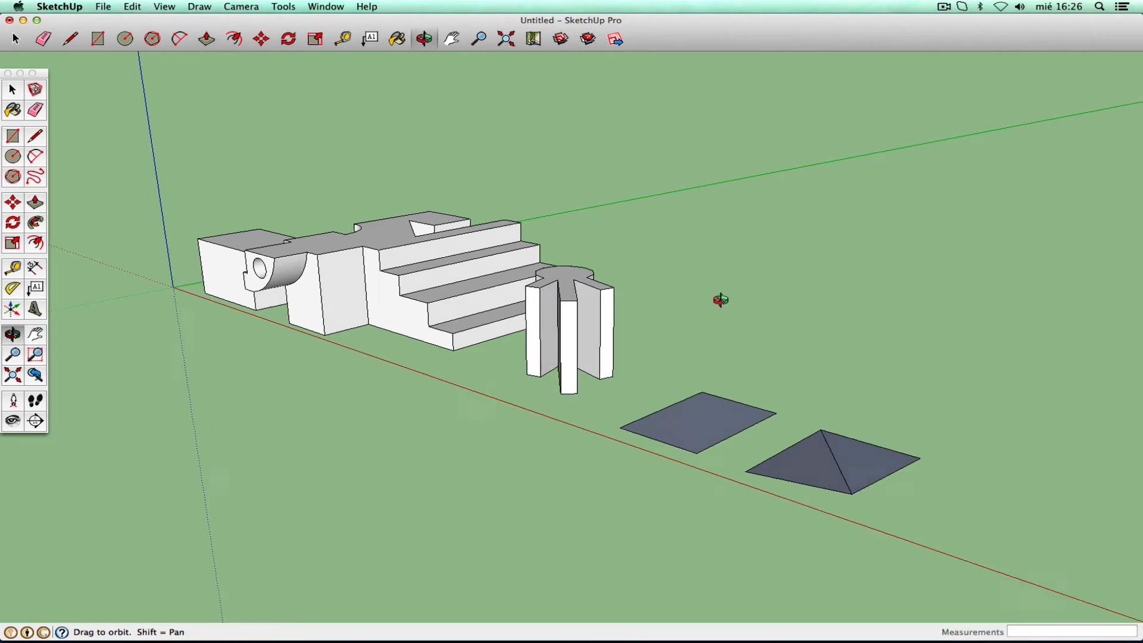
left_click_drag(721, 301, 375, 308)
right_click(375, 308)
left_click(392, 316)
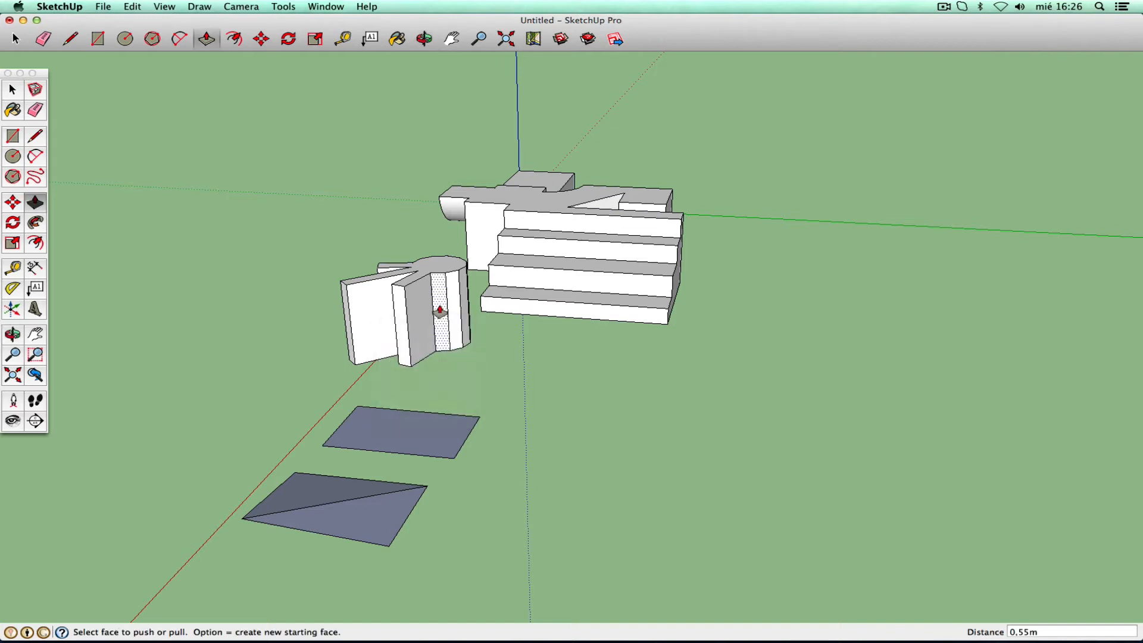
left_click_drag(448, 325, 471, 352)
left_click_drag(381, 500, 293, 452)
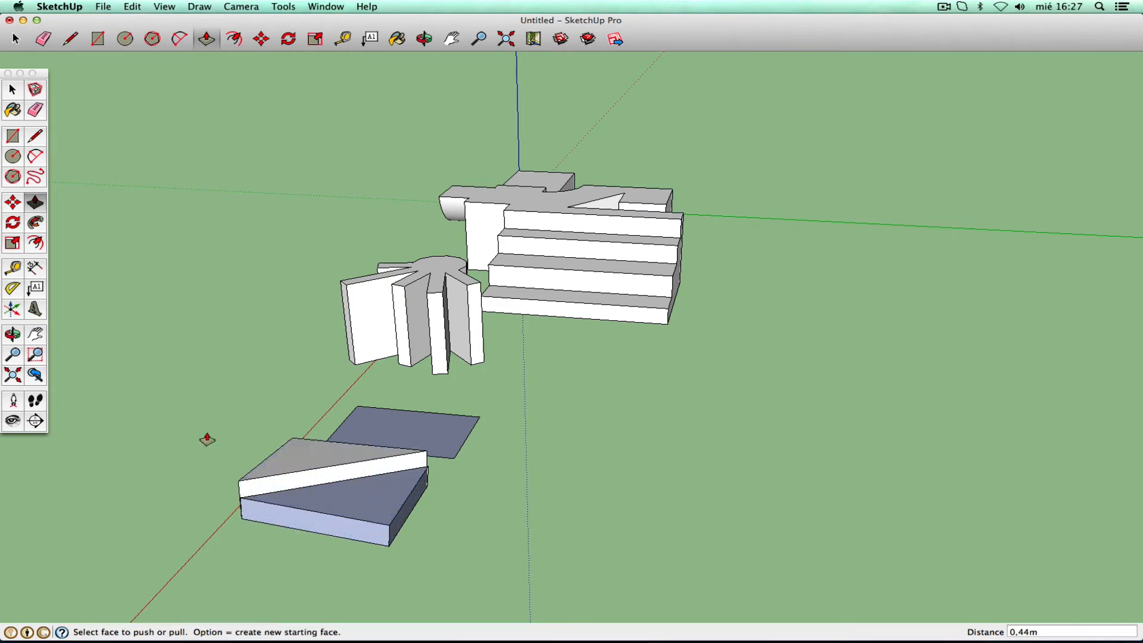
- Orbit and pan to a lower angle to inspect the fins and the sloped-top block
left_click(15, 335)
left_click_drag(381, 333, 581, 306)
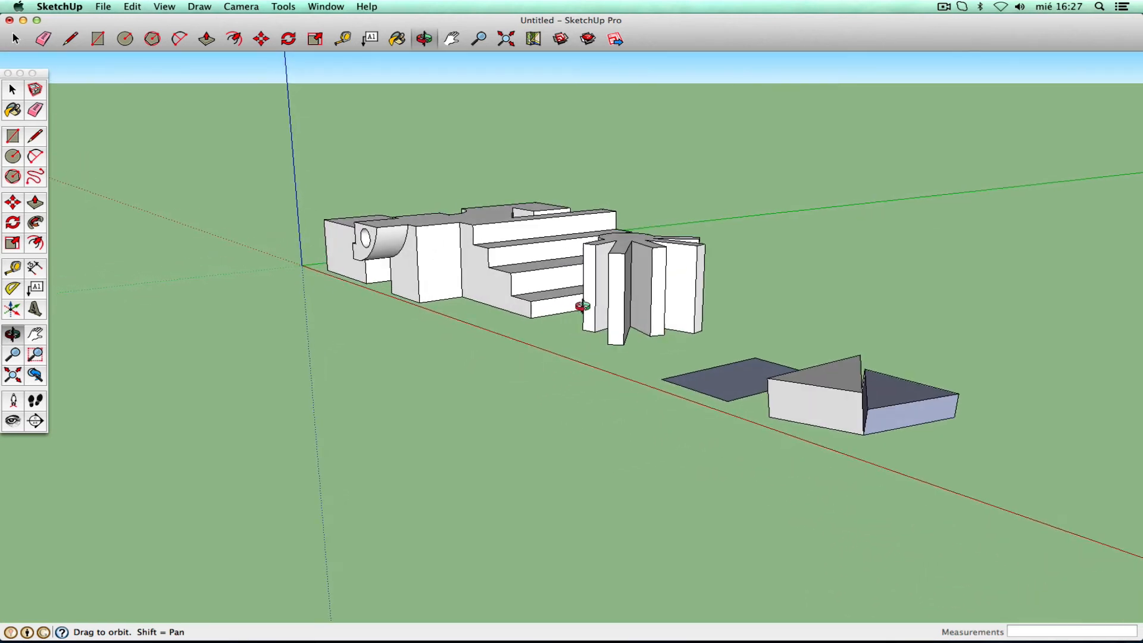
right_click(646, 370)
left_click(666, 376)
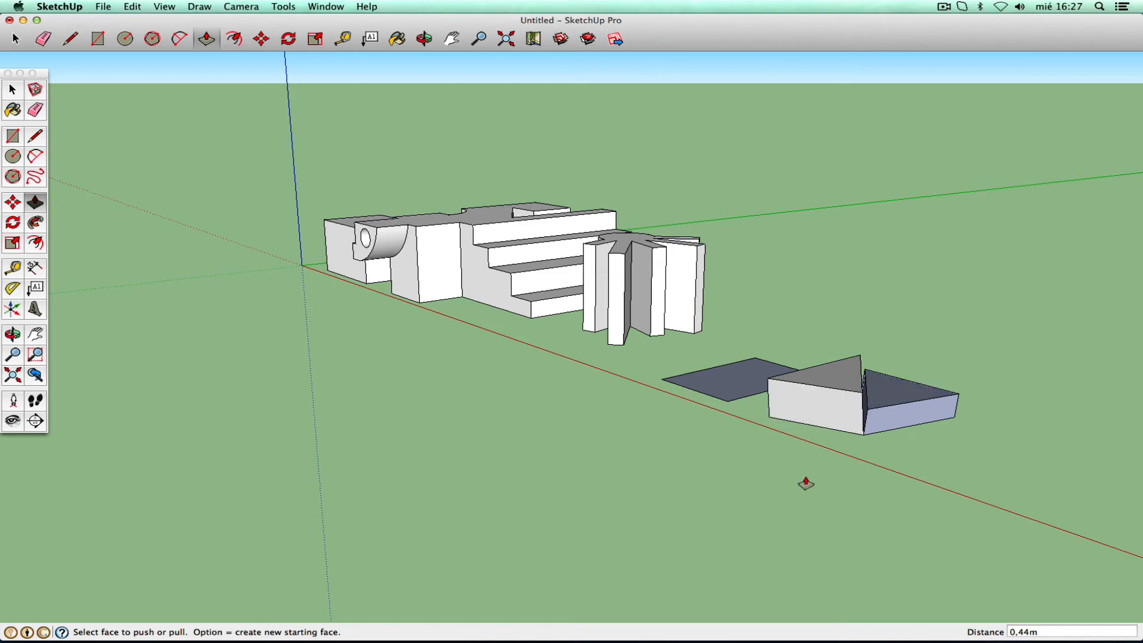
left_click(36, 336)
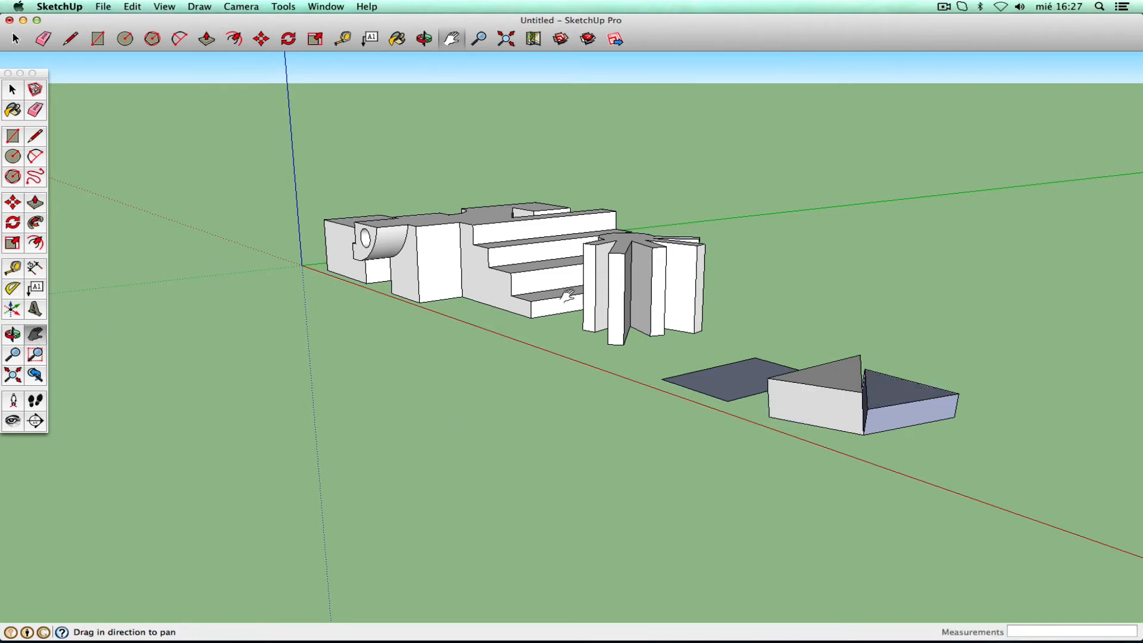
left_click_drag(566, 296, 424, 359)
left_click(13, 334)
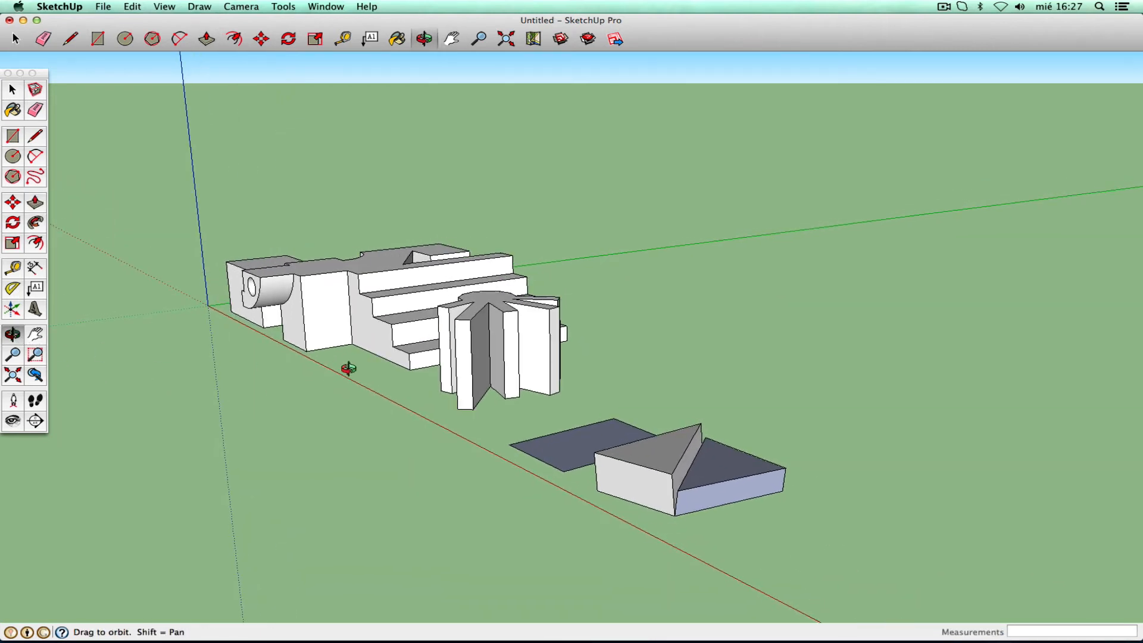
left_click_drag(344, 369, 508, 385)
right_click(507, 385)
left_click(516, 390)
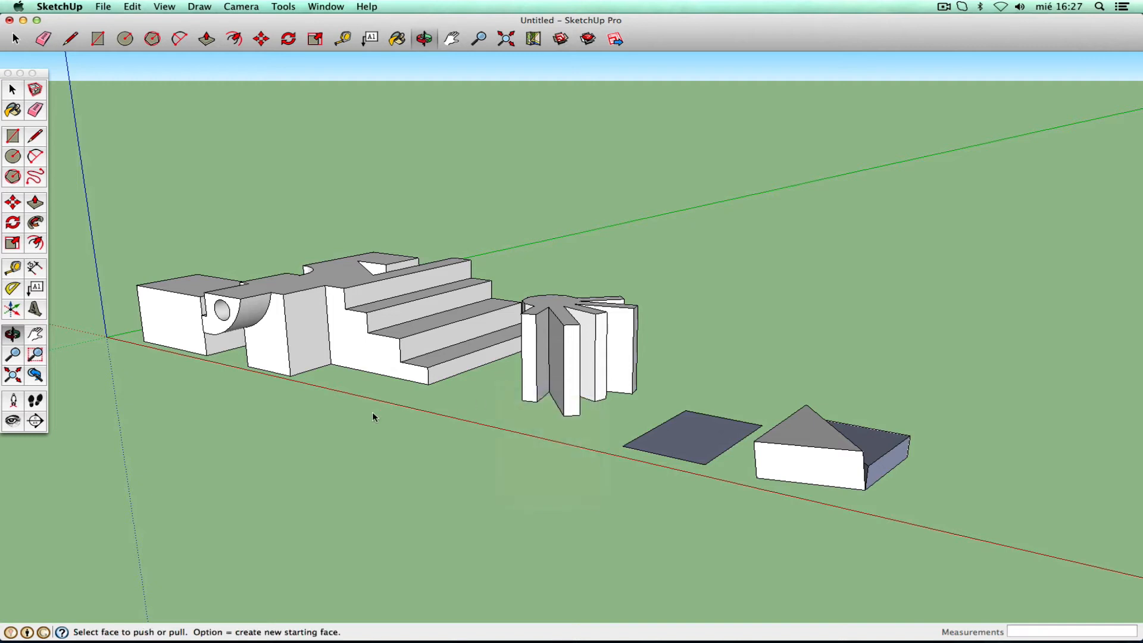
- Select and delete the finned cylinder and the flat ground square
left_click(13, 89)
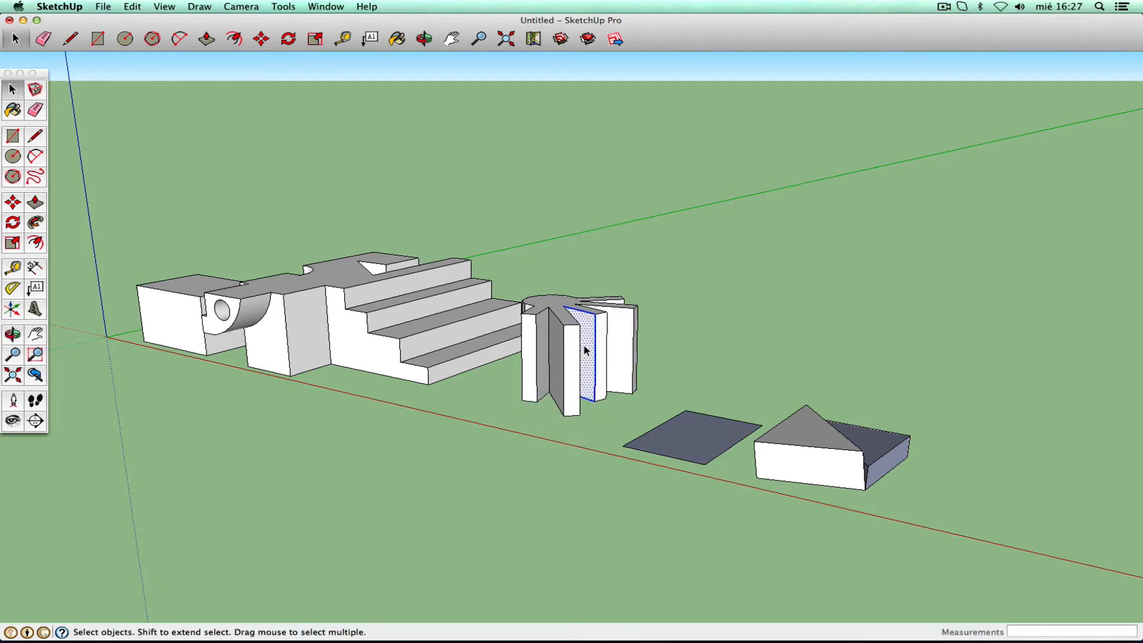
triple_click(585, 350)
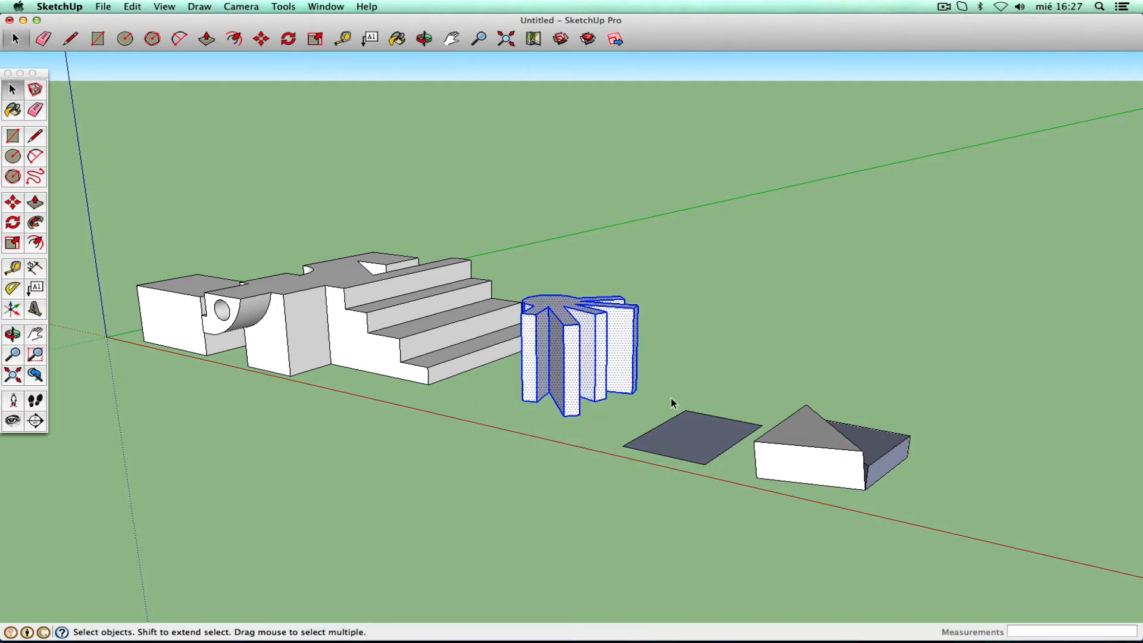
key("Delete")
key("Delete")
triple_click(801, 443)
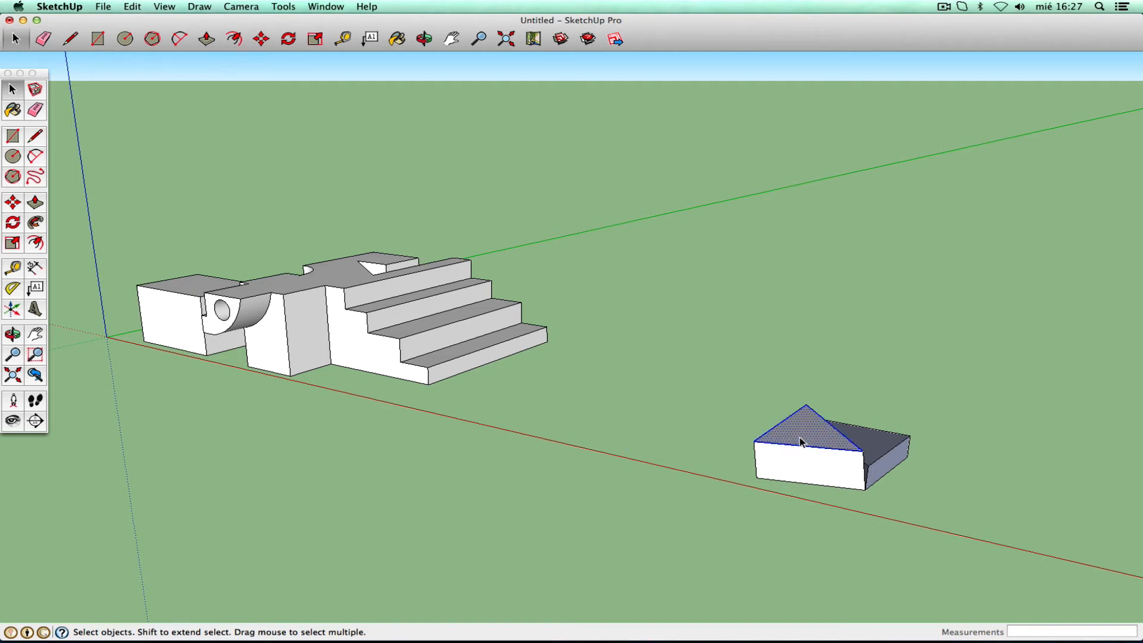
key("Delete")
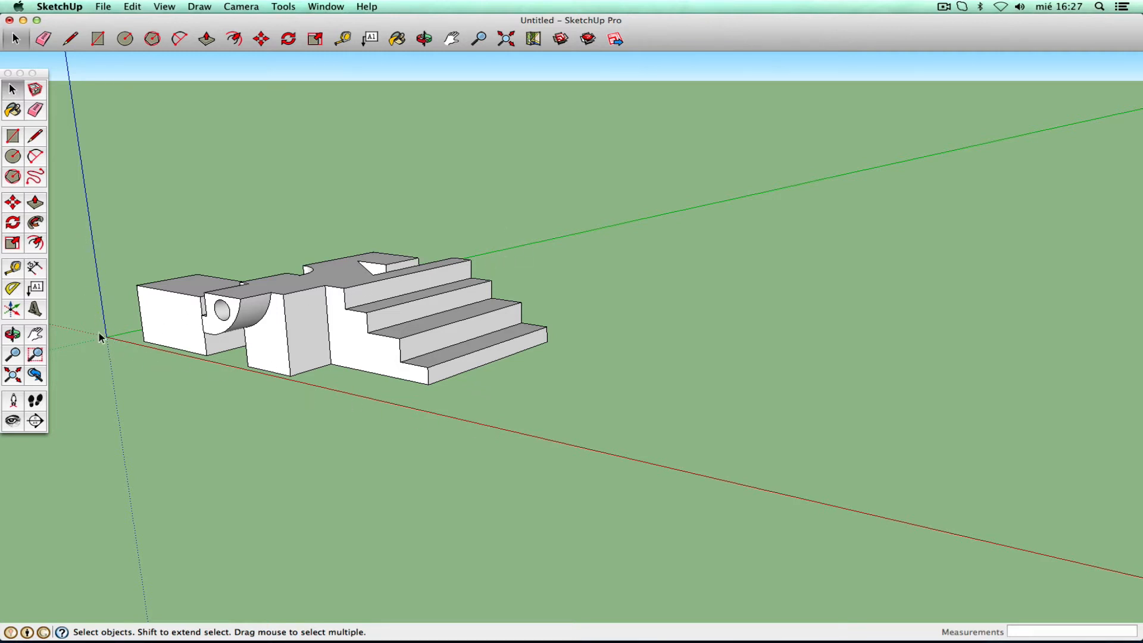
- Outline a four-sided face with lines right of the stepped model, closing at the start point
left_click(13, 138)
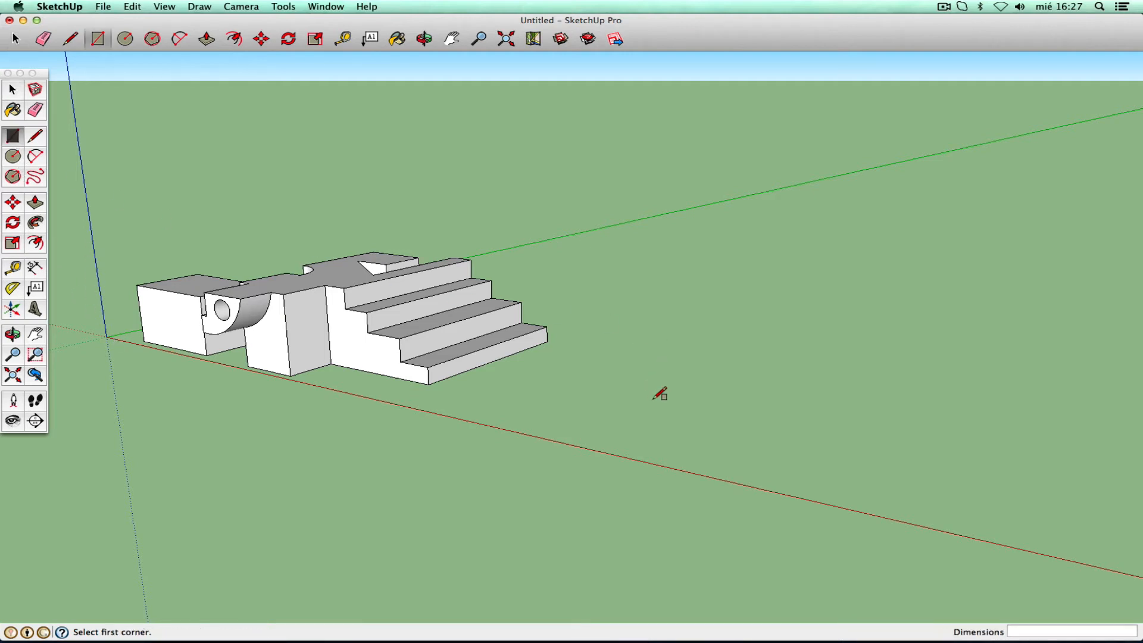
key("l")
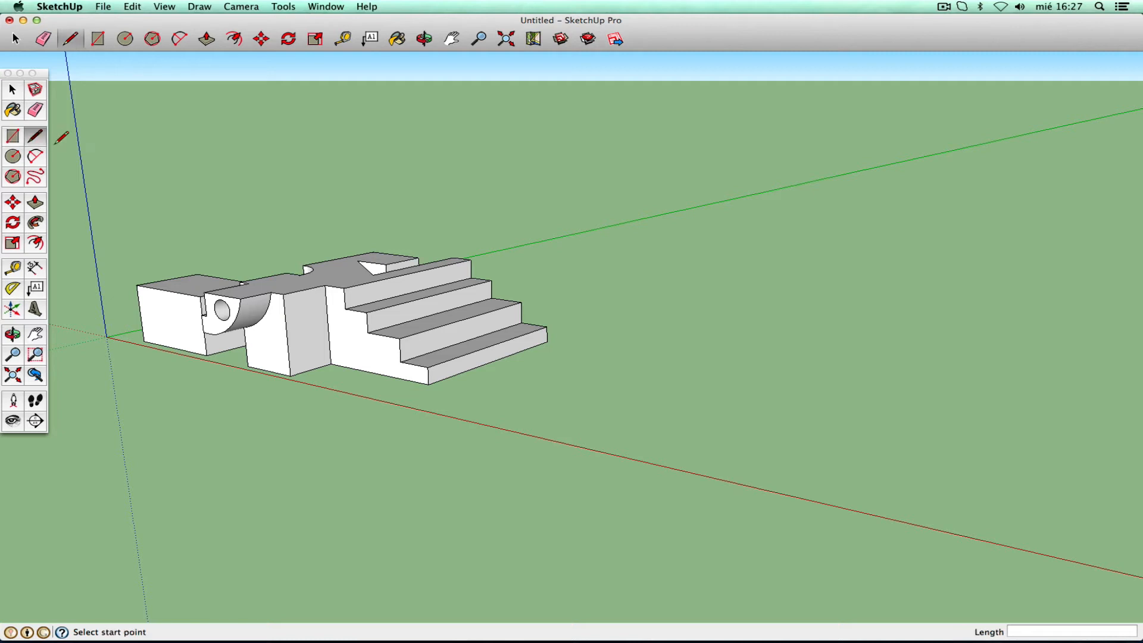
left_click(636, 429)
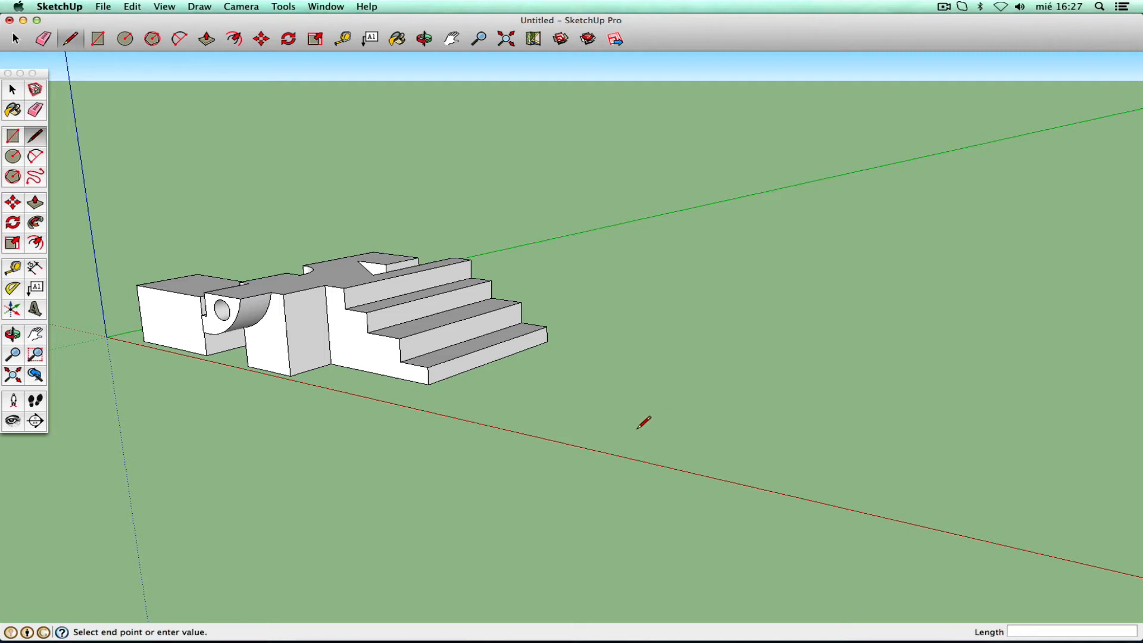
left_click(777, 410)
left_click(783, 324)
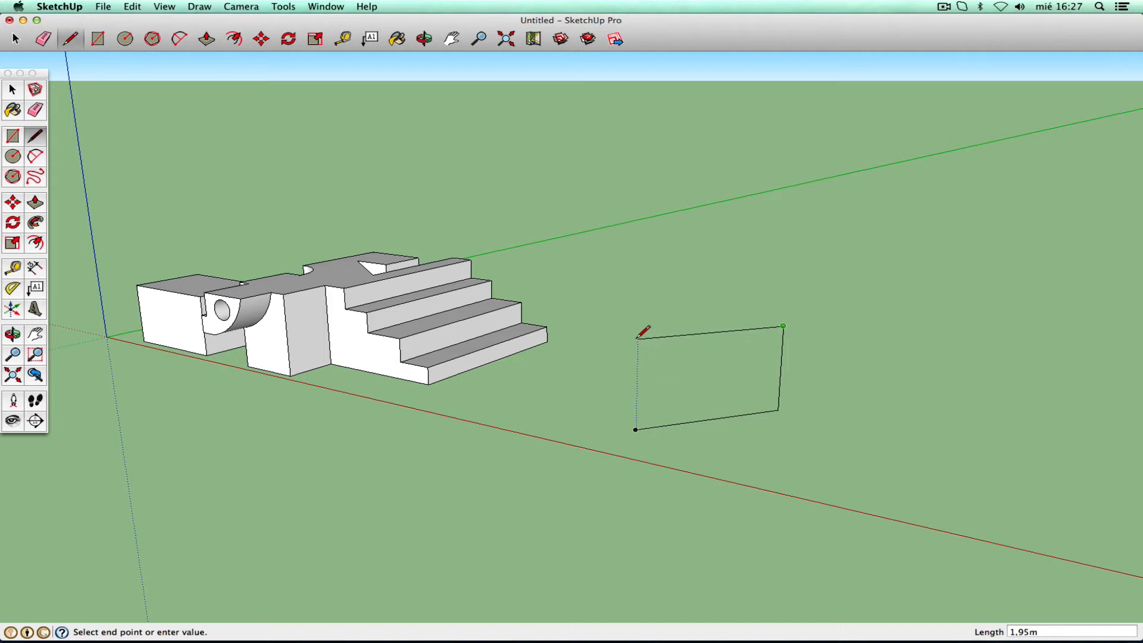
left_click(638, 338)
left_click(636, 429)
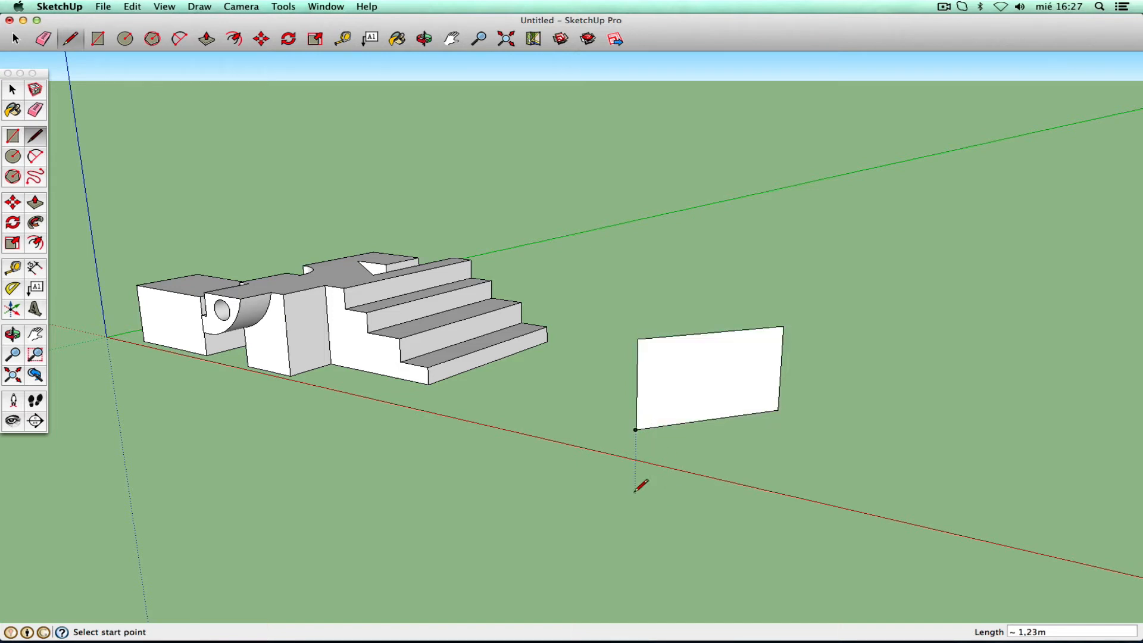
left_click(14, 336)
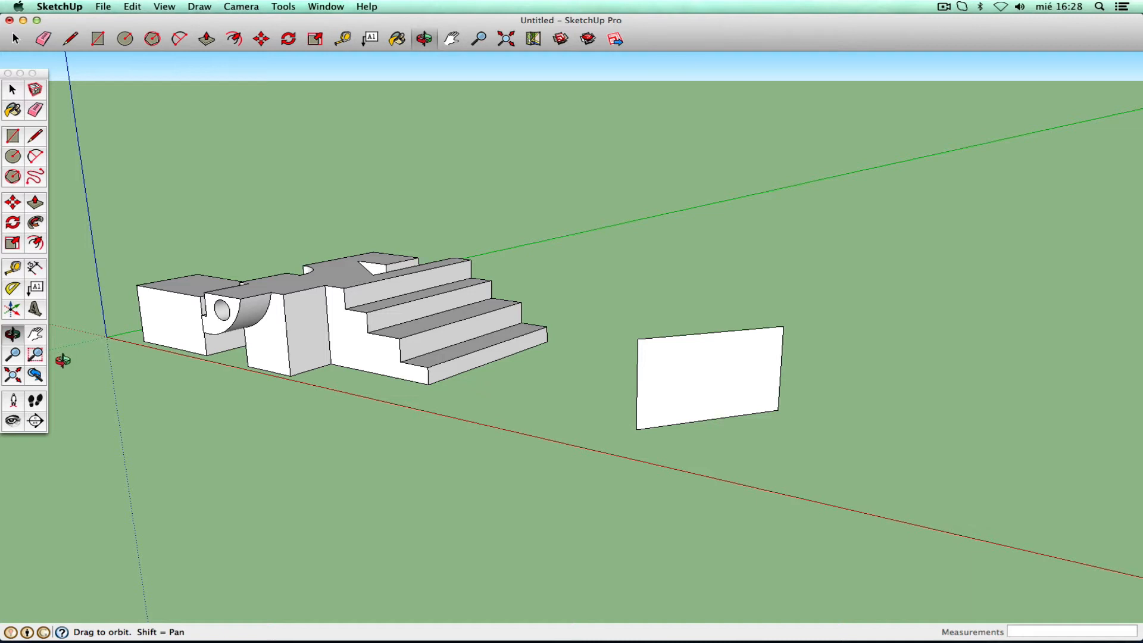
- Pull the new face out 1.50 m into a box
left_click_drag(672, 306, 584, 470)
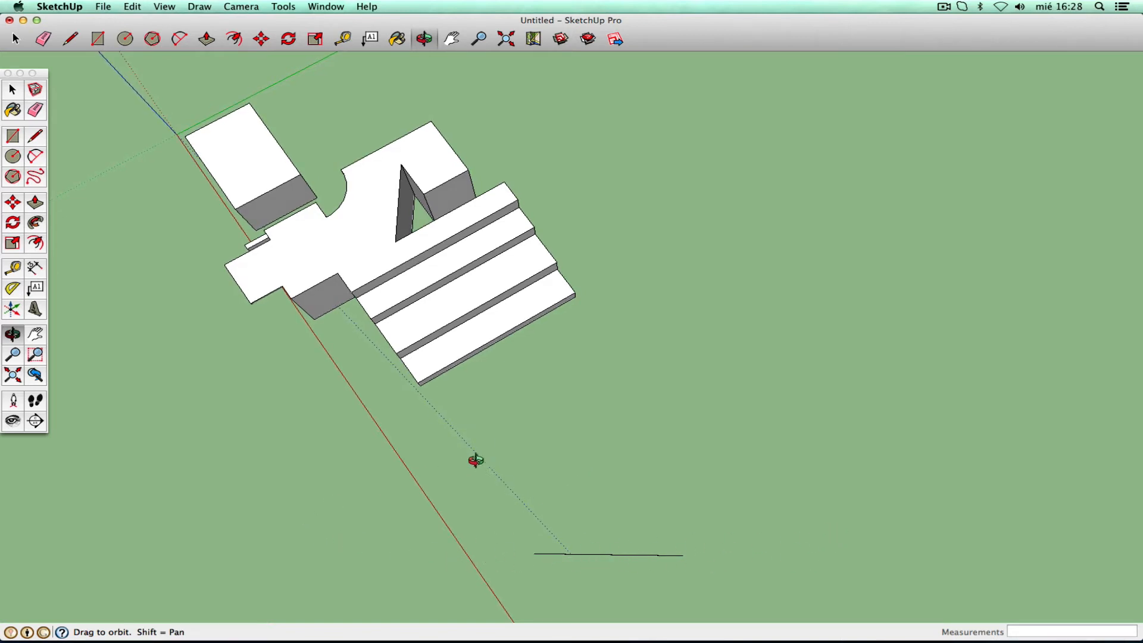
left_click_drag(474, 459, 670, 273)
right_click(671, 273)
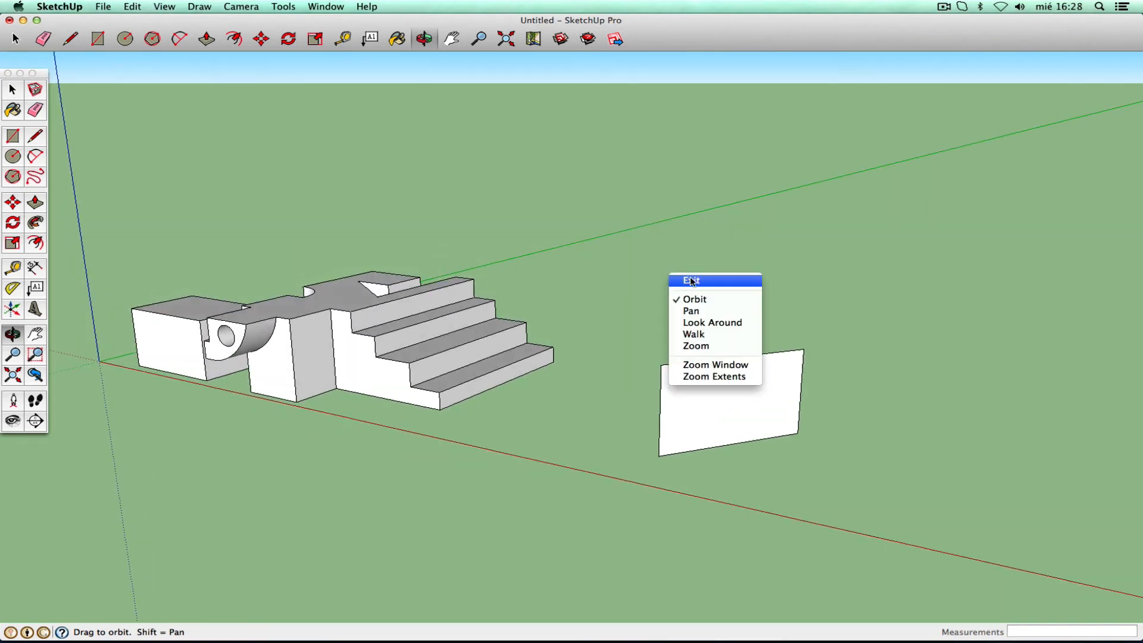
key("l")
left_click(35, 203)
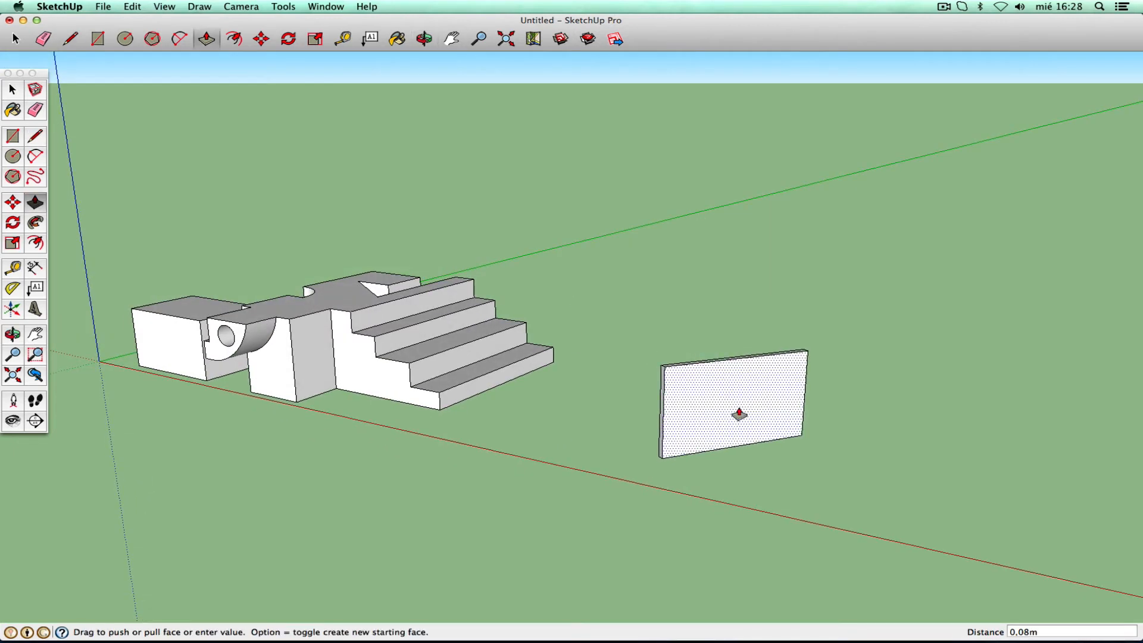
left_click_drag(737, 413, 751, 538)
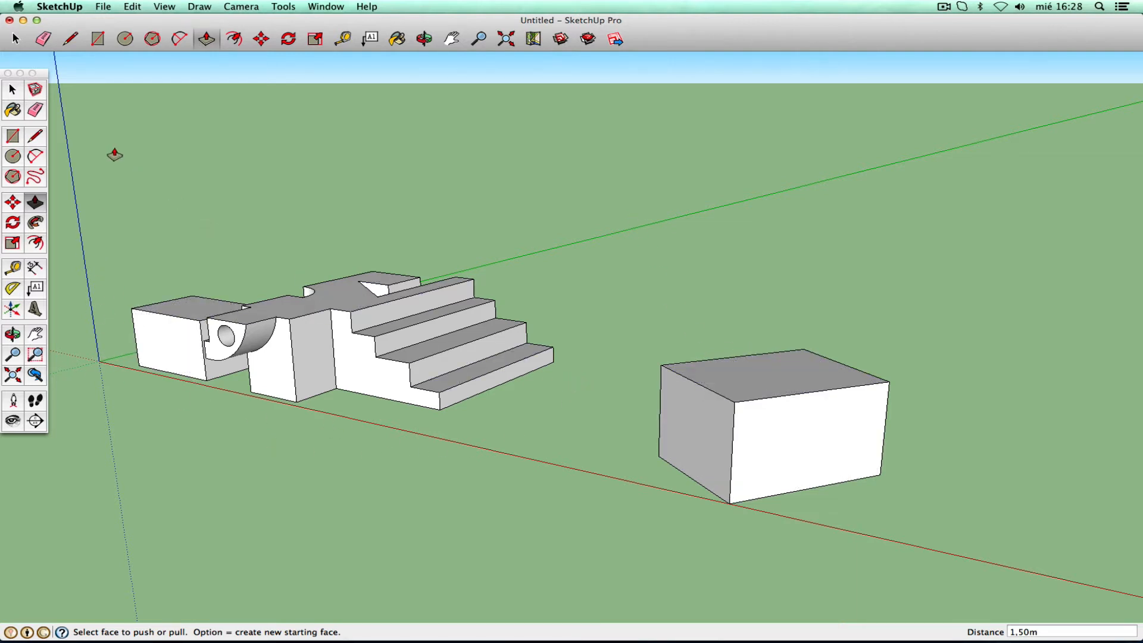
- Window-select both solids and delete them, leaving an empty scene
left_click(12, 90)
left_click_drag(102, 170, 994, 586)
key("Delete")
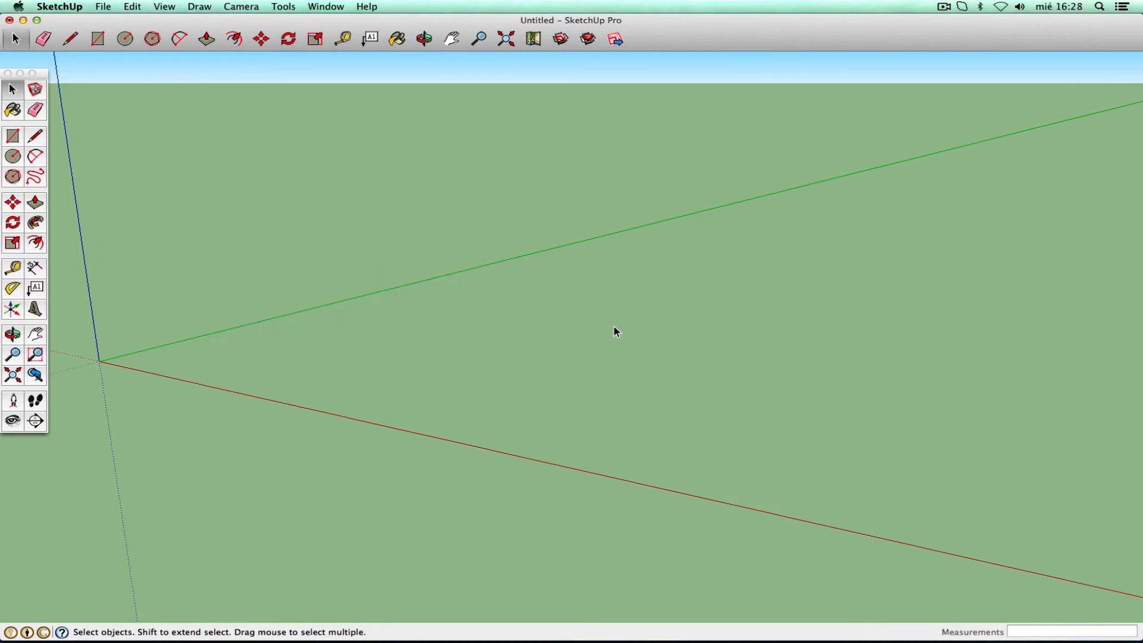
- Draw a rectangle near the origin, pull it up 0,98 m, then undo that pull
left_click(35, 203)
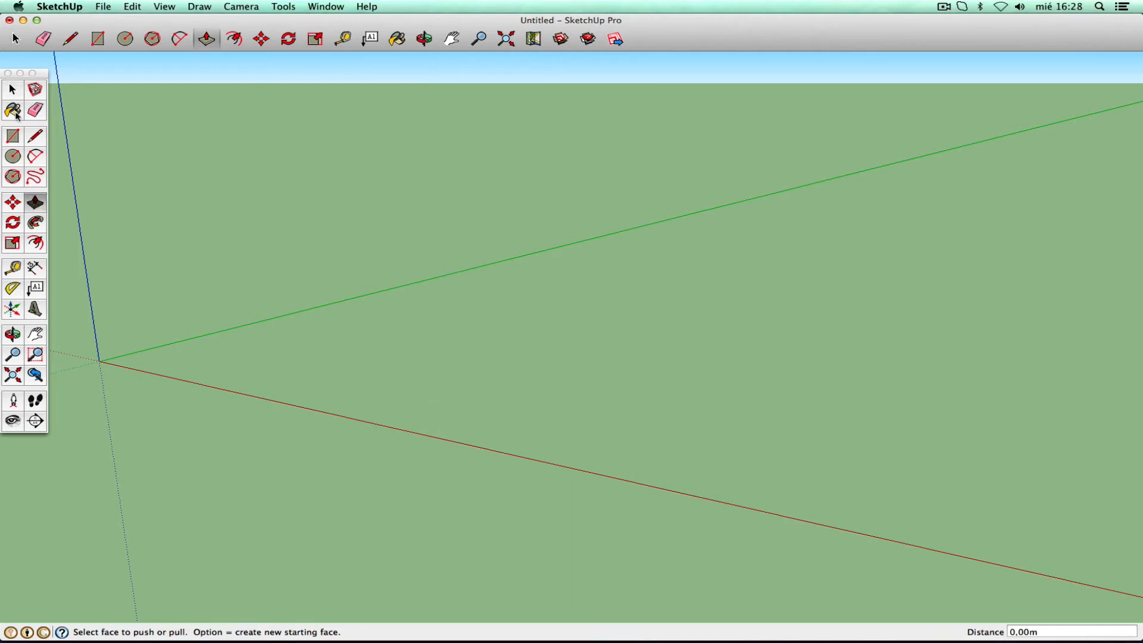
left_click(12, 136)
left_click(376, 356)
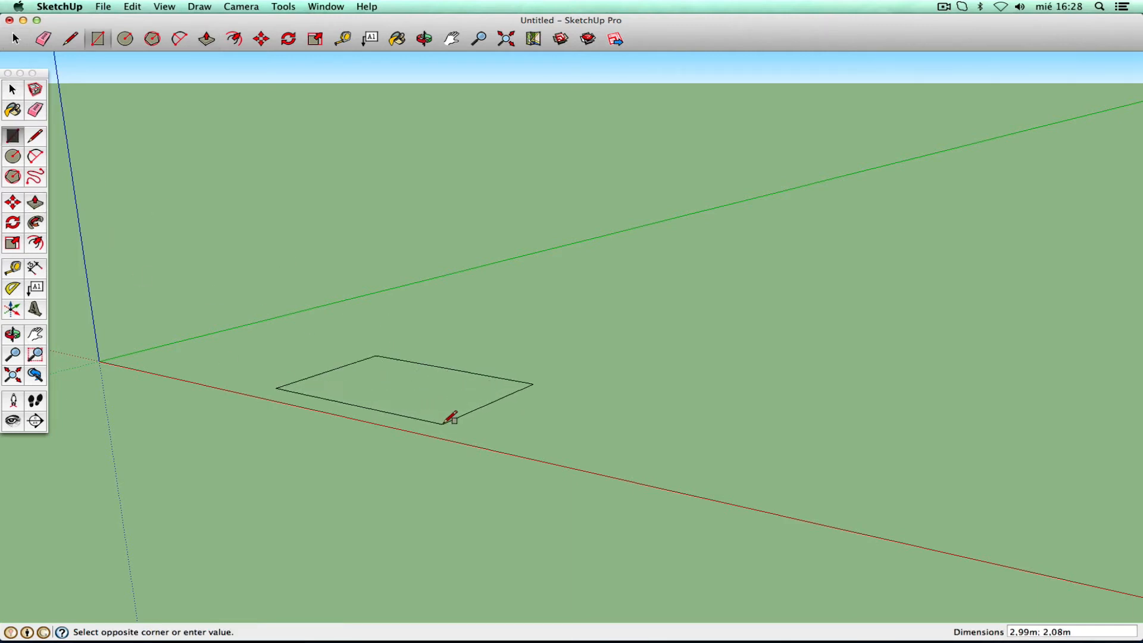
left_click(443, 425)
left_click(35, 203)
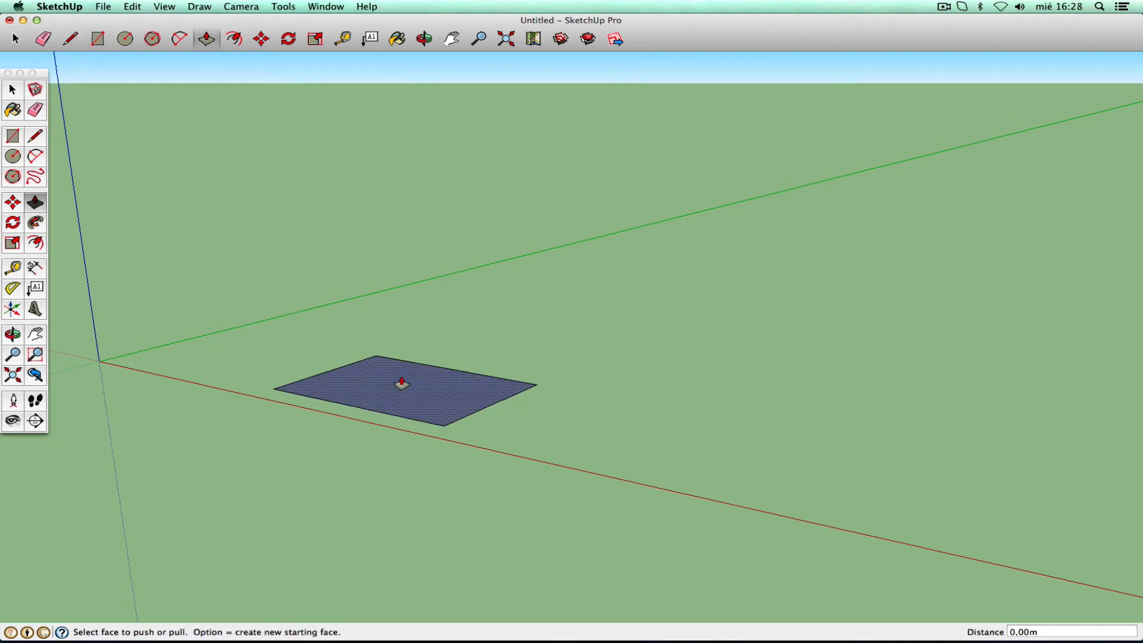
left_click_drag(399, 385, 393, 324)
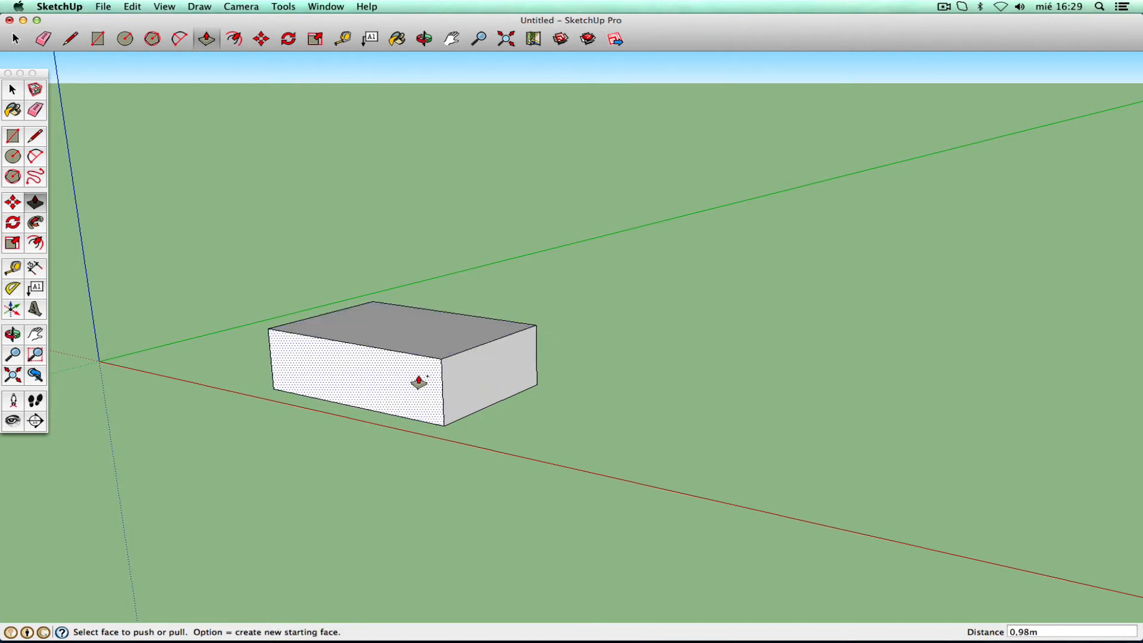
left_click(132, 7)
left_click(149, 20)
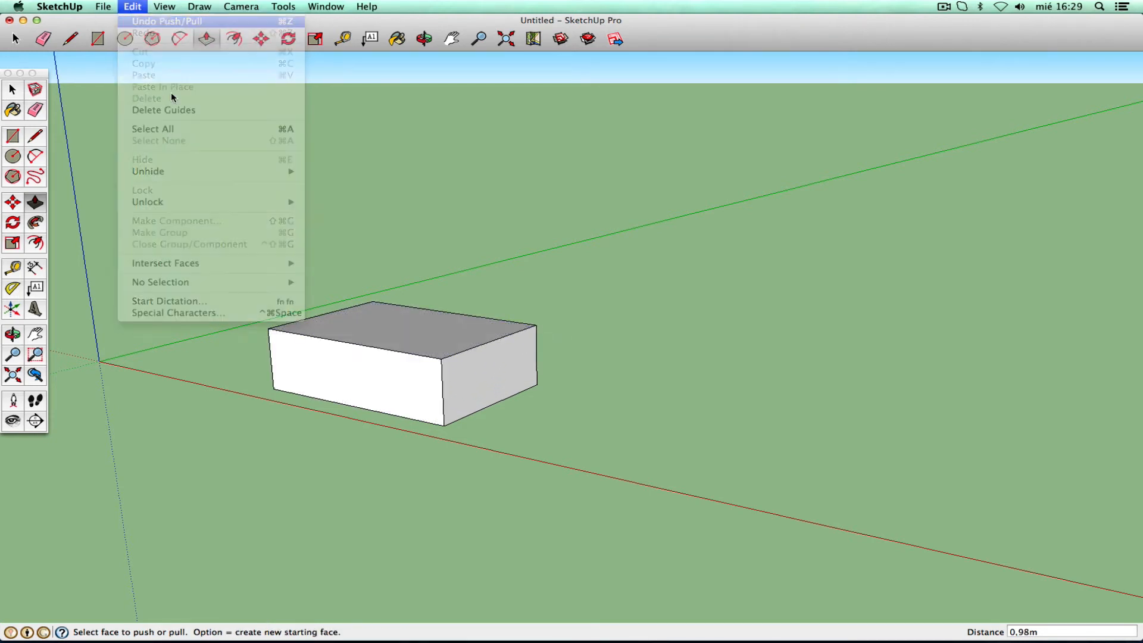
- Pull the rectangle into a box and reshape its top and front, splitting it into two tiers
left_click_drag(404, 391, 422, 277)
left_click_drag(382, 367, 335, 381)
left_click_drag(473, 355, 515, 377)
left_click_drag(434, 305, 454, 341)
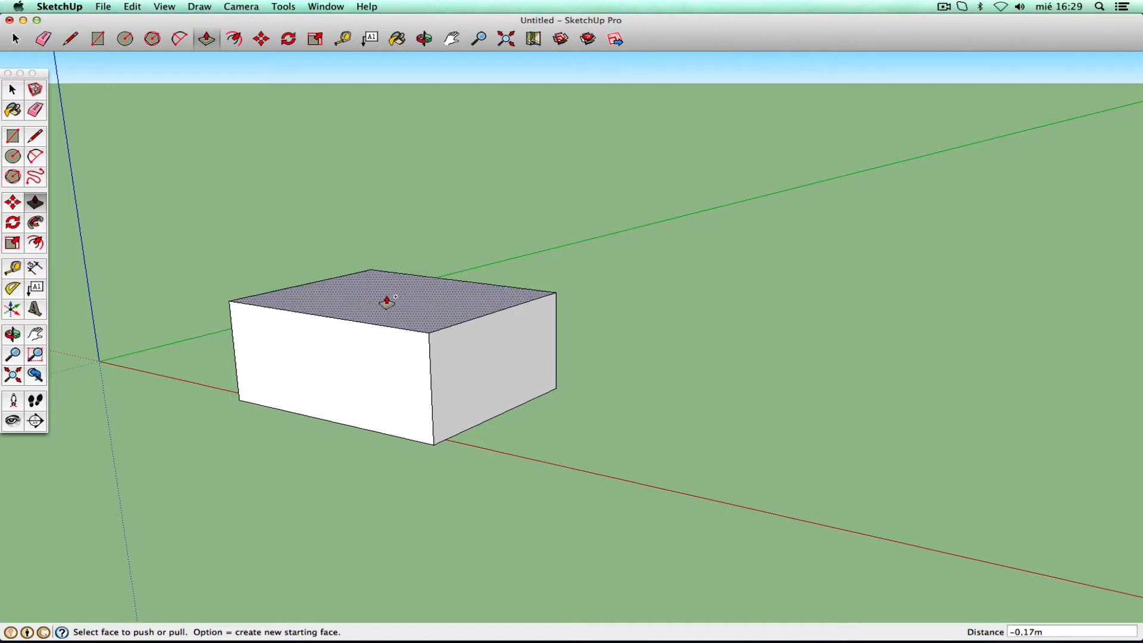
left_click_drag(387, 301, 406, 248)
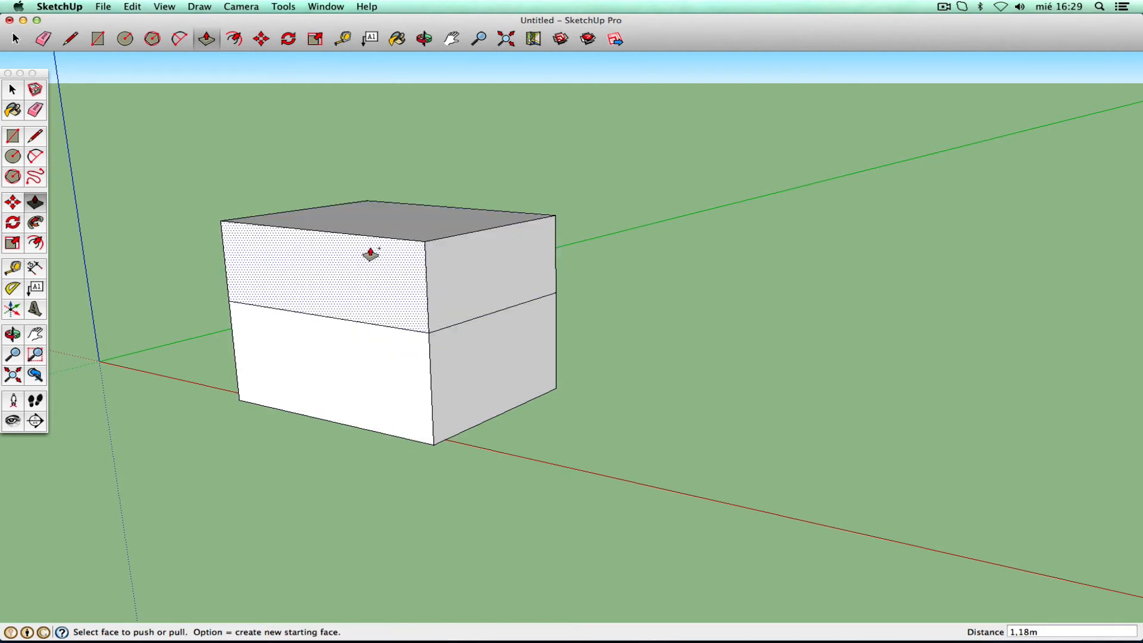
- Step out the lower box's front and side, then pull its end strip out 1,22 m
left_click_drag(355, 381, 278, 428)
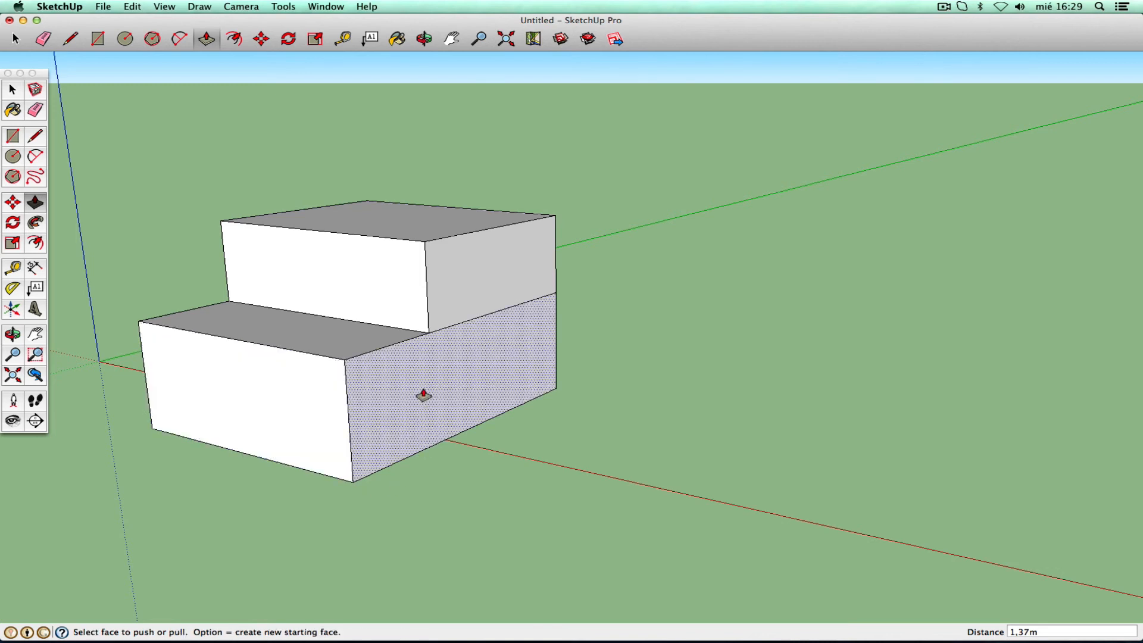
left_click_drag(421, 395, 496, 449)
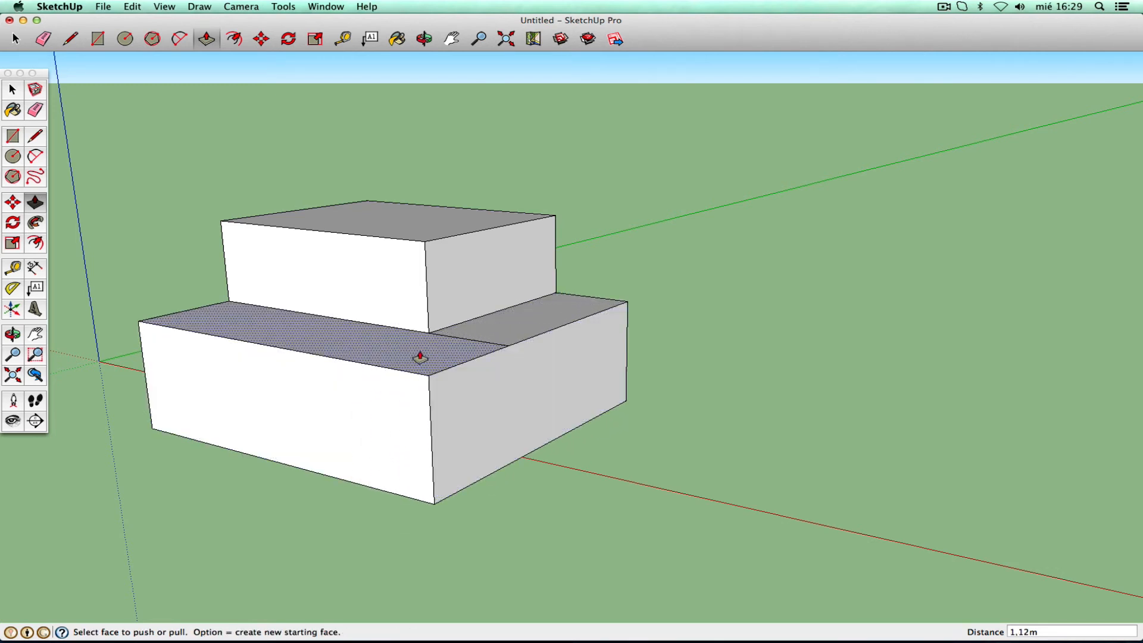
left_click_drag(420, 357, 410, 303)
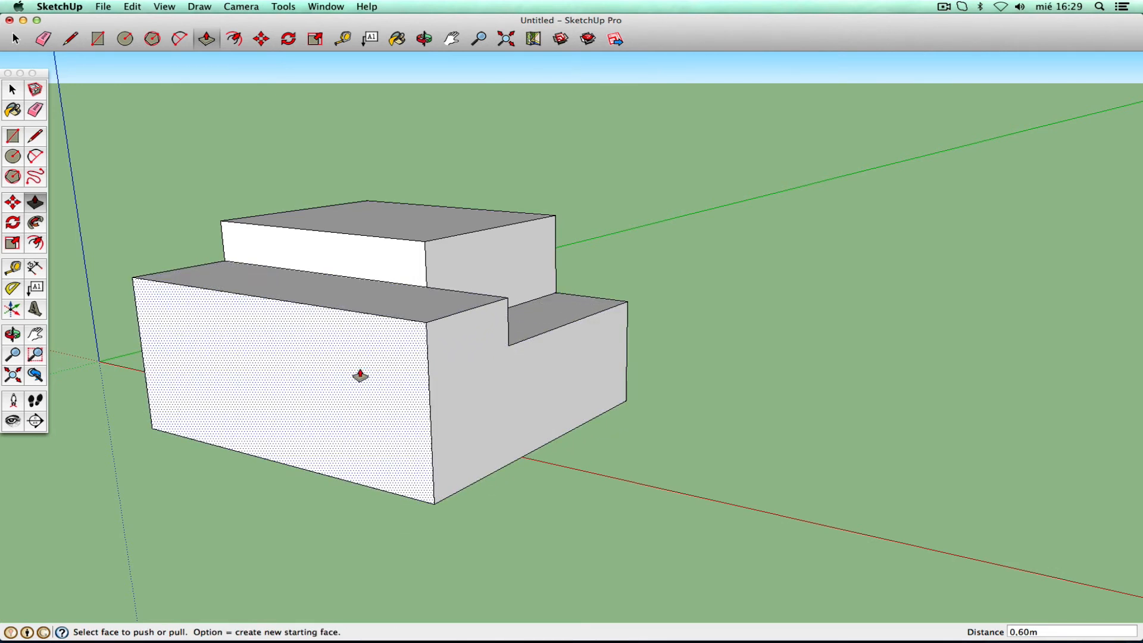
left_click_drag(358, 381, 324, 419)
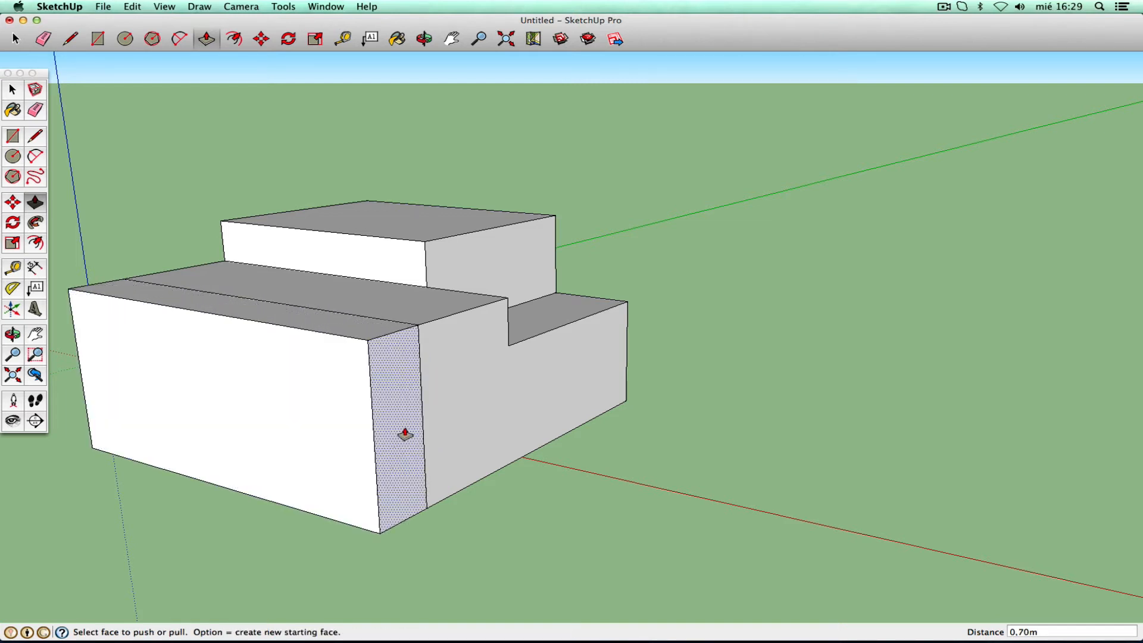
left_click_drag(404, 413, 502, 462)
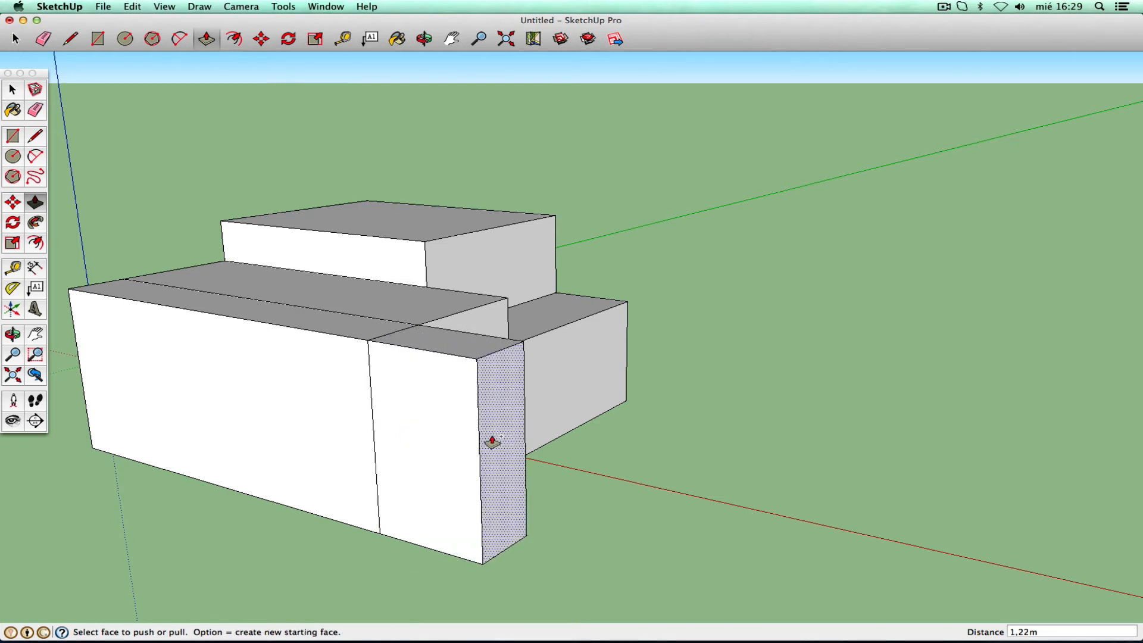
left_click(37, 203)
- Pull the end face out 0,84 m, then extend the new end face another 1,00 m
left_click_drag(501, 451, 589, 473)
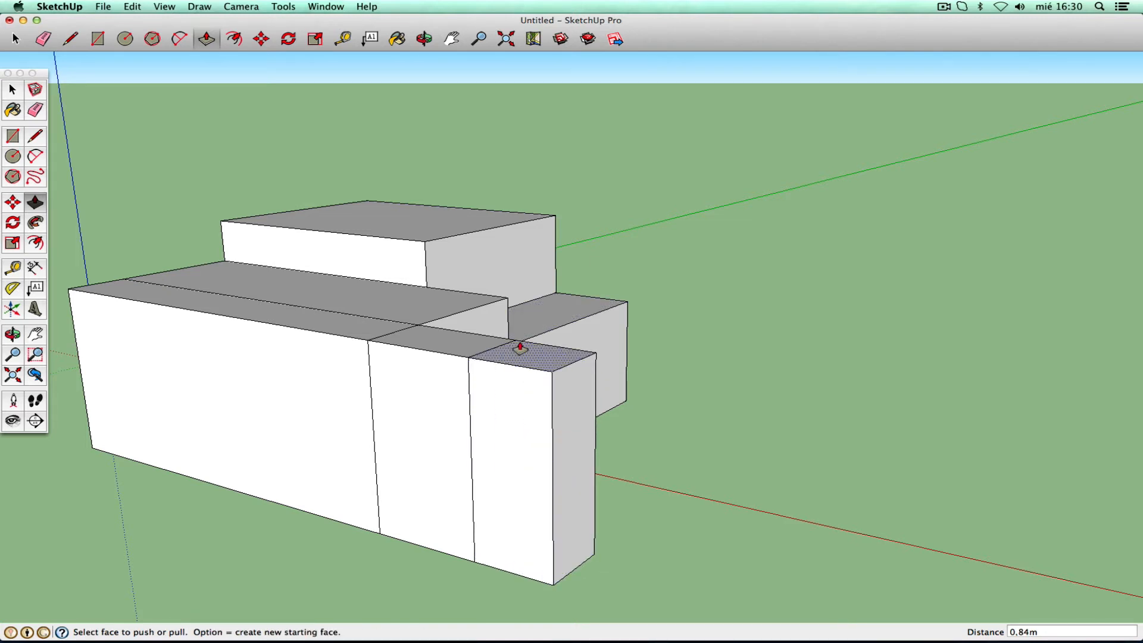
left_click(13, 90)
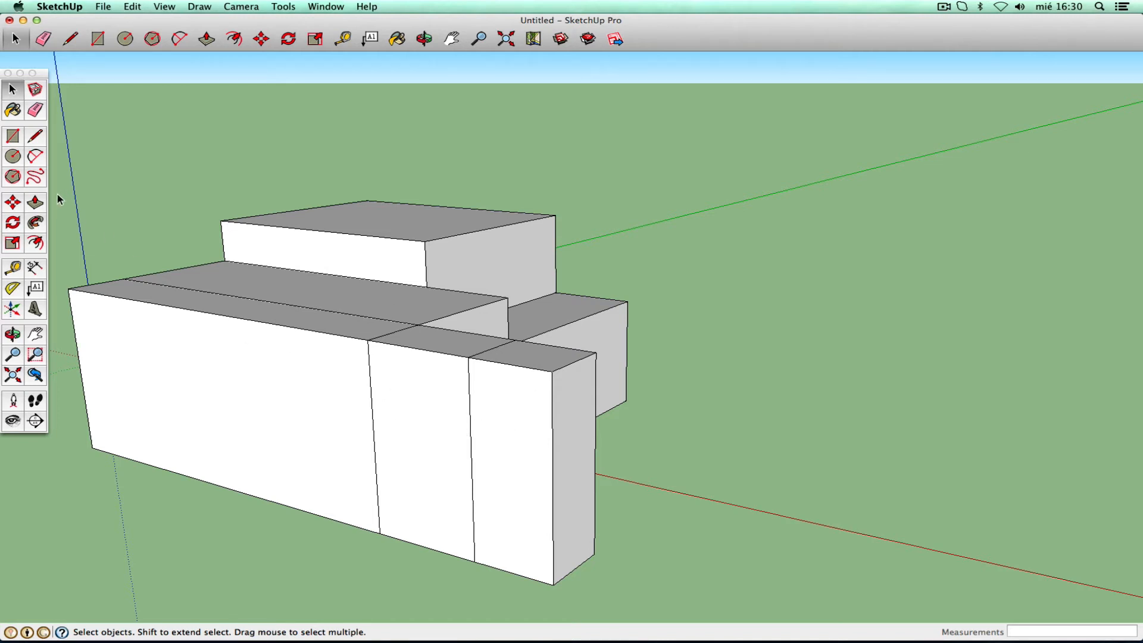
left_click(34, 204)
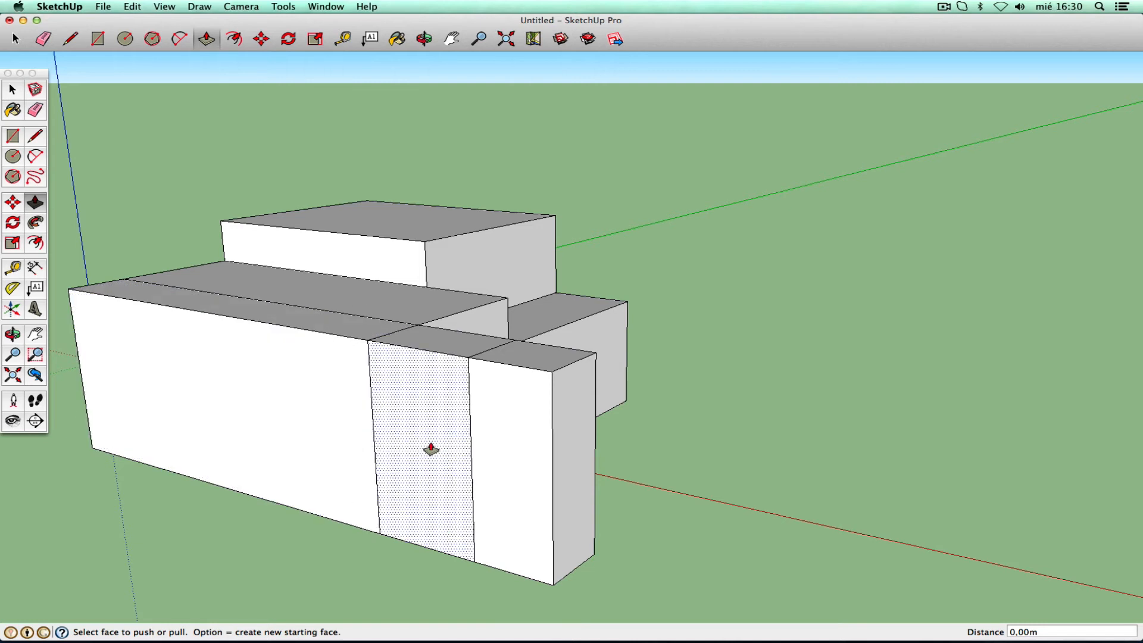
left_click(572, 467)
left_click(615, 492)
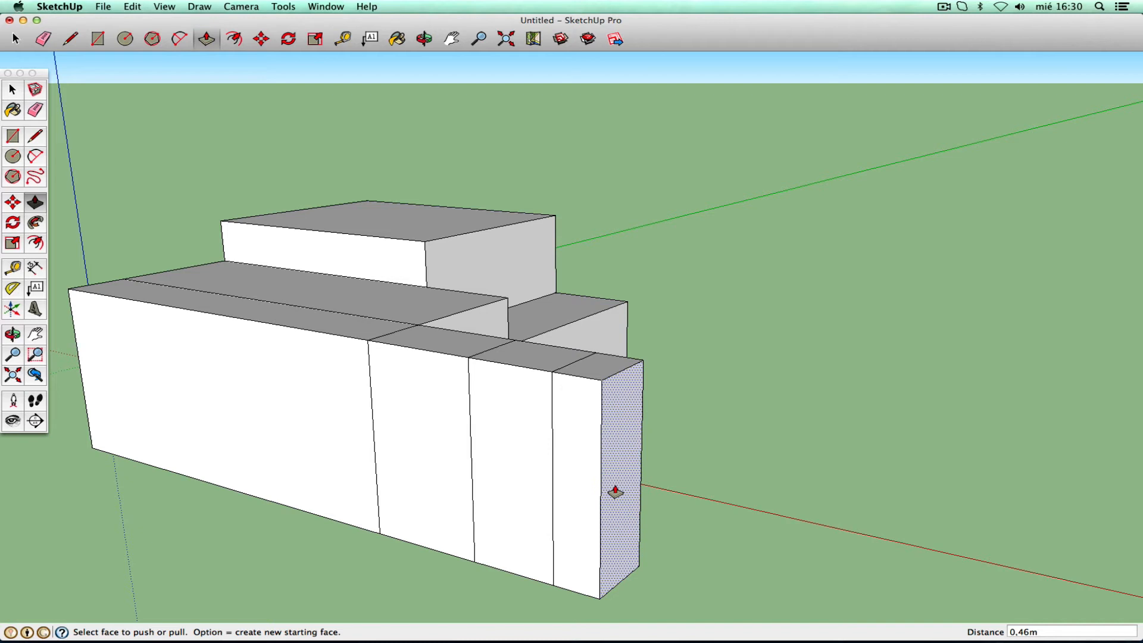
double_click(615, 491)
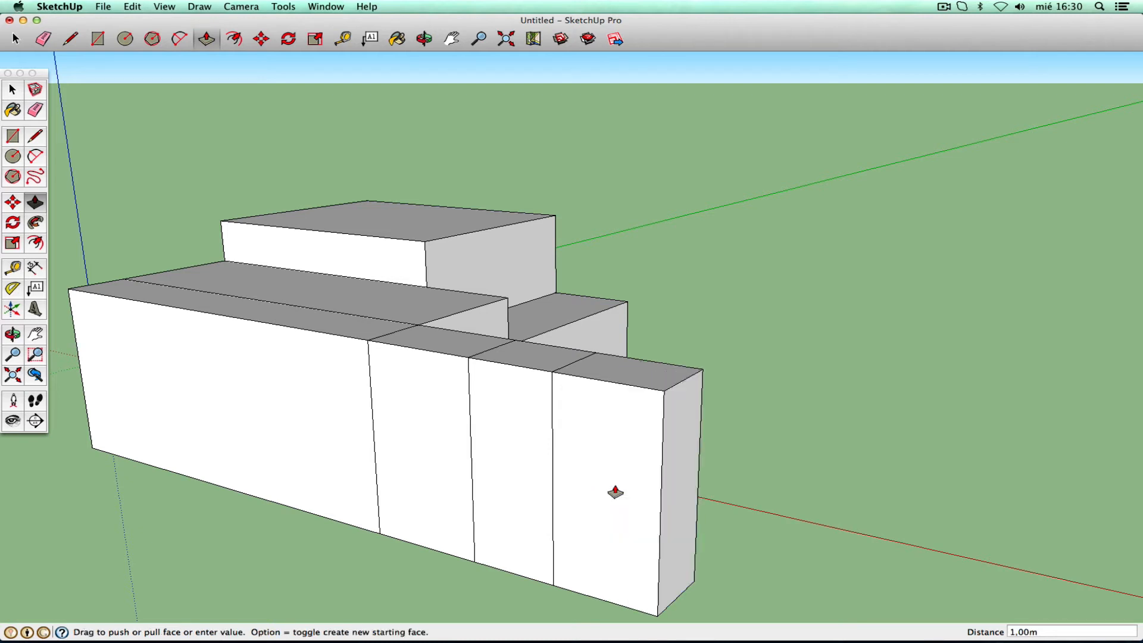
left_click(12, 89)
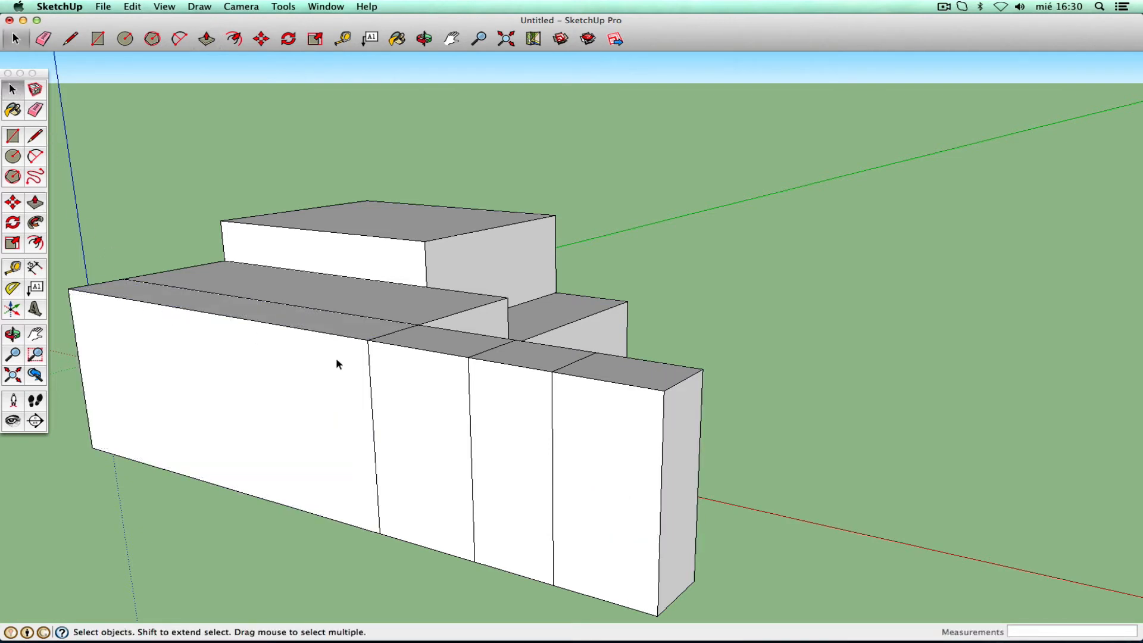
left_click(13, 268)
- Measure along the last segment's edge with Tape Measure to confirm it is 1,00 m
left_click(551, 372)
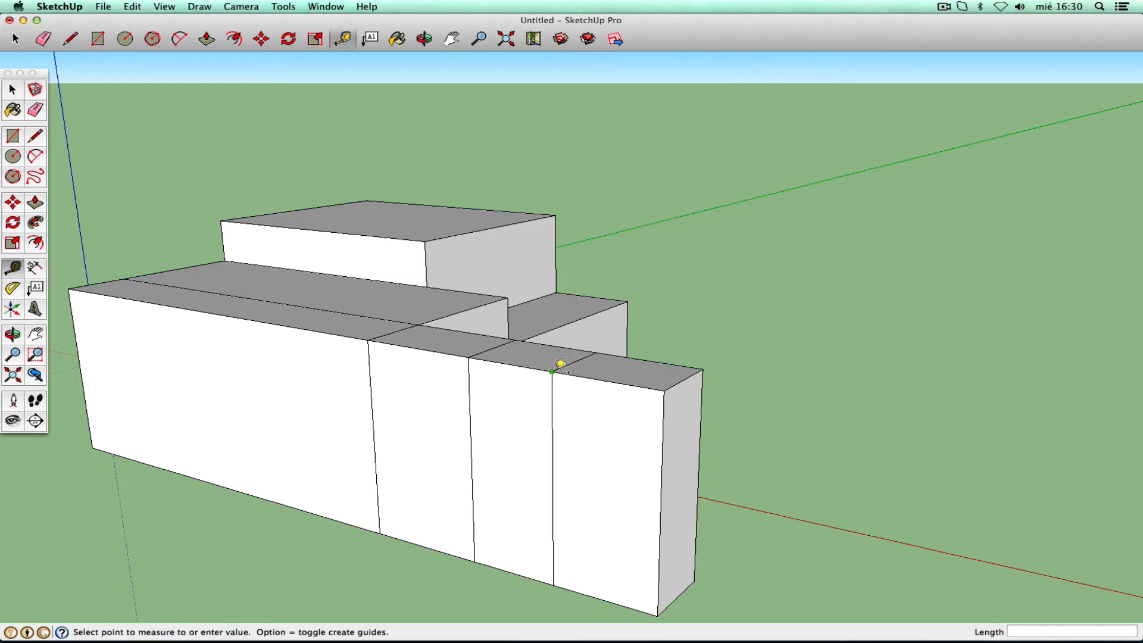
left_click(666, 391)
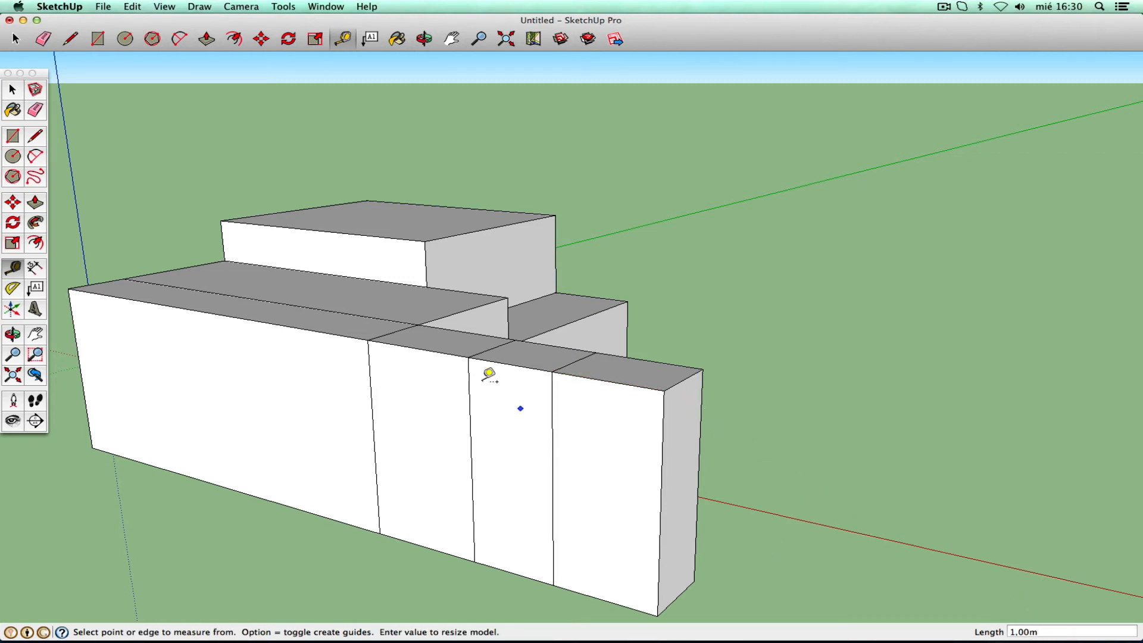
left_click(12, 89)
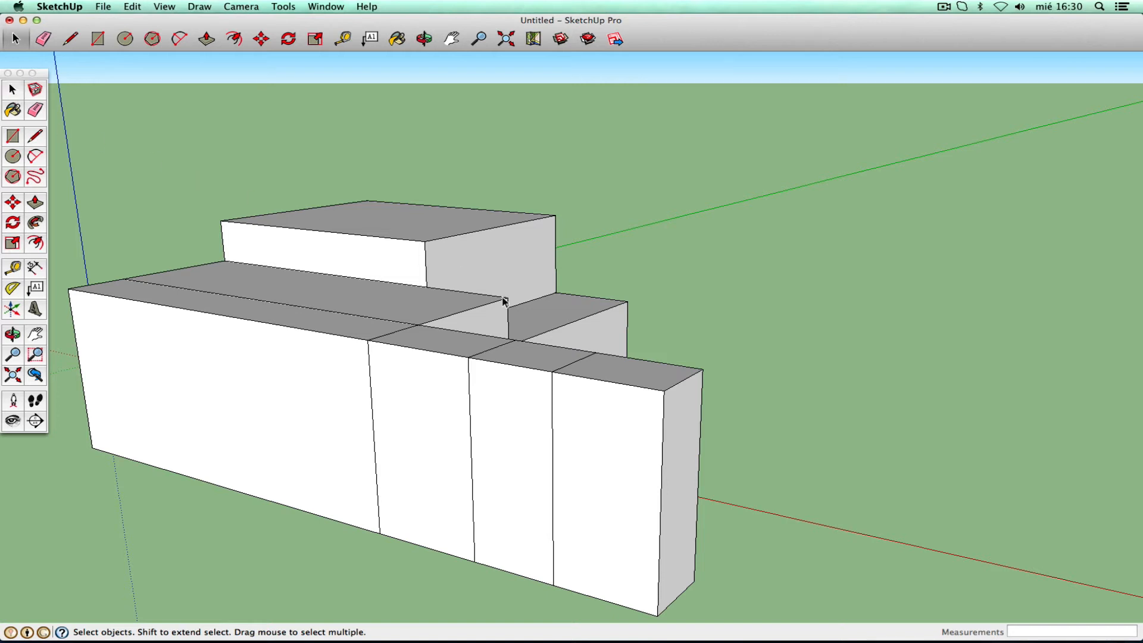
- Zoom out and orbit to view the model from its opposite side
left_click(13, 354)
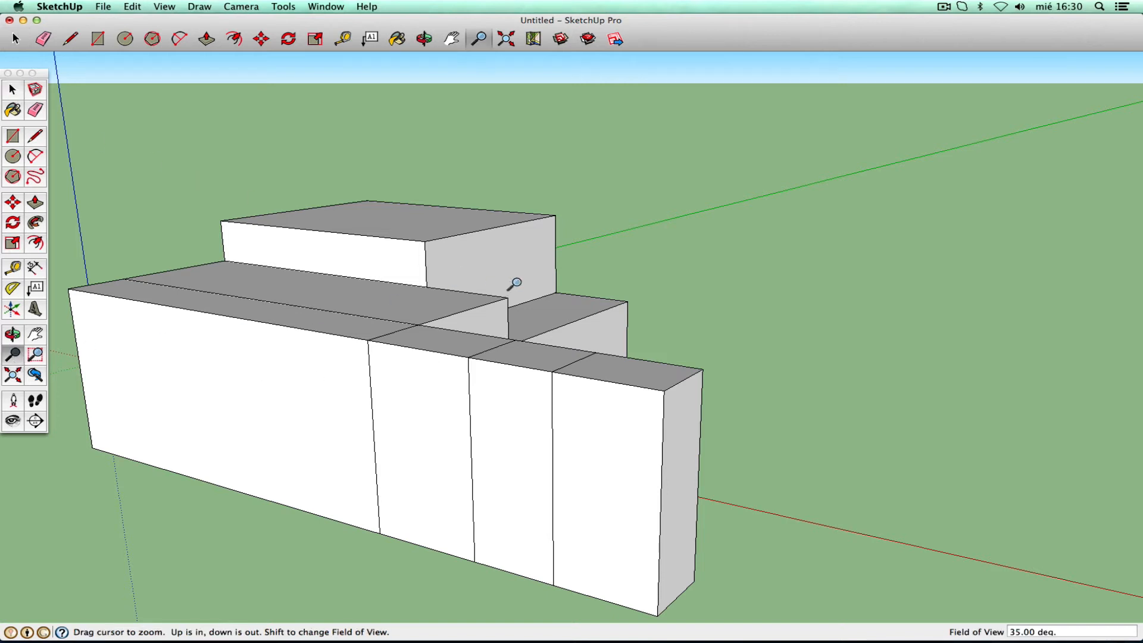
left_click_drag(513, 286, 505, 405)
left_click(13, 334)
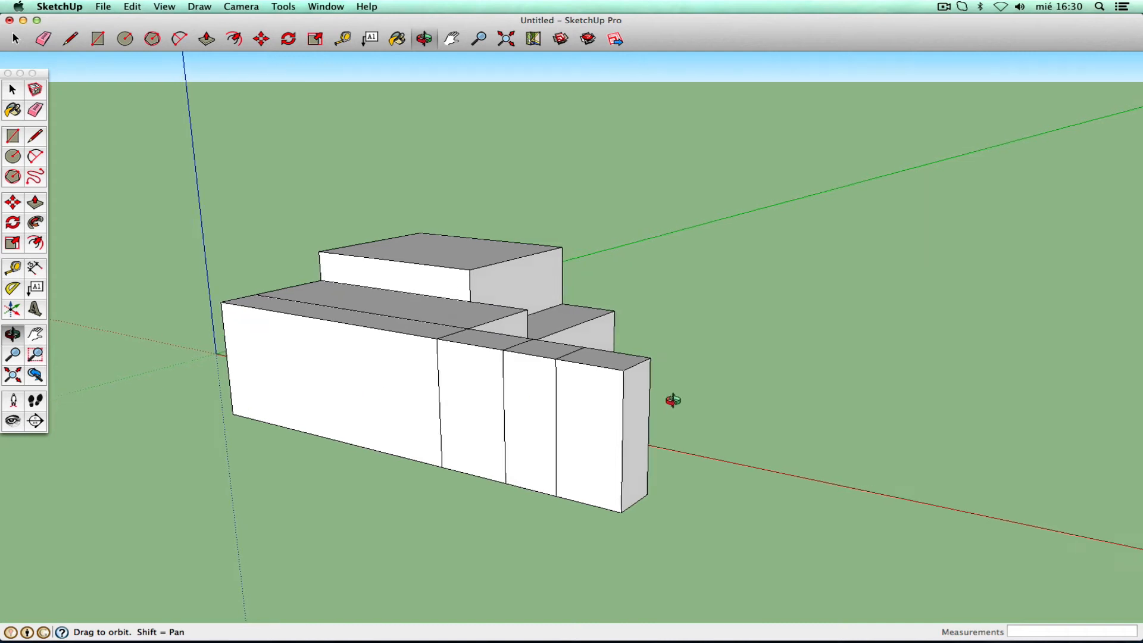
left_click_drag(668, 398, 331, 334)
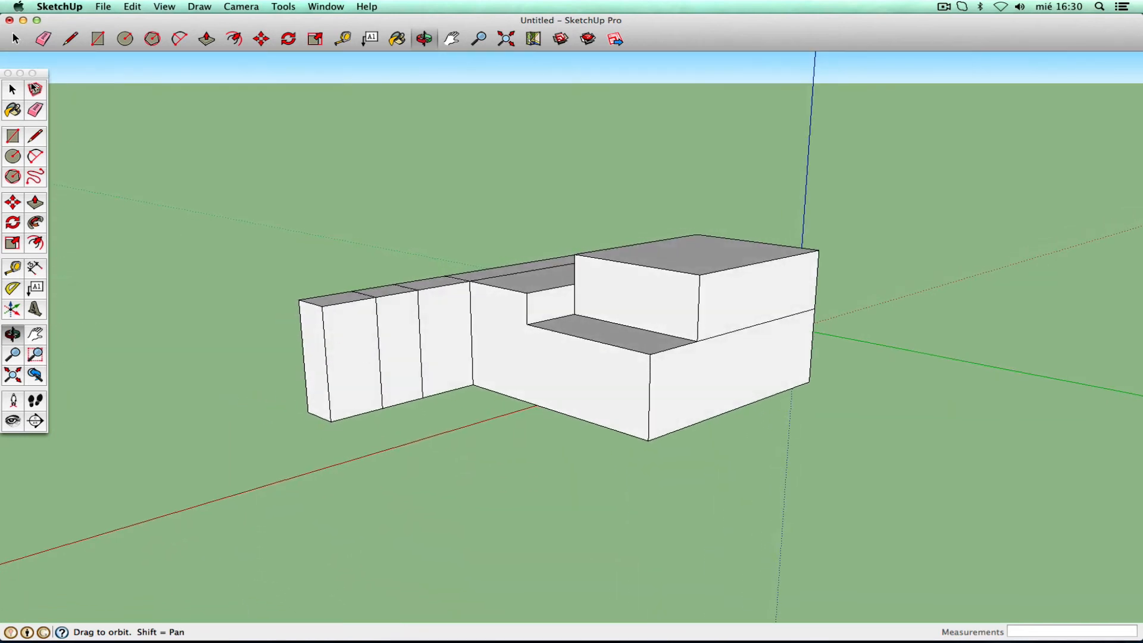
key("space")
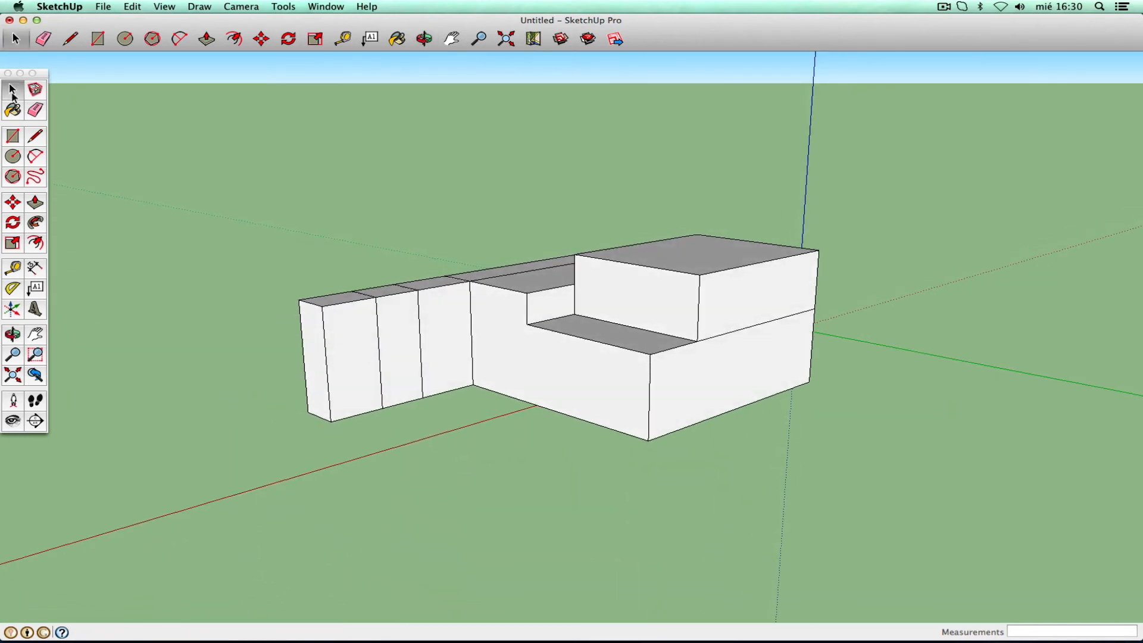
- Try a 0,16 m recess and a 1,60 m extrusion on the wall faces, undoing each
left_click(35, 204)
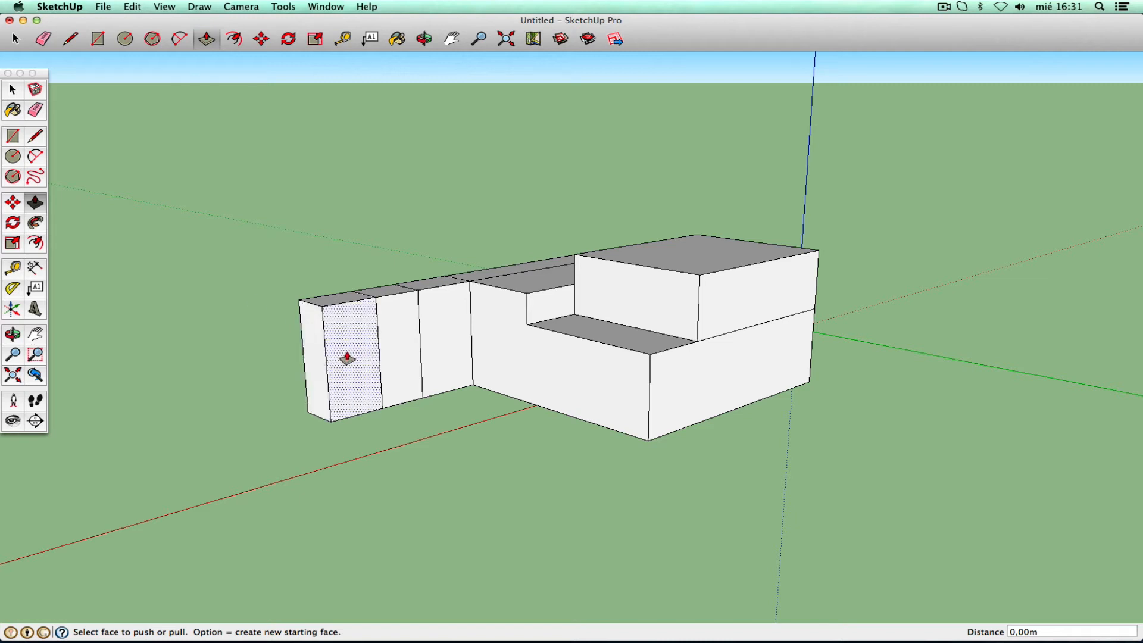
right_click(347, 358)
left_click(338, 364)
mouse_move(348, 362)
left_mouse_down()
mouse_move(364, 382)
mouse_move(351, 370)
left_mouse_up()
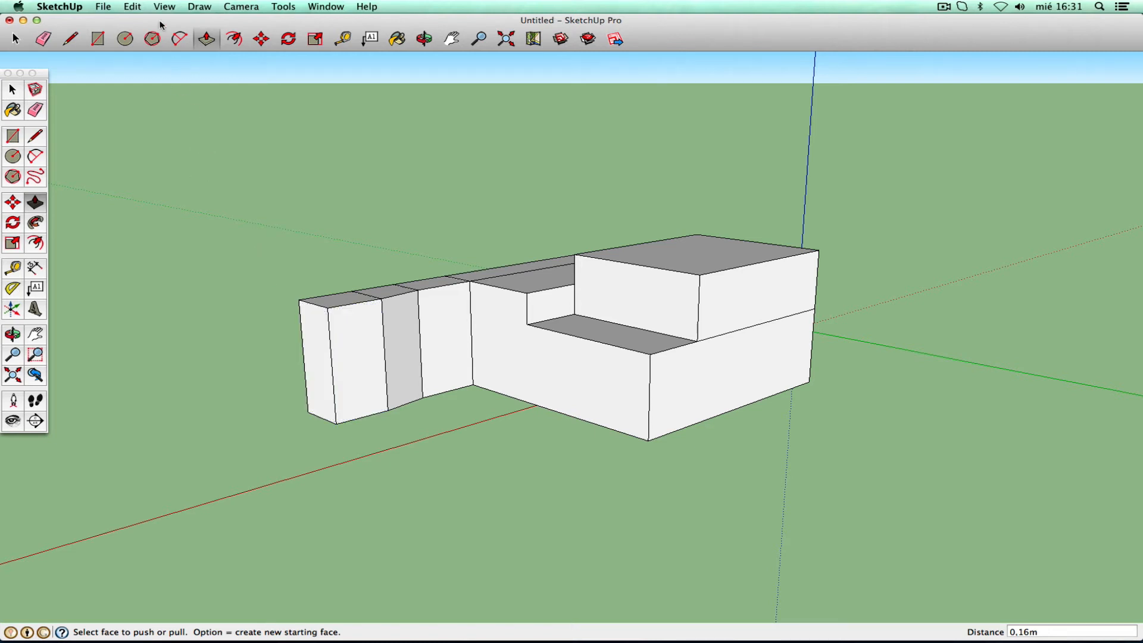
left_click(137, 7)
left_click(167, 21)
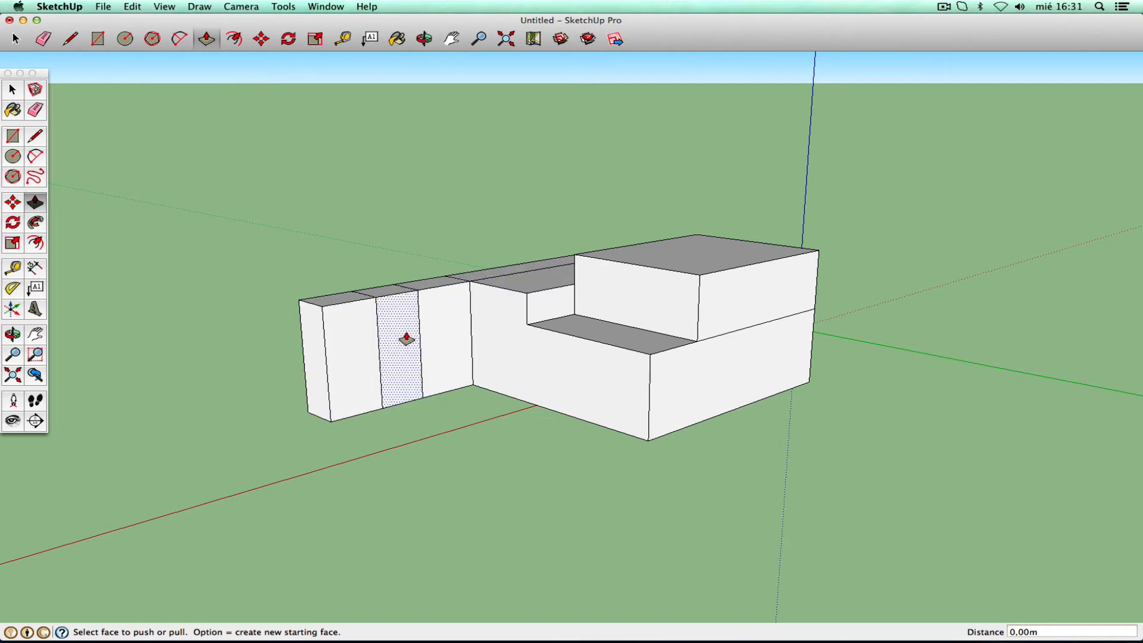
left_click_drag(407, 338, 462, 494)
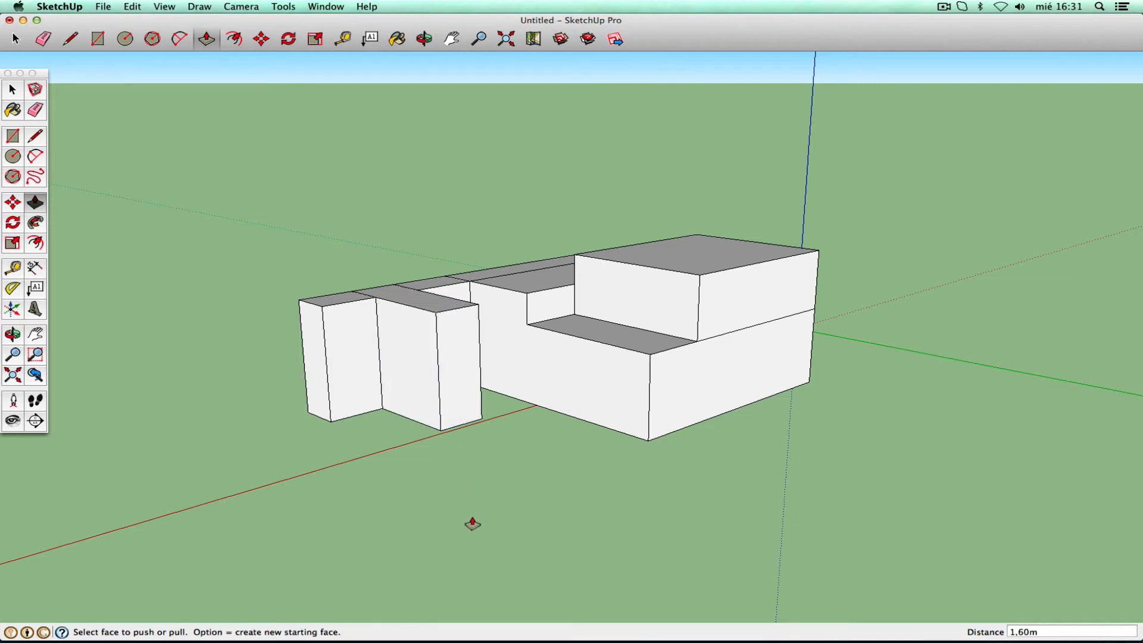
key("super+z")
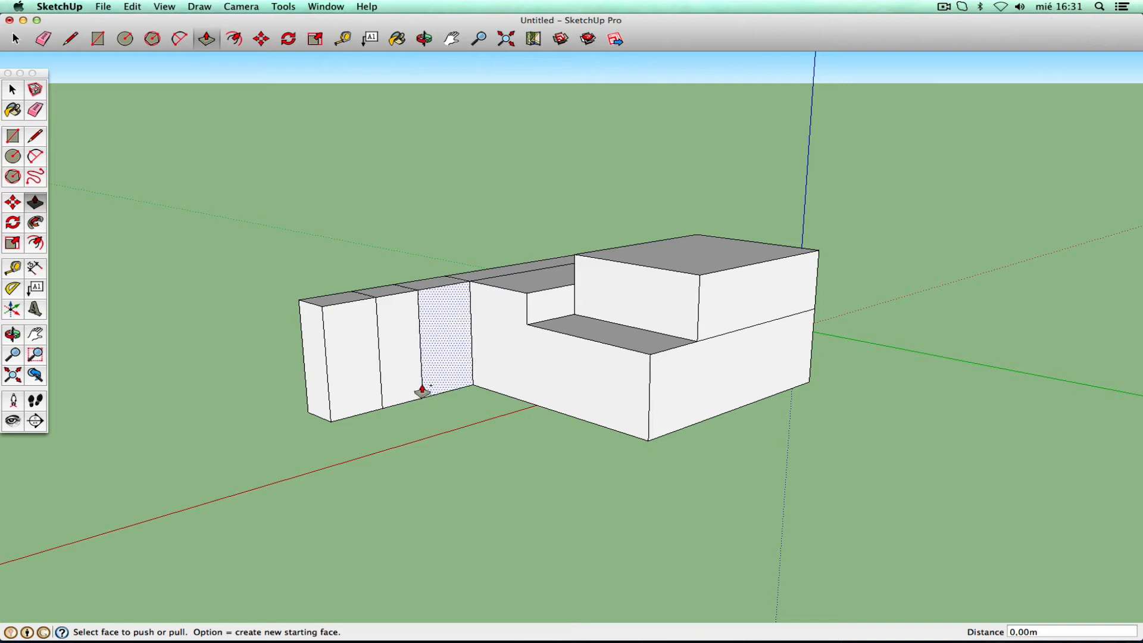
left_click_drag(410, 377, 450, 418)
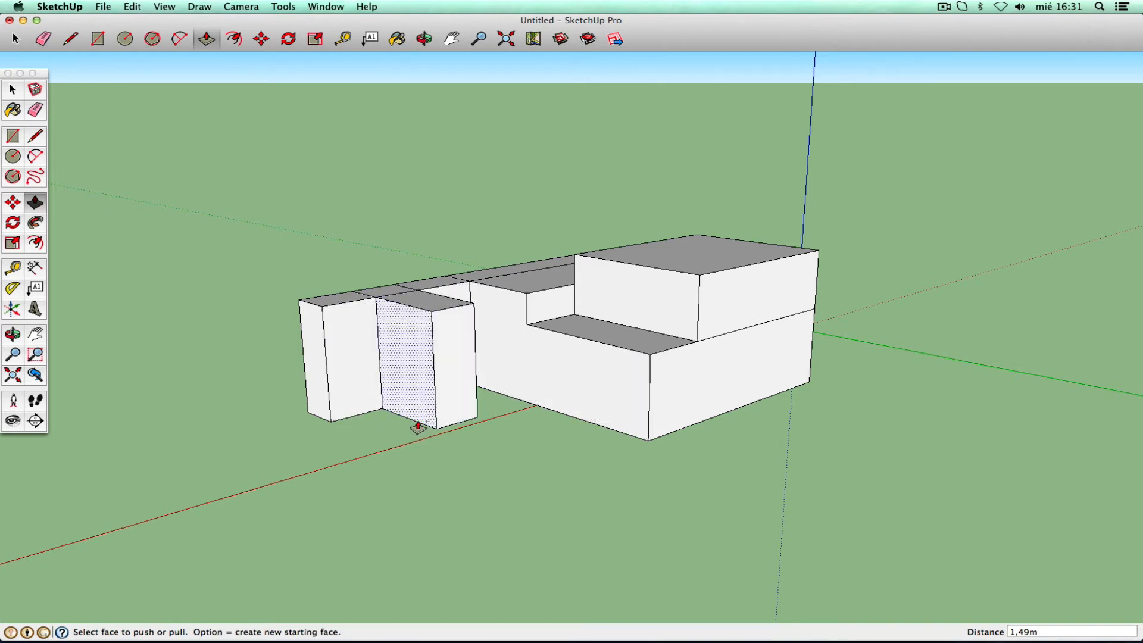
key("super+z")
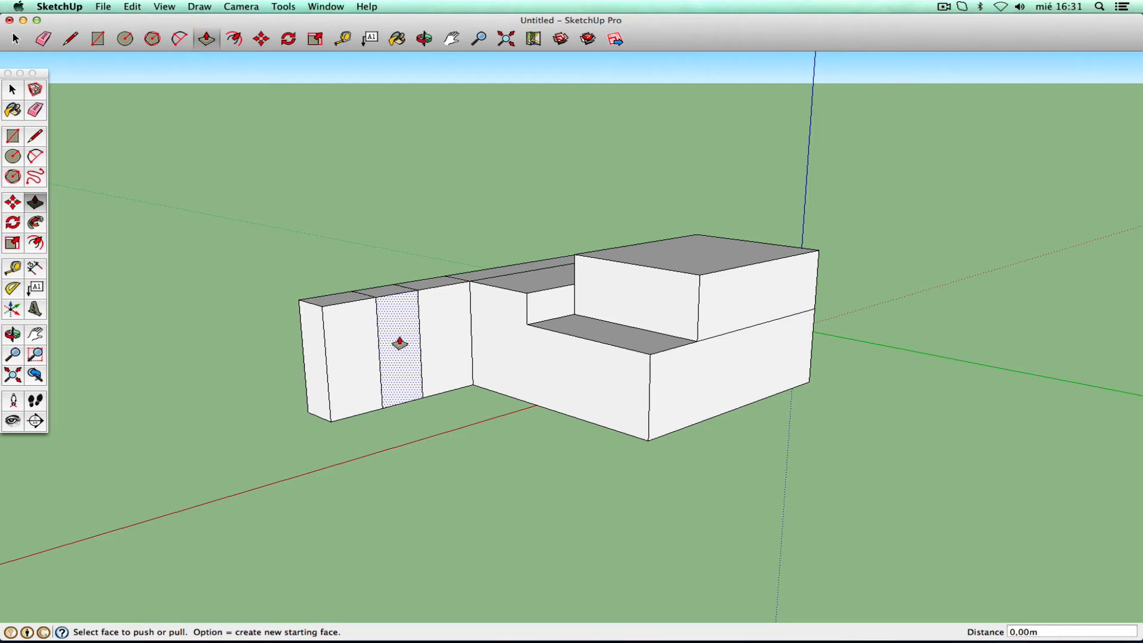
- Pull the wall face into an angled protrusion and slope the top face toward the end
left_click_drag(400, 343, 428, 366)
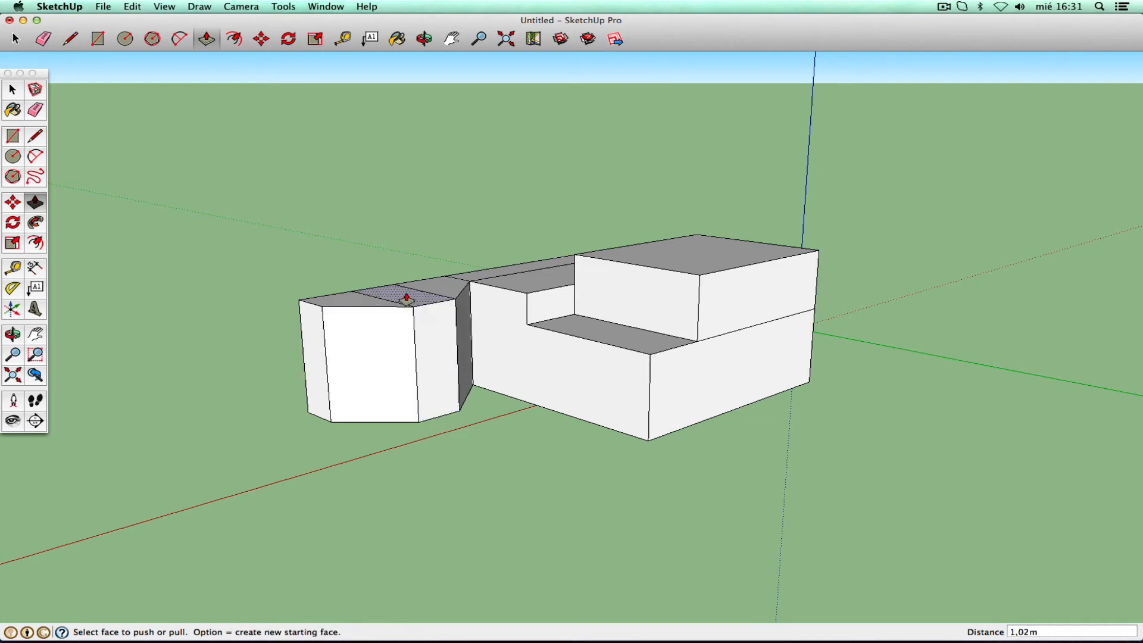
left_click_drag(407, 299, 412, 330)
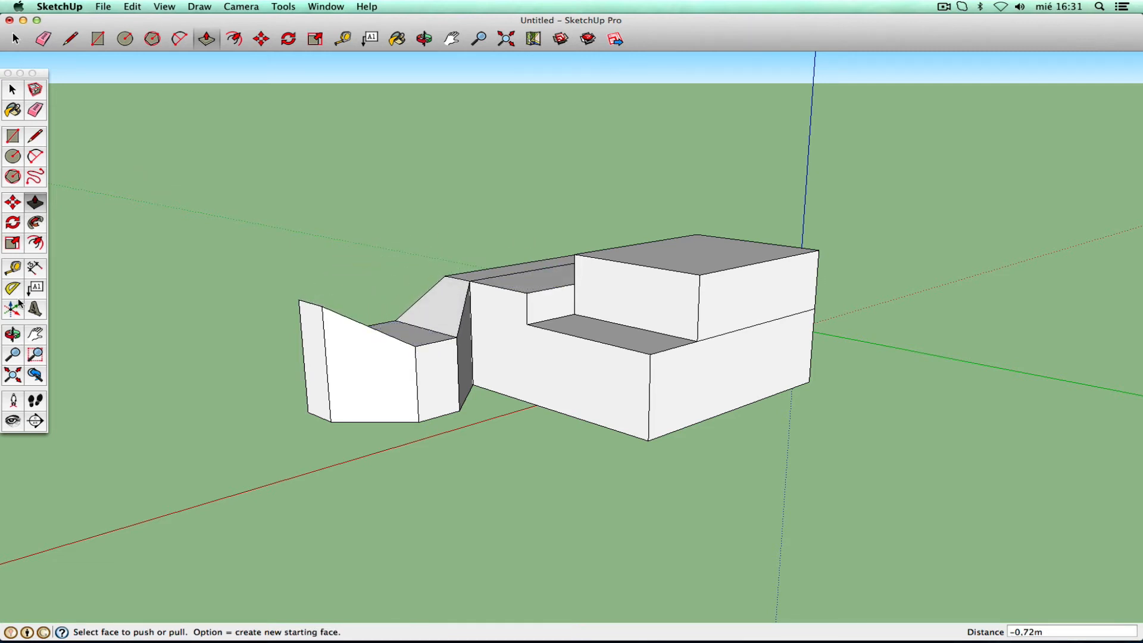
left_click(15, 334)
left_click_drag(273, 304, 853, 343)
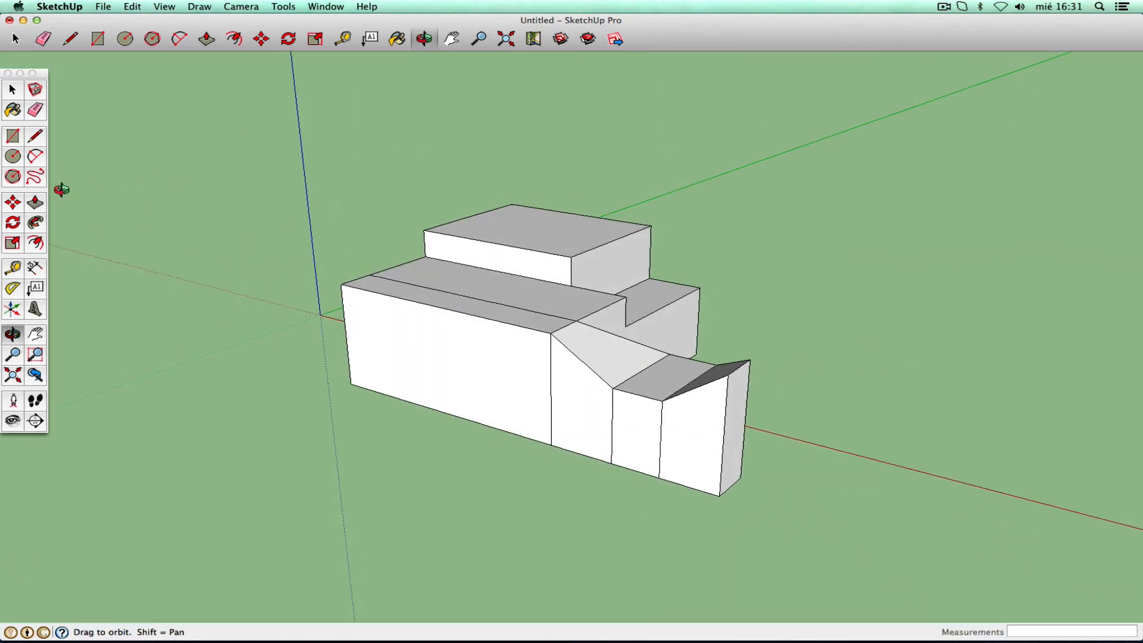
- Select the main block's front face and the three adjacent front faces
left_click(36, 203)
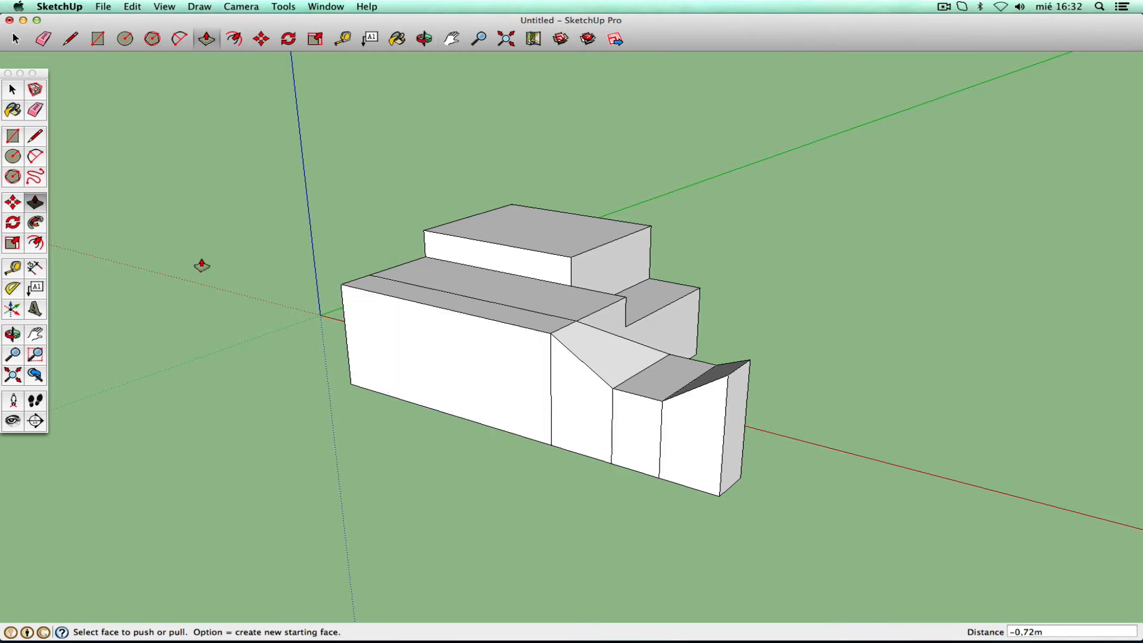
left_click(13, 89)
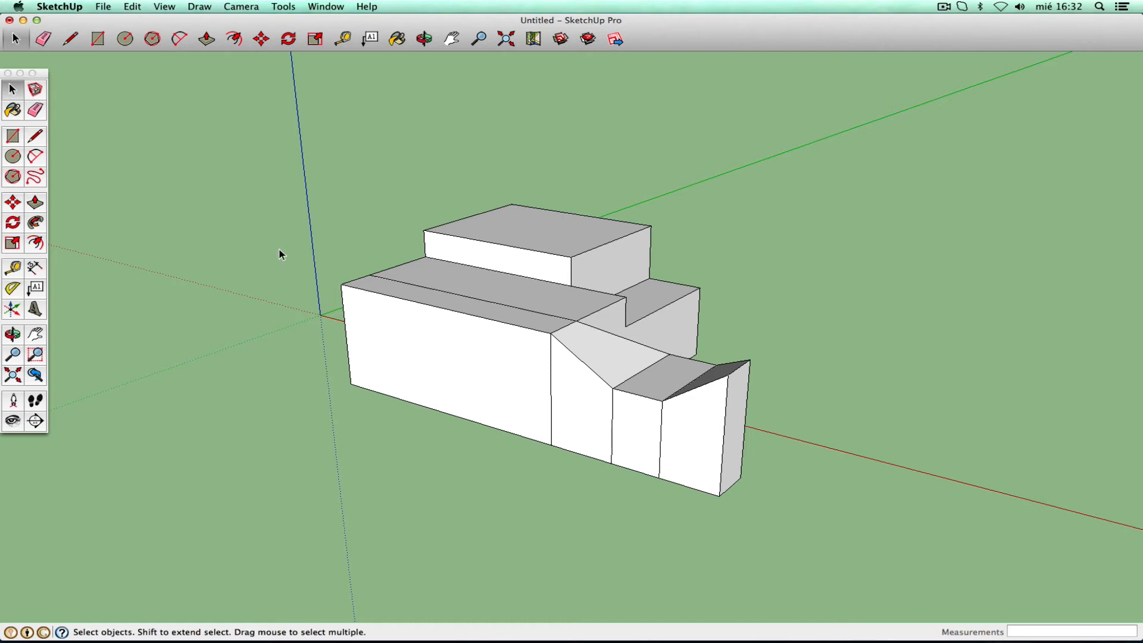
left_click(479, 382)
left_click(598, 415, "shift")
left_click(647, 438, "shift")
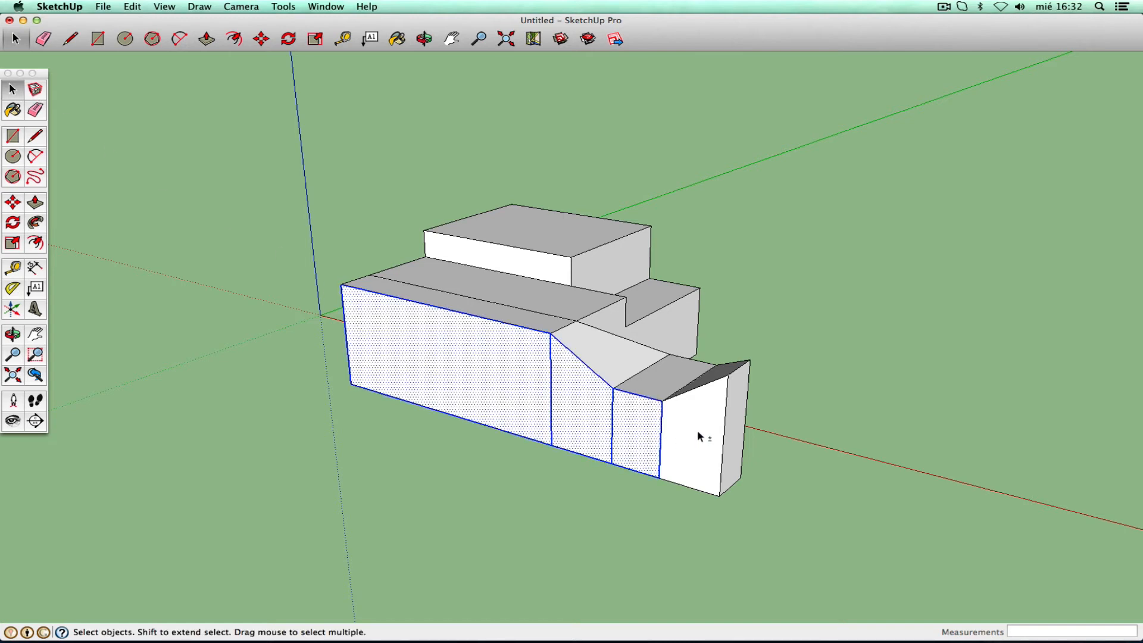
left_click(696, 432, "shift")
- Test pulling the front faces flush, undo, then pull the main front face out 1,43 m
left_click(35, 202)
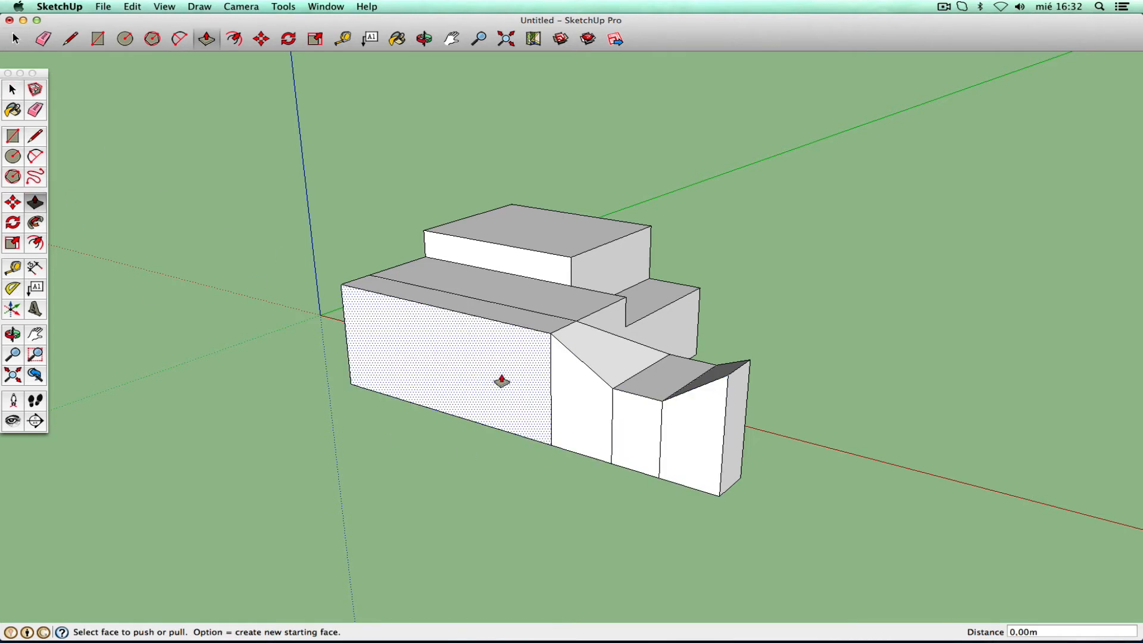
left_click_drag(502, 382, 447, 439)
left_click_drag(589, 411, 476, 384)
left_click_drag(643, 423, 541, 439)
left_click_drag(666, 457, 540, 435)
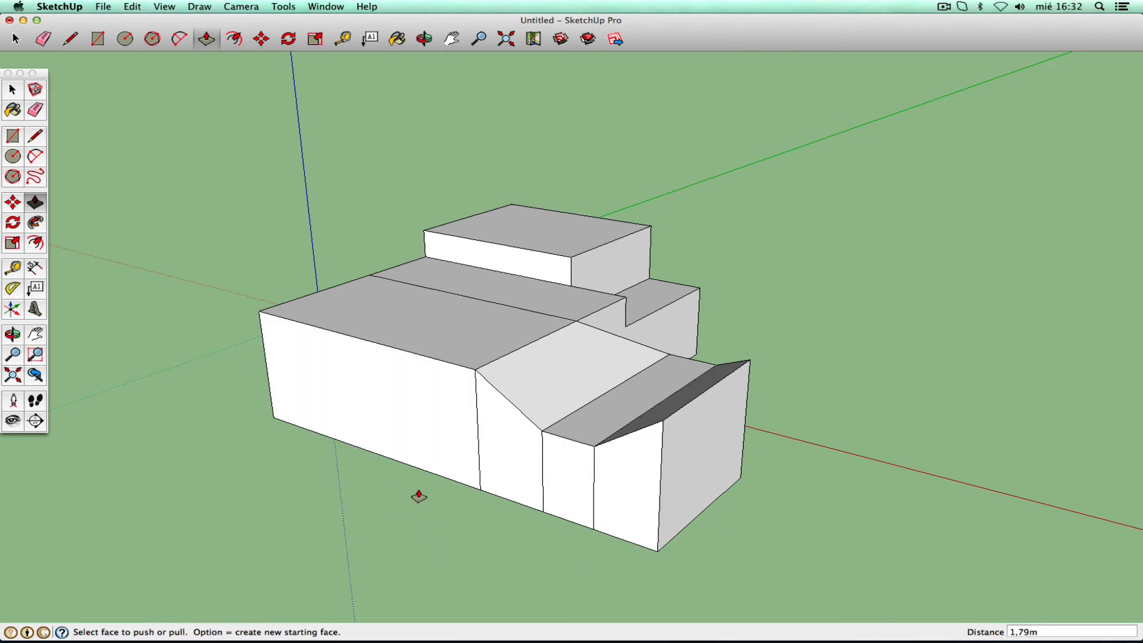
key("super+z")
key("super+z")
key("super+z")
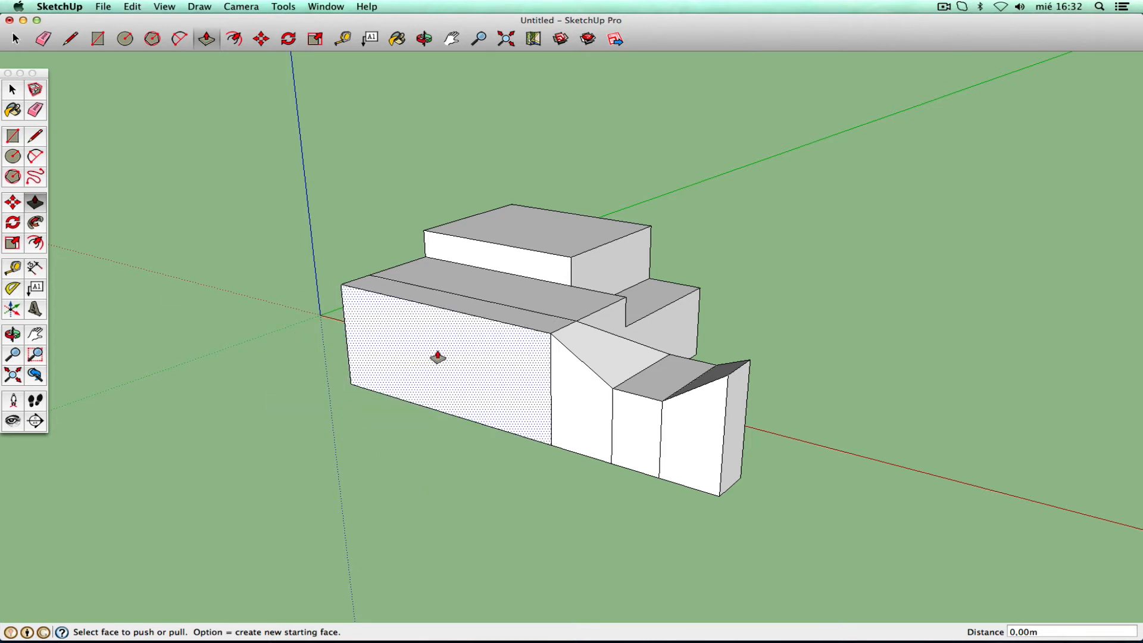
left_click_drag(436, 358, 378, 389)
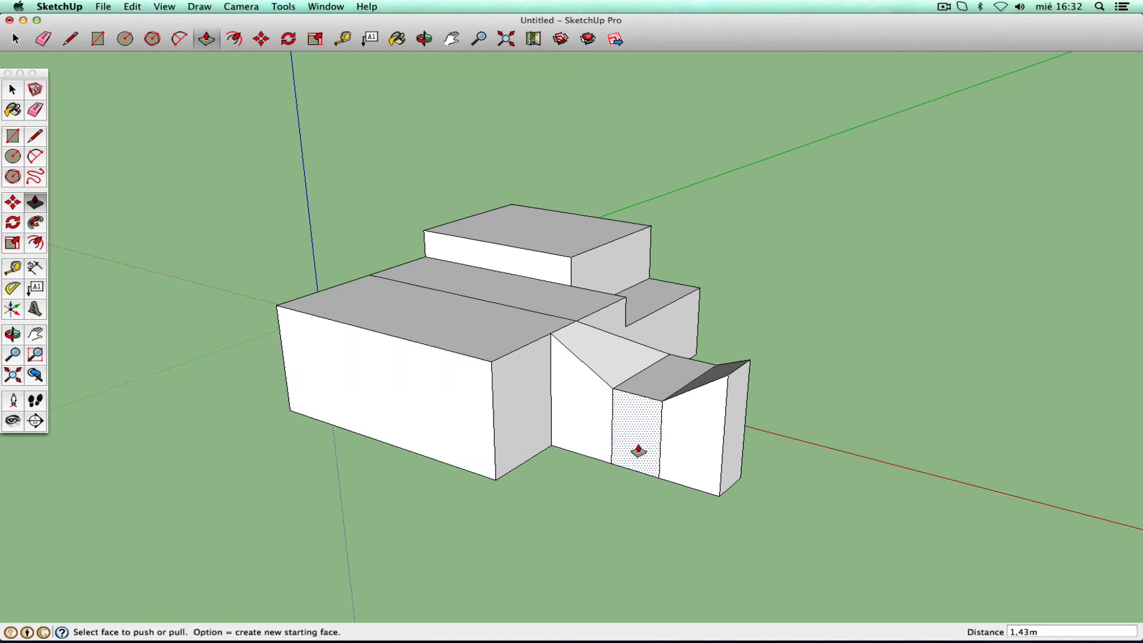
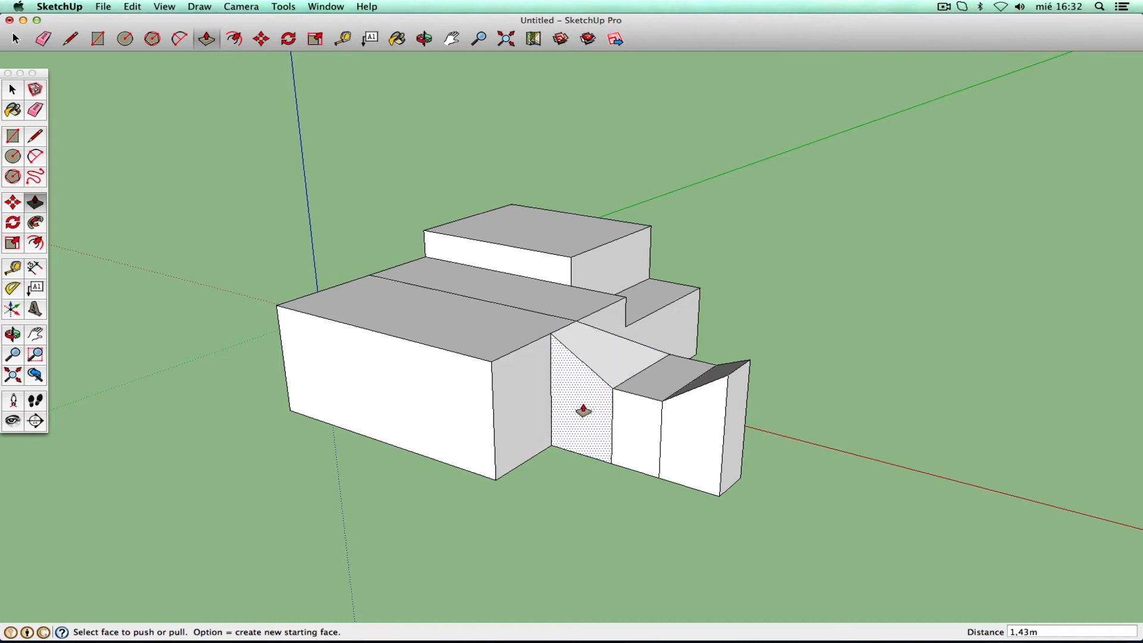
- Try pushing the recessed gable face out flush, then undo the last two pulls
double_click(585, 410)
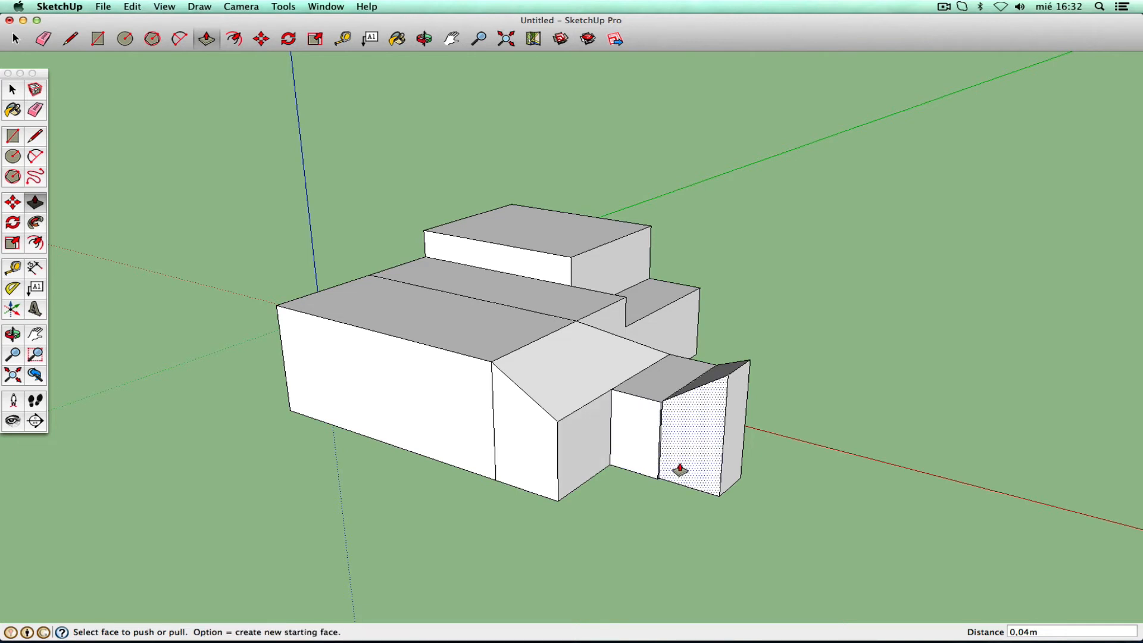
key("super+z")
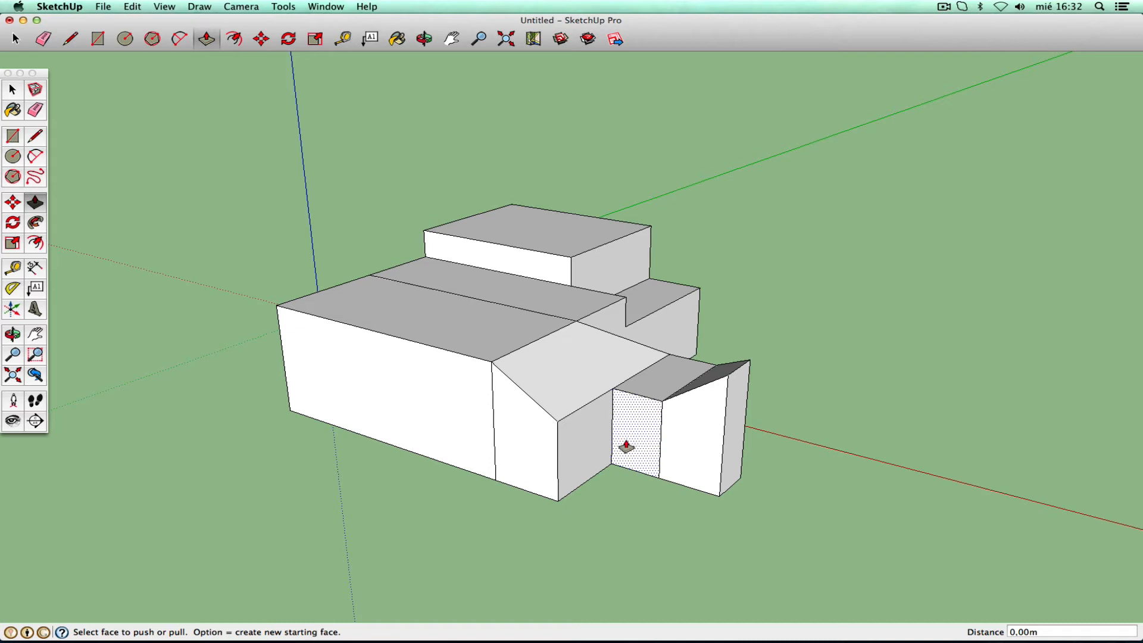
key("super+z")
key("super+z")
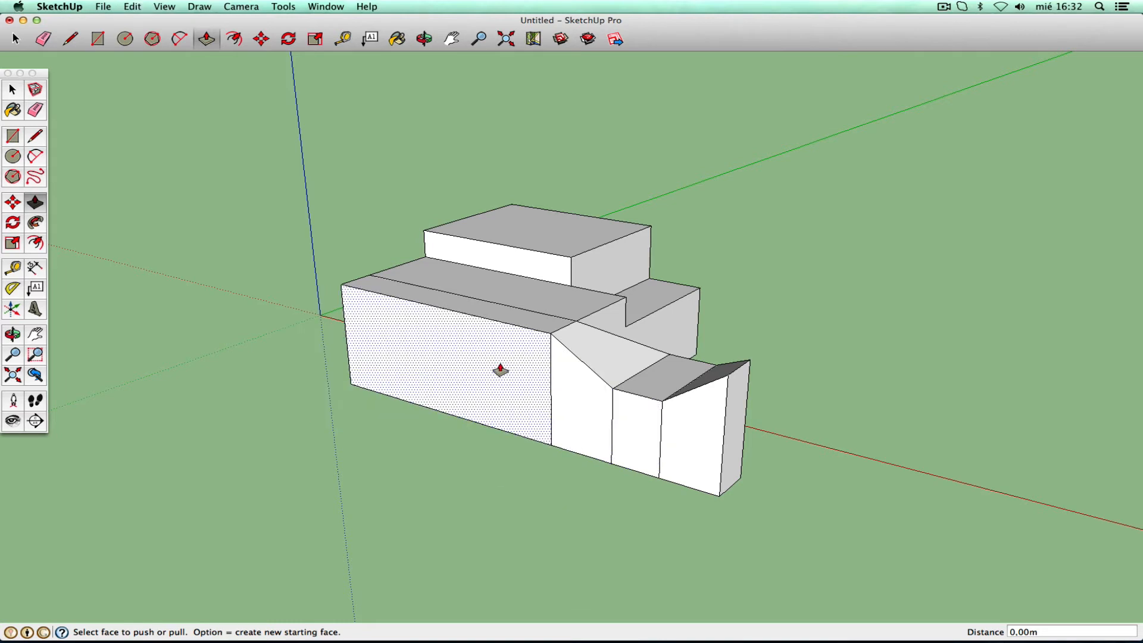
- Pull the left box and gable front faces forward, levelling the recessed face with its neighbour
left_click_drag(500, 369, 480, 400)
left_click_drag(588, 412, 601, 434)
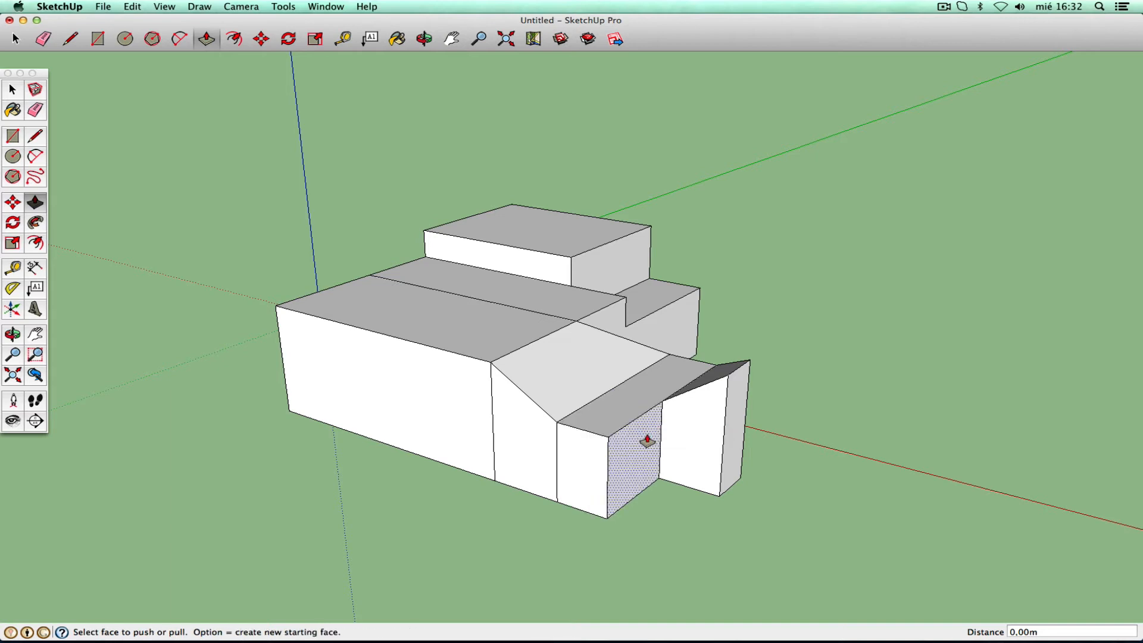
double_click(689, 437)
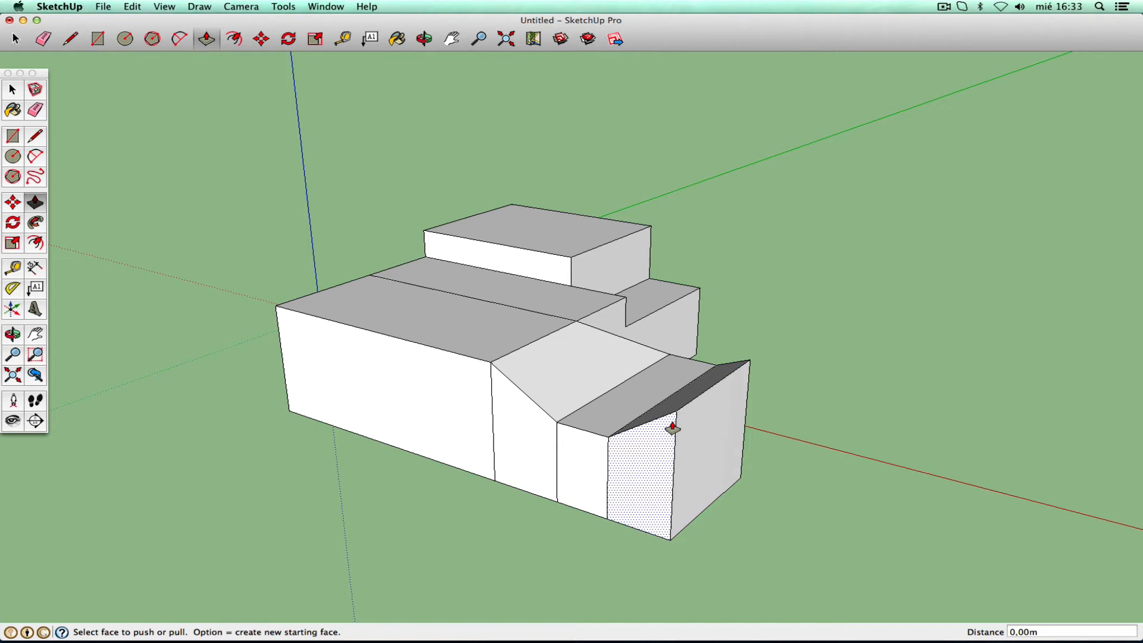
double_click(349, 398)
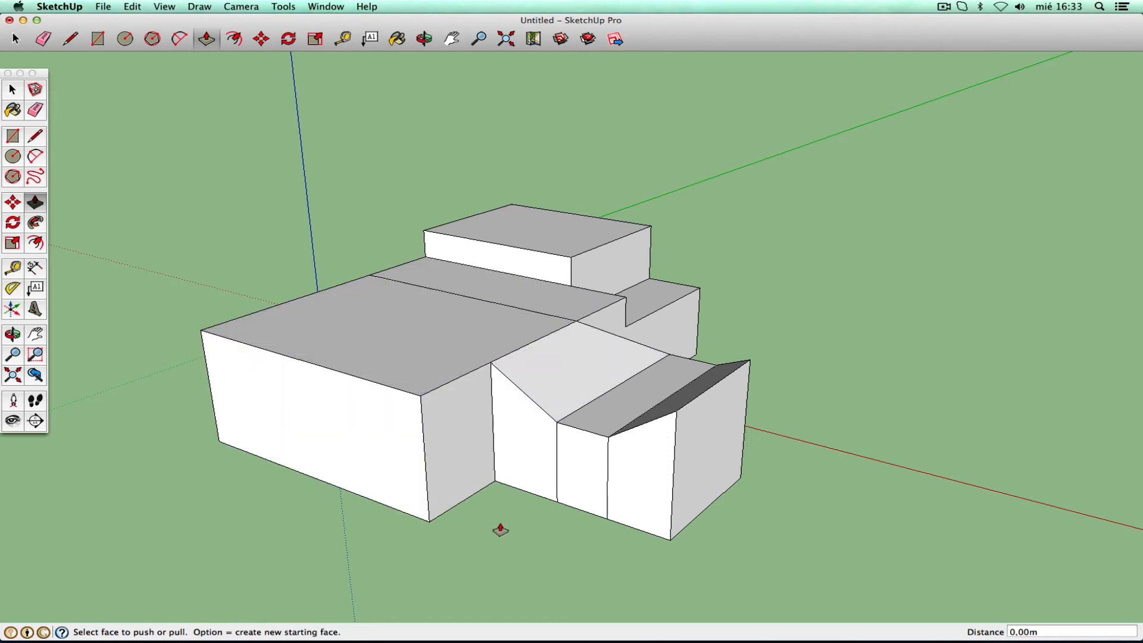
key("super+z")
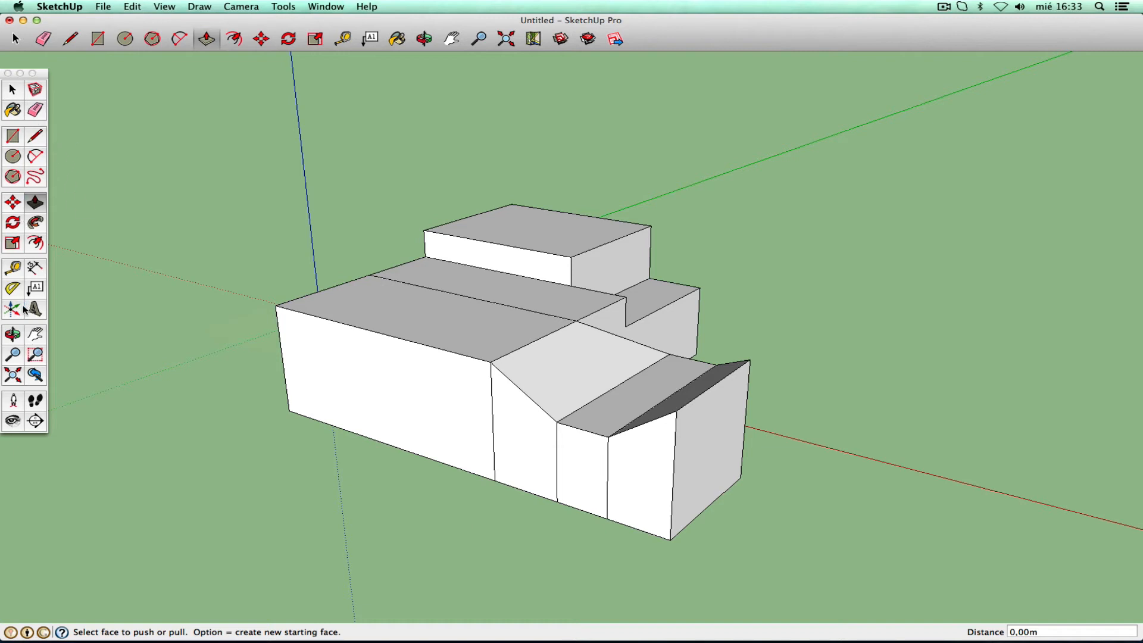
left_click(34, 336)
- Box-select the whole stepped model and delete it
left_click_drag(491, 416, 531, 356)
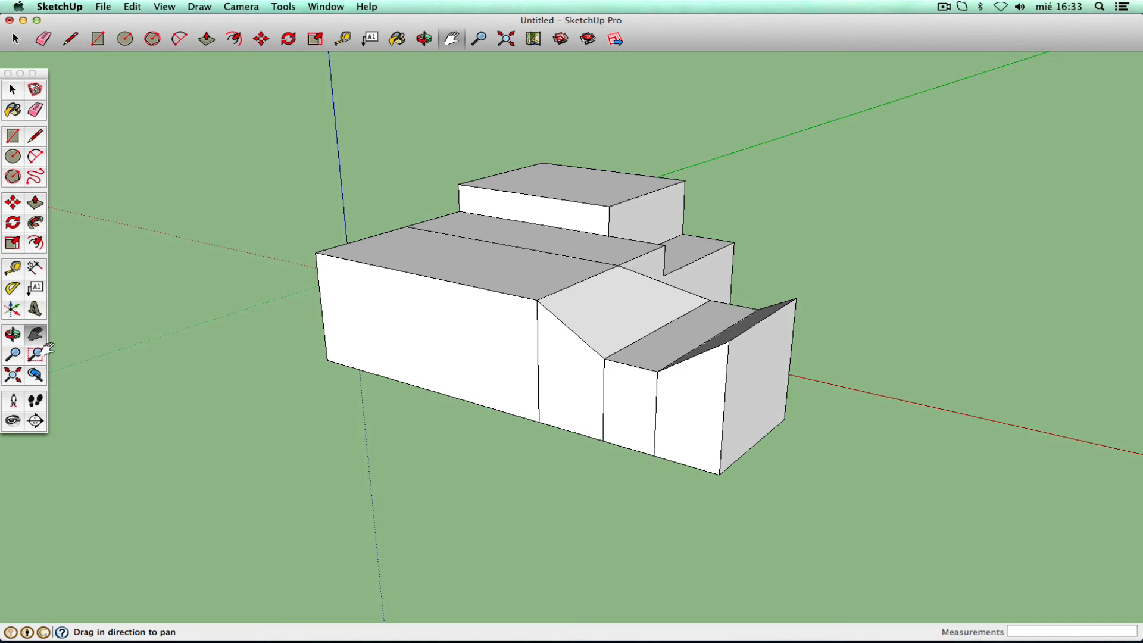
left_click(15, 337)
left_click_drag(770, 327, 679, 359)
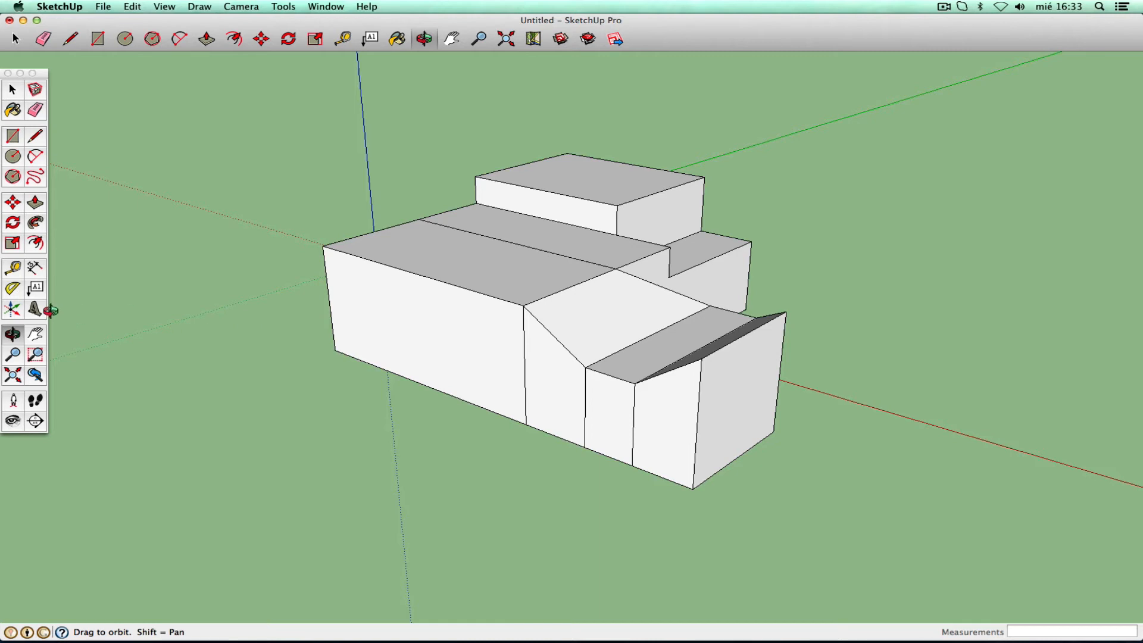
left_click(12, 90)
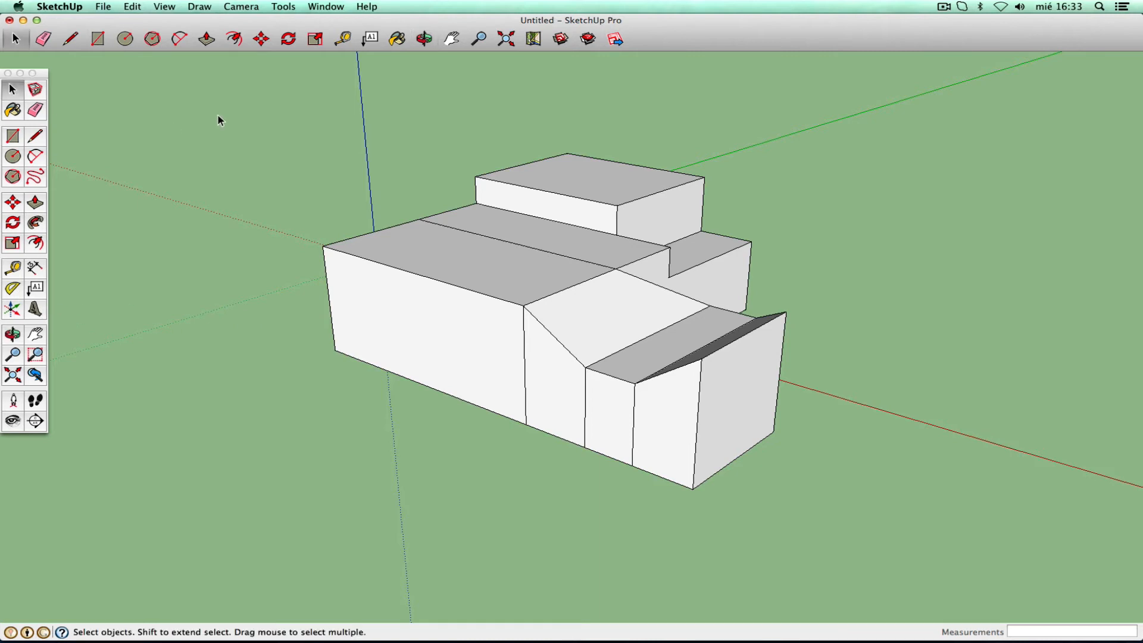
left_click_drag(221, 112, 839, 535)
key("Delete")
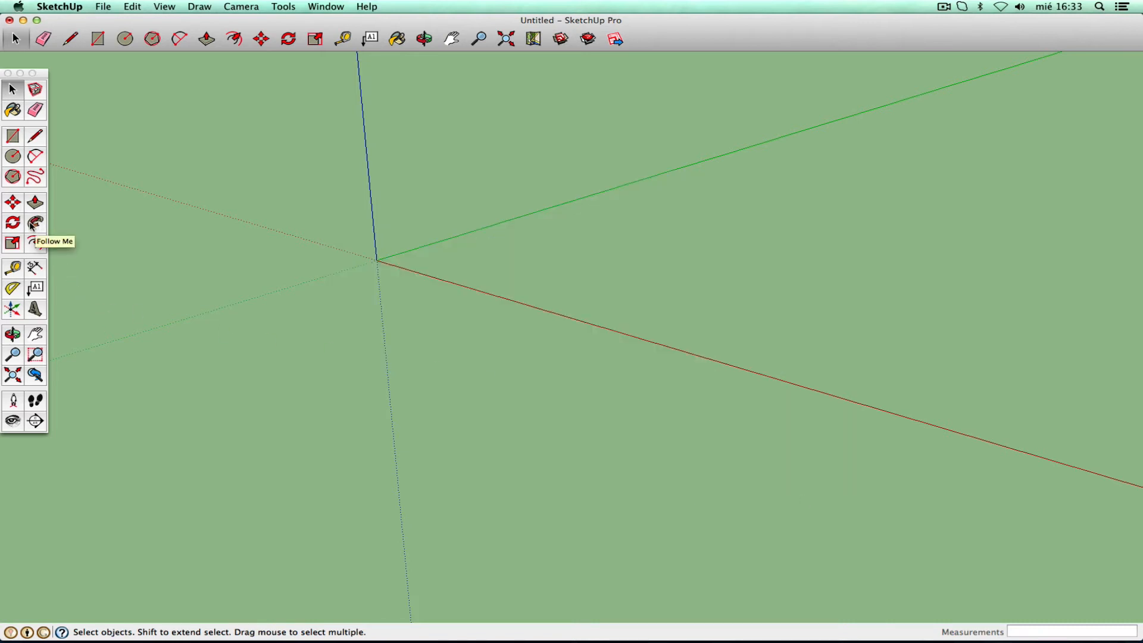
- Reframe the empty scene so the origin sits left of centre with tilted axes
left_click(18, 381)
key("h")
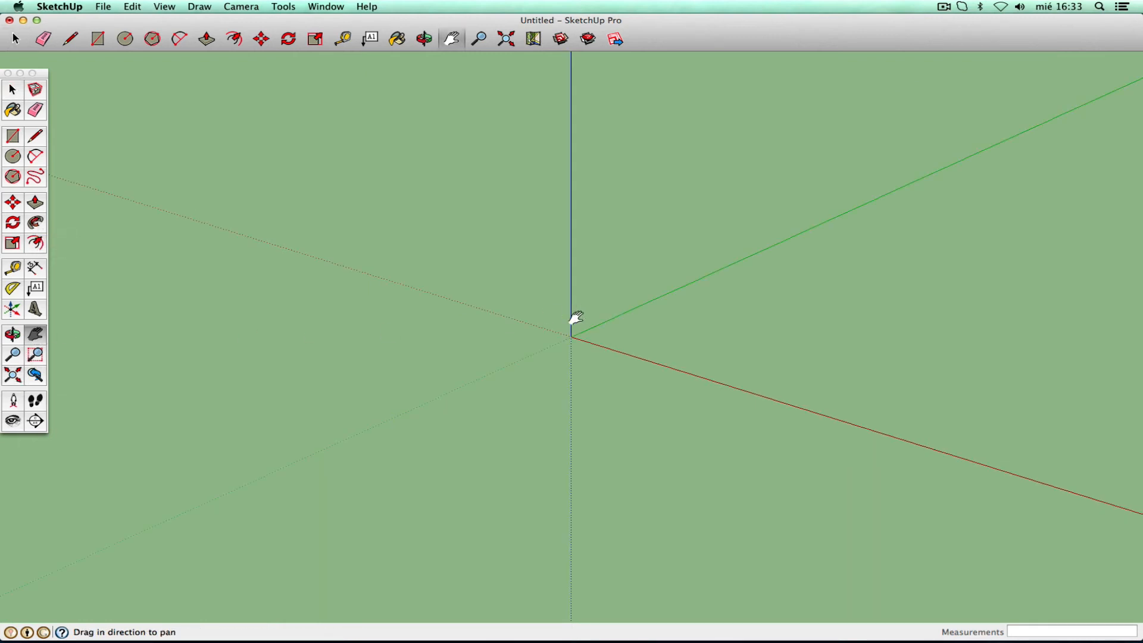
left_click_drag(573, 320, 192, 370)
left_click(18, 335)
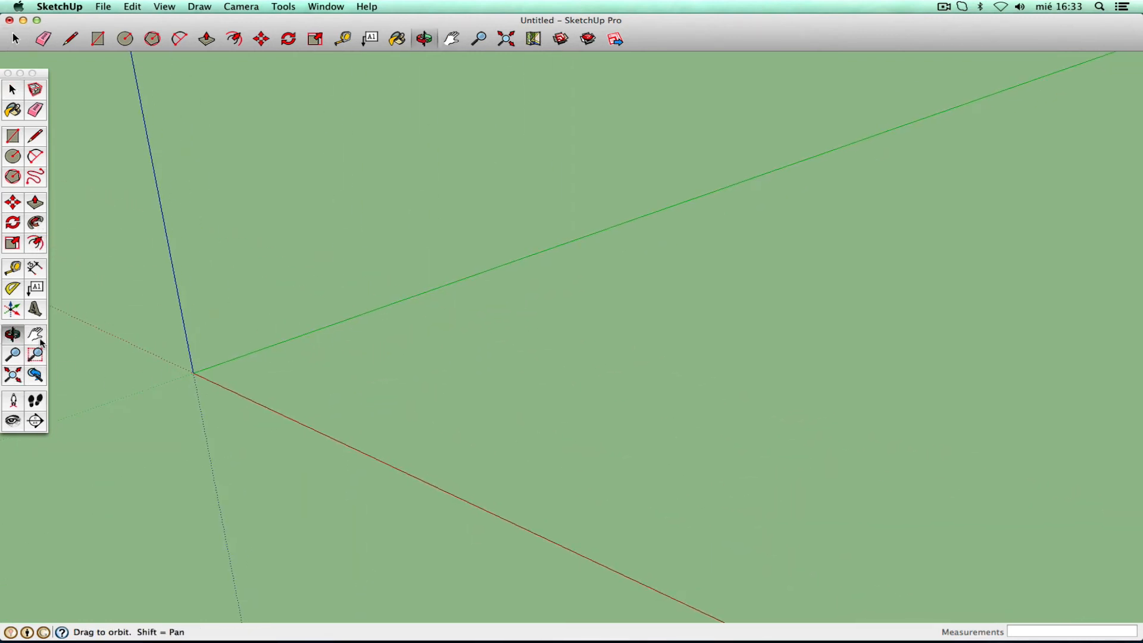
left_click_drag(282, 375, 356, 361)
left_click(13, 90)
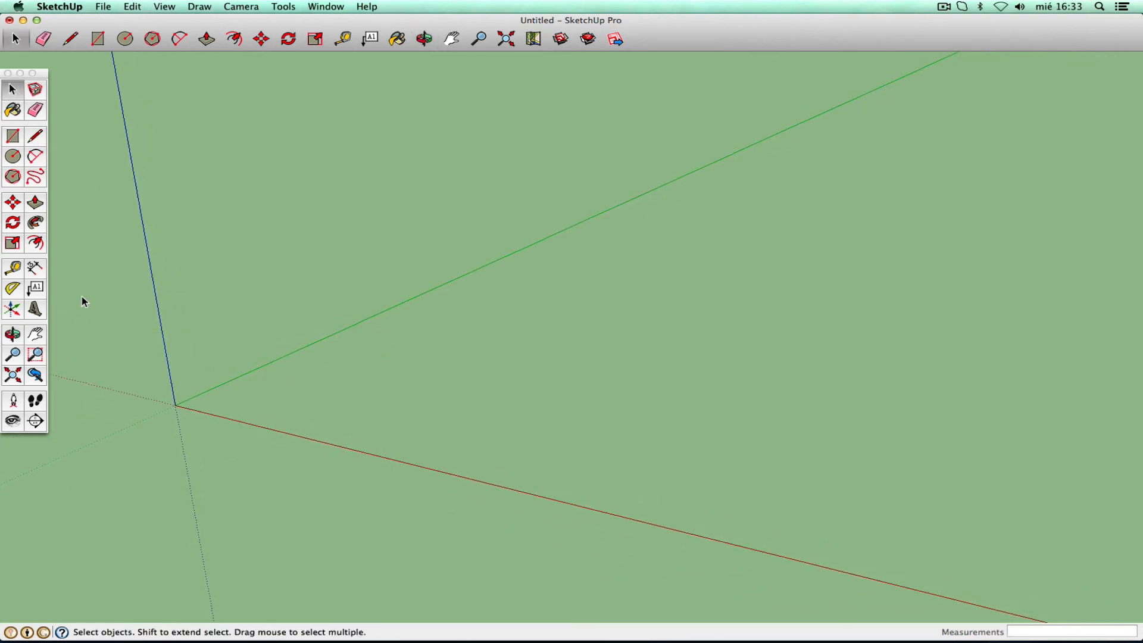
- Draw a ground rectangle near the origin and pull it up into a box
left_click(12, 138)
left_click(331, 403)
left_click(759, 381)
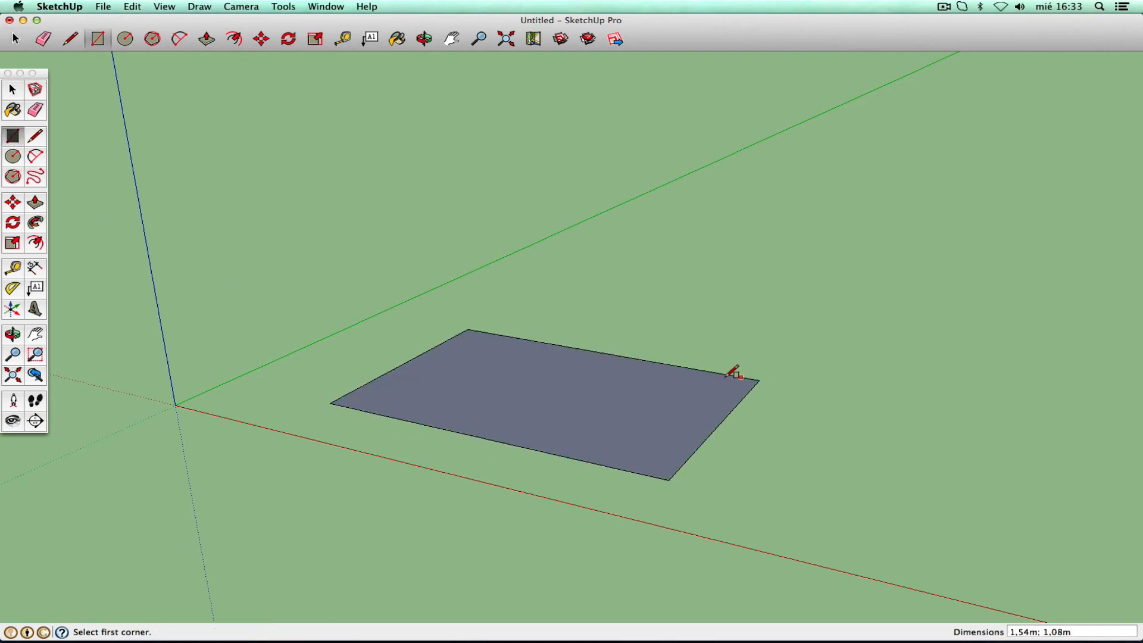
left_click(35, 203)
left_click_drag(563, 437, 580, 263)
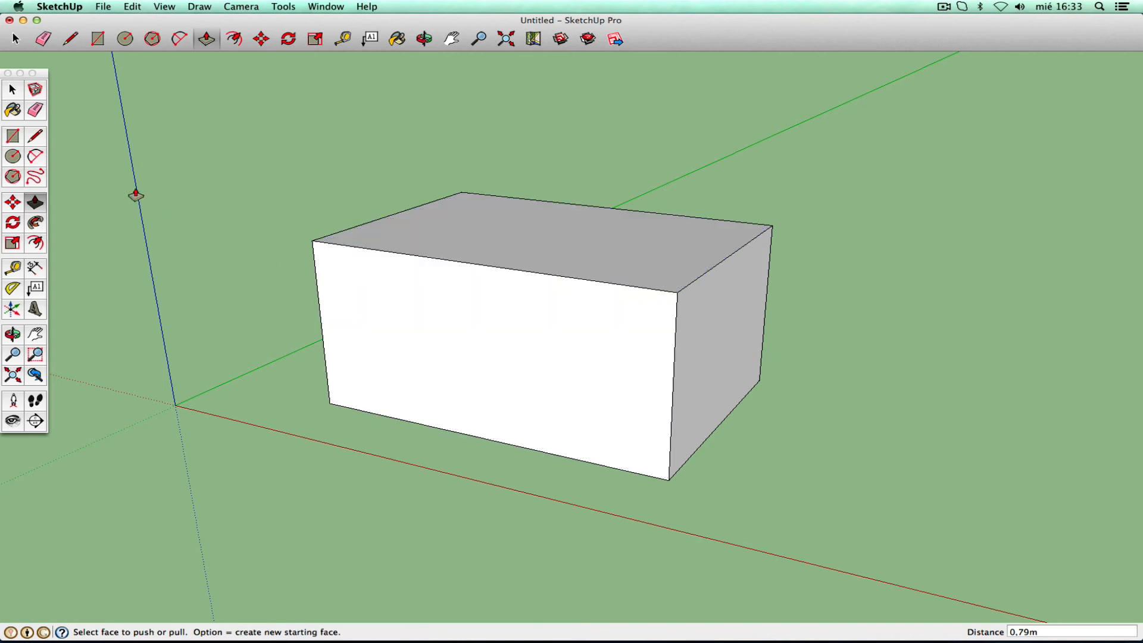
left_click(36, 139)
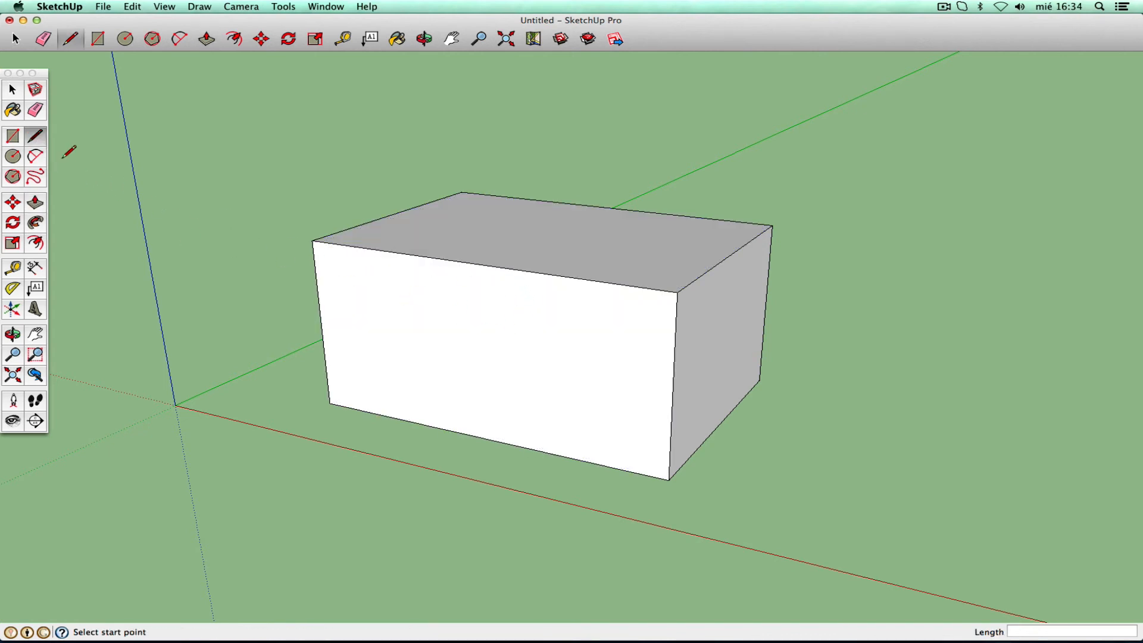
left_click(19, 139)
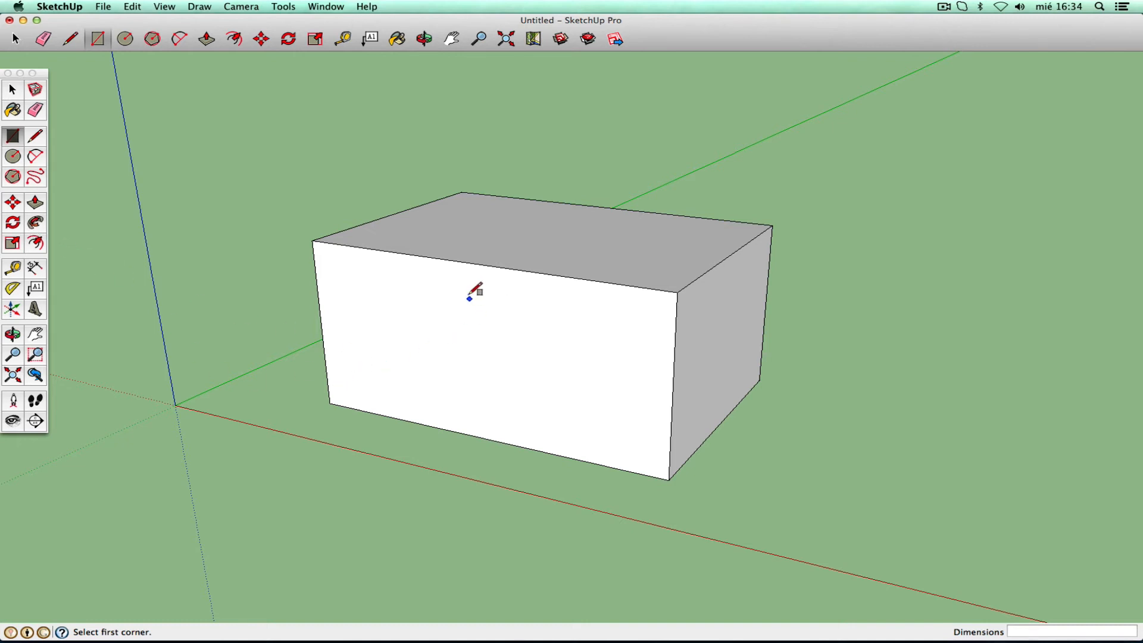
left_click(35, 158)
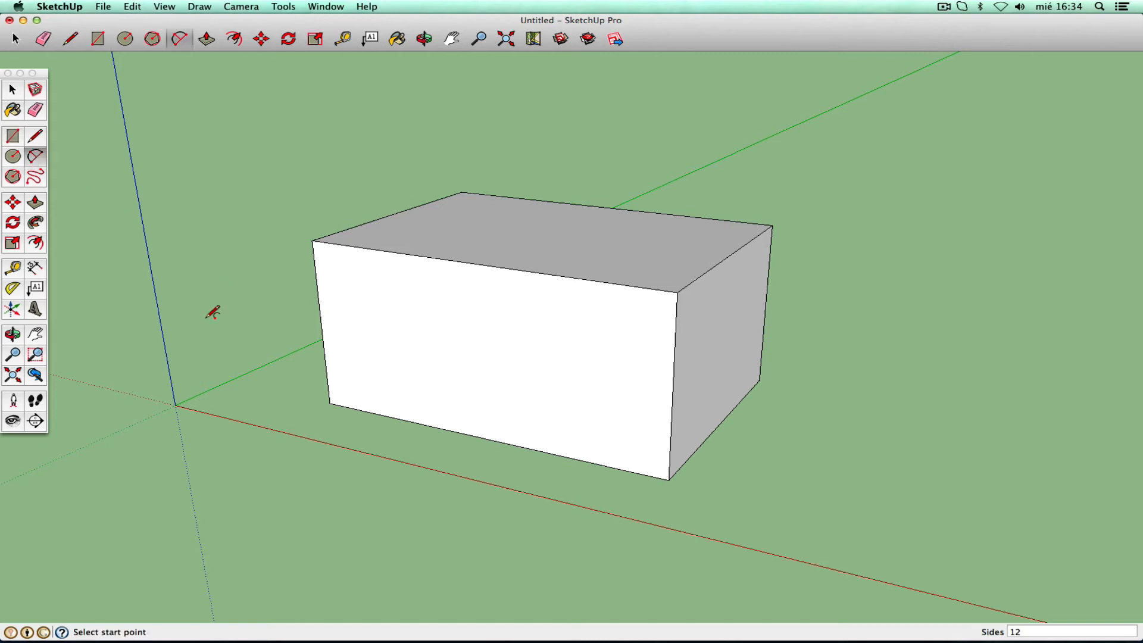
left_click(13, 334)
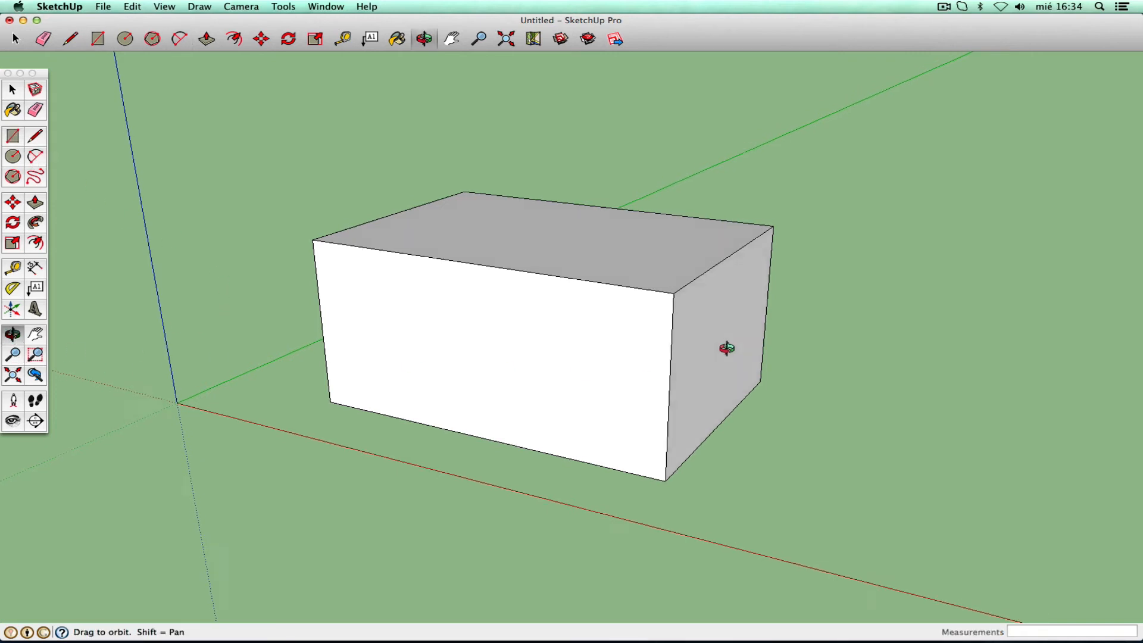
- Draw a small 2-point arc rounding the top corner of the box's front-left edge
left_click_drag(726, 345, 224, 345)
right_click(287, 318)
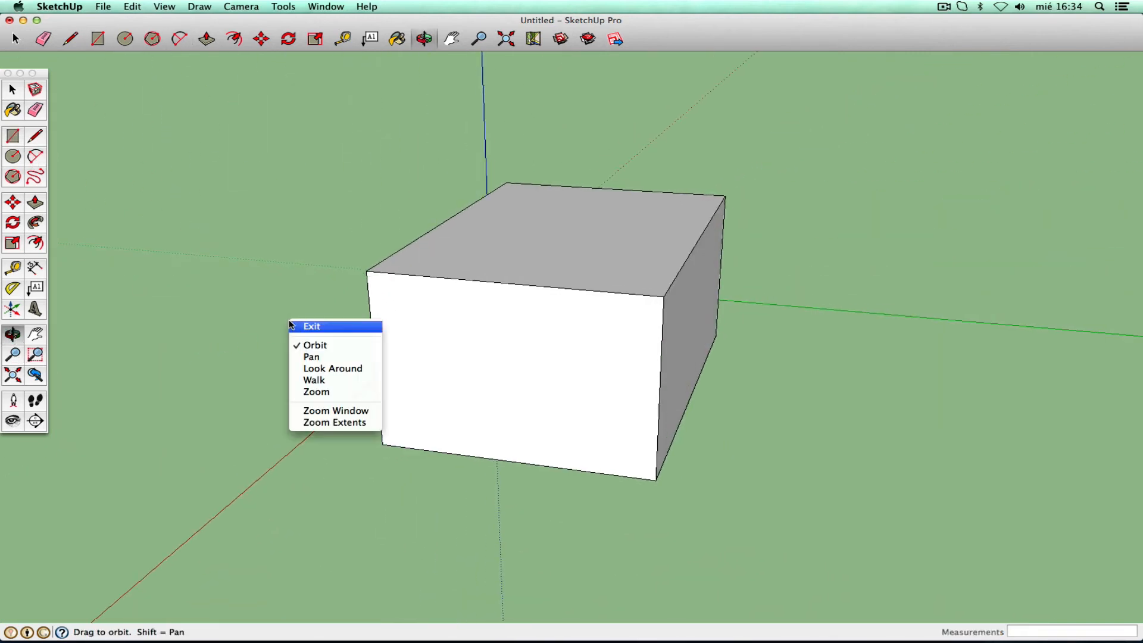
left_click(301, 324)
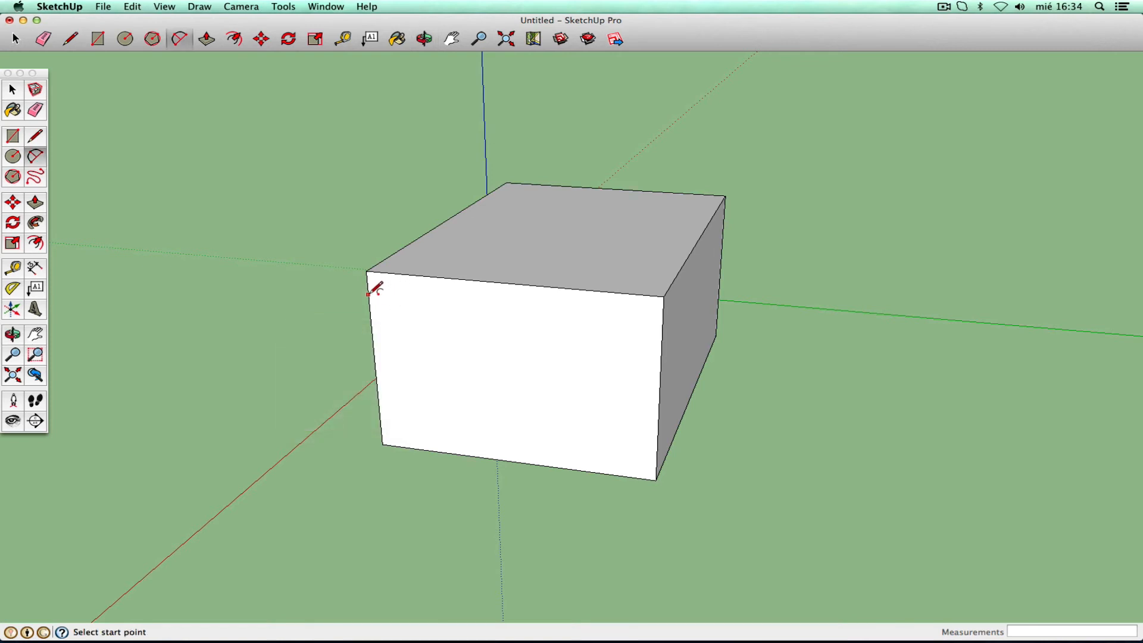
left_click(367, 294)
left_click(381, 272)
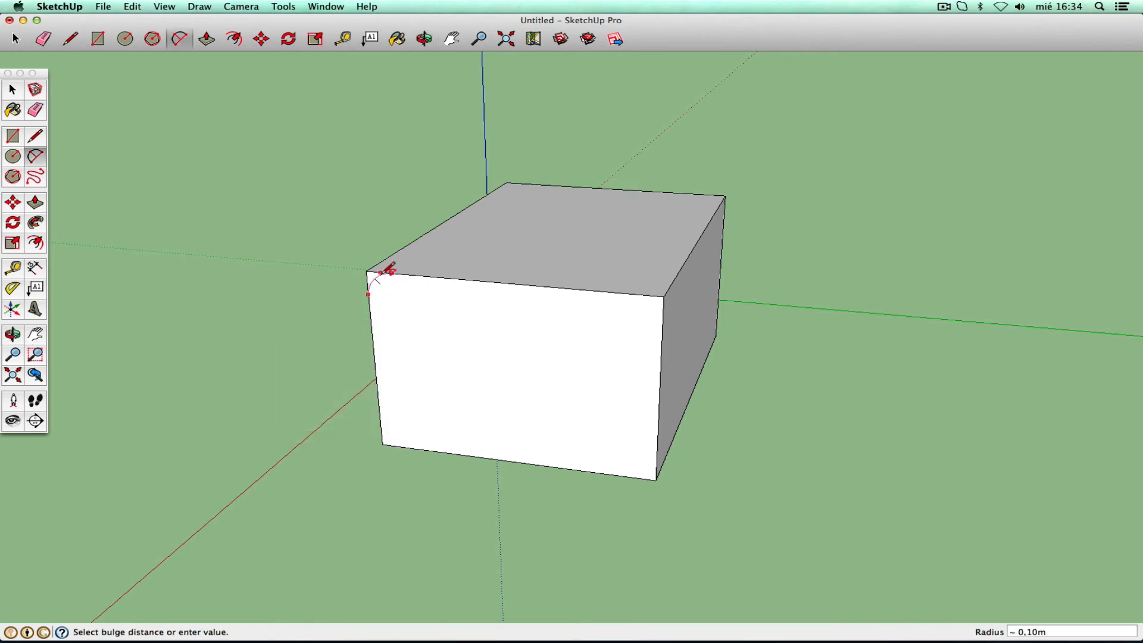
left_click(382, 272)
- Sweep the fillet arc along the top edges with Follow Me, inspect it, then undo the sweep
left_click(15, 336)
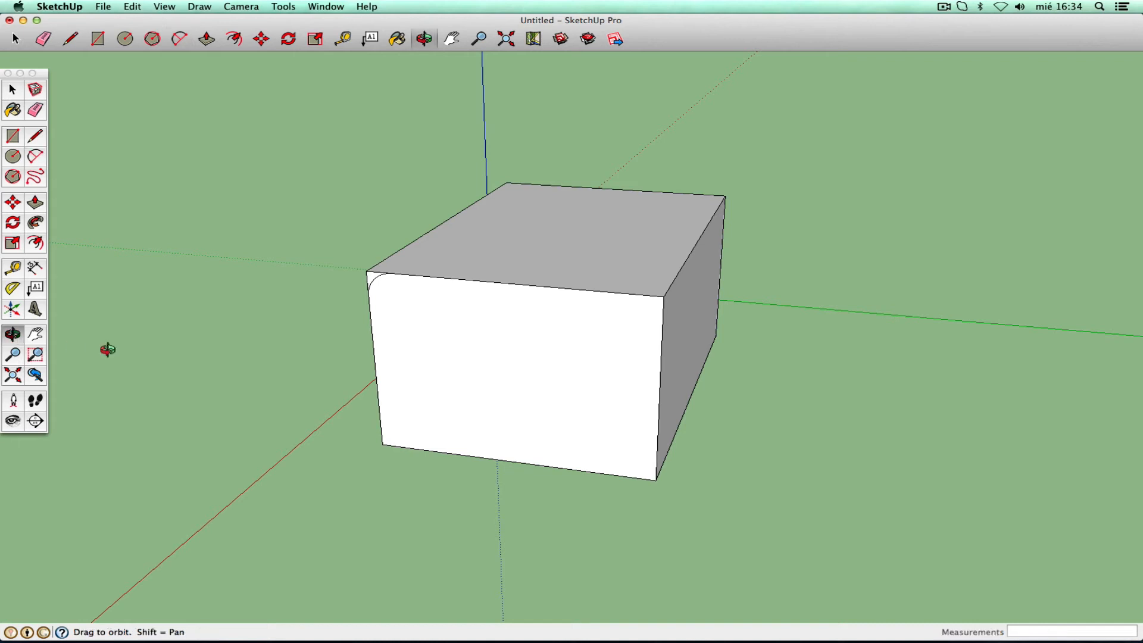
left_click_drag(102, 350, 600, 355)
right_click(600, 355)
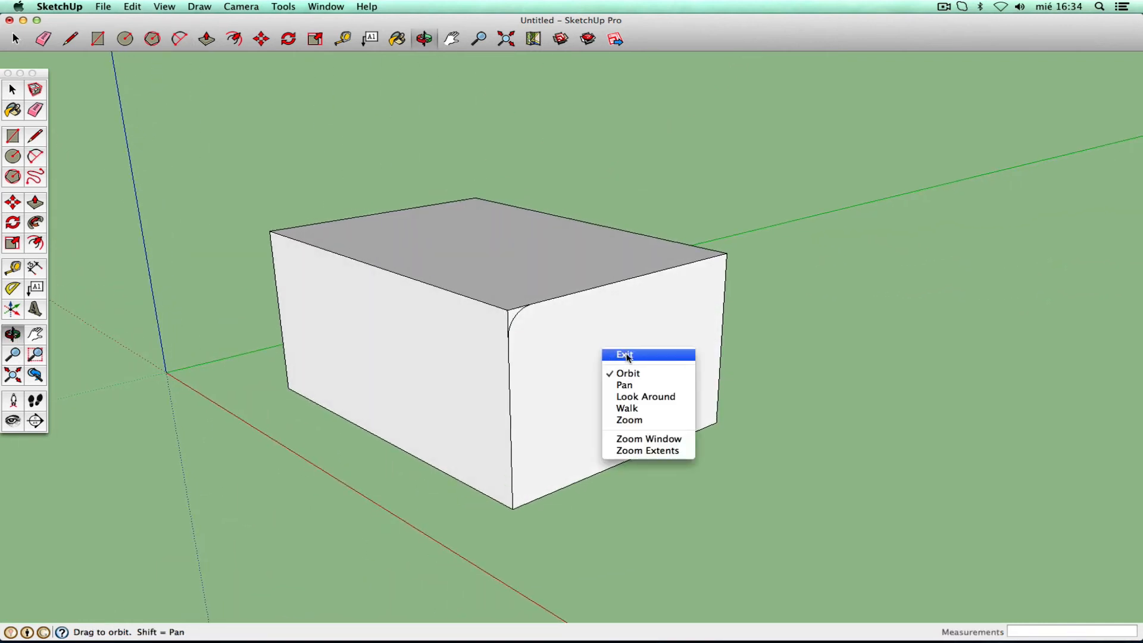
left_click(619, 355)
left_click(36, 226)
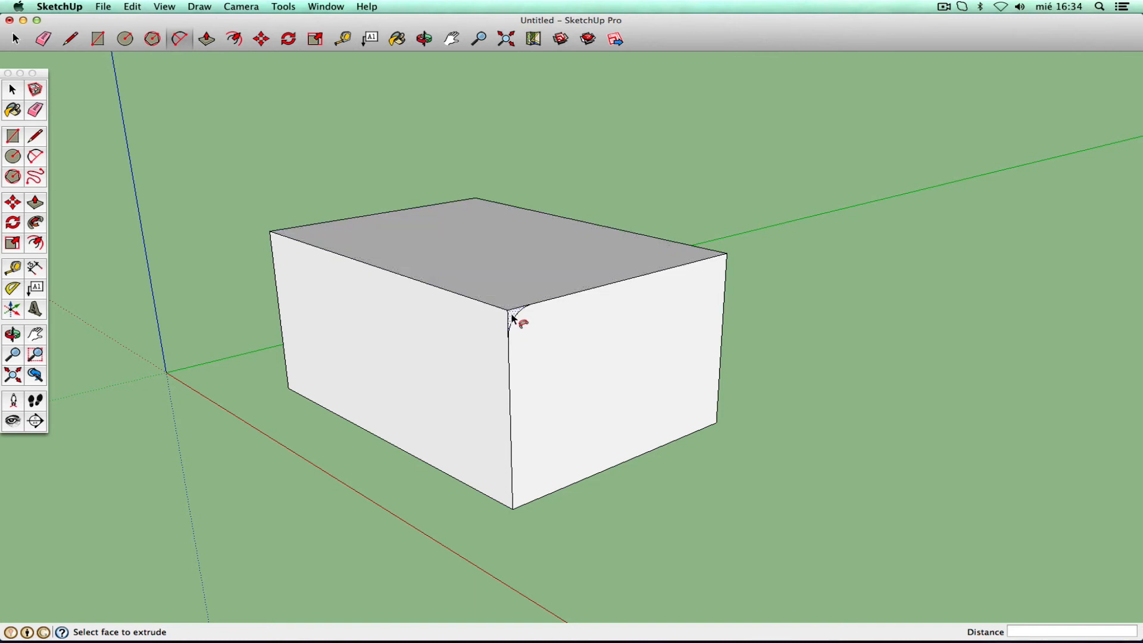
mouse_move(512, 317)
left_mouse_down()
mouse_move(285, 233)
mouse_move(463, 201)
mouse_move(722, 262)
mouse_move(611, 300)
mouse_move(513, 315)
left_mouse_up()
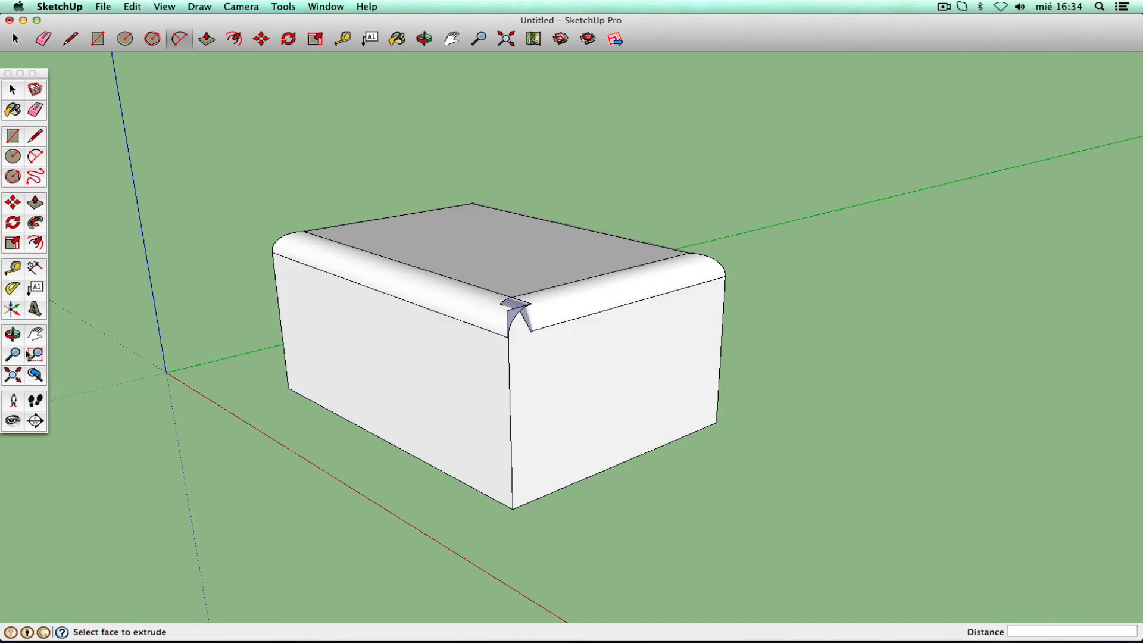
left_click(13, 334)
left_click_drag(145, 301, 530, 311)
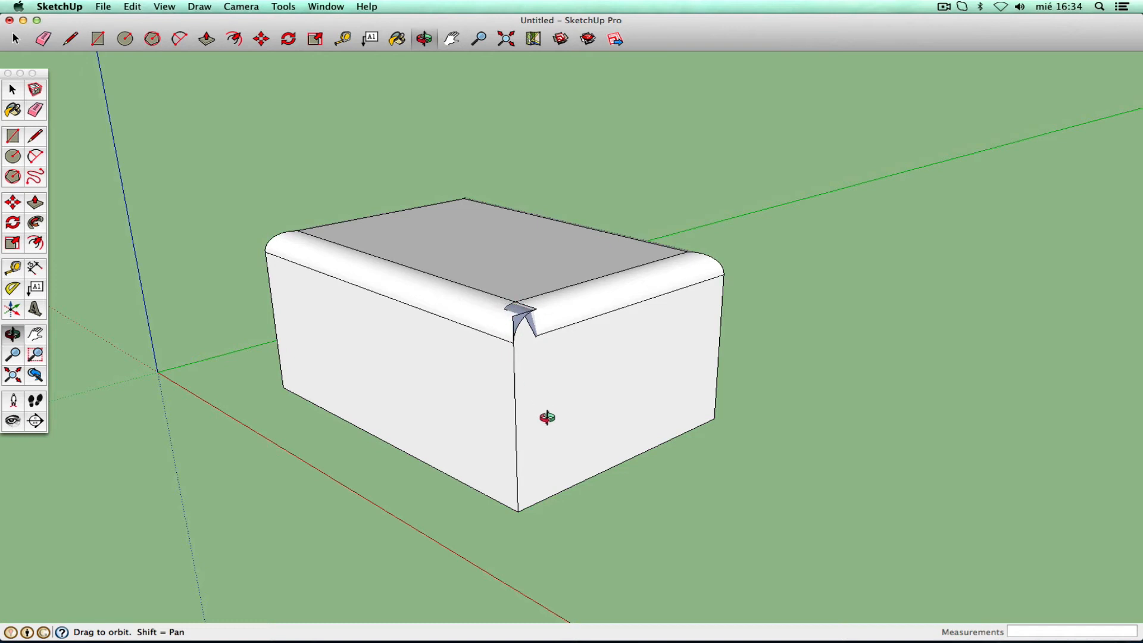
left_click(132, 7)
left_click(138, 21)
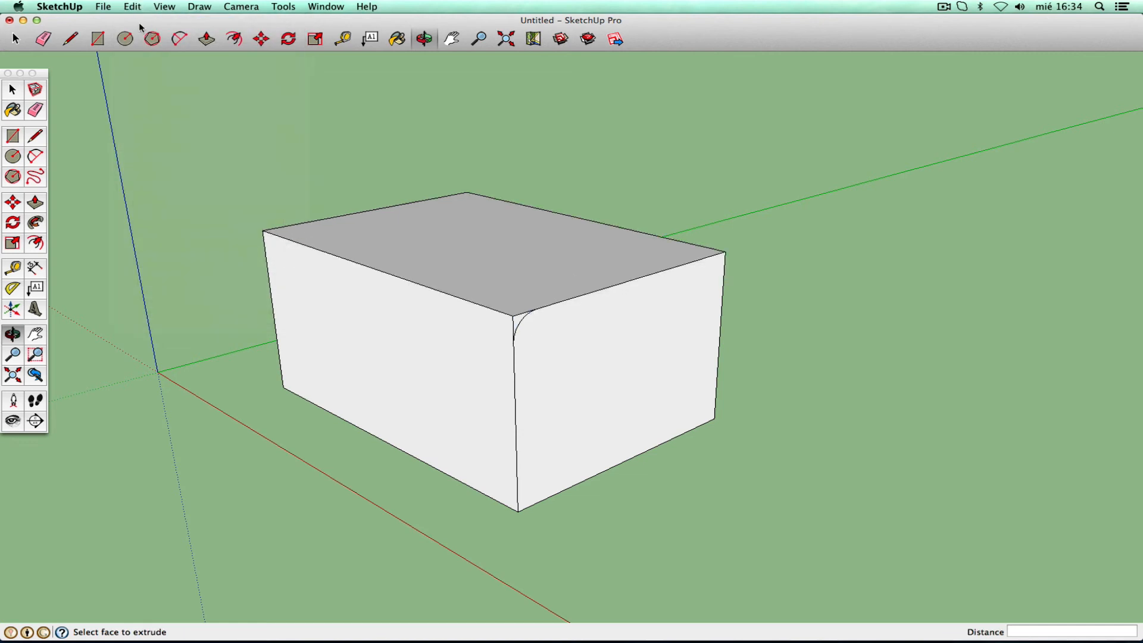
- Undo the corner fillet arc from the Edit menu
left_click(137, 7)
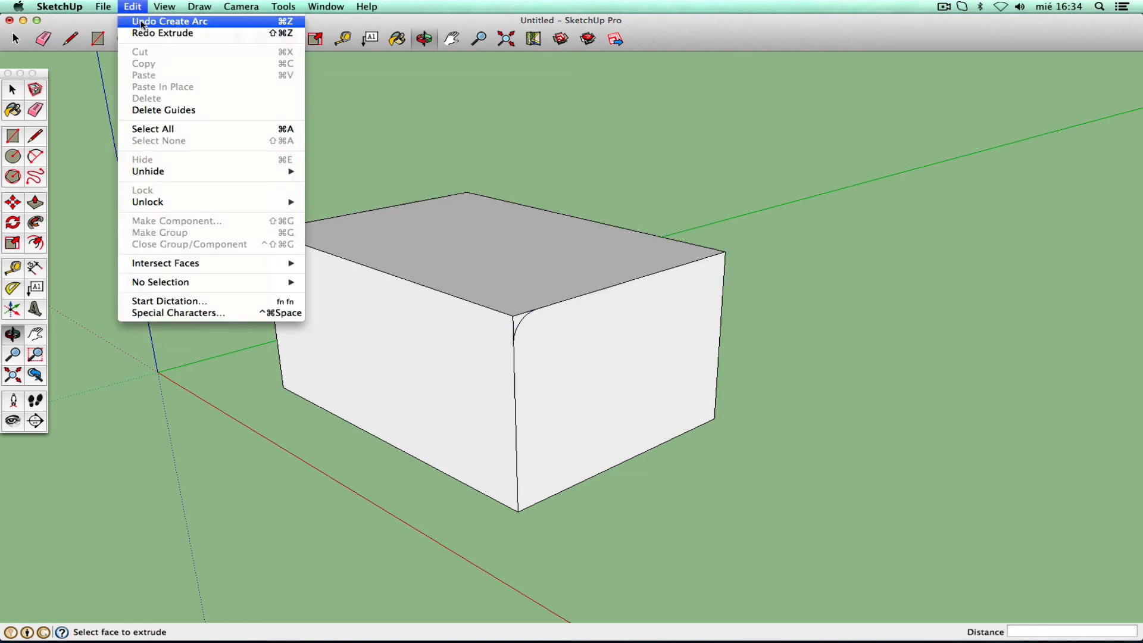
left_click(680, 519)
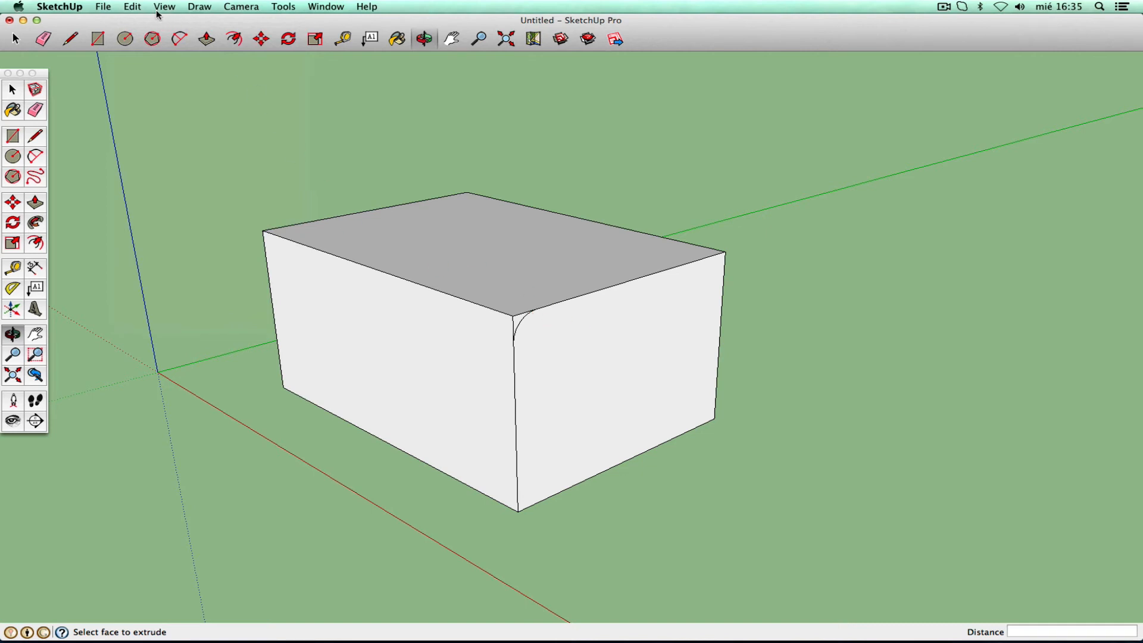
left_click(132, 7)
left_click(146, 21)
- Draw a small rectangle on the front face at the top edge and push it 0.25 m in
left_click(16, 142)
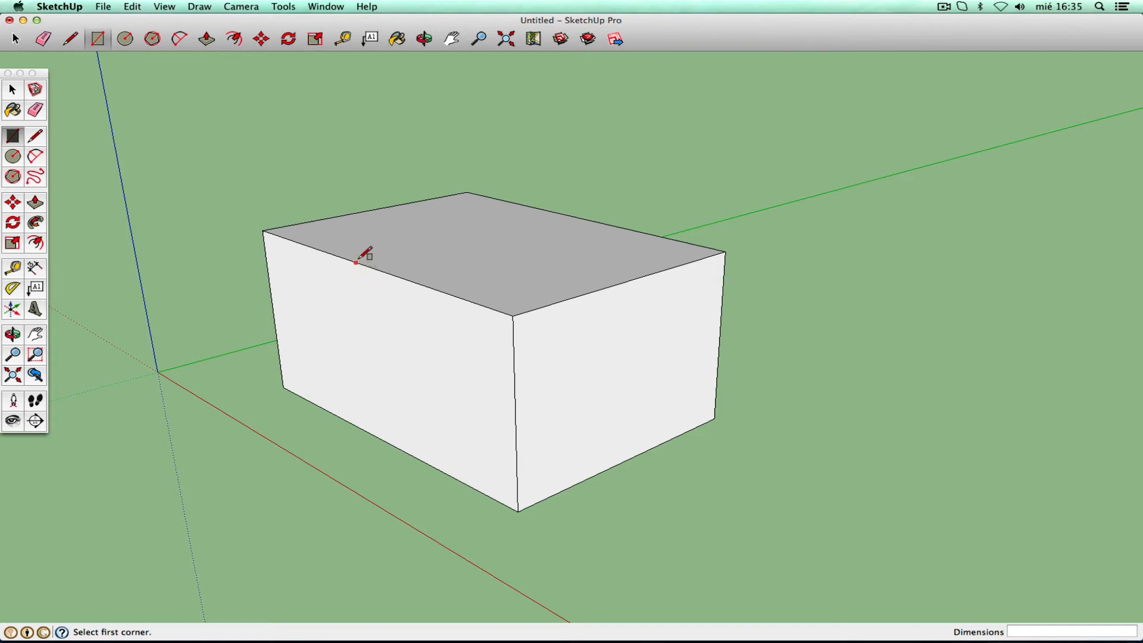
left_click(357, 262)
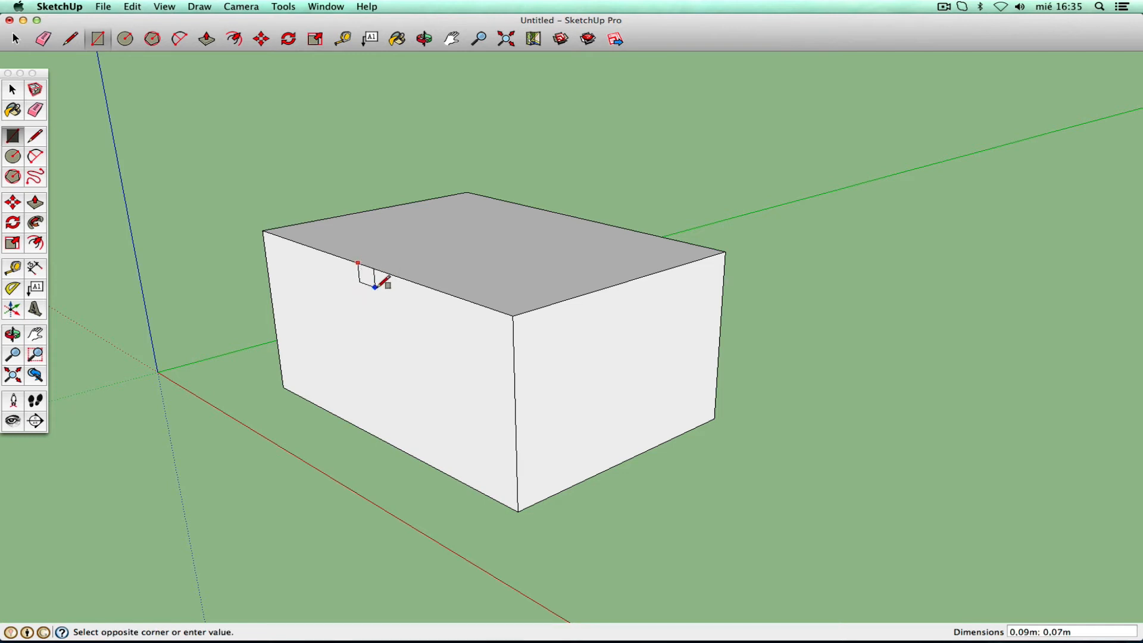
left_click(408, 336)
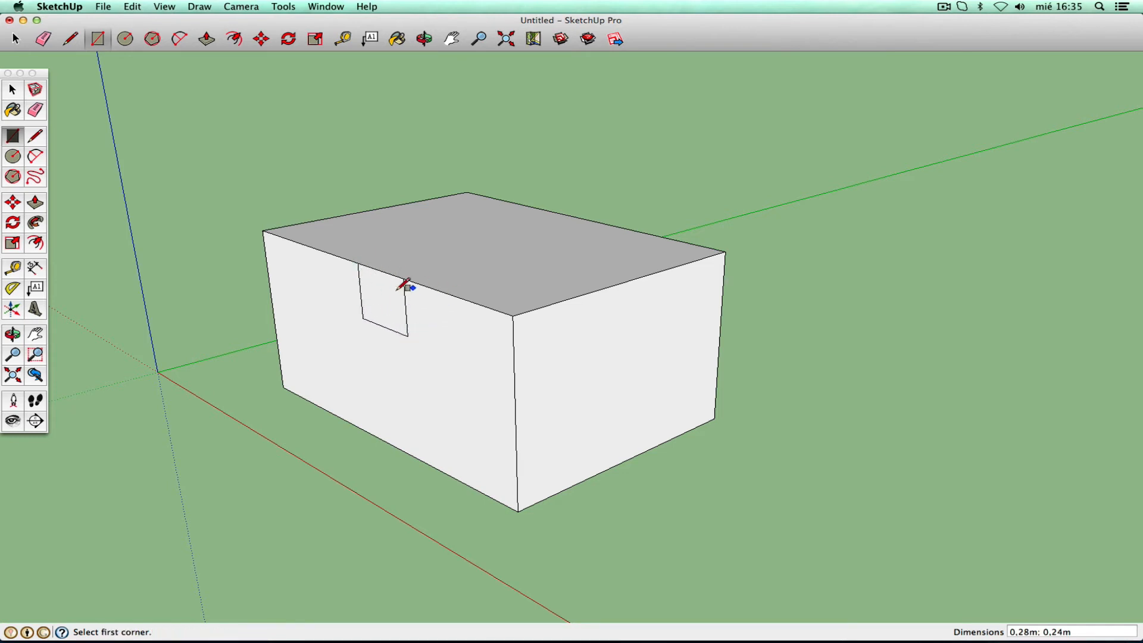
left_click(36, 202)
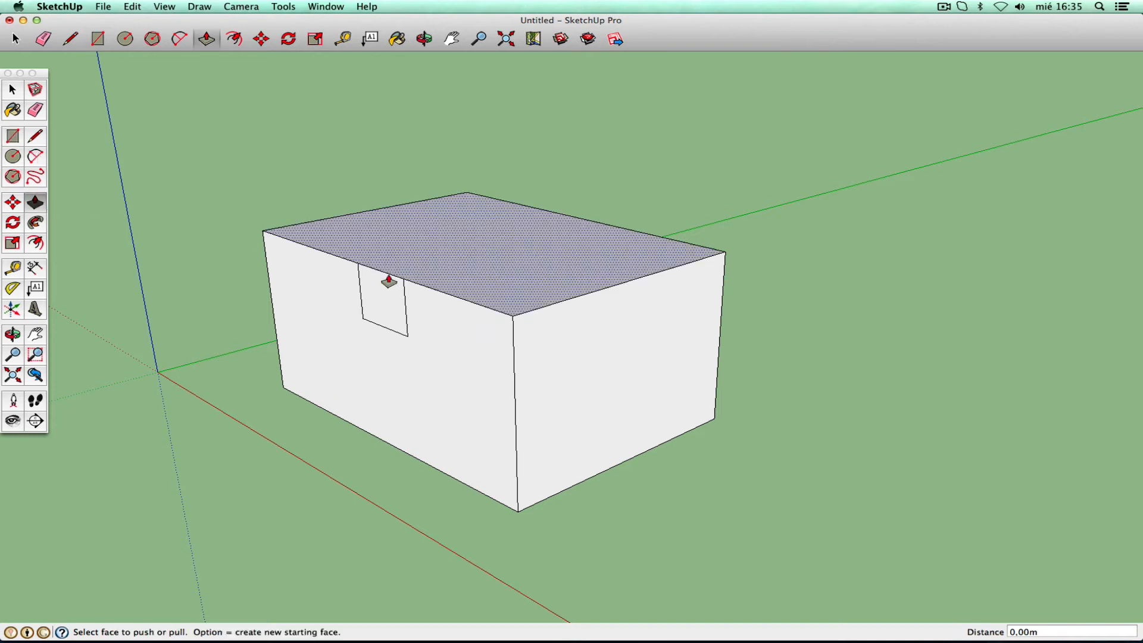
left_click(380, 294)
left_click(441, 275)
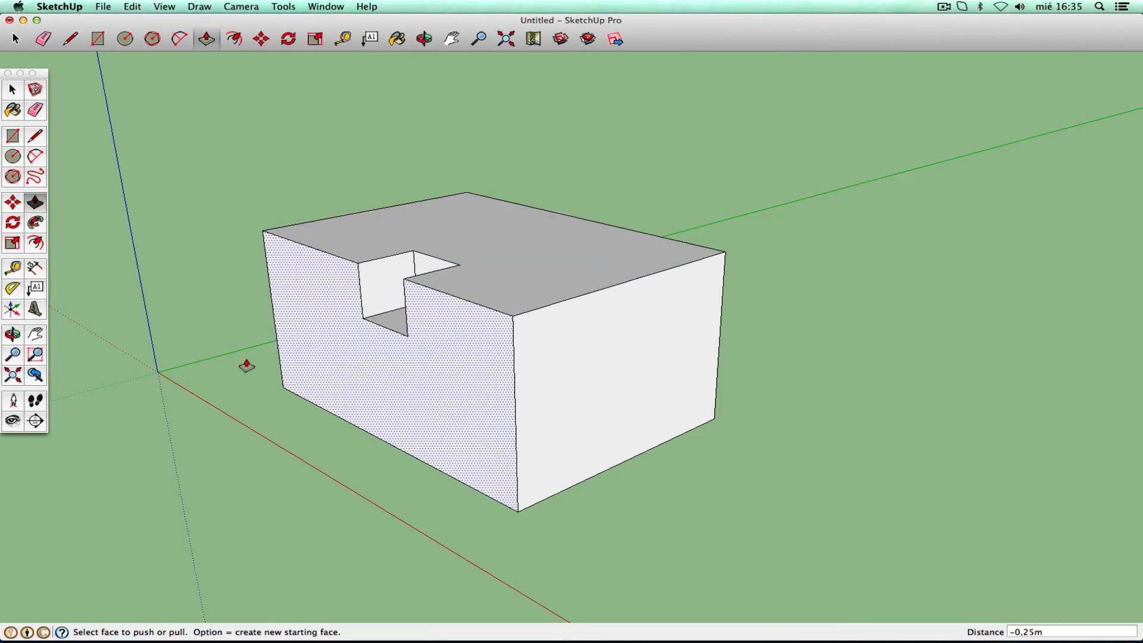
- Orbit and zoom around the box to inspect the 0.25 m notch
left_click(13, 334)
left_click_drag(381, 296, 460, 292)
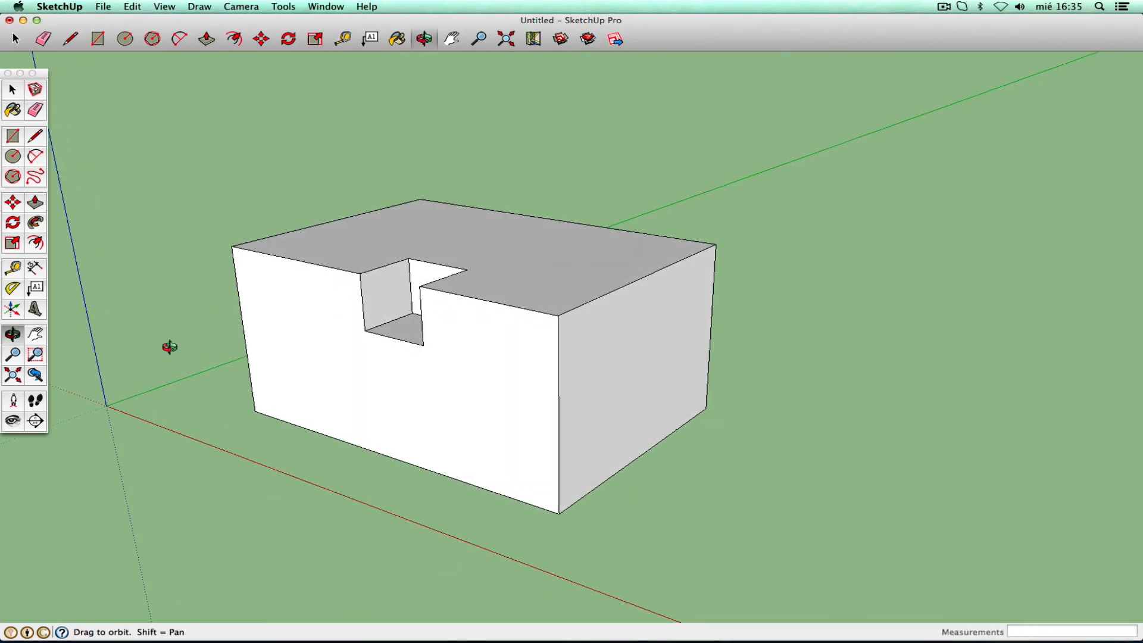
left_click(35, 354)
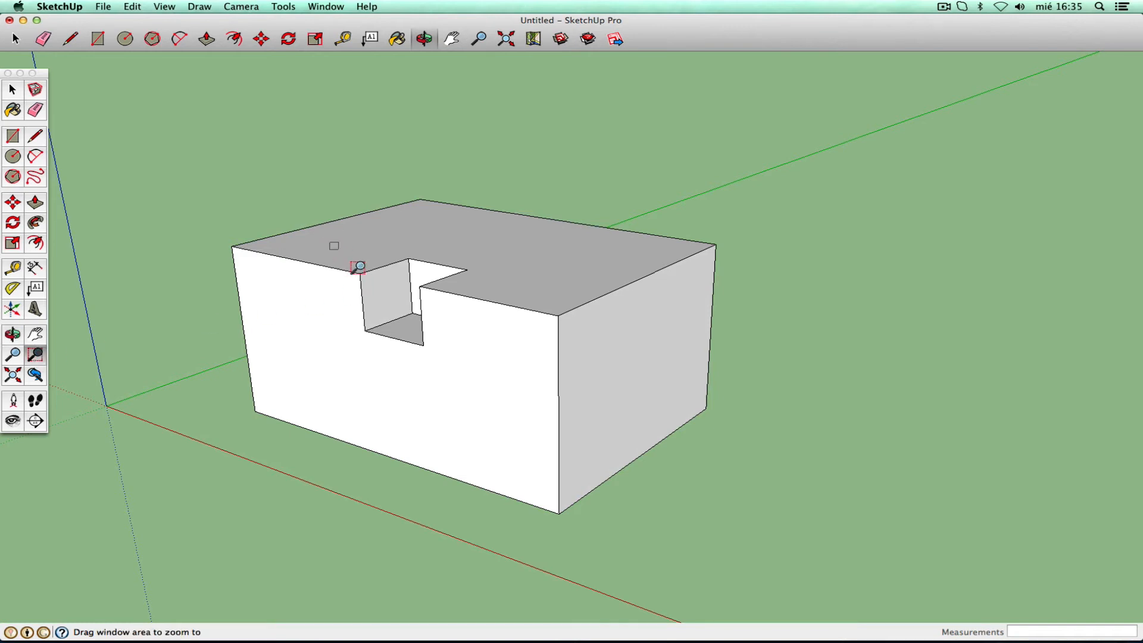
left_click_drag(332, 244, 455, 343)
key("p")
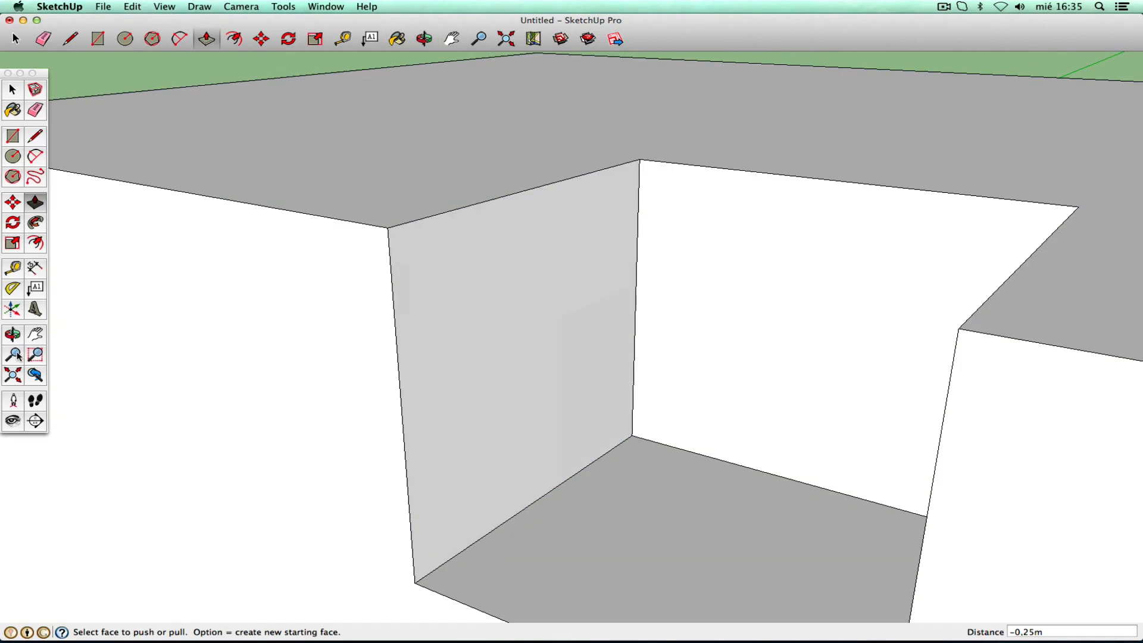
left_click(12, 355)
left_click_drag(383, 256, 224, 450)
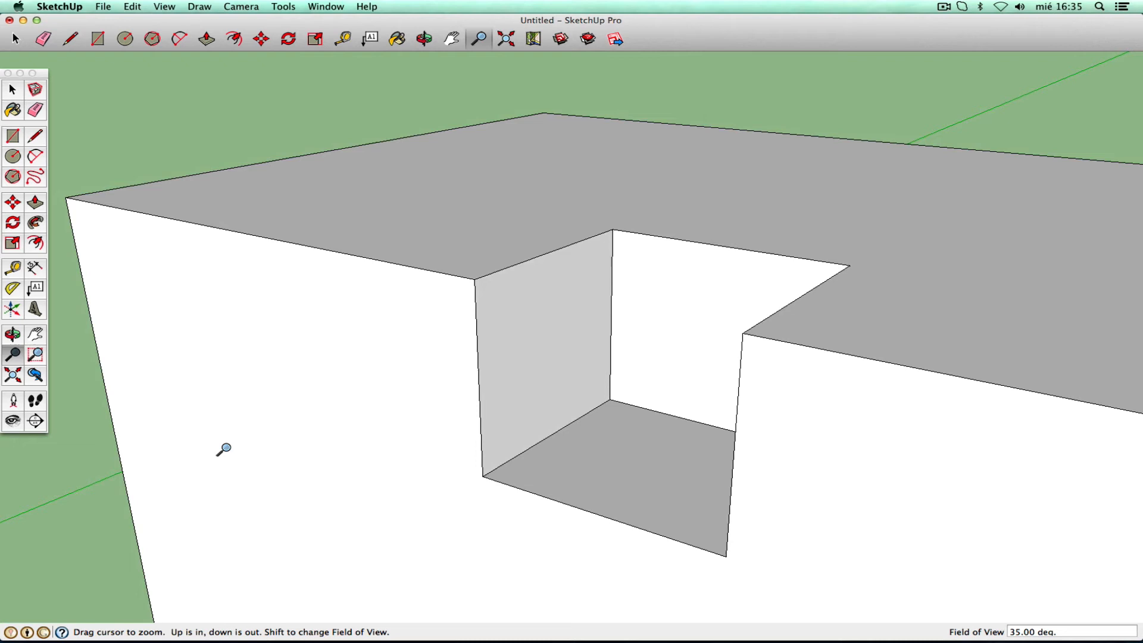
left_click(12, 334)
left_click_drag(462, 291, 386, 313)
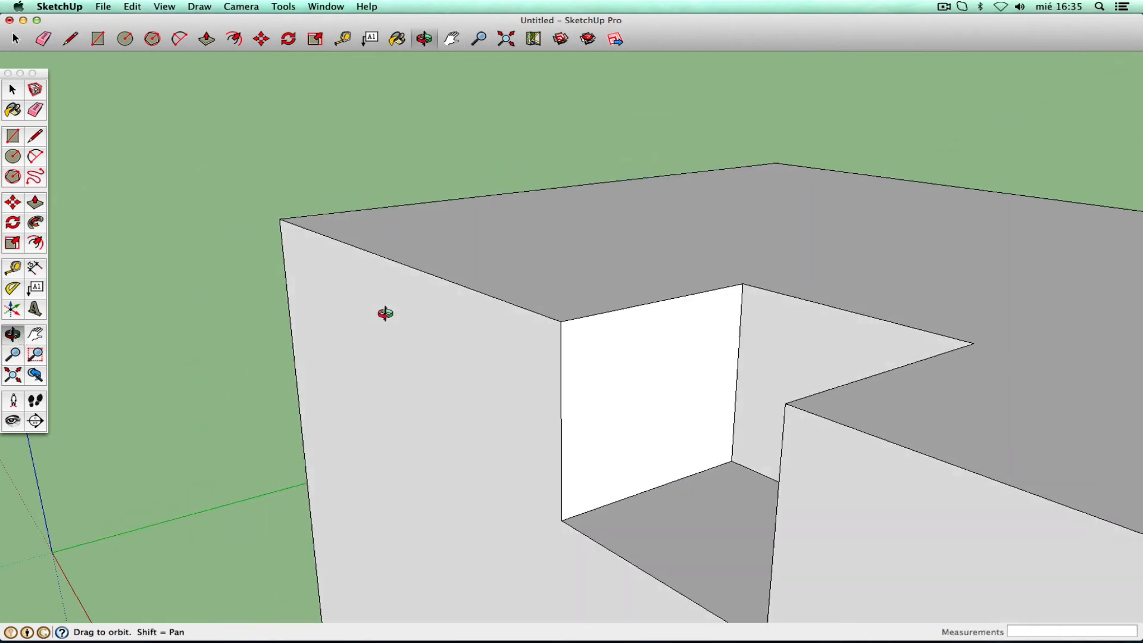
right_click(263, 304)
- Draw a small arc of about 0,04 m radius rounding the notch's inner top corner
key("p")
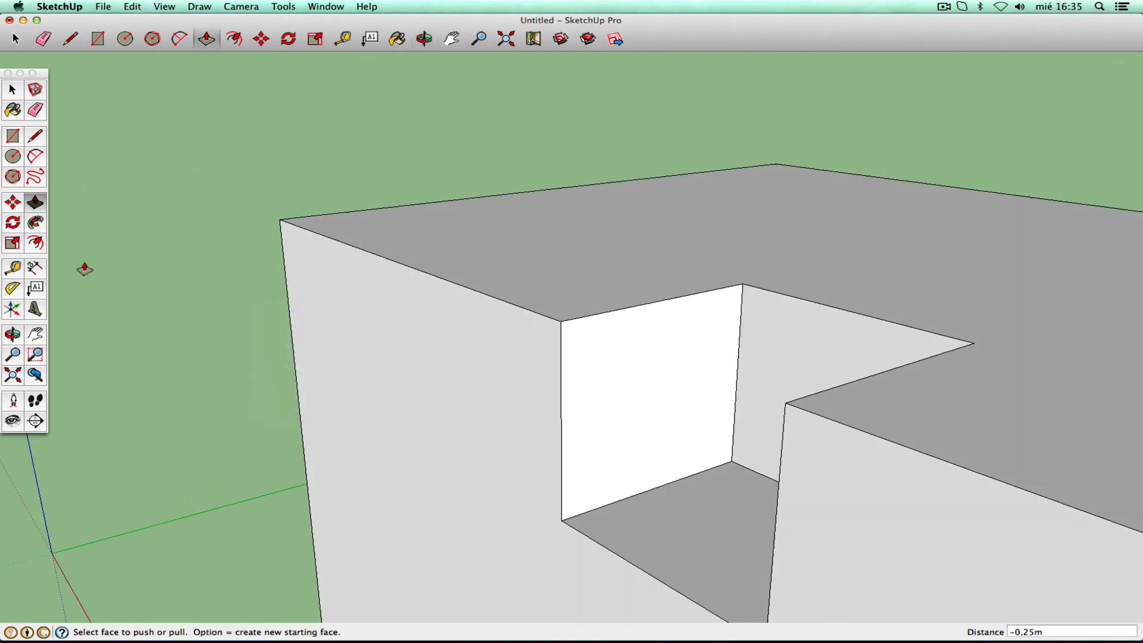
left_click(38, 158)
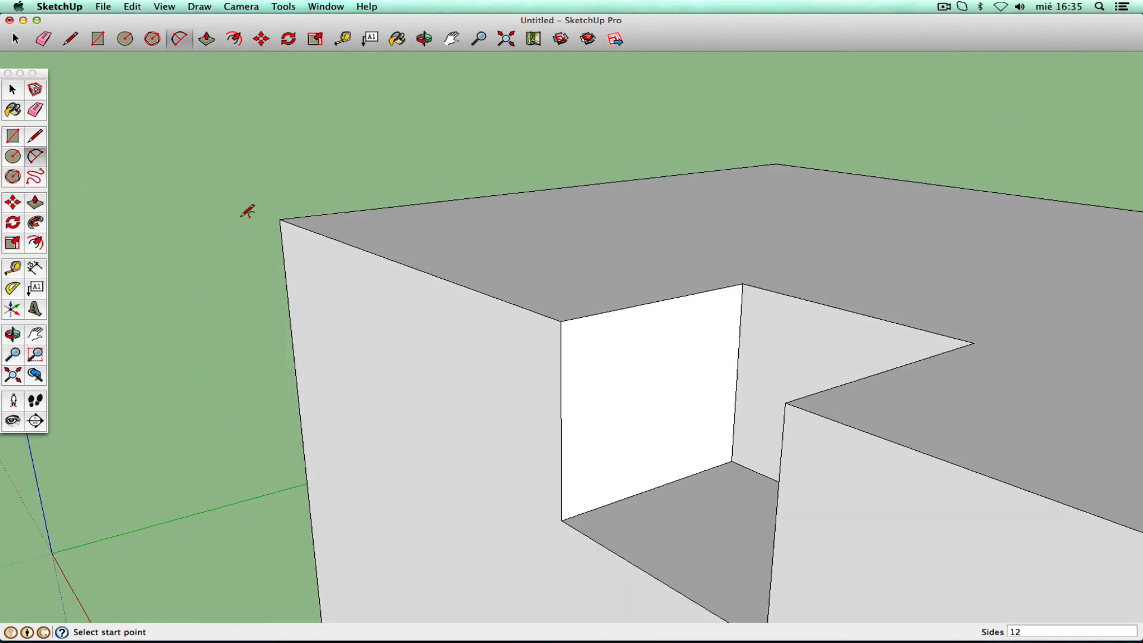
left_click(560, 352)
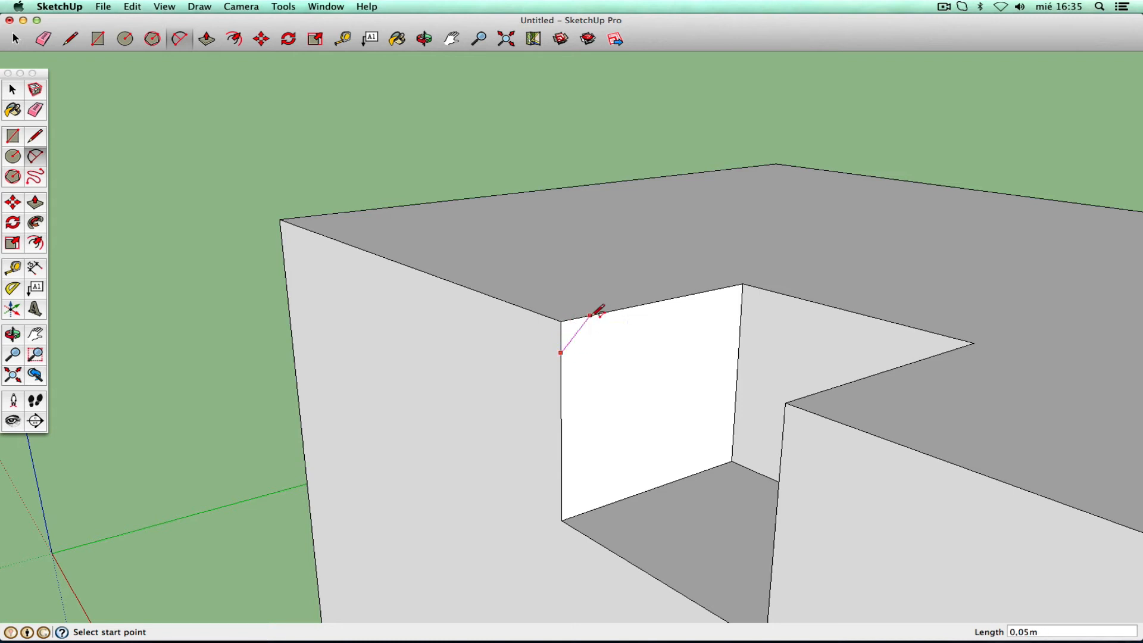
left_click(590, 315)
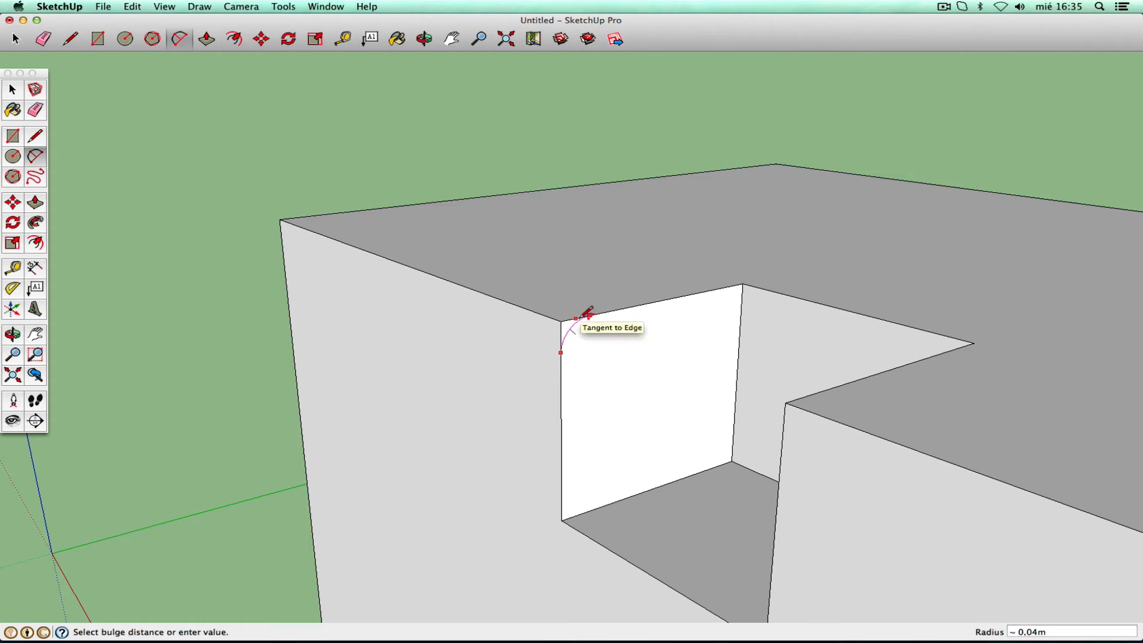
left_click(586, 313)
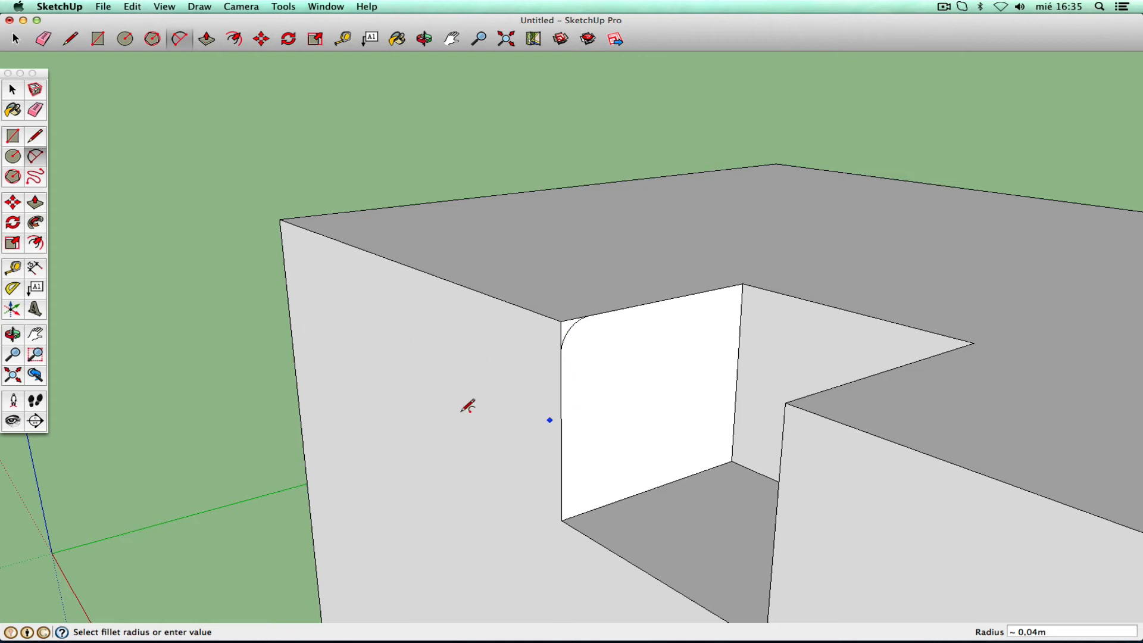
- Place two Tape Measure guides beside the notch's top and side edges, then undo them
left_click(13, 268)
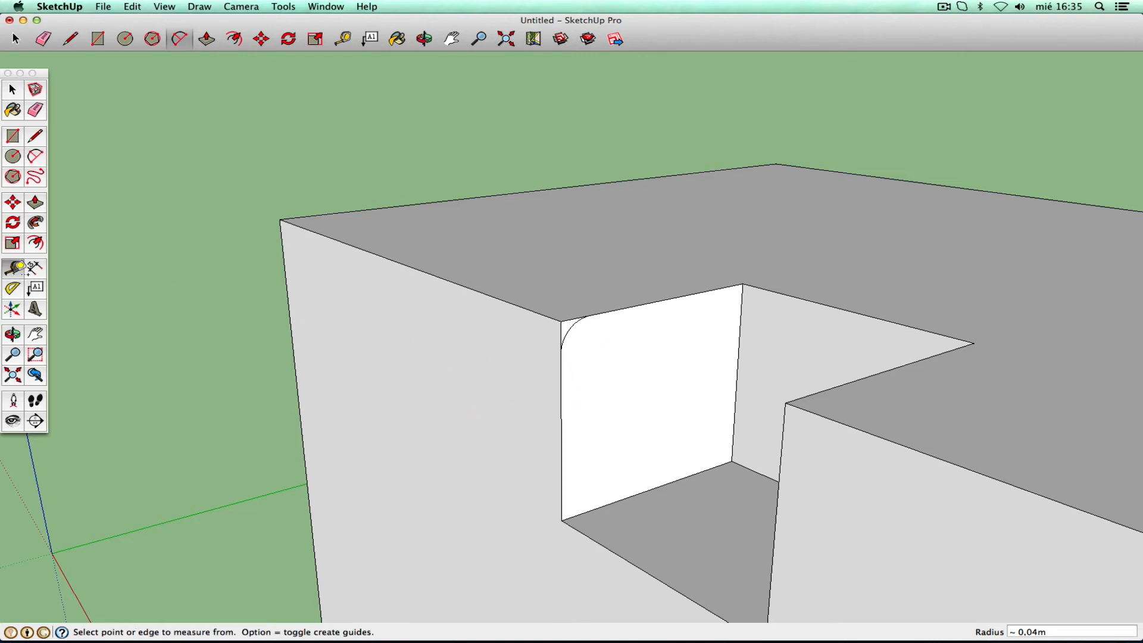
left_click(633, 306)
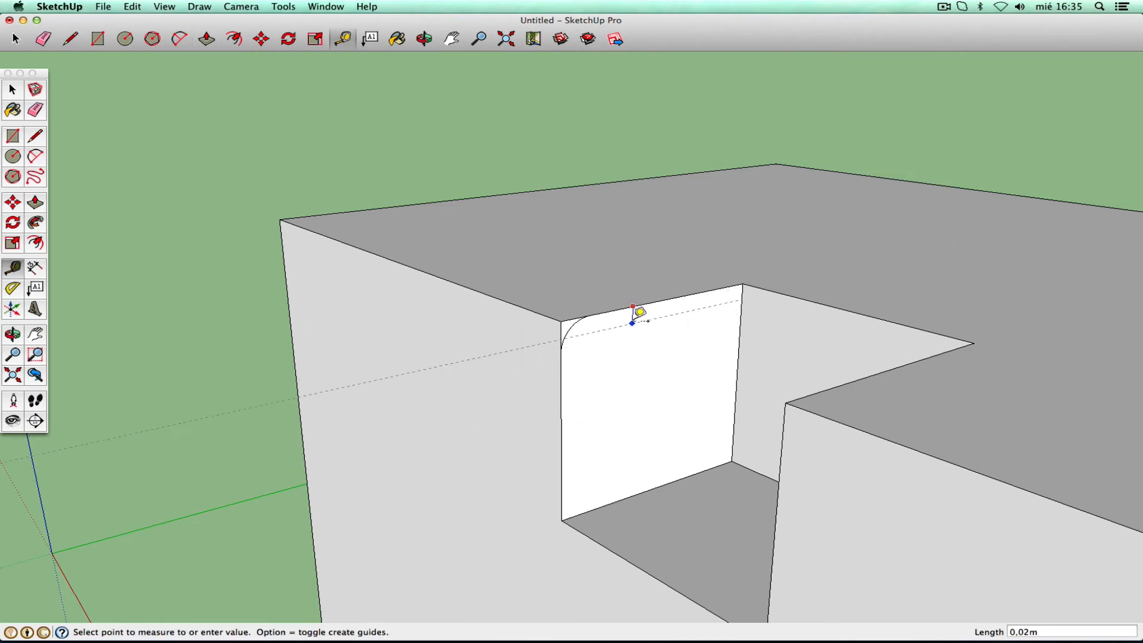
left_click(641, 334)
left_click(561, 373)
left_click(622, 384)
key("super+z")
key("super+z")
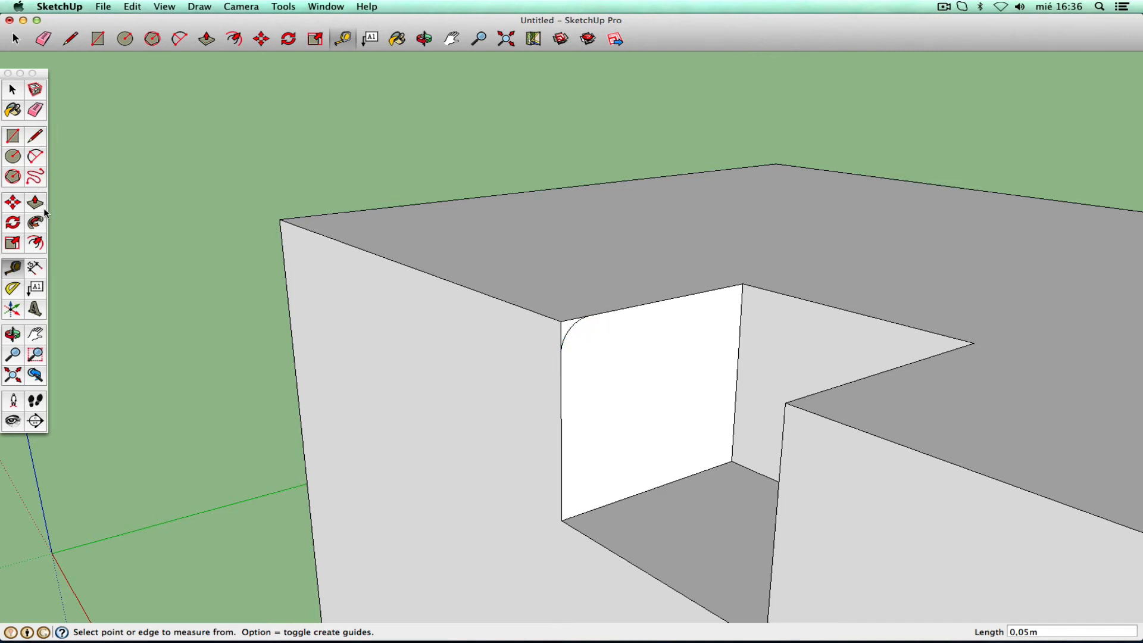
left_click(14, 356)
left_click_drag(586, 199, 499, 448)
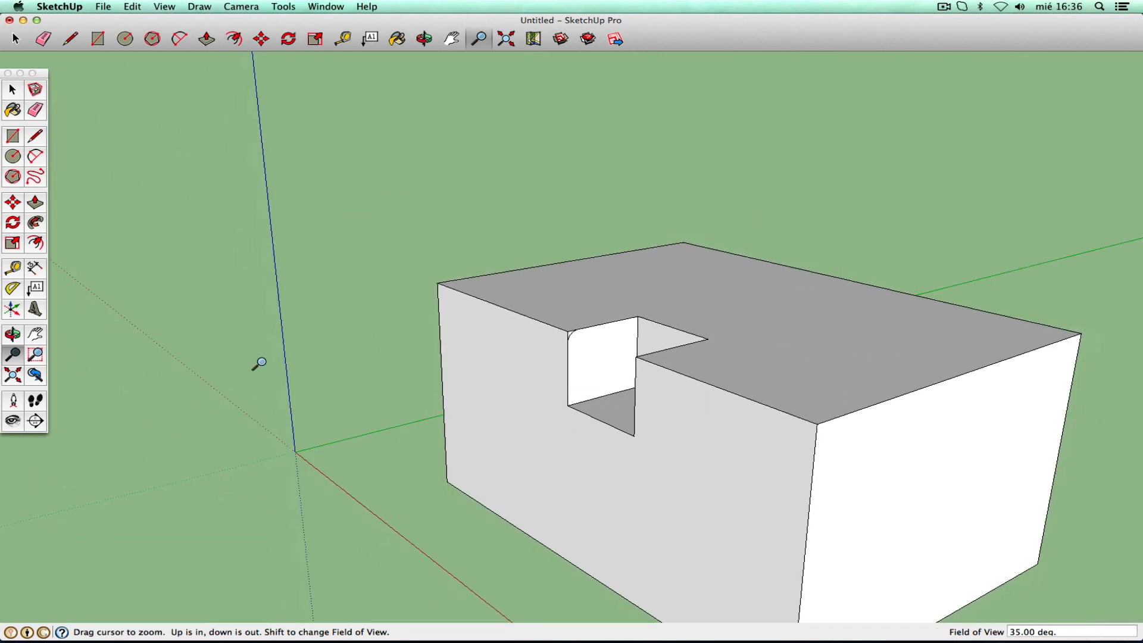
left_click(37, 224)
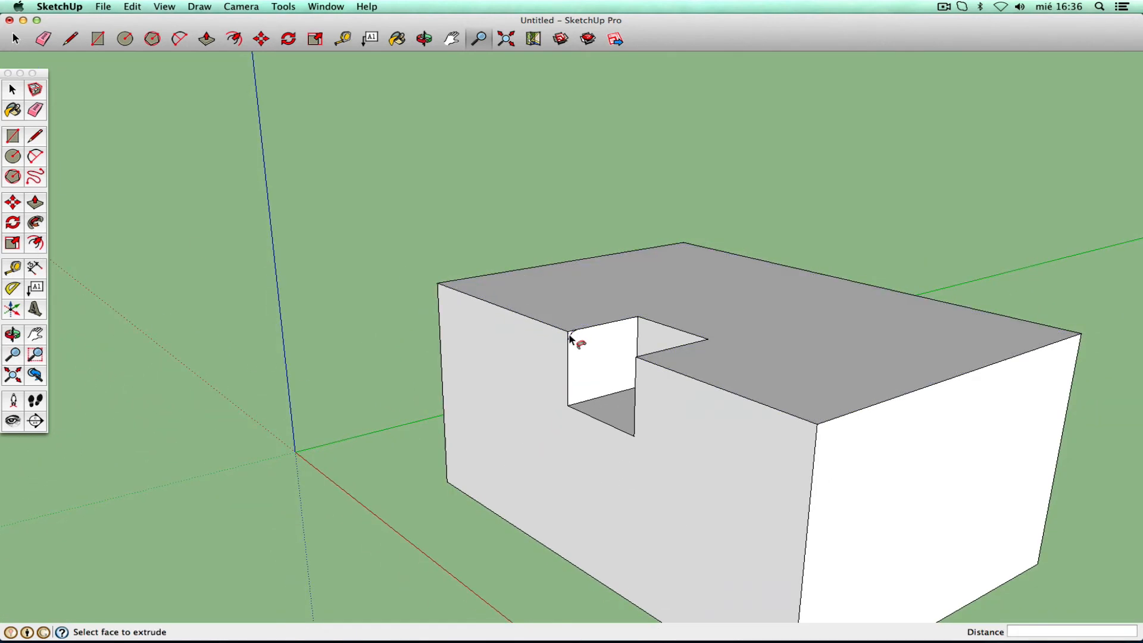
left_click_drag(570, 337, 482, 267)
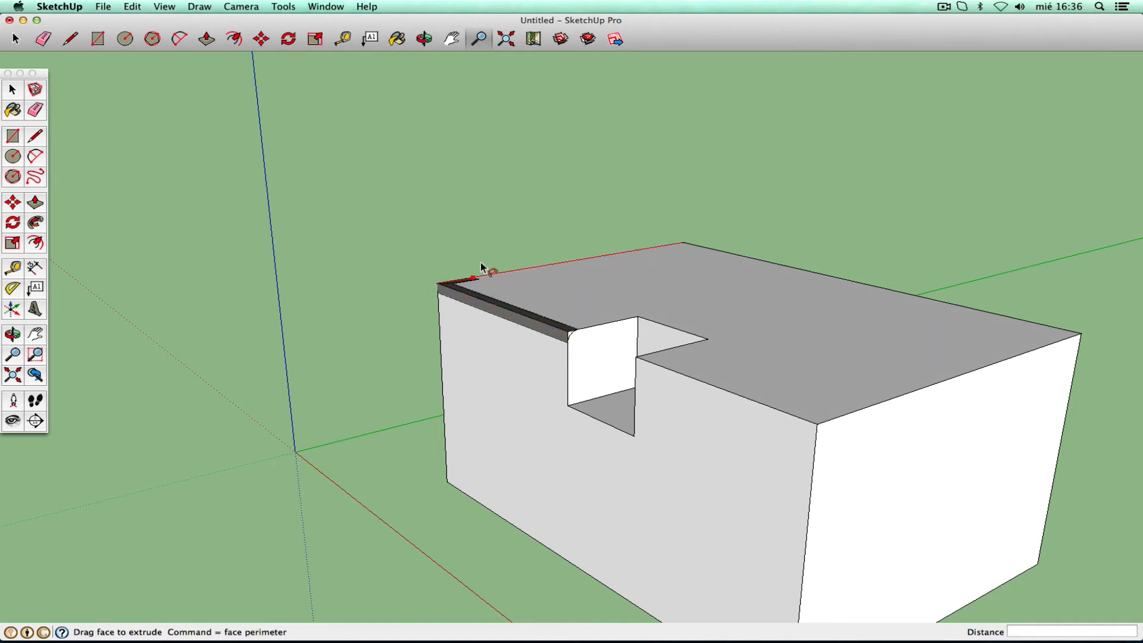
left_click_drag(667, 239, 772, 411)
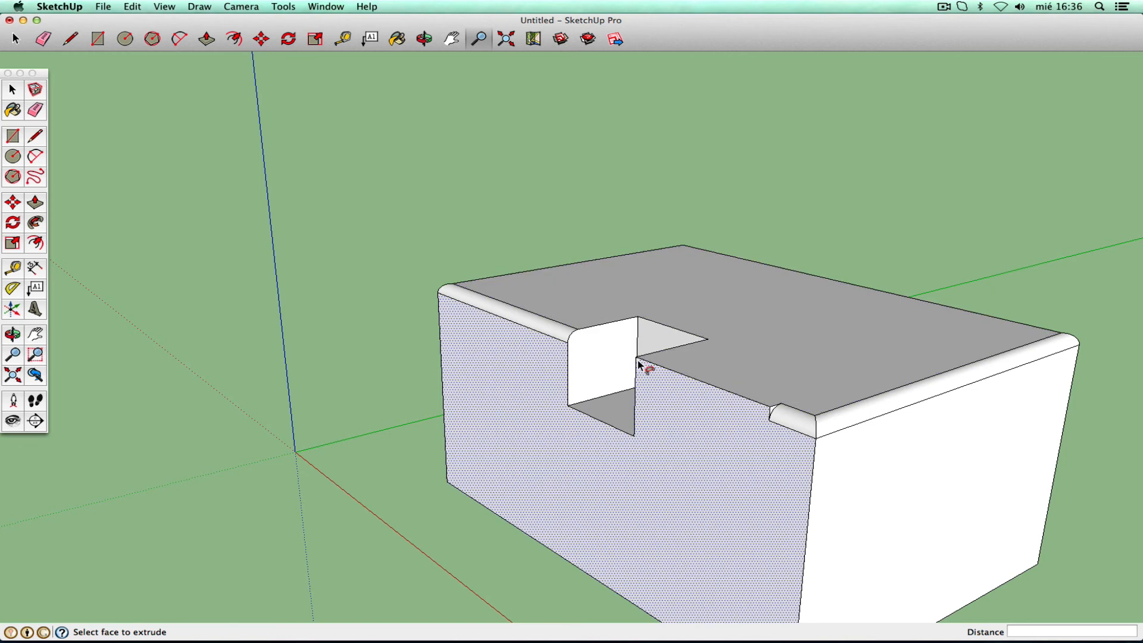
key("super+z")
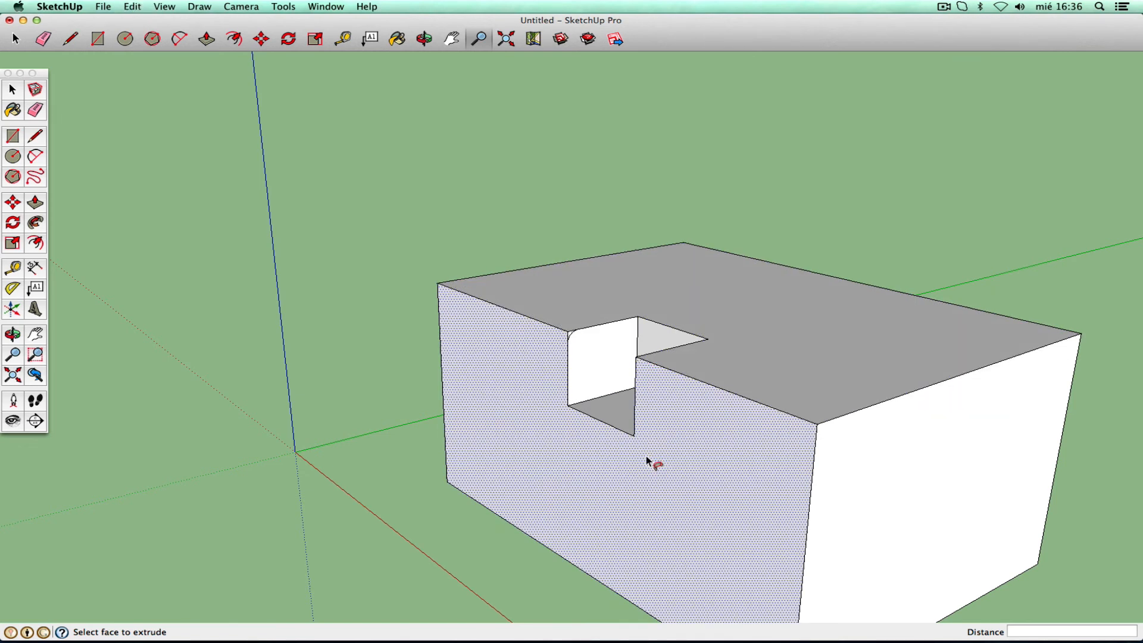
left_click_drag(573, 334, 734, 454)
key("super+z")
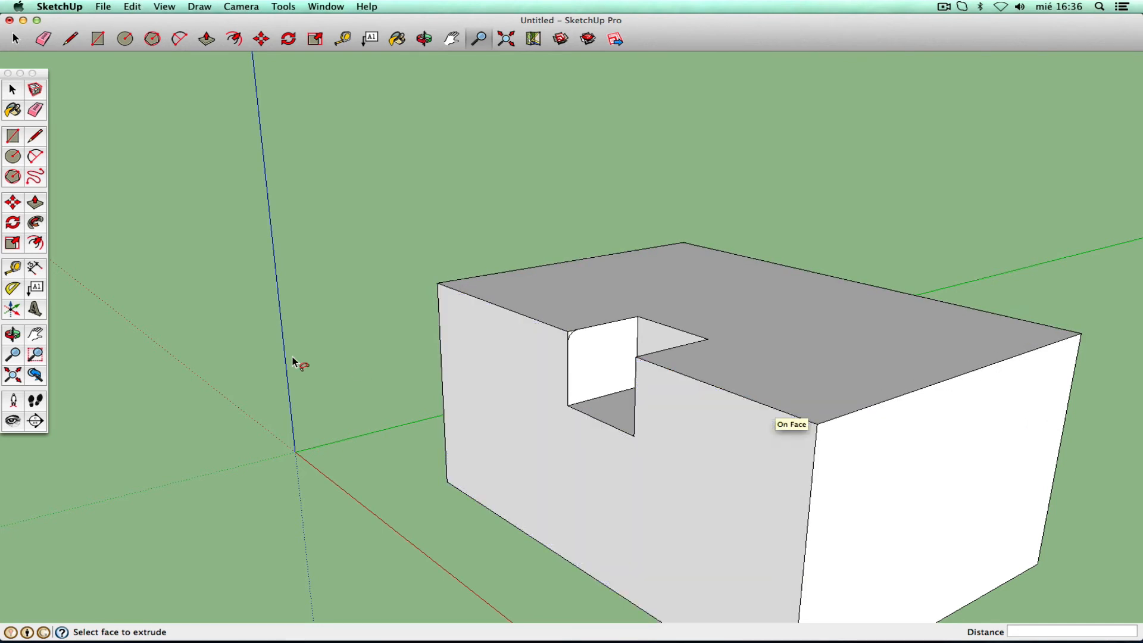
left_click(13, 375)
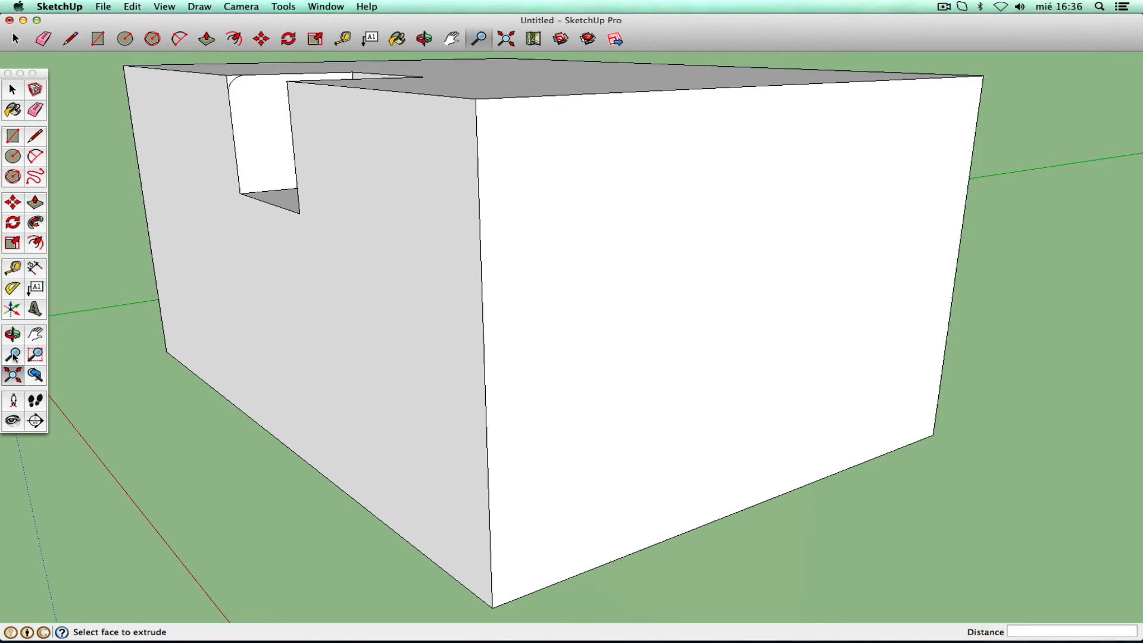
left_click(13, 354)
left_click_drag(539, 255, 485, 364)
left_click(13, 334)
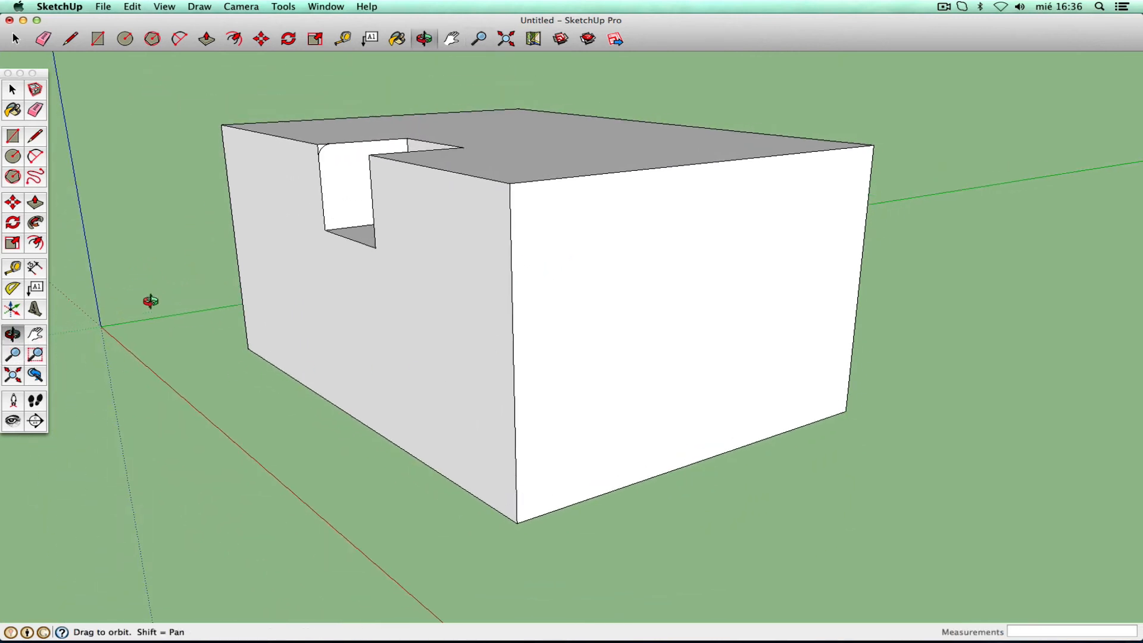
left_click_drag(389, 241, 470, 393)
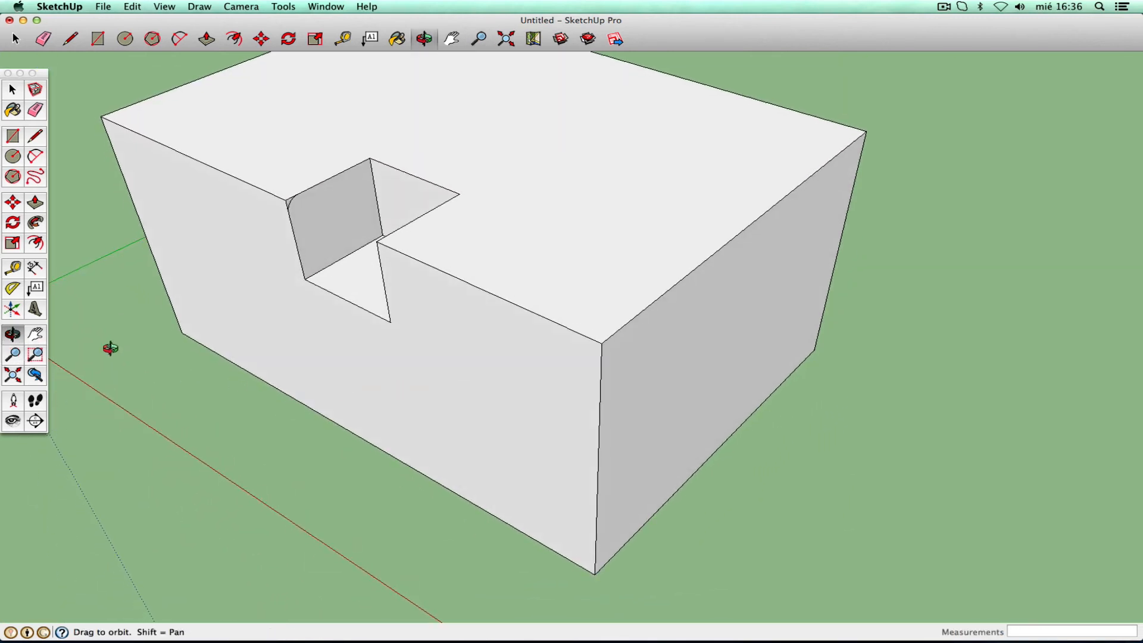
left_click(36, 334)
left_click_drag(216, 301, 245, 390)
left_click(13, 355)
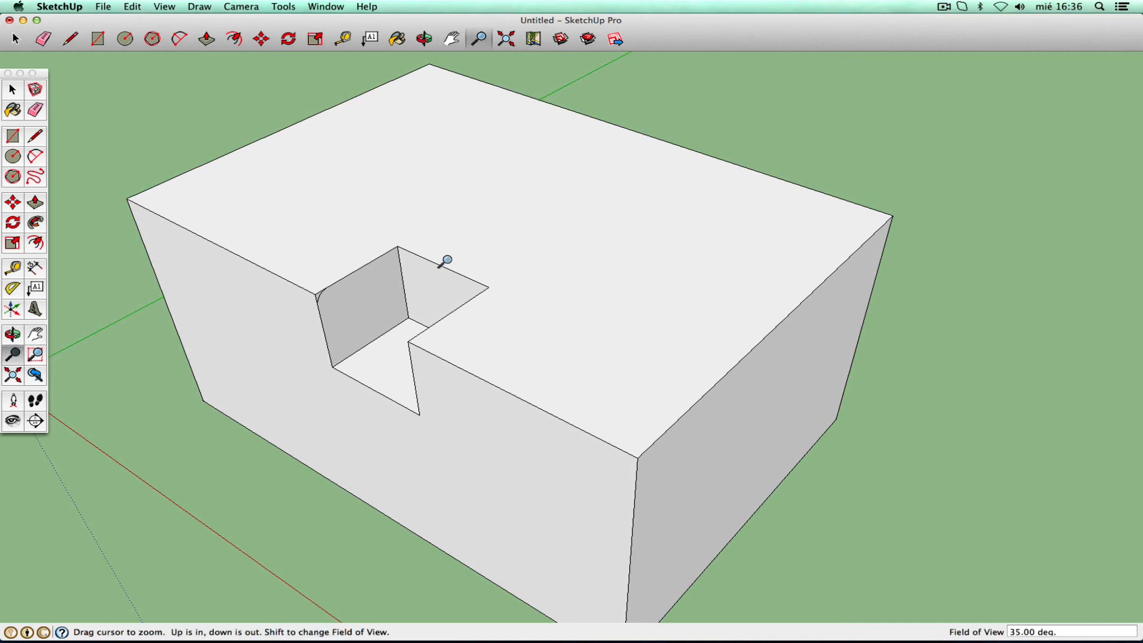
left_click_drag(441, 258, 436, 309)
right_click(424, 305)
left_click(444, 310)
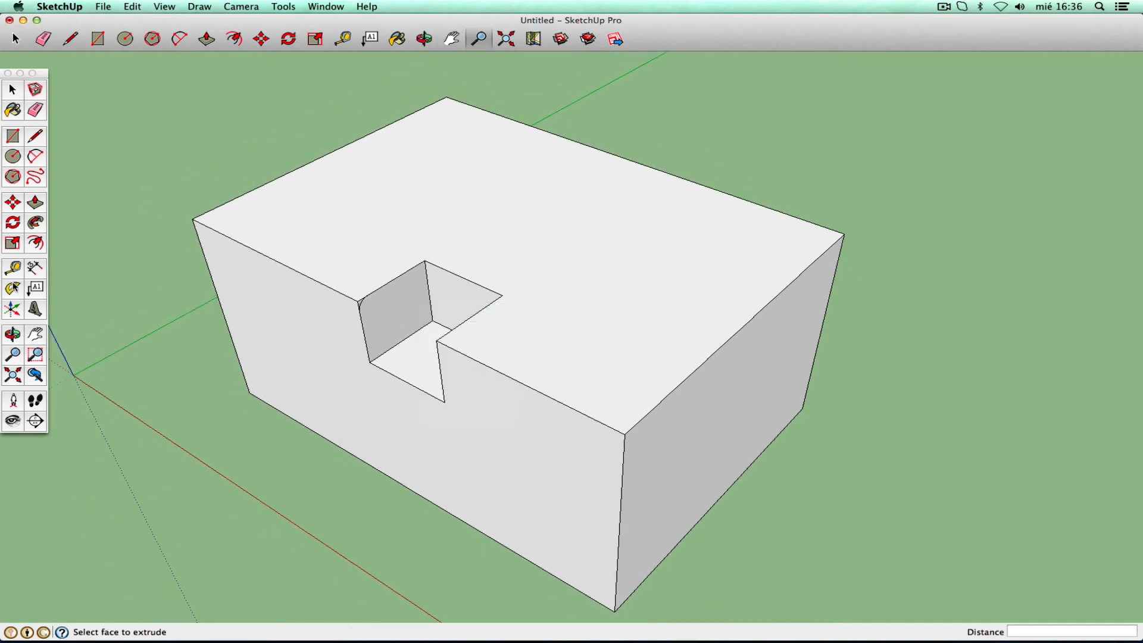
left_click(36, 221)
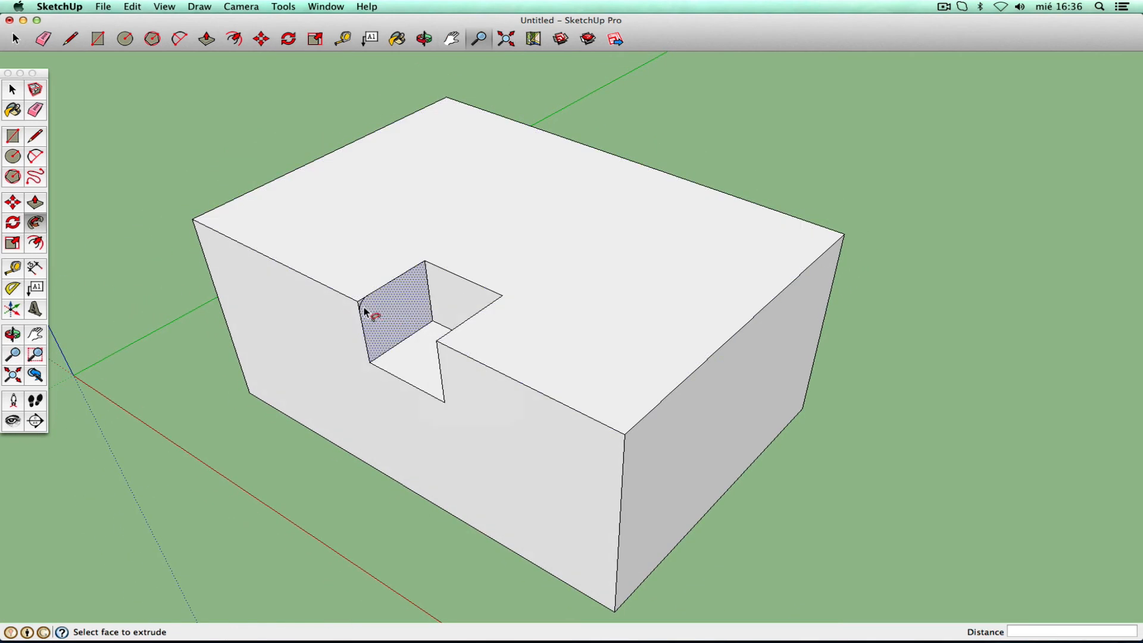
left_click(360, 305)
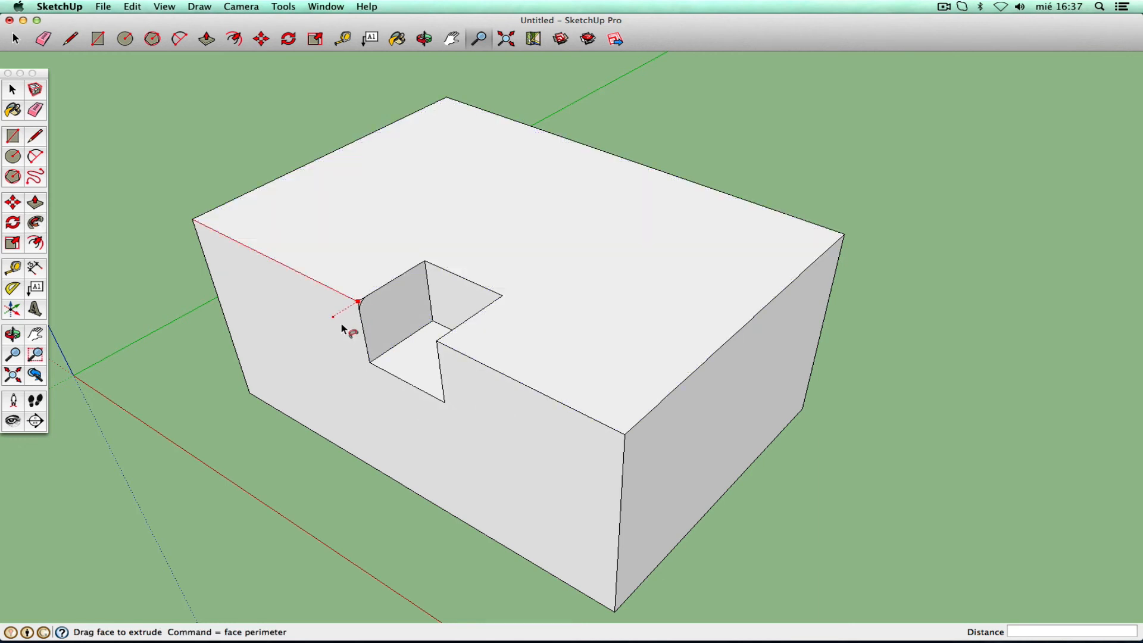
key("Escape")
left_click_drag(360, 304, 530, 388)
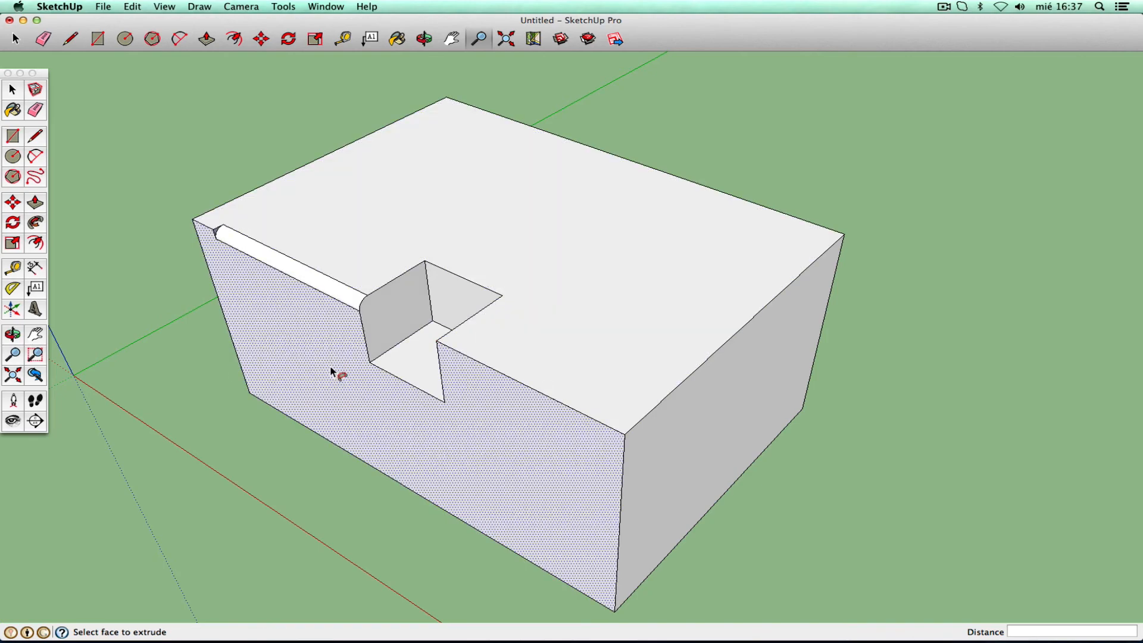
key("super+z")
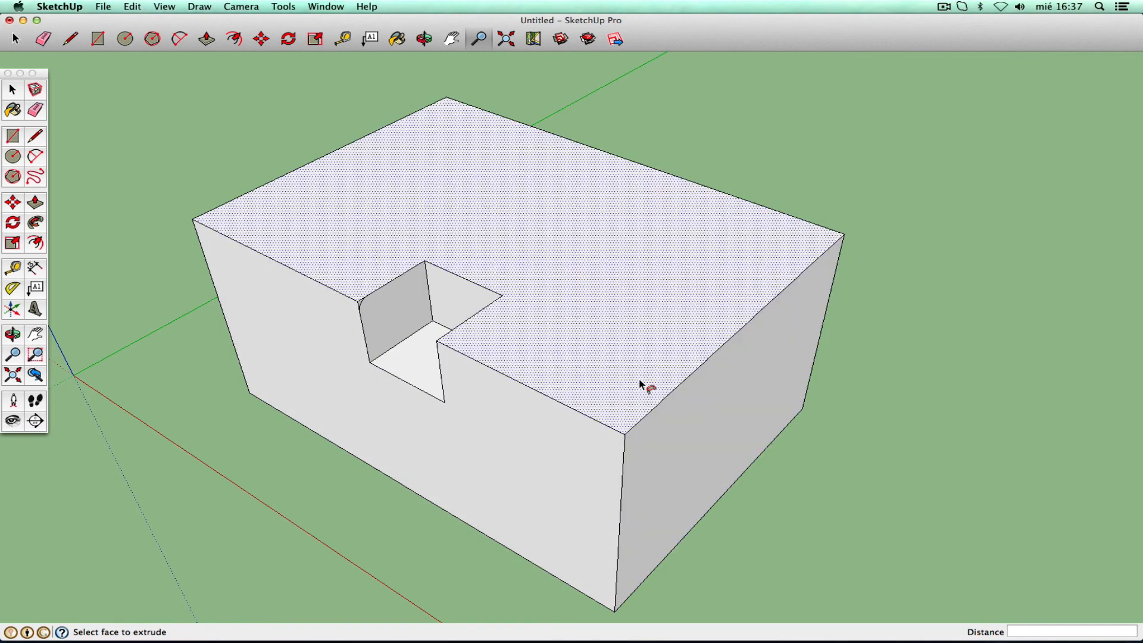
left_click(12, 91)
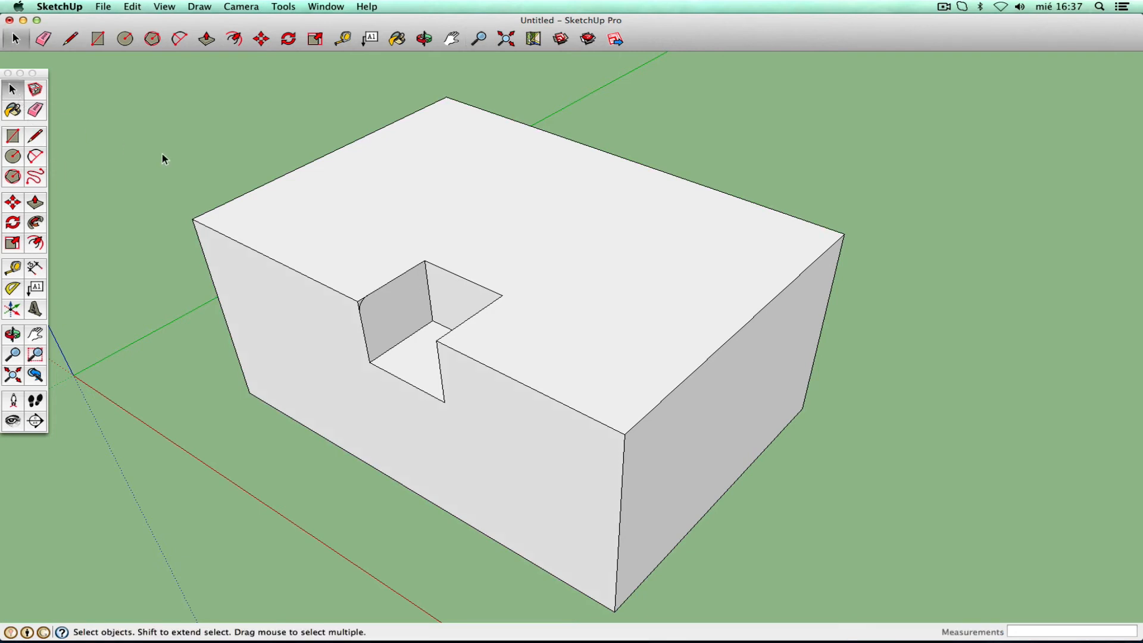
left_click(288, 271)
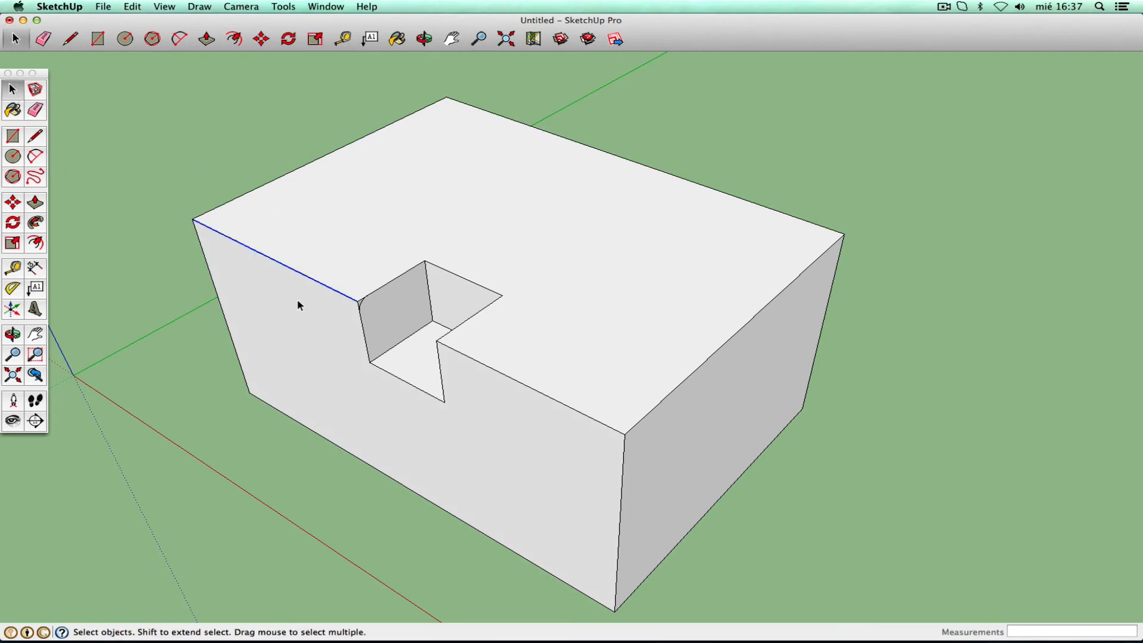
left_click(265, 186, "shift")
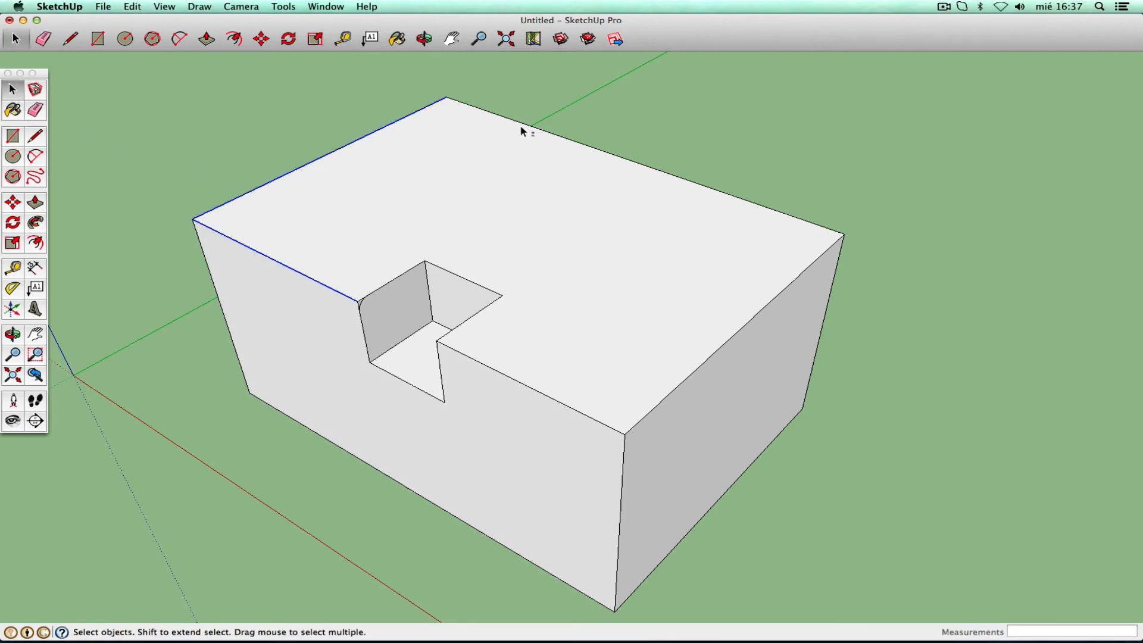
left_click(670, 179, "shift")
left_click(758, 314, "shift")
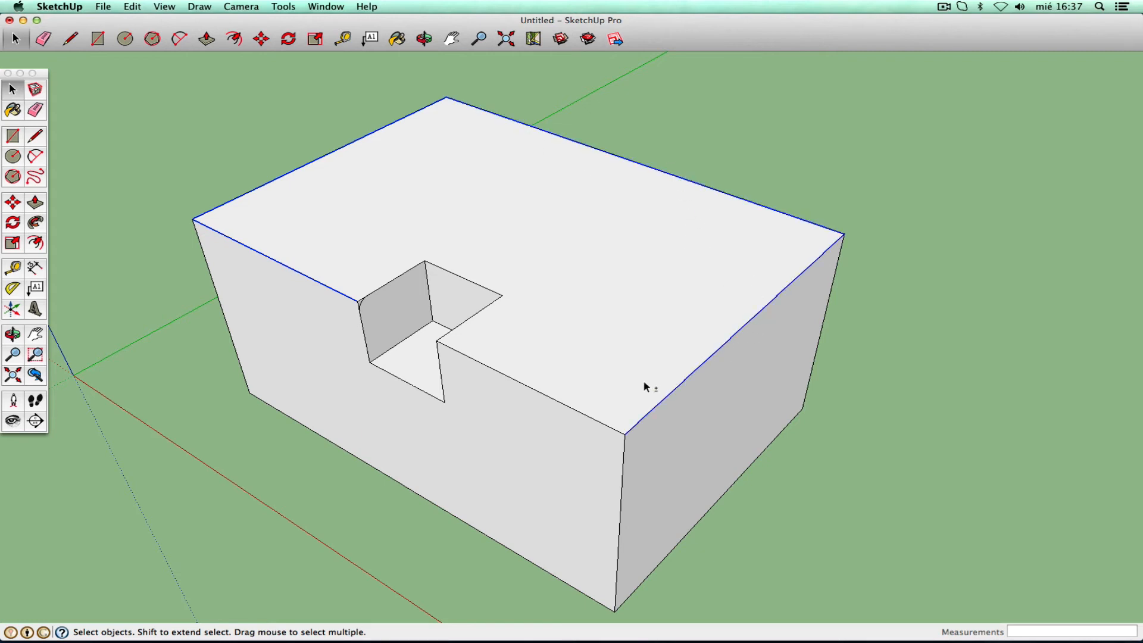
left_click(577, 413, "shift")
key("p")
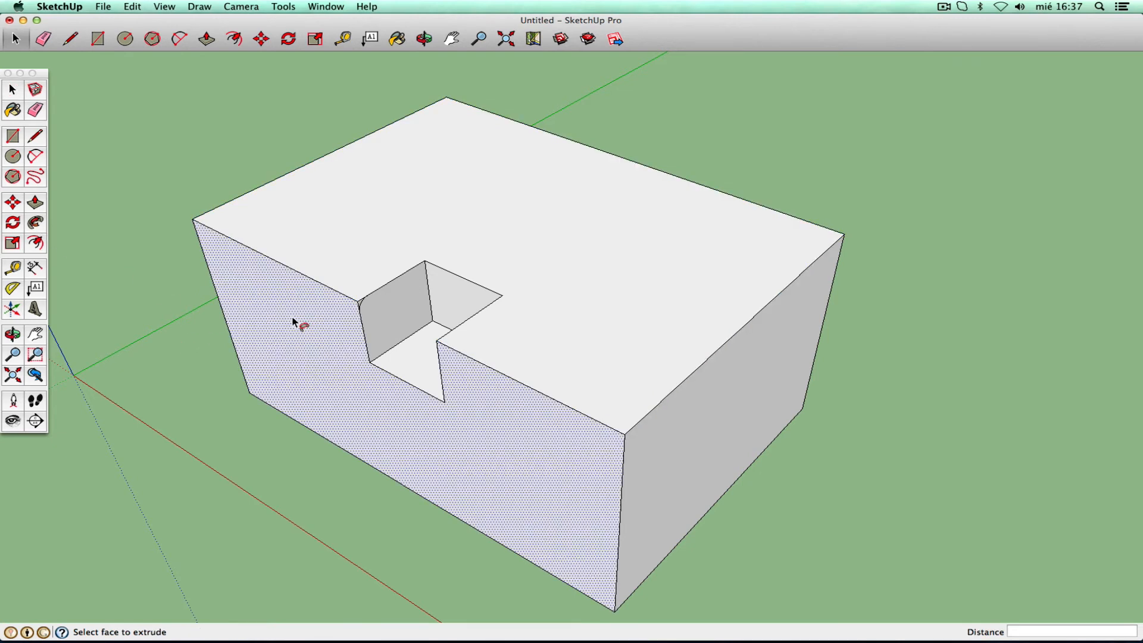
left_click(360, 303)
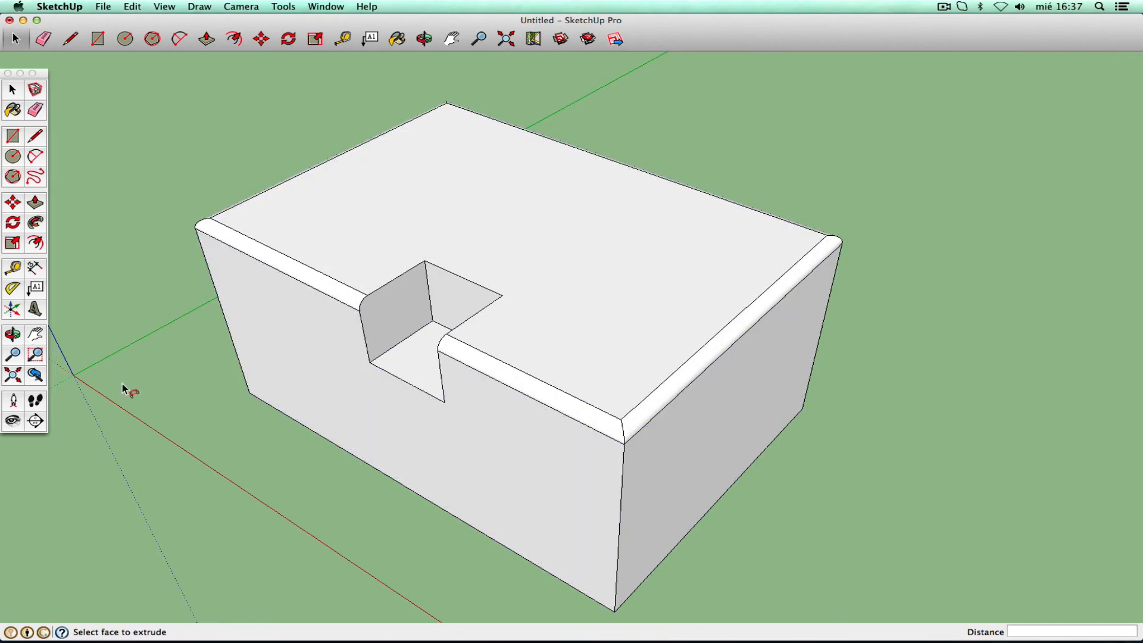
left_click(13, 335)
left_click_drag(635, 365, 607, 327)
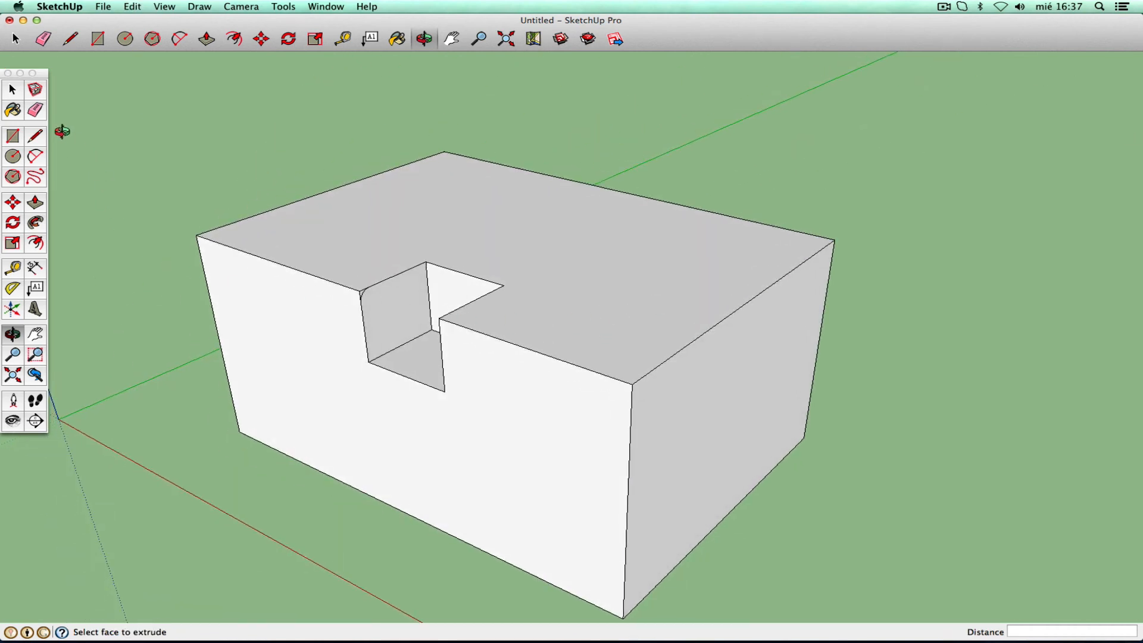
left_click(13, 89)
left_click(421, 226)
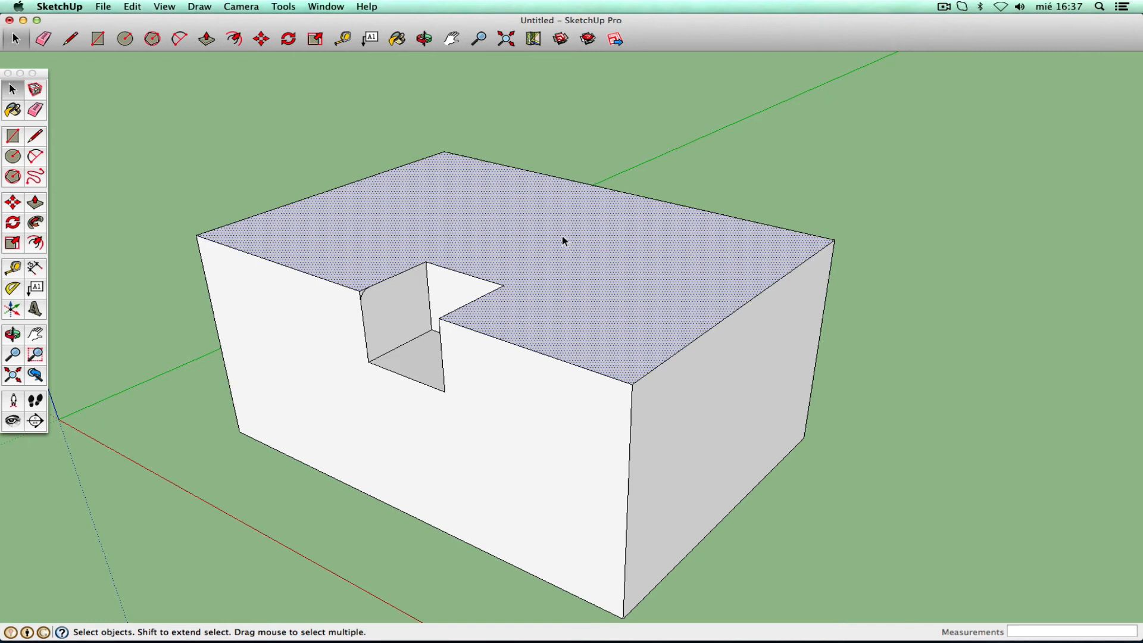
- Select the top face's bounding edges, then deselect the face and the notch's back and left top edges
right_click(544, 244)
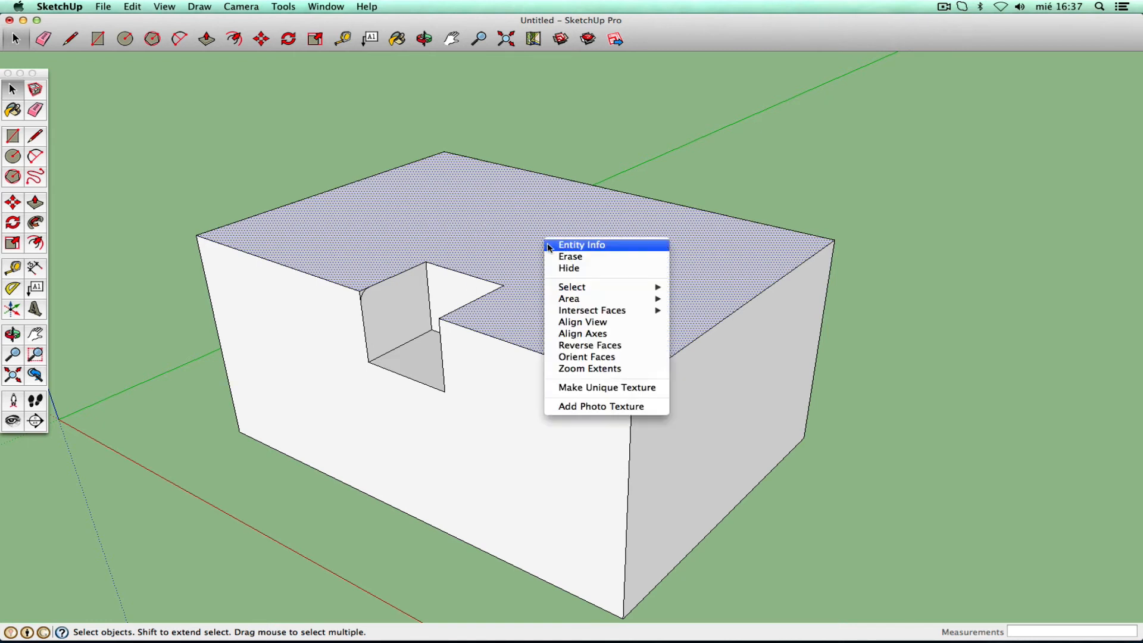
mouse_move(573, 290)
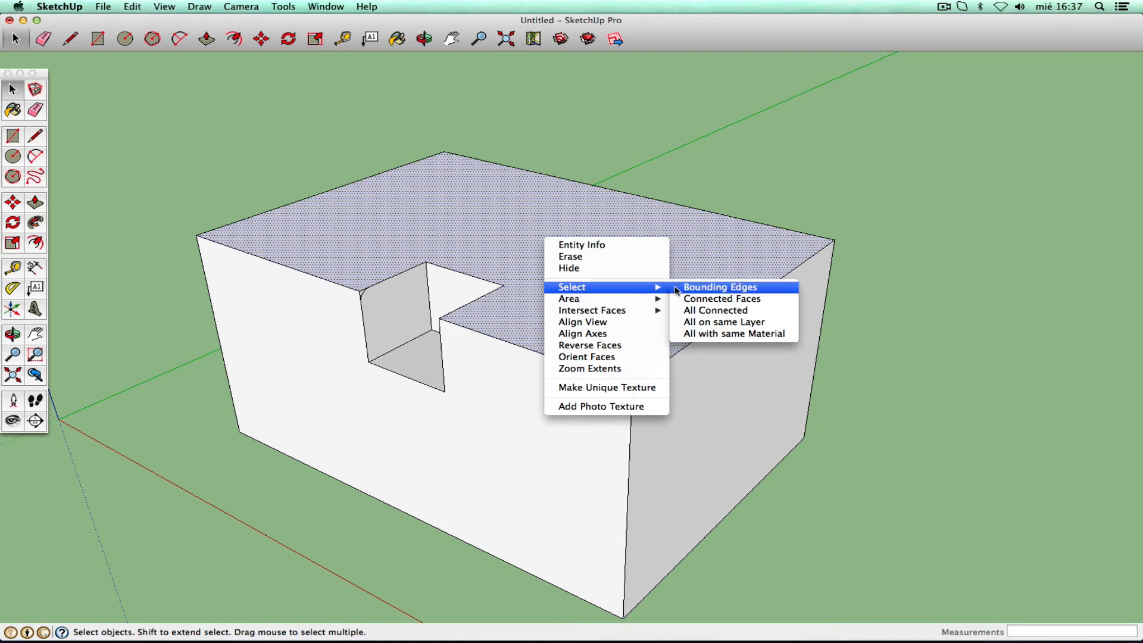
left_click(738, 287)
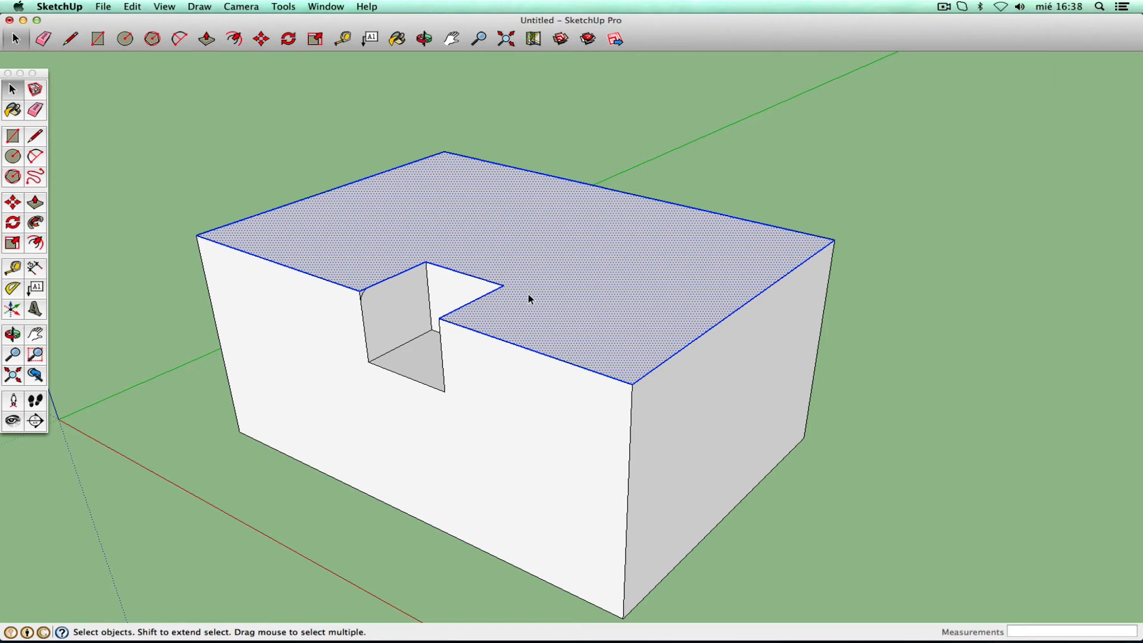
right_click(548, 277)
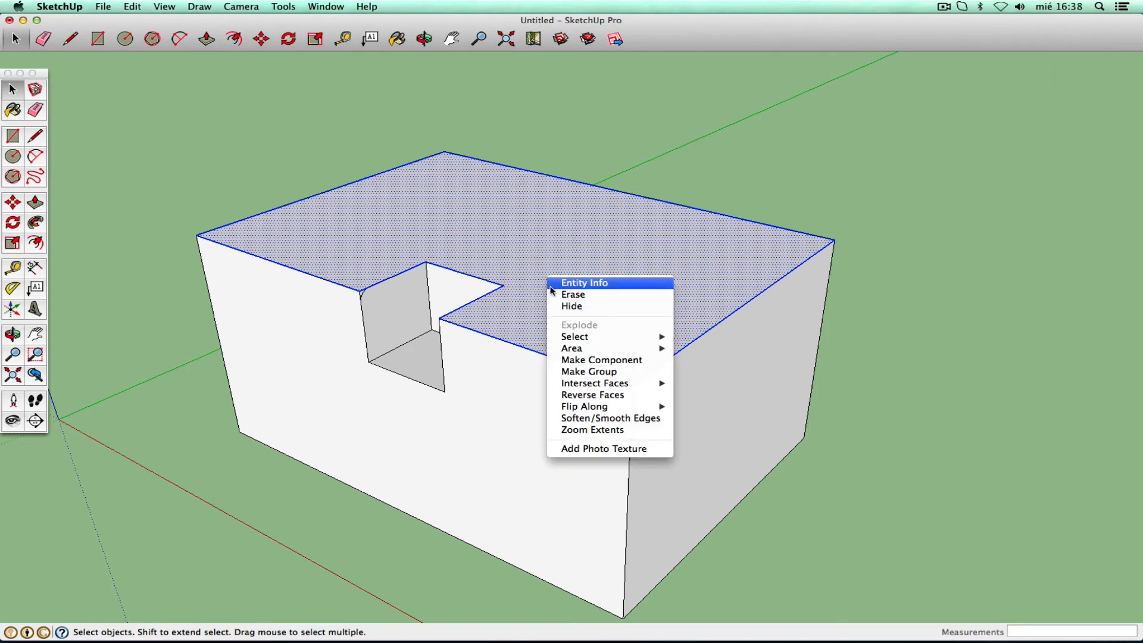
left_click(617, 23)
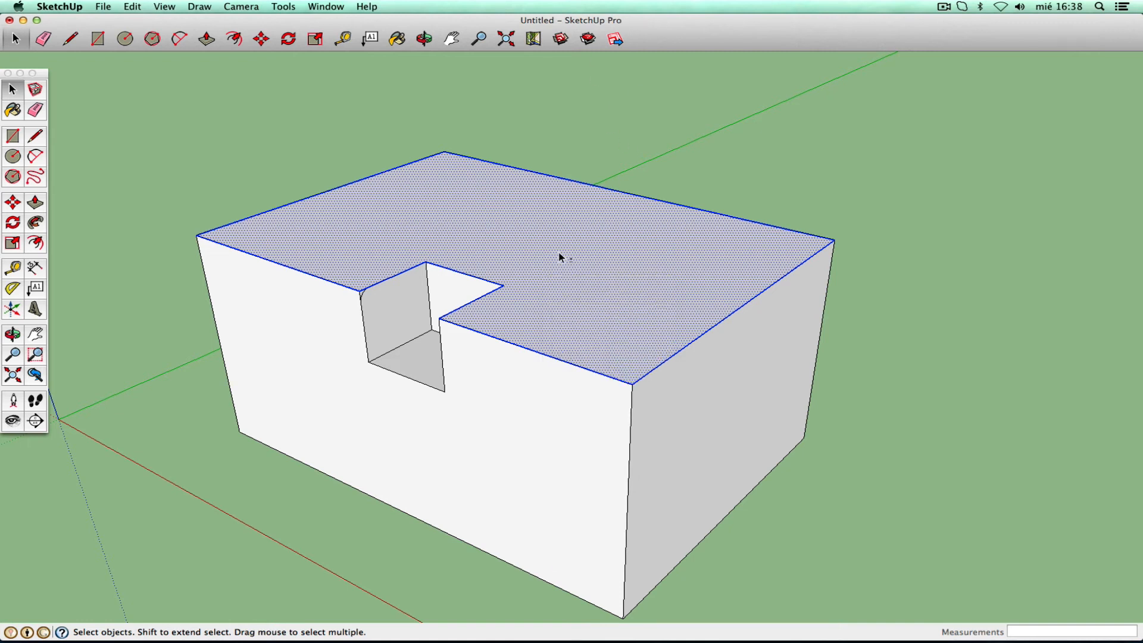
left_click(561, 274, "shift")
left_click(492, 305, "shift")
left_click(499, 290, "shift")
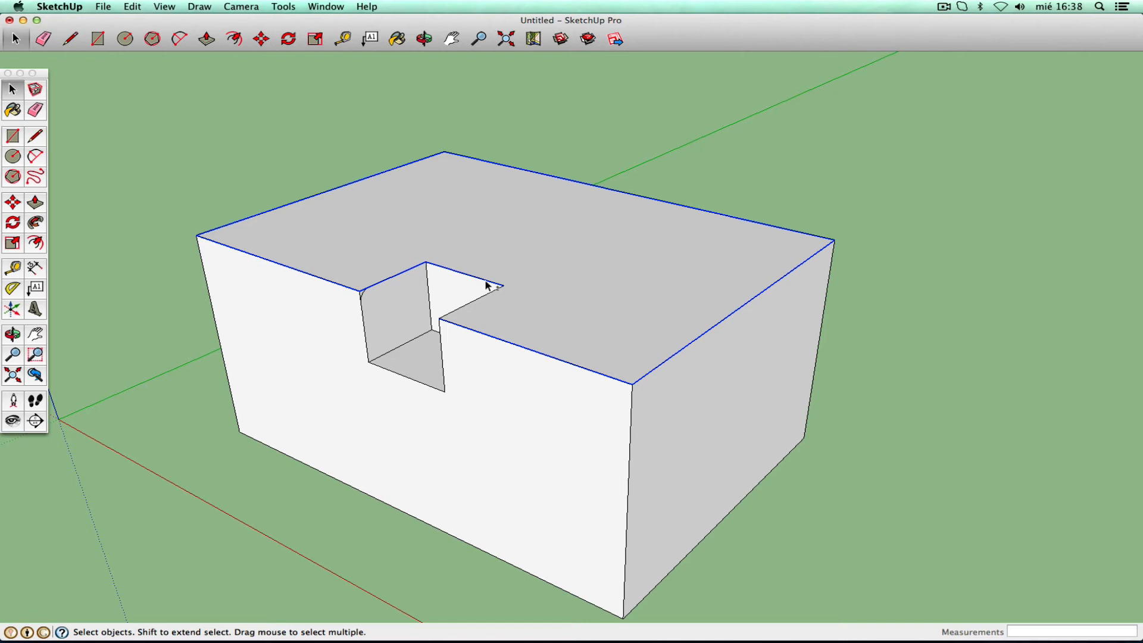
left_click(487, 285, "shift")
left_click(390, 282, "shift")
- Zoom in on the notch corner and deselect the short edge beside the fillet profile
left_click(36, 355)
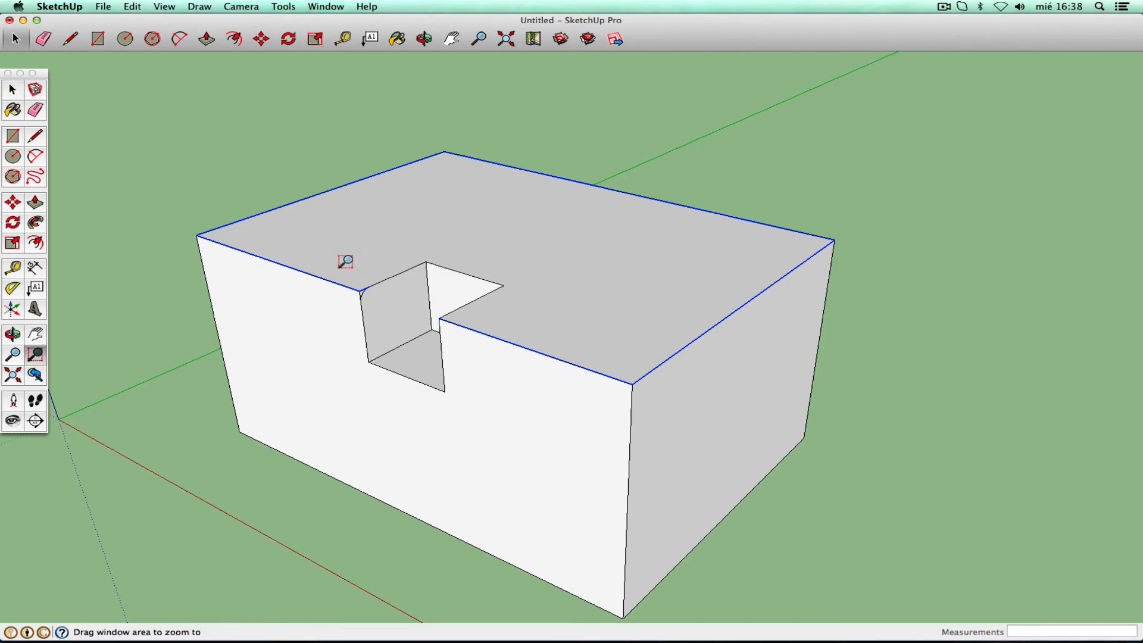
left_click_drag(339, 262, 400, 330)
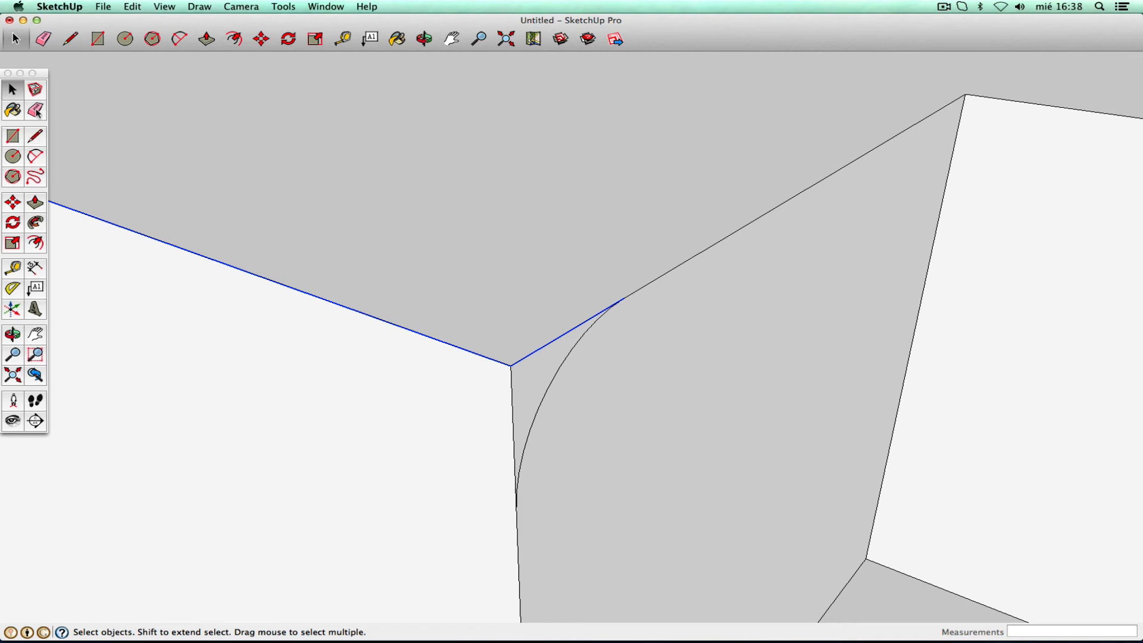
left_click(553, 340, "shift")
- Follow Me the corner fillet profile around the selected top outer edges
left_click(18, 374)
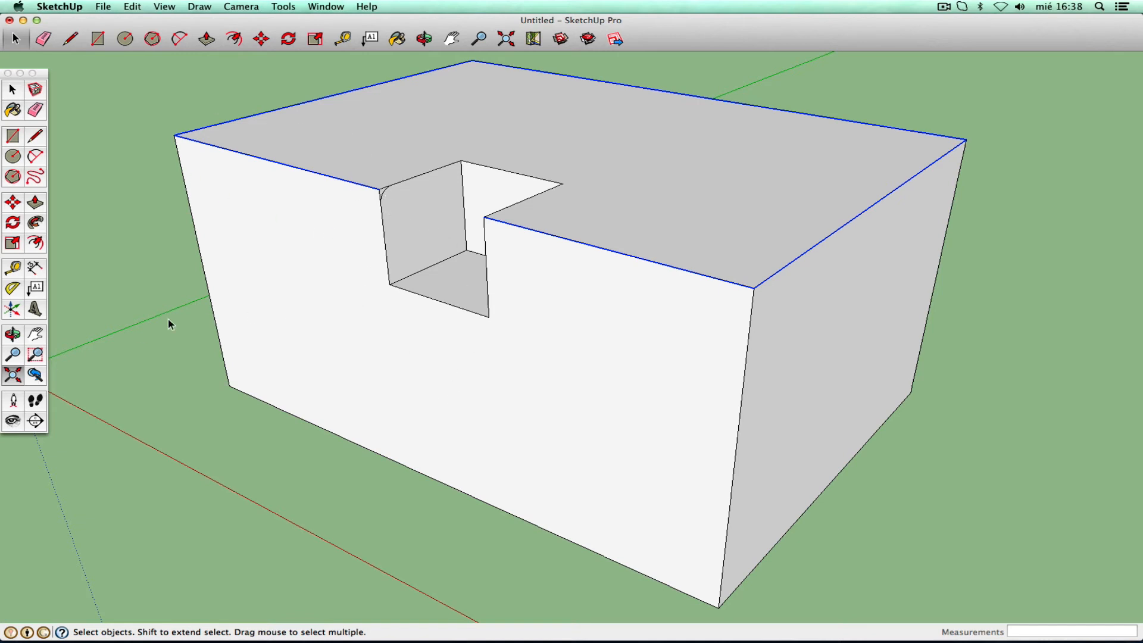
left_click(13, 354)
left_click_drag(438, 234, 169, 356)
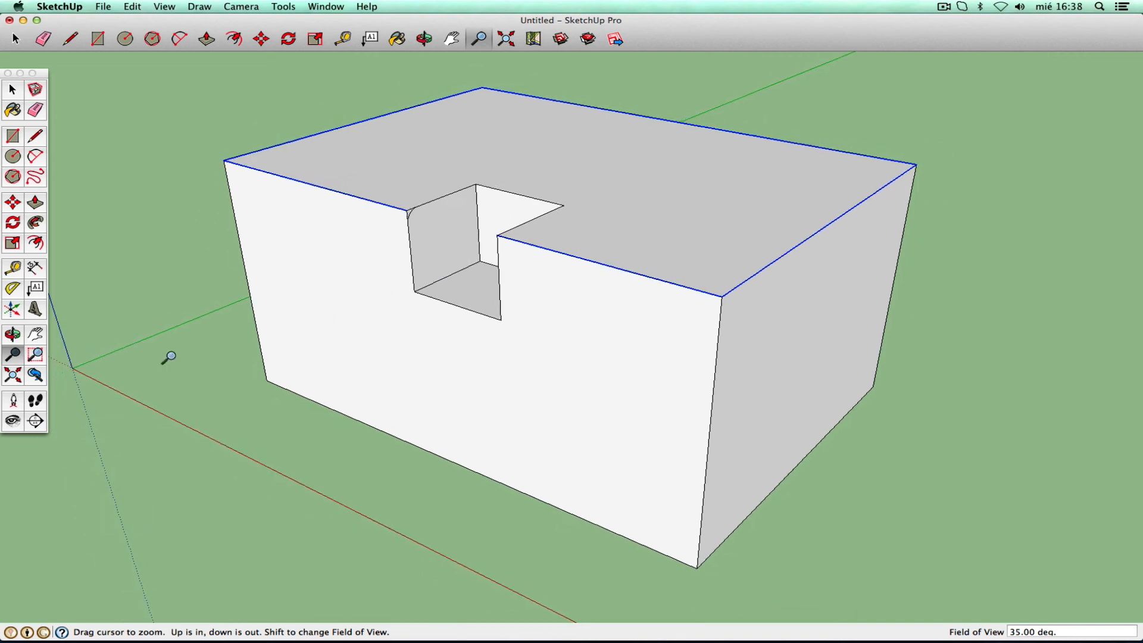
left_click(14, 336)
left_click_drag(429, 301, 387, 280)
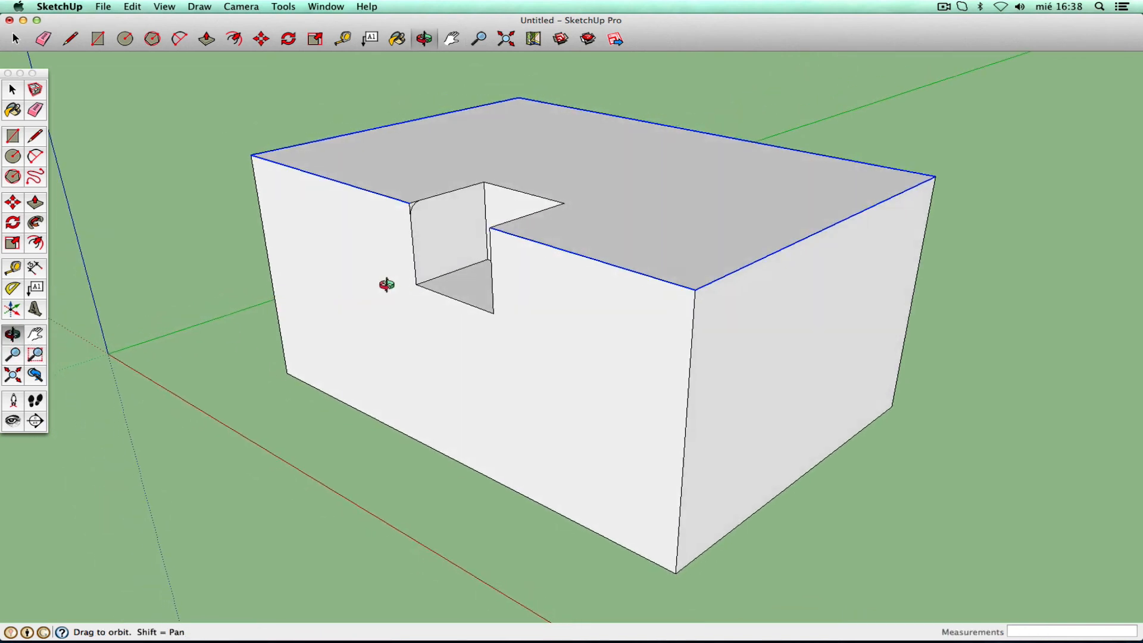
right_click(405, 285)
left_click(407, 284)
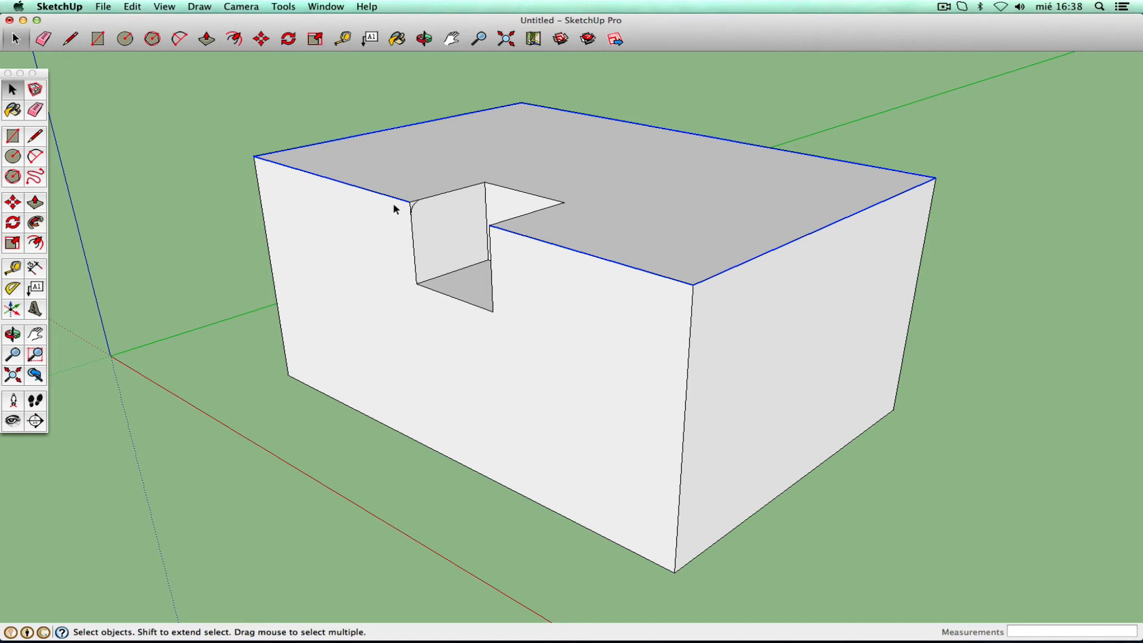
left_click(35, 224)
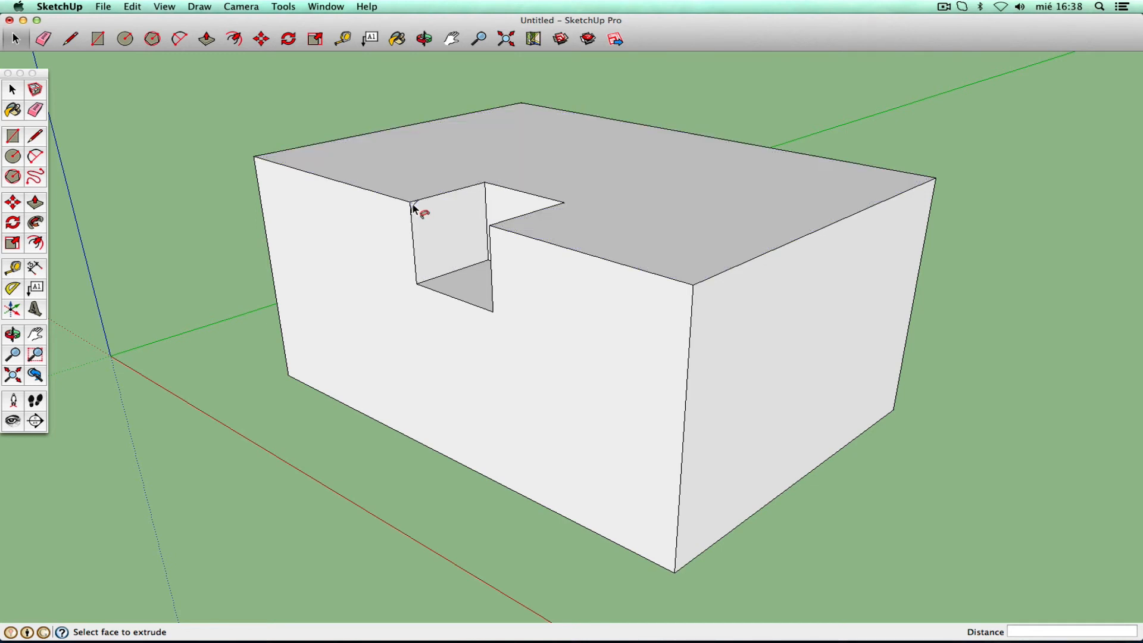
left_click(412, 205)
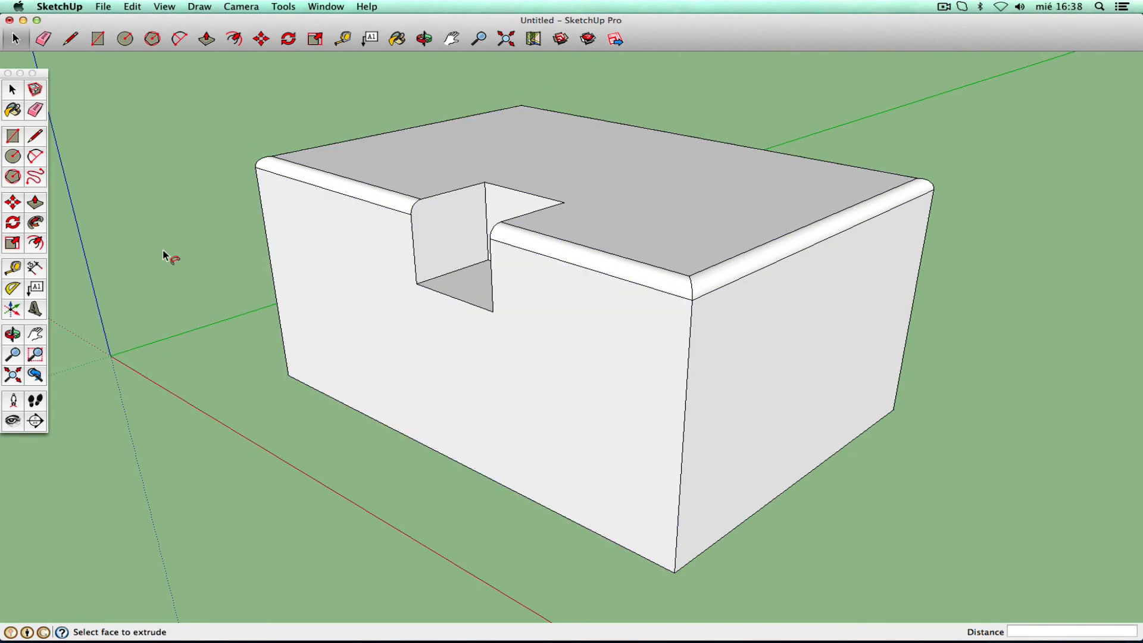
- Pull the notch's back face forward flush with the front face, filling the pocket
left_click(36, 208)
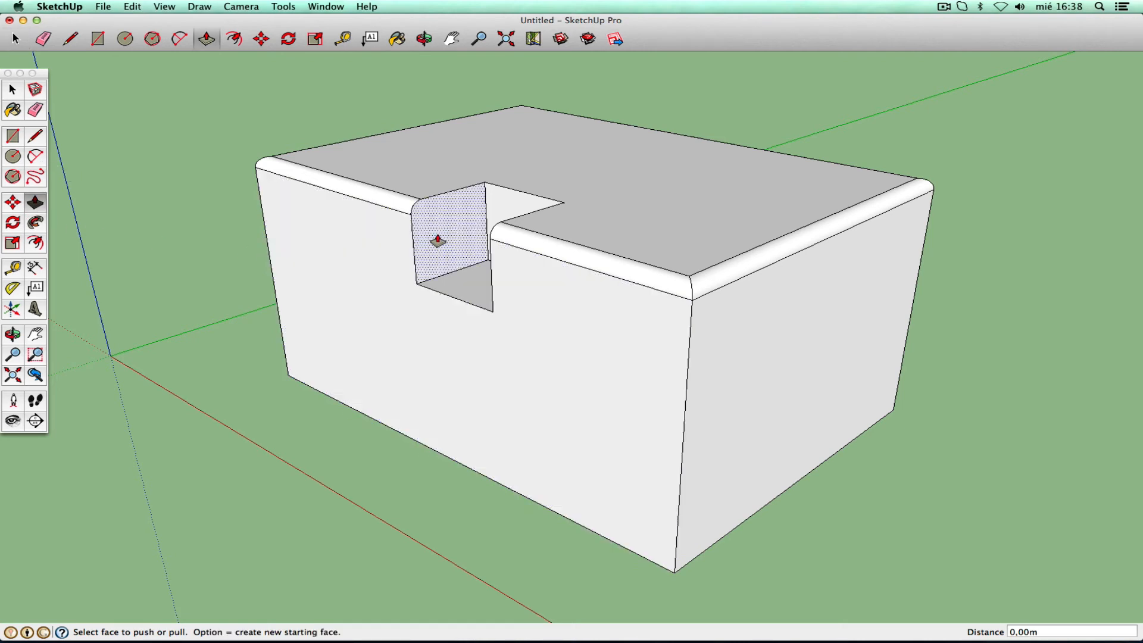
left_click_drag(441, 238, 490, 321)
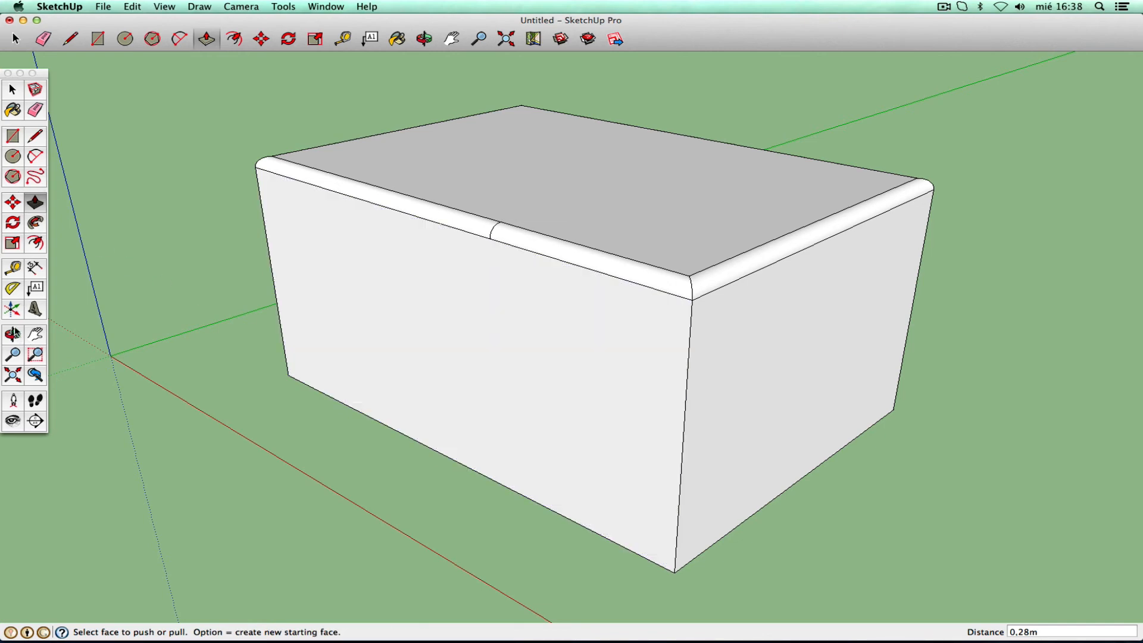
left_click(14, 378)
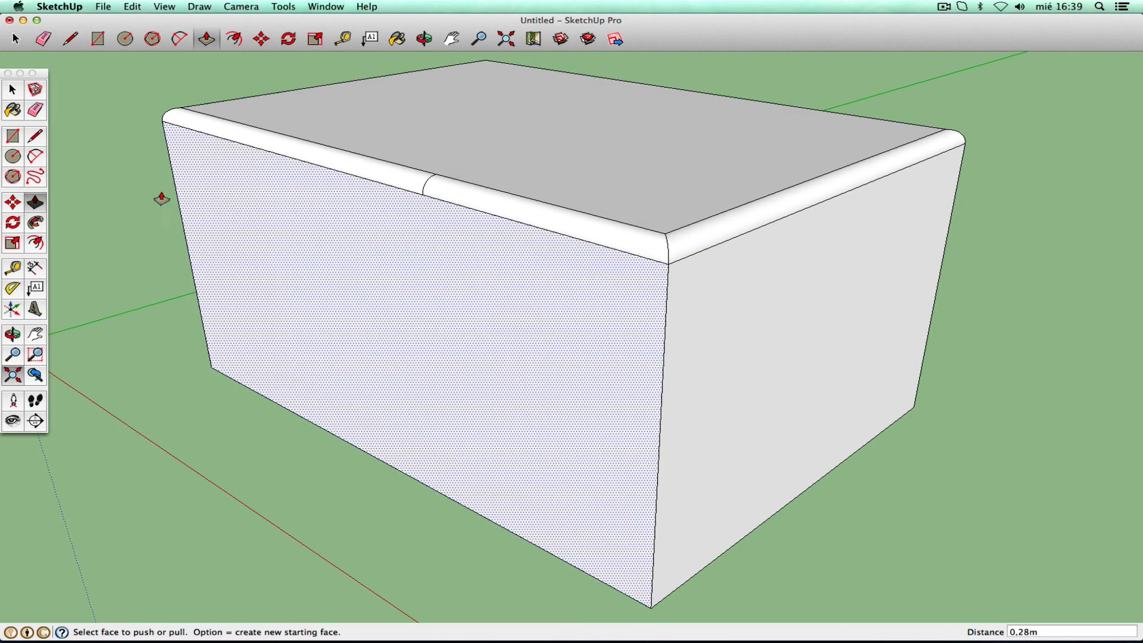
- Zoom in on the front top edge and erase the small arc seam, undoing an accidental edge erase
left_click(13, 90)
left_click(15, 336)
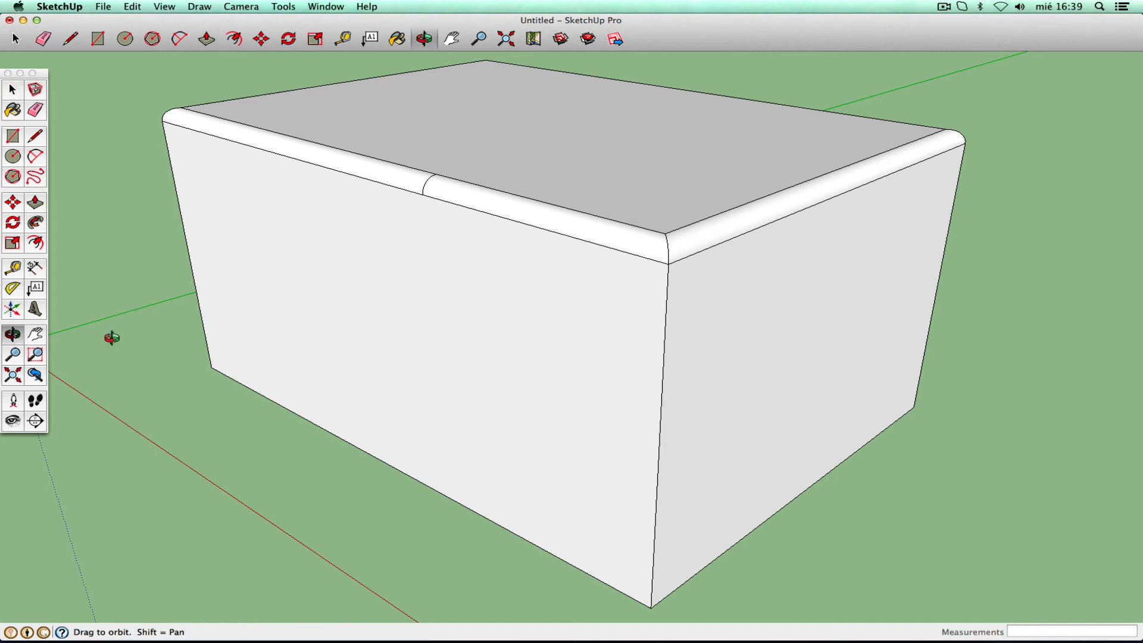
left_click_drag(392, 286, 456, 287)
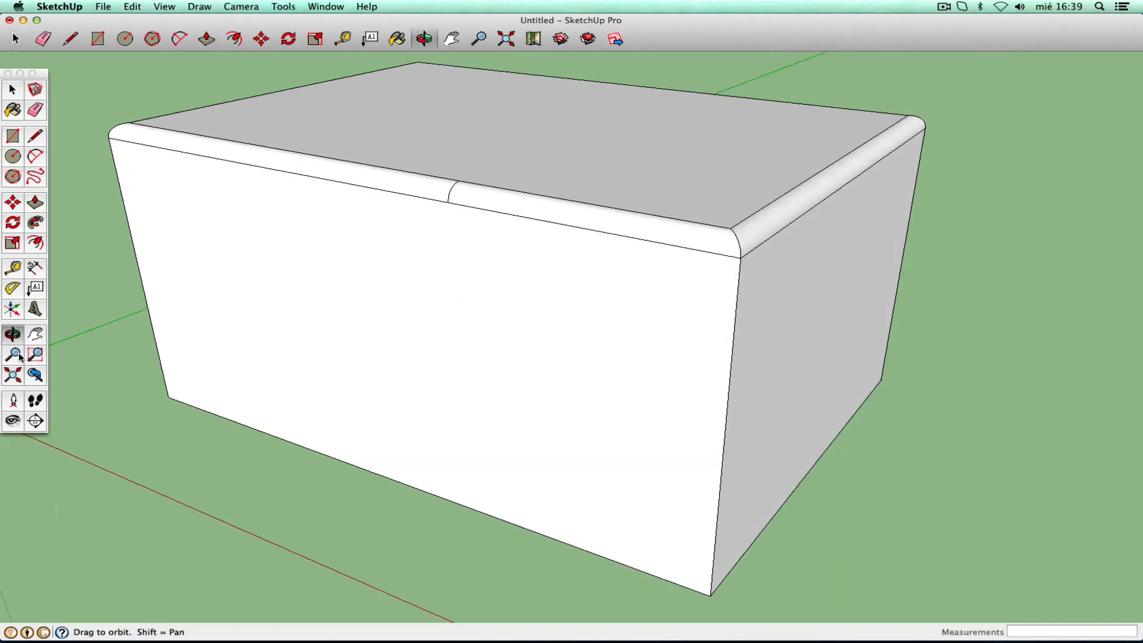
left_click(14, 354)
left_click_drag(442, 173, 416, 316)
left_click(35, 334)
left_click(10, 357)
right_click(383, 327)
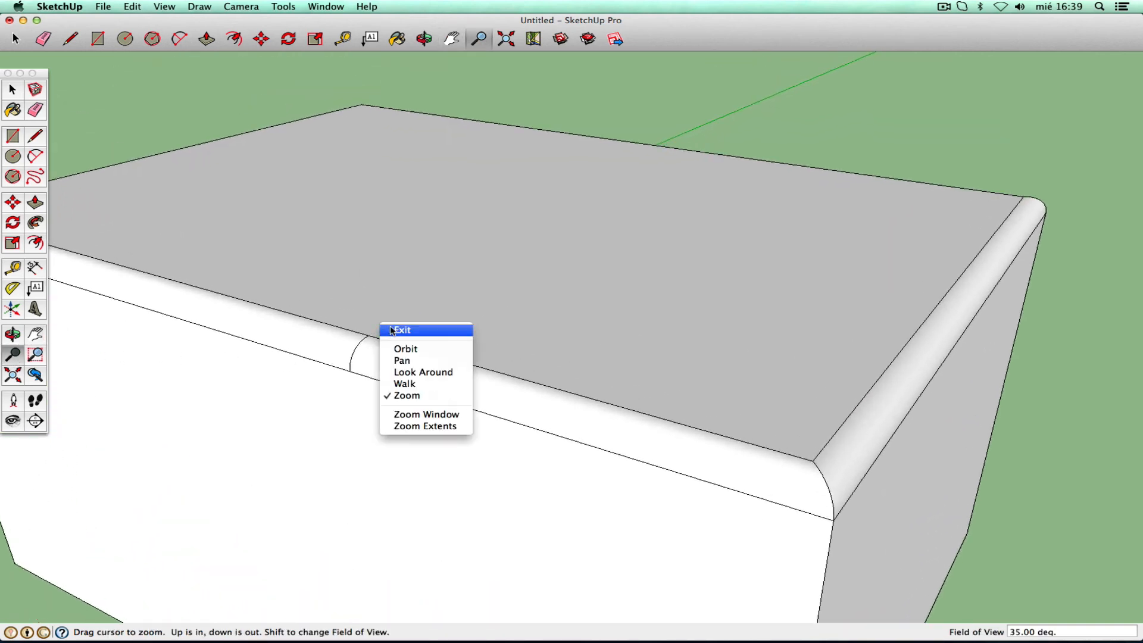
left_click(398, 330)
left_click(35, 109)
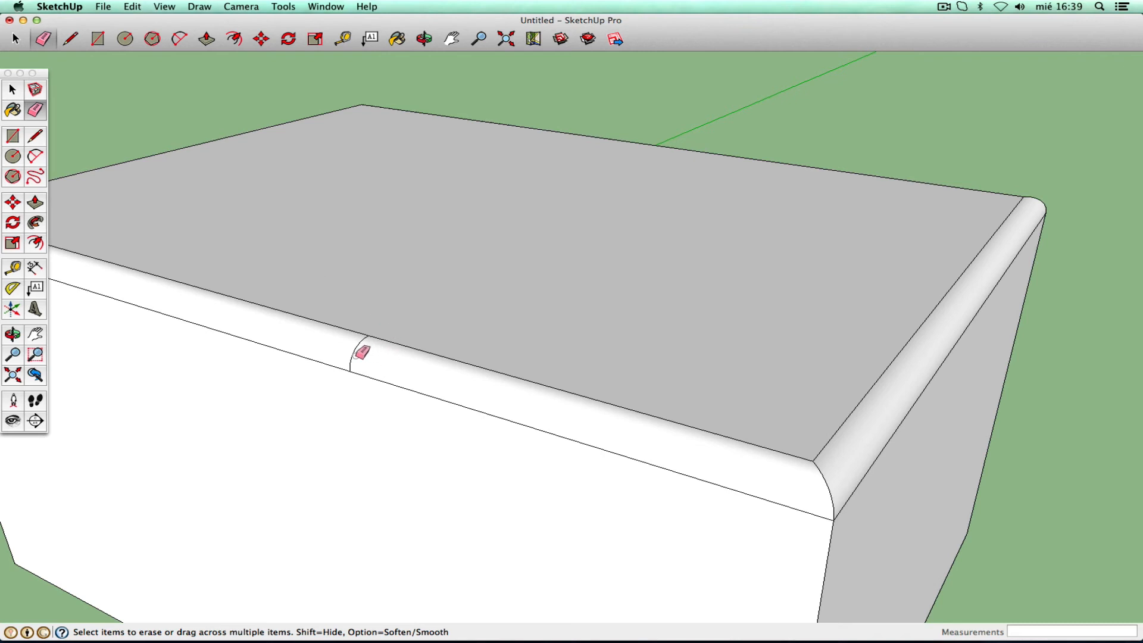
mouse_move(357, 364)
left_mouse_down()
mouse_move(369, 335)
mouse_move(383, 351)
left_mouse_up()
left_click_drag(369, 333, 390, 355)
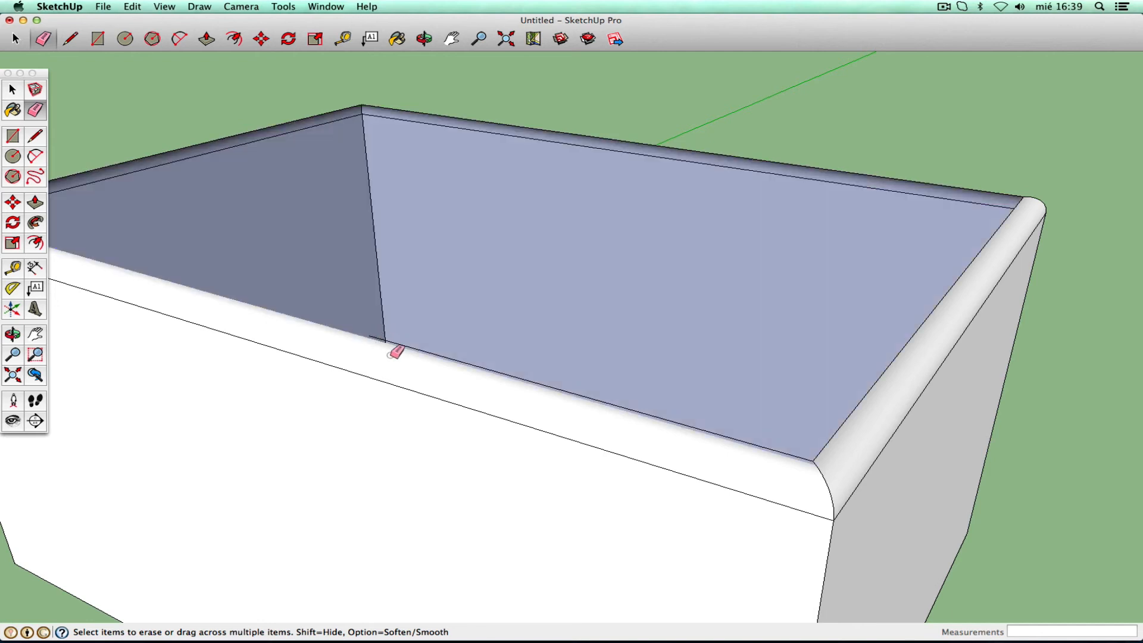
key("super+z")
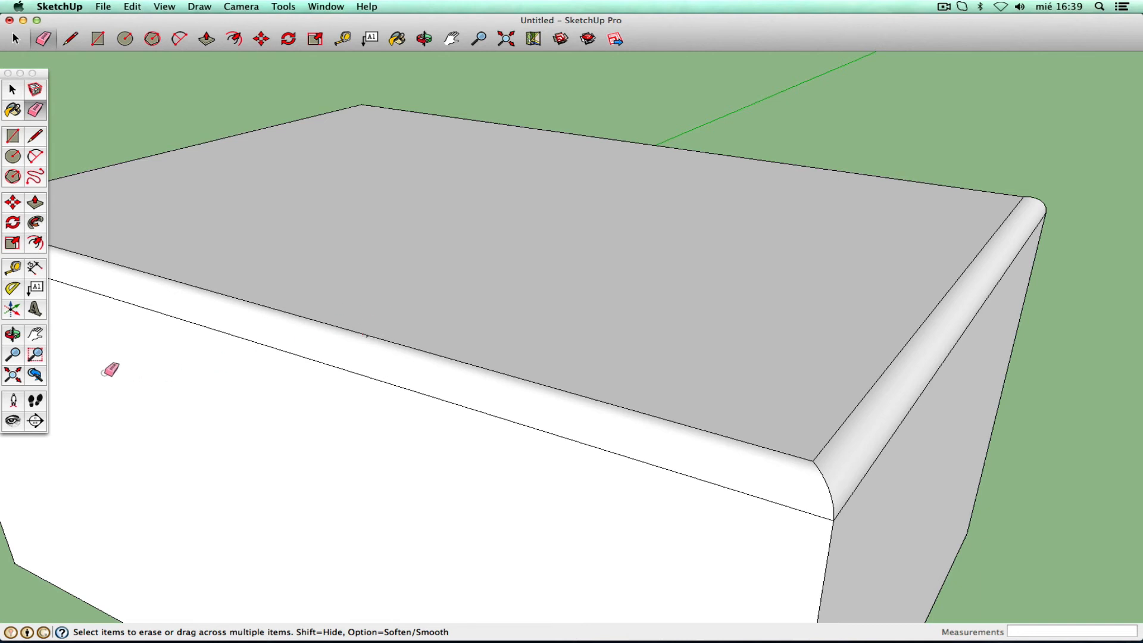
- Zoom and pan onto the remaining seam, then fit the whole box in view
left_click(12, 354)
left_click_drag(364, 349, 417, 173)
left_click(35, 334)
left_click_drag(150, 304, 438, 332)
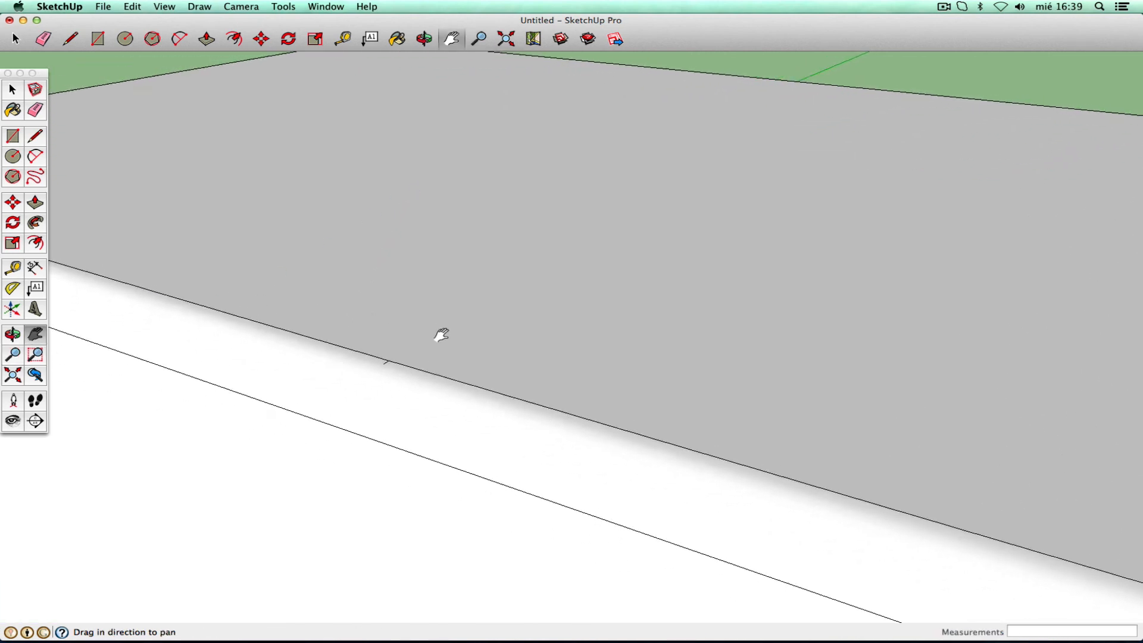
left_click(35, 109)
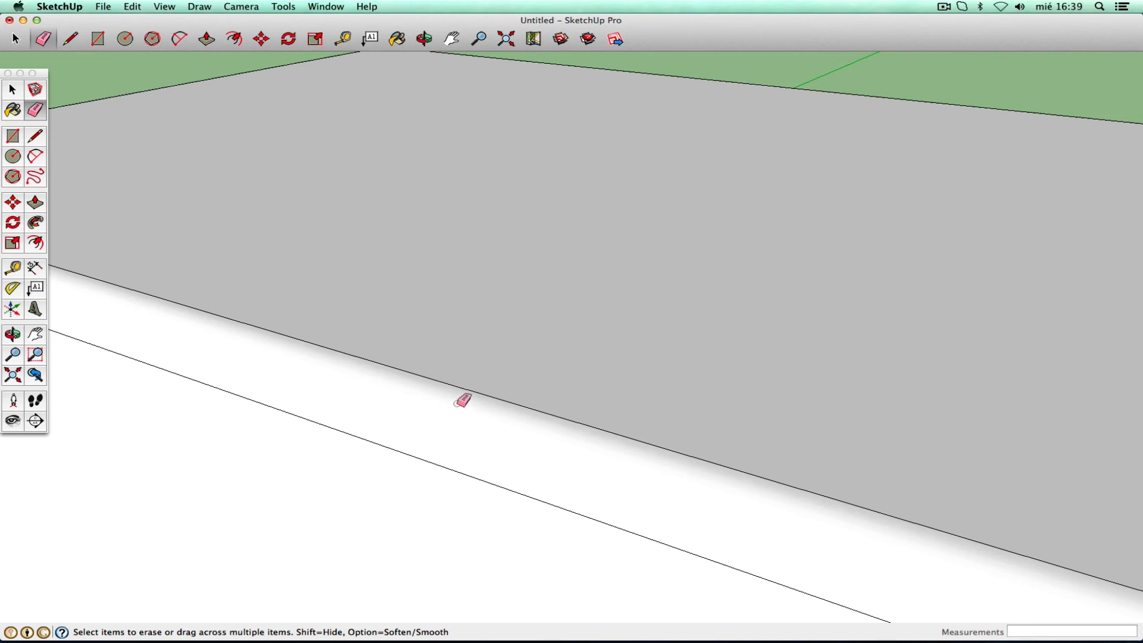
left_click(14, 373)
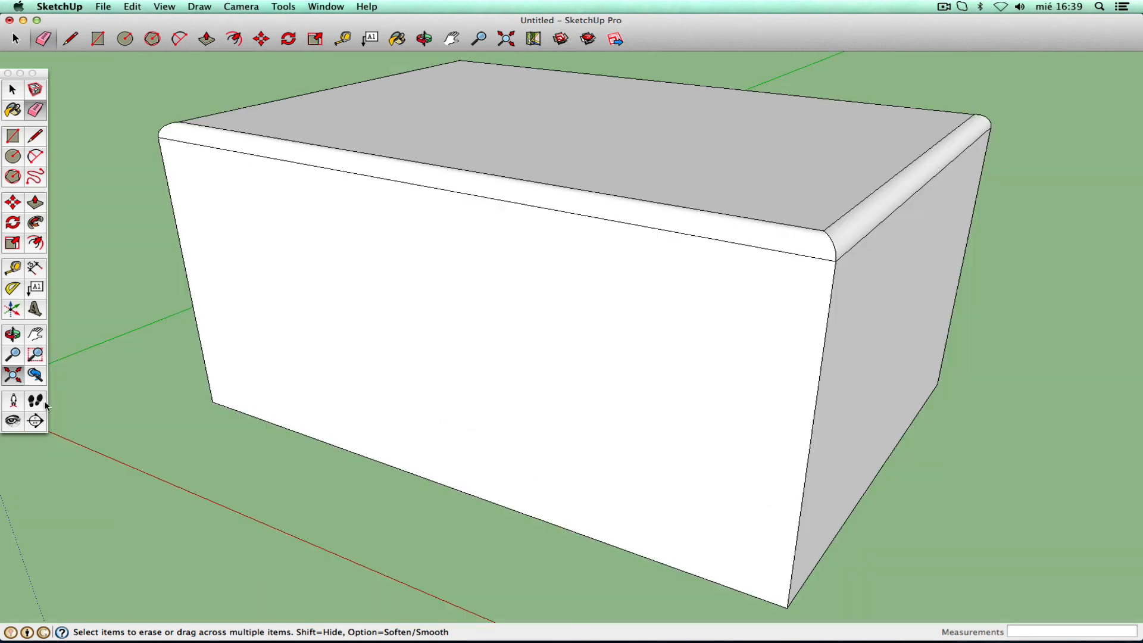
left_click(12, 354)
- Draw a small closed triangular face at the base of the box's right end, then orbit to view from below
left_click_drag(365, 316, 326, 404)
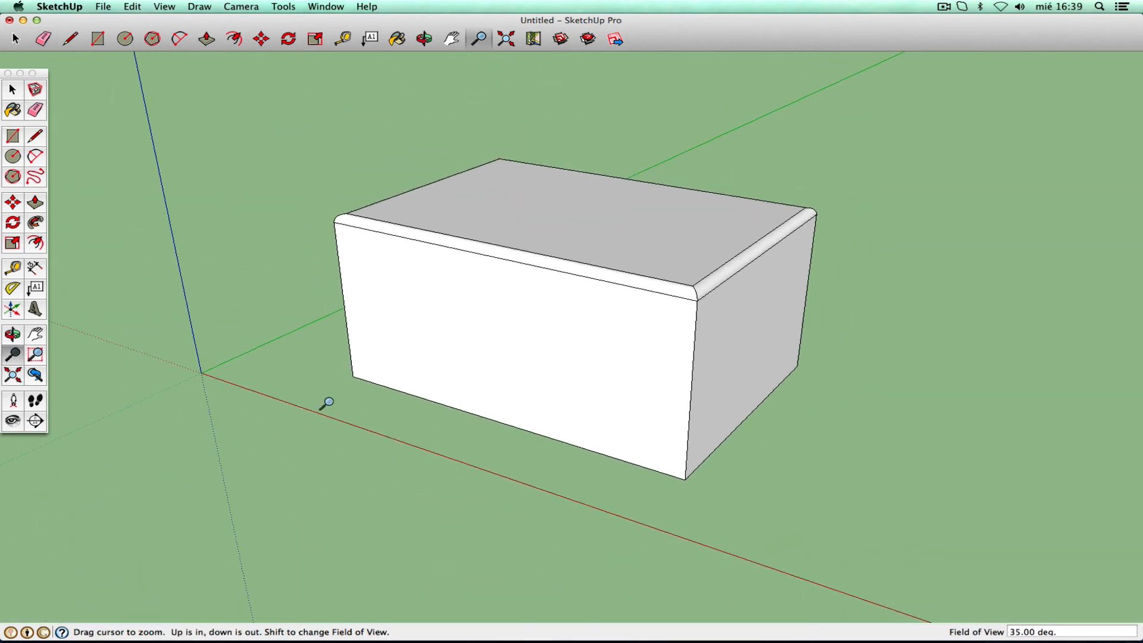
left_click(13, 333)
left_click_drag(638, 319, 707, 285)
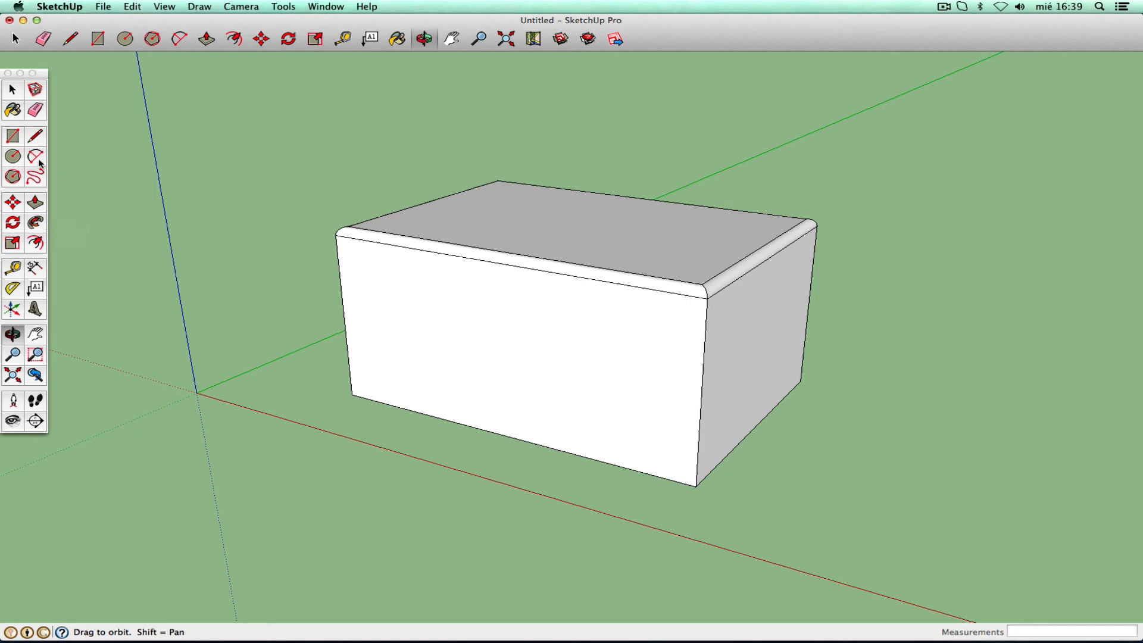
left_click(36, 137)
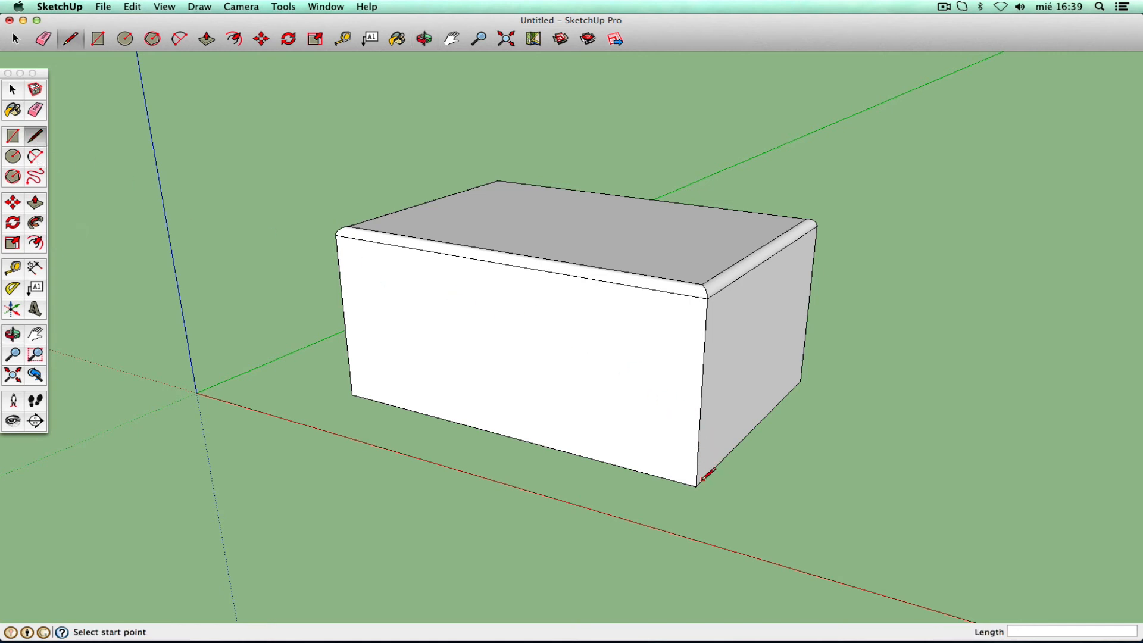
left_click(744, 437)
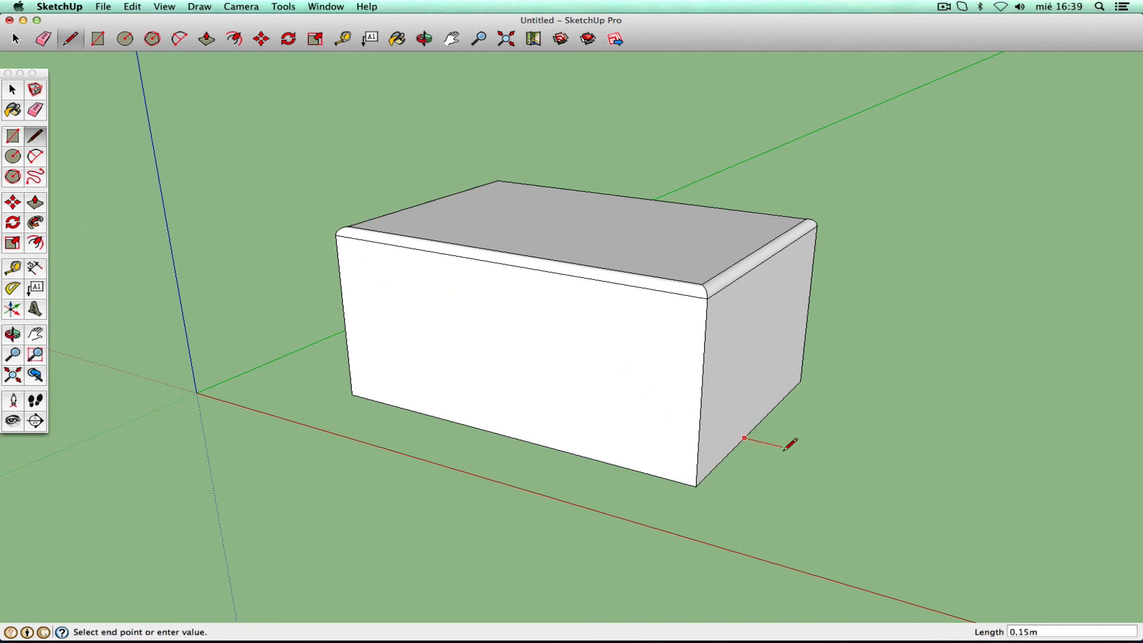
left_click(747, 399)
left_click(804, 451)
left_click(744, 438)
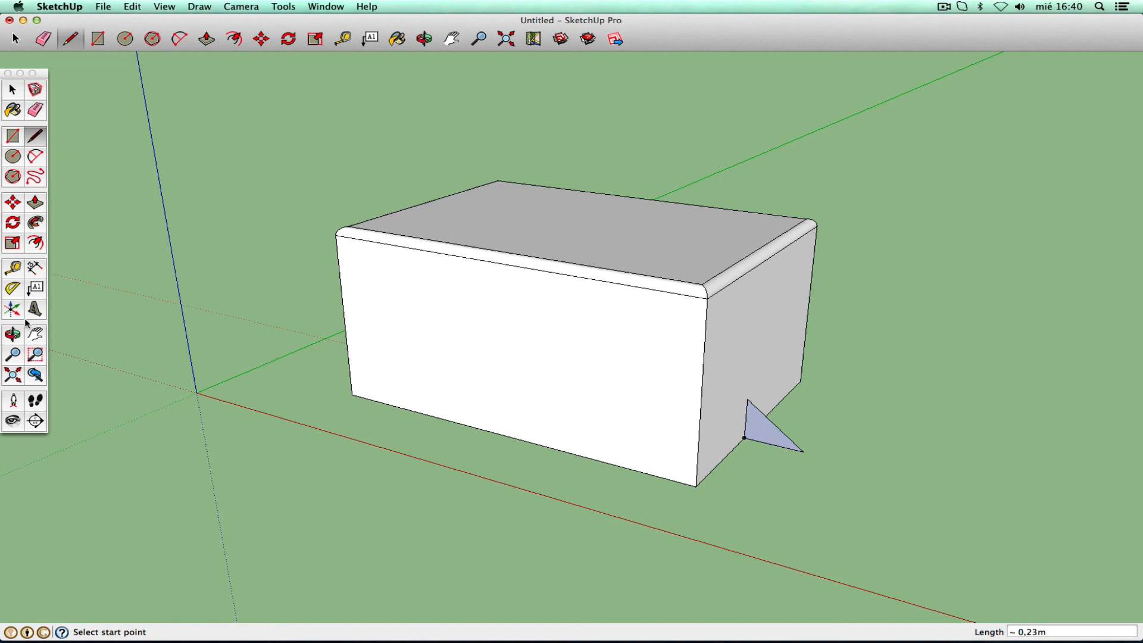
left_click(13, 334)
left_click_drag(602, 447, 339, 222)
- Select only the bottom face's bounding edges and Follow Me the triangle around them
left_click(13, 89)
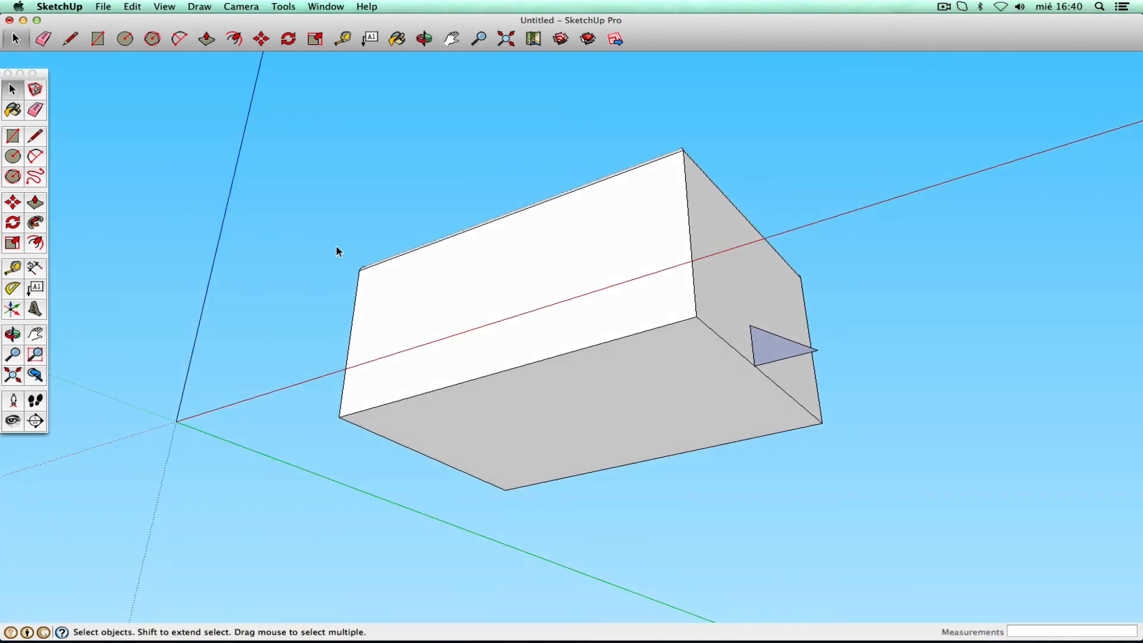
left_click(608, 410)
right_click(606, 413)
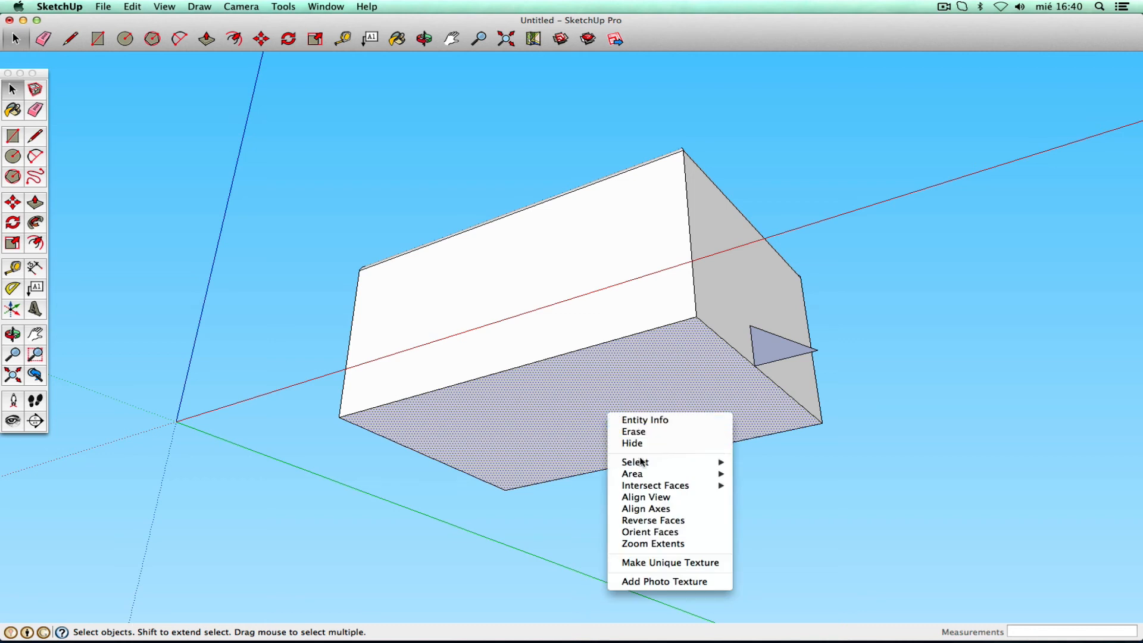
mouse_move(688, 463)
left_click(779, 465)
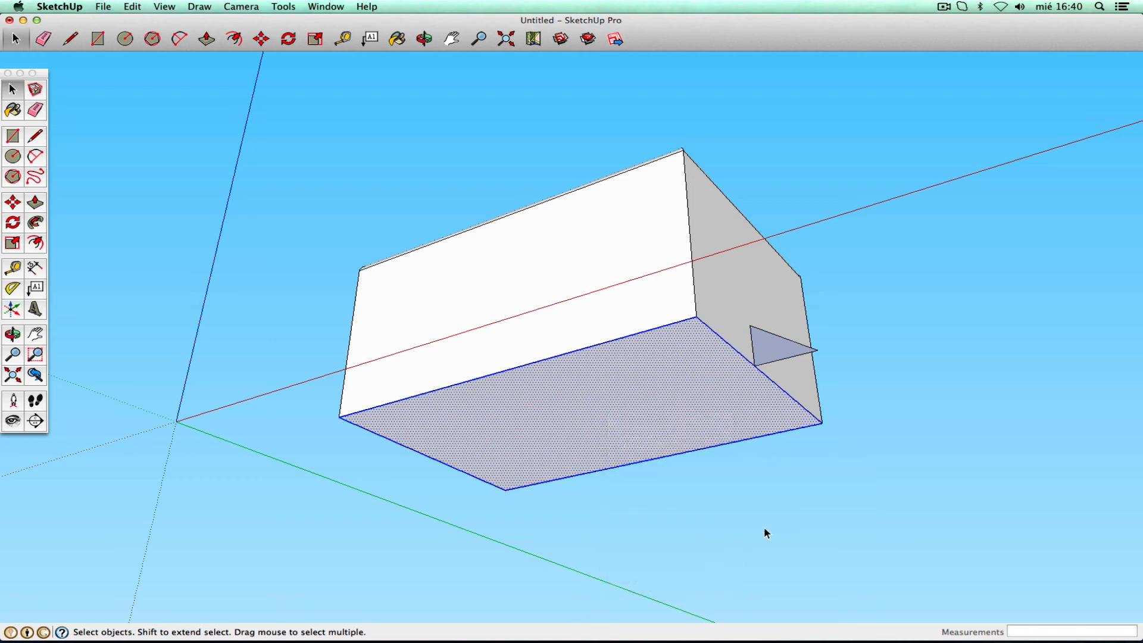
left_click(674, 410, "shift")
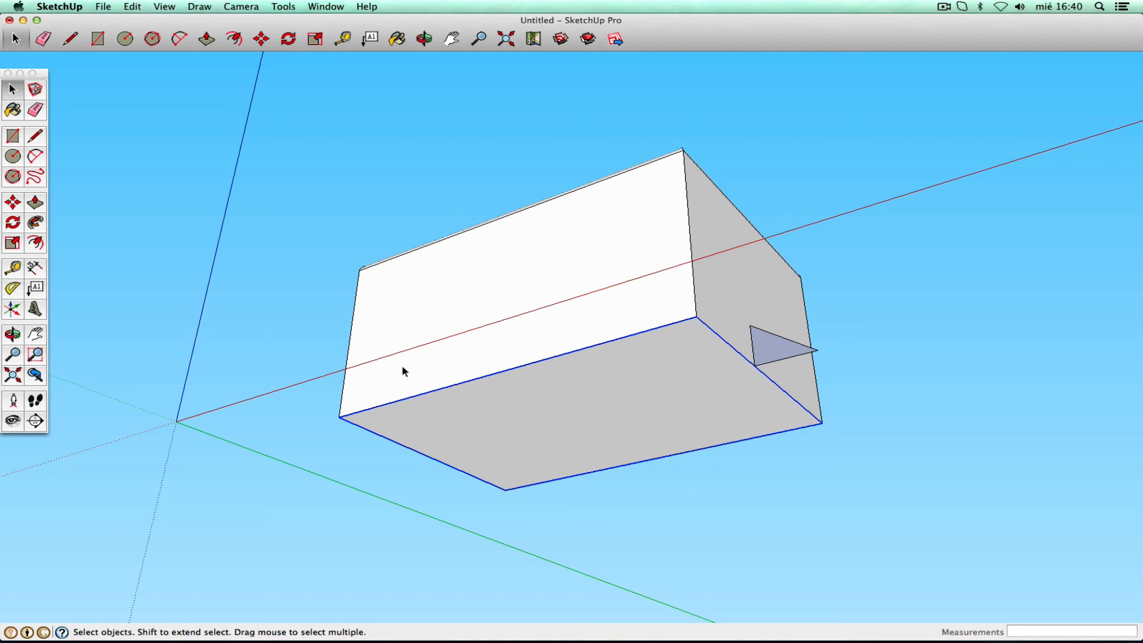
left_click(35, 223)
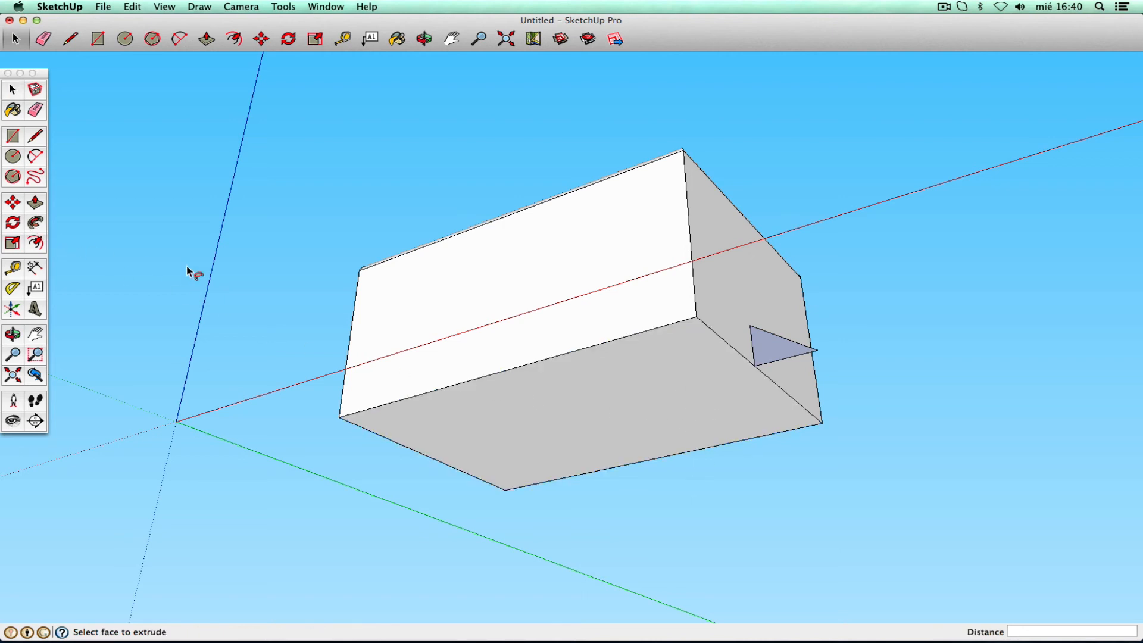
left_click(772, 354)
- Orbit back above the box and zoom out to show more ground around it
left_click(14, 334)
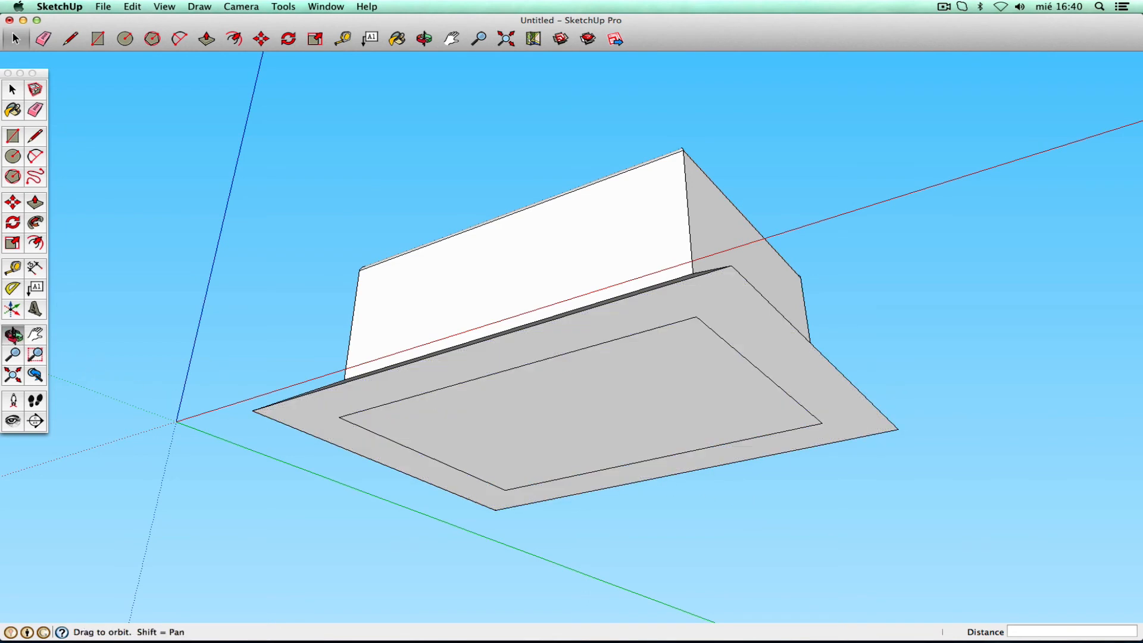
left_click_drag(285, 268, 716, 466)
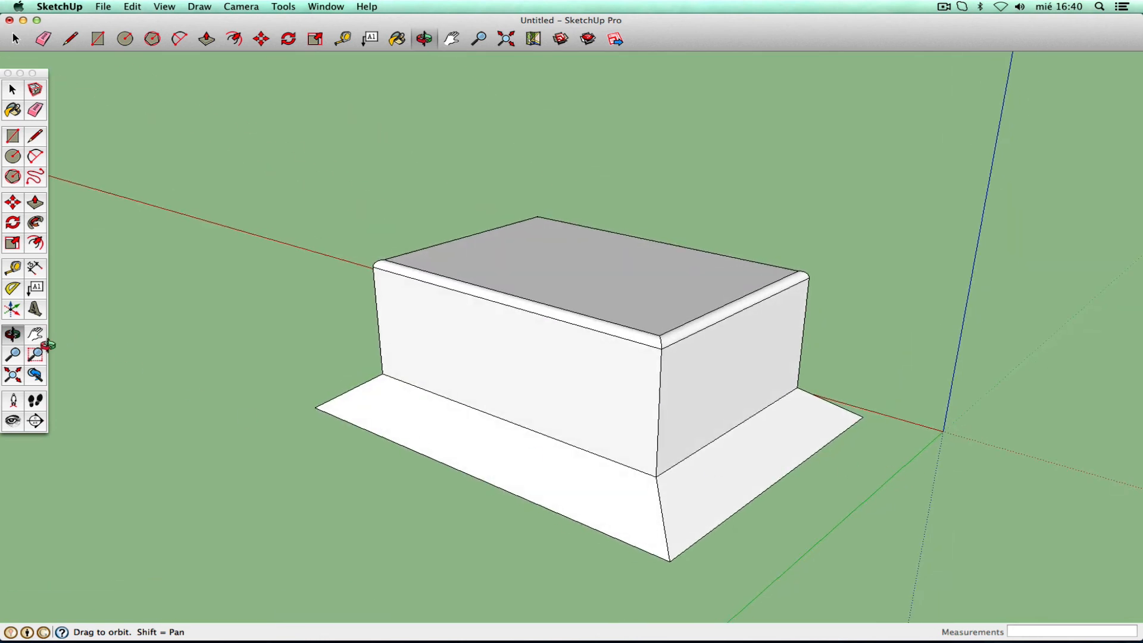
left_click(13, 354)
left_click_drag(462, 173, 434, 395)
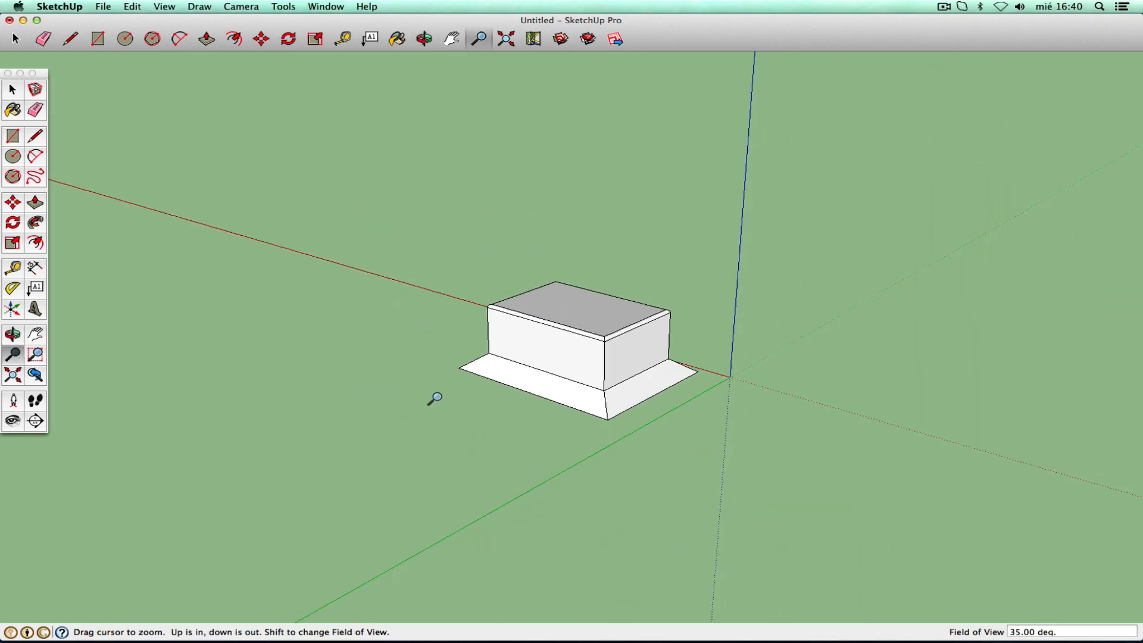
right_click(434, 396)
left_click(456, 402)
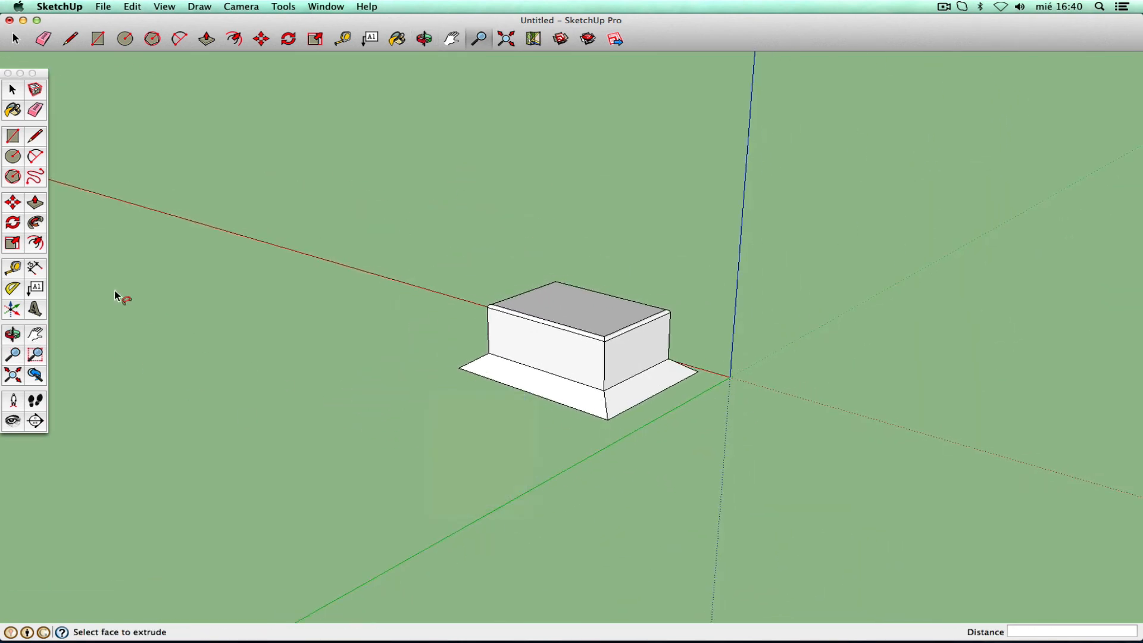
left_click(35, 177)
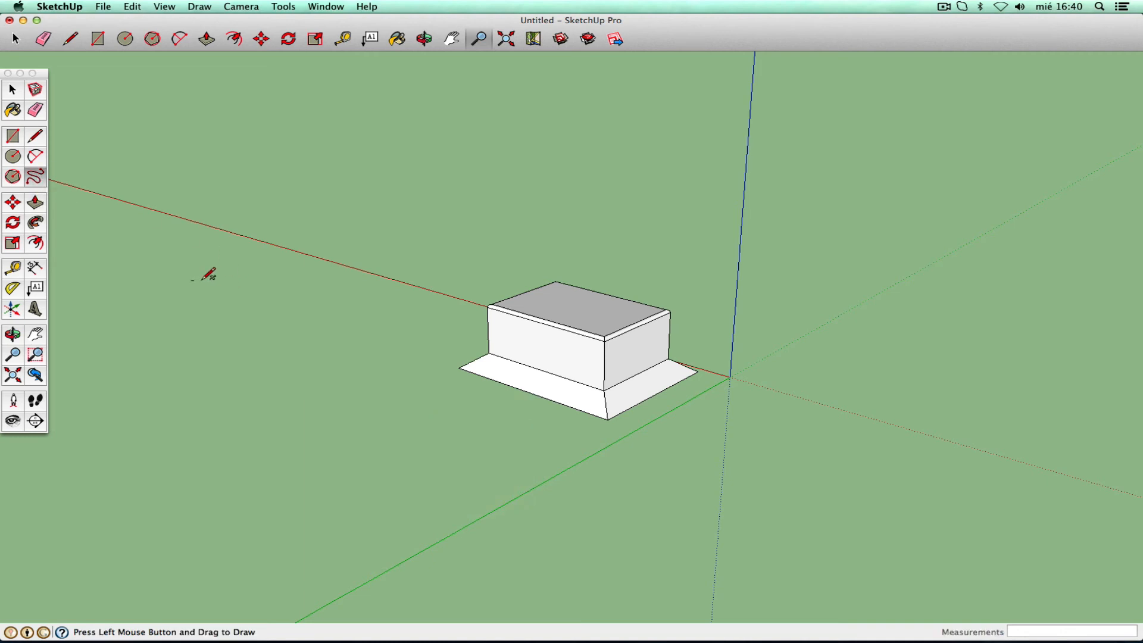
- Draw a wavy freehand curve, then a 0,29 m circle near its start, replacing a misplaced 0.47 m one
mouse_move(201, 280)
left_mouse_down()
mouse_move(235, 298)
mouse_move(261, 379)
mouse_move(315, 404)
mouse_move(397, 407)
mouse_move(492, 468)
mouse_move(601, 504)
mouse_move(721, 488)
left_mouse_up()
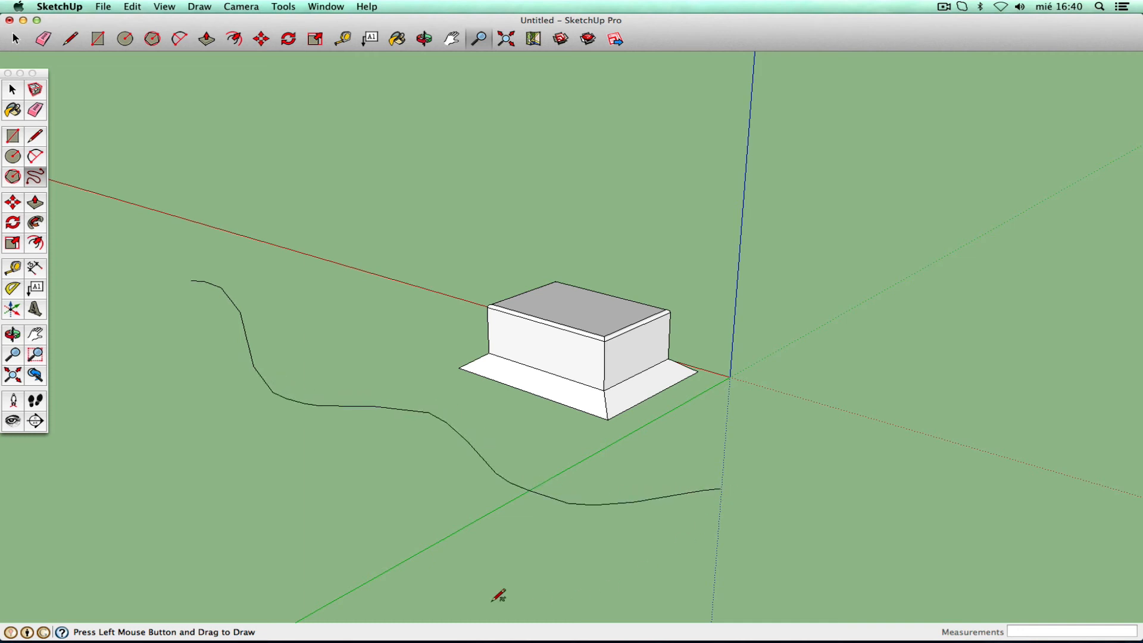
left_click(13, 156)
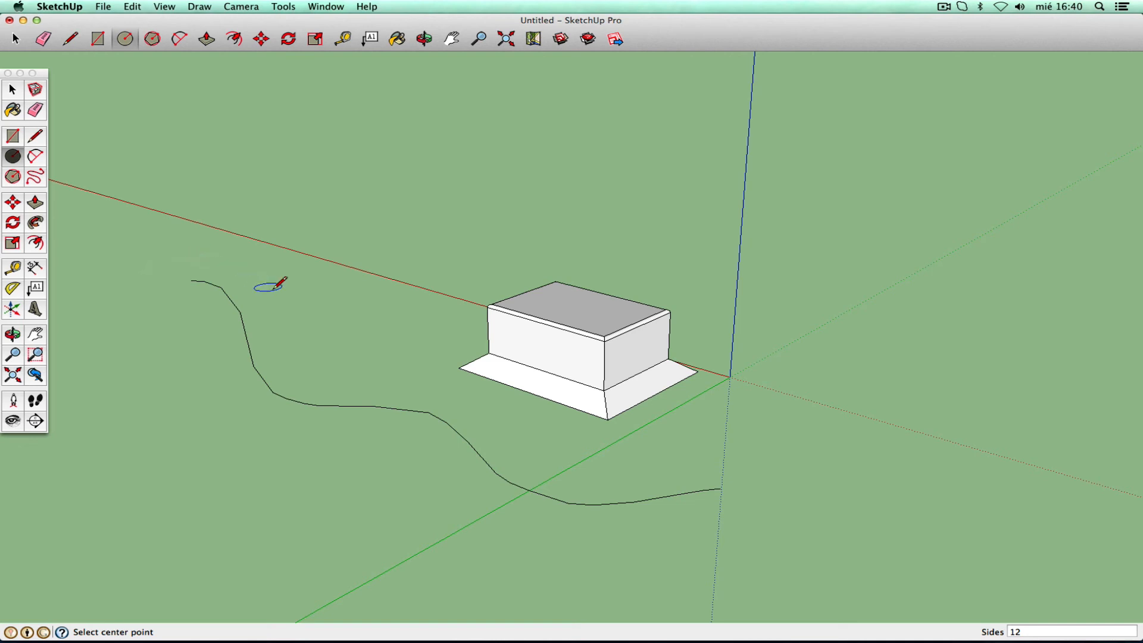
left_click(153, 306)
left_click(191, 307)
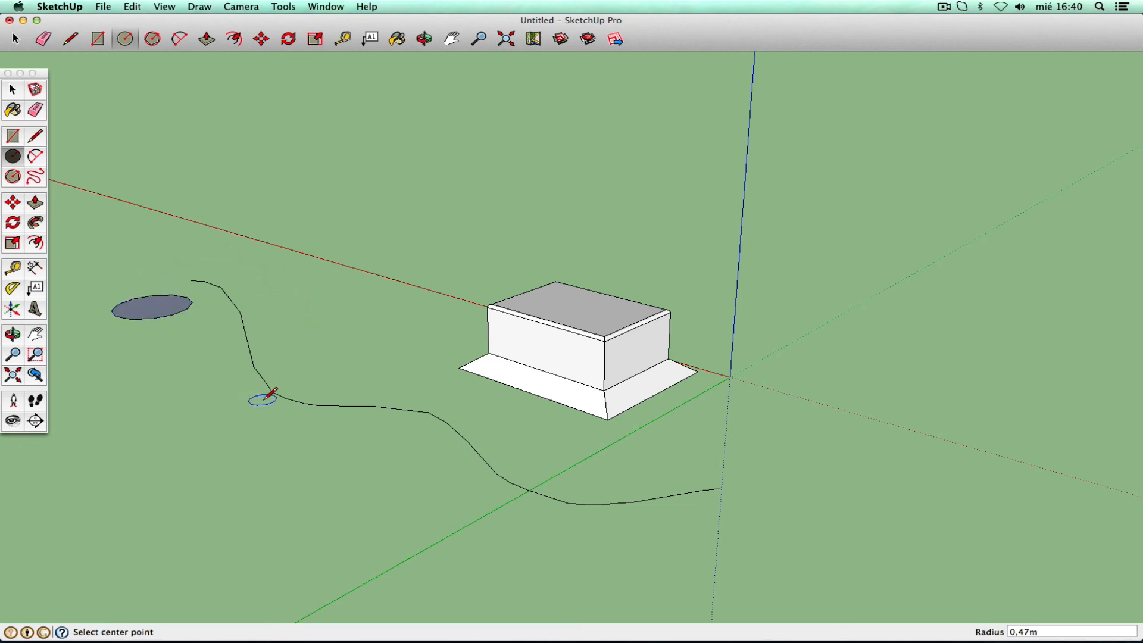
key("super+z")
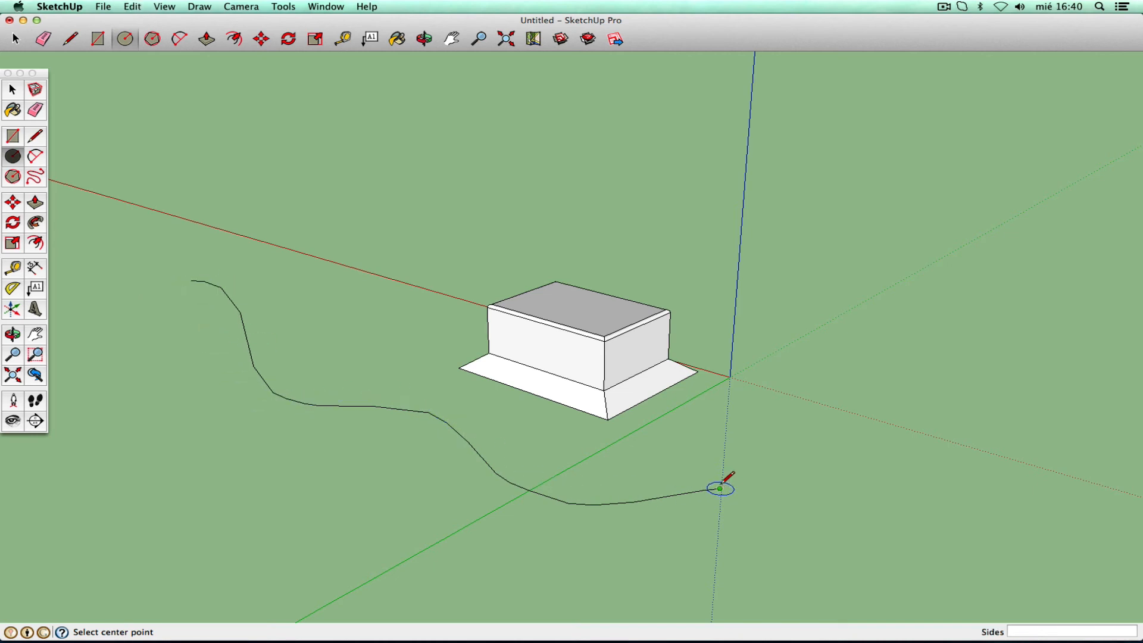
left_click(124, 316)
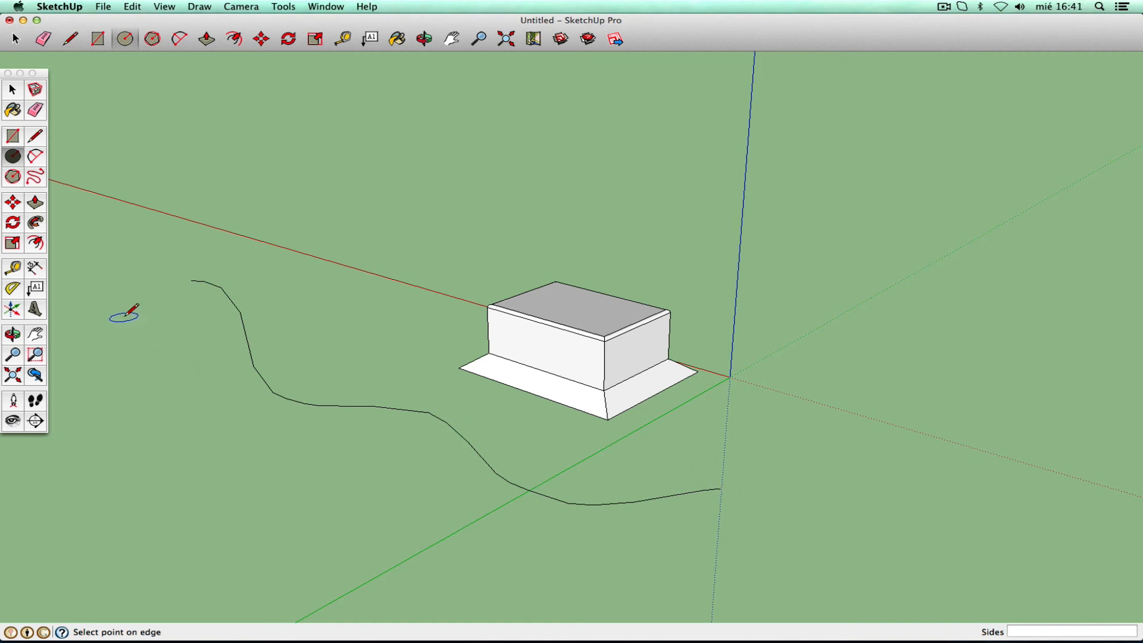
left_click(149, 316)
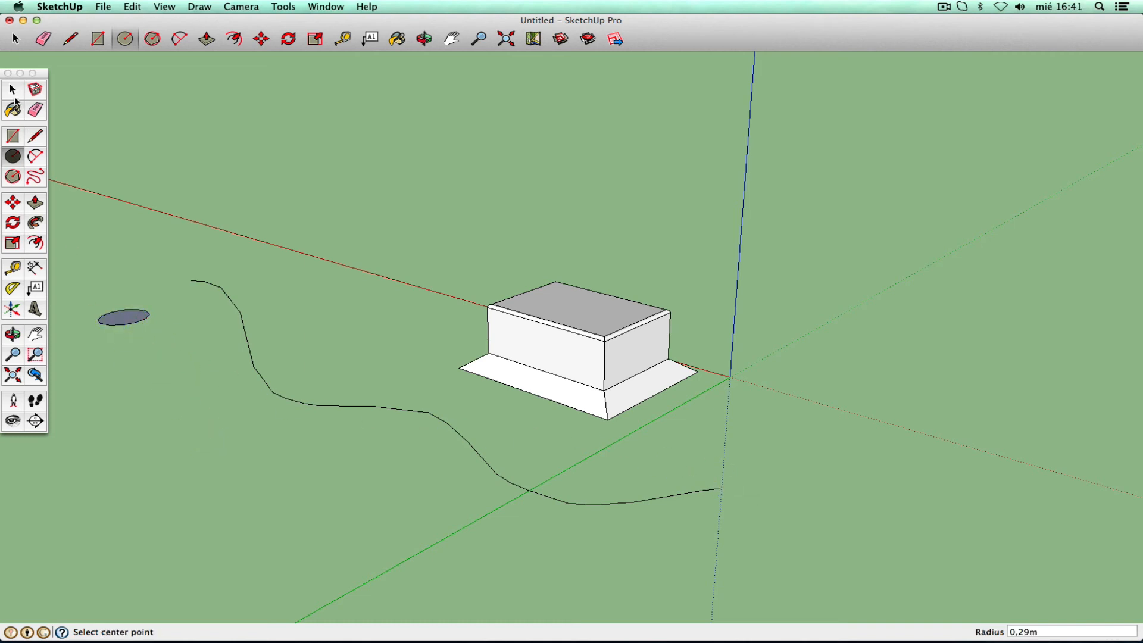
left_click(12, 91)
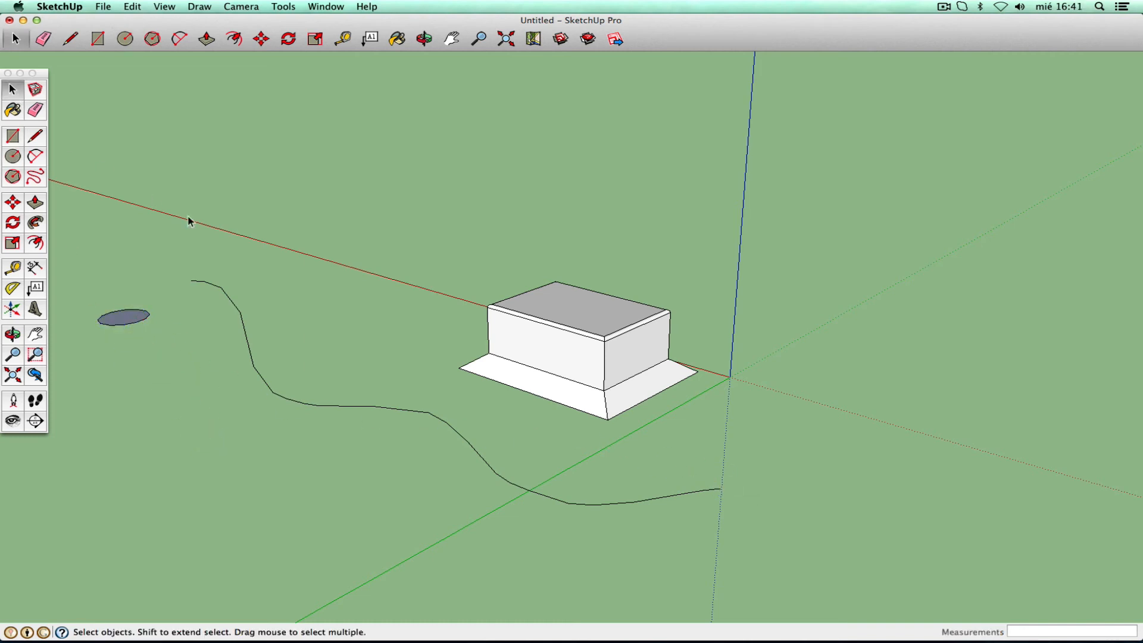
- Select the freehand curve, try Follow Me on it, then delete the curve
left_click(216, 286)
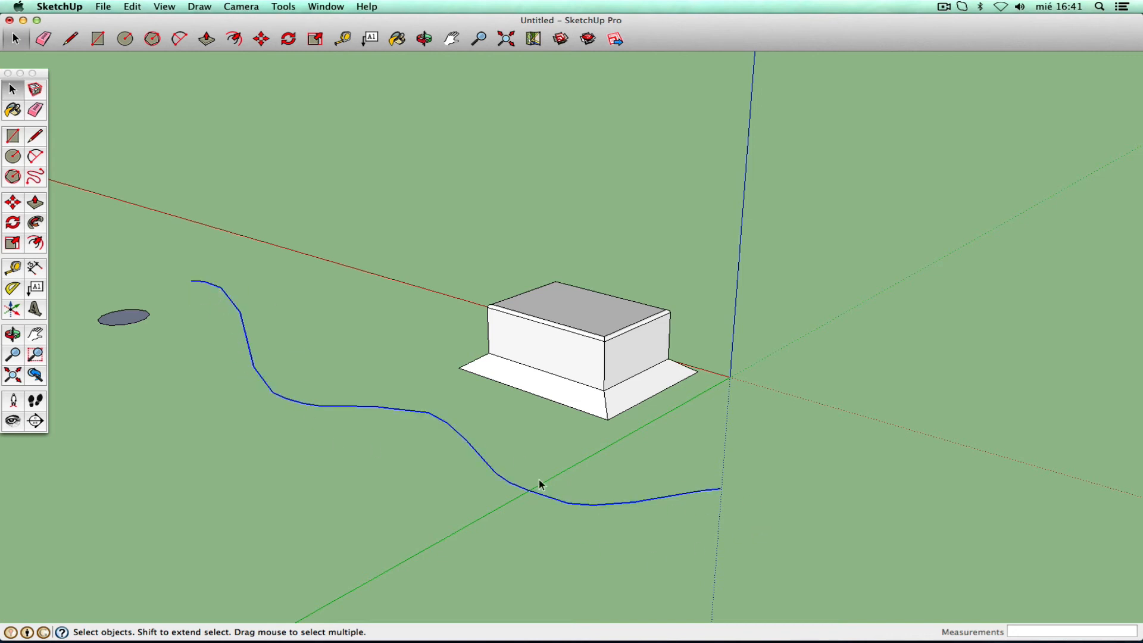
left_click(36, 224)
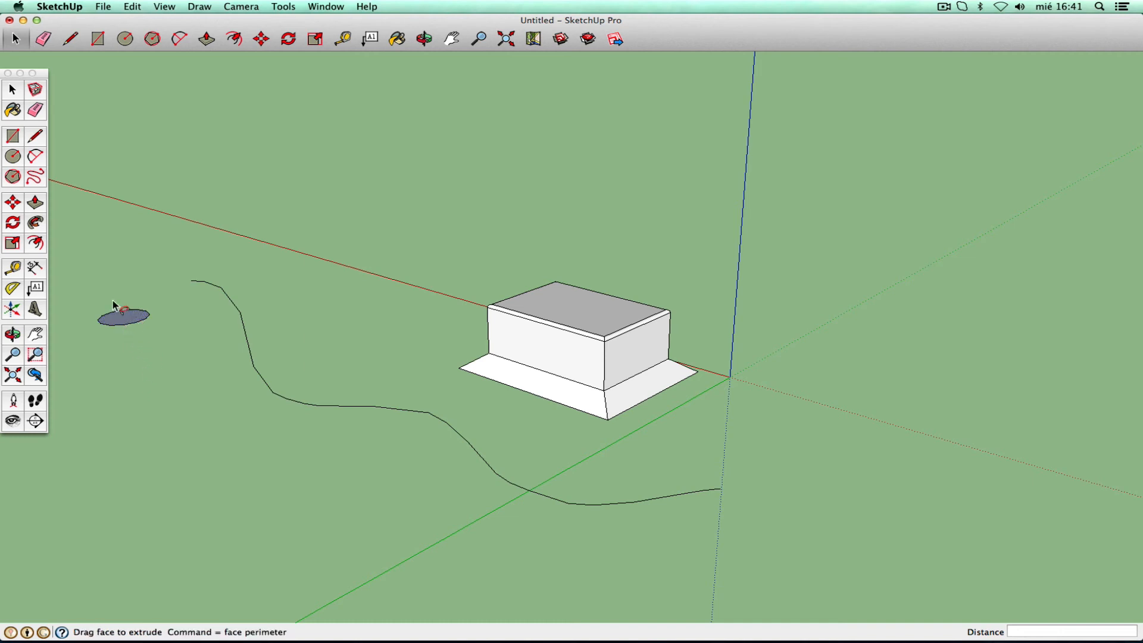
left_click(12, 90)
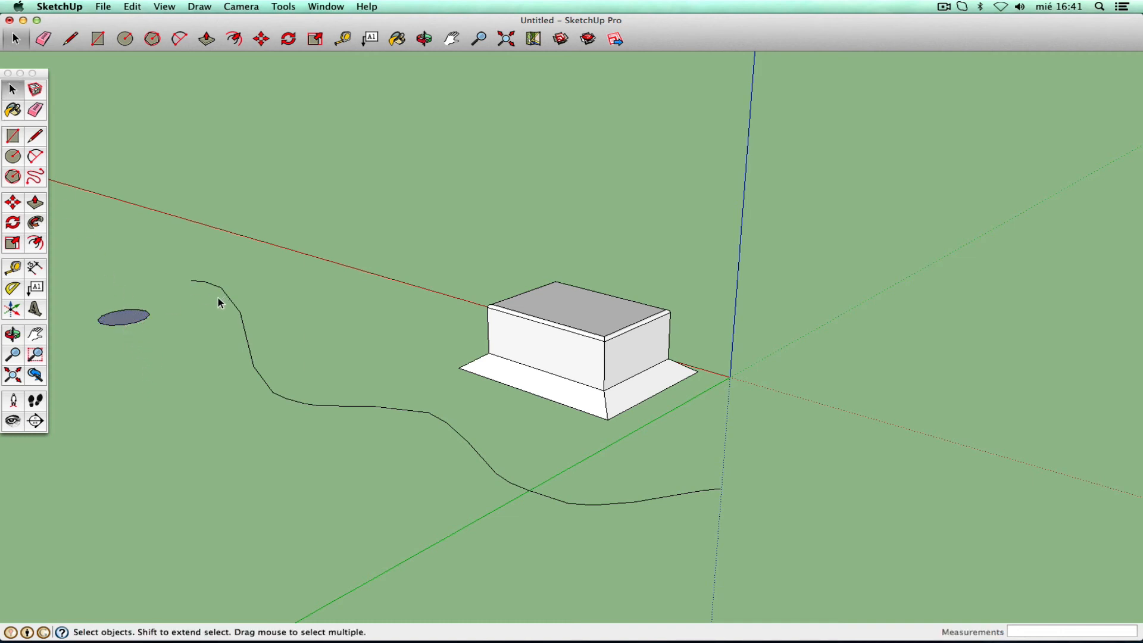
left_click(235, 311)
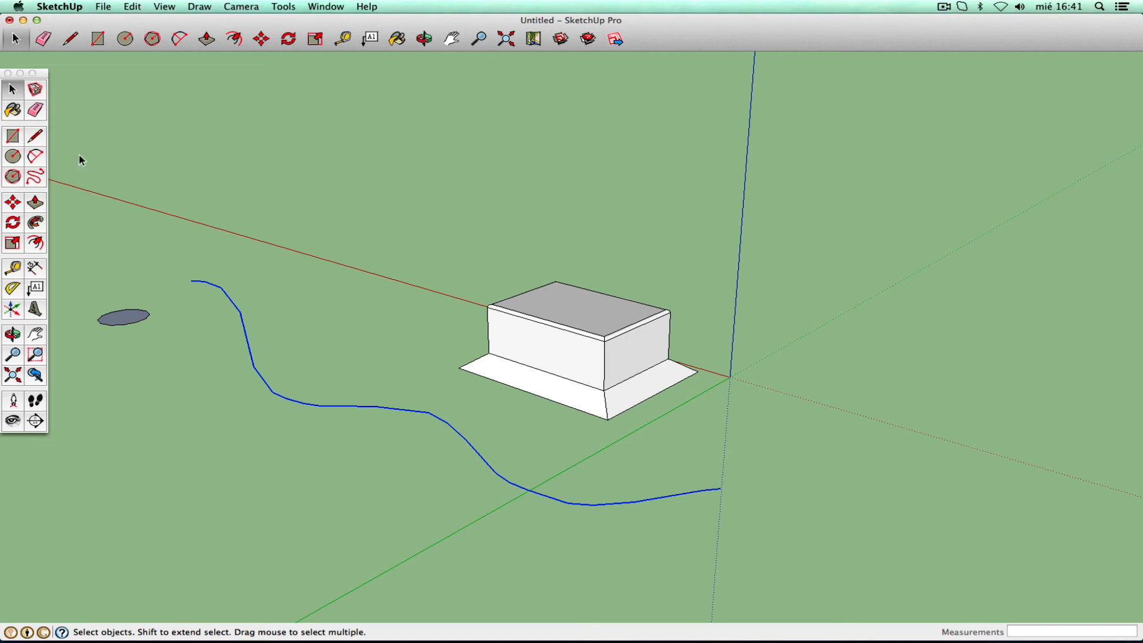
key("Delete")
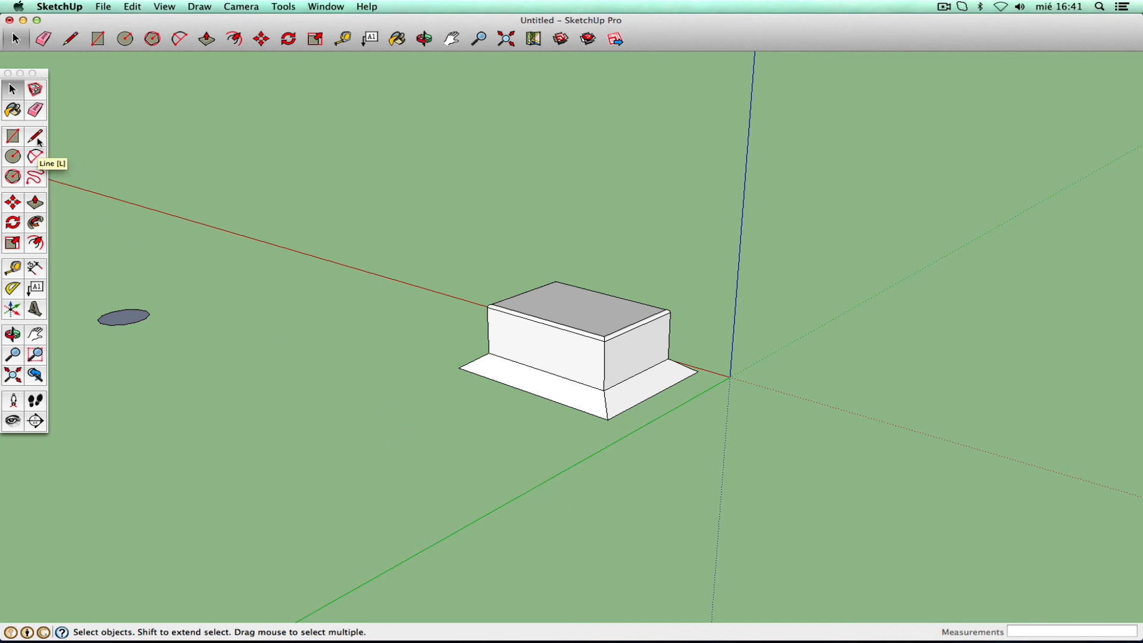
- Draw a six-point straight-line zigzag path from the curve's start to the far right
key("l")
left_click(191, 280)
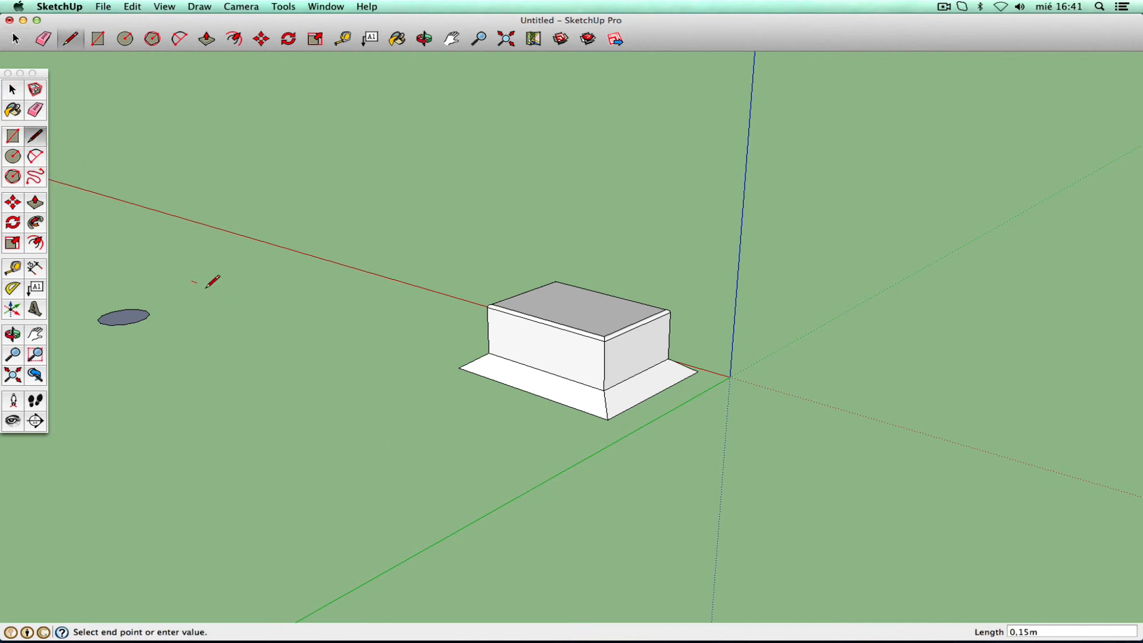
left_click(268, 308)
left_click(311, 373)
left_click(407, 411)
left_click(462, 481)
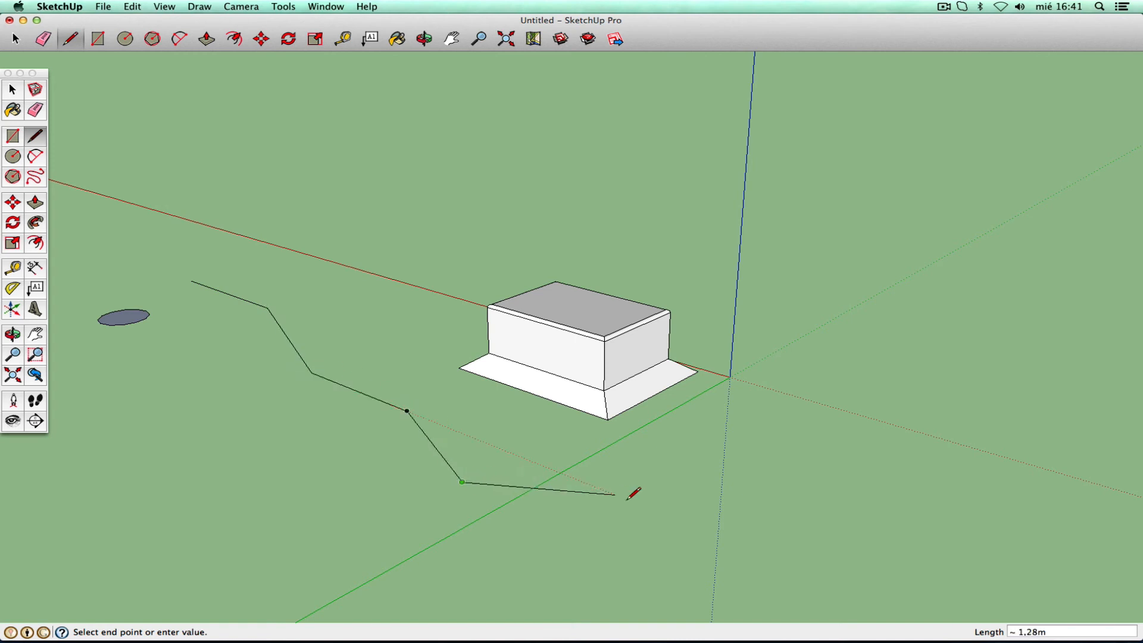
left_click(640, 504)
key("Escape")
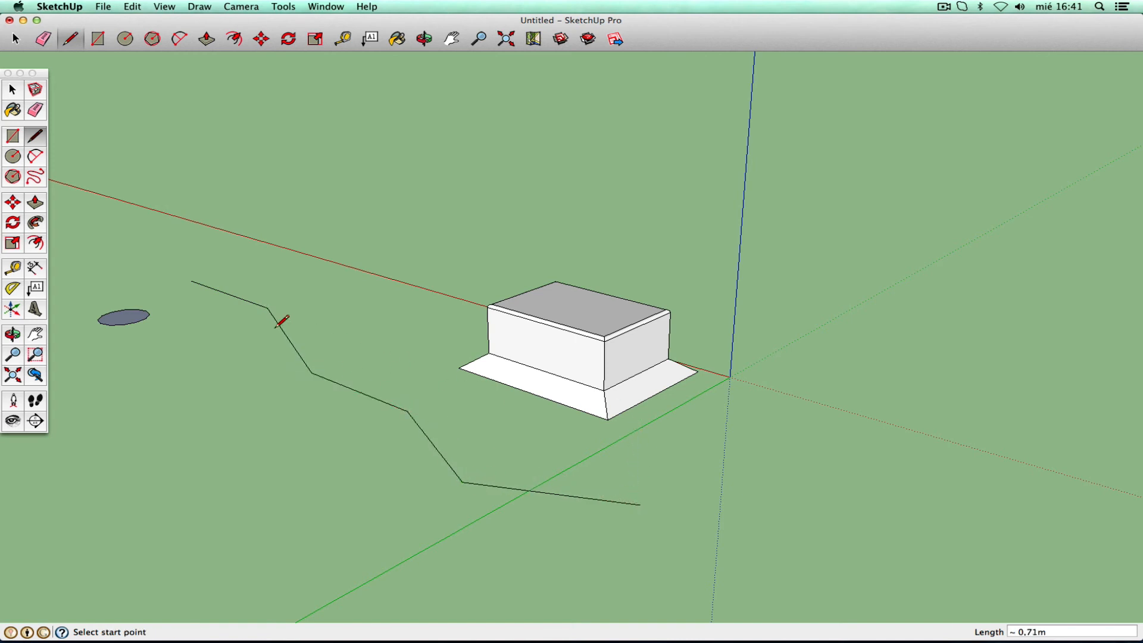
- Select the whole connected zigzag path and start Follow Me along it
left_click(12, 91)
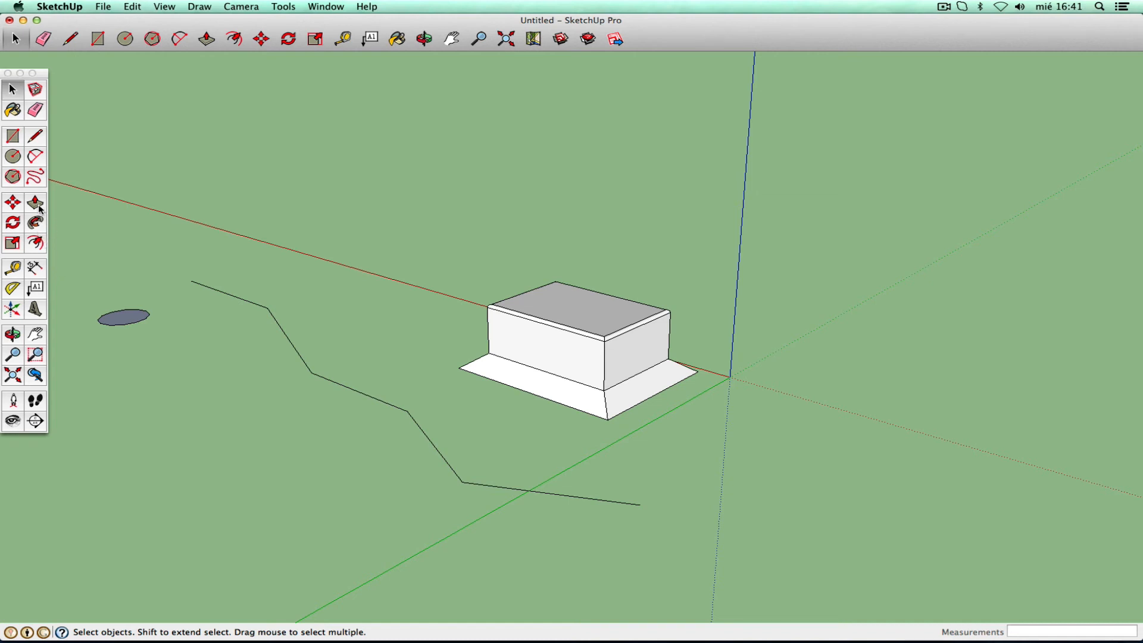
left_click(230, 297)
triple_click(249, 306)
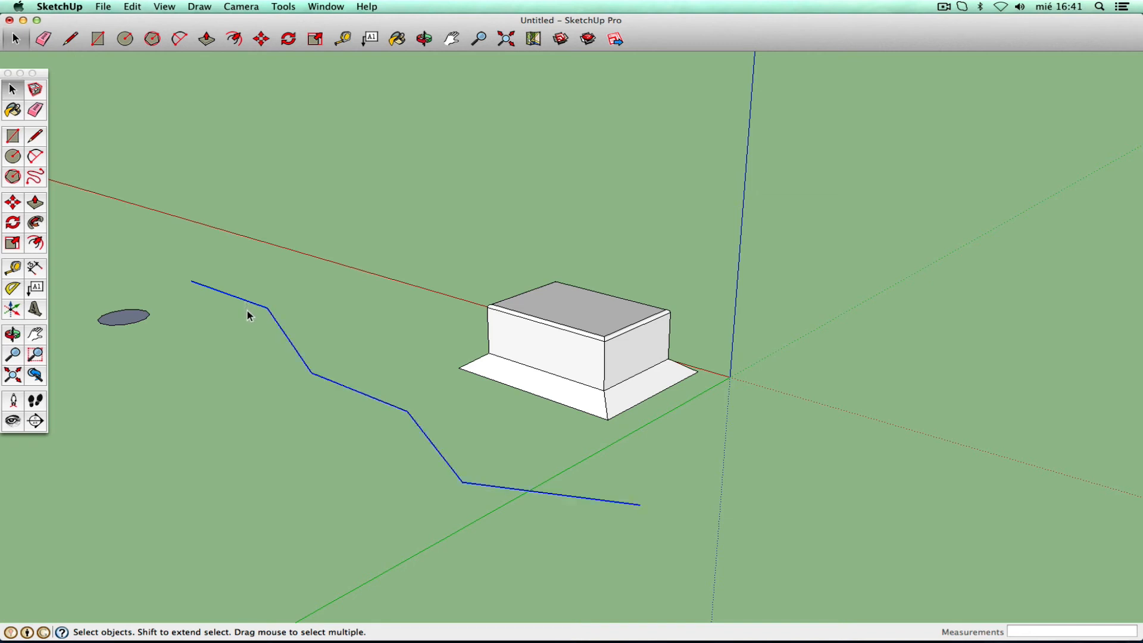
left_click(38, 224)
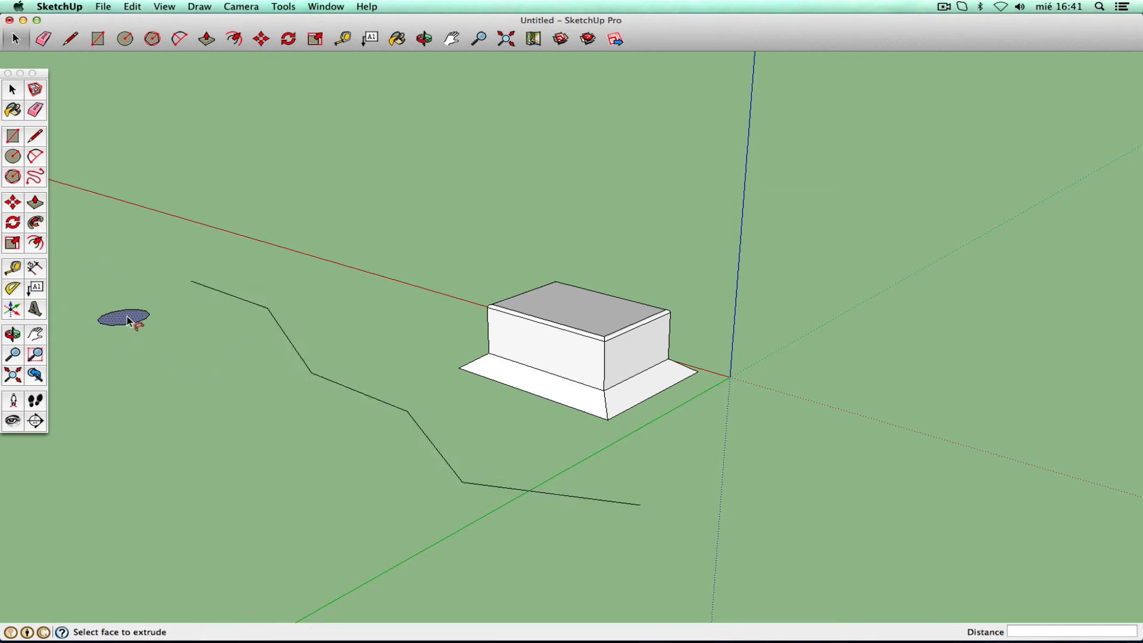
left_click_drag(128, 317, 178, 330)
- Undo the zigzag's later segments from the Edit menu, leaving only the first short line
left_click(132, 6)
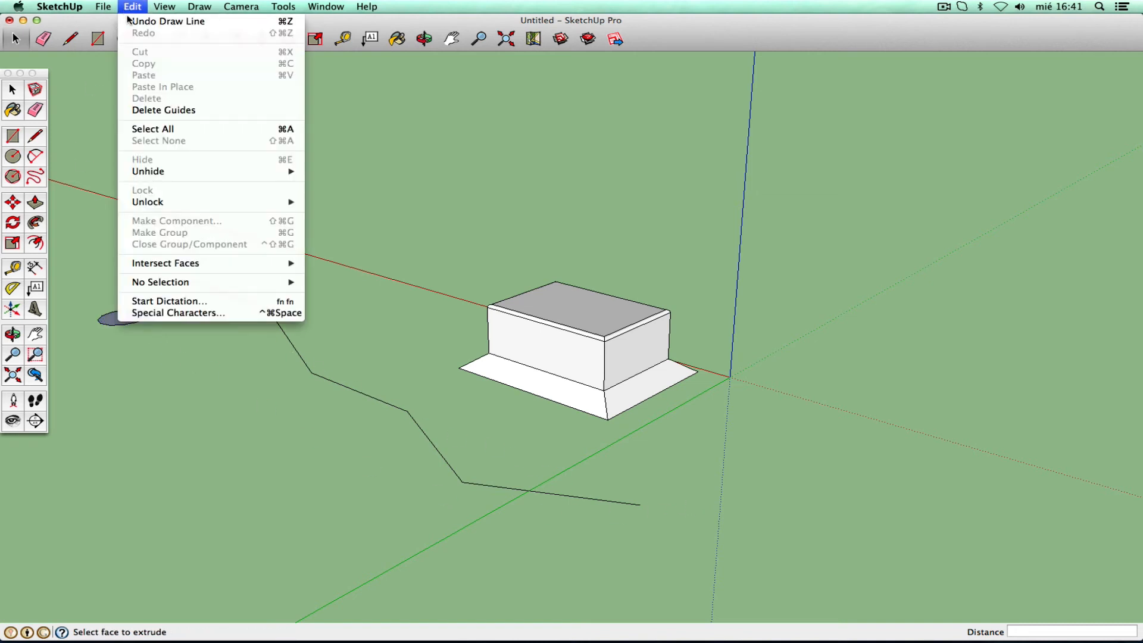
left_click(168, 22)
left_click(134, 6)
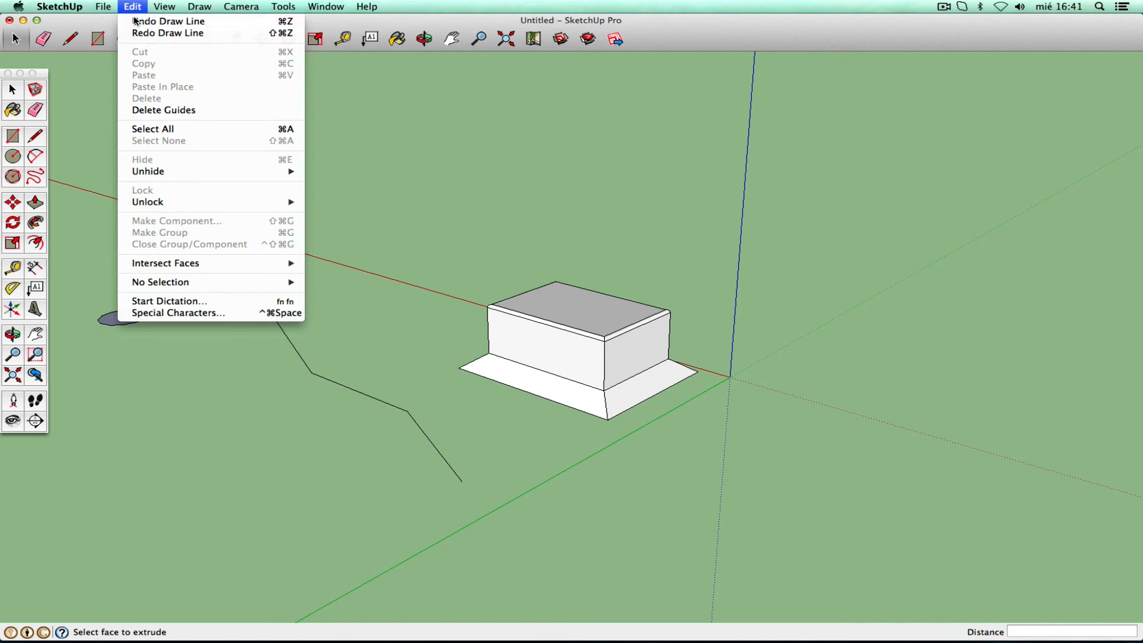
left_click(134, 21)
left_click(133, 6)
left_click(133, 21)
left_click(132, 7)
left_click(199, 24)
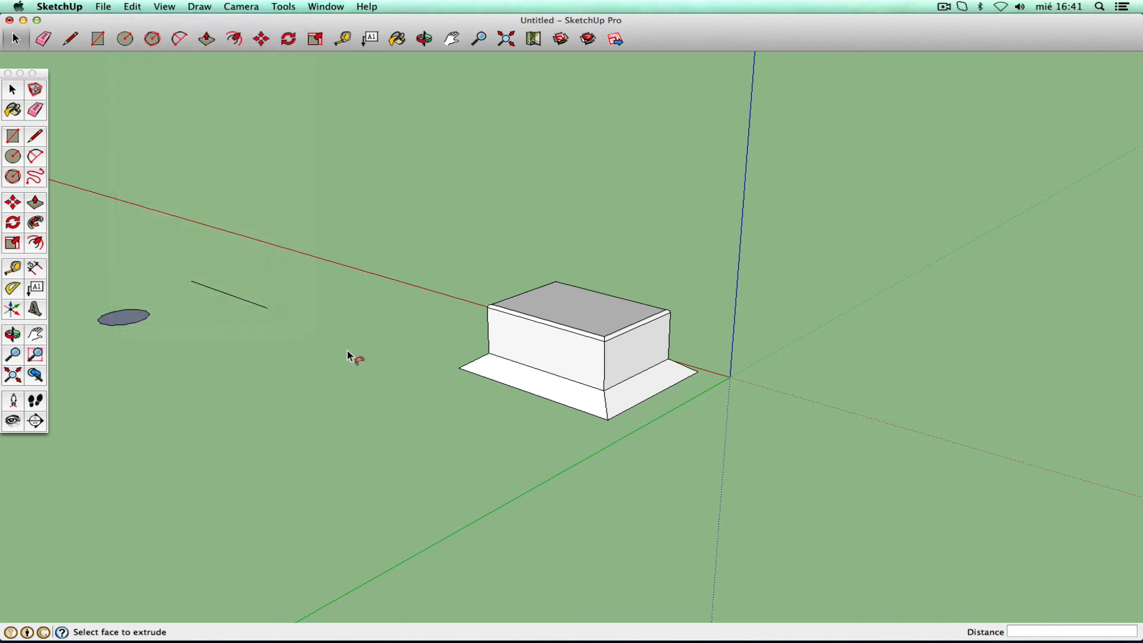
- Undo once more, then select and delete the small flat disk
key("super+z")
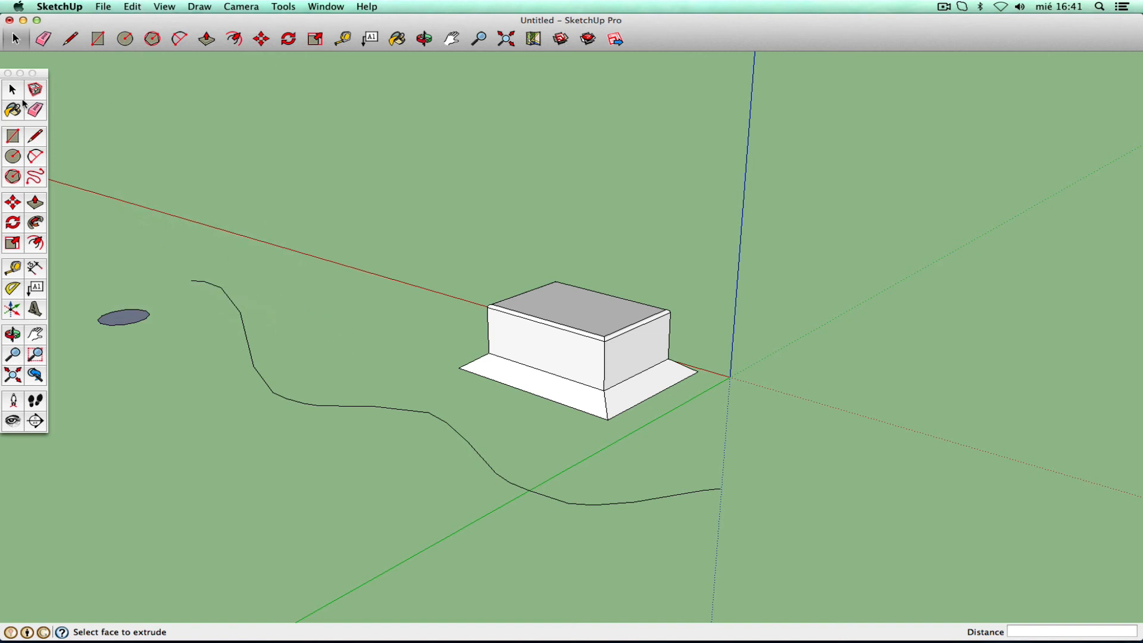
key("space")
left_click(139, 315)
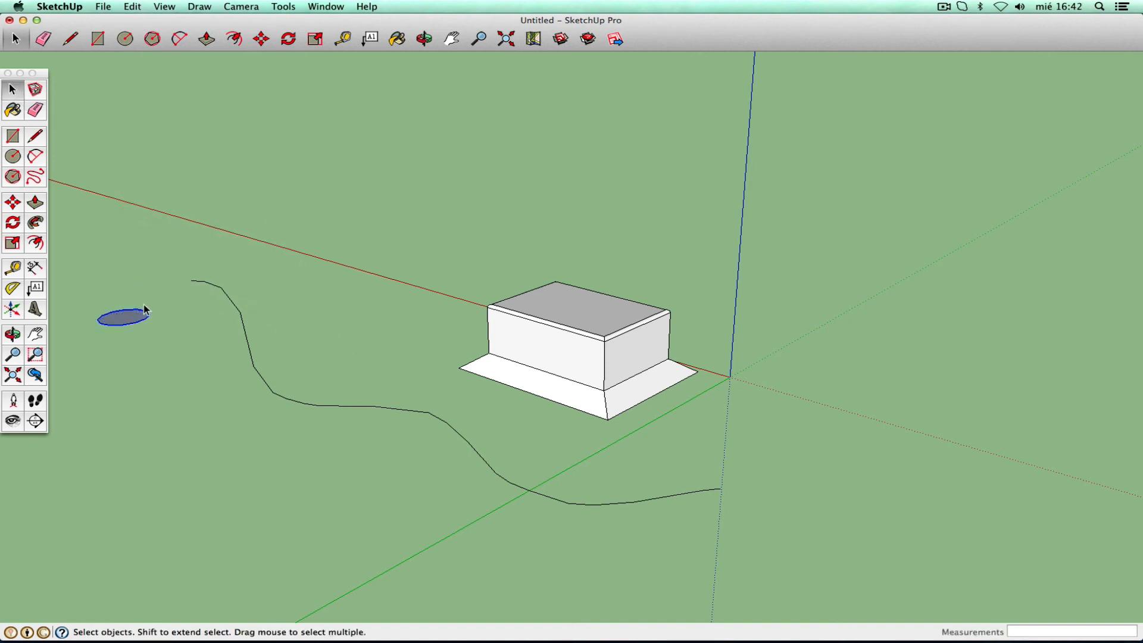
key("Delete")
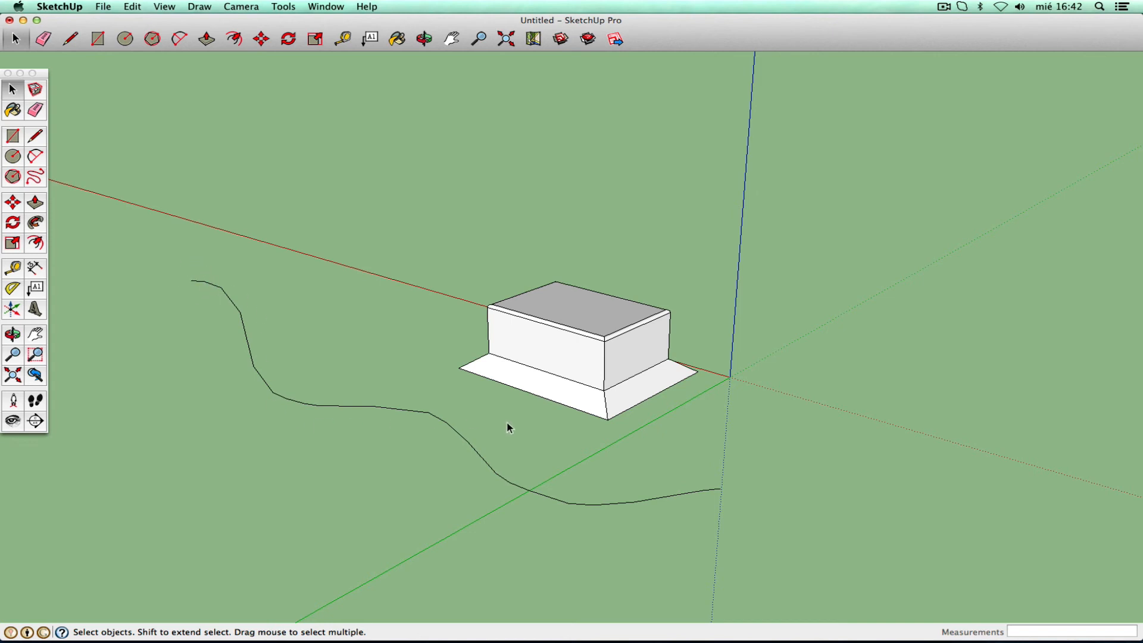
- Orbit to a near side-on view and back to perspective to check the new curve
left_click(14, 159)
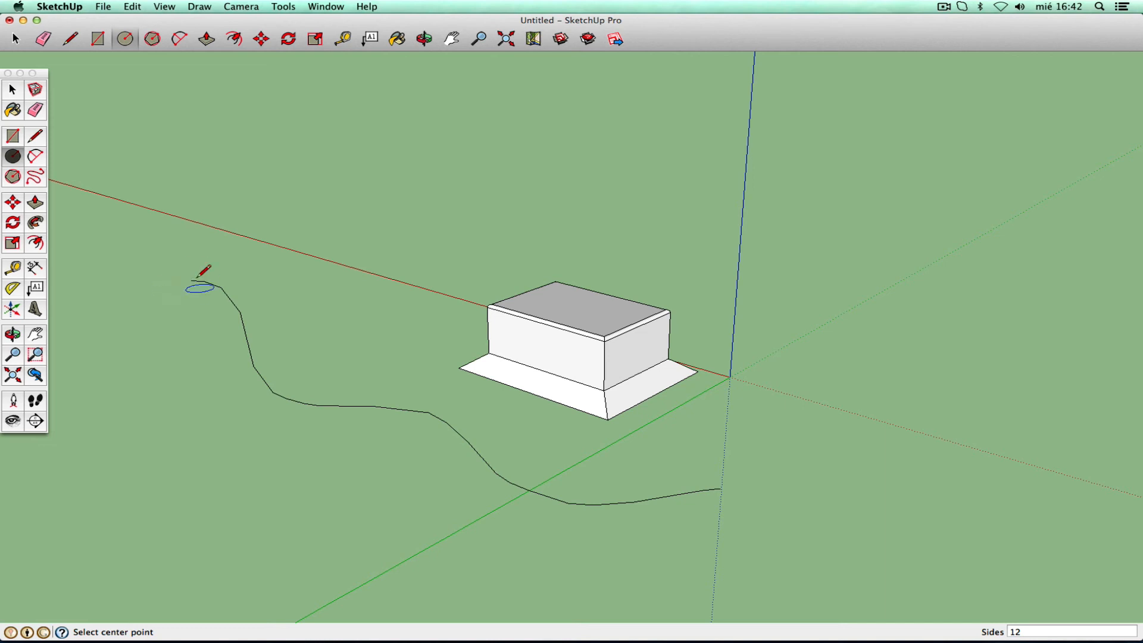
left_click(13, 335)
left_click_drag(250, 414, 332, 345)
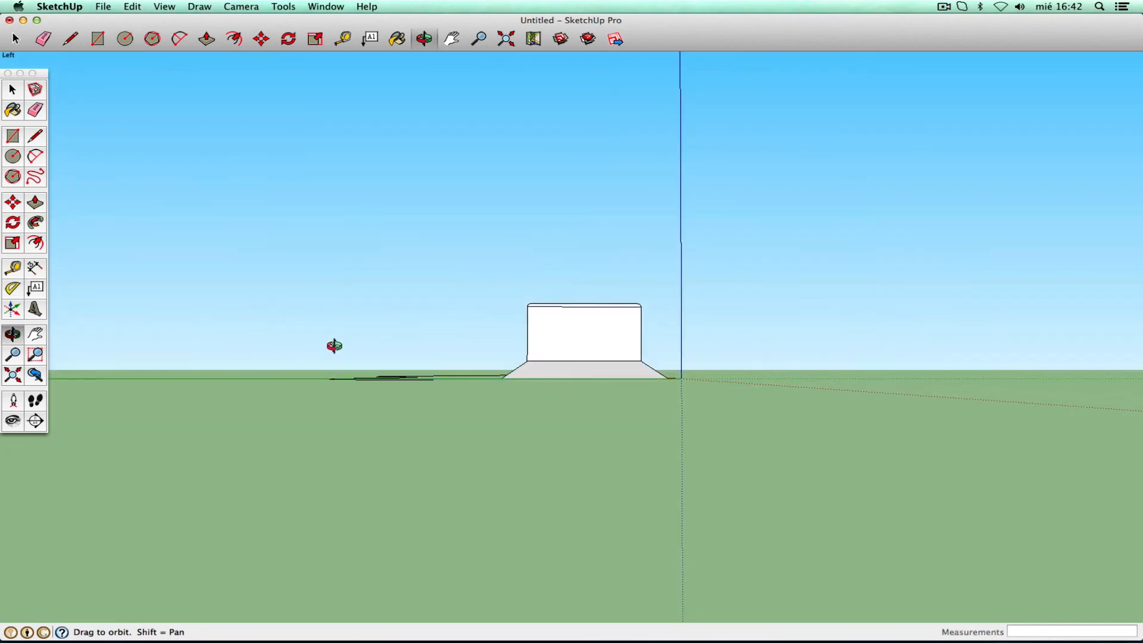
right_click(382, 353)
left_click(404, 358)
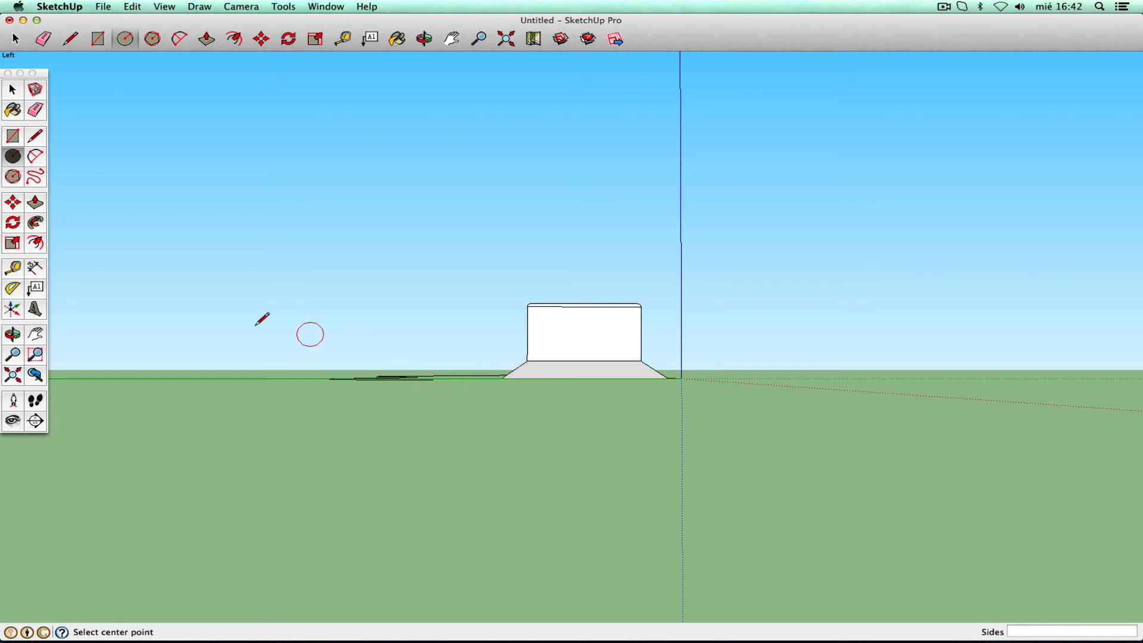
left_click(12, 334)
left_click_drag(229, 298, 470, 412)
right_click(470, 412)
left_click(483, 414)
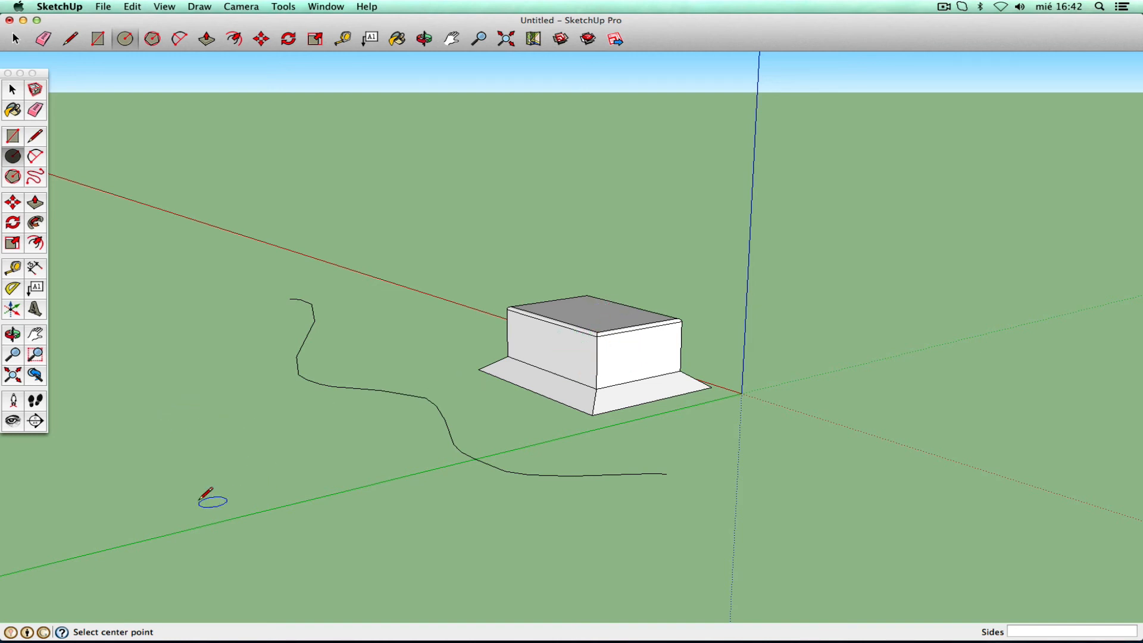
- Draw a rectangle on the ground left of the curve and push/pull it up about 0.51 m
left_click(12, 136)
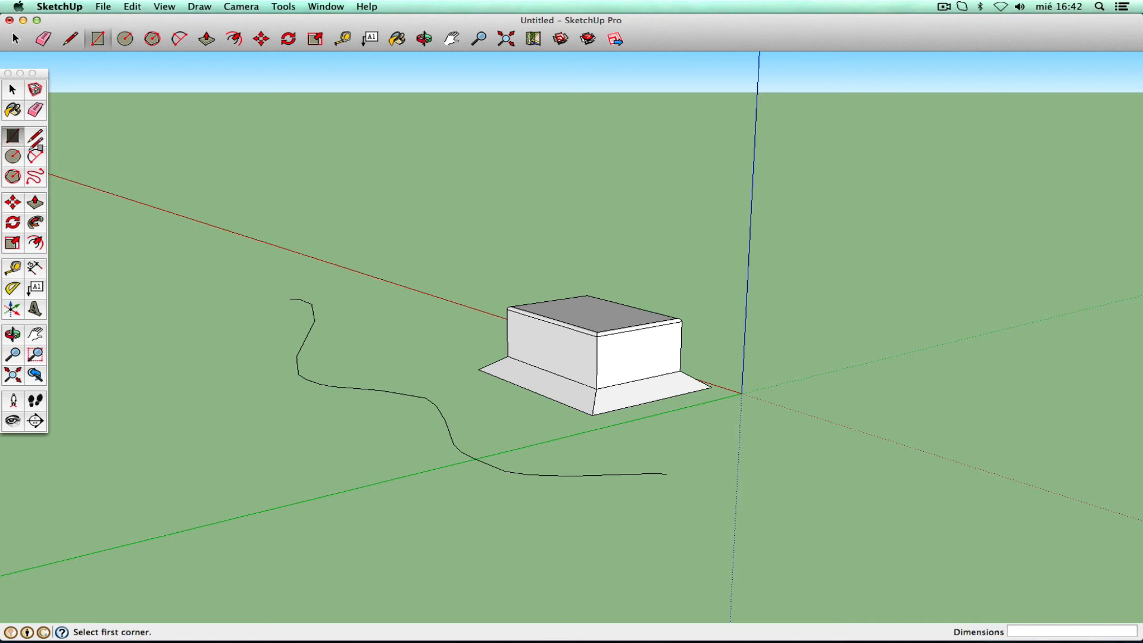
left_click(197, 390)
left_click(212, 482)
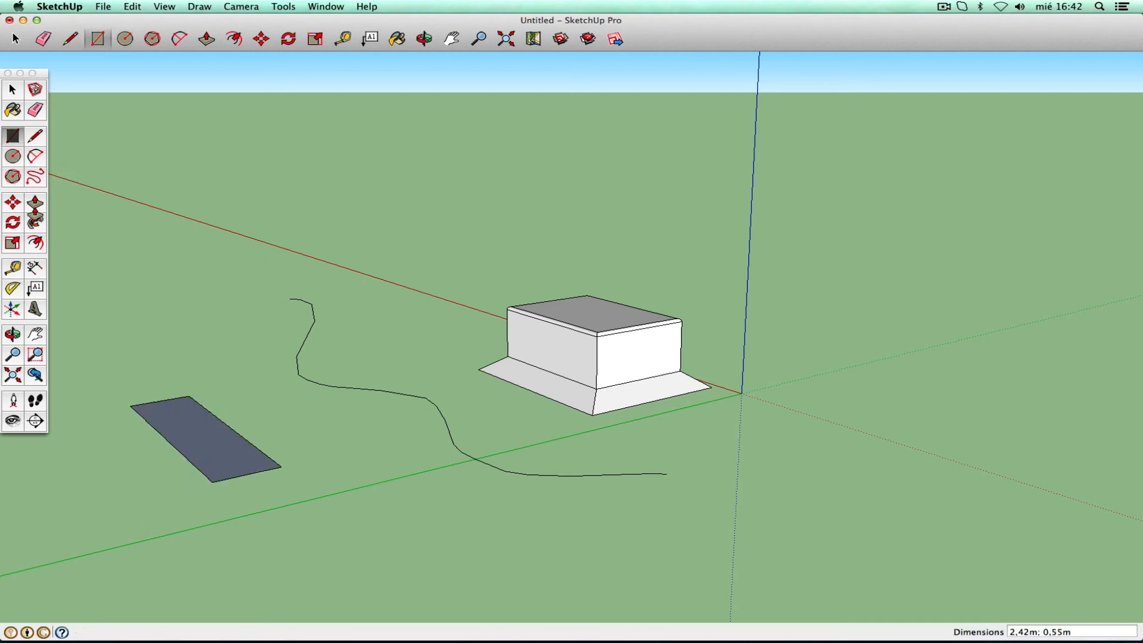
left_click(35, 202)
left_click(216, 445)
left_click(216, 393)
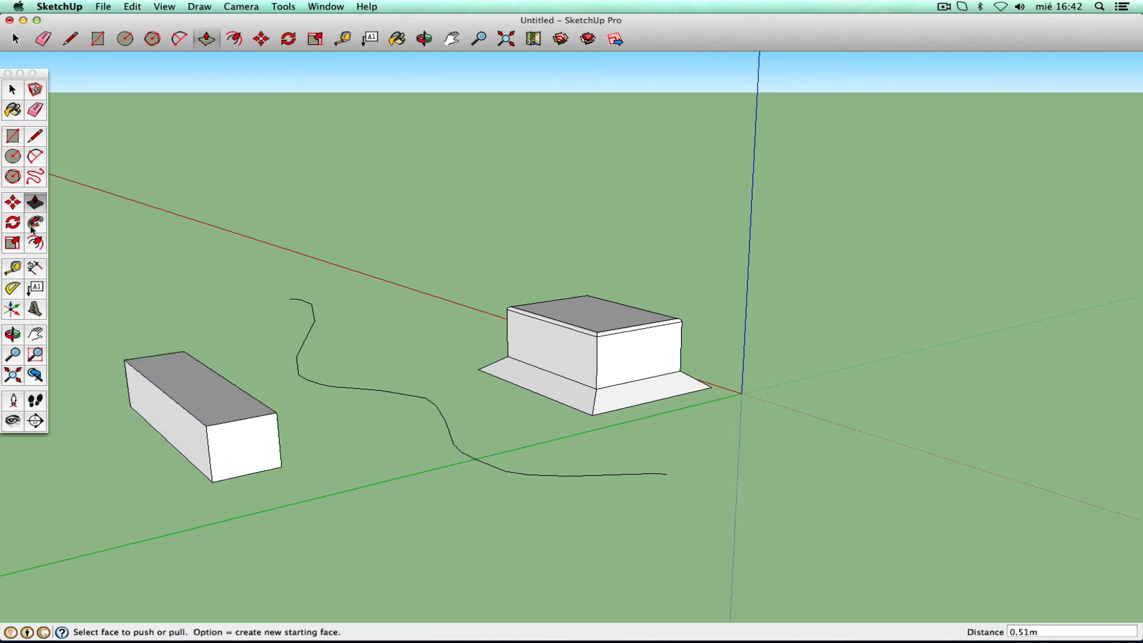
left_click(13, 156)
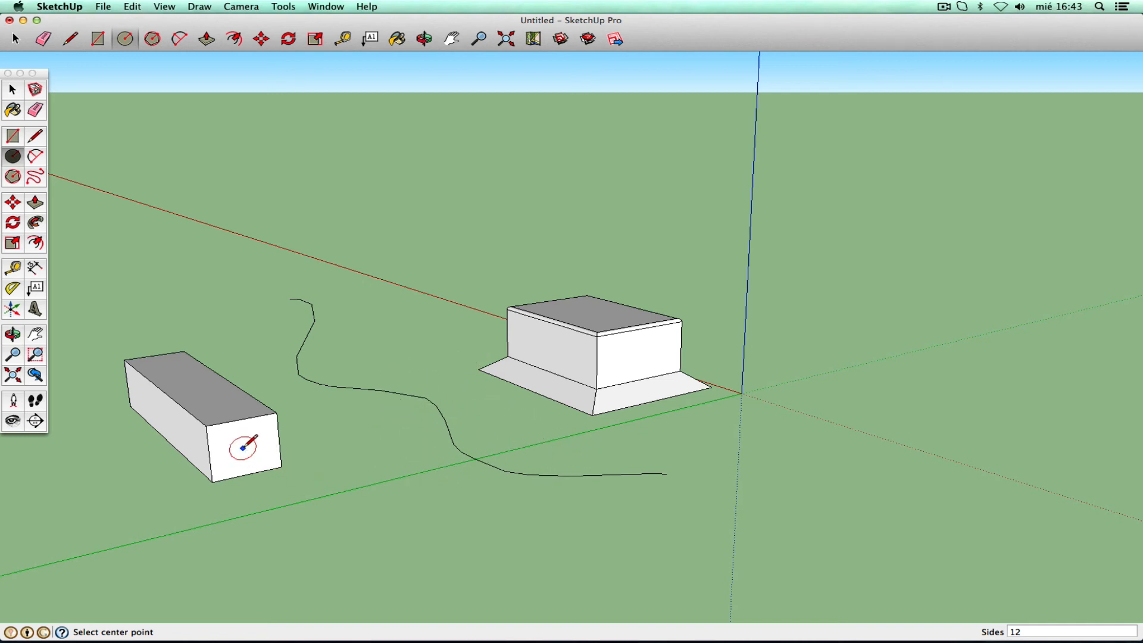
- Draw a small circle centred on the freehand curve's end point
left_click(290, 298)
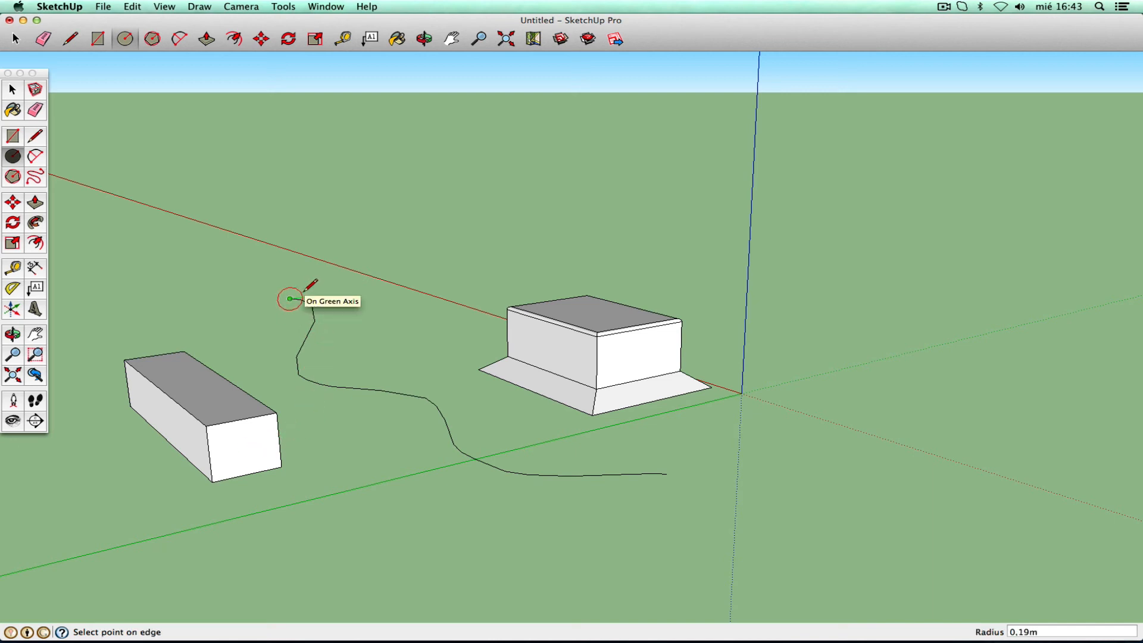
left_click(303, 298)
left_click(12, 334)
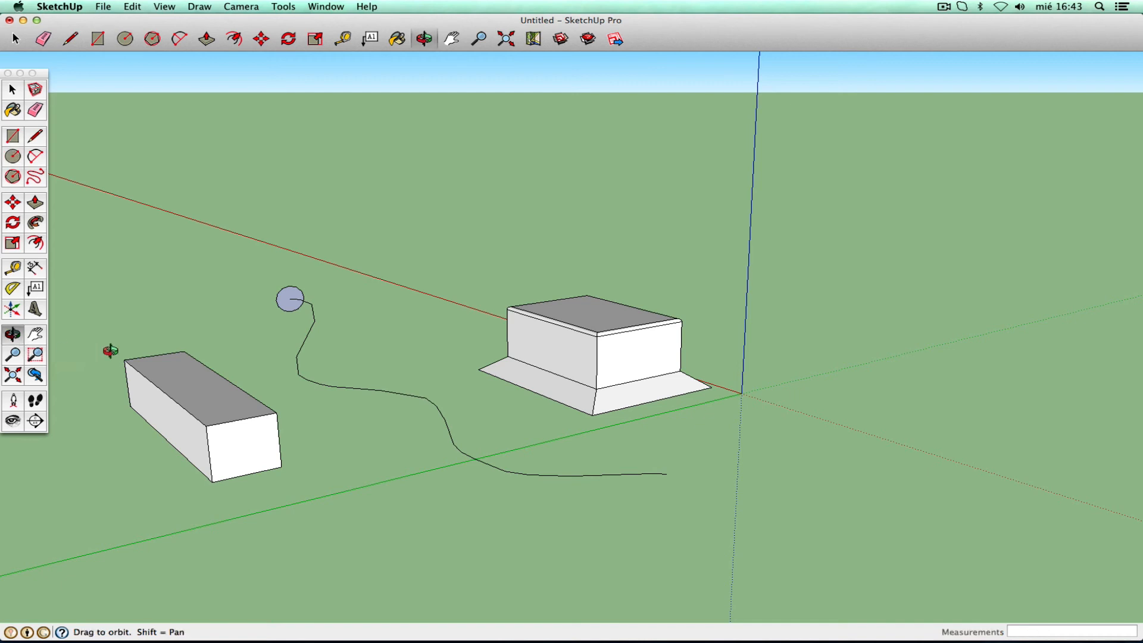
left_click_drag(110, 350, 224, 372)
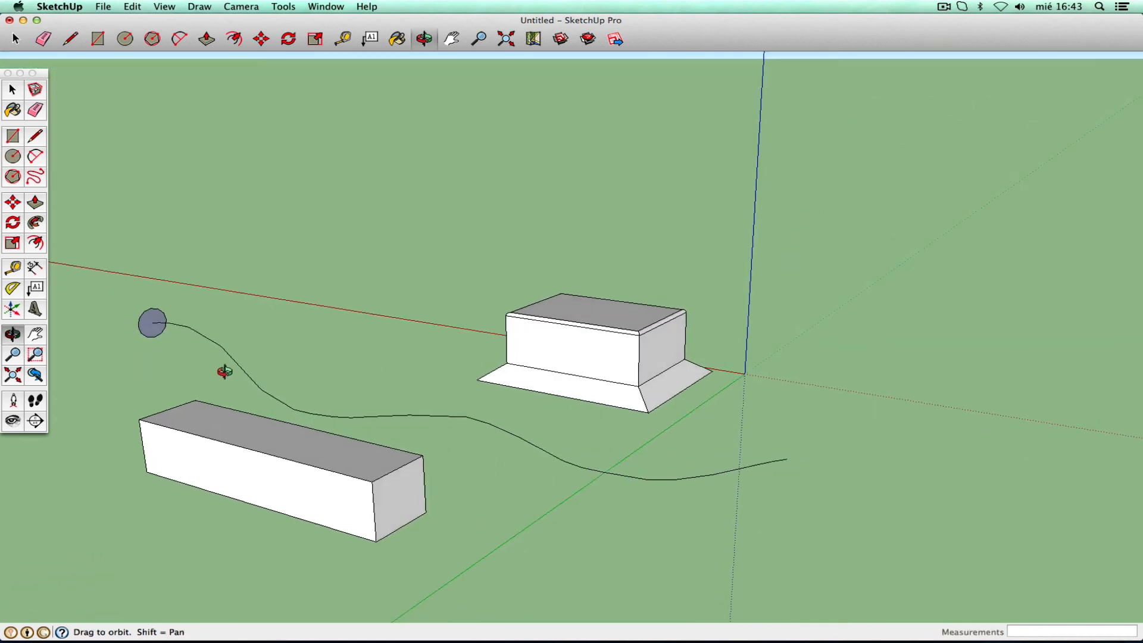
left_click(35, 334)
left_click_drag(297, 286, 255, 247)
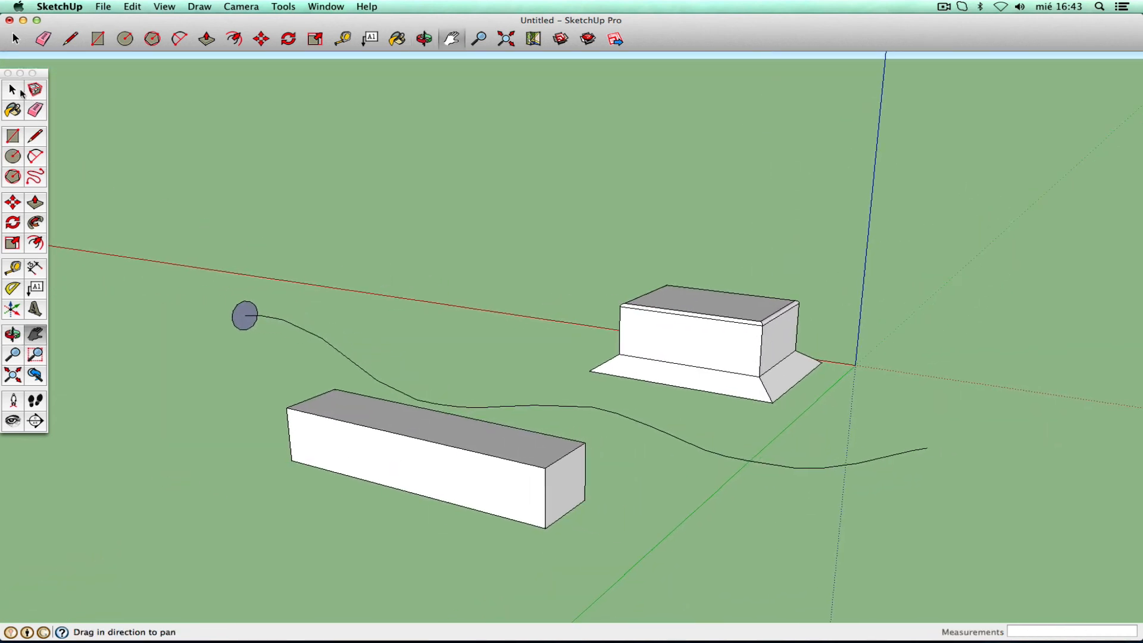
- Select the freehand curve and Follow Me the circle along it into a round tube
left_click(20, 89)
left_click(310, 333)
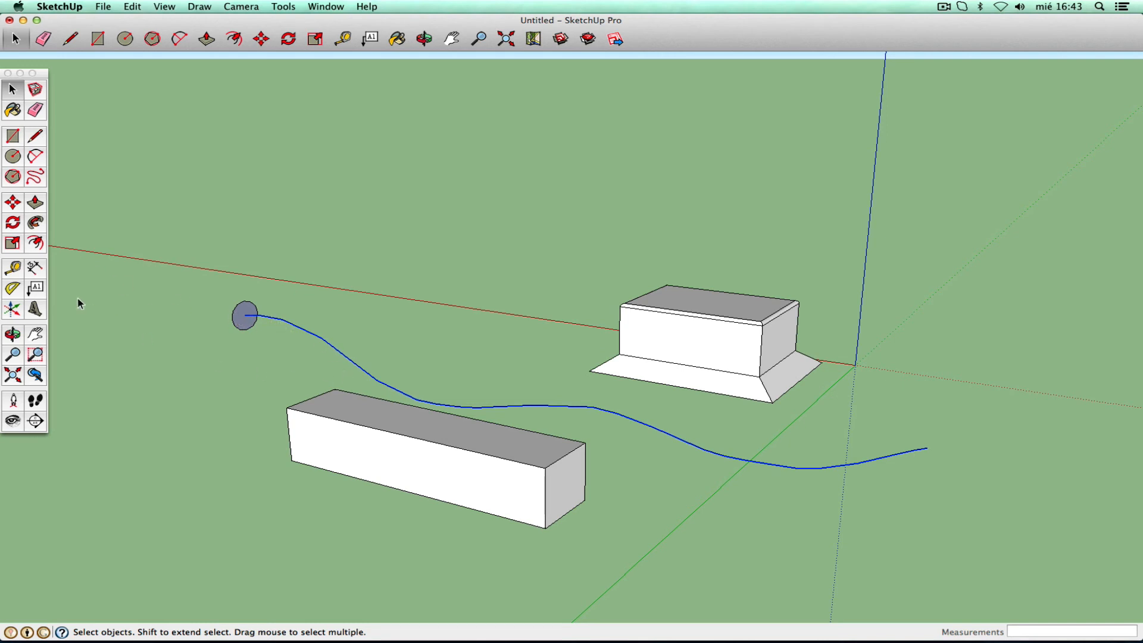
left_click(35, 224)
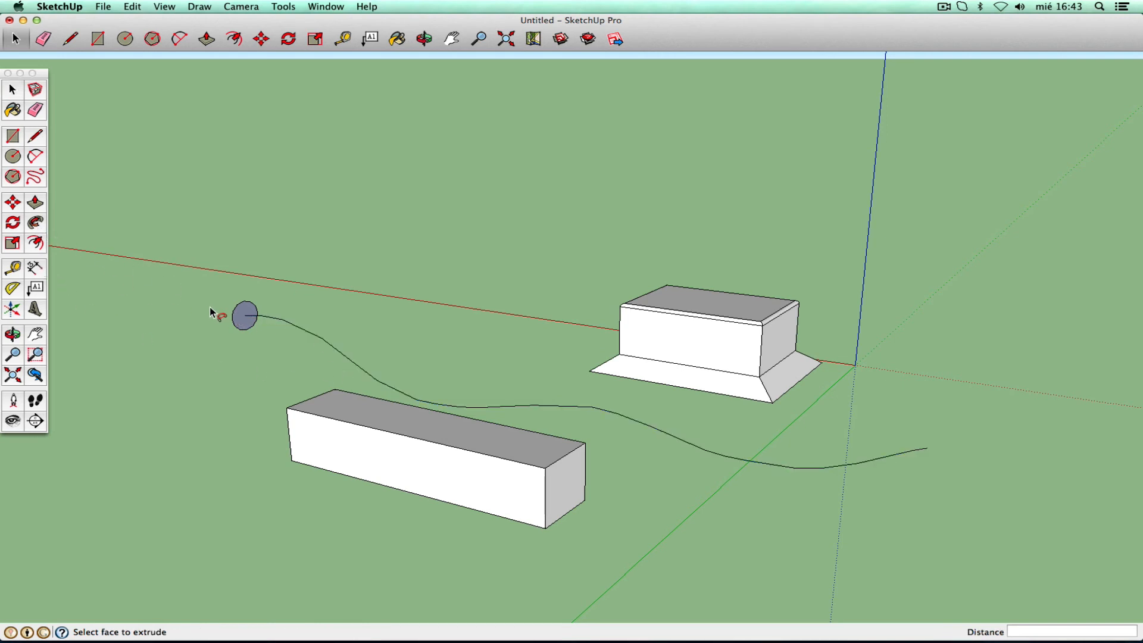
left_click(239, 317)
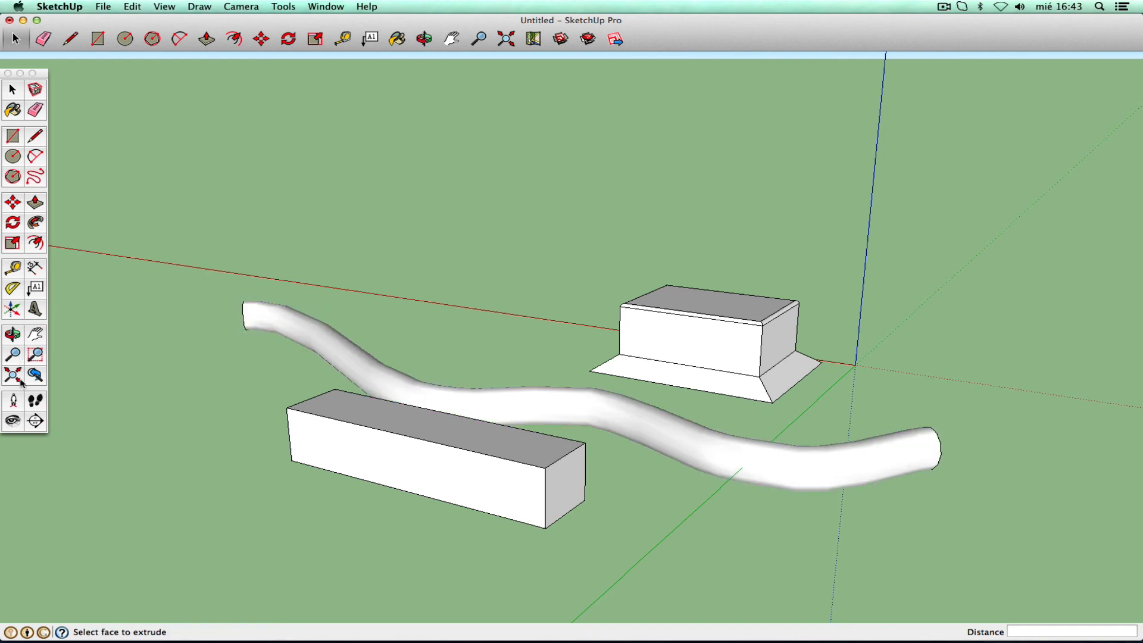
- Zoom out and orbit around the tube and both boxes
left_click(12, 355)
left_click_drag(421, 292, 385, 404)
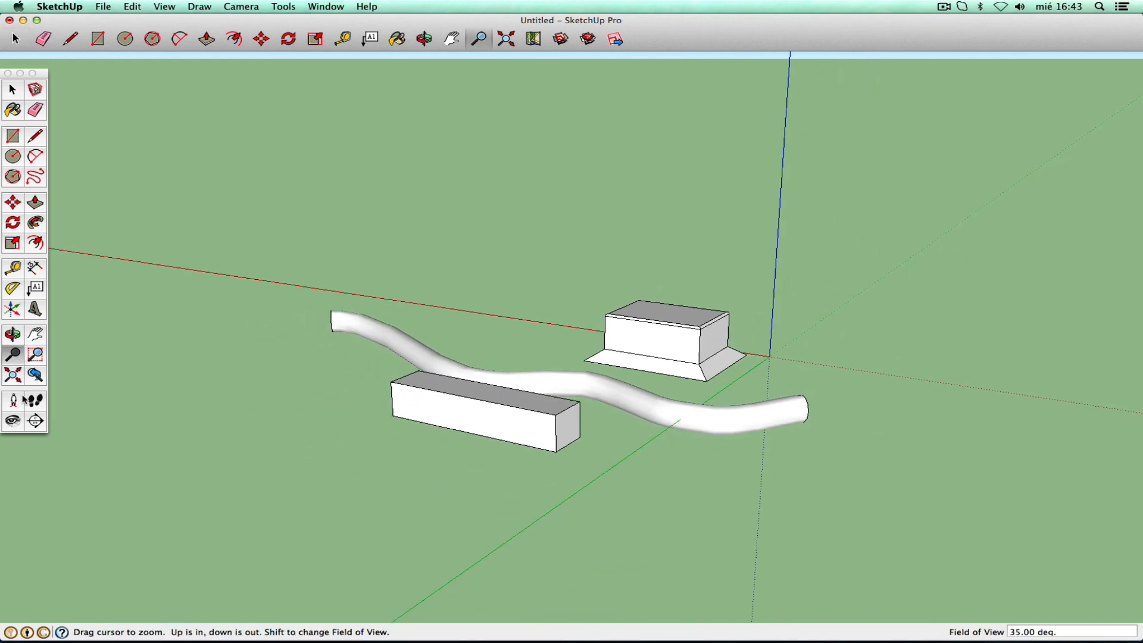
left_click(12, 334)
left_click_drag(702, 370, 336, 303)
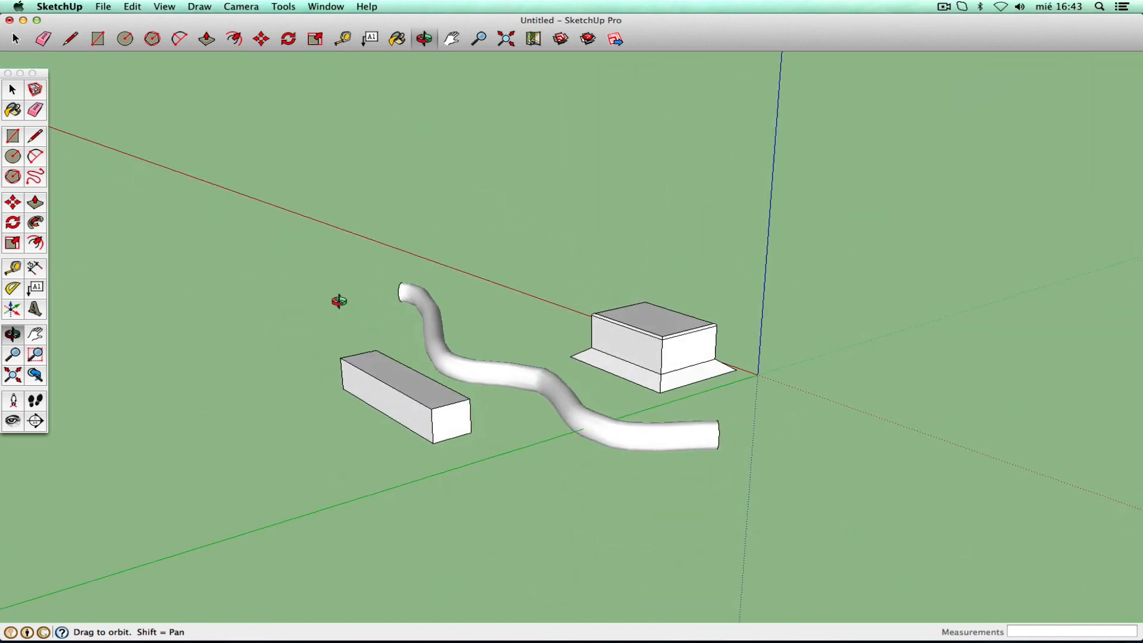
right_click(343, 318)
- Orbit slightly, exit Orbit, and open the Window menu listing pinza_plano.skp among open models
left_click(353, 323)
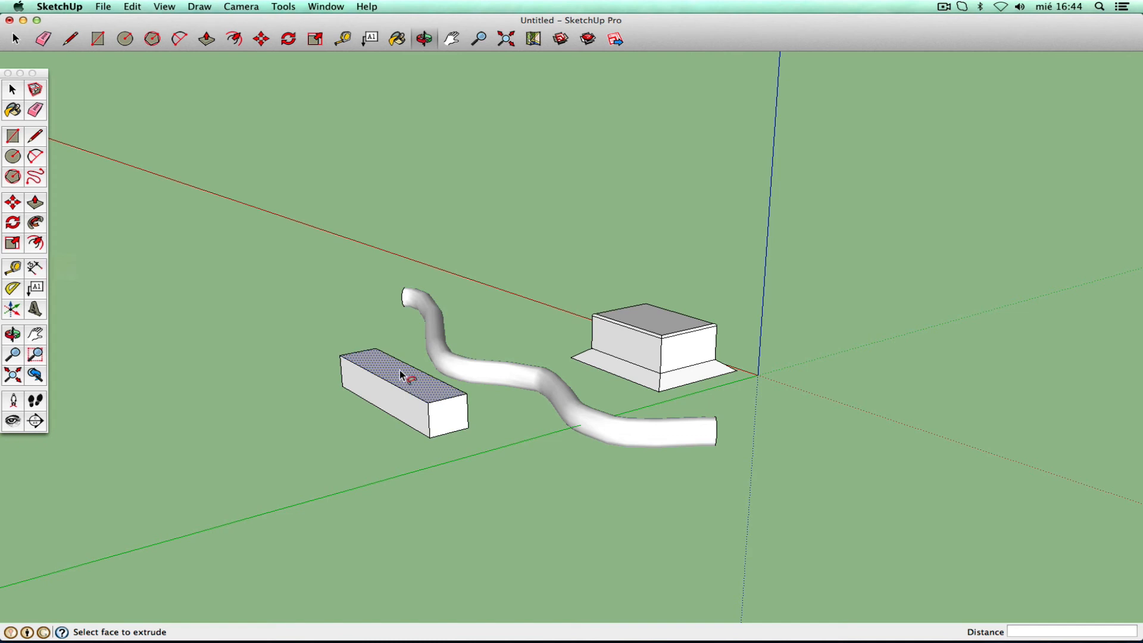
left_click_drag(186, 368, 313, 364)
right_click(313, 364)
left_click(329, 372)
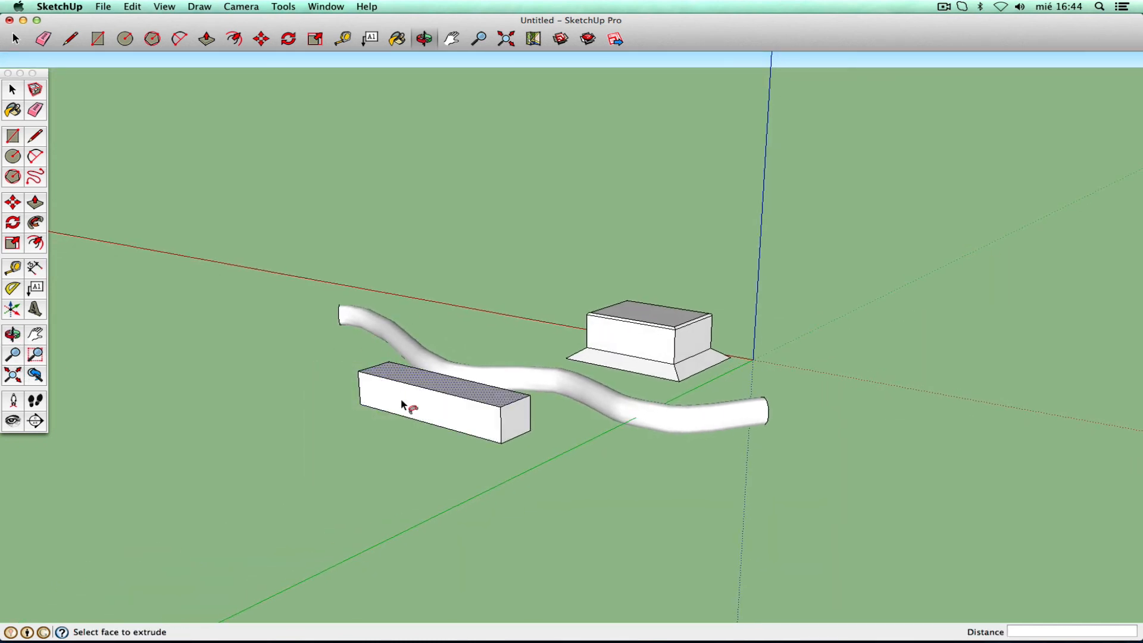
left_click(325, 6)
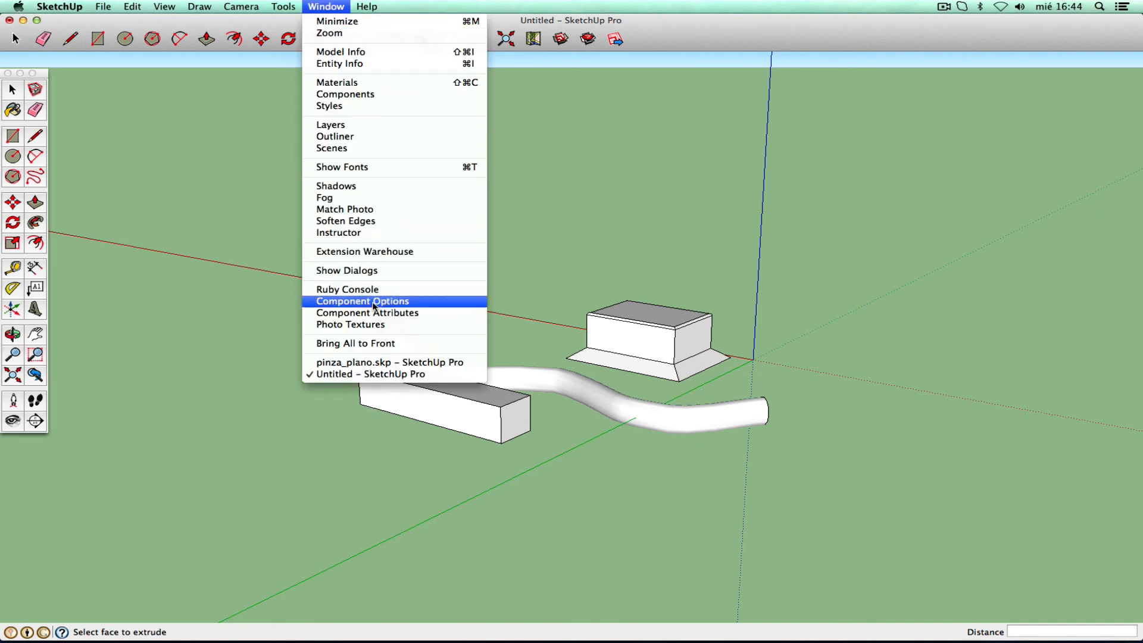
- Switch to pinza_plano.skp, then orbit and zoom out to reveal the dimensioned jaw plan
left_click(369, 362)
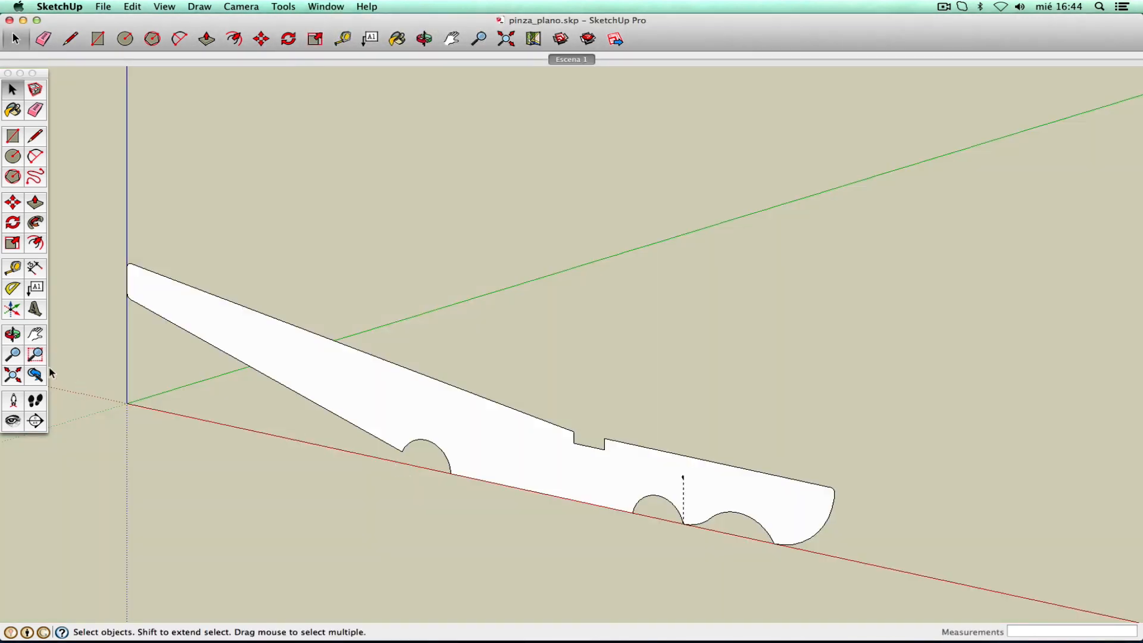
left_click(13, 335)
mouse_move(434, 247)
left_mouse_down()
mouse_move(354, 288)
mouse_move(236, 321)
mouse_move(314, 270)
mouse_move(447, 270)
mouse_move(612, 232)
mouse_move(716, 176)
mouse_move(505, 250)
mouse_move(440, 292)
left_mouse_up()
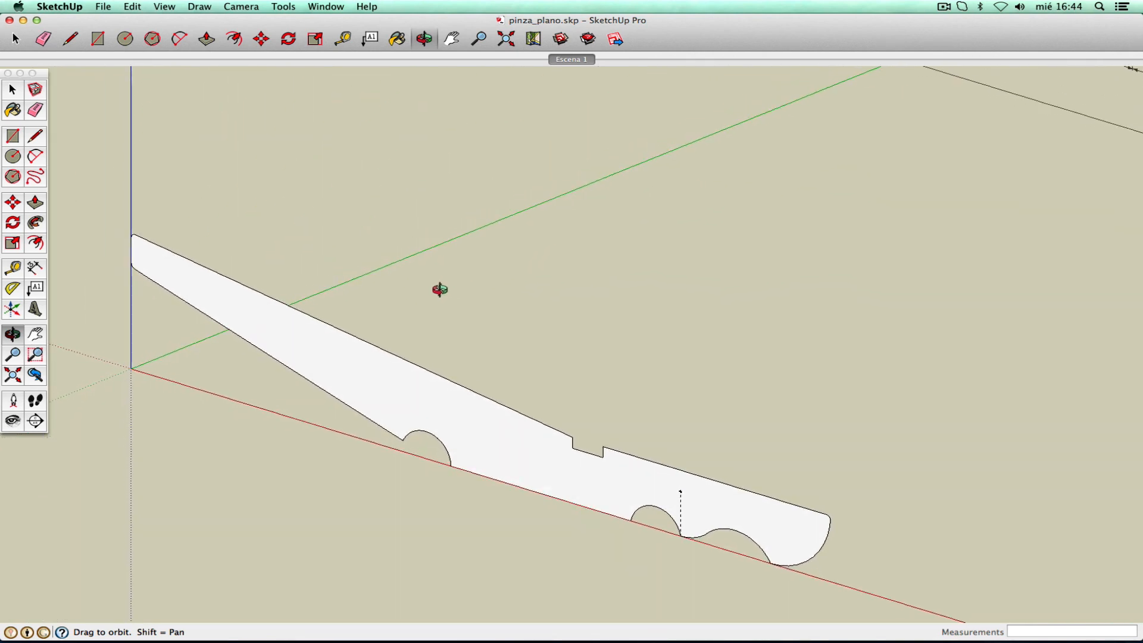
right_click(403, 304)
left_click(412, 308)
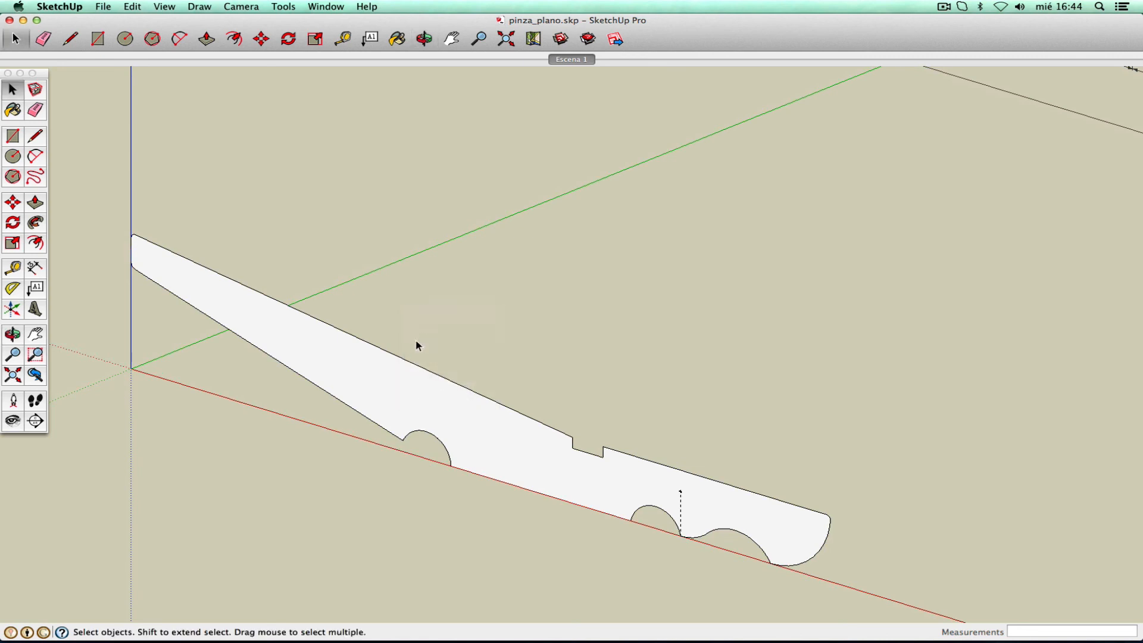
key("z")
left_click_drag(467, 280, 459, 347)
right_click(463, 325)
left_click(479, 328)
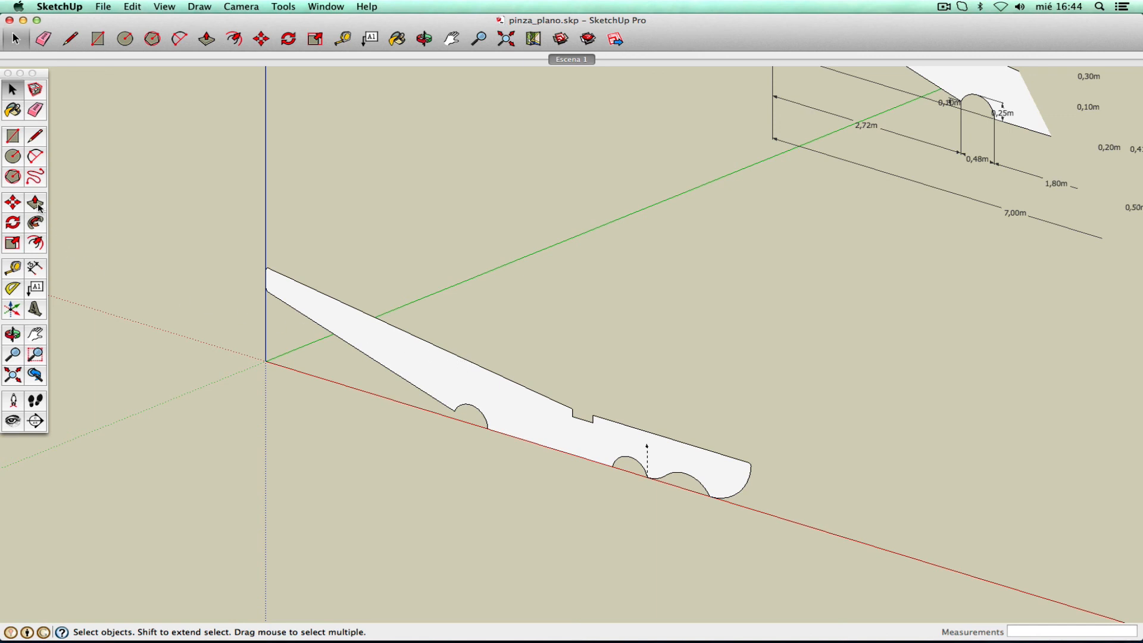
left_click(320, 7)
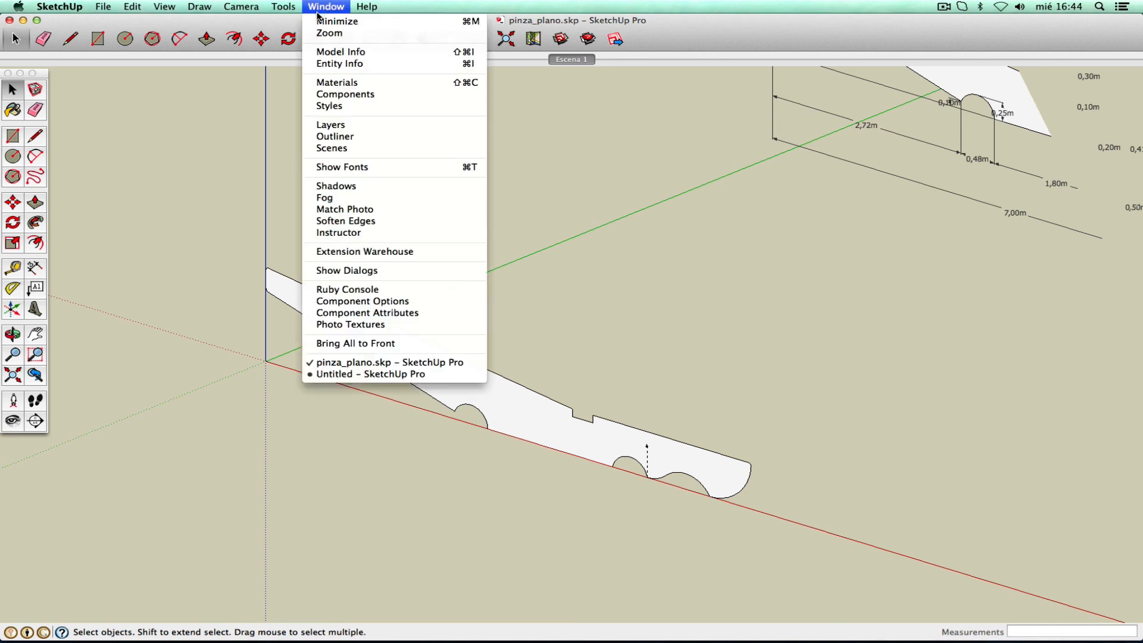
- Open pinza.skp from the Escritorio folder and dismiss the version warning
mouse_move(105, 9)
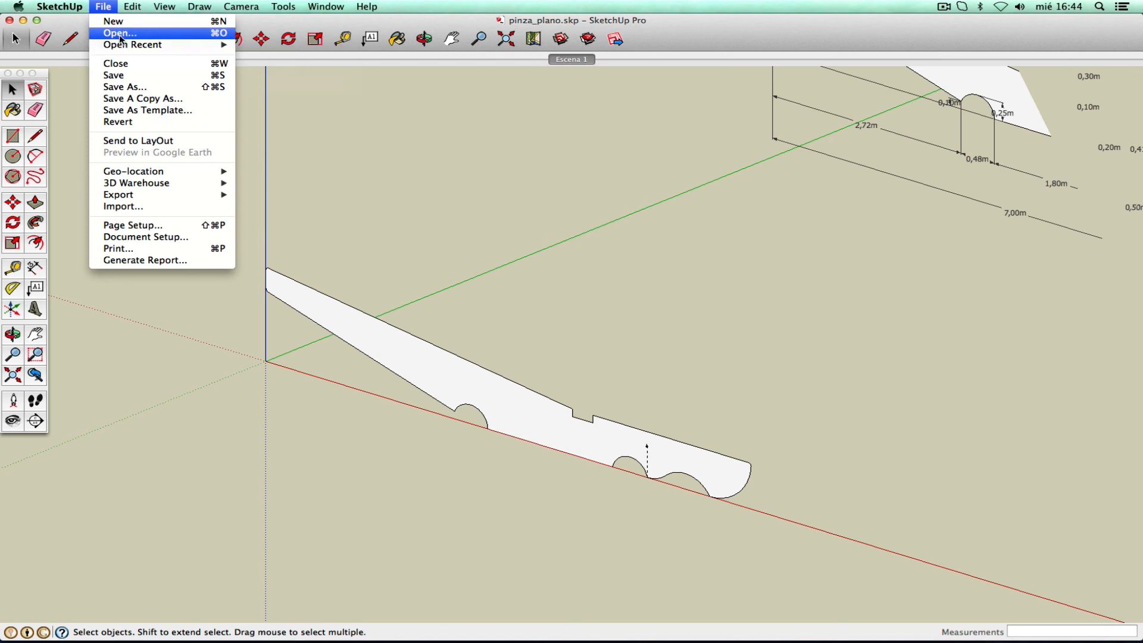
left_click(119, 35)
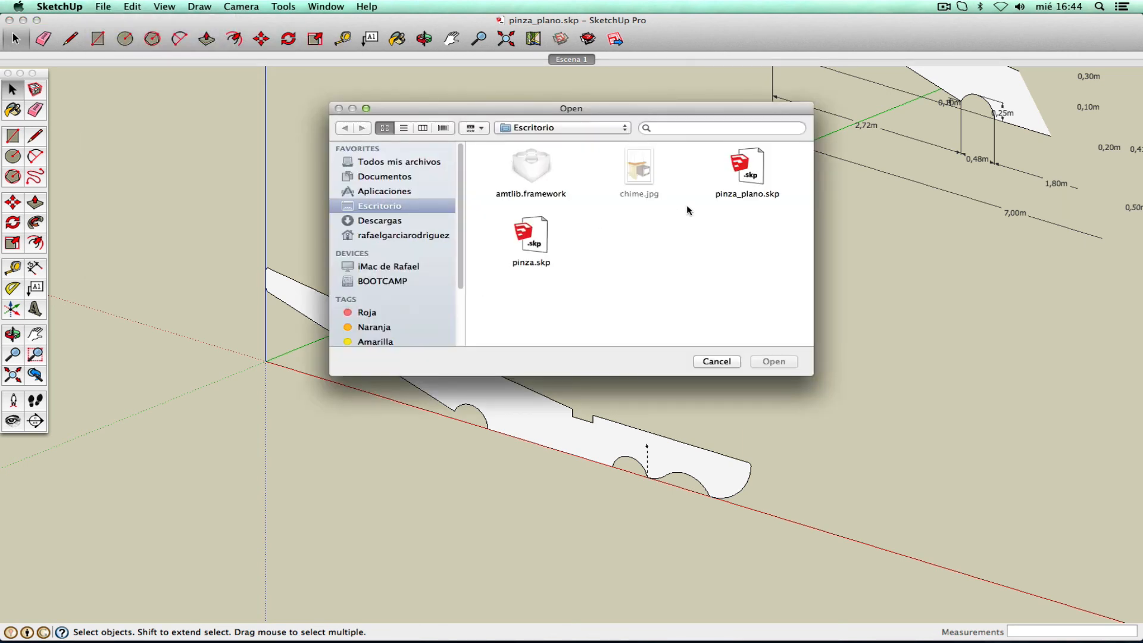
left_click(542, 244)
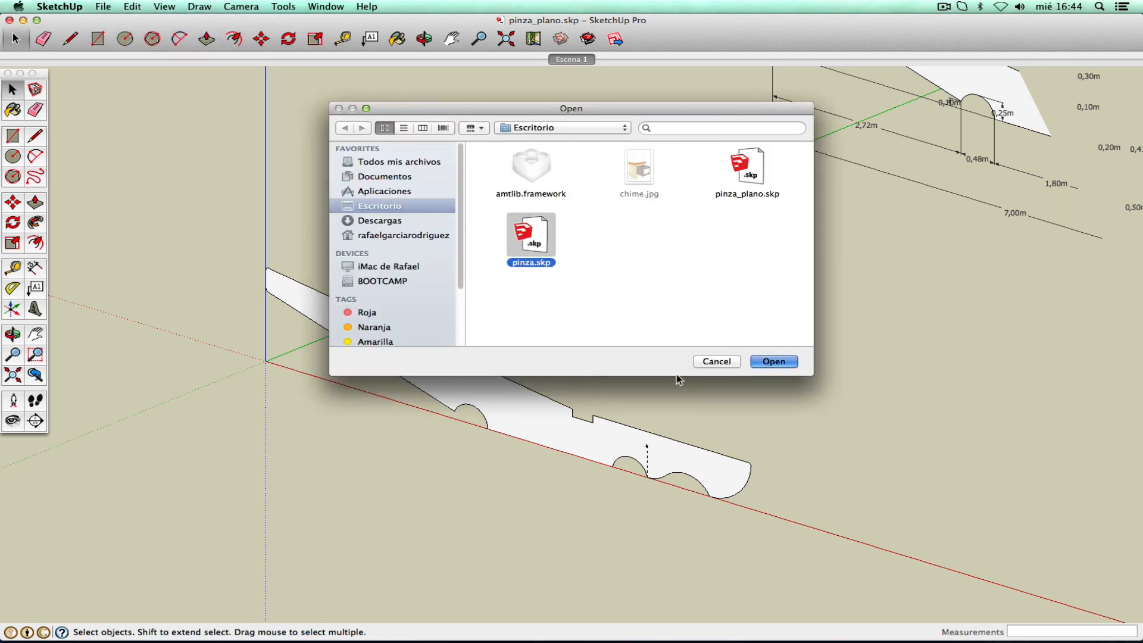
left_click(773, 362)
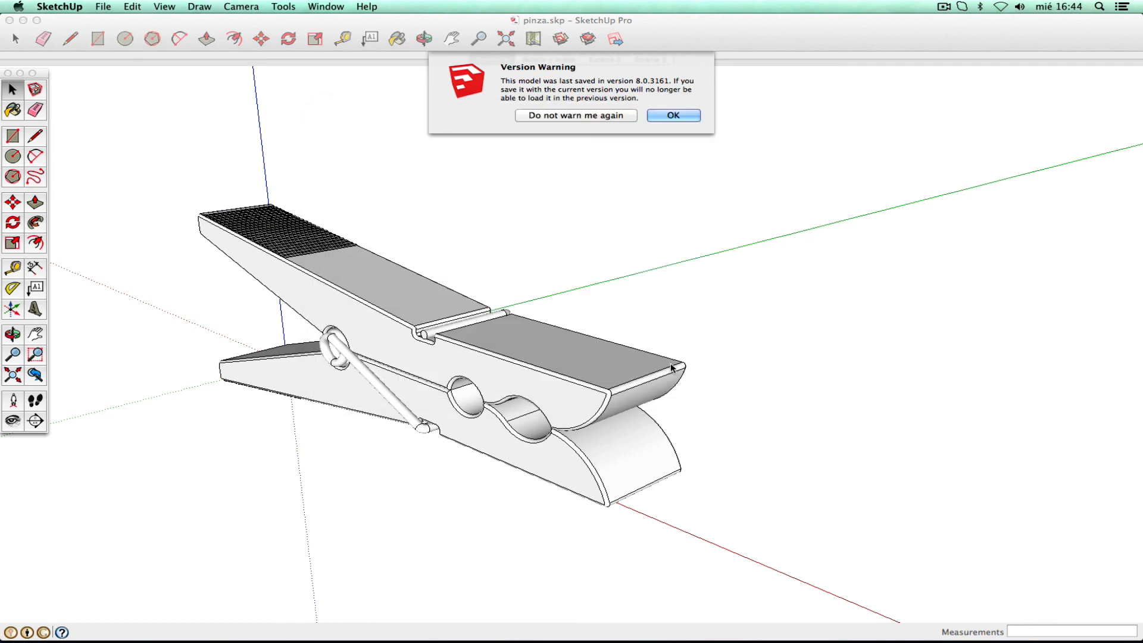
left_click(669, 117)
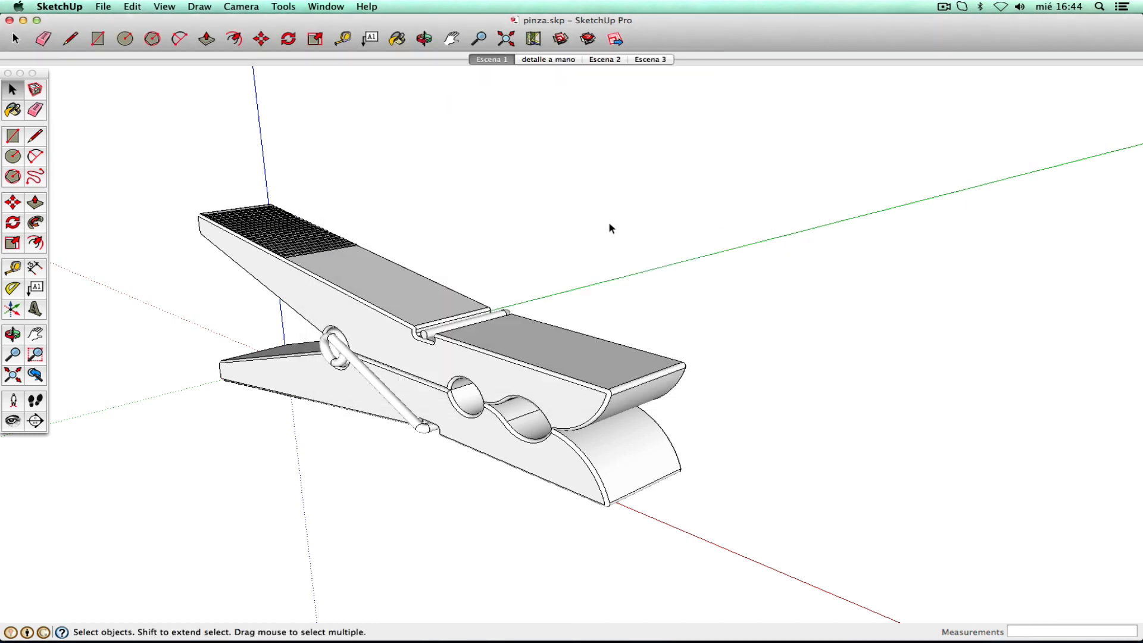
- Orbit, pan and zoom in on the finished clothespin's jaw end
left_click(18, 338)
left_click_drag(523, 270, 397, 356)
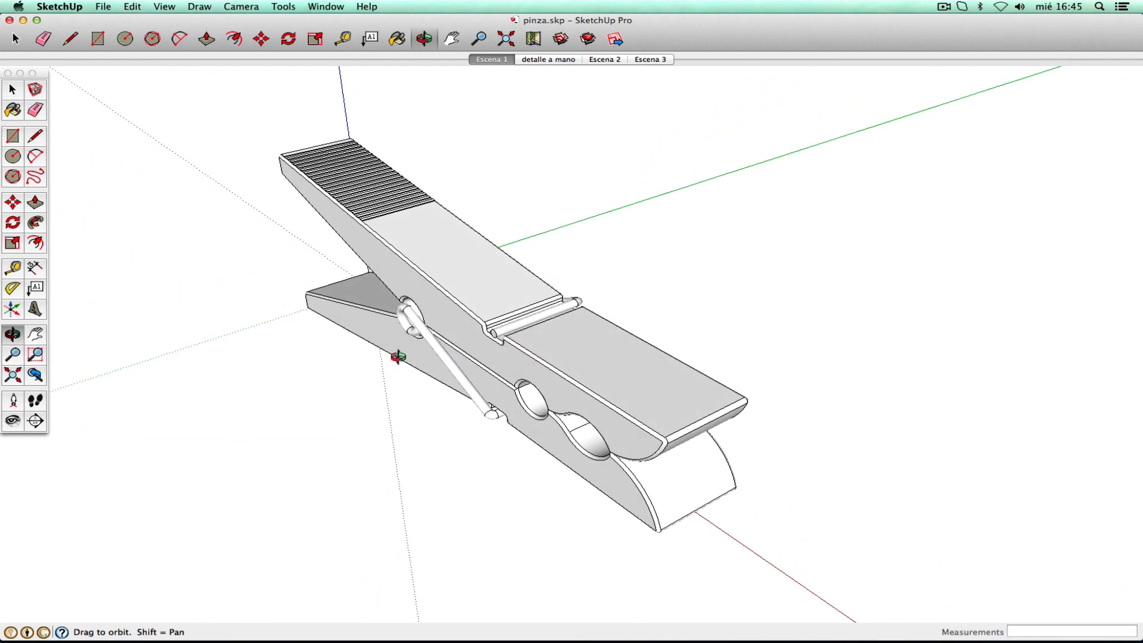
left_click(35, 335)
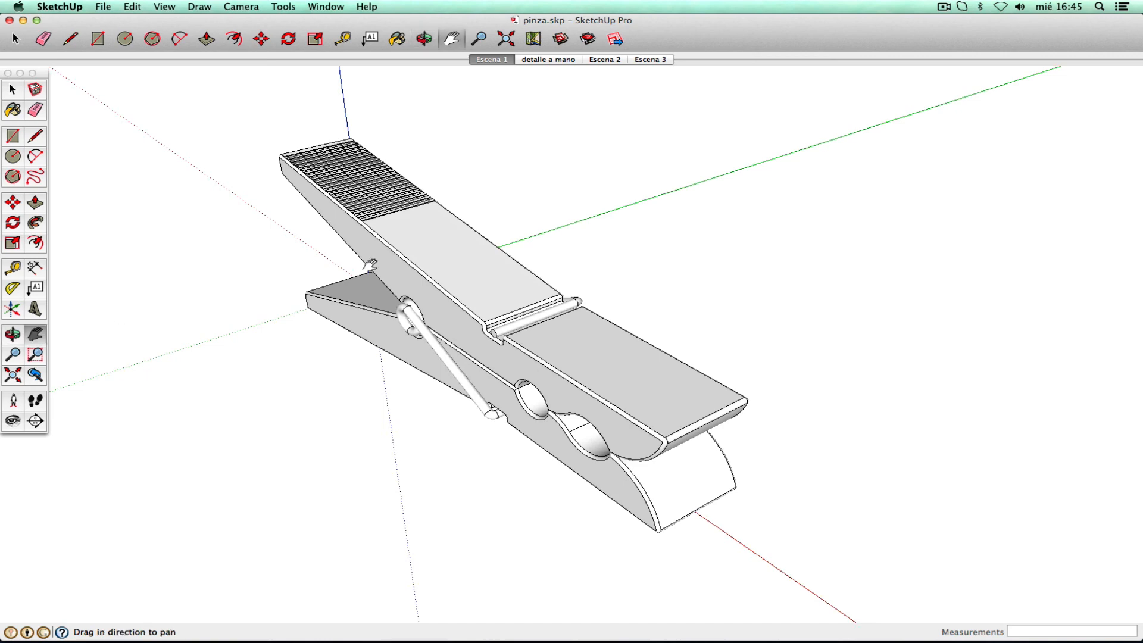
left_click_drag(480, 246, 389, 271)
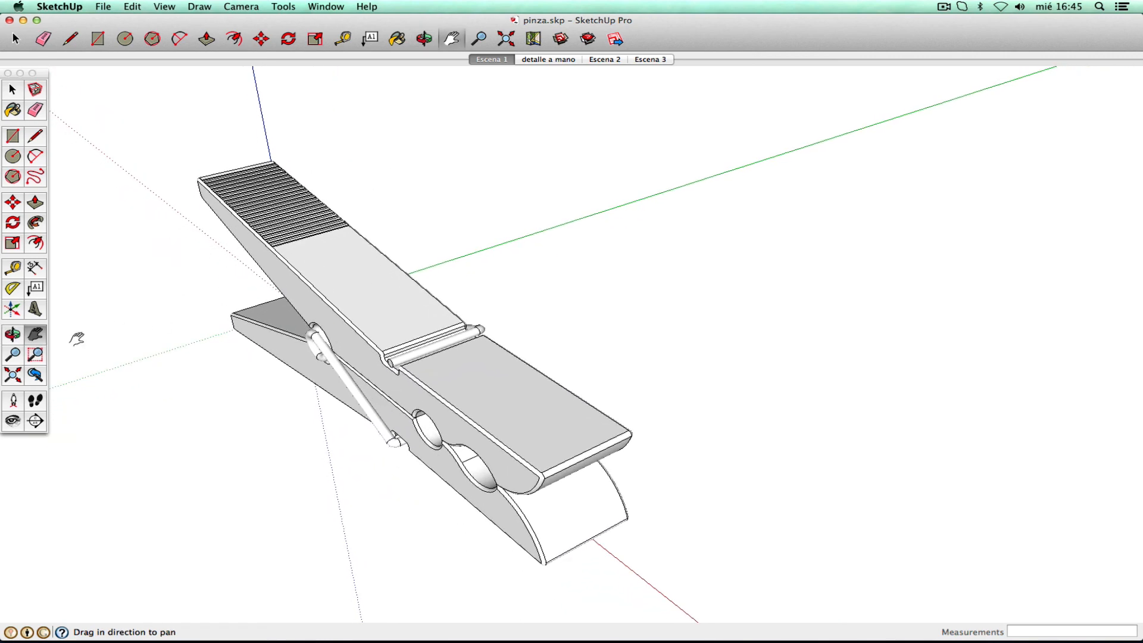
left_click(13, 355)
mouse_move(417, 341)
left_mouse_down()
mouse_move(450, 280)
mouse_move(426, 331)
left_mouse_up()
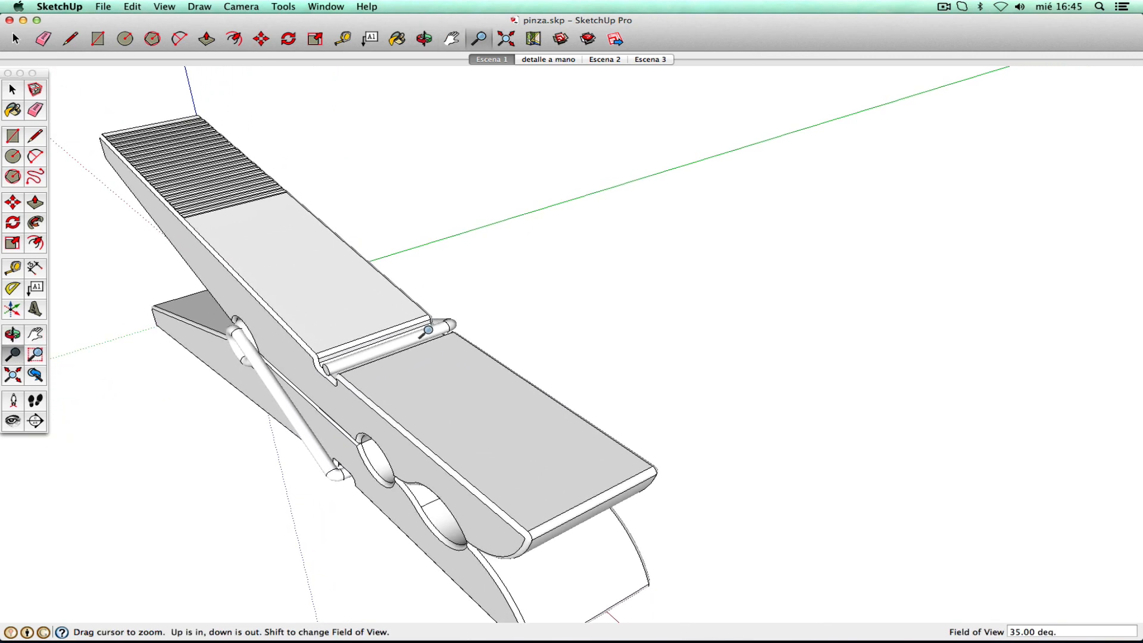
right_click(428, 330)
left_click(443, 334)
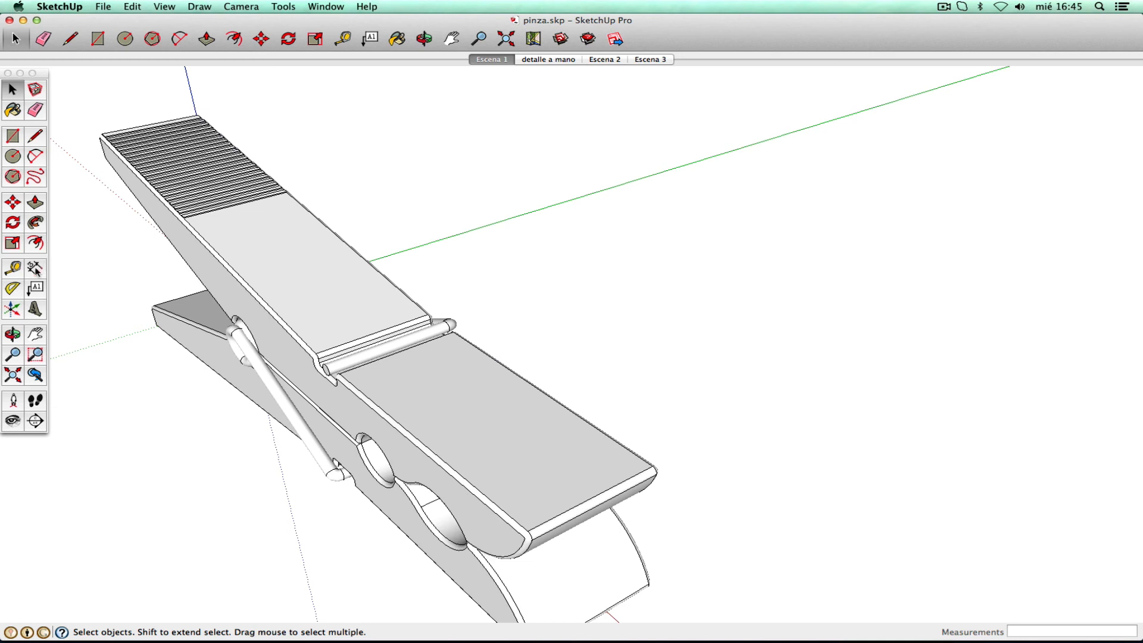
left_click(35, 268)
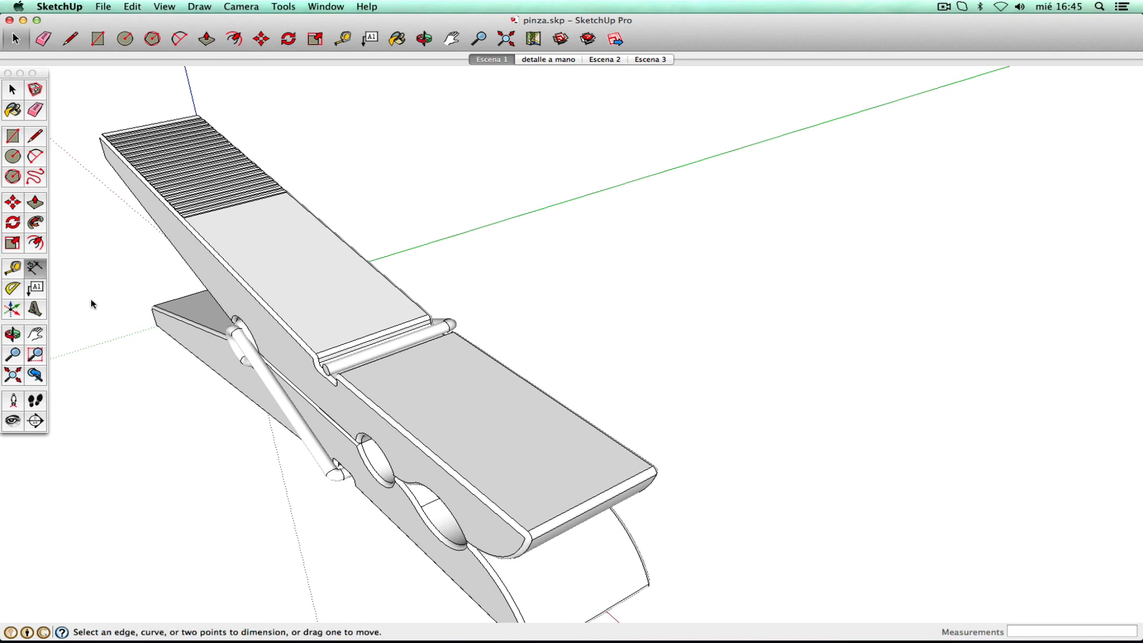
left_click(527, 530)
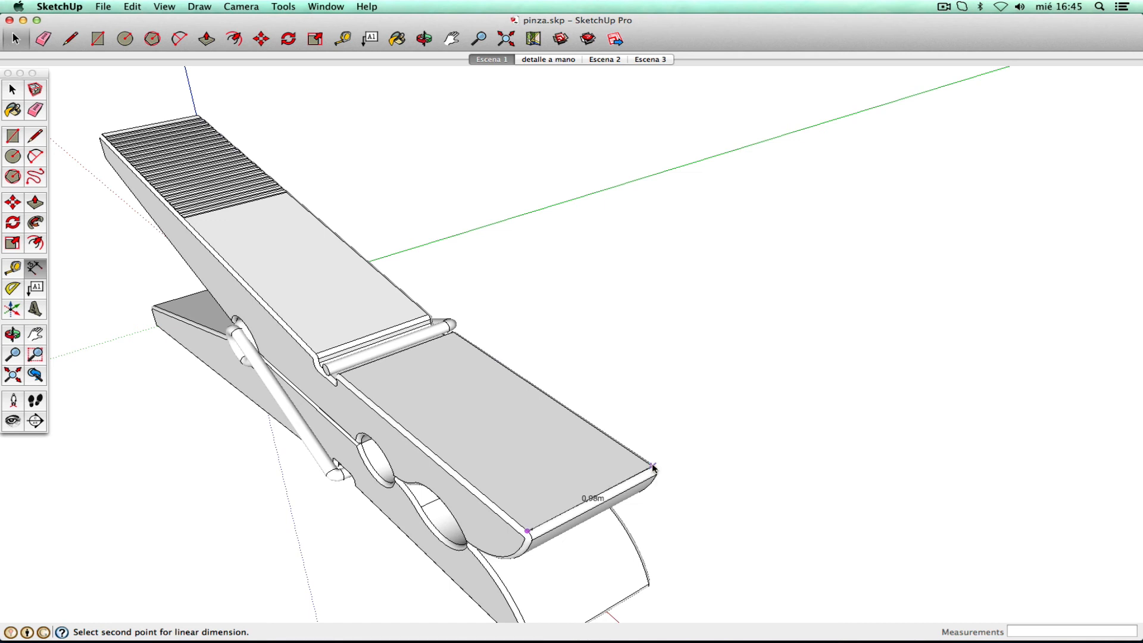
left_click(652, 466)
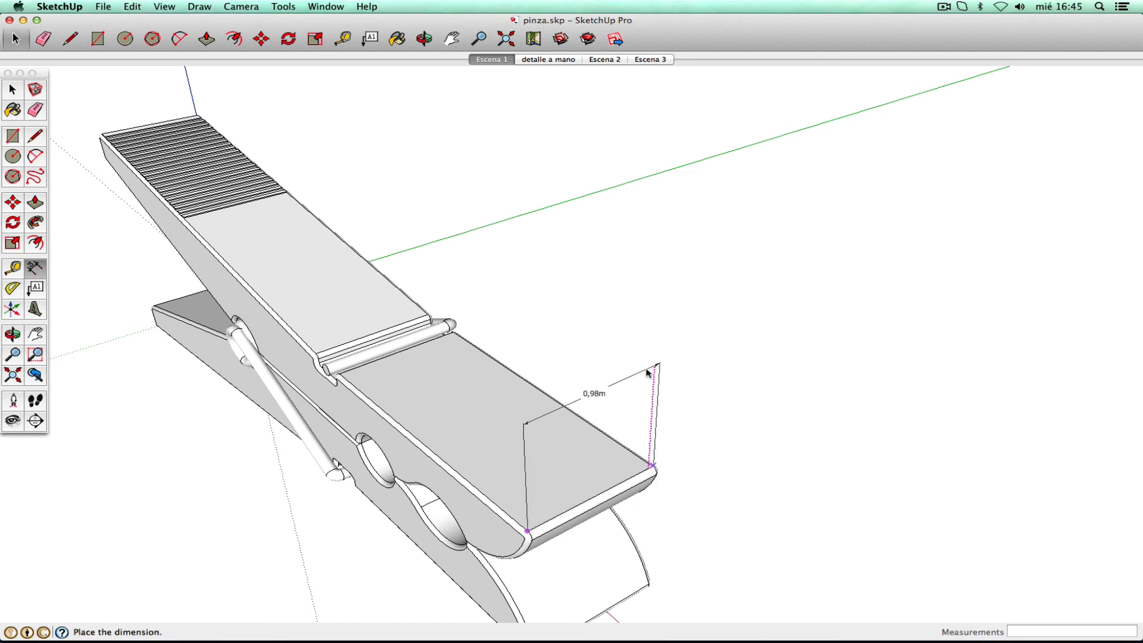
key("Escape")
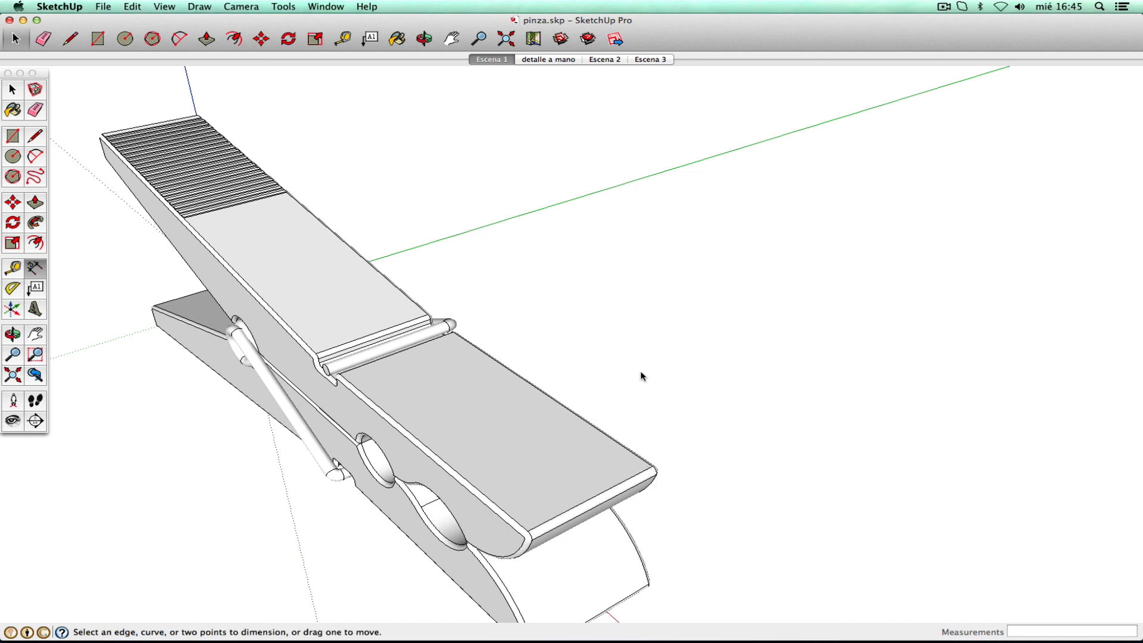
left_click(328, 7)
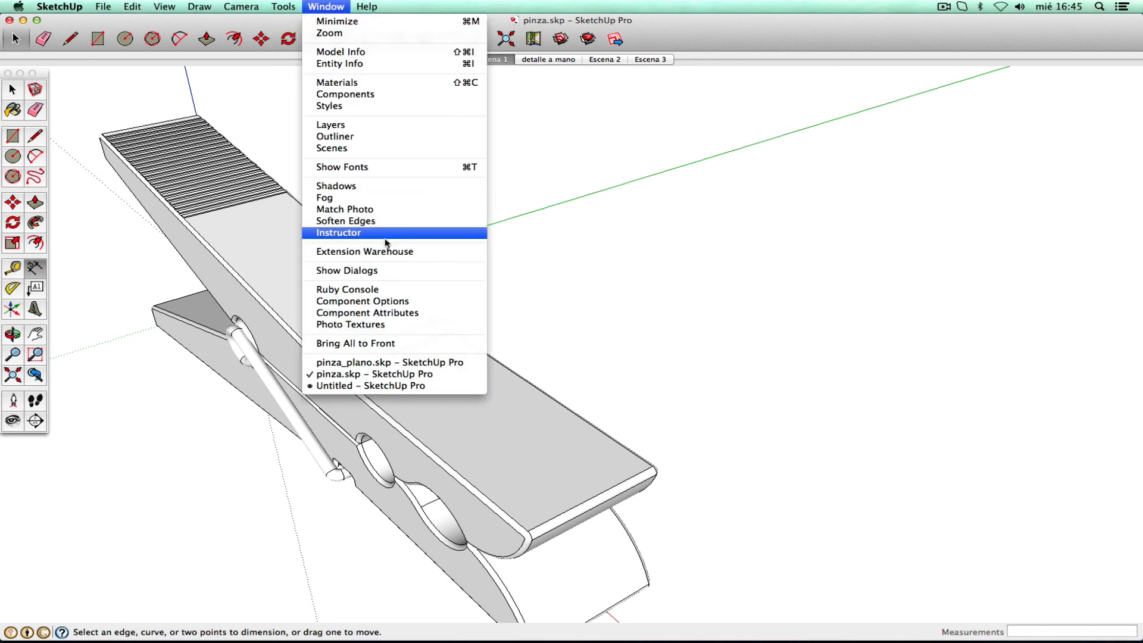
left_click(391, 362)
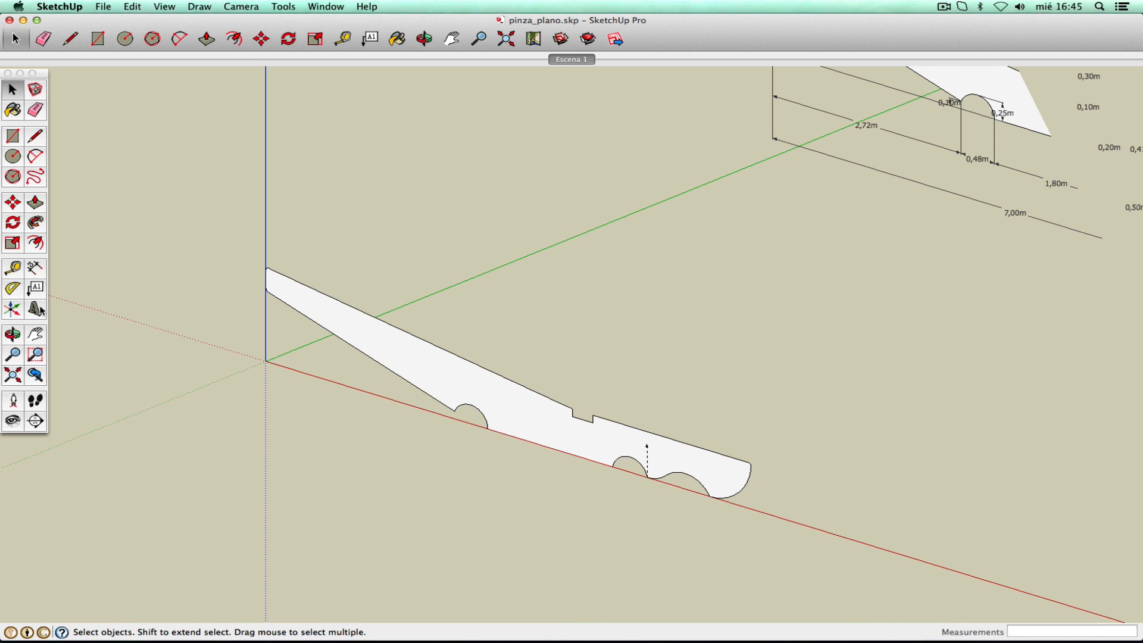
left_click(13, 334)
left_click_drag(431, 286, 379, 345)
right_click(379, 345)
left_click(383, 342)
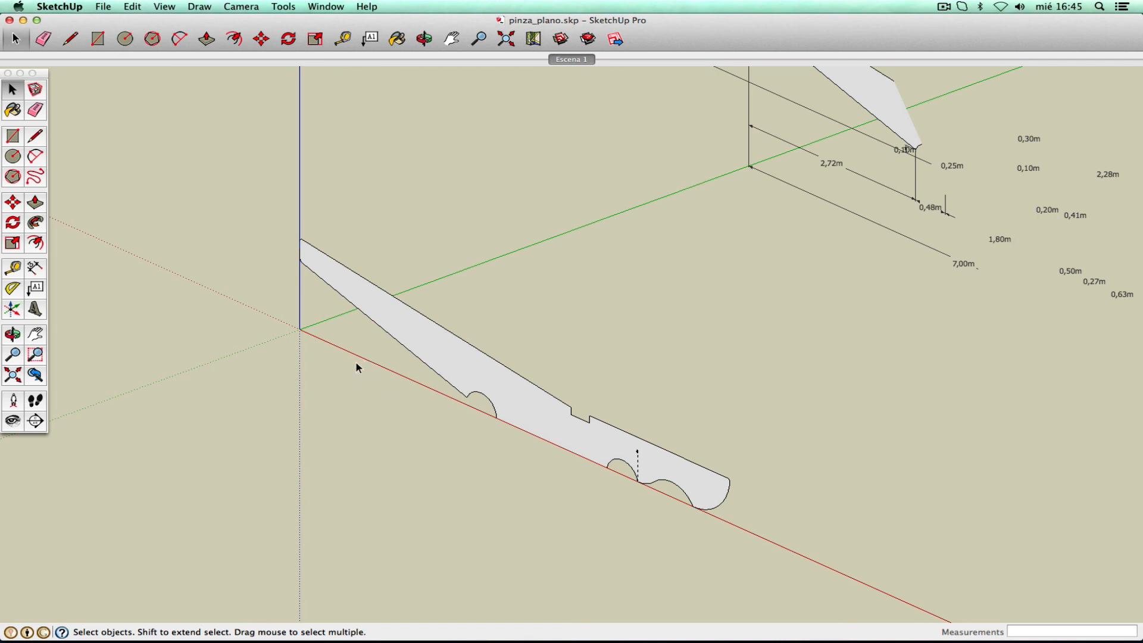
left_click(326, 8)
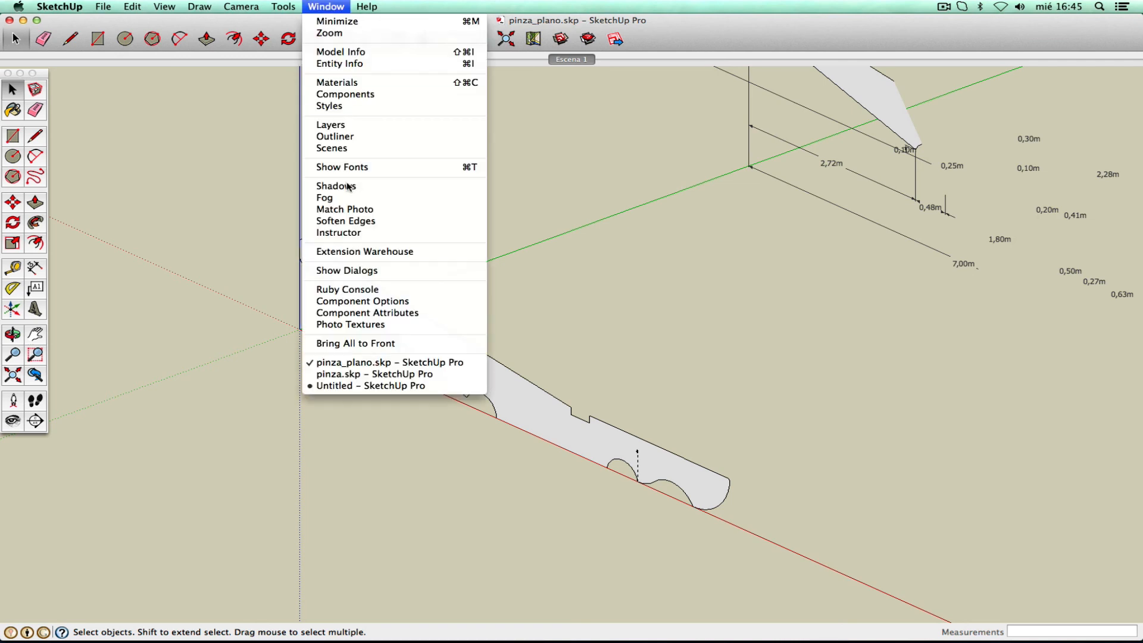
left_click(362, 373)
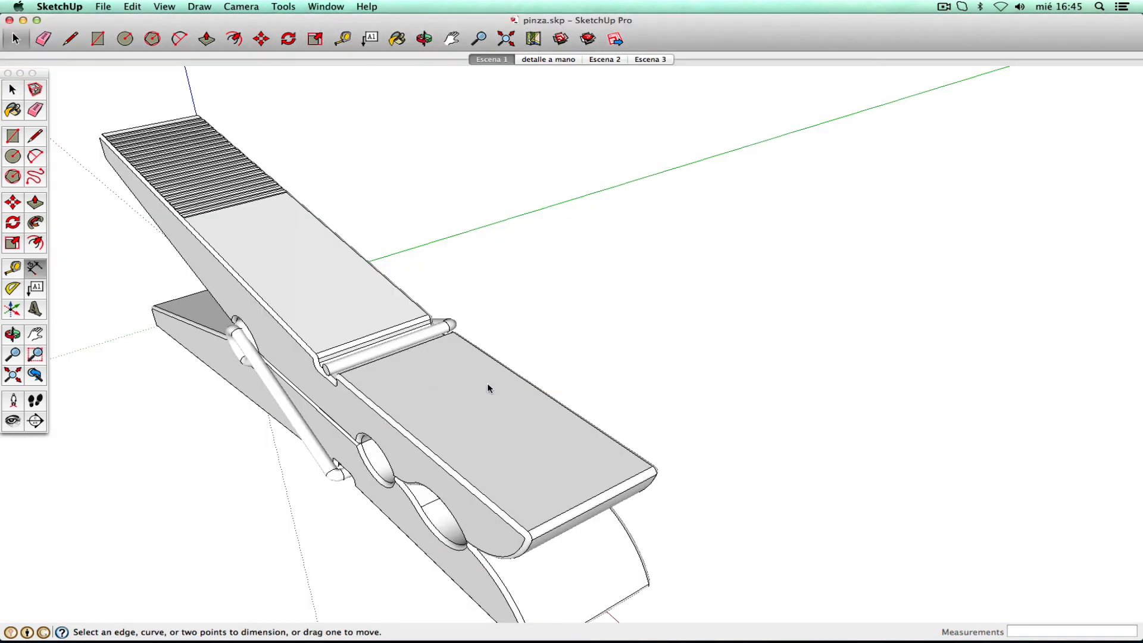
left_click(20, 356)
left_click_drag(516, 241, 507, 311)
left_click(13, 334)
left_click_drag(217, 355, 409, 331)
right_click(407, 332)
left_click(423, 337)
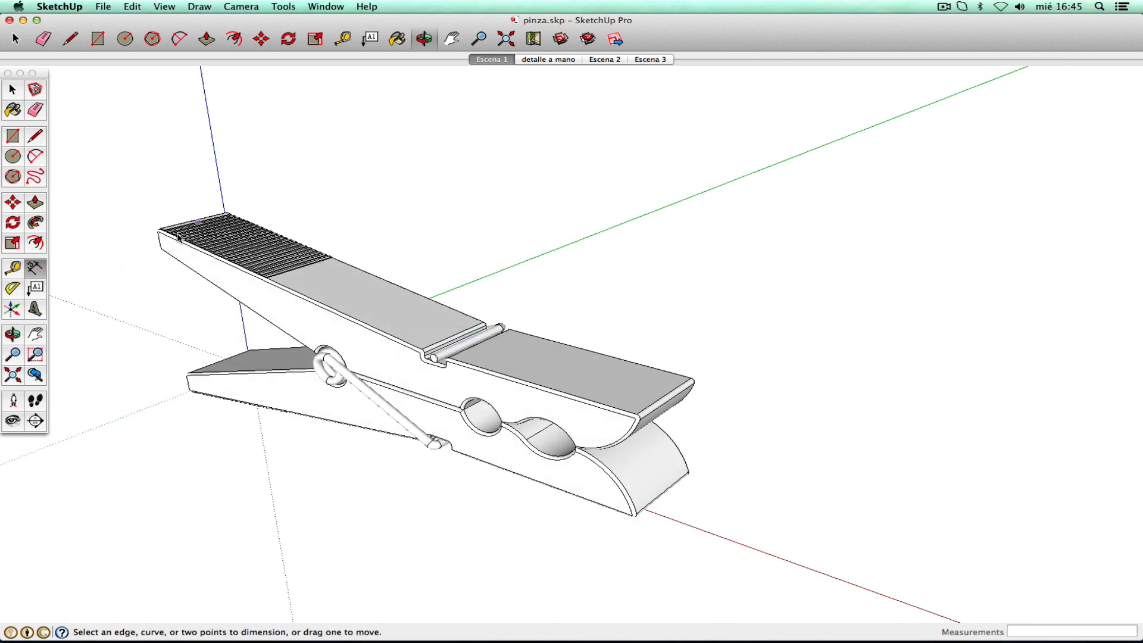
left_click(13, 89)
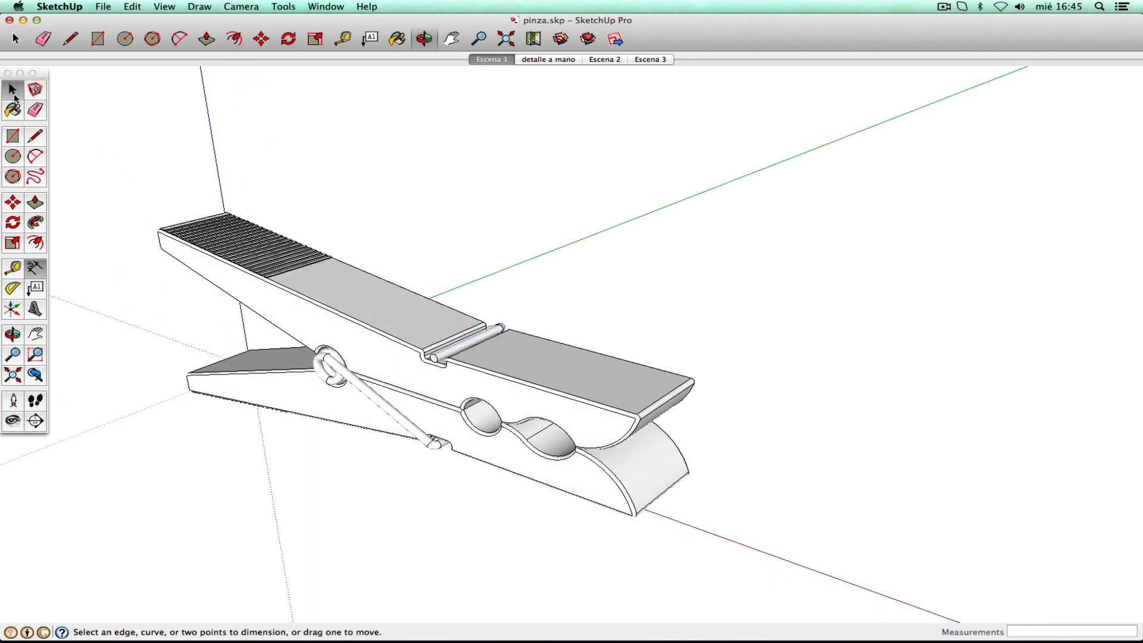
left_click(217, 269)
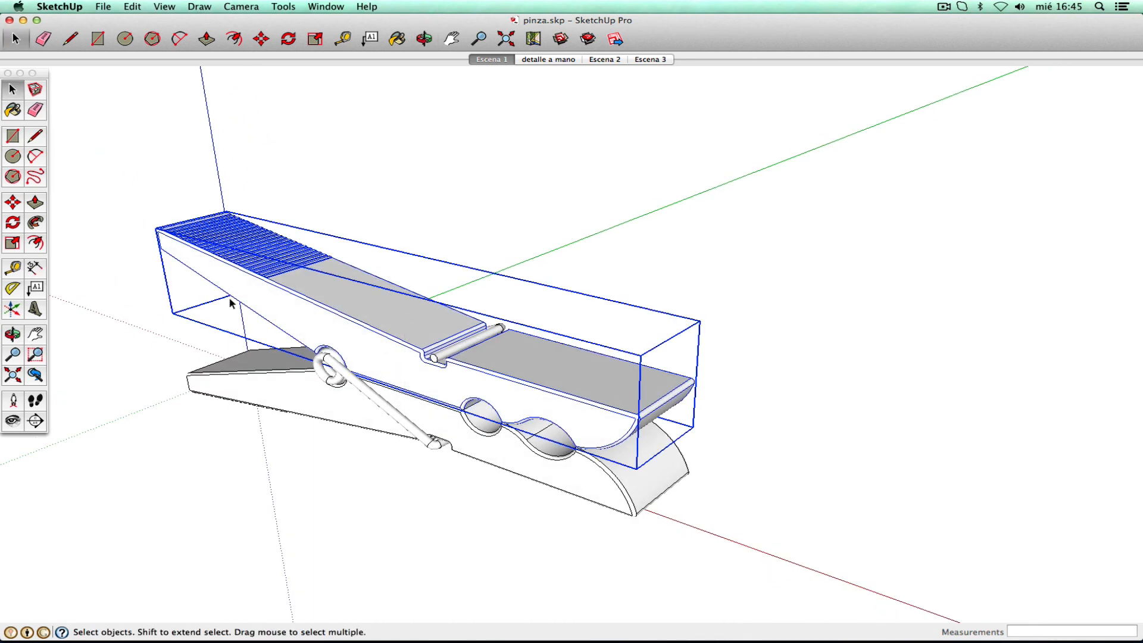
left_click(282, 388)
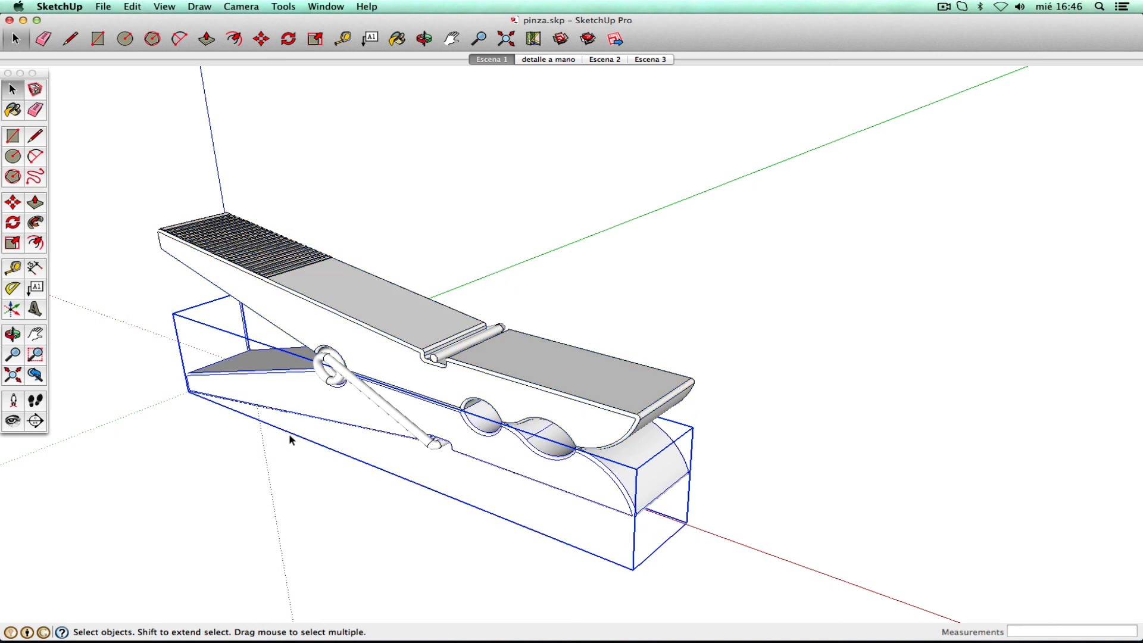
left_click(307, 304)
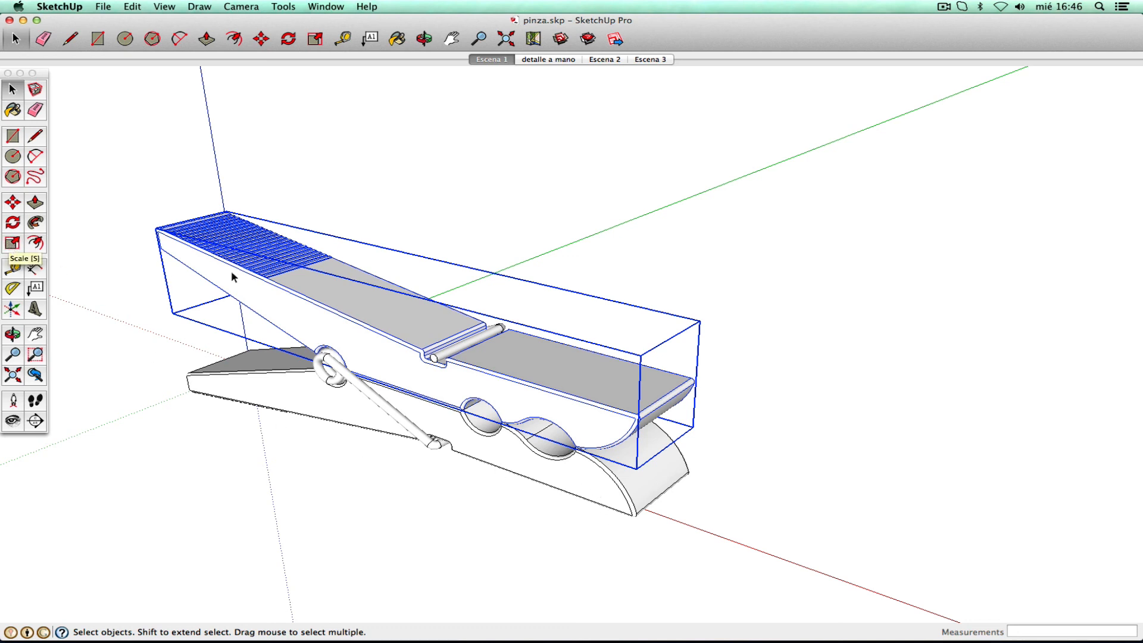
- In pinza_plano.skp, push/pull the flat jaw profile 0,5 m into a solid and orbit to check it
left_click(327, 8)
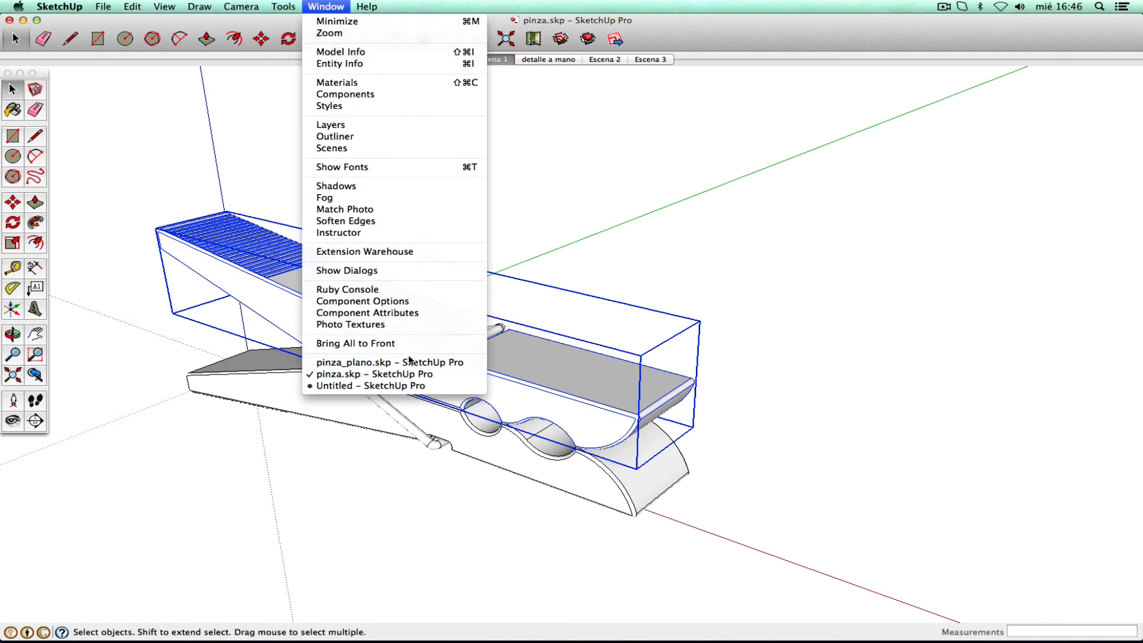
left_click(411, 362)
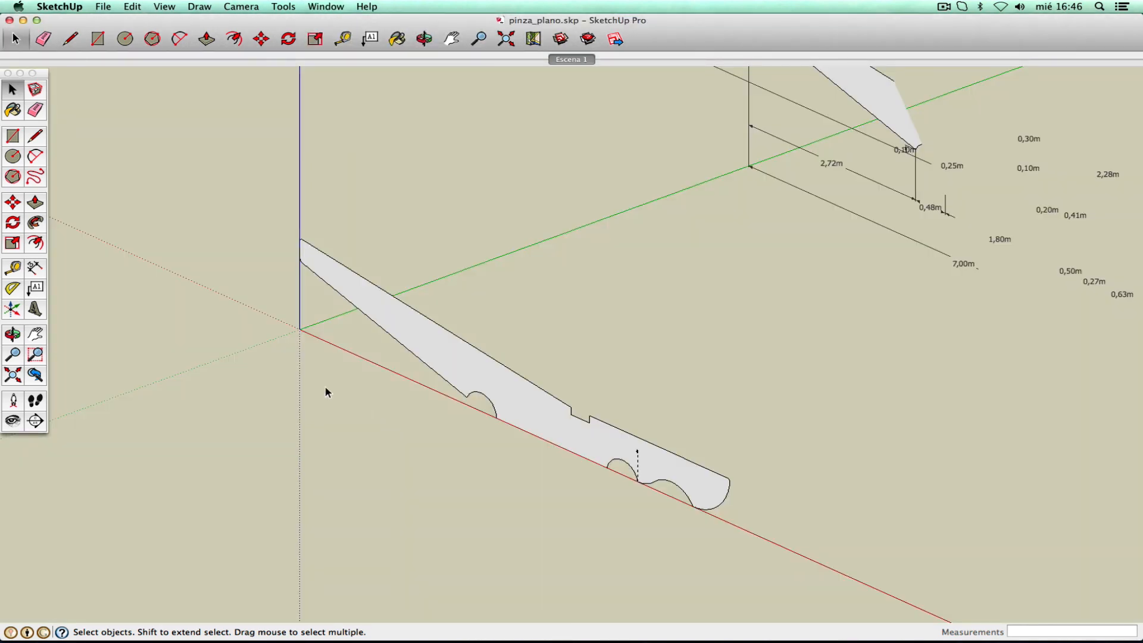
left_click(34, 203)
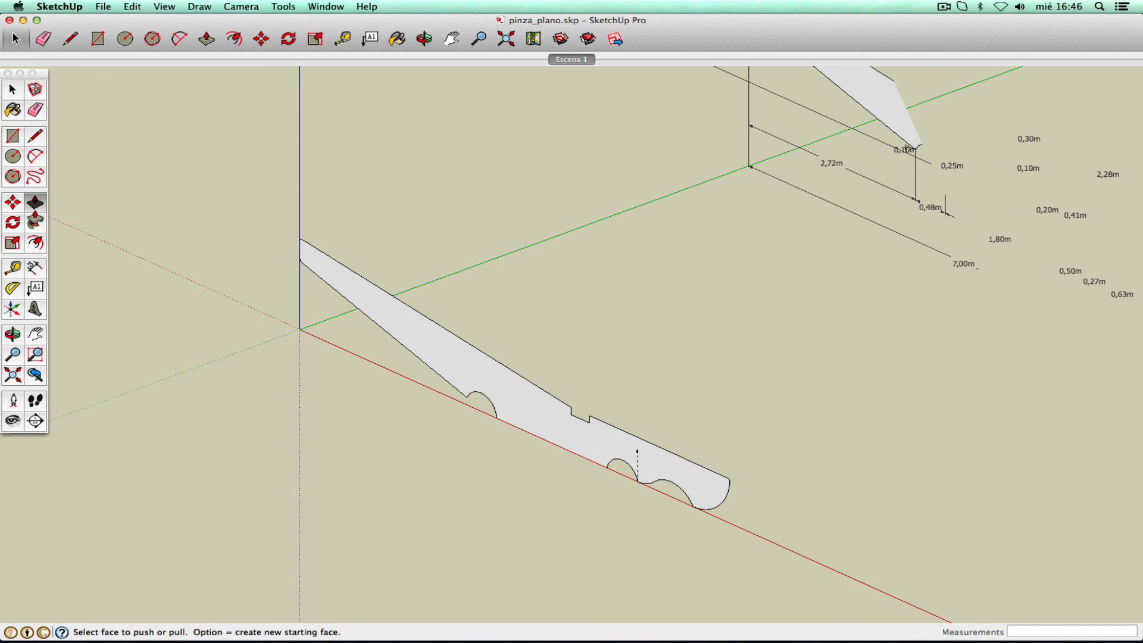
left_click_drag(479, 381, 512, 358)
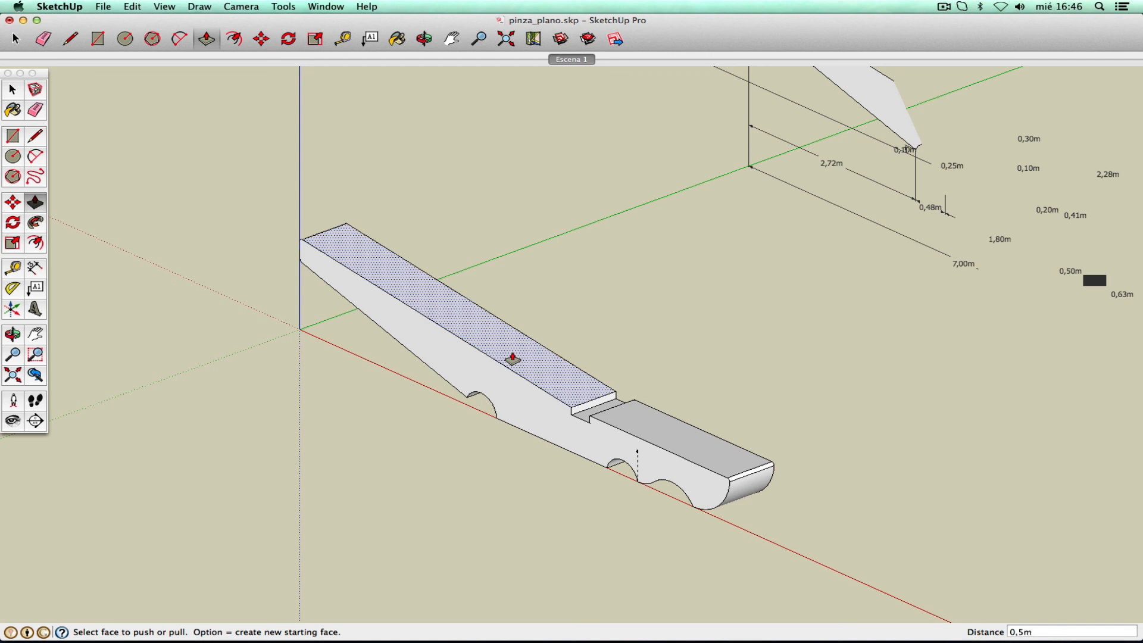
left_click(512, 358)
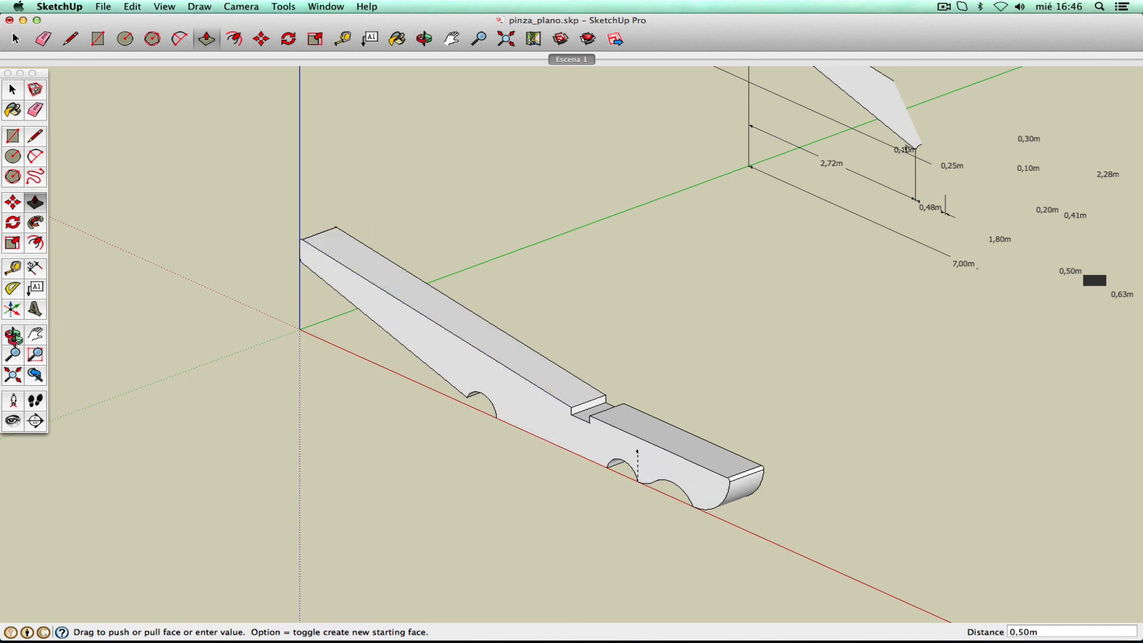
left_click(13, 335)
left_click_drag(663, 370, 419, 331)
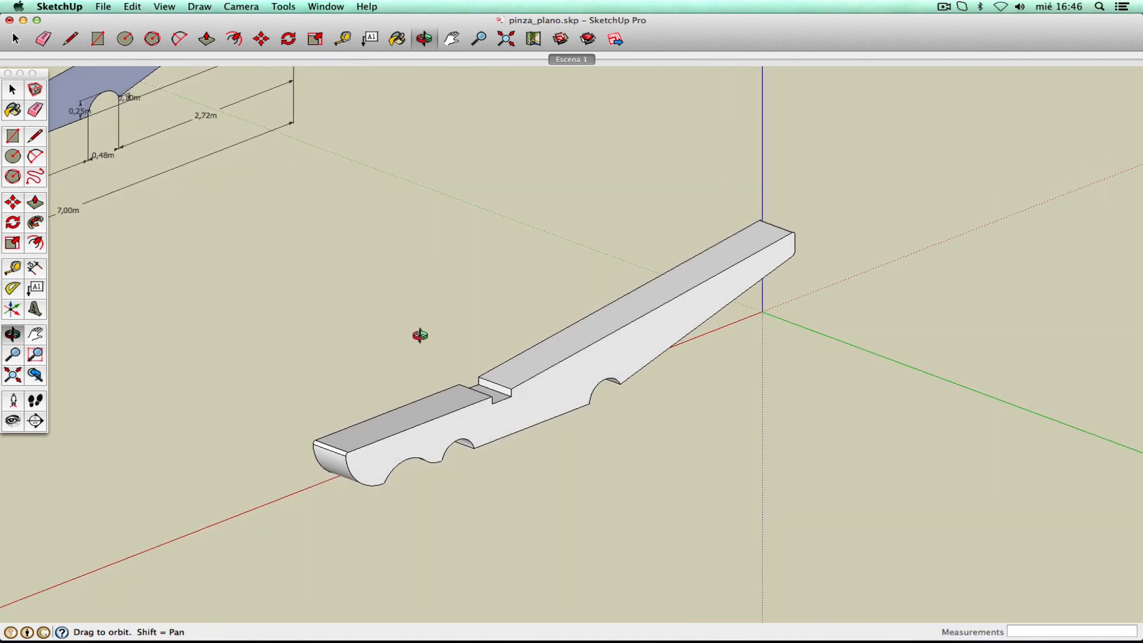
- Pan and zoom in close on the jaw's notch, exit zoom, and ready the Rectangle tool
left_click(36, 336)
left_click_drag(601, 323, 465, 277)
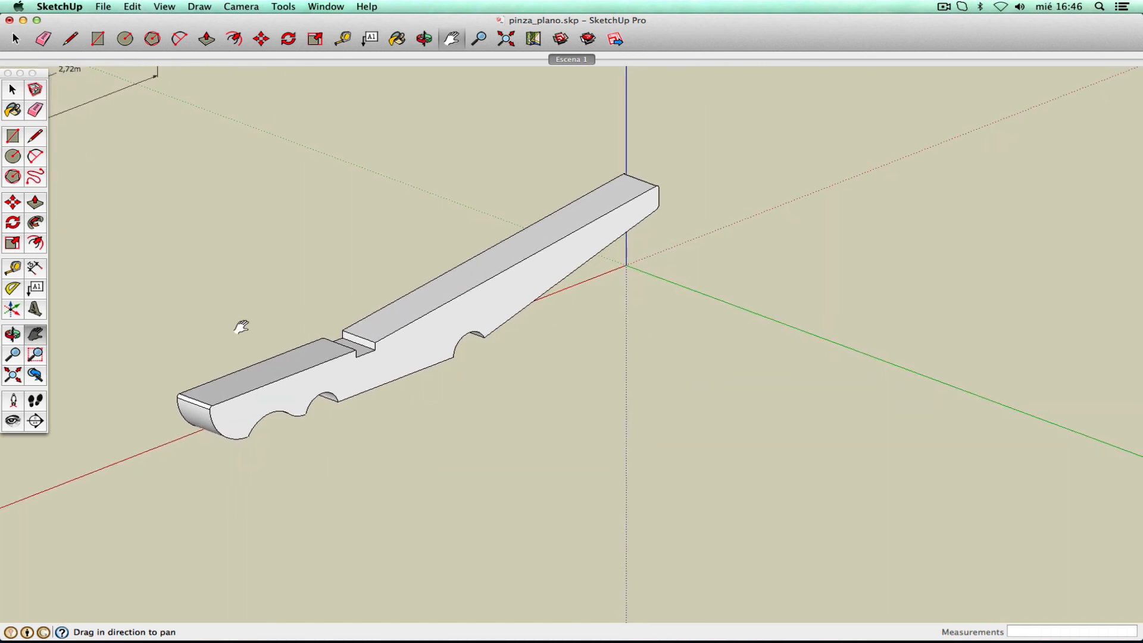
left_click(13, 354)
left_click_drag(278, 380, 533, 331)
left_click(36, 335)
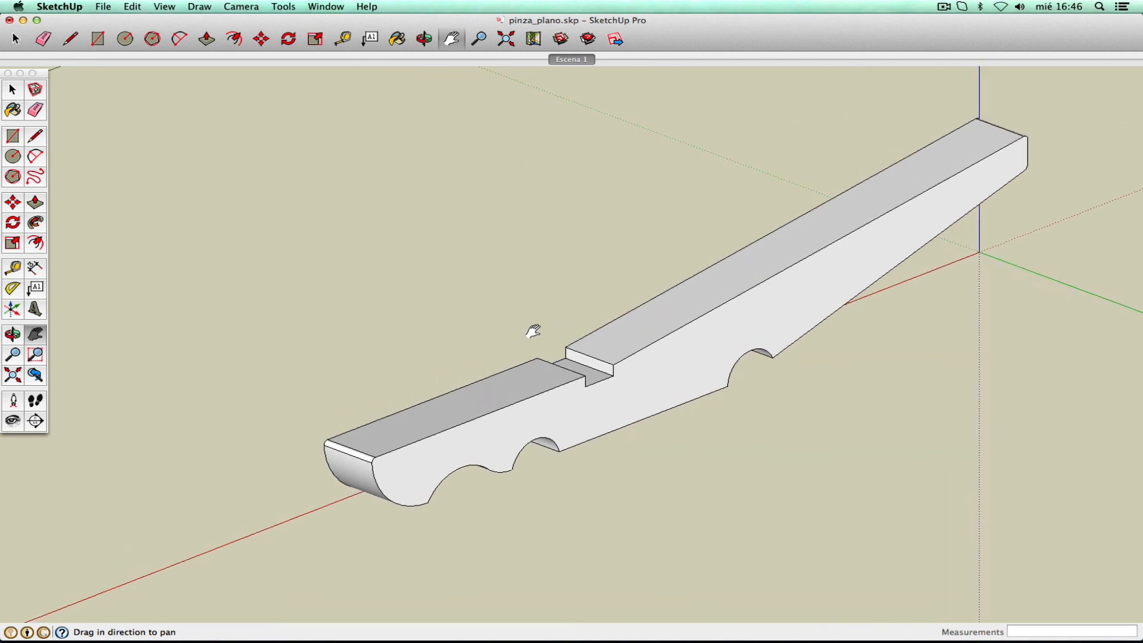
left_click(12, 354)
left_click_drag(559, 410, 575, 381)
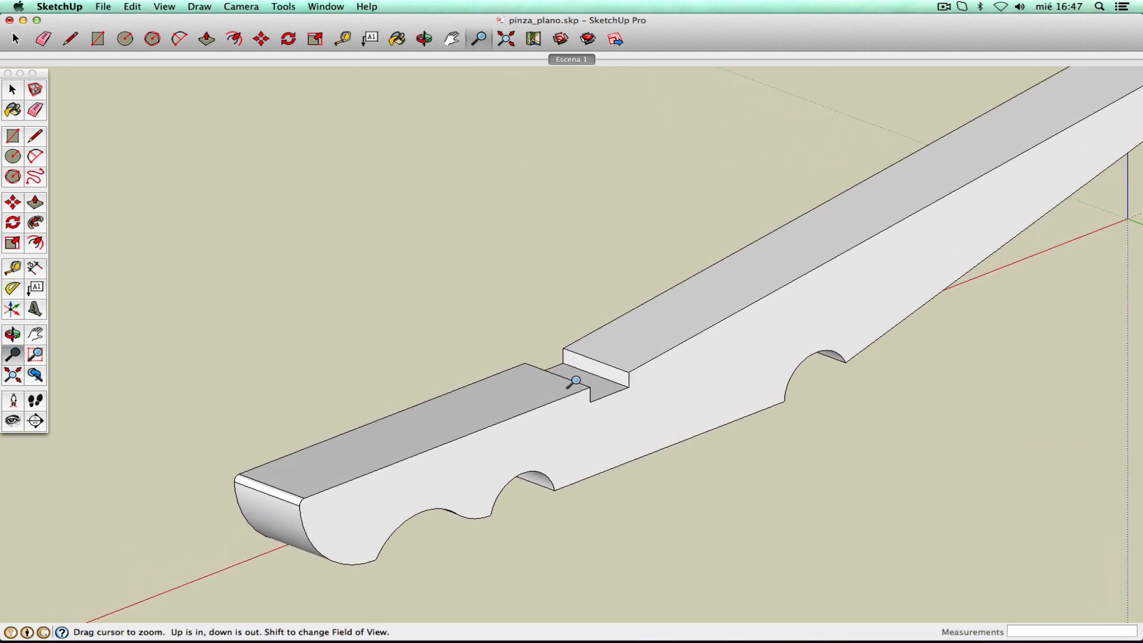
right_click(576, 381)
left_click(586, 390)
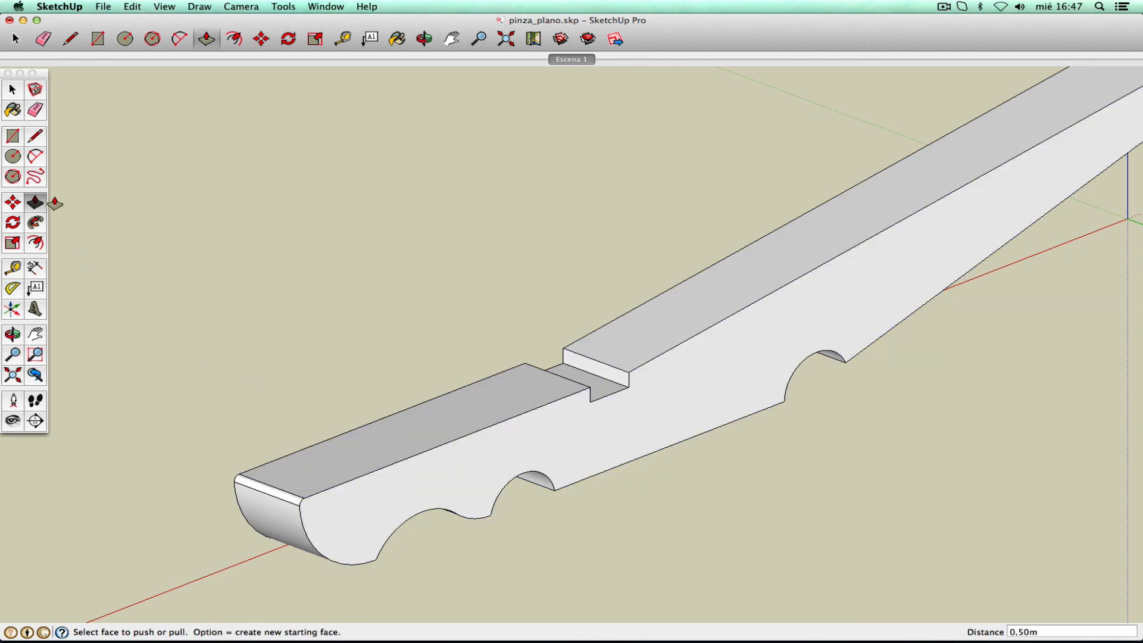
left_click(14, 141)
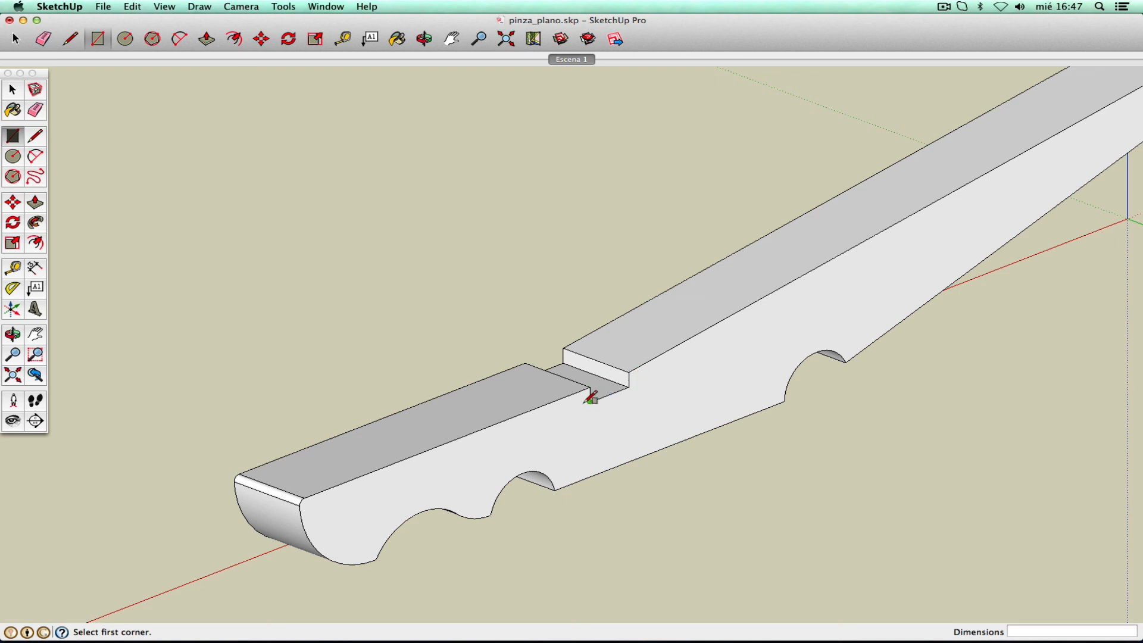
- Draw a rectangle on the jaw's side face and push it inward as a 0,24 m pocket
left_click(431, 448)
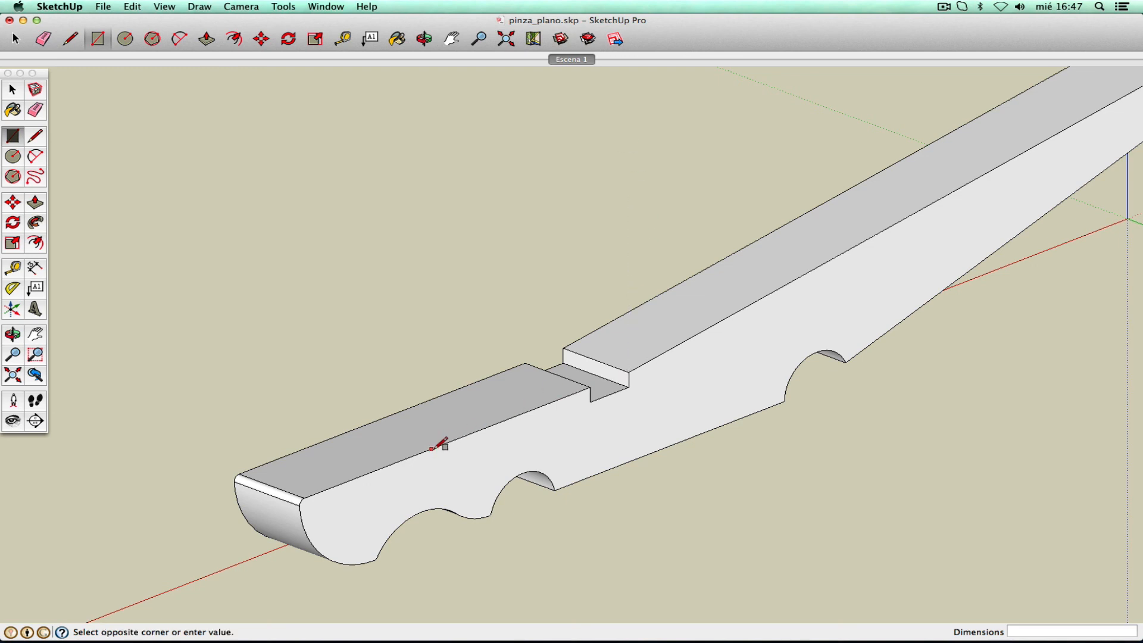
left_click(488, 451)
left_click(37, 205)
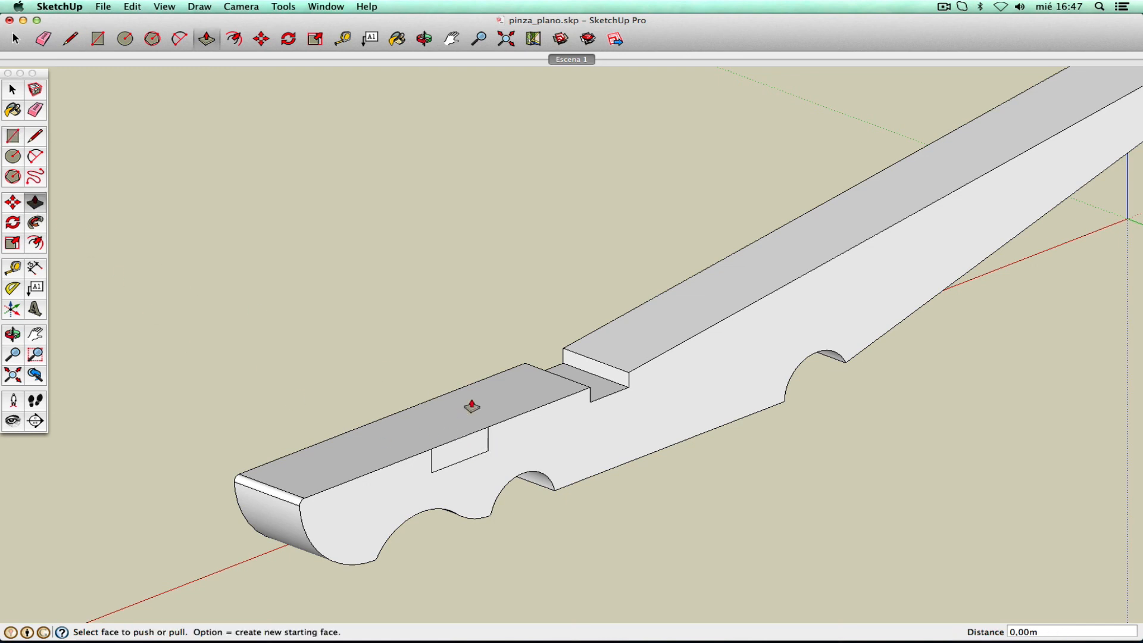
left_click_drag(438, 452, 598, 426)
- Tilt the view and zoom into the pocket's inner corner
left_click(441, 434)
left_click(12, 334)
left_click(35, 354)
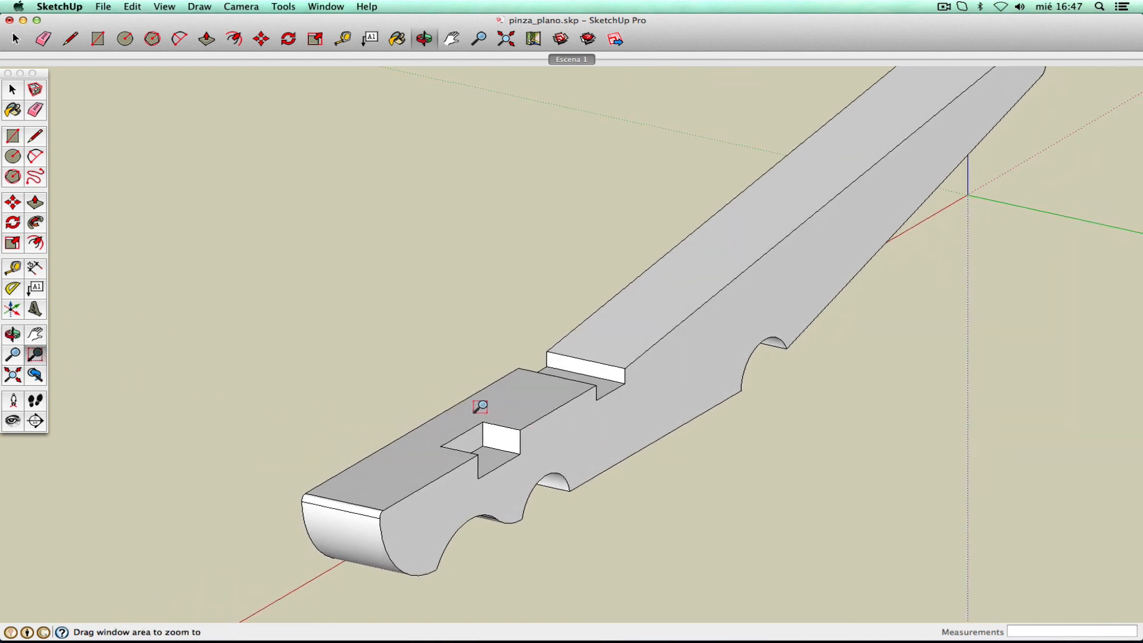
left_click_drag(479, 404, 560, 483)
key("p")
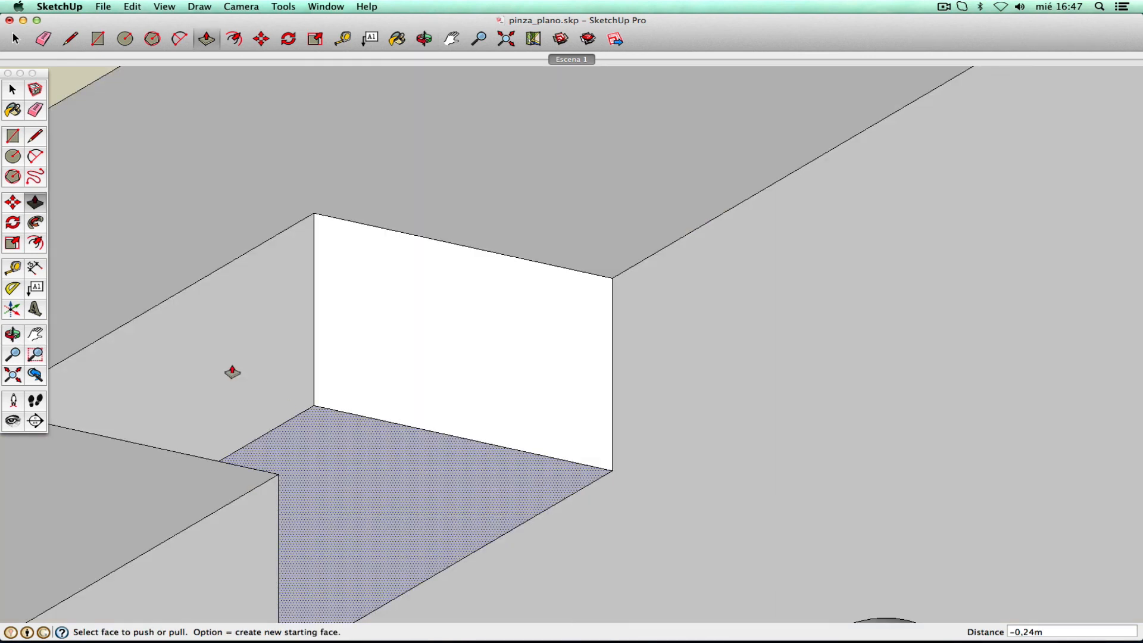
left_click(35, 157)
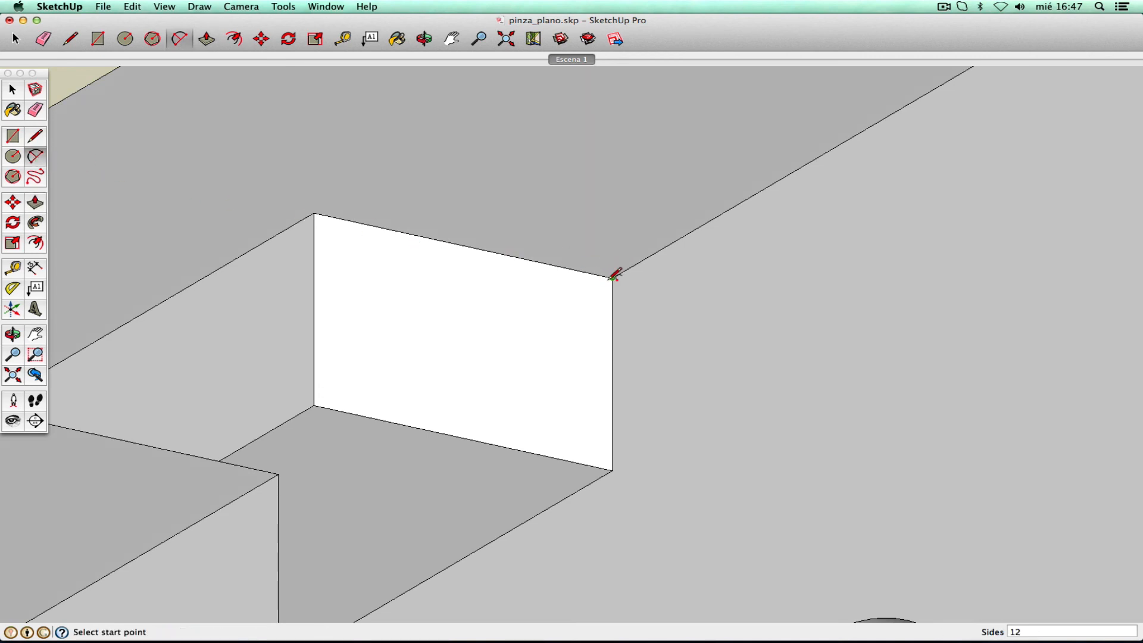
- Place two guides on the pocket's back wall, just inside its right and top edges
left_click(13, 269)
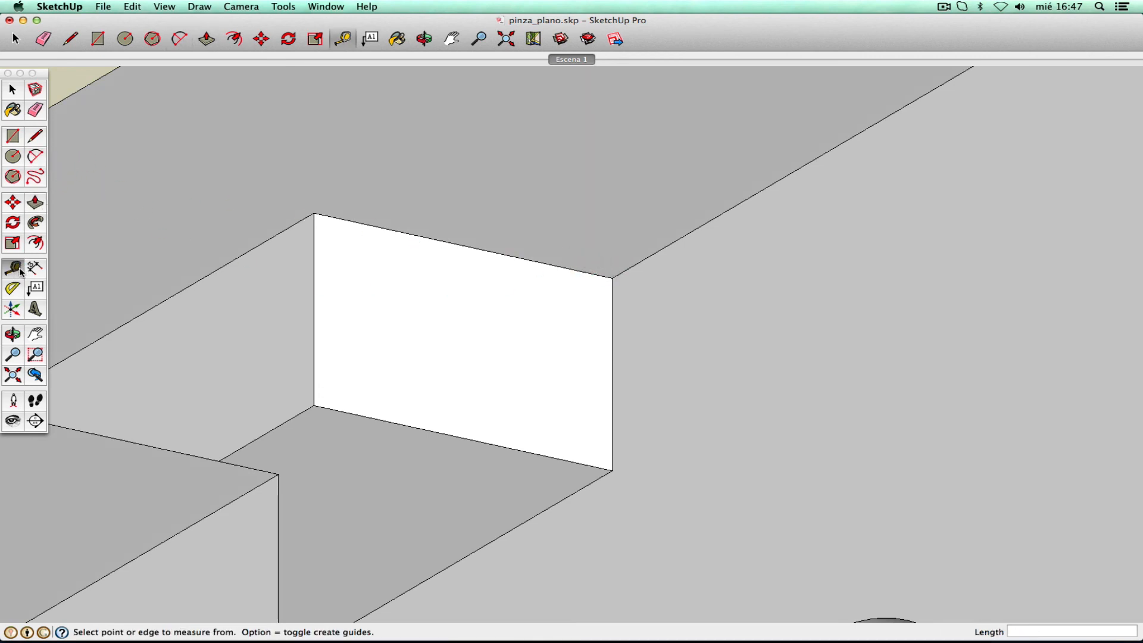
left_click(613, 361)
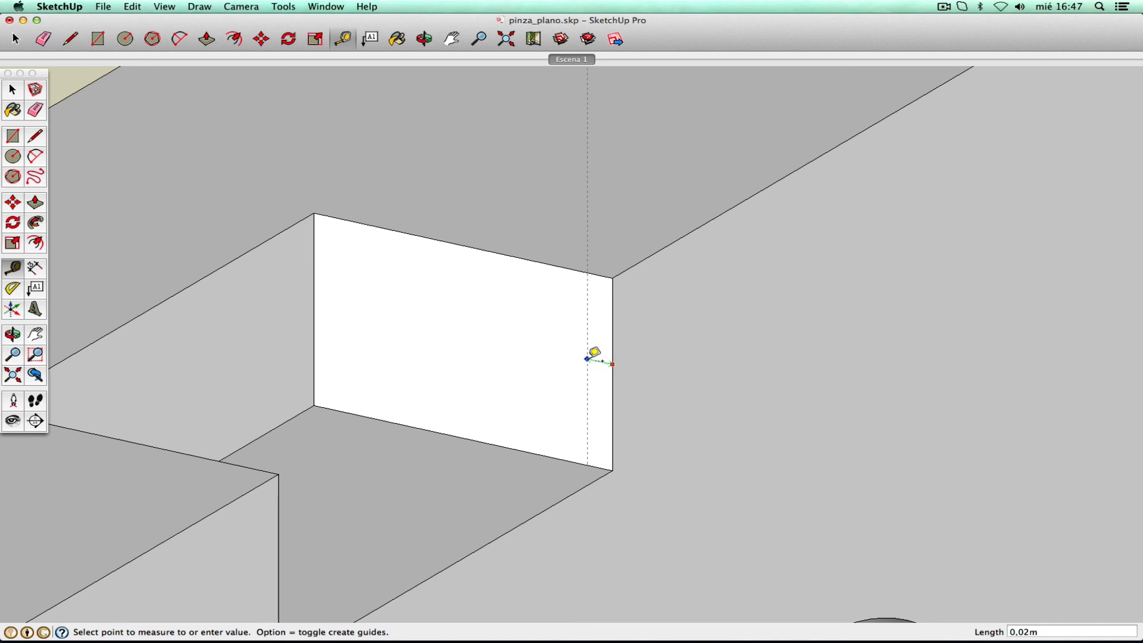
left_click(574, 356)
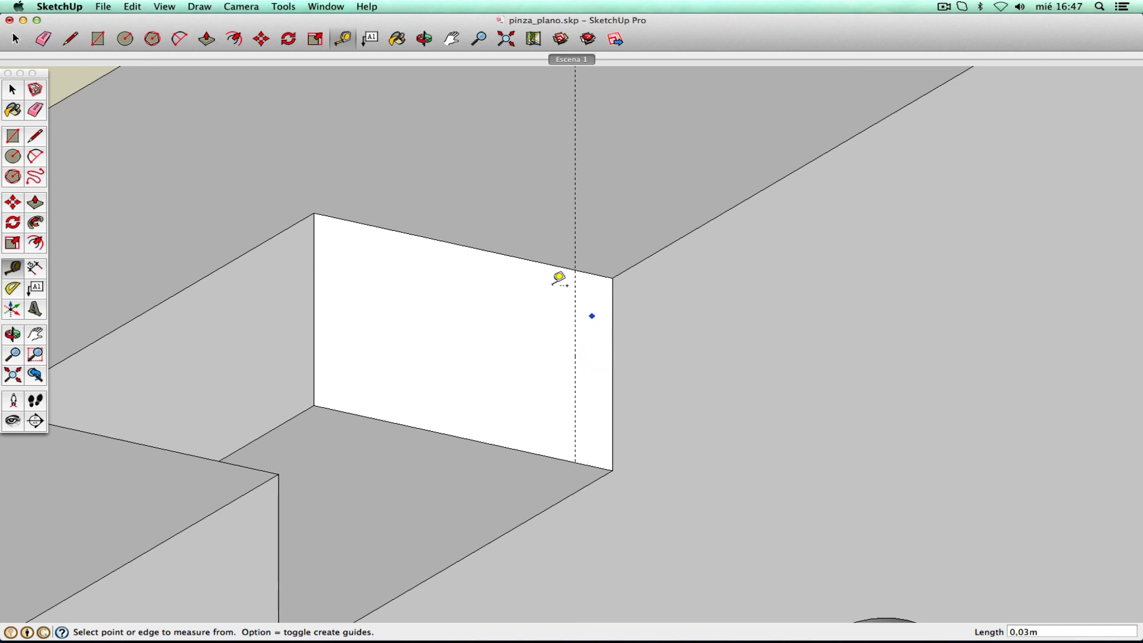
left_click(554, 266)
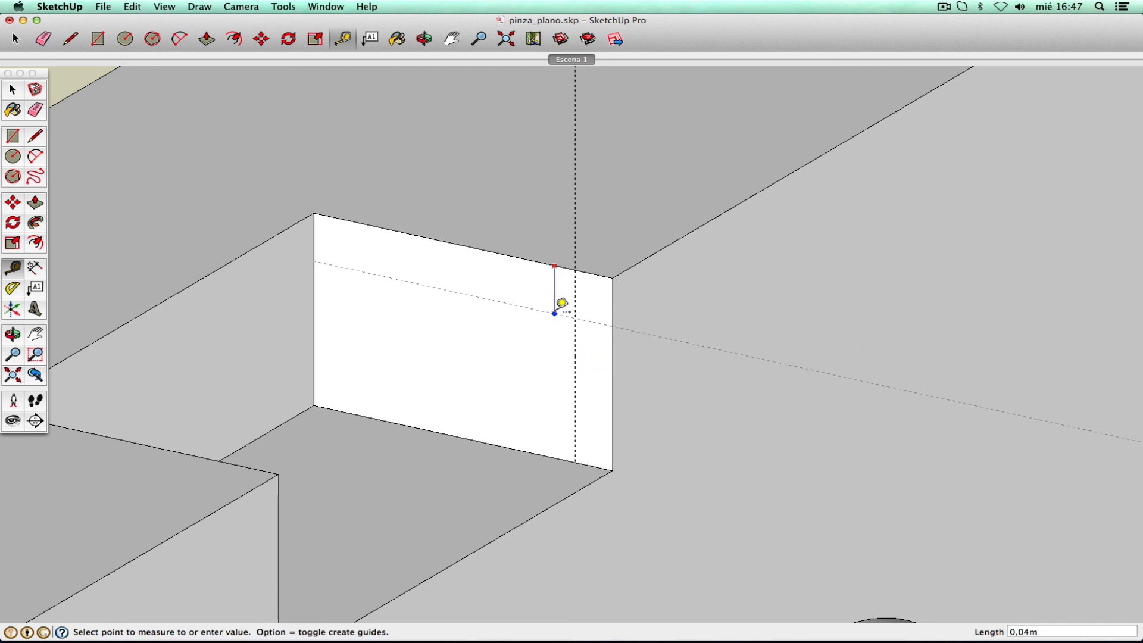
left_click(563, 297)
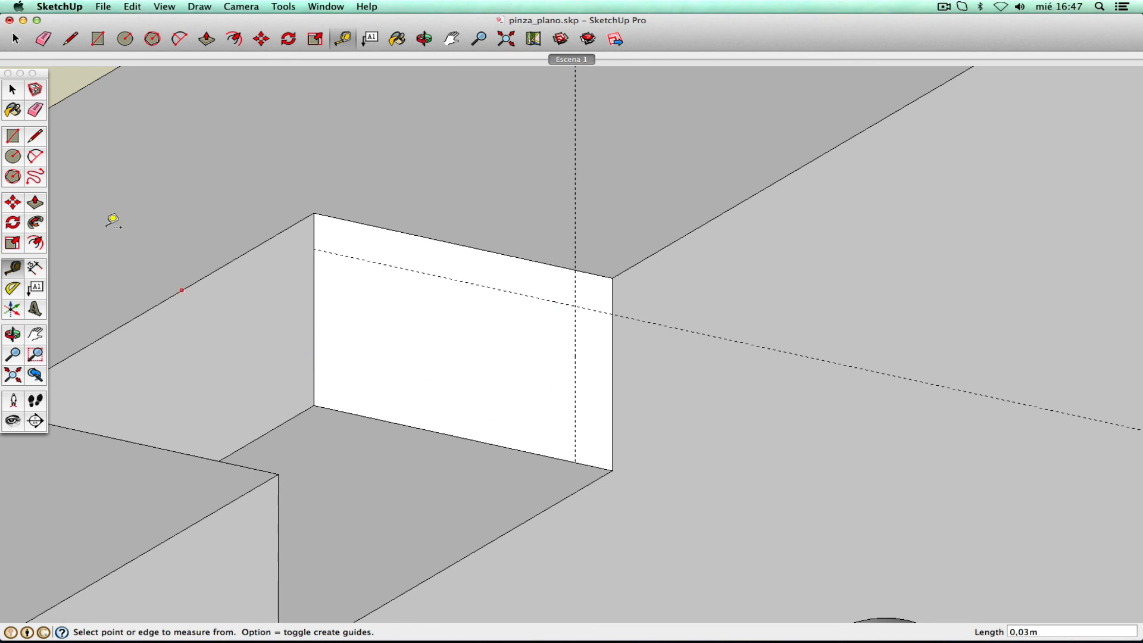
- Draw a 0,03 m arc between the guides to round the pocket's top corner
left_click(35, 160)
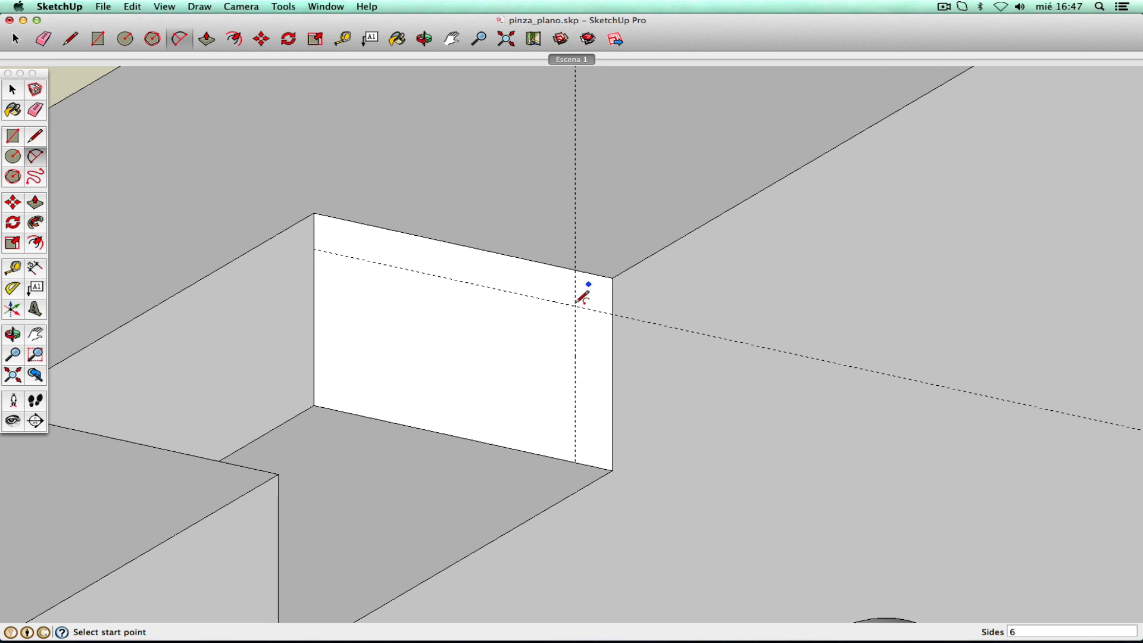
left_click(574, 270)
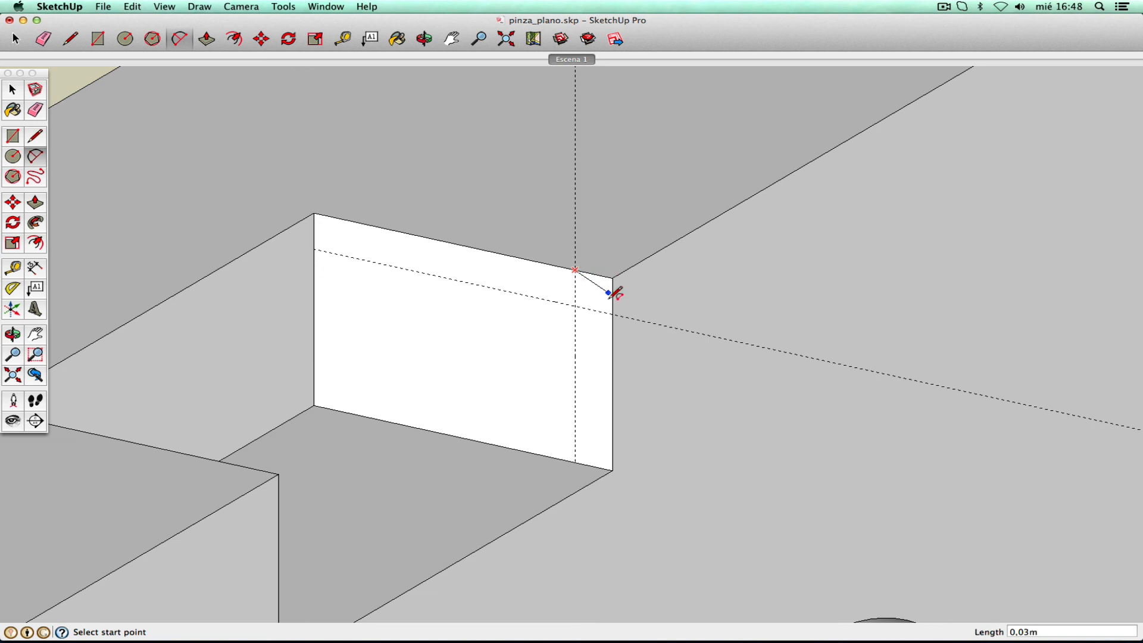
left_click(613, 314)
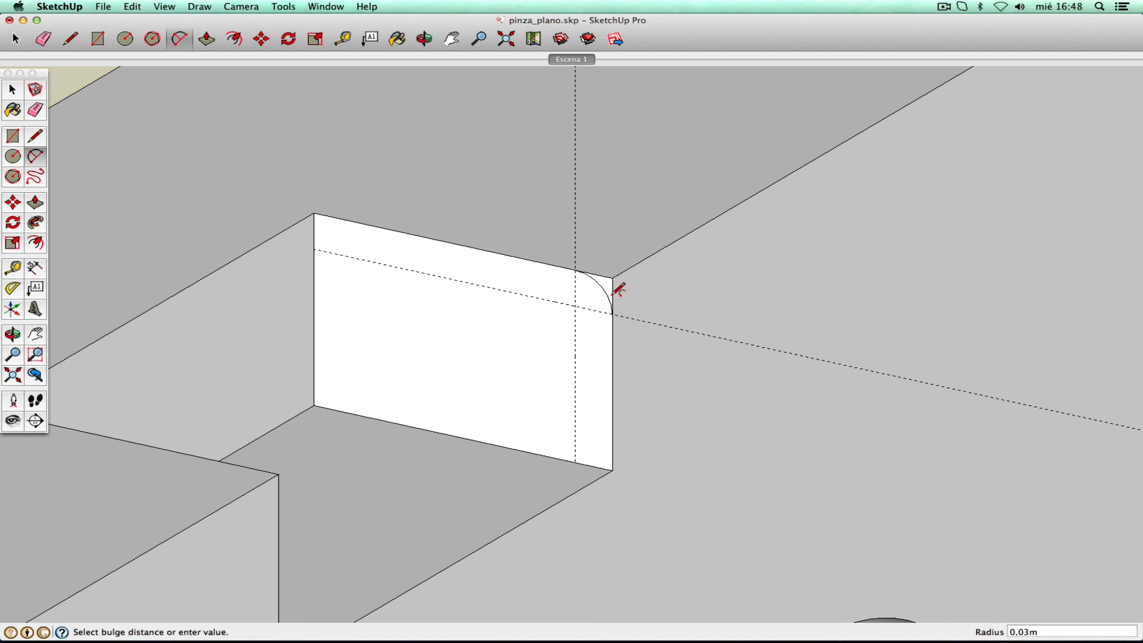
left_click(619, 290)
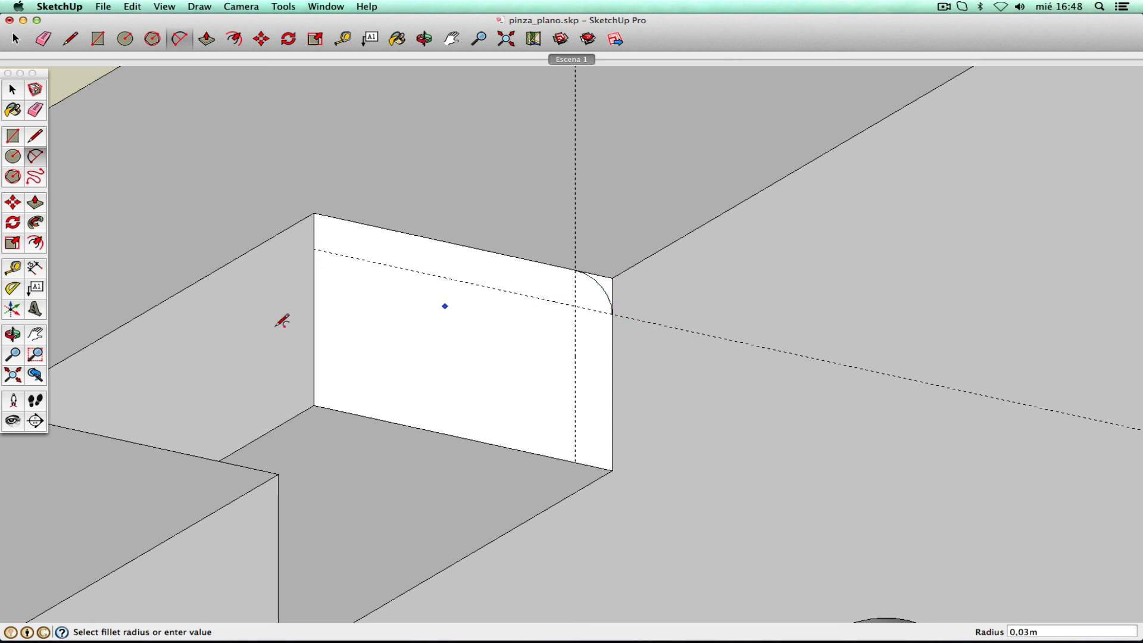
- Zoom out to the whole pocket and select the jaw's long side face
left_click(16, 357)
left_click_drag(518, 244, 248, 280)
left_click(13, 90)
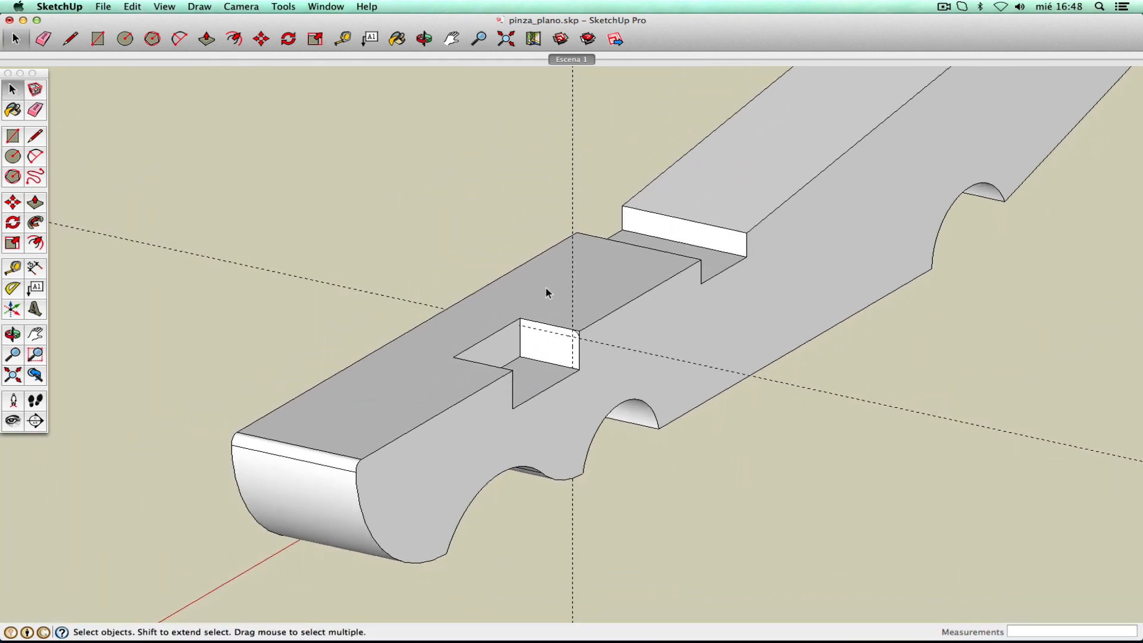
left_click(610, 382)
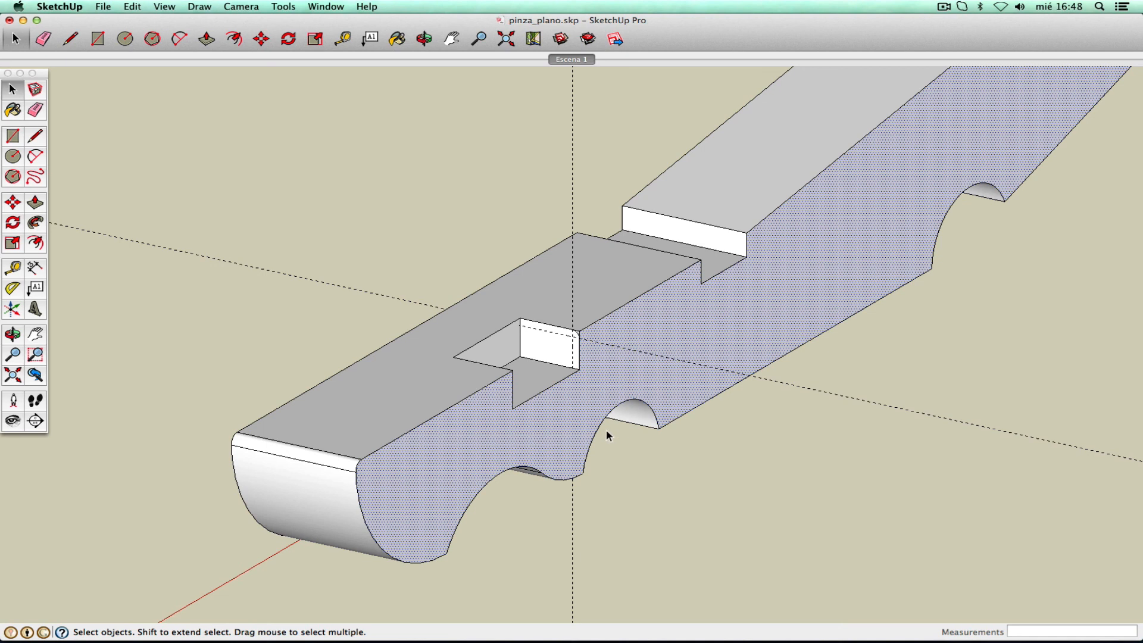
- Select the bounding edges of the jaw's long side face
right_click(608, 384)
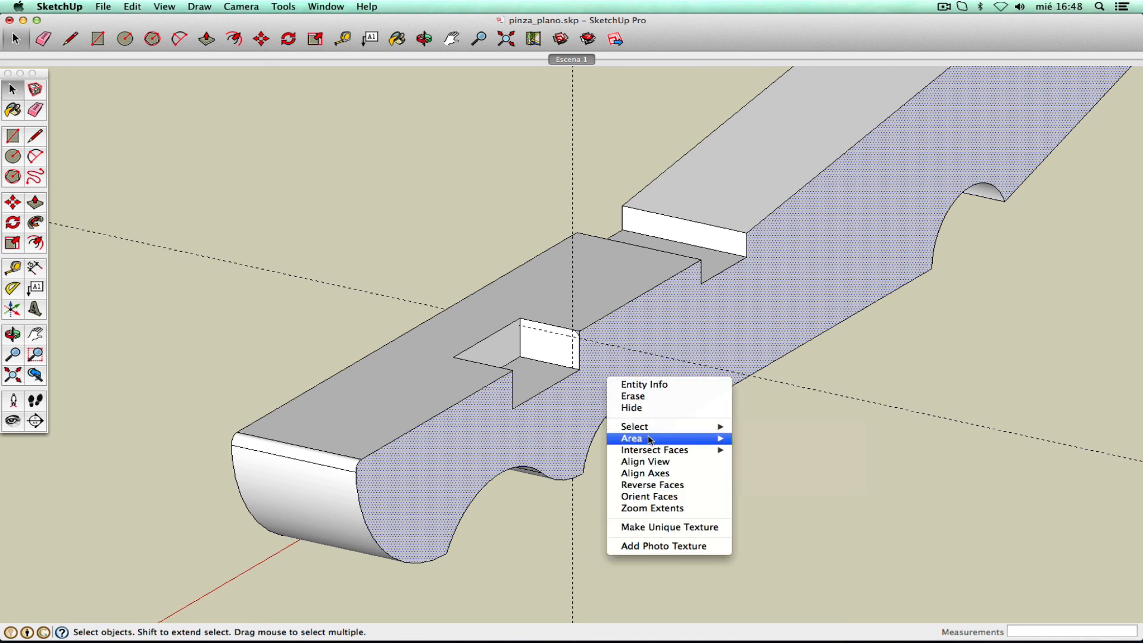
mouse_move(653, 430)
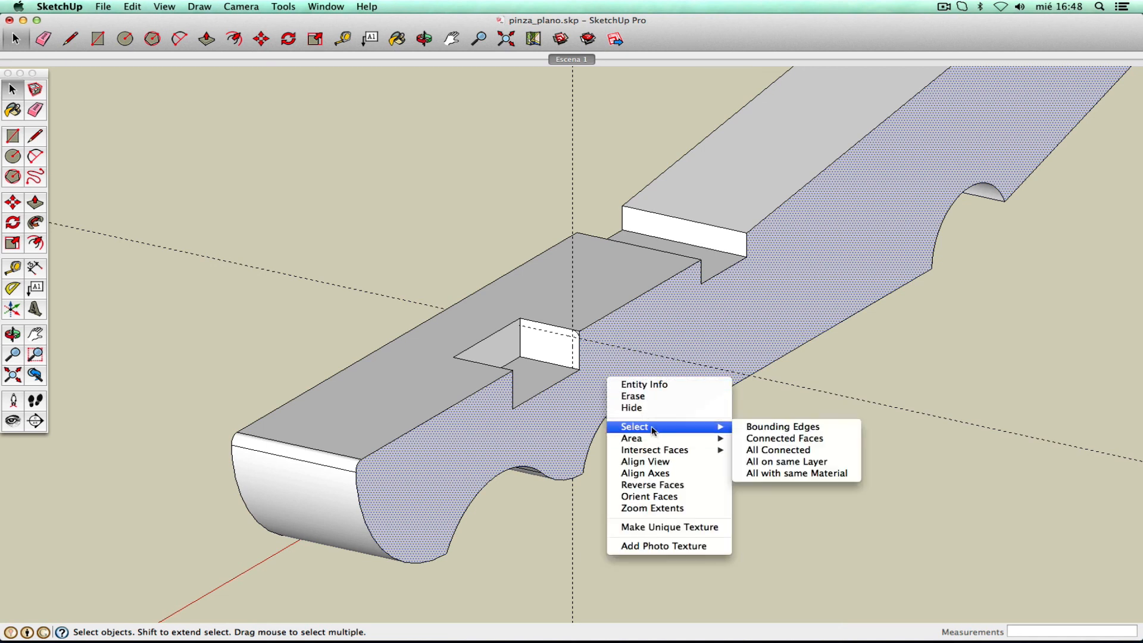
left_click(779, 429)
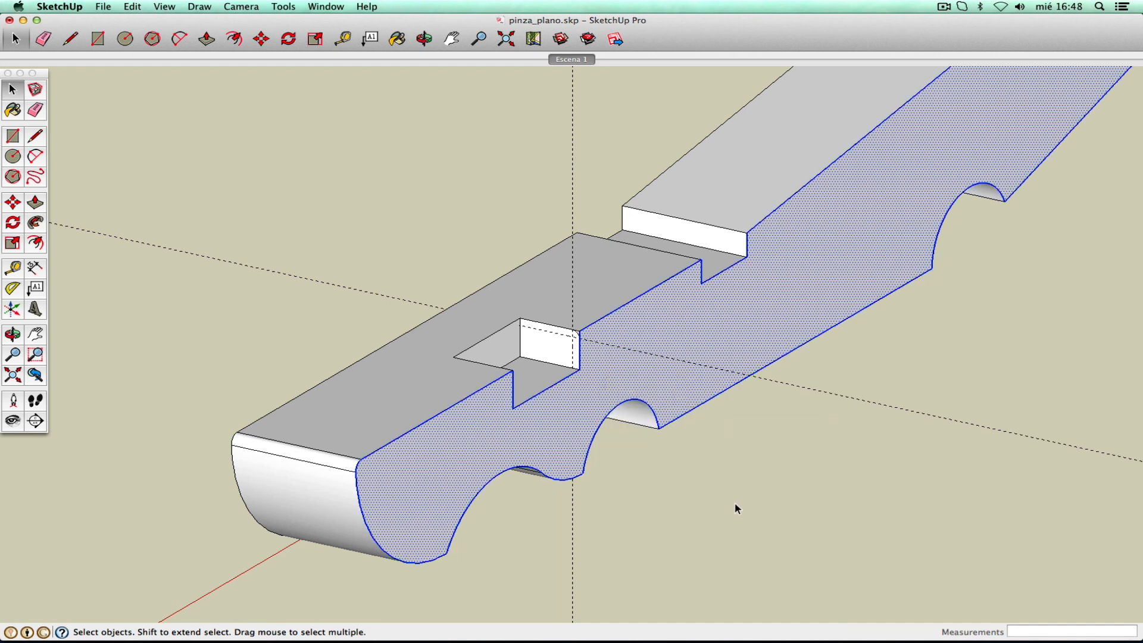
- Orbit to a flatter side view and deselect the face, keeping only its outline edges
left_click(34, 335)
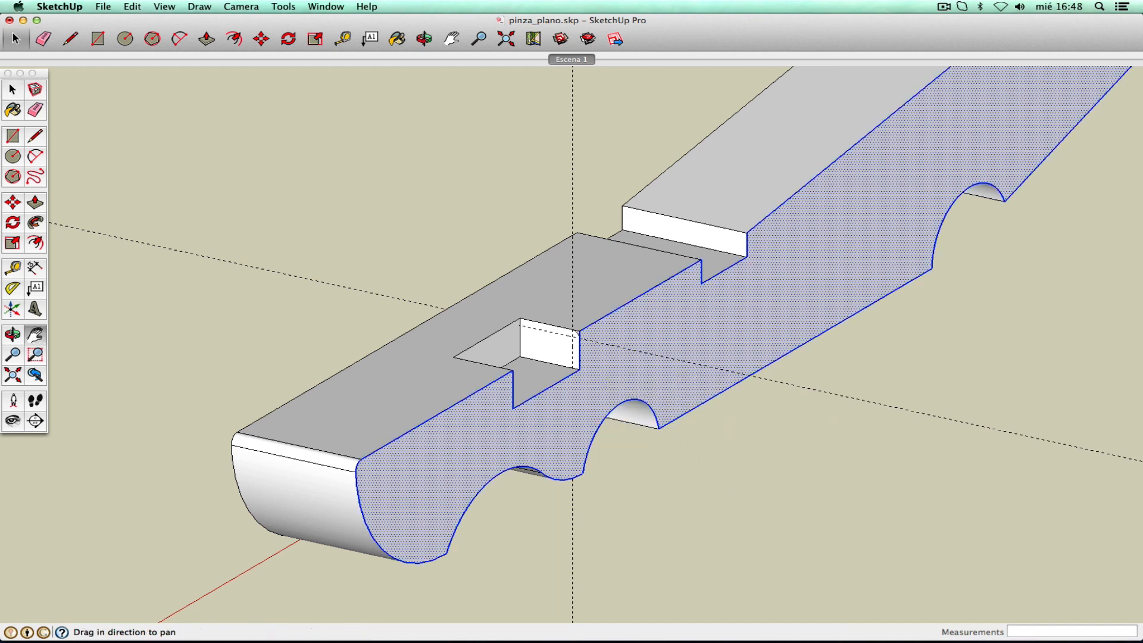
left_click_drag(587, 324, 429, 326)
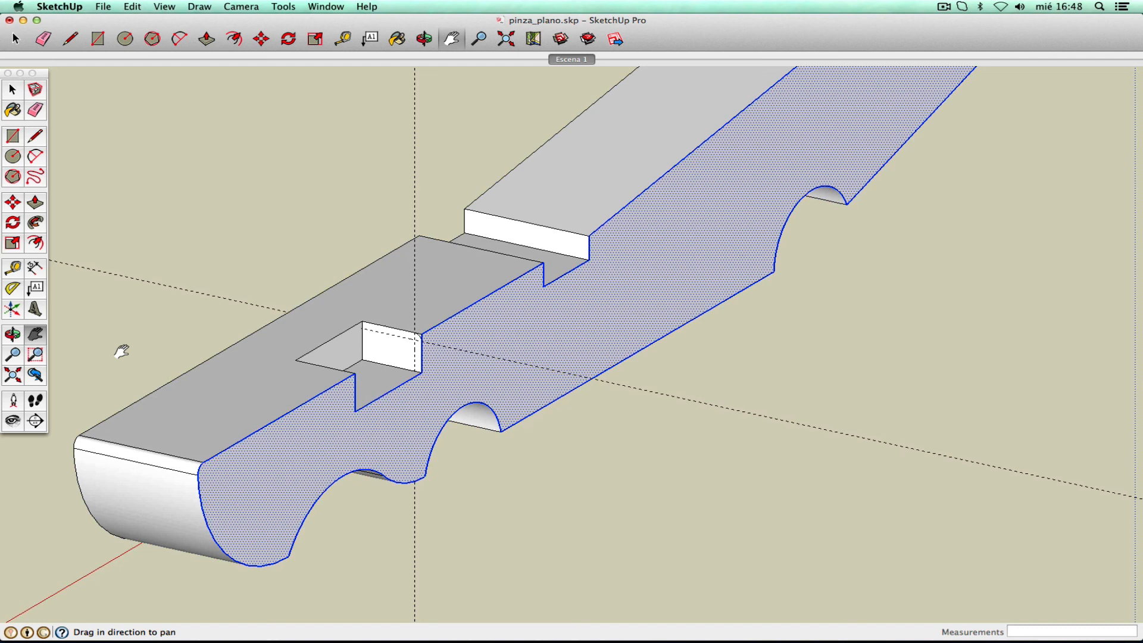
left_click(13, 335)
left_click_drag(171, 370, 257, 353)
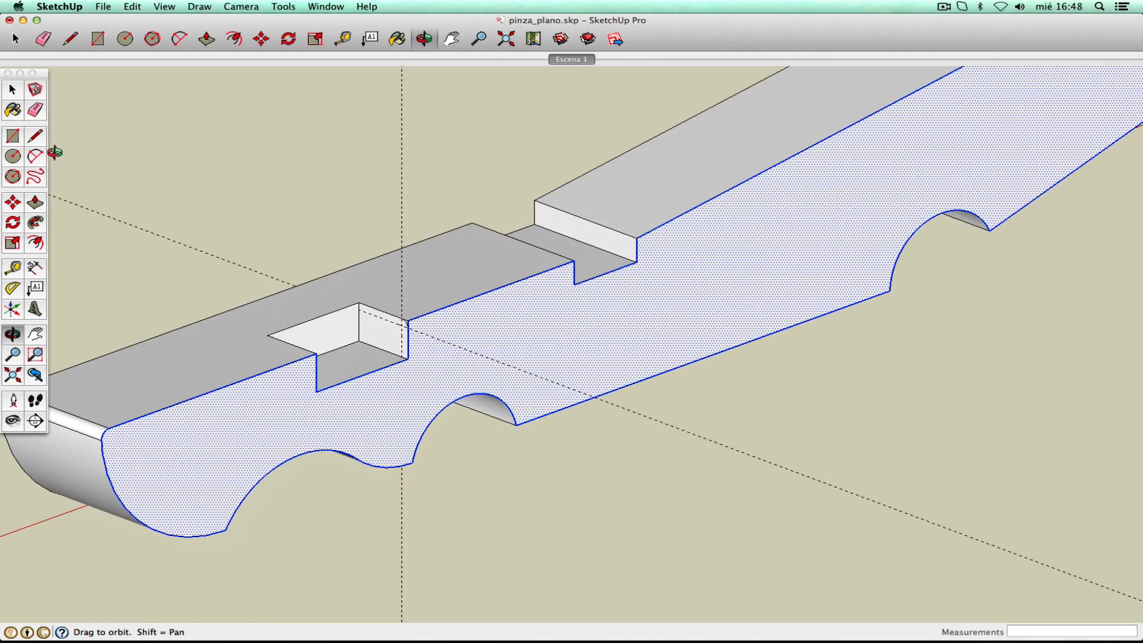
left_click(13, 89)
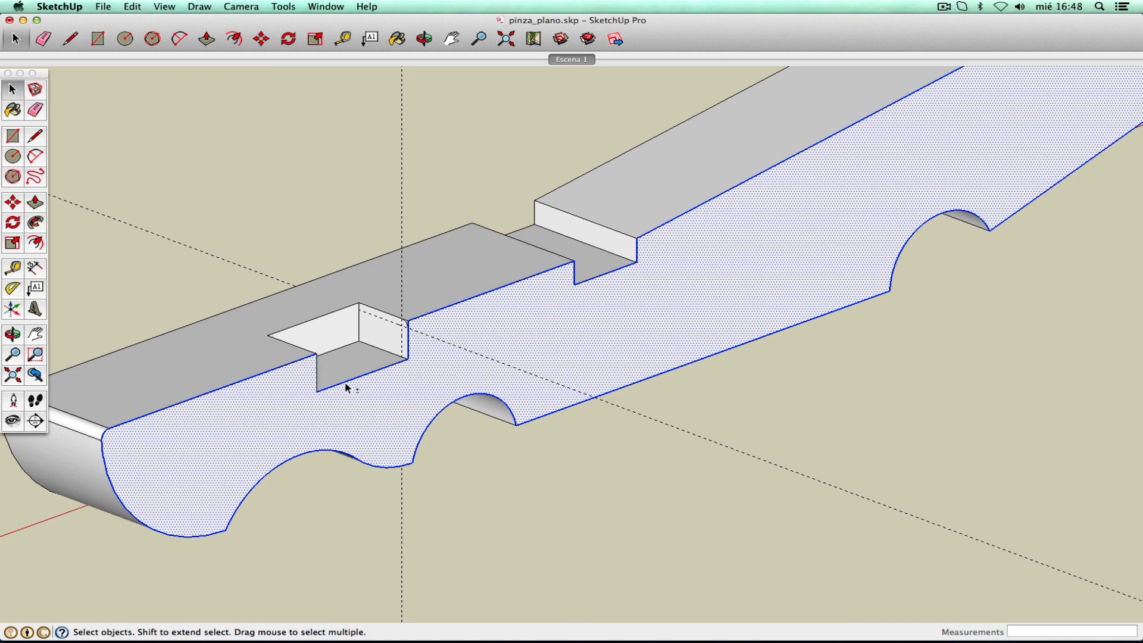
left_click(420, 385, "shift")
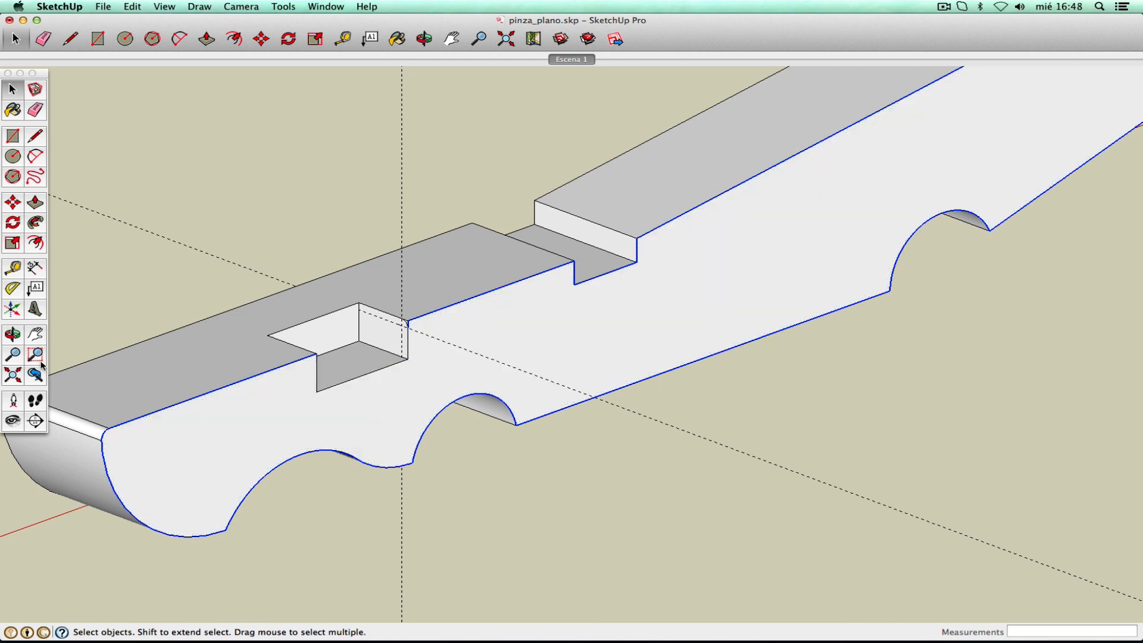
key("super+shift+w")
- Zoom out to the whole jaw, then zoom back in close on the pocket's corner arc
left_click_drag(409, 306, 429, 348)
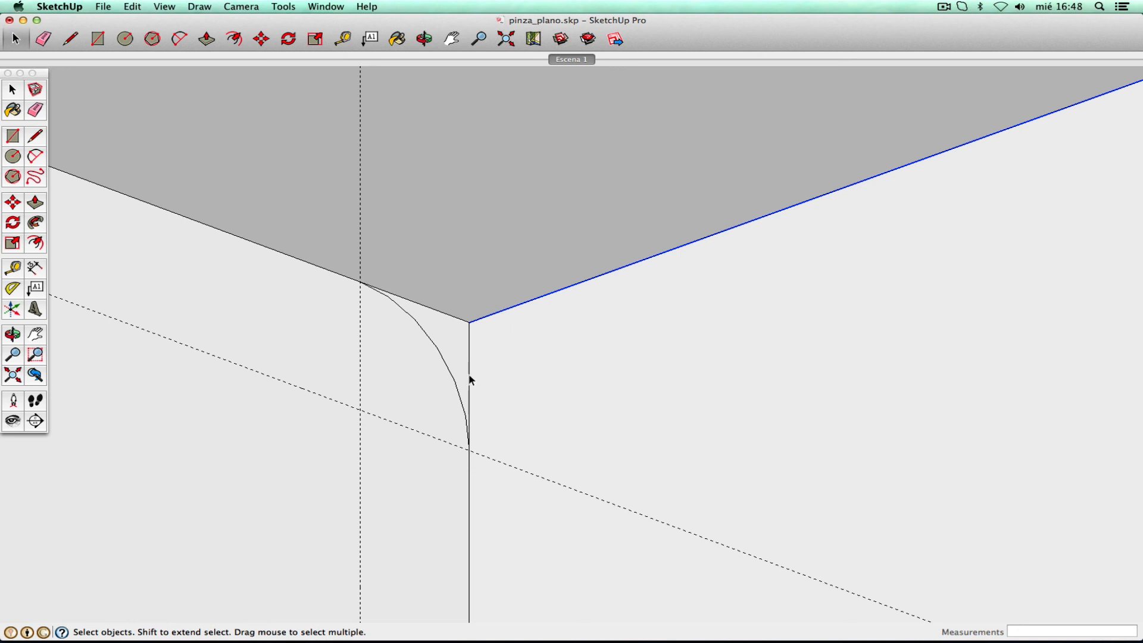
key("z")
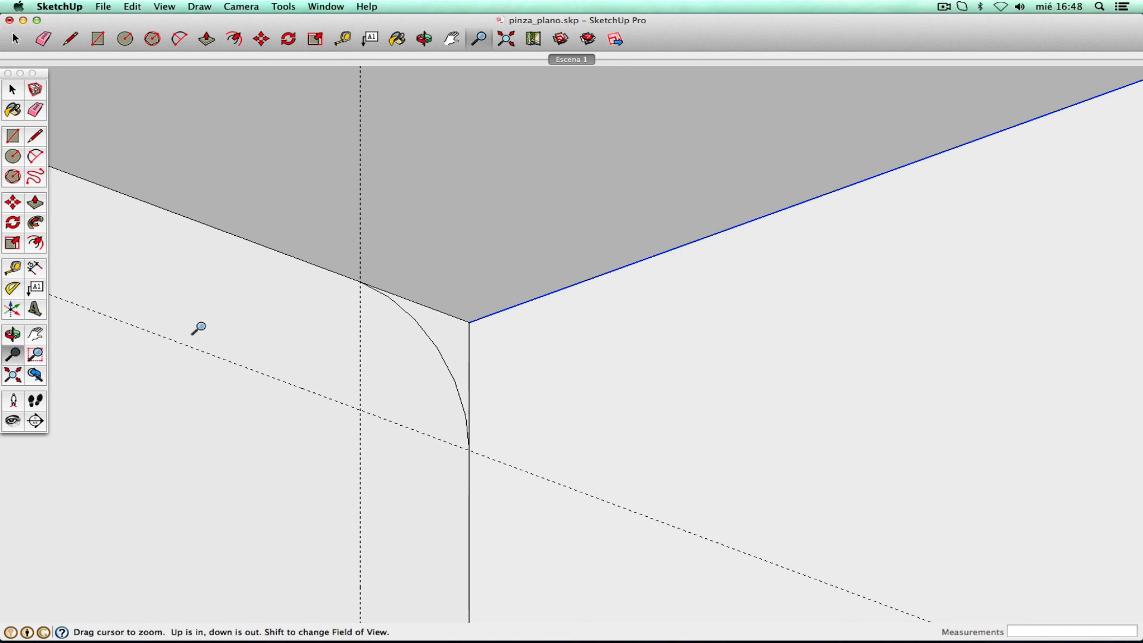
left_click_drag(554, 225, 720, 554)
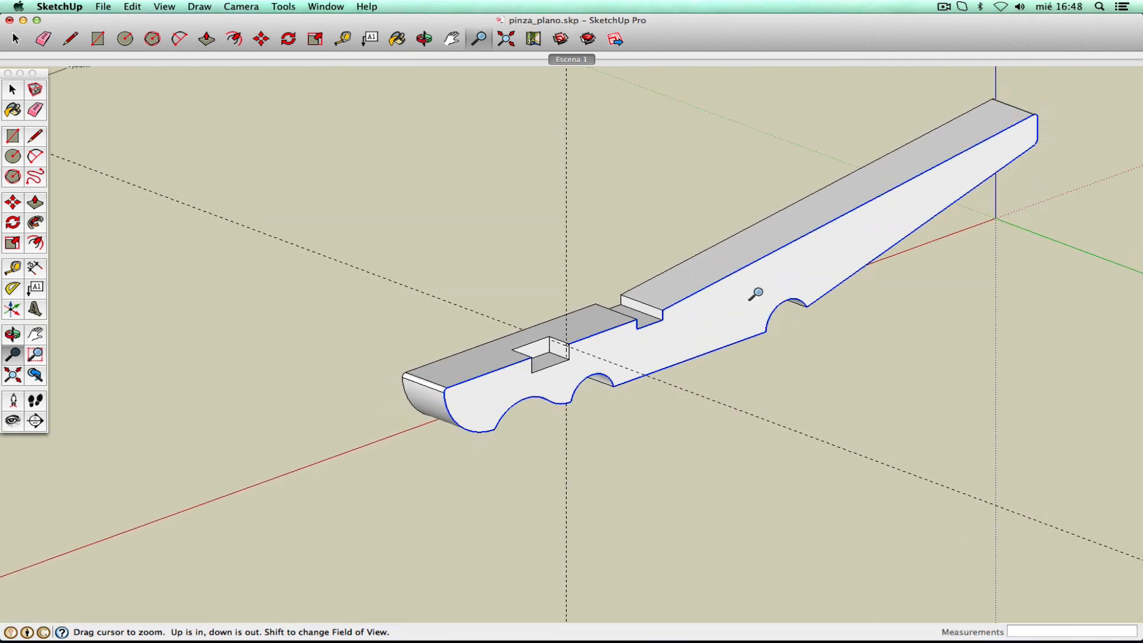
left_click_drag(572, 360, 622, 186)
left_click_drag(612, 274, 661, 144)
left_click_drag(580, 374, 640, 195)
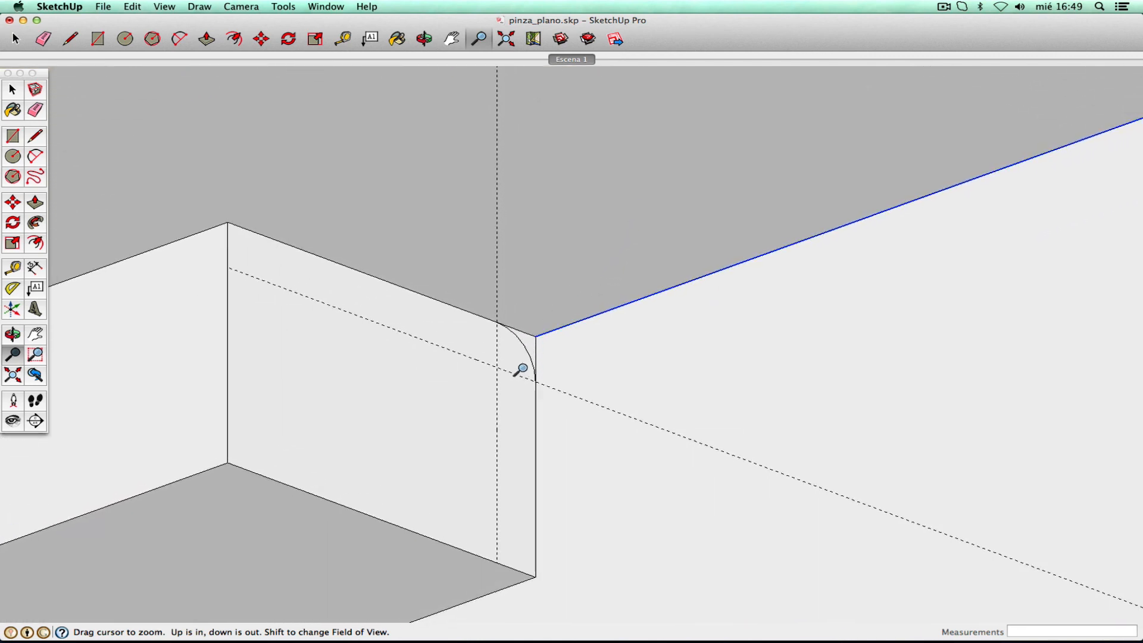
- Use Follow Me to sweep the corner arc profile along the jaw's top edge, then zoom extents
left_click(36, 223)
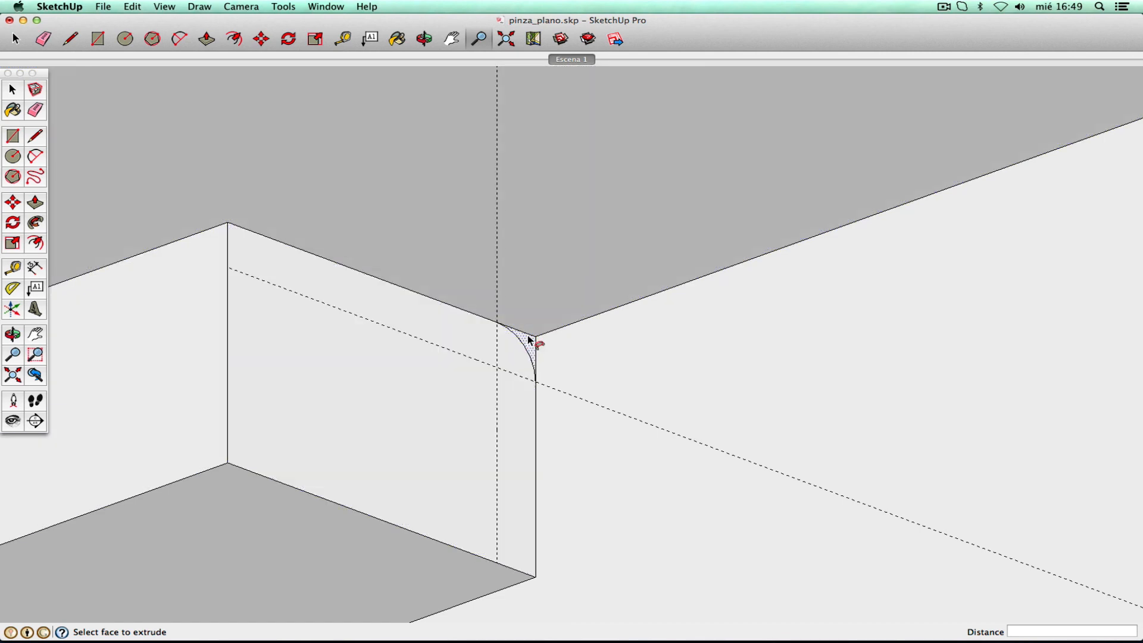
left_click(528, 344)
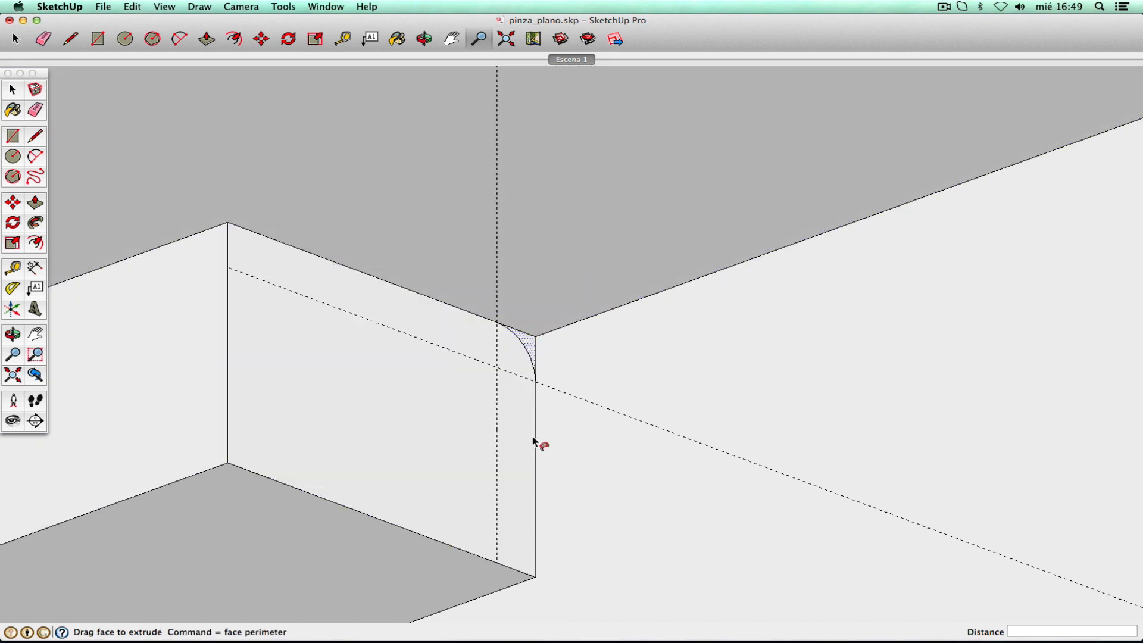
left_click(531, 444)
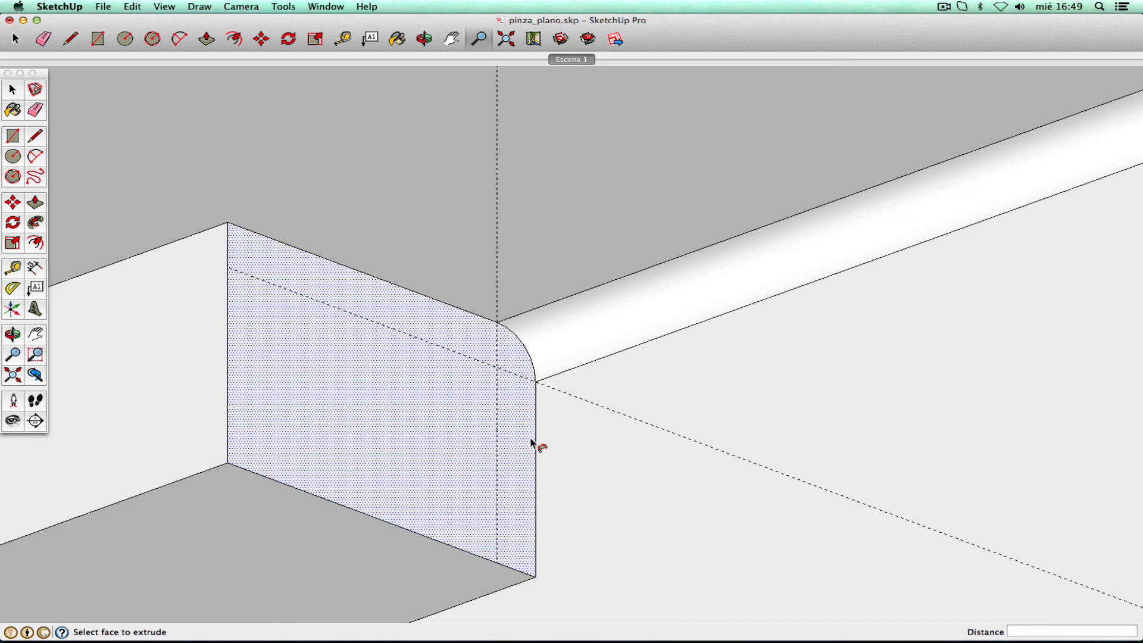
left_click(15, 378)
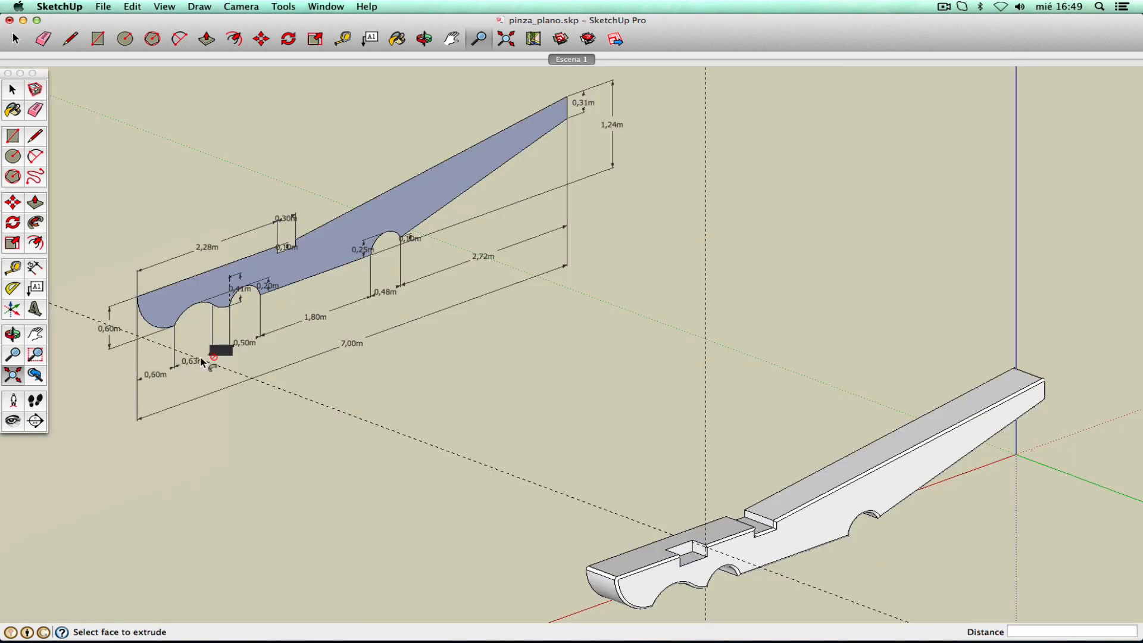
- Zoom in on the notch pocket and erase the vertical and diagonal dashed guide lines
left_click(37, 338)
left_click_drag(711, 444, 333, 289)
left_click(13, 335)
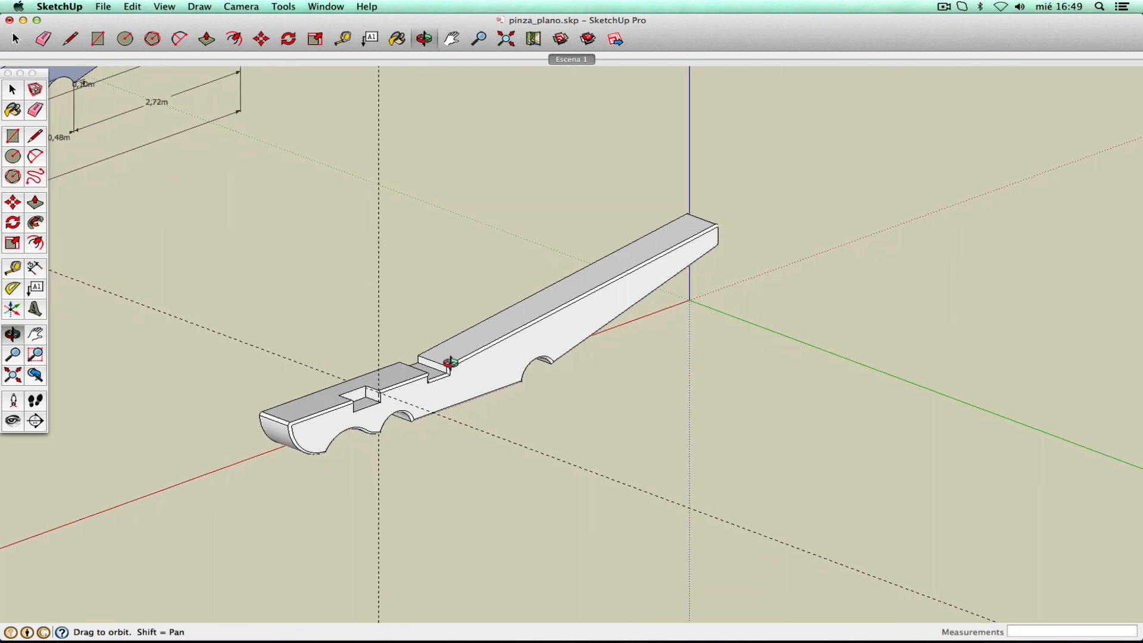
mouse_move(616, 401)
left_mouse_down()
mouse_move(458, 275)
mouse_move(503, 366)
mouse_move(408, 224)
mouse_move(456, 306)
mouse_move(352, 321)
mouse_move(468, 284)
mouse_move(359, 446)
mouse_move(380, 395)
mouse_move(551, 439)
mouse_move(452, 443)
mouse_move(658, 413)
mouse_move(707, 423)
mouse_move(287, 423)
left_mouse_up()
left_click(35, 354)
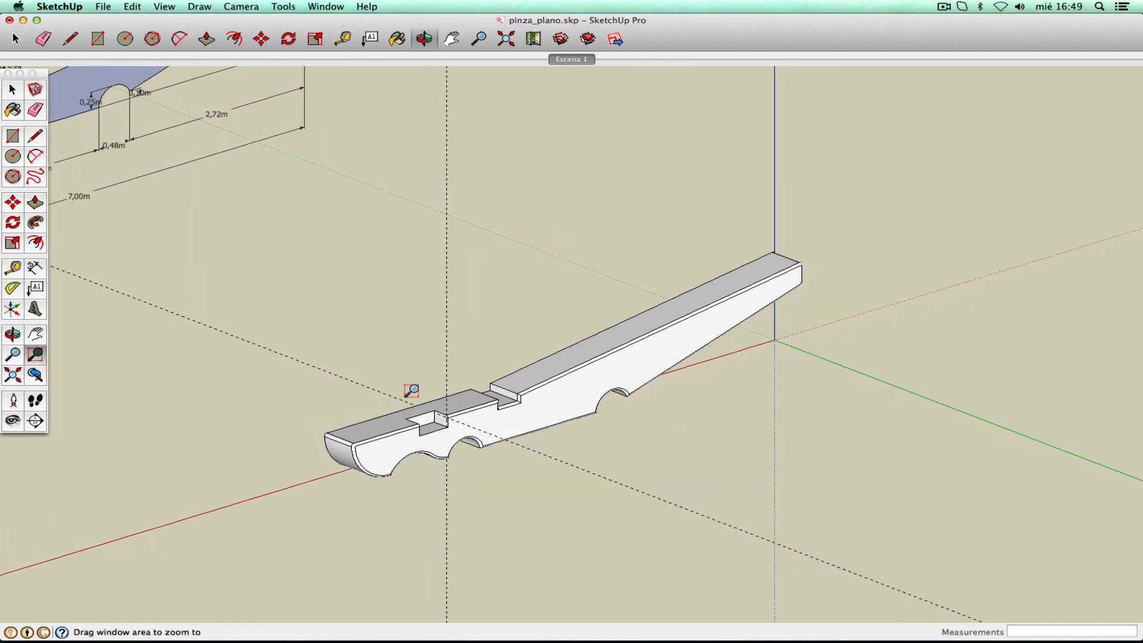
left_click_drag(384, 391, 499, 465)
key("p")
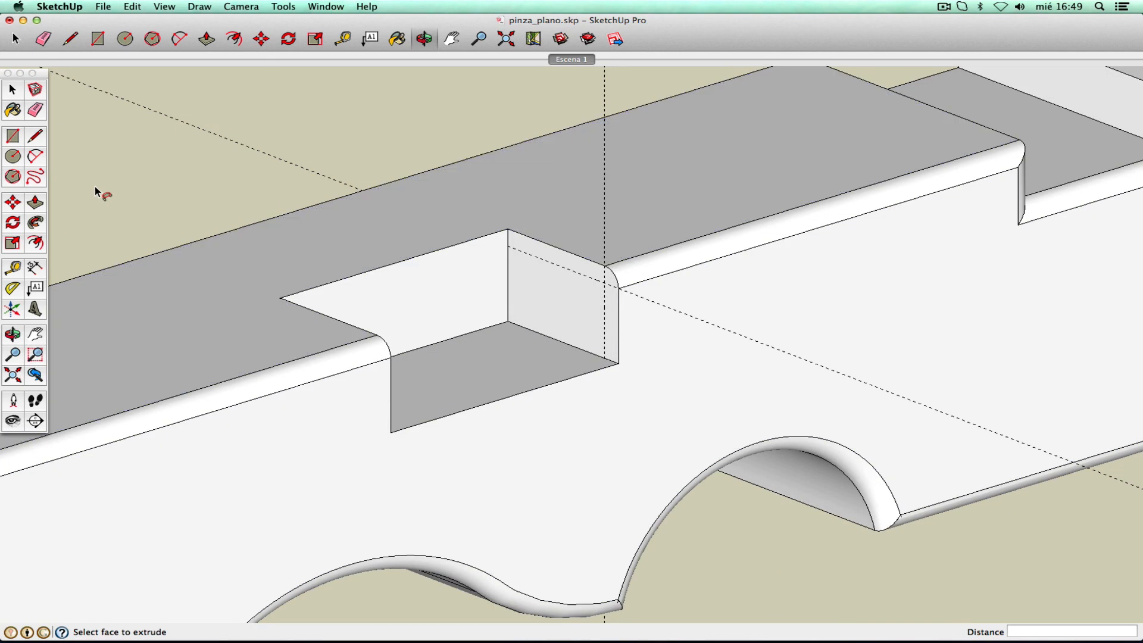
left_click(35, 110)
left_click_drag(617, 94, 589, 90)
left_click_drag(281, 138, 270, 168)
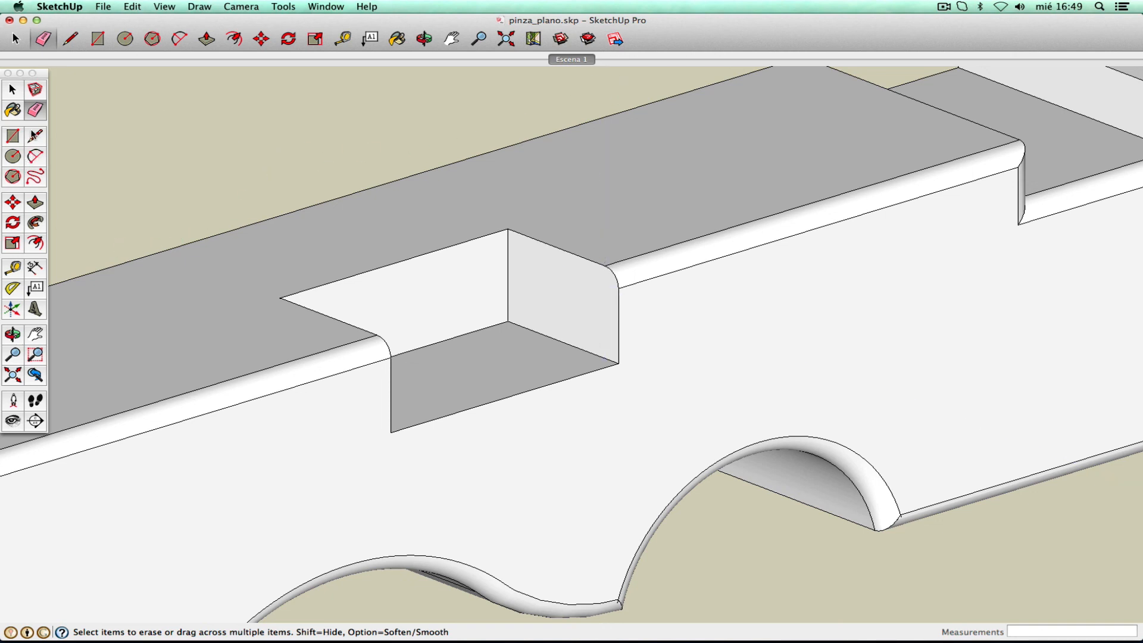
- Push the pocket's end face back 0,44 m to fill the notch and erase the leftover arc seam
left_click(35, 203)
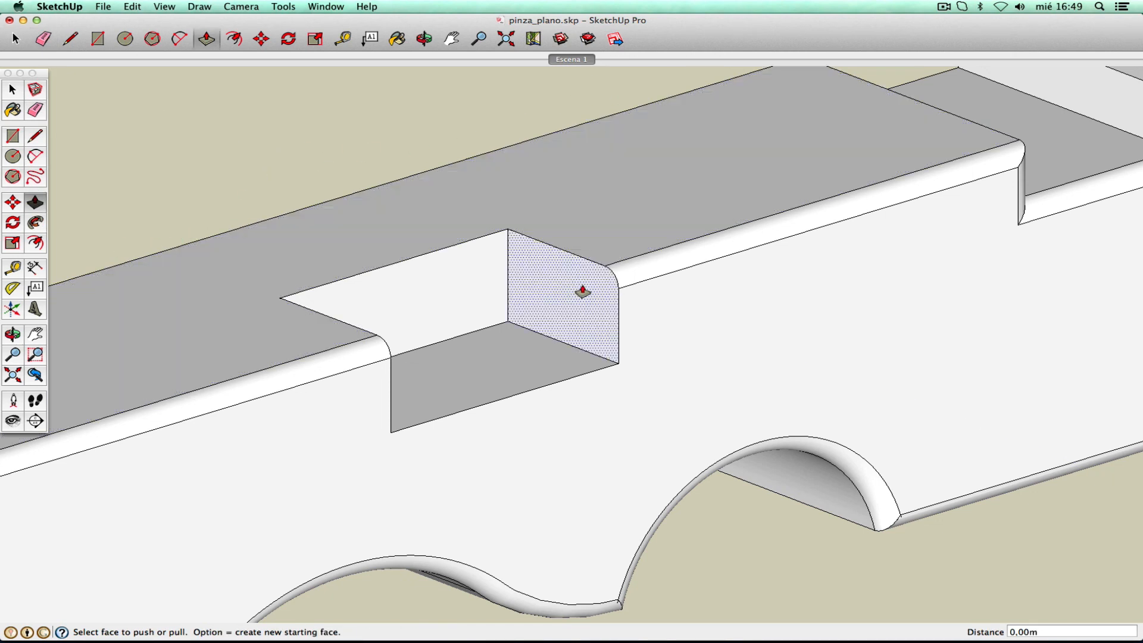
left_click_drag(582, 292, 390, 438)
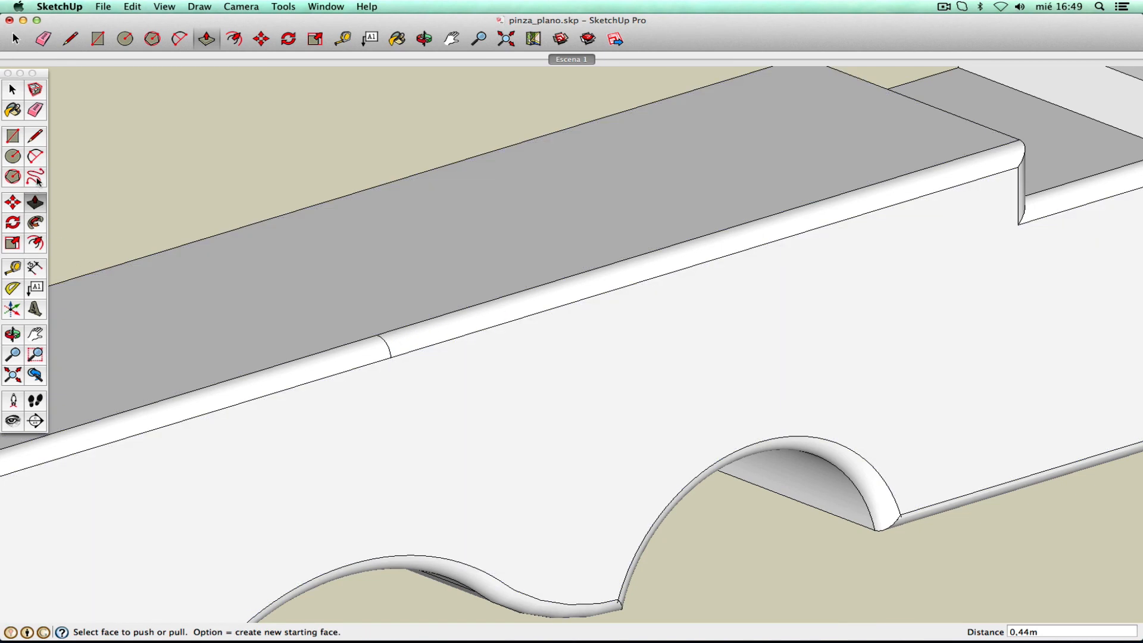
left_click(12, 354)
left_click(35, 354)
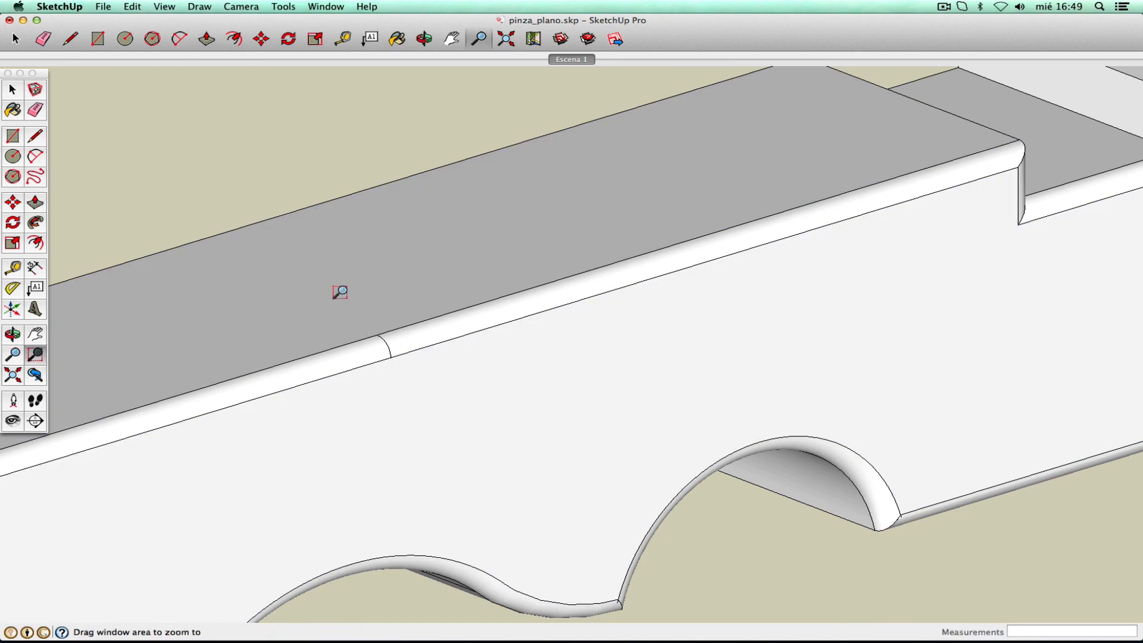
left_click_drag(336, 289, 441, 410)
key("e")
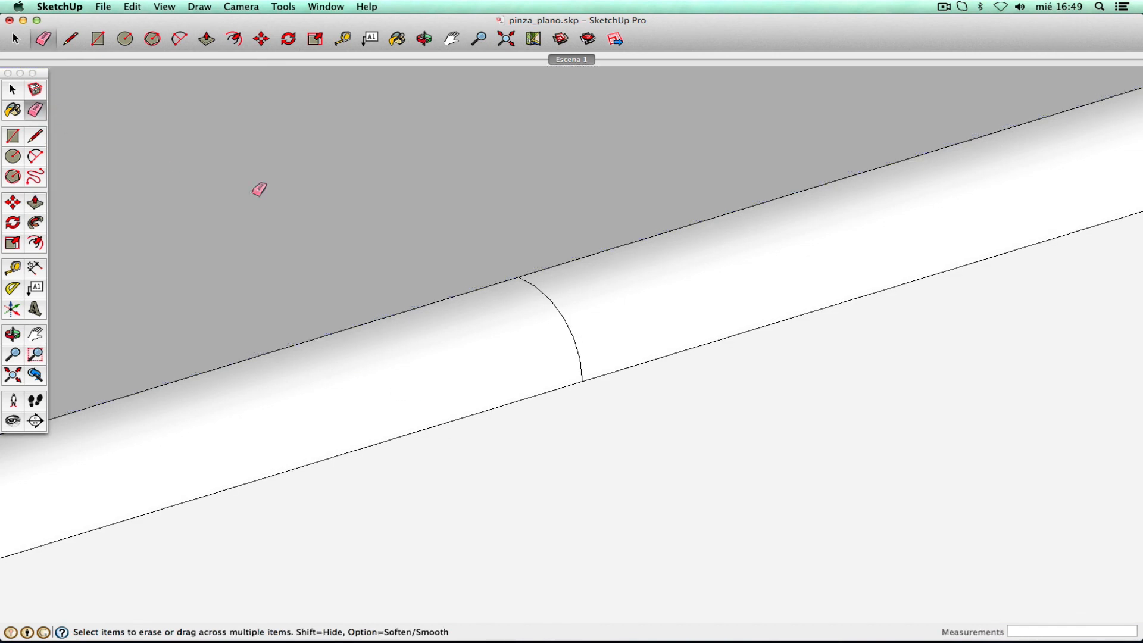
mouse_move(522, 279)
left_mouse_down()
mouse_move(563, 317)
mouse_move(582, 380)
left_mouse_up()
left_click(13, 375)
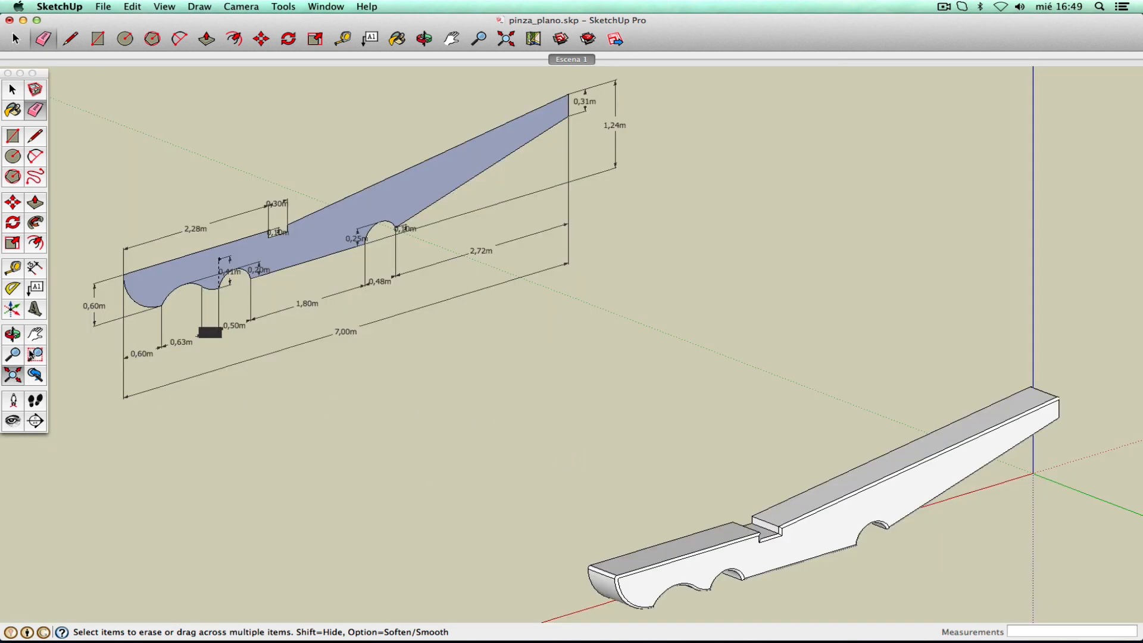
left_click(36, 335)
left_click_drag(697, 406, 416, 220)
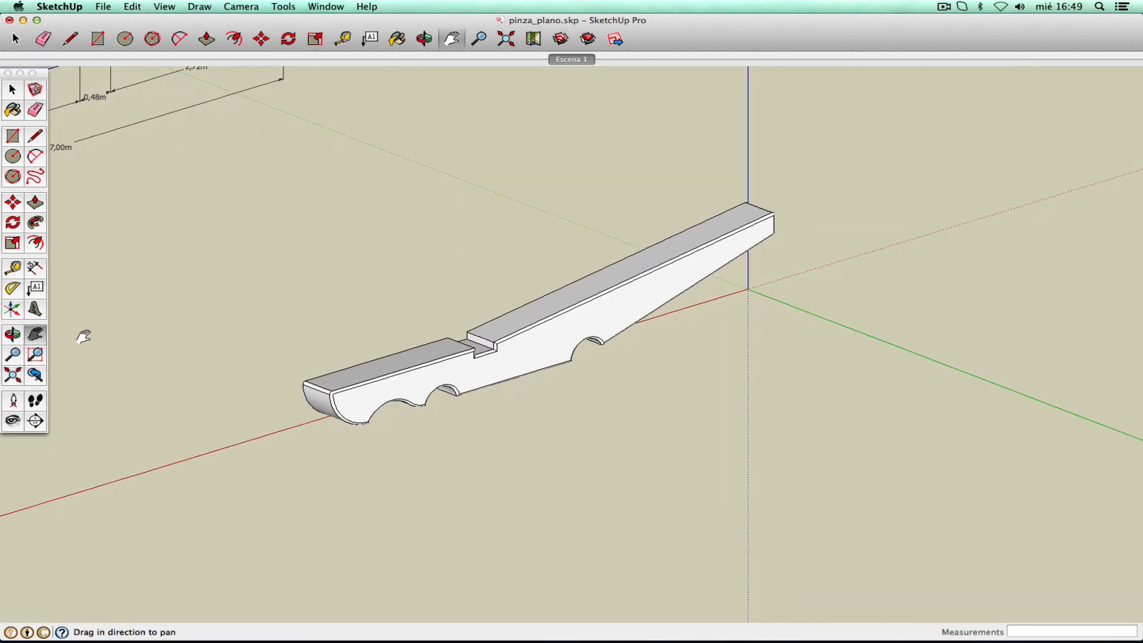
- Orbit and zoom into the jaw's end to check its rounding, then zoom extents
left_click(18, 334)
left_click_drag(556, 319, 408, 301)
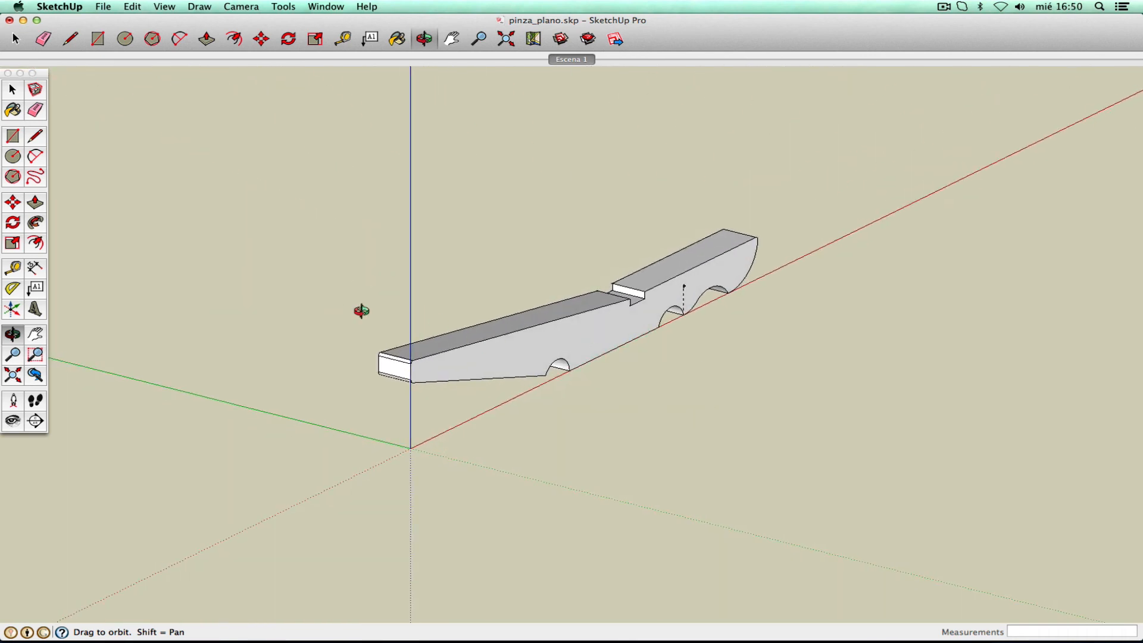
left_click(13, 89)
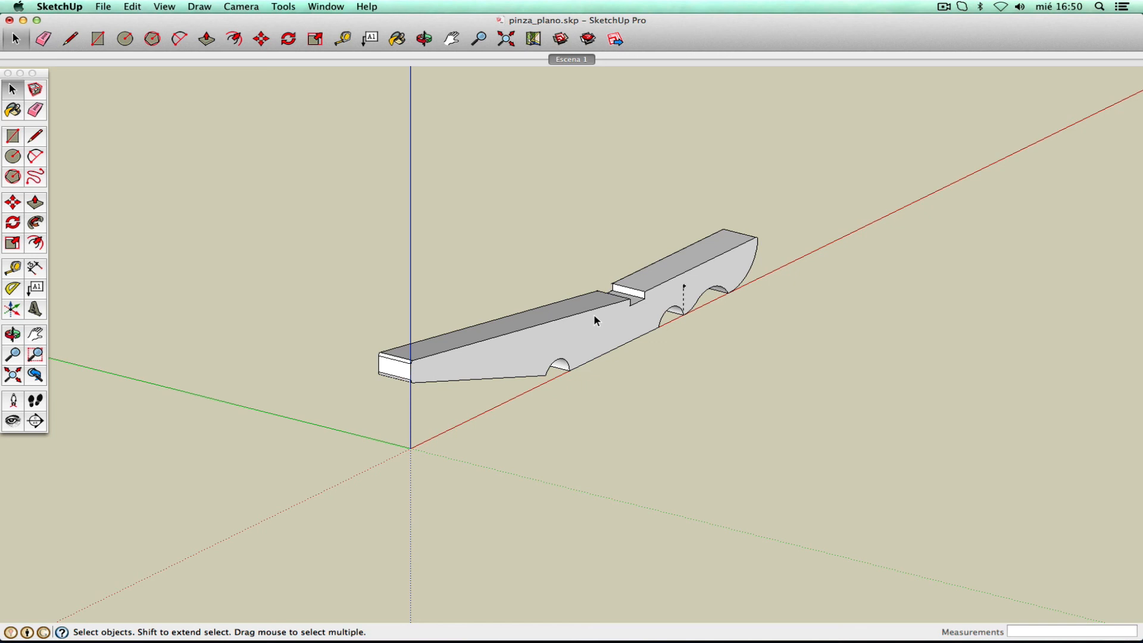
left_click(35, 355)
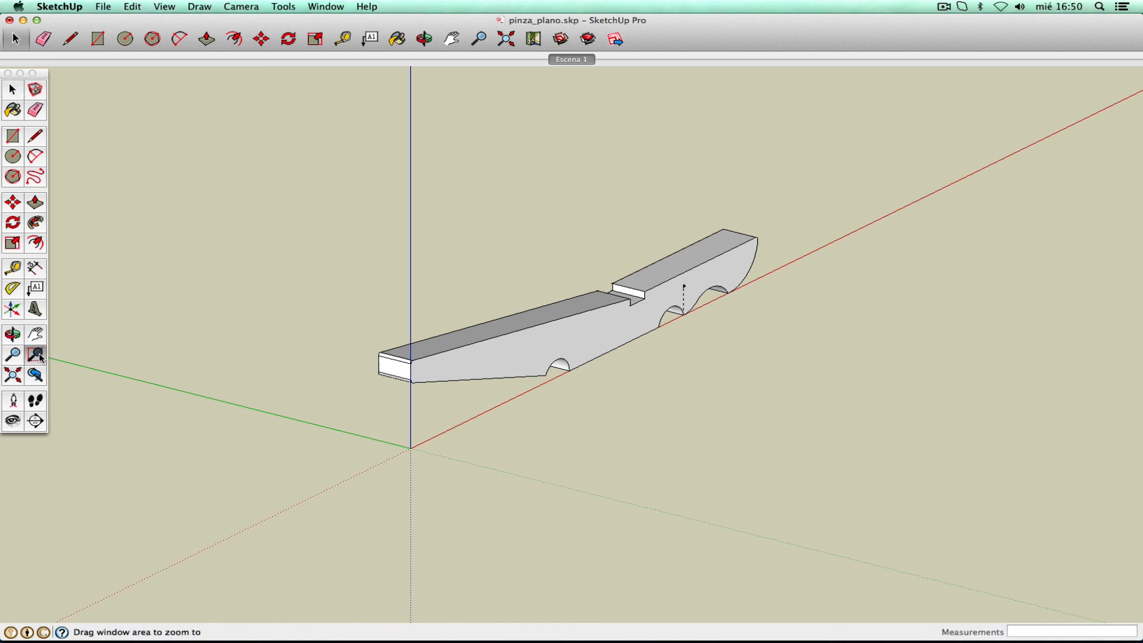
left_click_drag(342, 319, 445, 425)
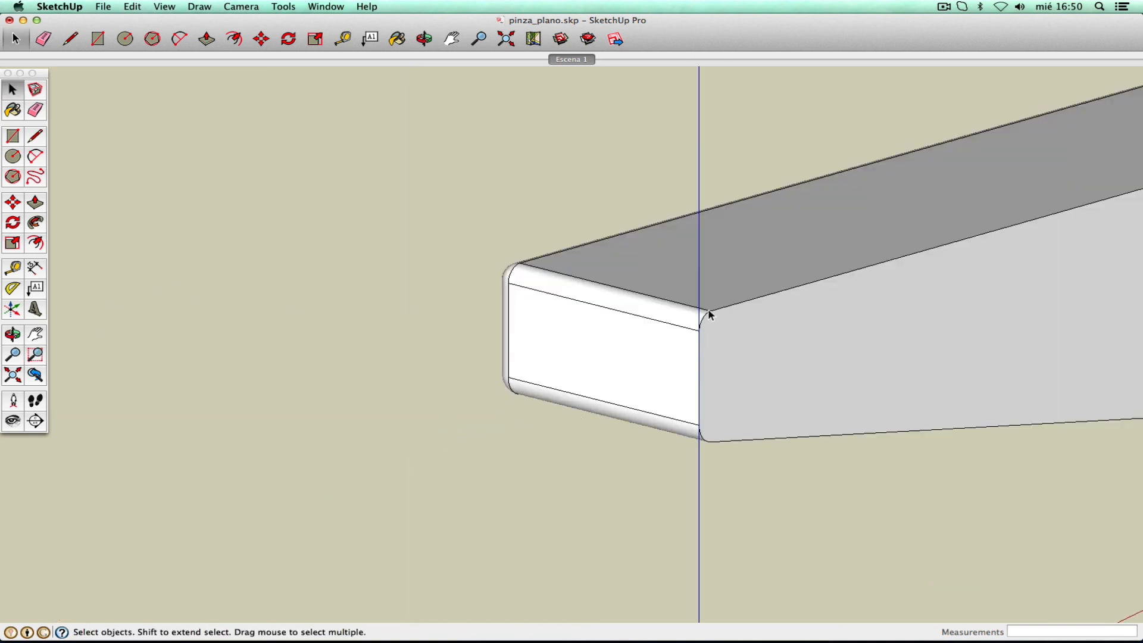
left_click(20, 377)
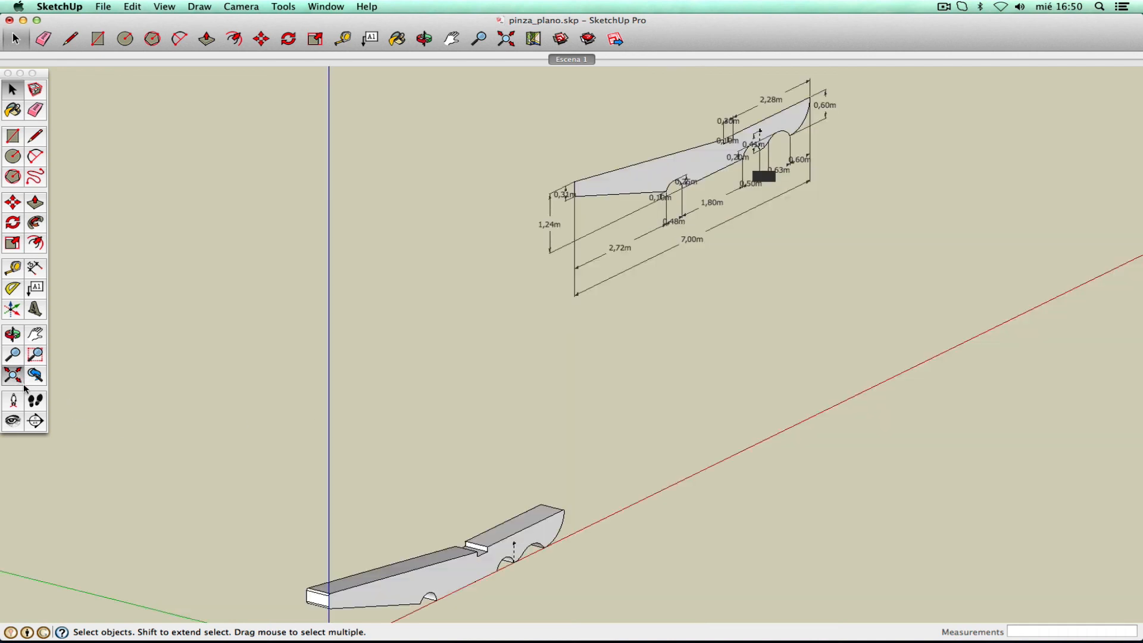
- Box-select the dimensioned 2D plan drawing and delete it
left_click(35, 334)
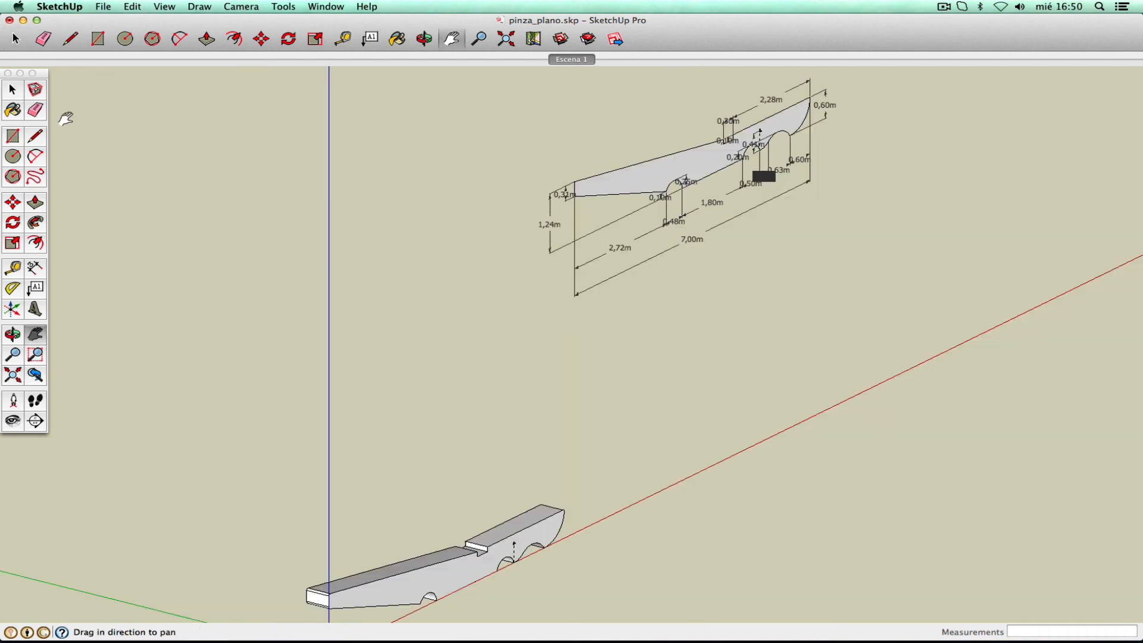
left_click(12, 89)
left_click_drag(466, 383, 993, 63)
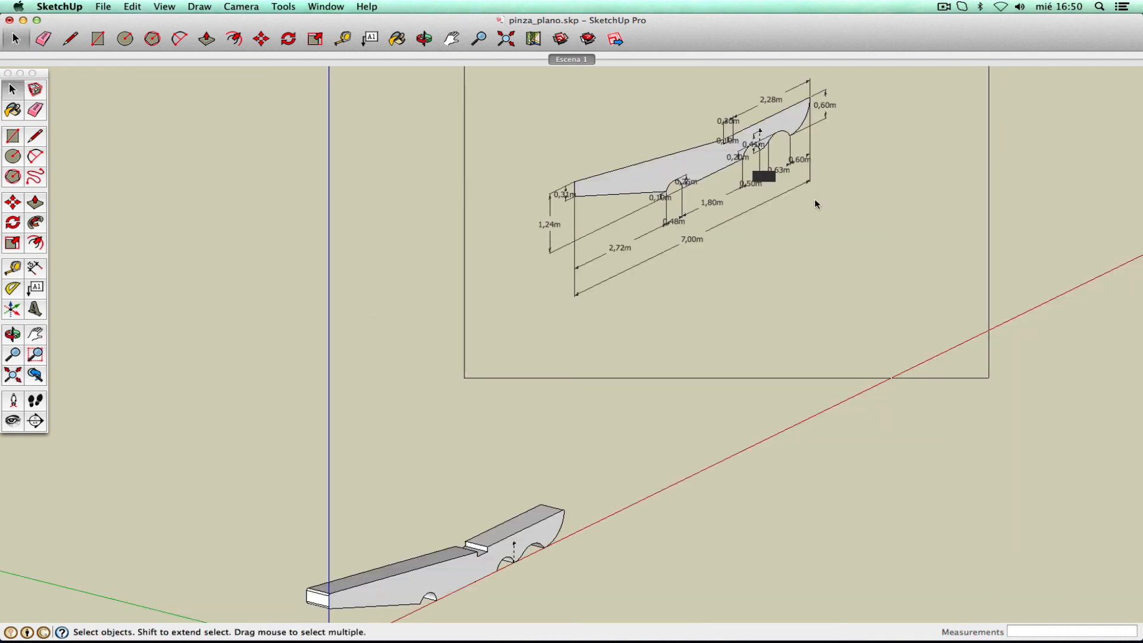
key("Delete")
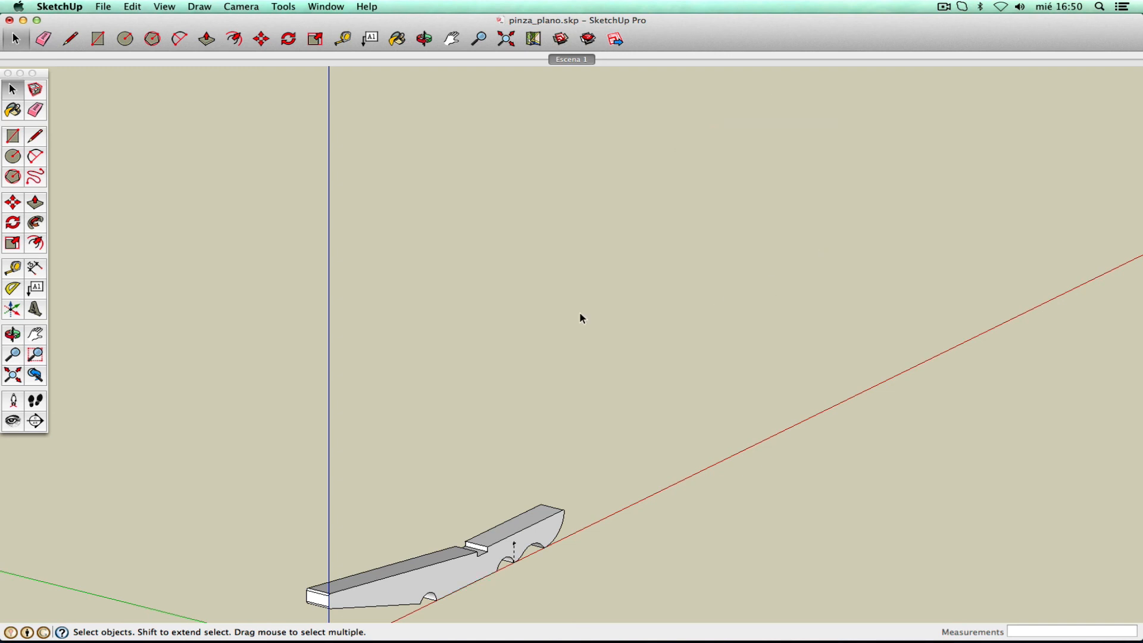
- Fit the whole jaw in view and orbit to show its rounded front edges, then return to Select
left_click(18, 377)
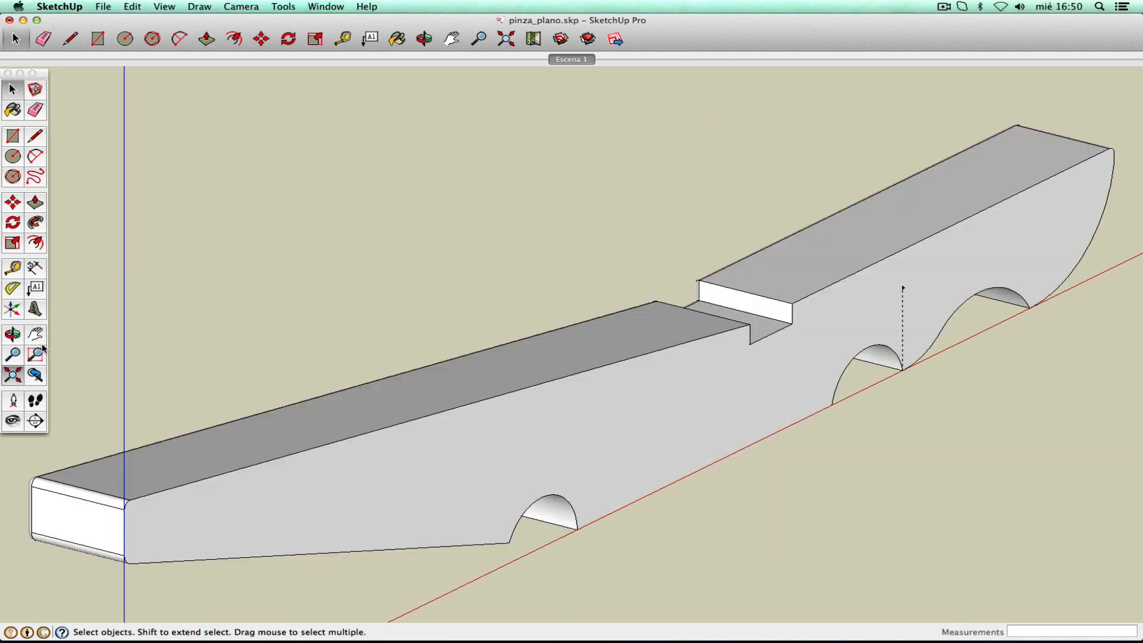
left_click(13, 355)
left_click_drag(525, 245, 471, 401)
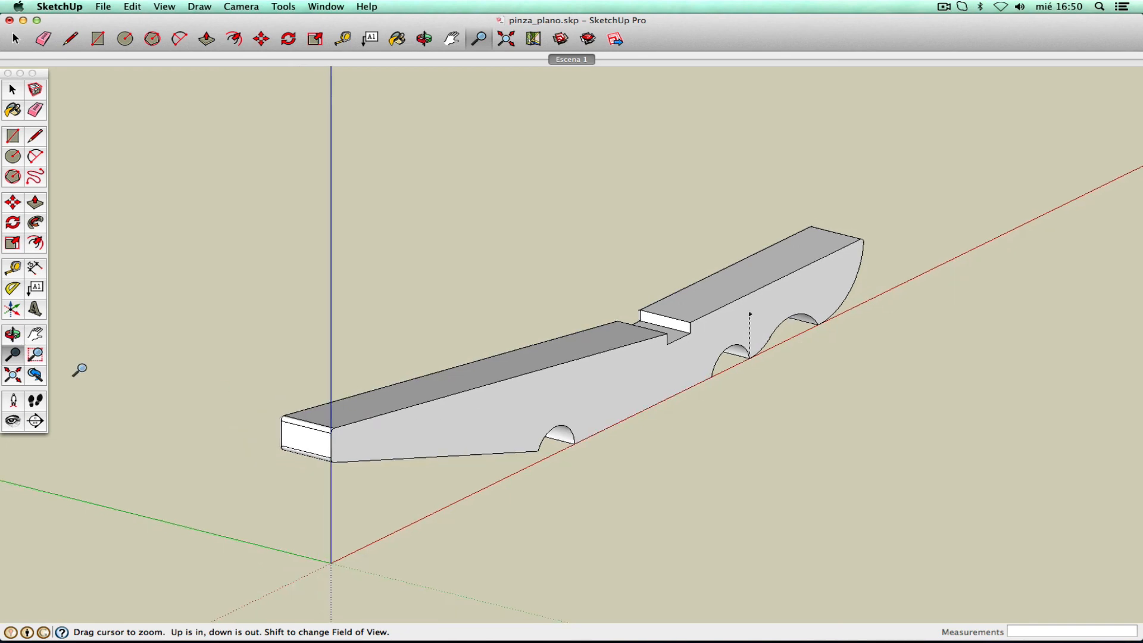
left_click(14, 334)
left_click_drag(321, 309, 910, 302)
right_click(505, 274)
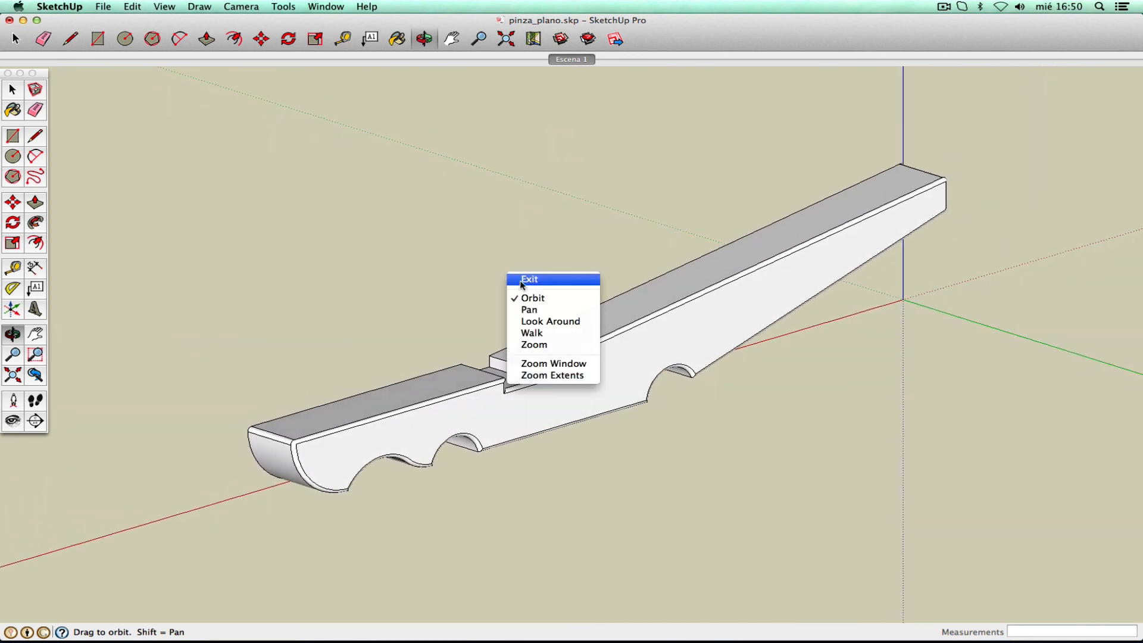
left_click(523, 282)
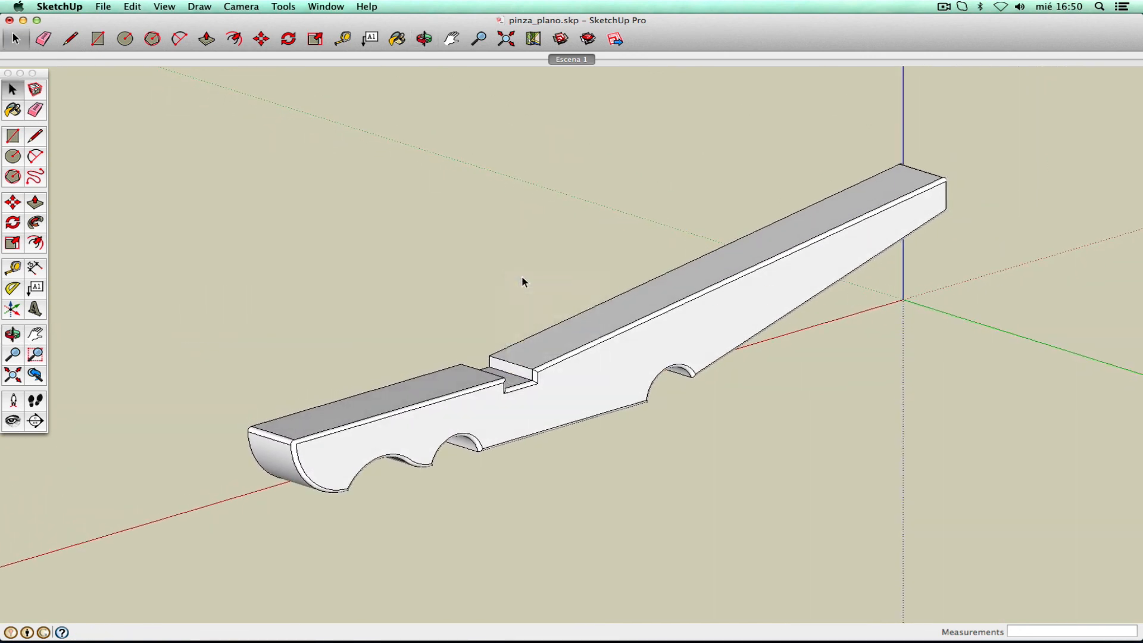